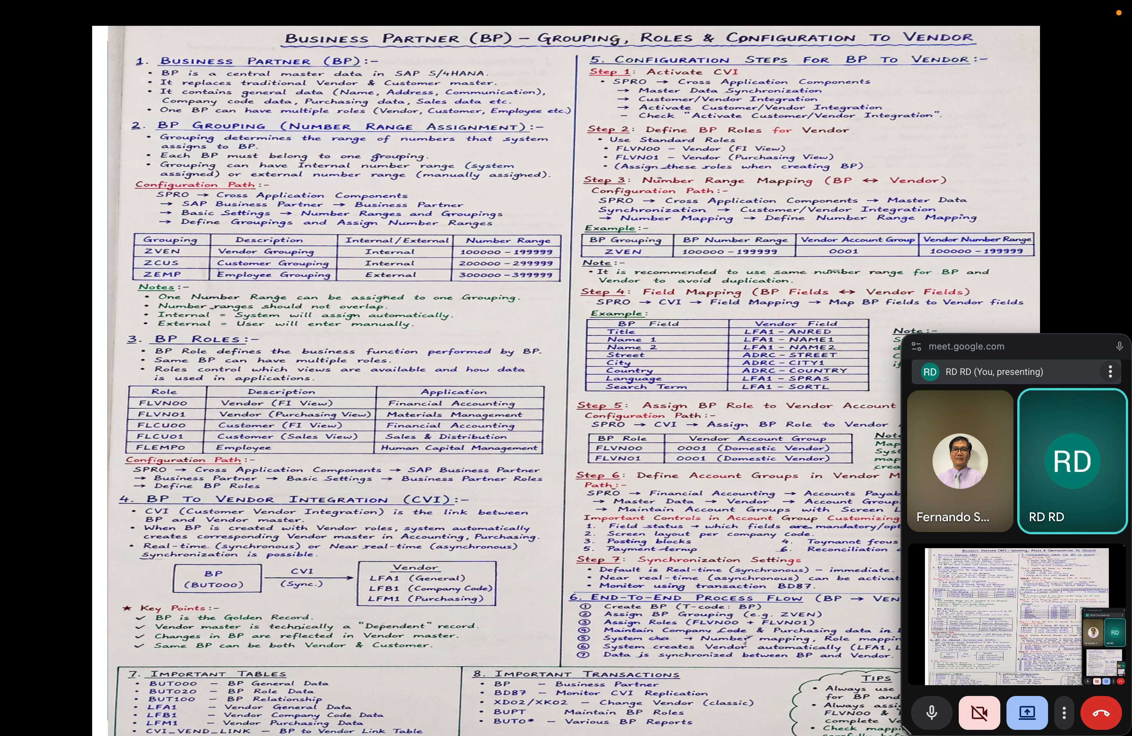
Exit the slide show and review slides 37 to 43, ending on the slide about vendor account groups and number ranges
key(Escape)
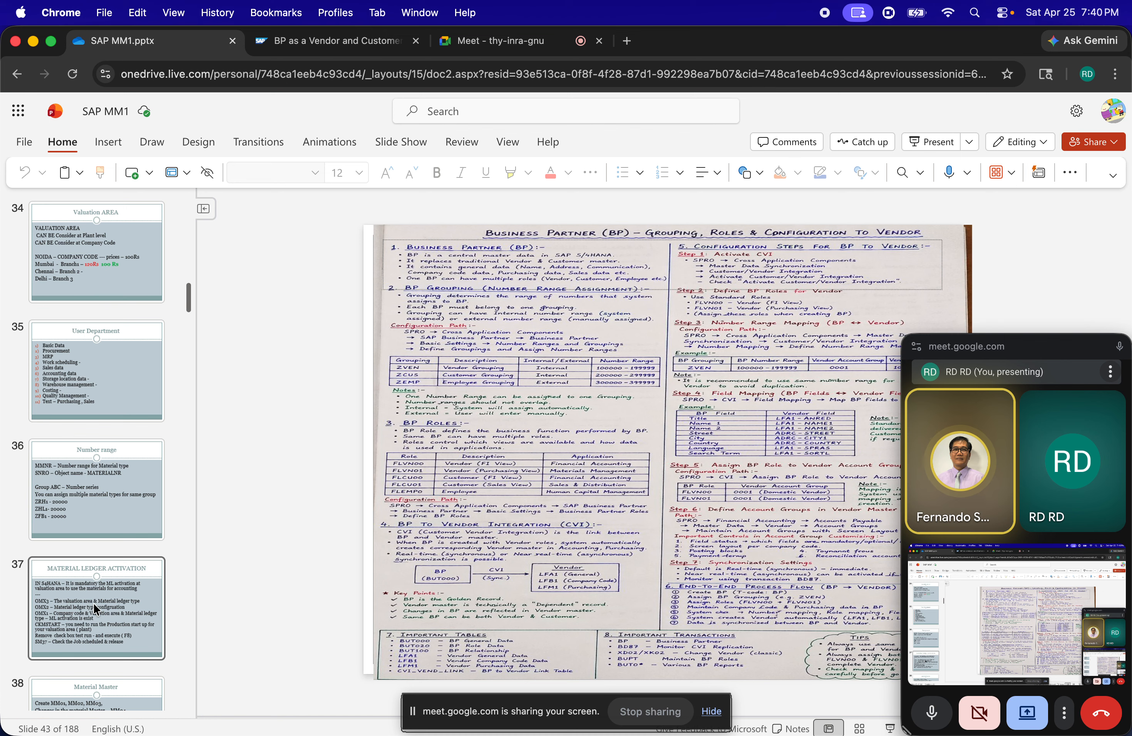
scroll(94, 478, down, 5)
click(100, 505)
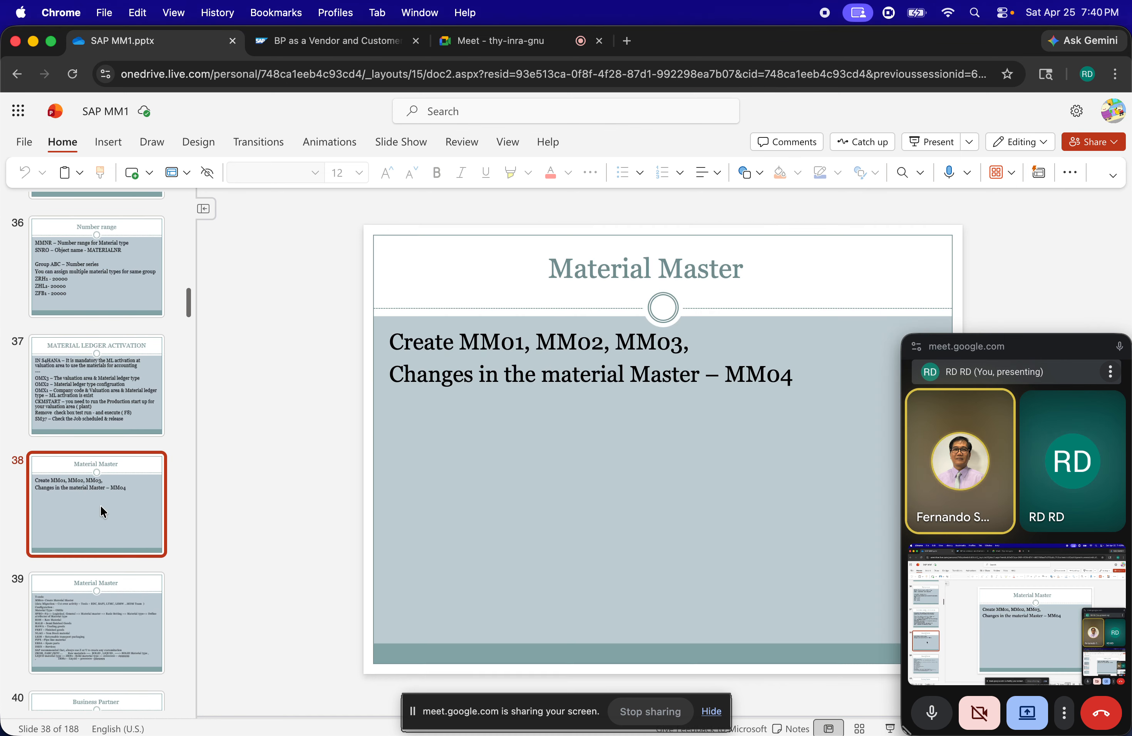
click(107, 416)
scroll(107, 415, up, 10)
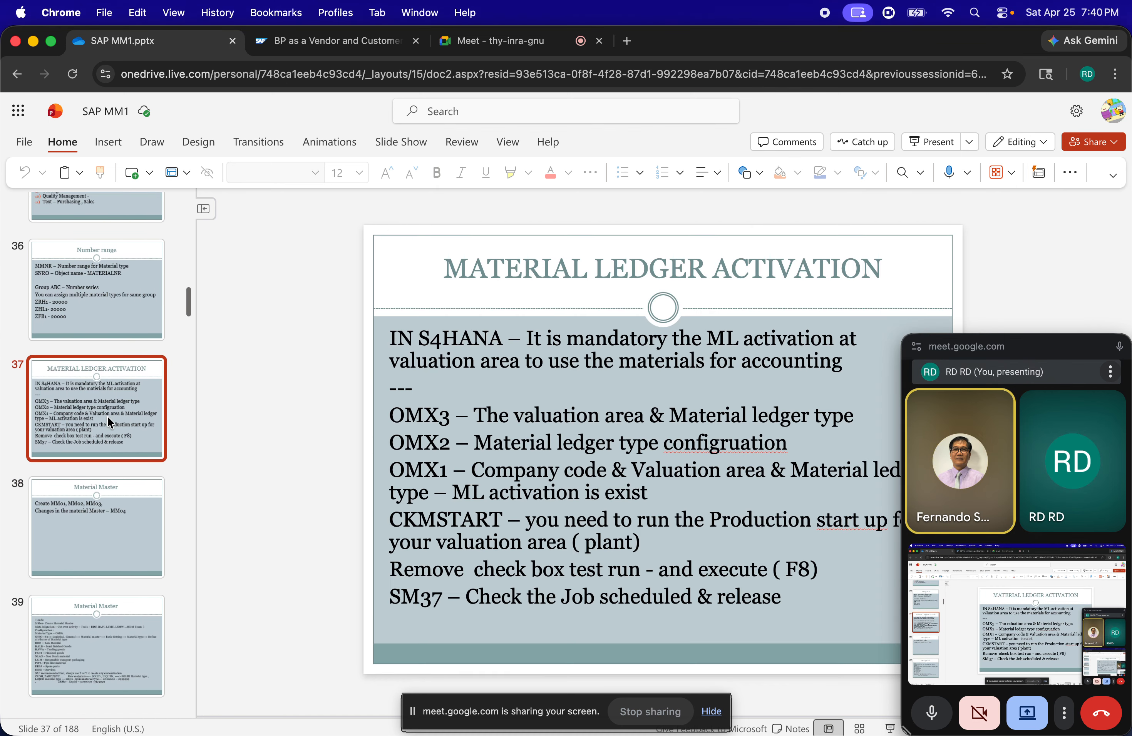
scroll(107, 420, down, 10)
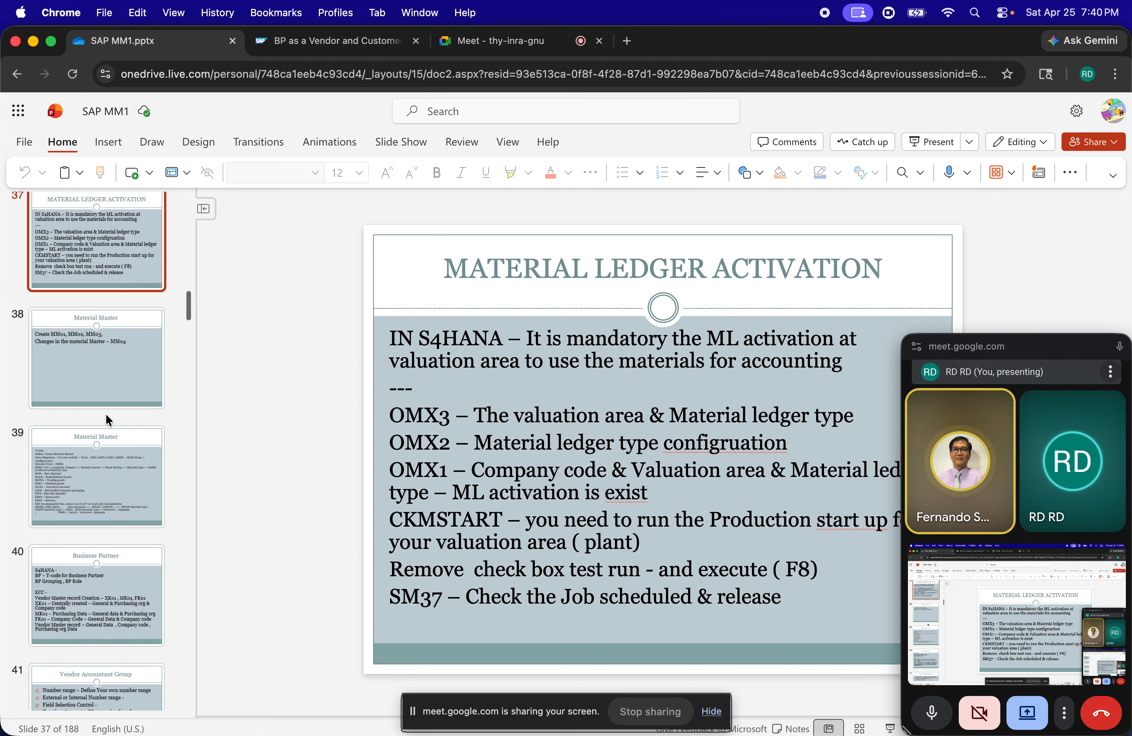
click(71, 347)
key(Down)
key(Down)
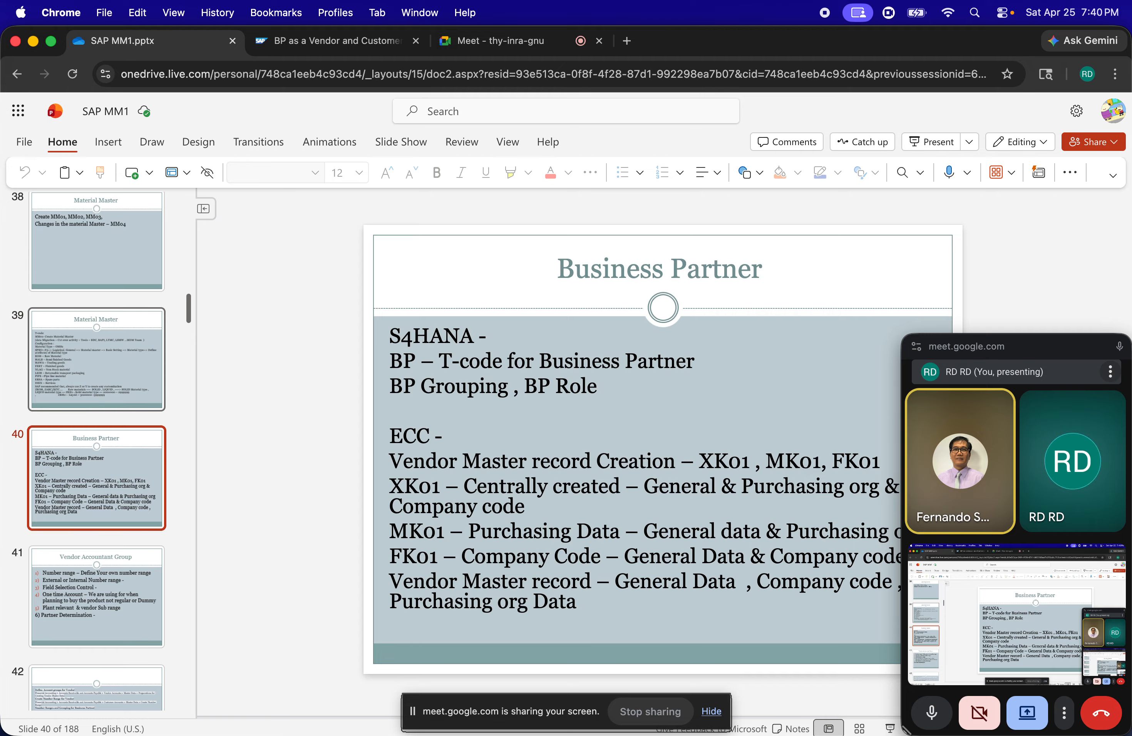
key(Down)
key(Down)
key(Down)
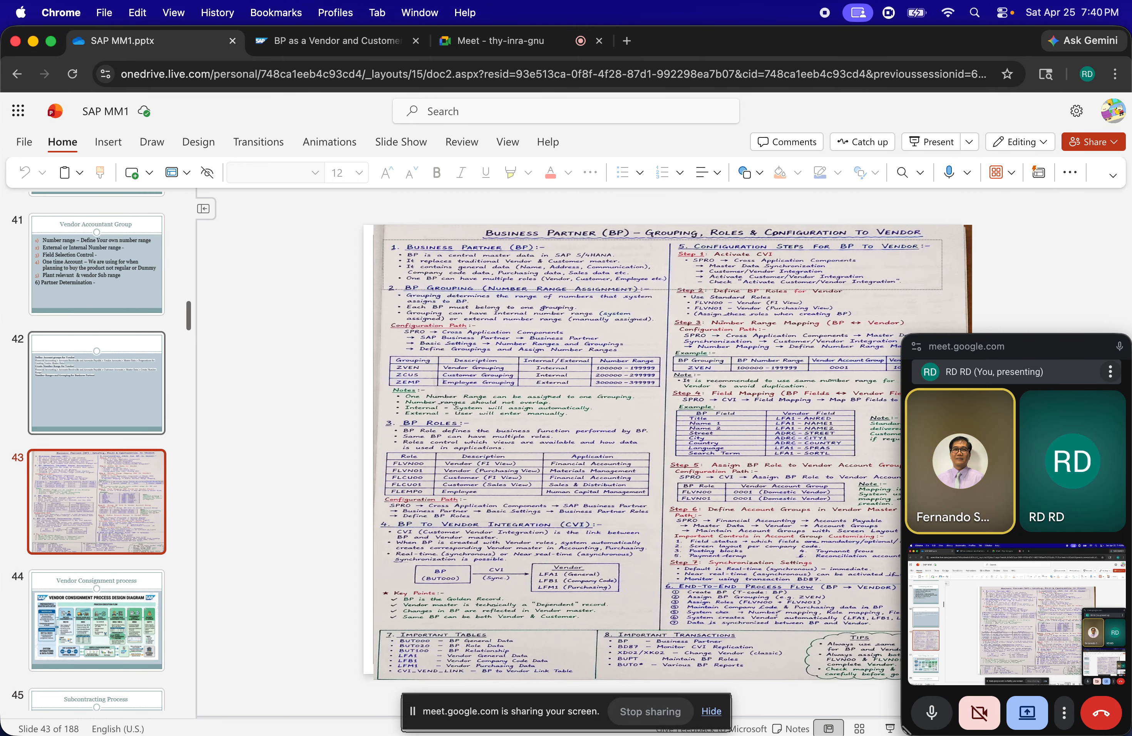
key(Up)
key(Up)
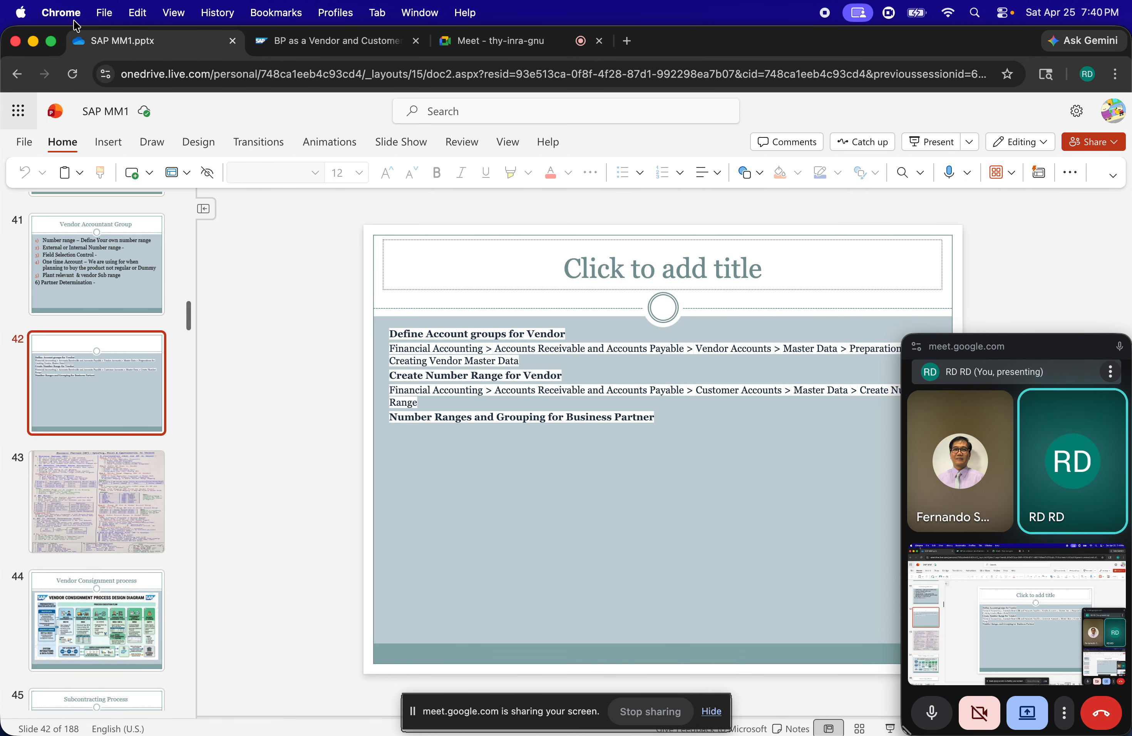
Launch SAP GUI and connect to the SAP S4HANA MARCH 2026 system
click(976, 13)
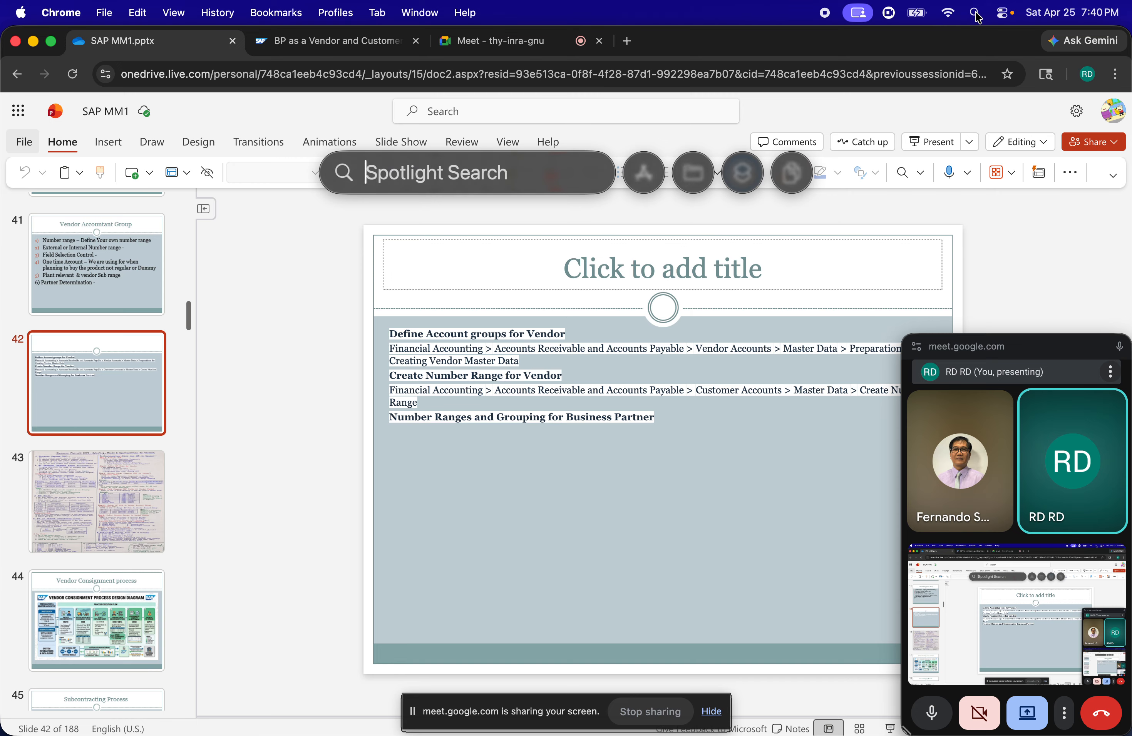
text(sapGUI 7.70rev7)
key(Return)
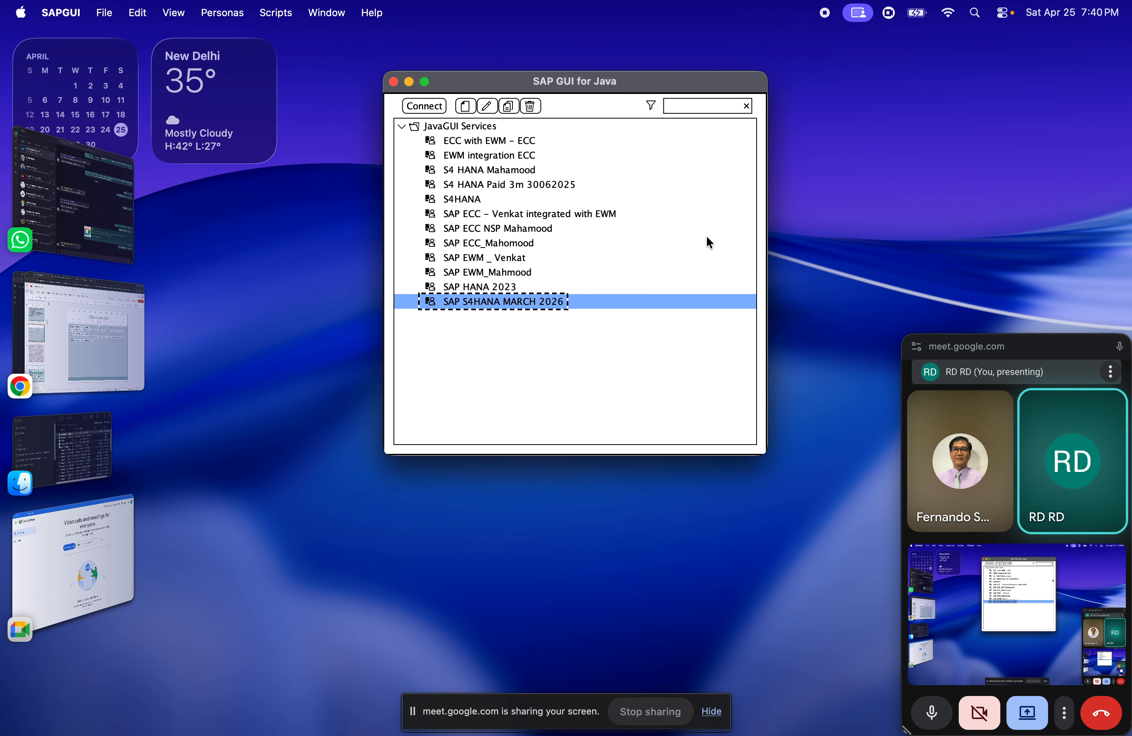
double_click(564, 306)
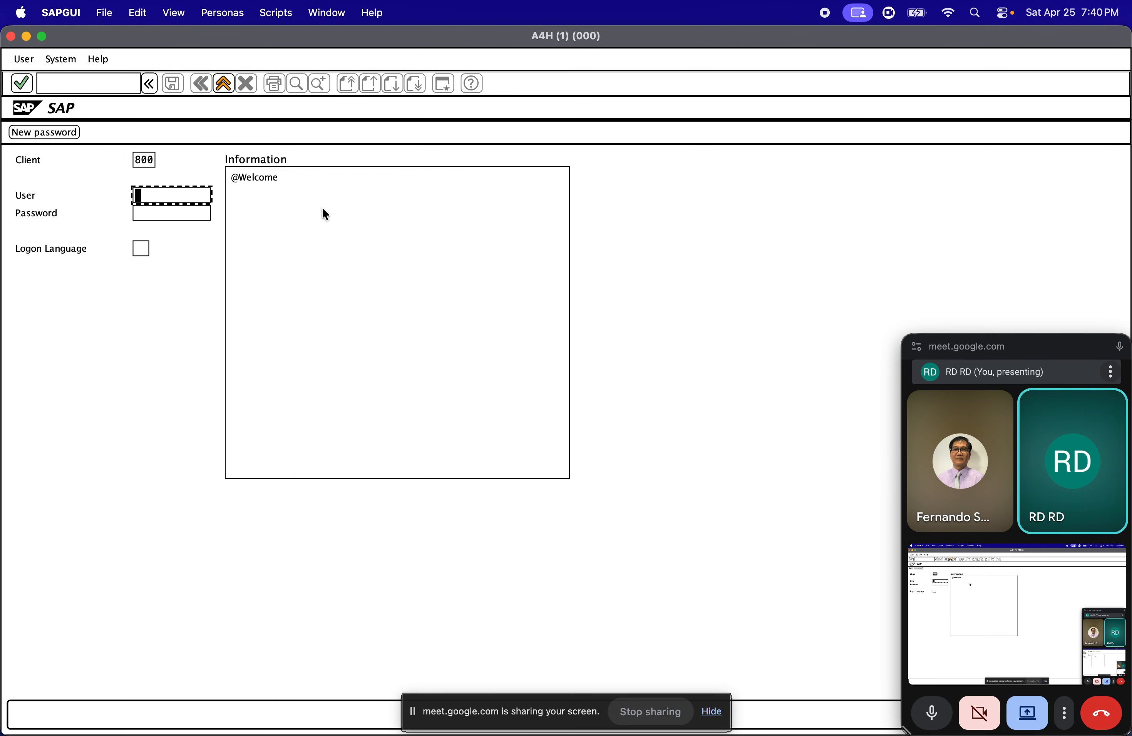
Log on to client 800 with the user ID and the account password
key(Down)
key(Tab)
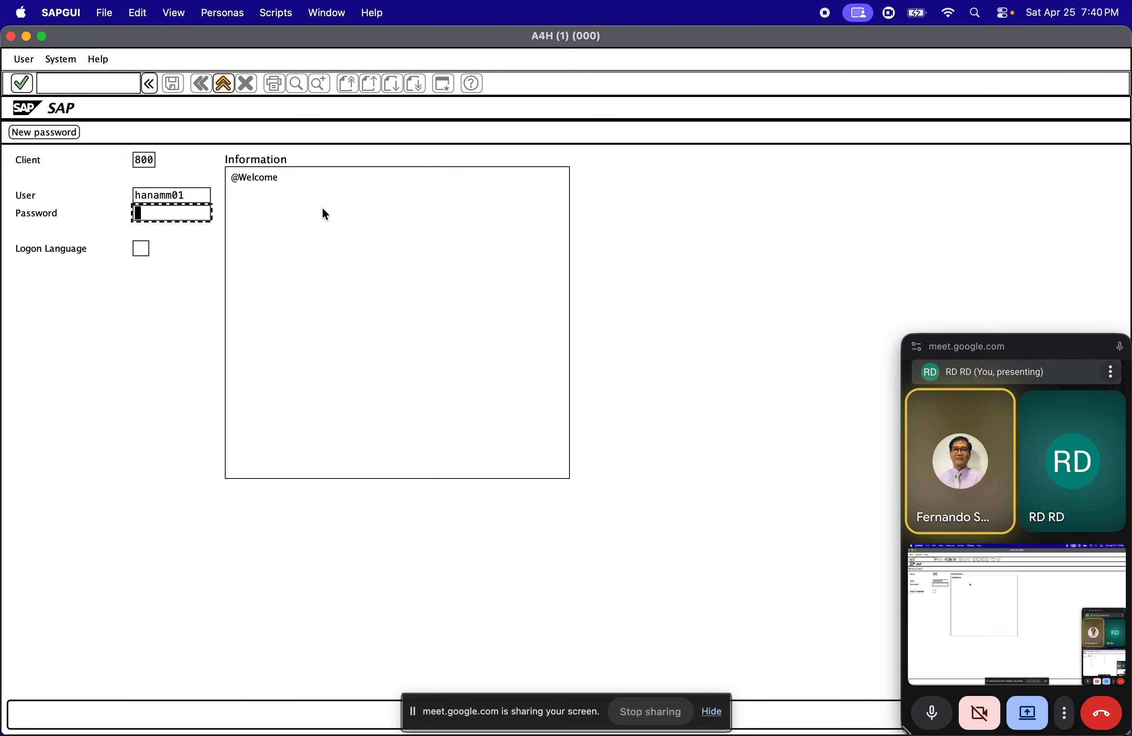
text(********)
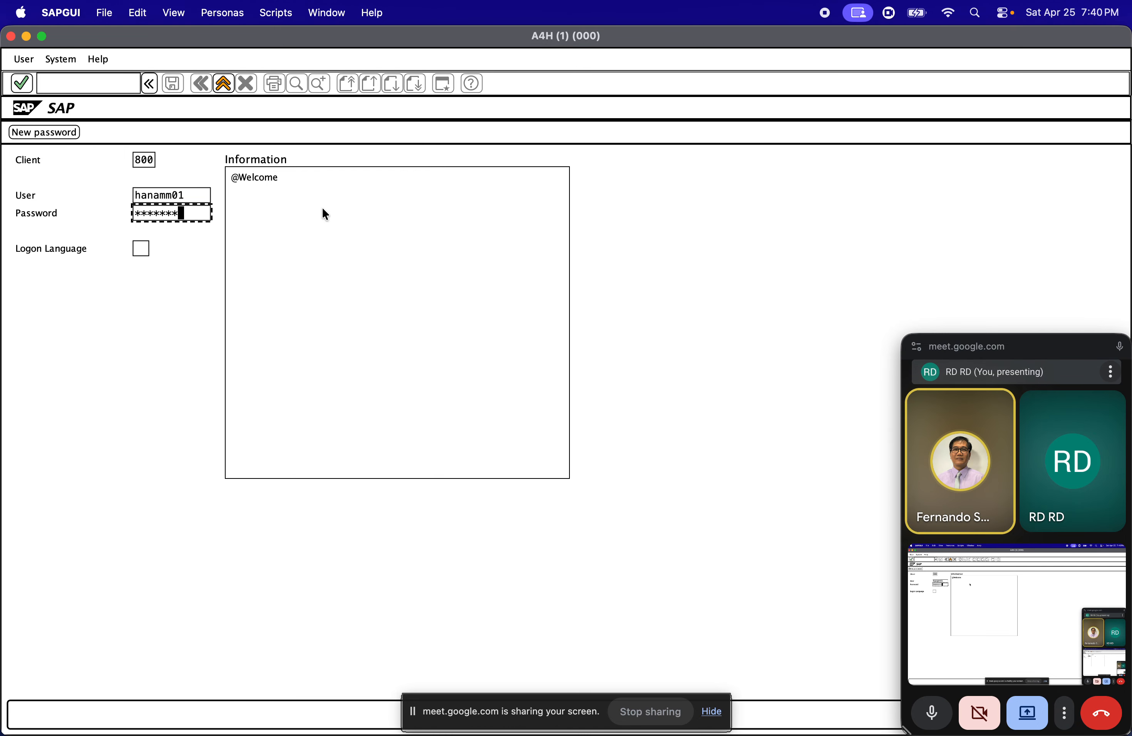
text(***)
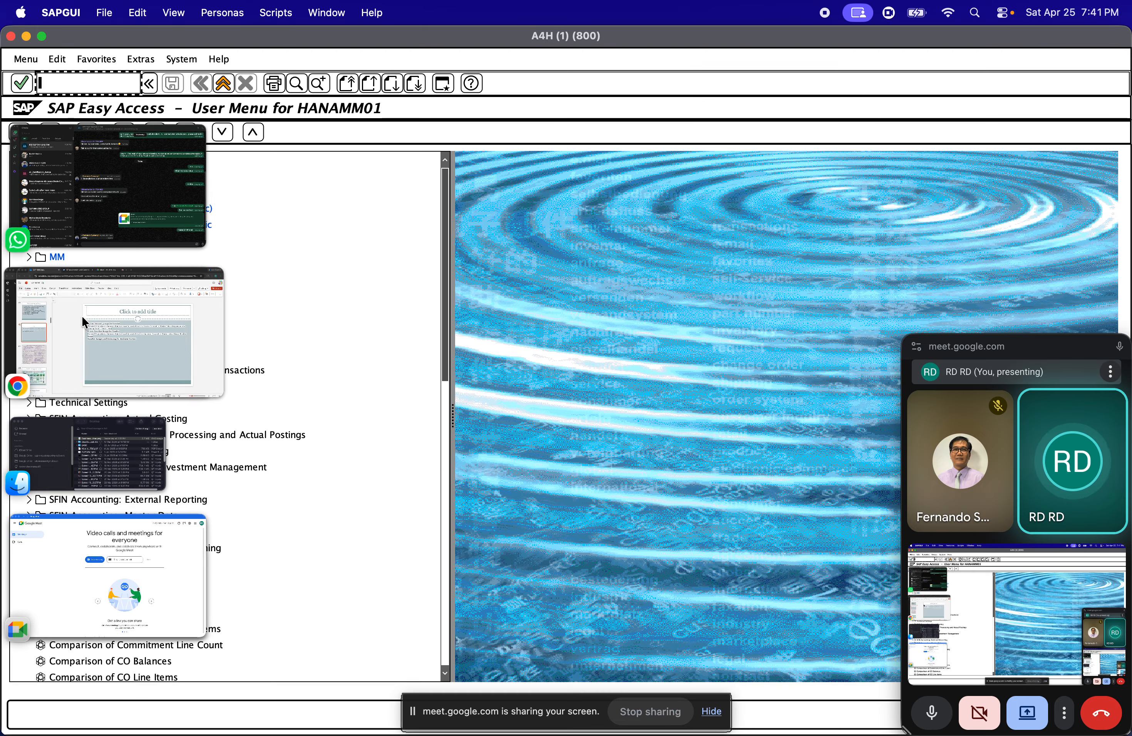
Switch to Chrome and review the configuration path for defining vendor account groups on slide 42
click(74, 326)
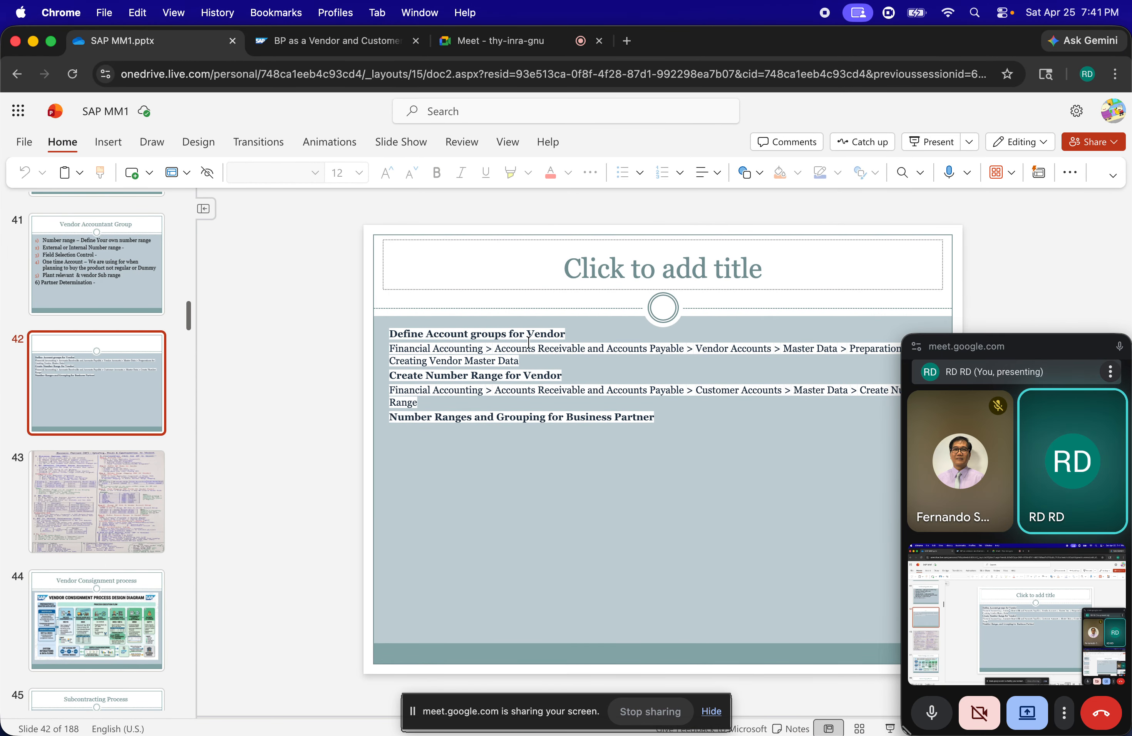
click(529, 330)
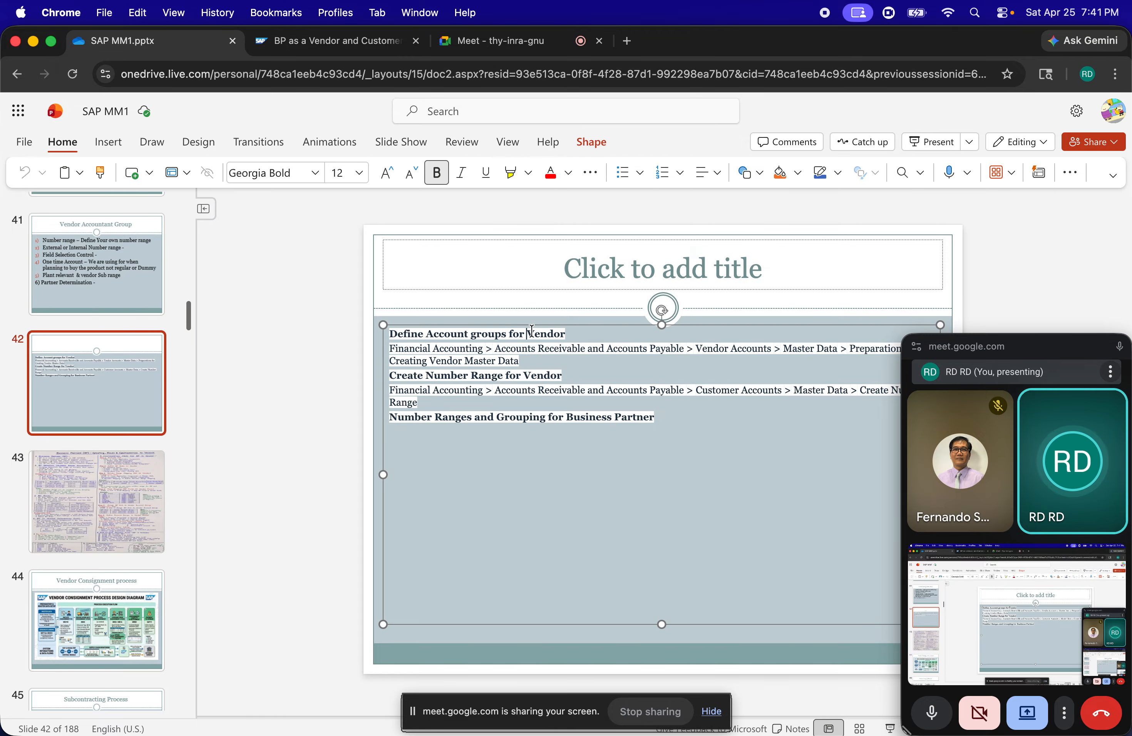
click(569, 331)
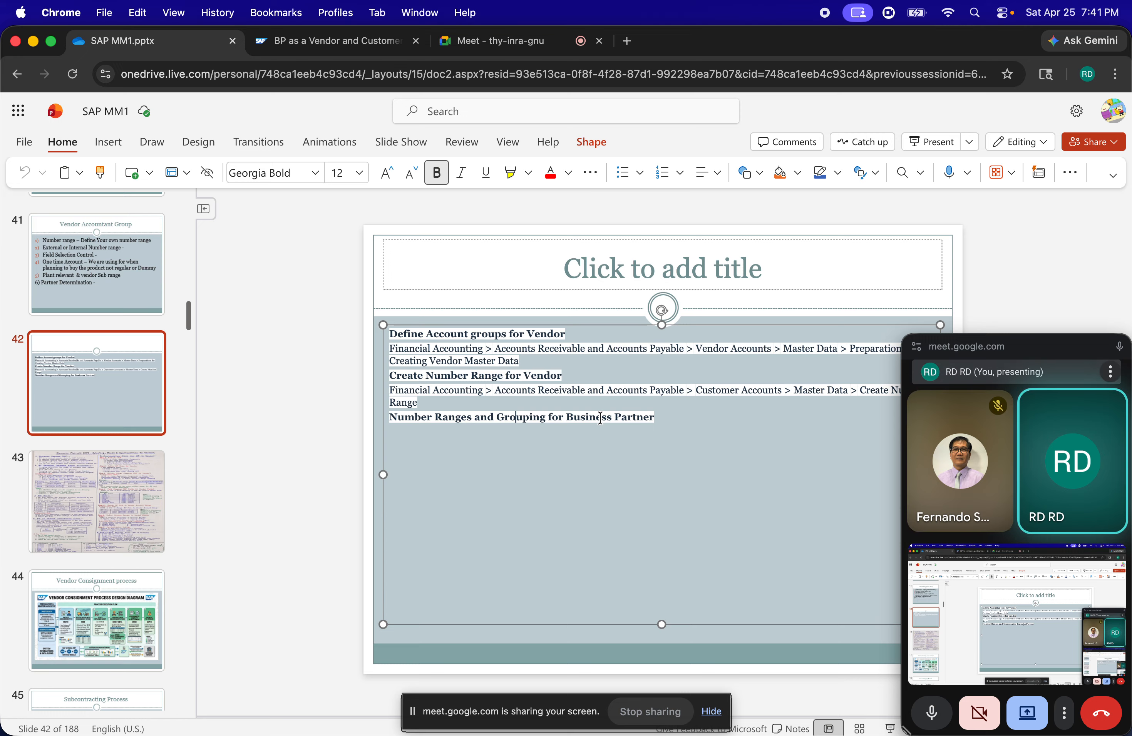
Return to SAP GUI, run transaction SPRO and display the SAP Reference IMG
key(super+Tab)
key(Tab)
key(shift+Tab)
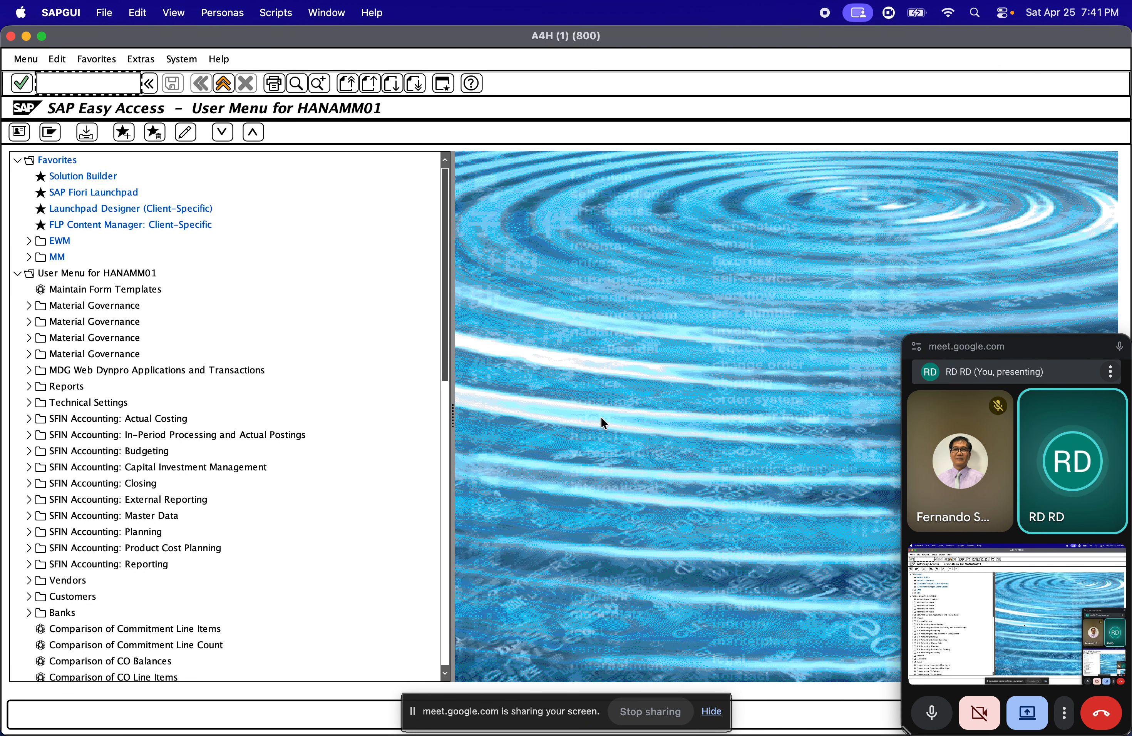
text(sp)
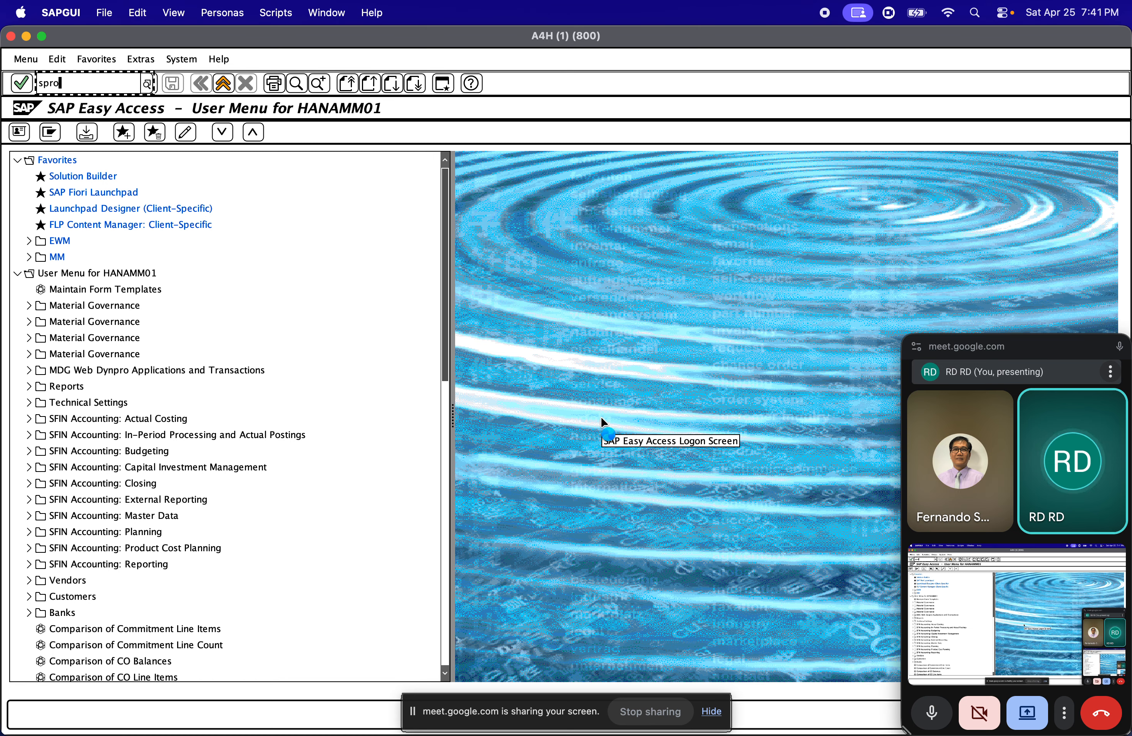
text(ro)
key(Return)
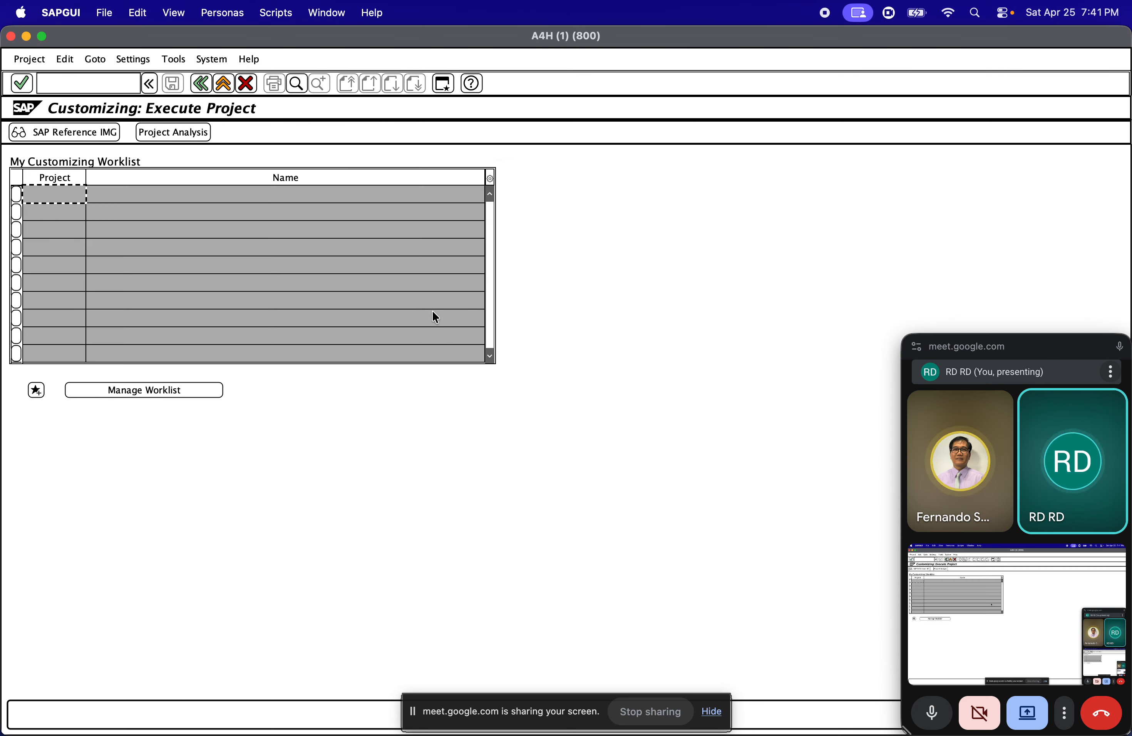
click(74, 140)
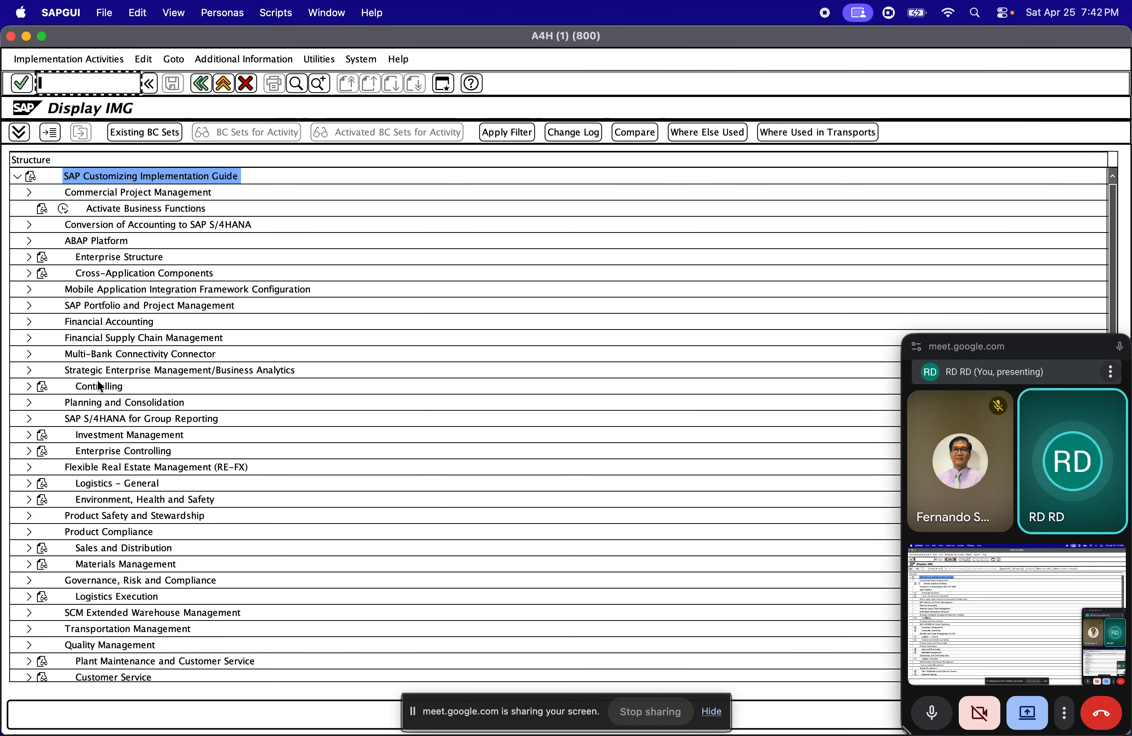
Expand Cross-Application Components, SAP Business Partner, Business Partner and Basic Settings in the implementation guide
click(87, 275)
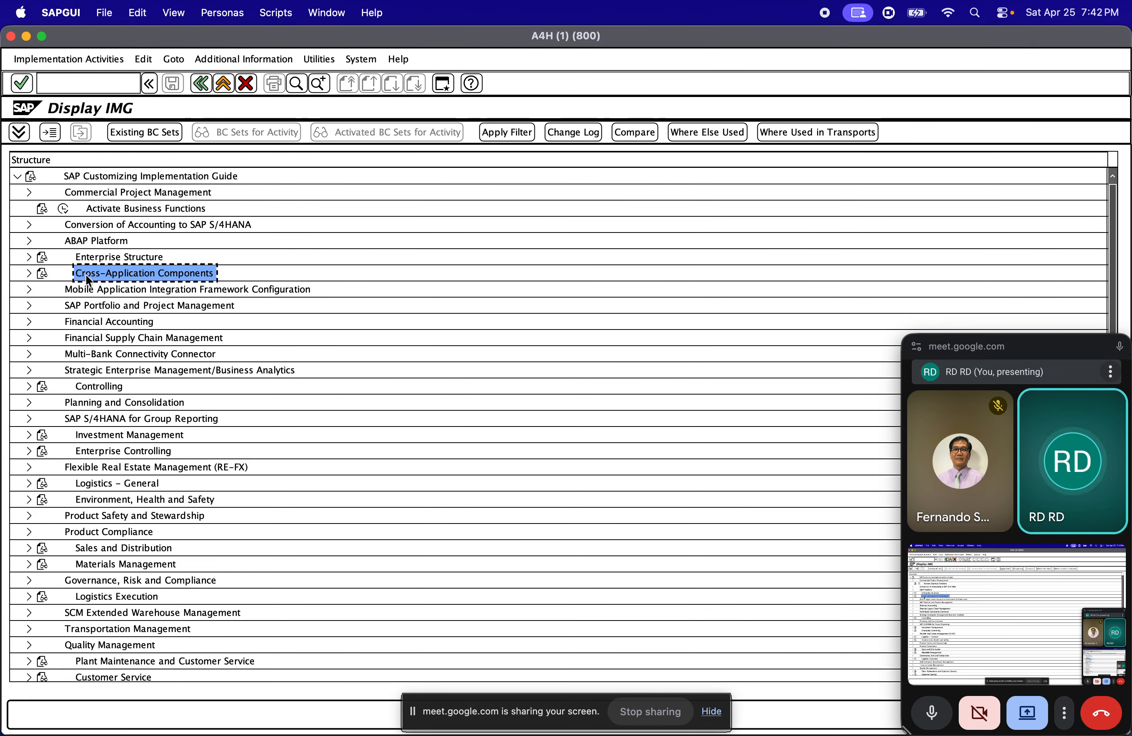
double_click(86, 275)
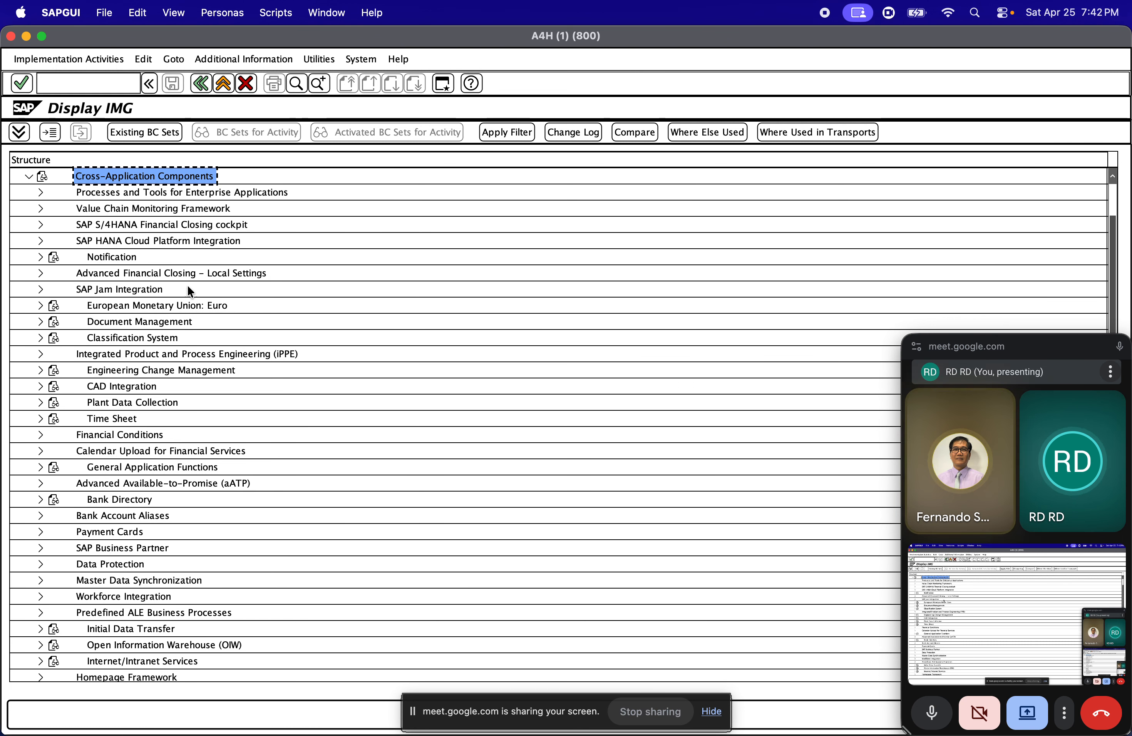
click(126, 551)
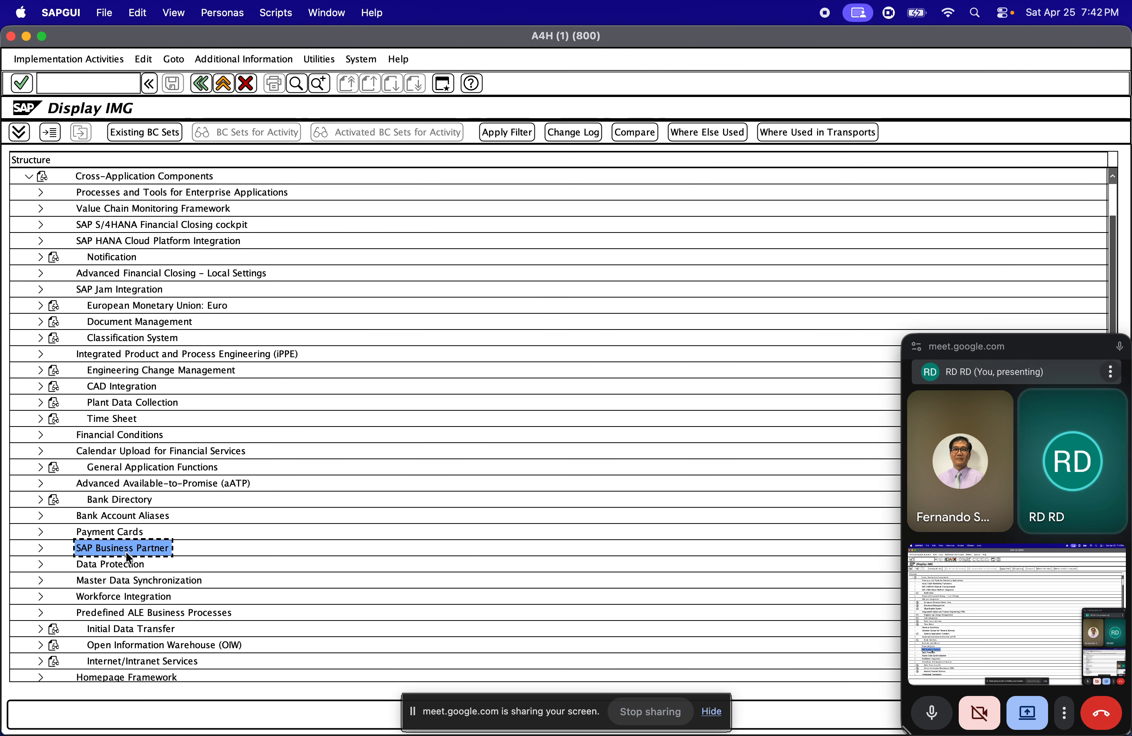
double_click(126, 551)
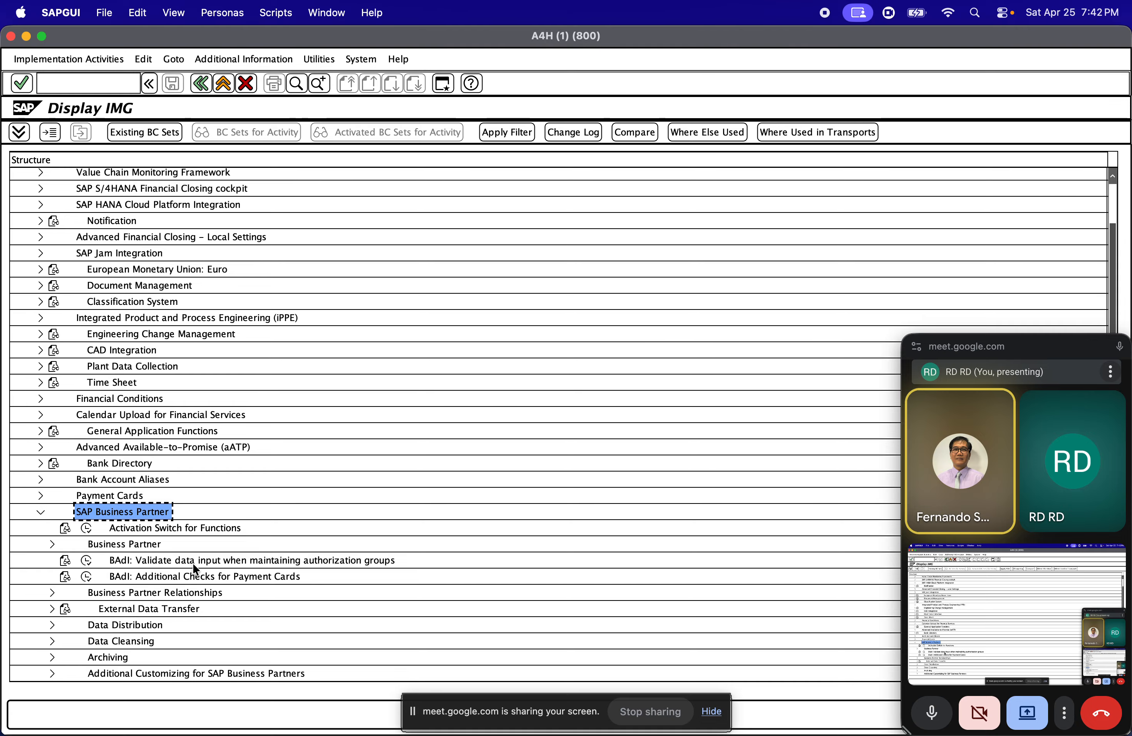
click(51, 544)
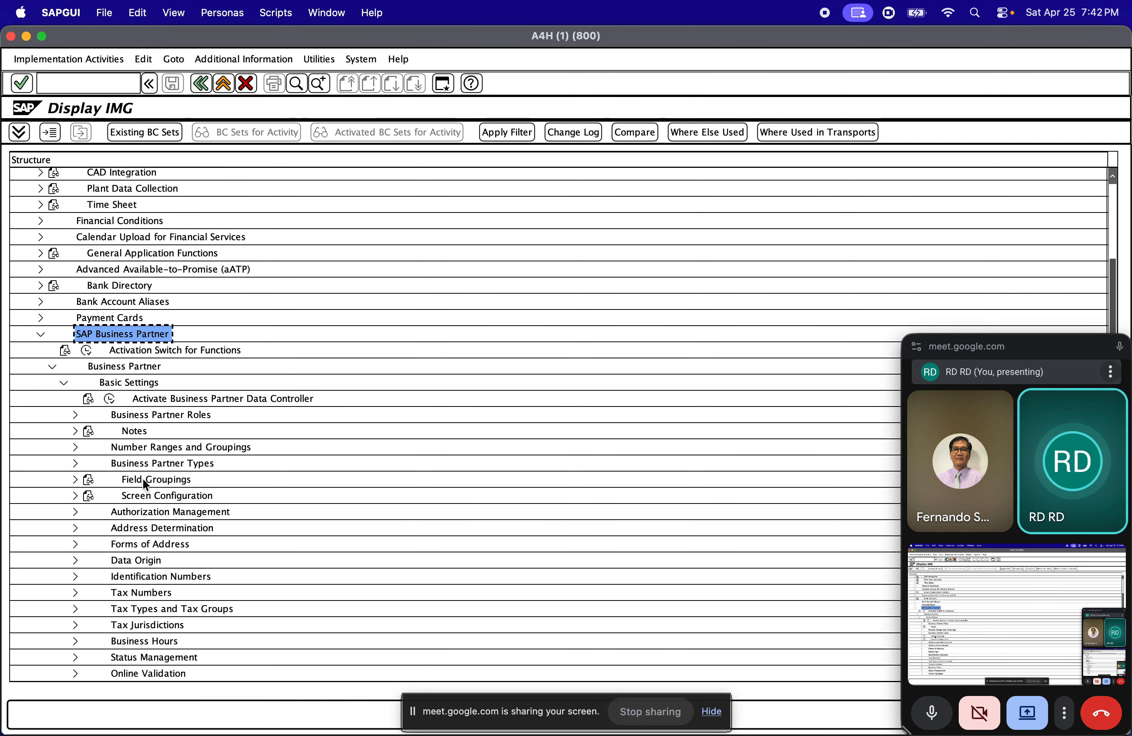
Expand Business Partner Roles under Basic Settings and execute the Define BP Roles activity
click(135, 418)
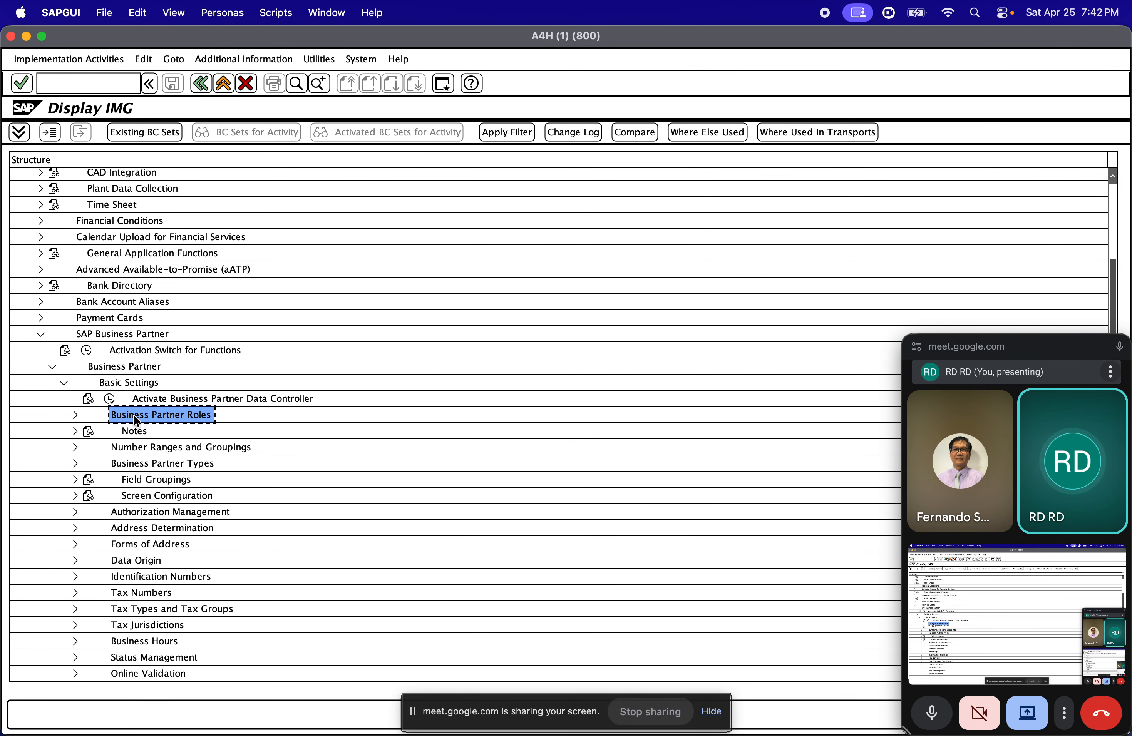
click(159, 448)
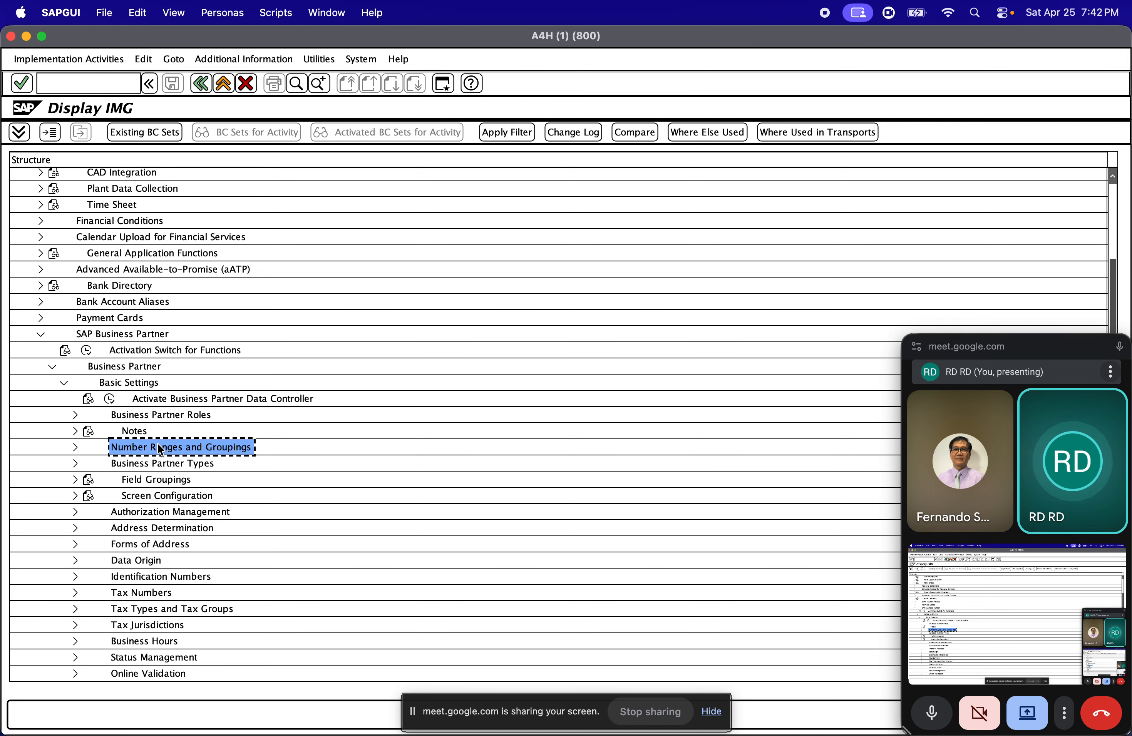
click(183, 415)
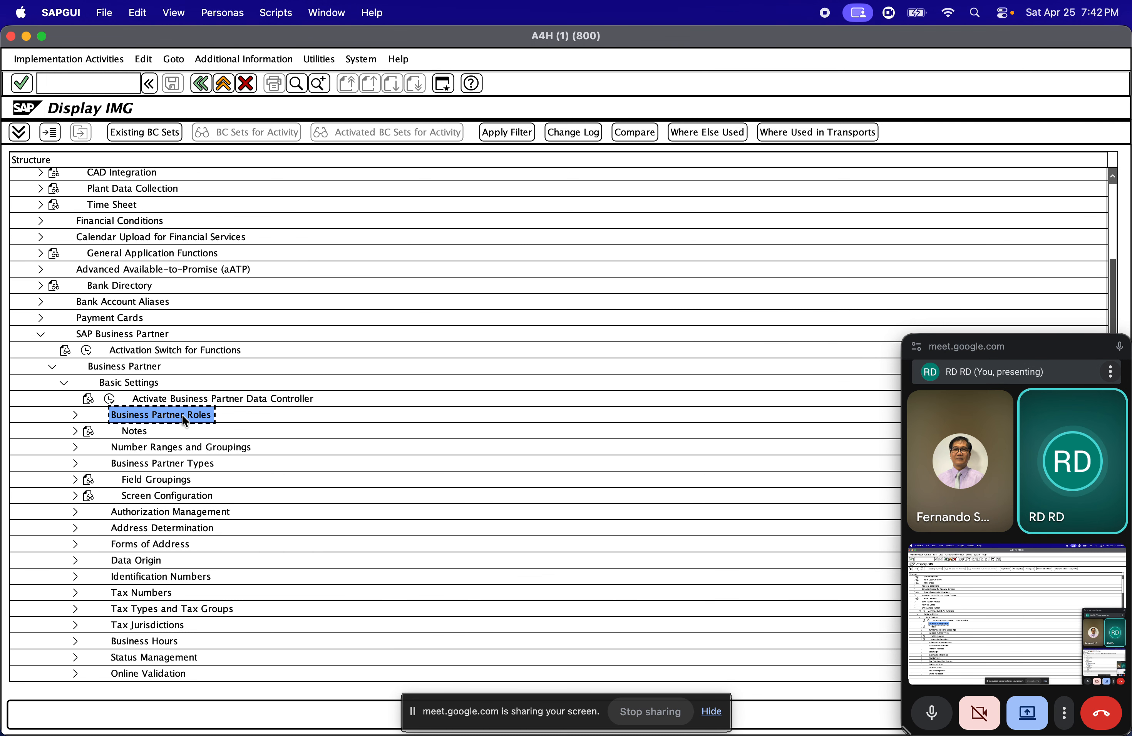
click(75, 413)
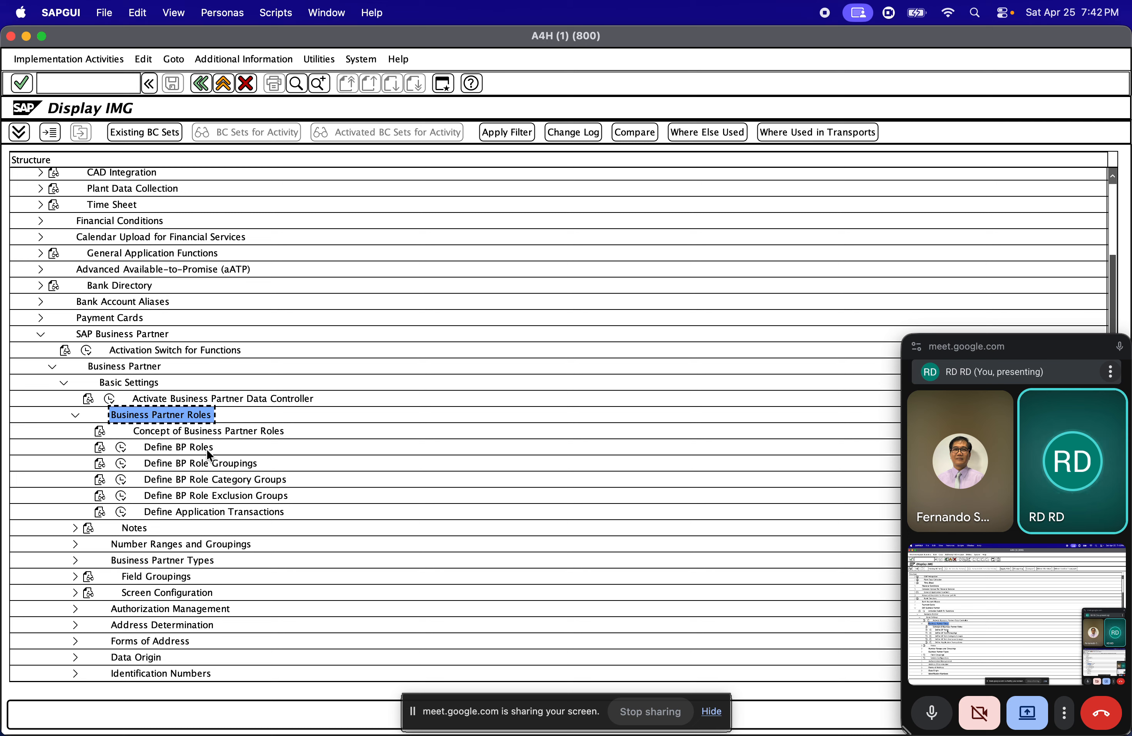
click(188, 449)
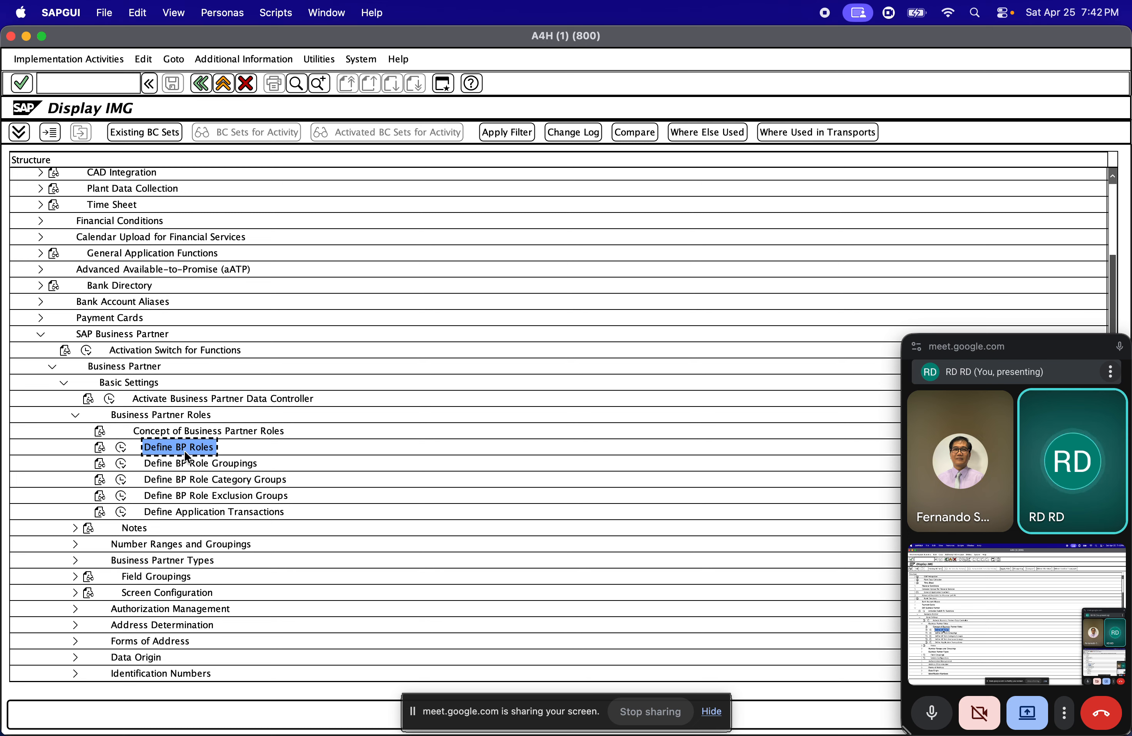
click(122, 448)
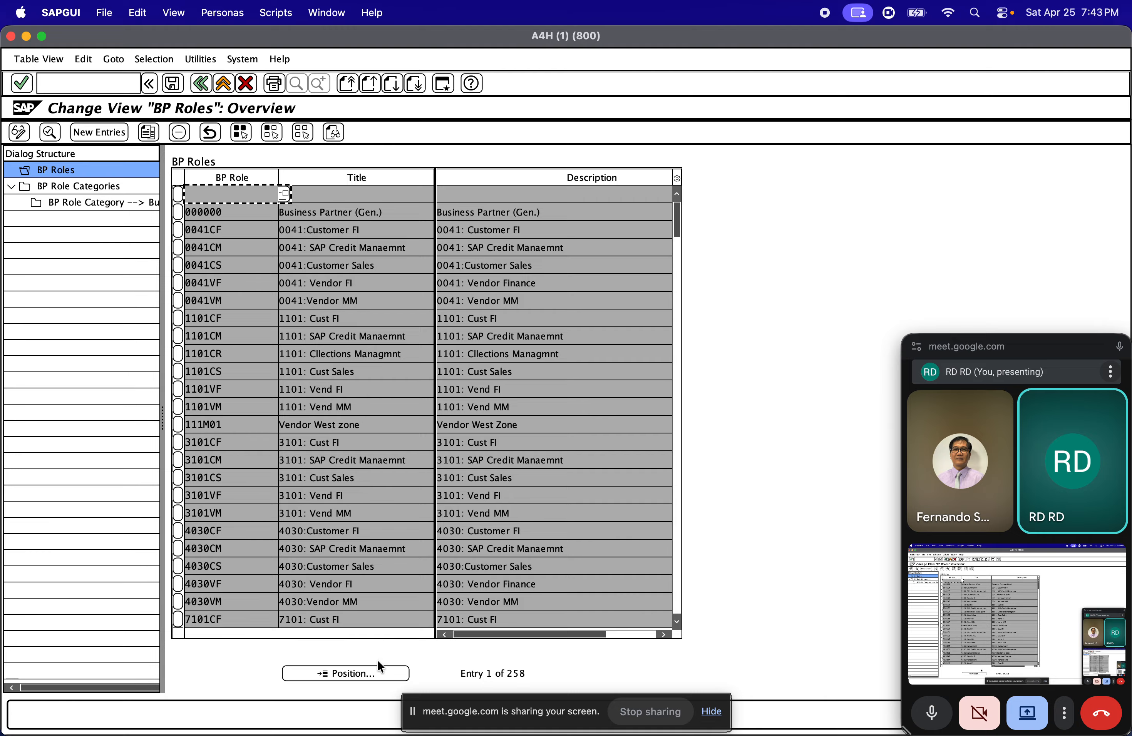
Position the BP roles list at FLVN and select the FLVN00 supplier financial accounting role
click(359, 672)
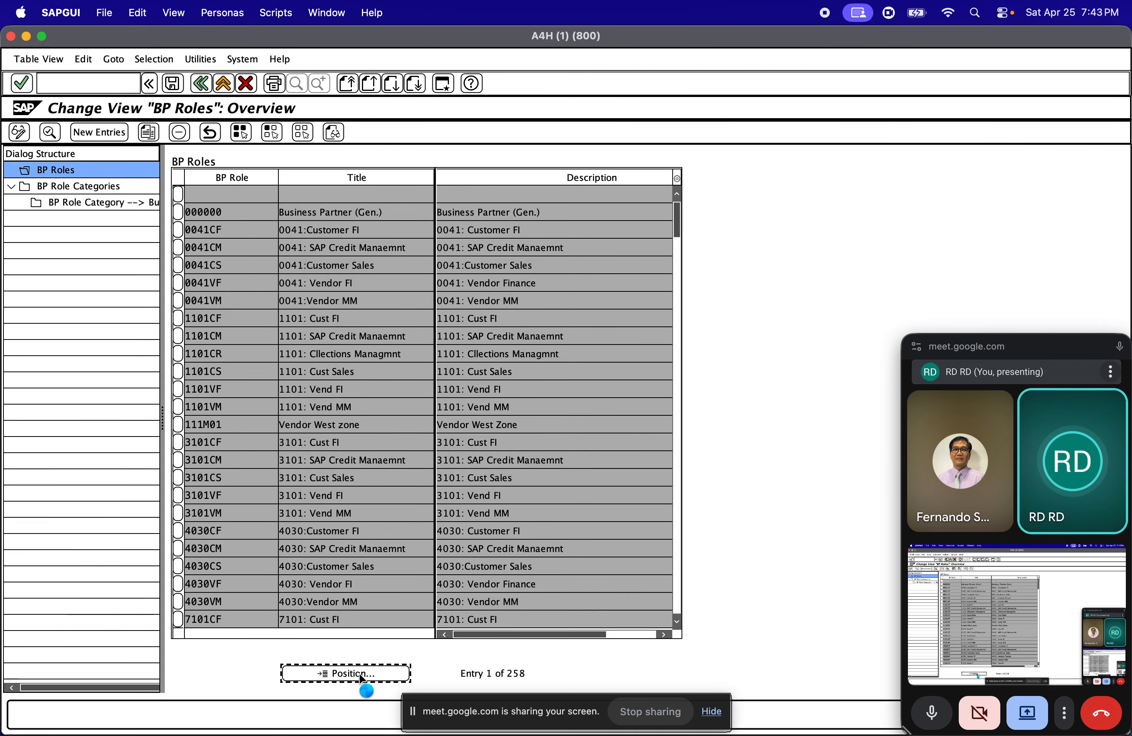
text(FLVN)
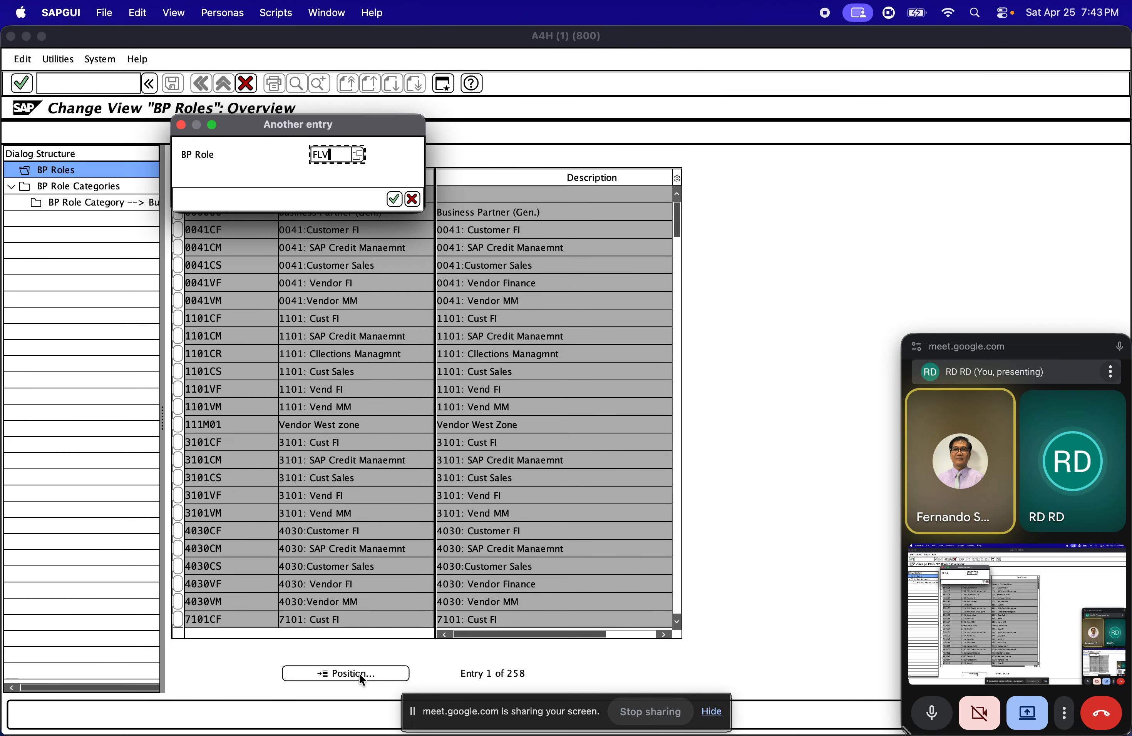
key(Return)
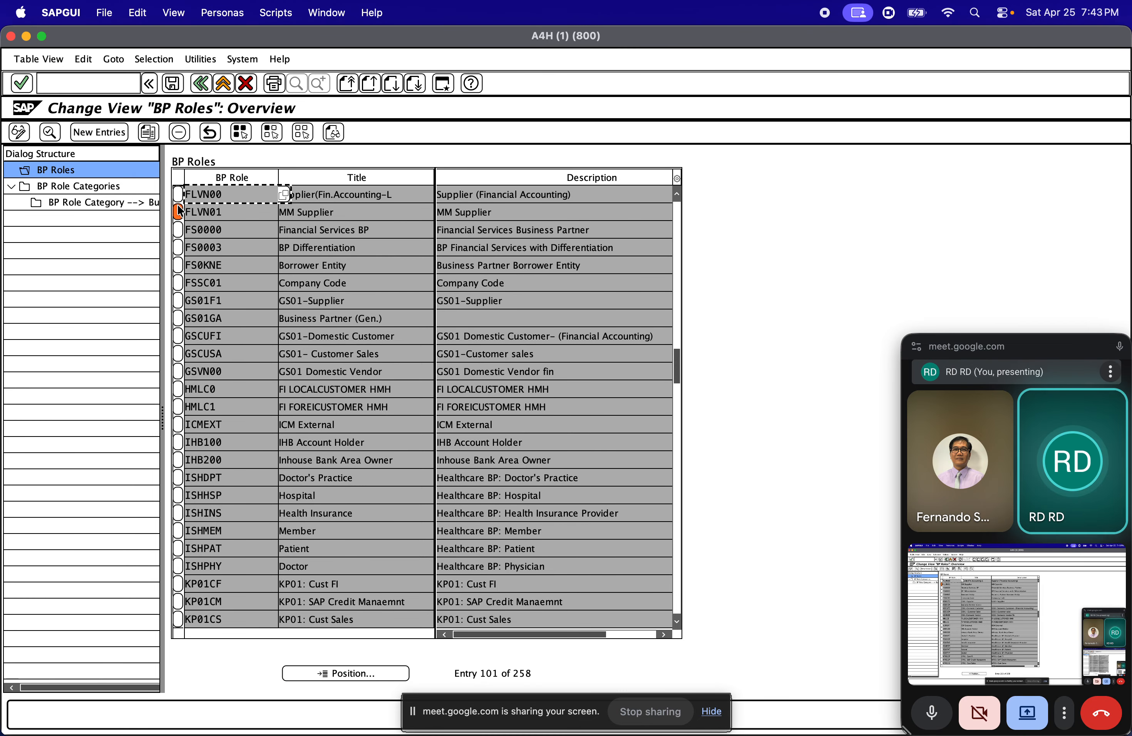
click(178, 194)
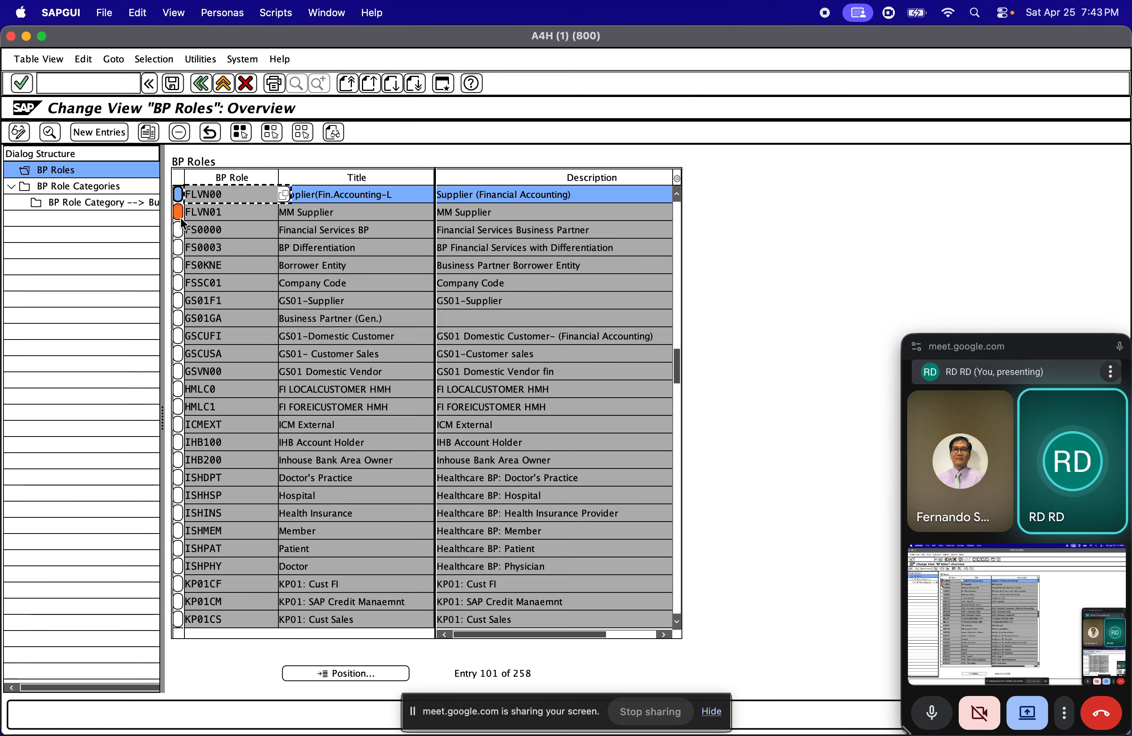
Add the FLVN01 MM Supplier role to the selection and review the titles and descriptions of both supplier roles
click(179, 213)
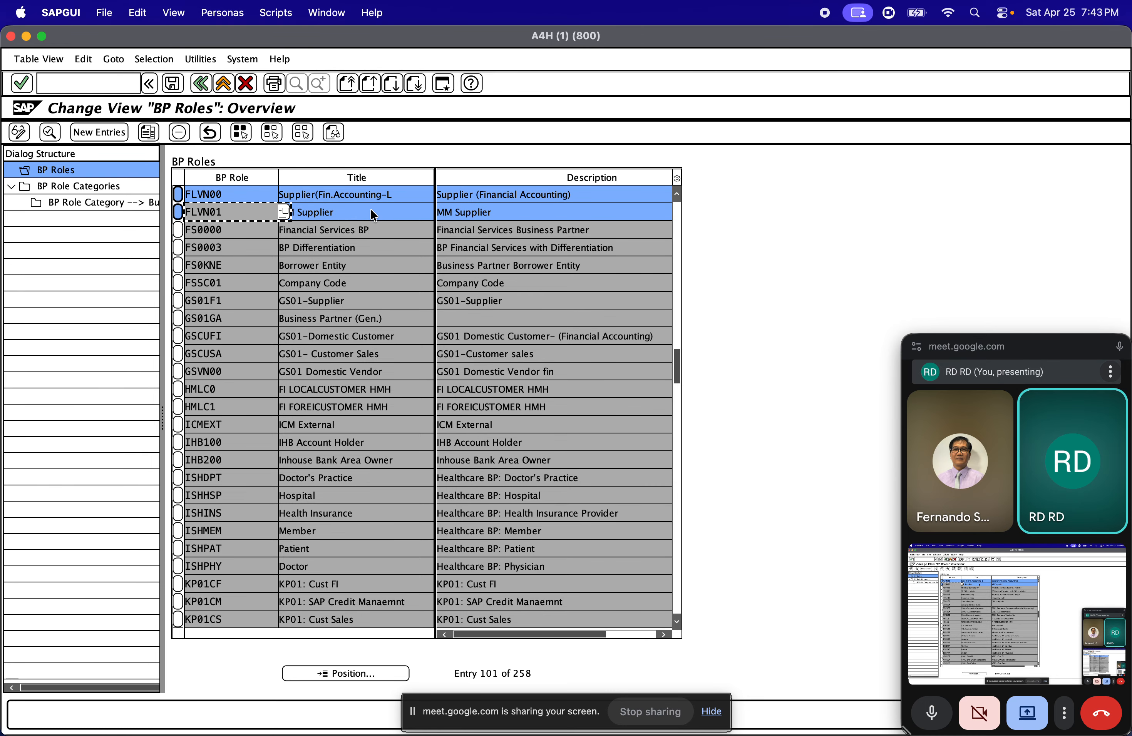
click(365, 193)
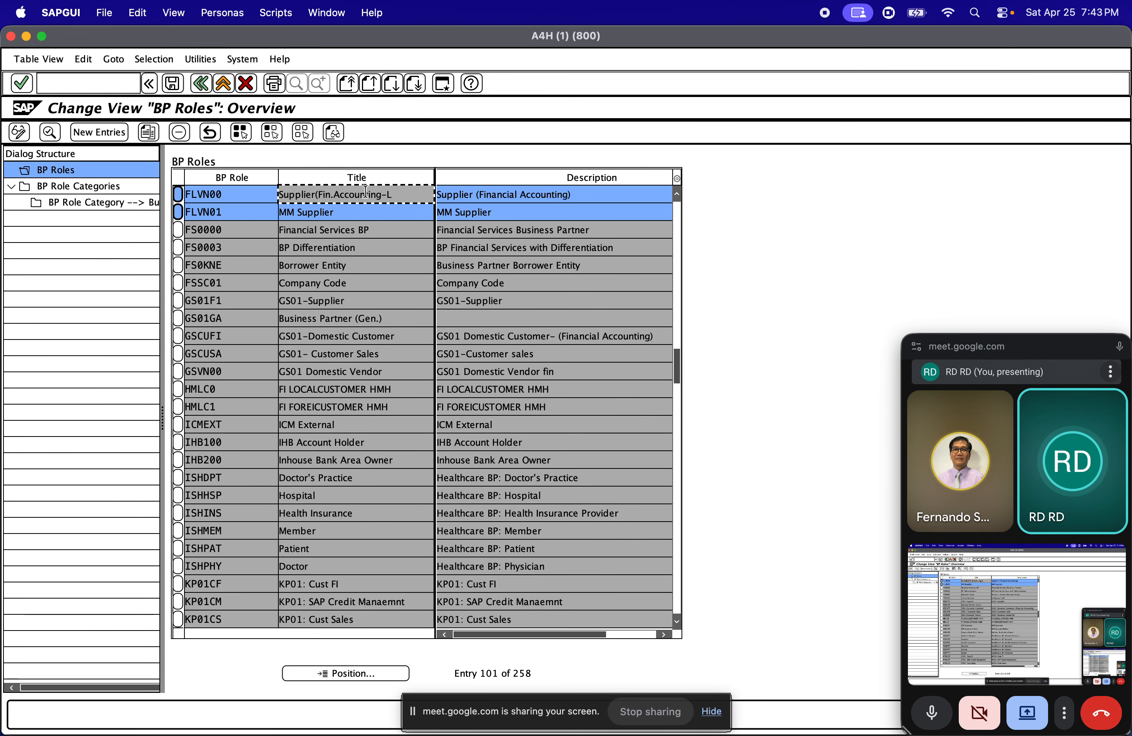
click(356, 211)
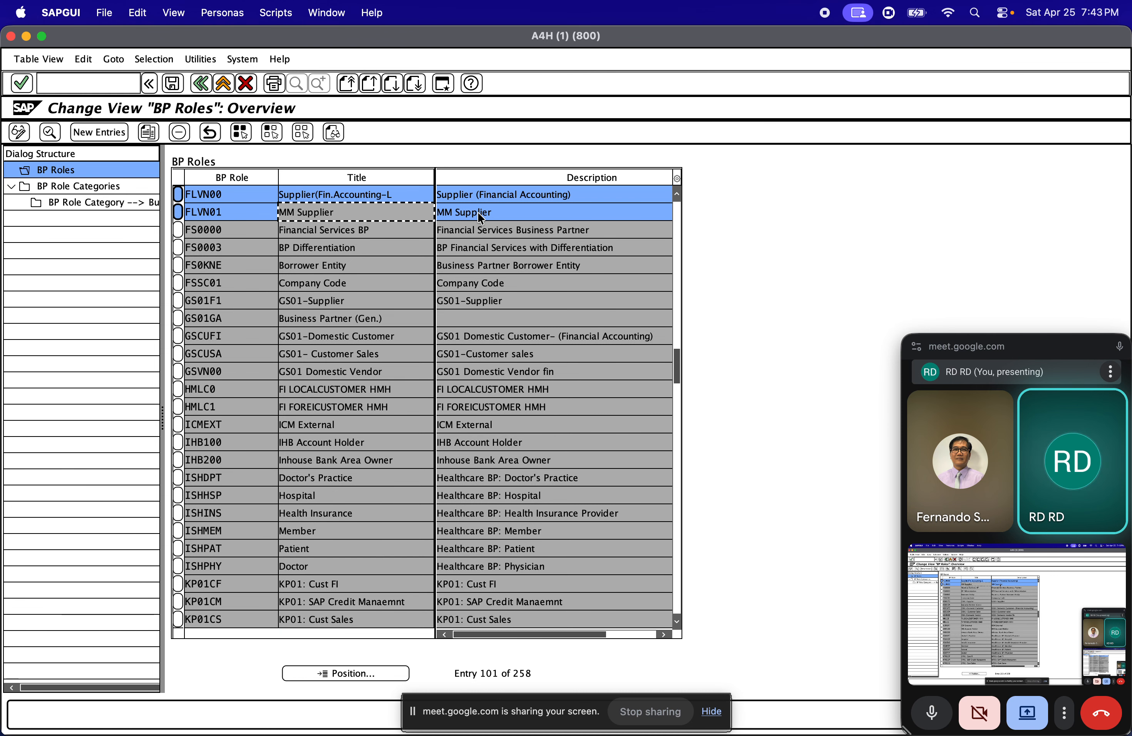
click(461, 199)
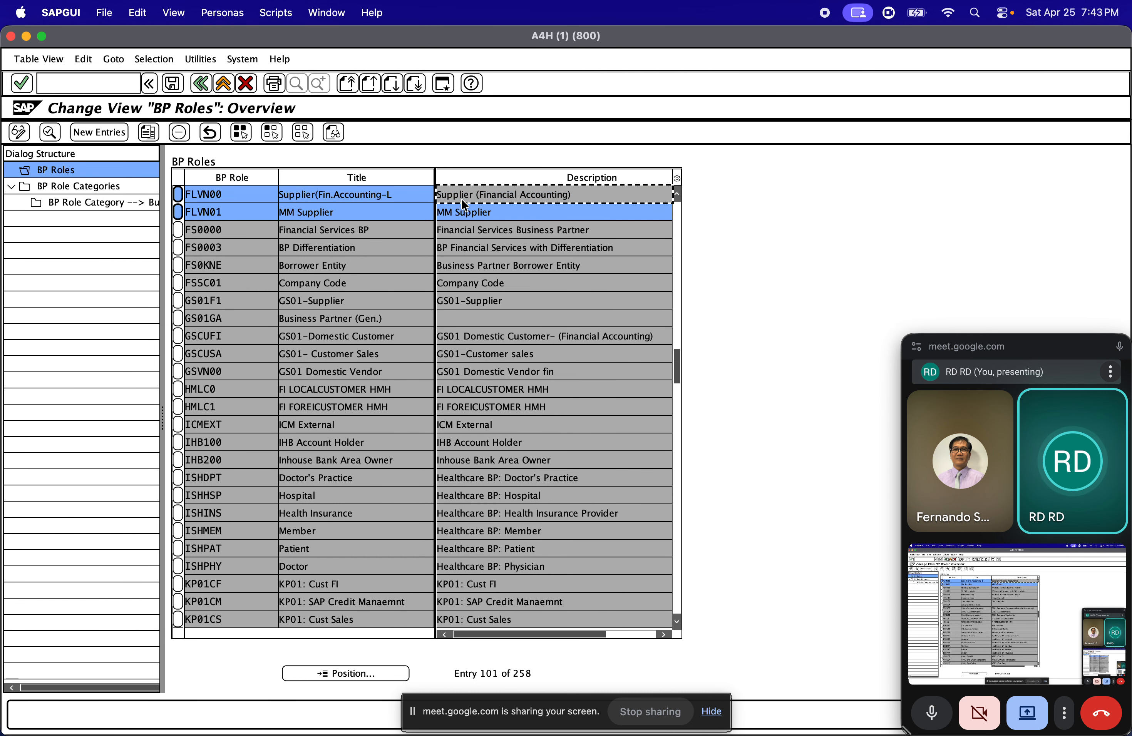
click(458, 216)
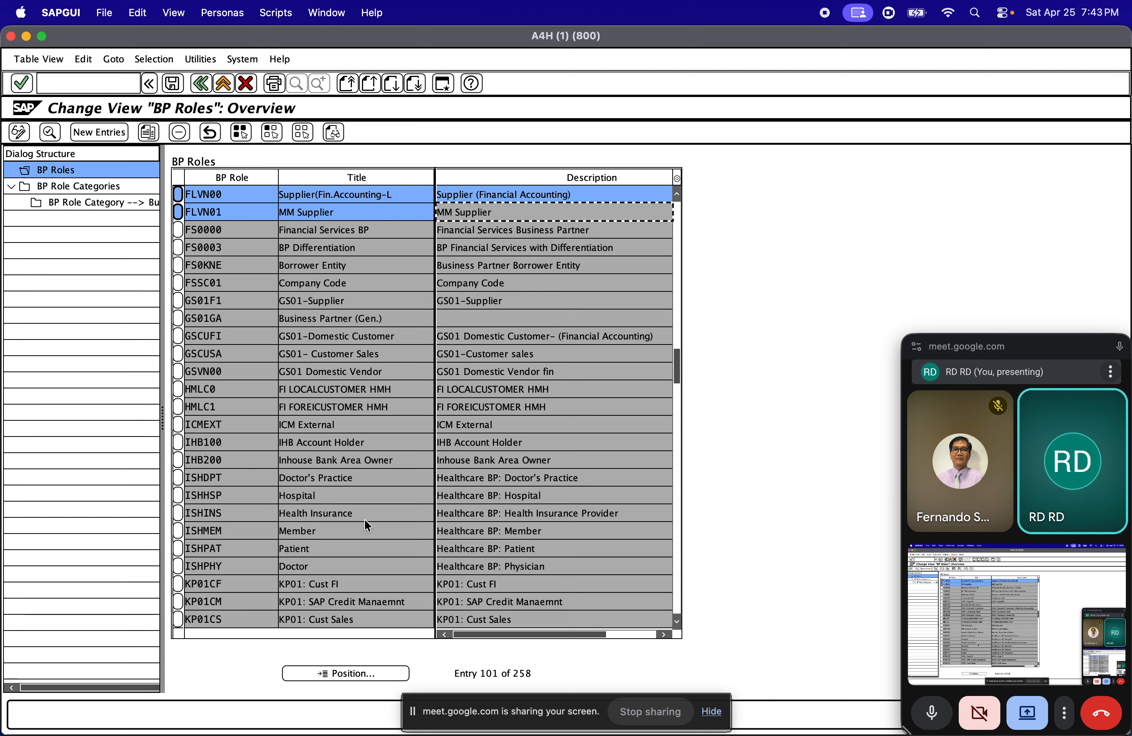
Position the BP roles list at FLC and add the FLCU00 and FLCU01 customer roles to the selection
click(351, 673)
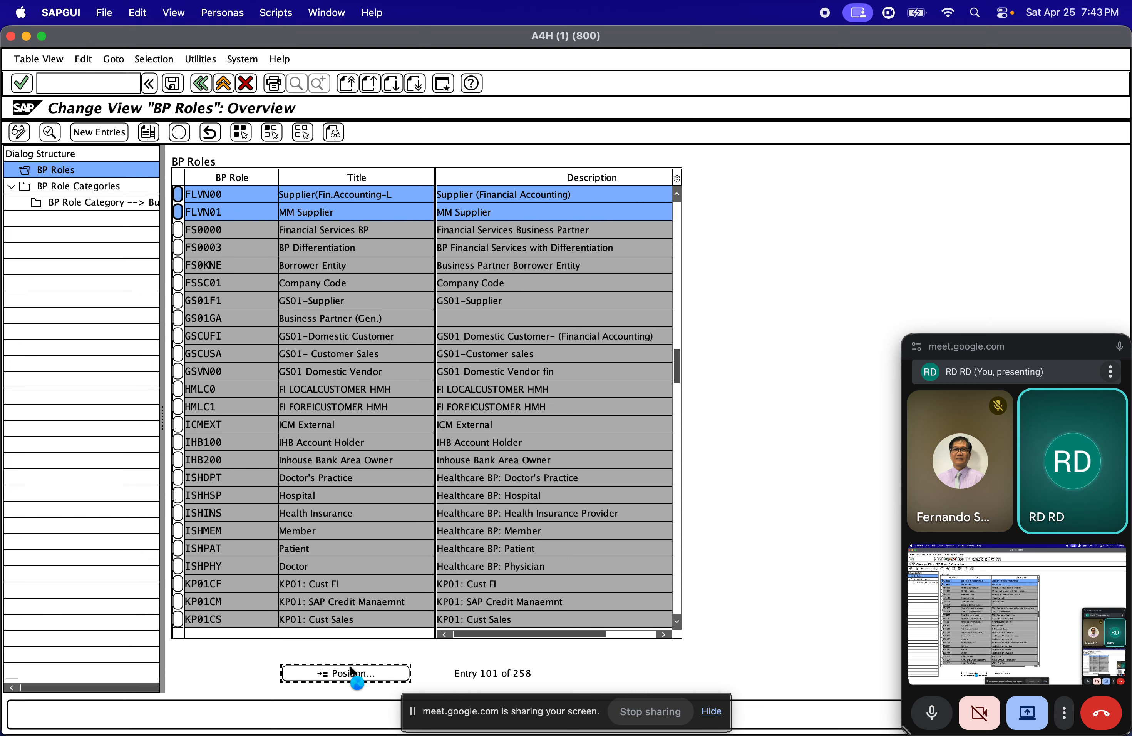
click(351, 671)
text(FLC)
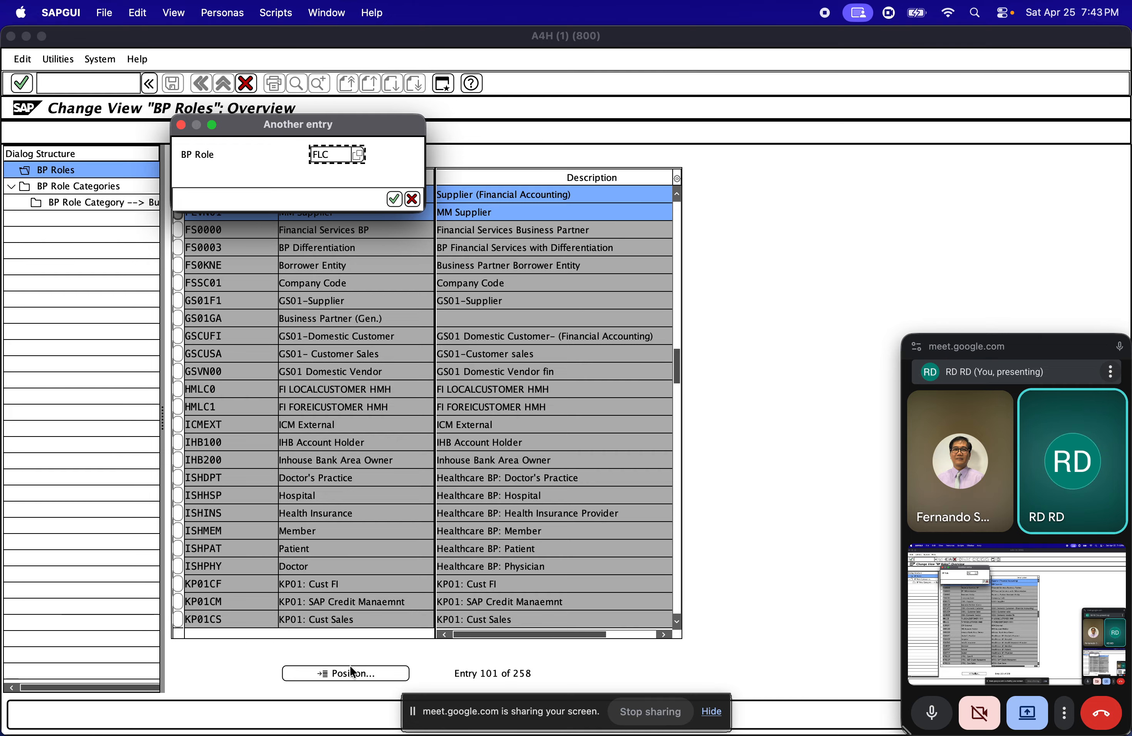
key(Return)
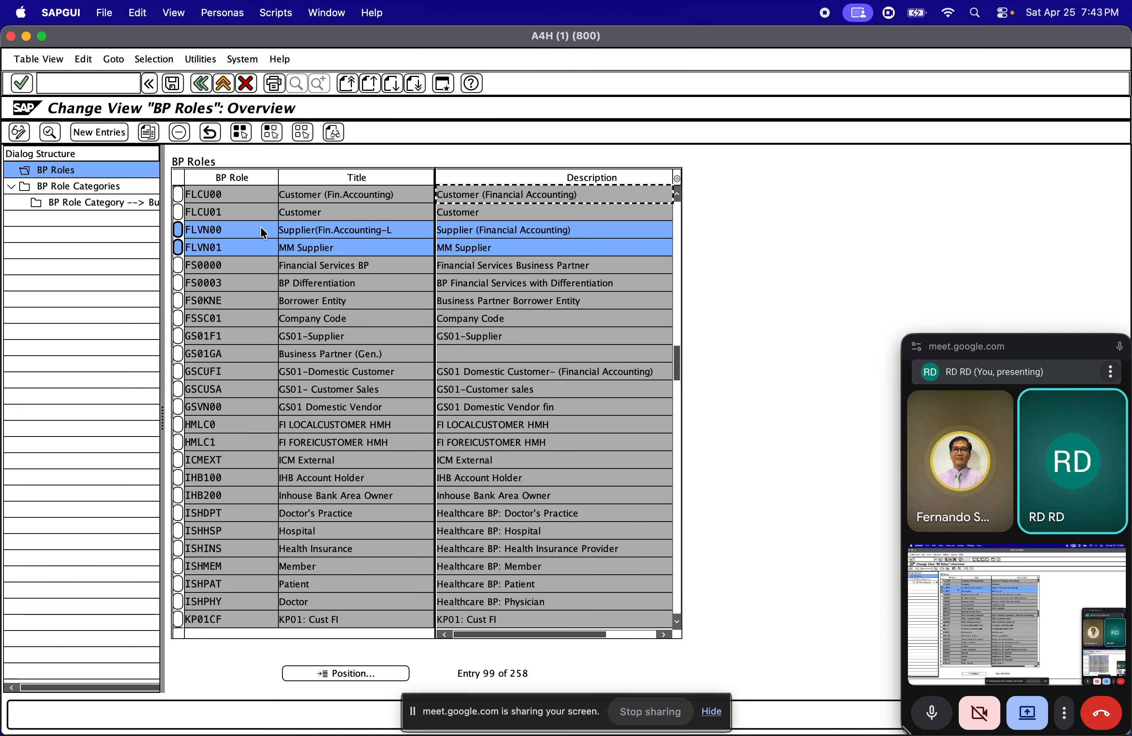
click(177, 194)
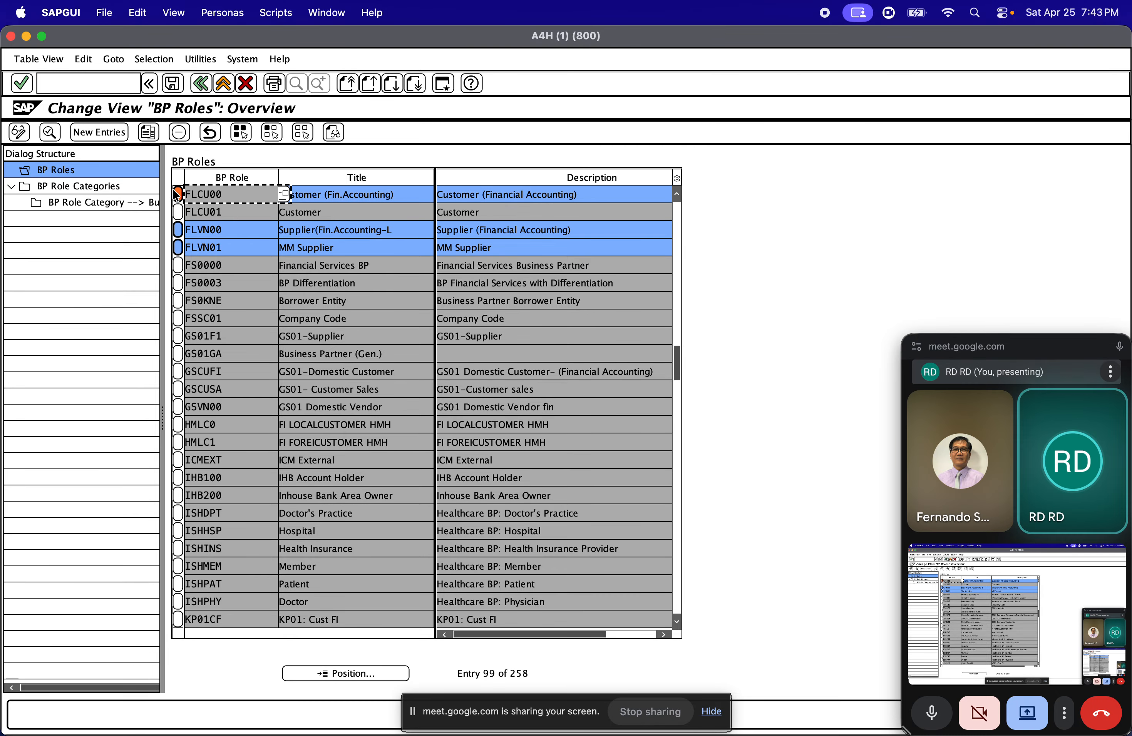
click(181, 216)
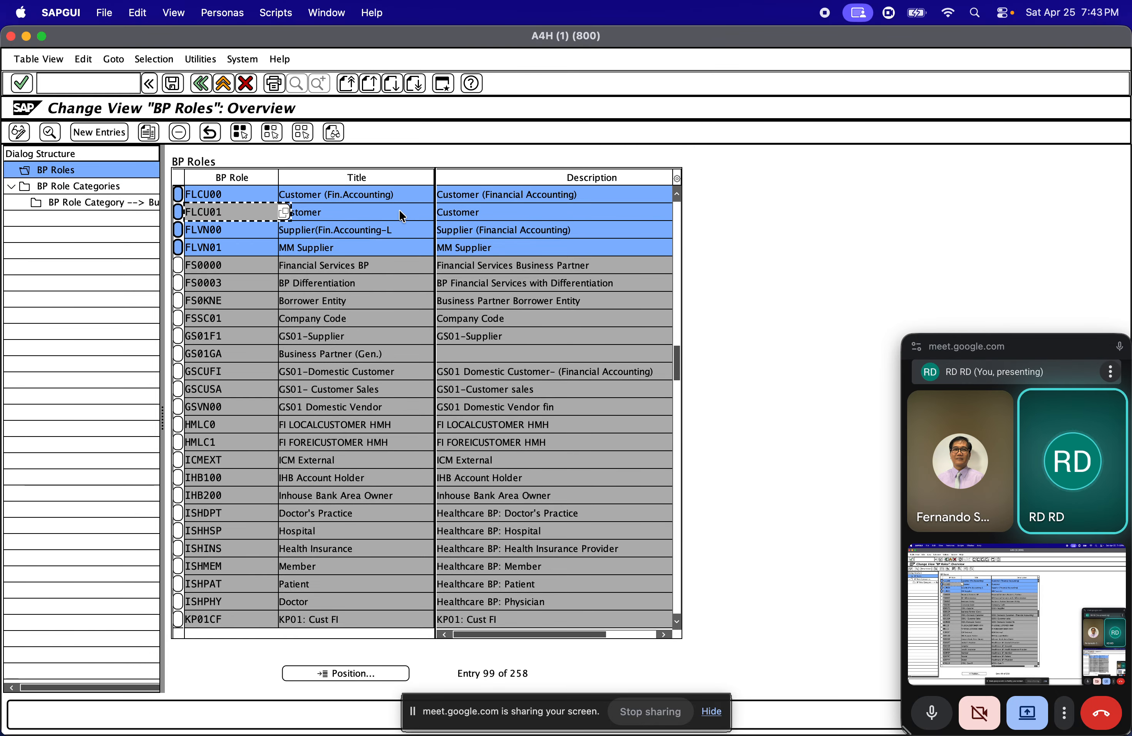
click(380, 212)
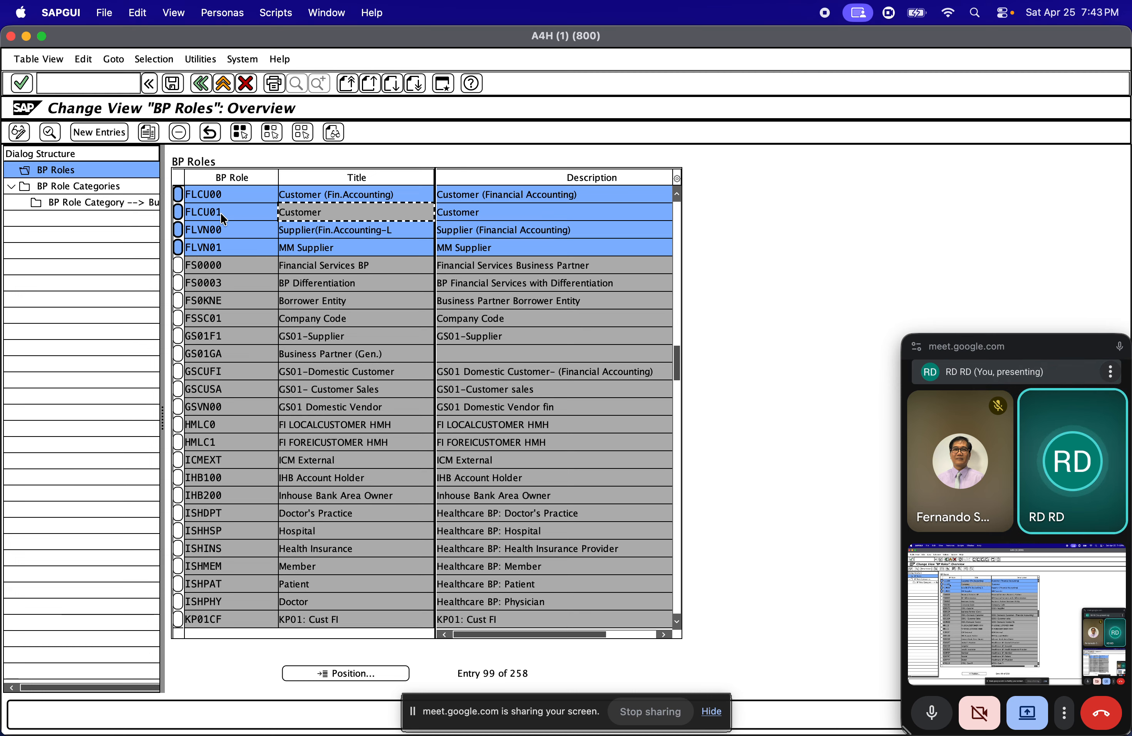
click(219, 234)
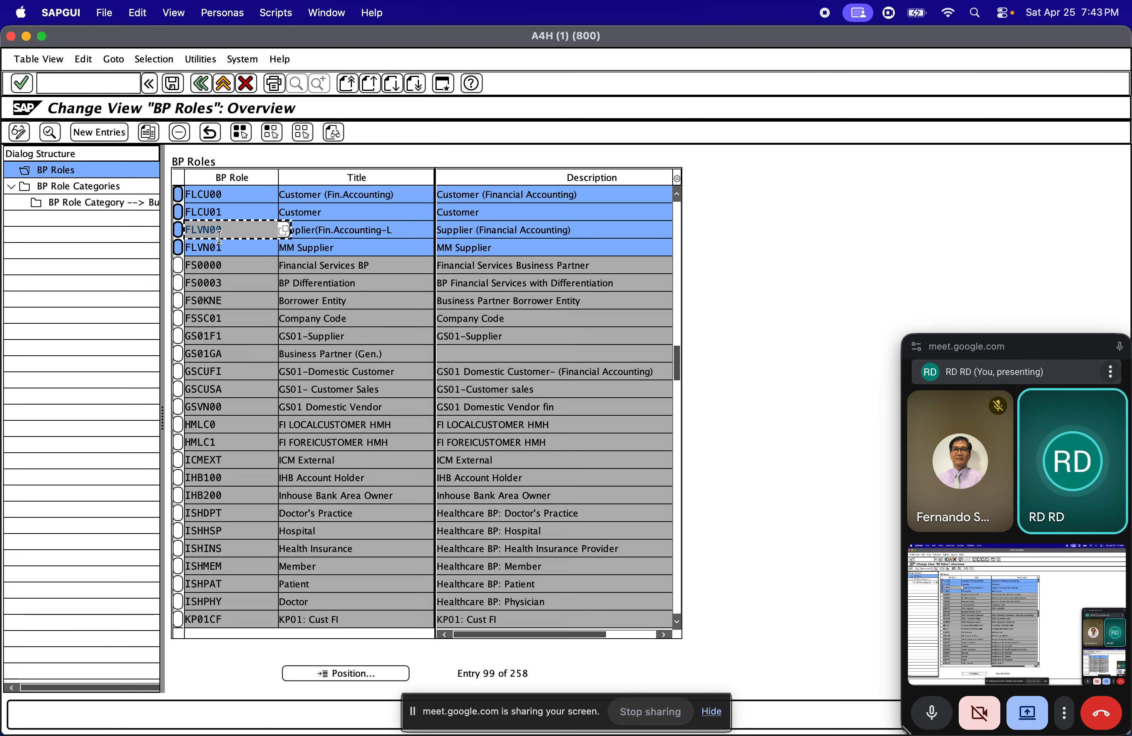
click(366, 230)
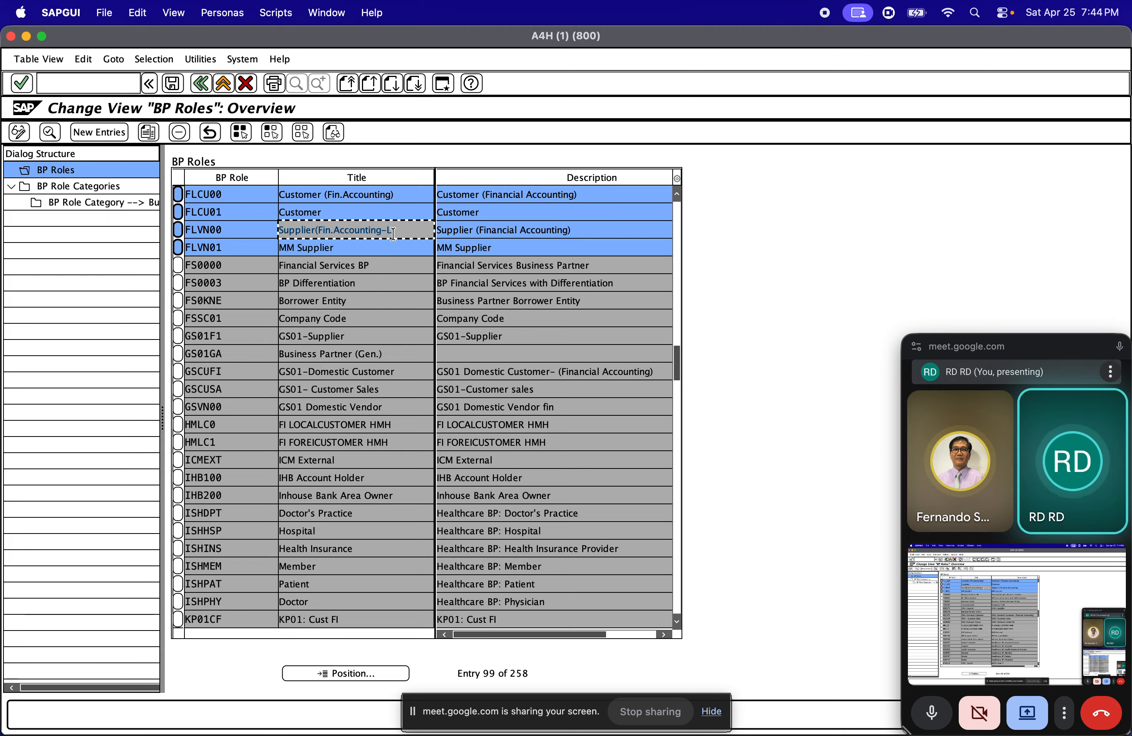
Switch to the SAP MM1 presentation in Chrome, show the Business Partner slide and move the meeting window off its text
key(super+Tab)
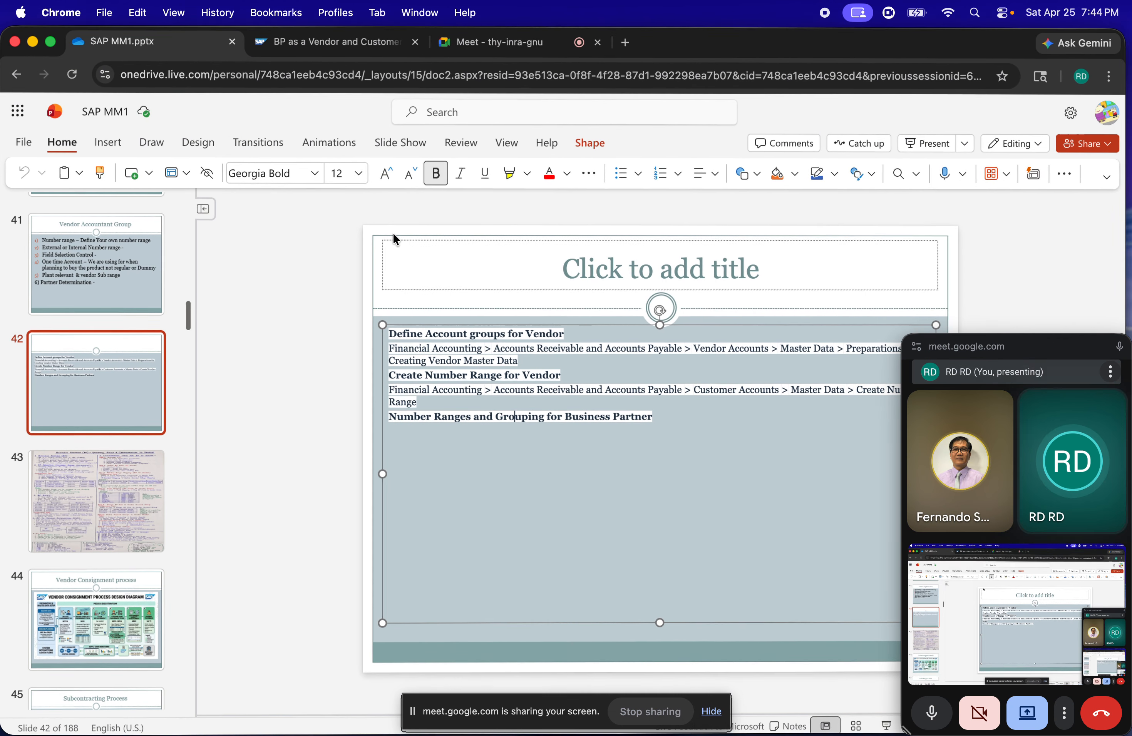
click(109, 280)
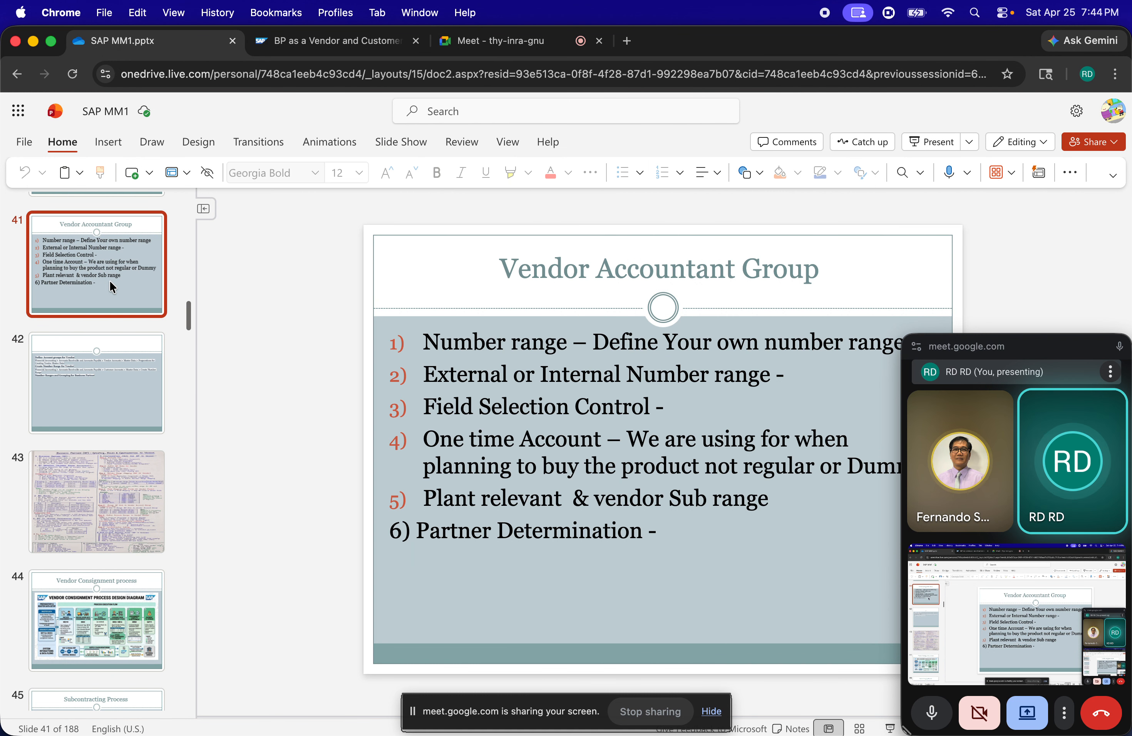
key(Up)
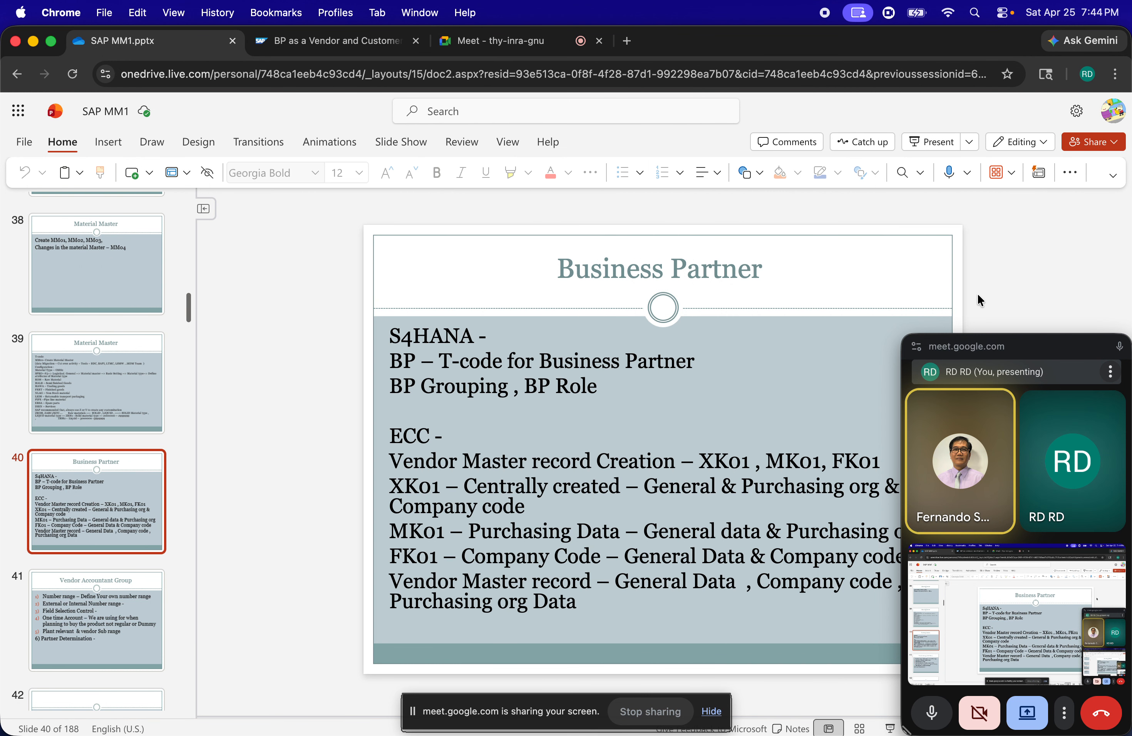
drag(953, 356, 1104, 447)
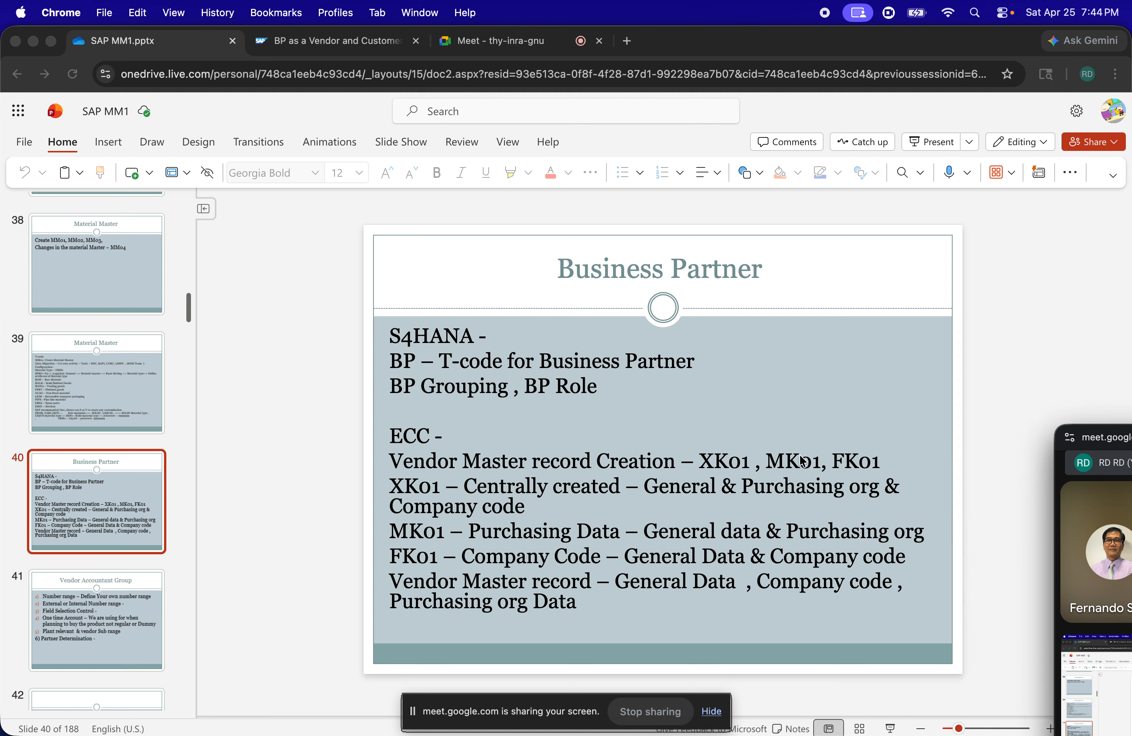
Highlight the FK01 company code entry and the MK01 purchasing data entry on the Business Partner slide
click(443, 553)
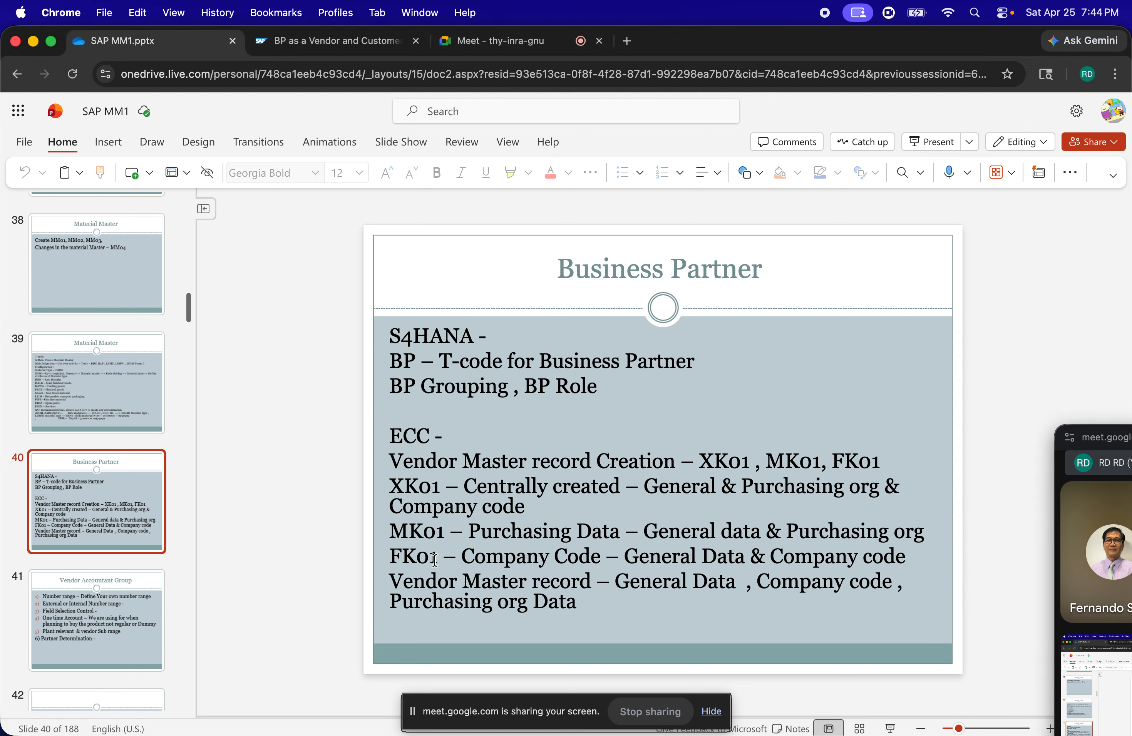
drag(590, 562, 458, 564)
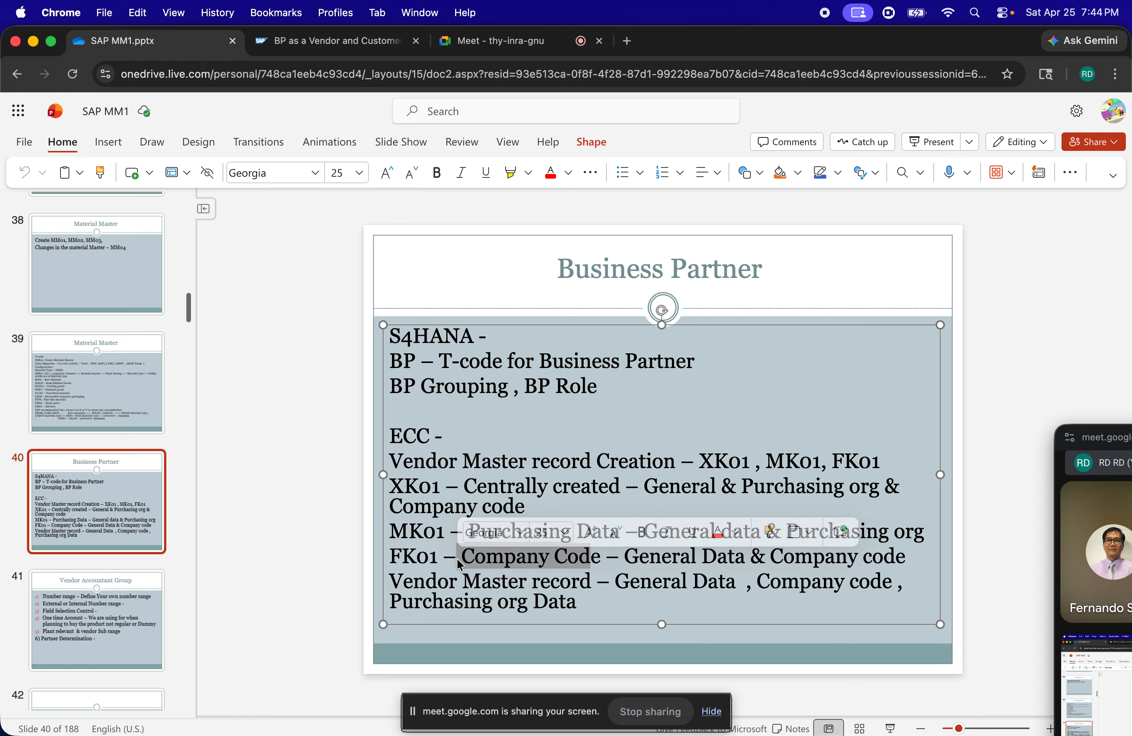
click(507, 564)
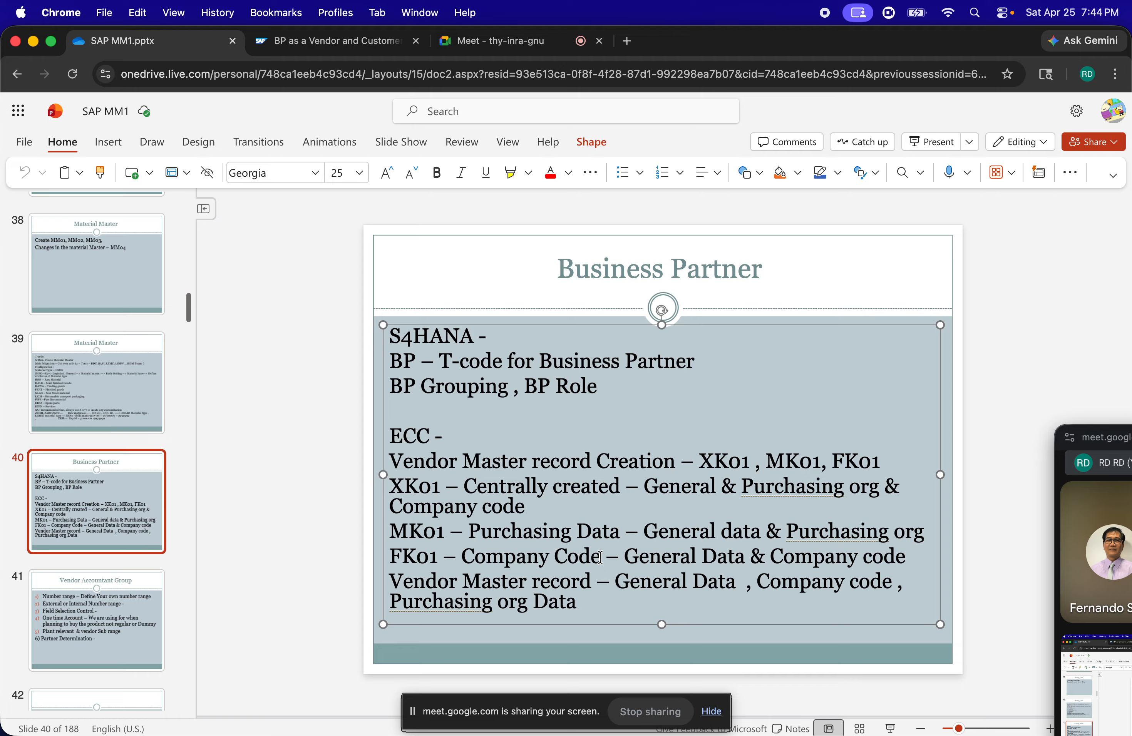
drag(600, 557, 390, 565)
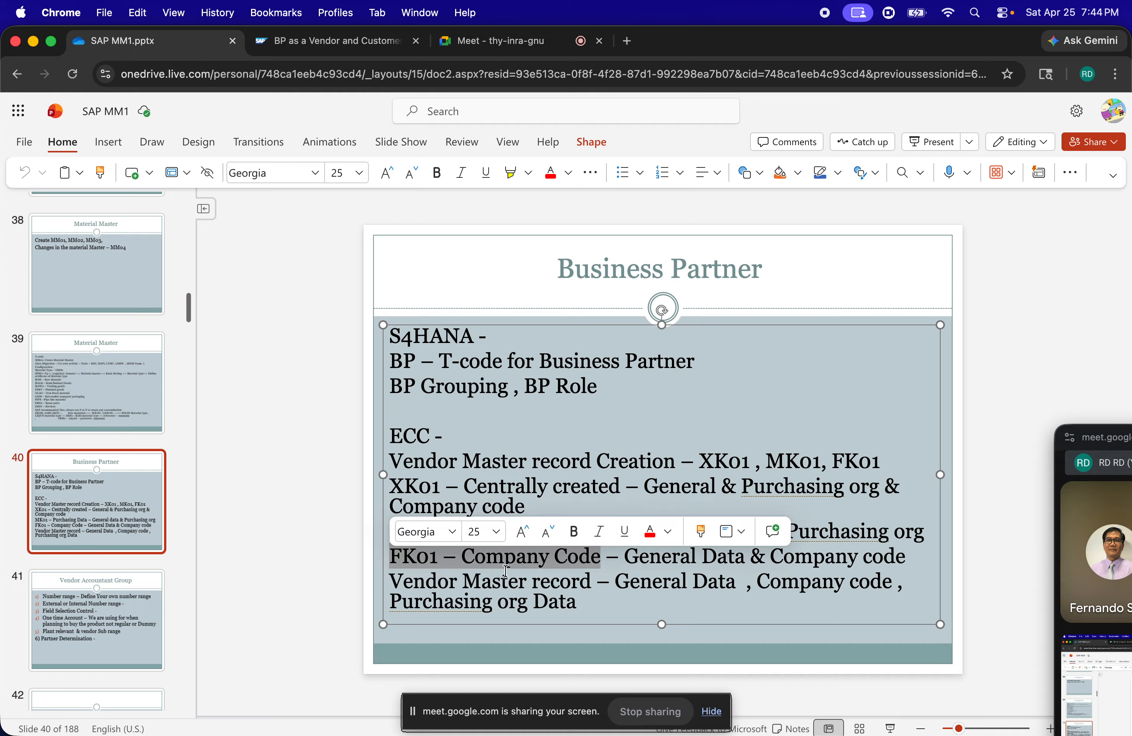
click(548, 572)
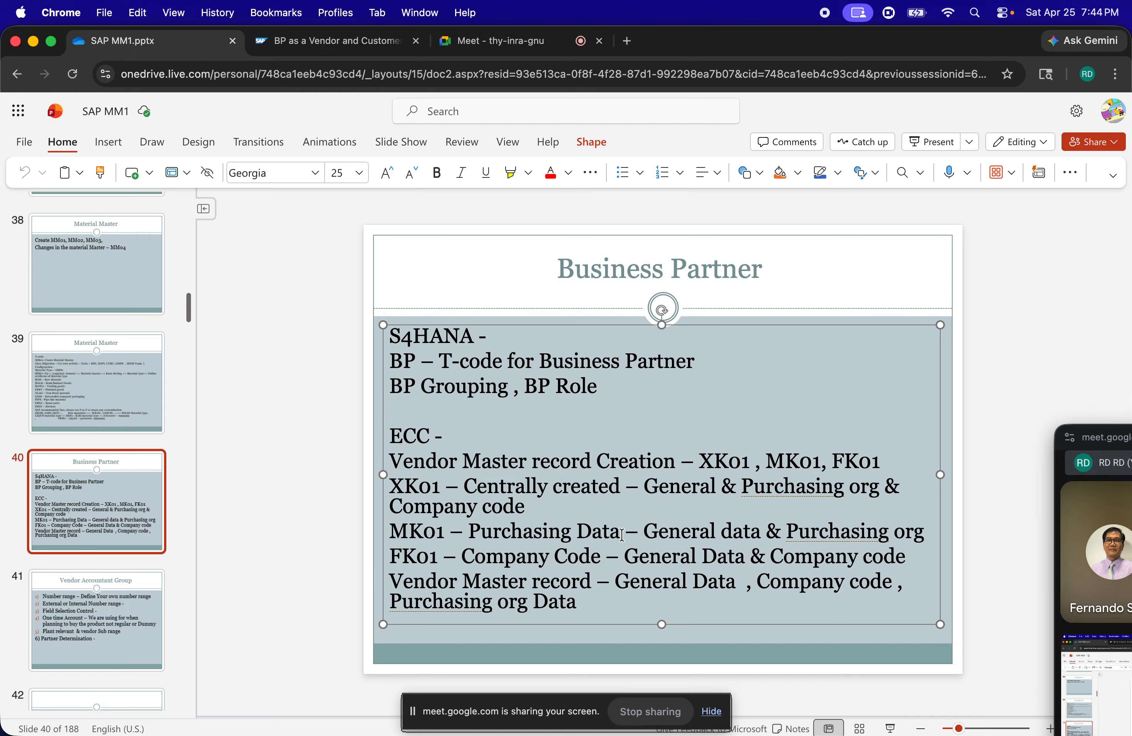
drag(622, 535, 400, 533)
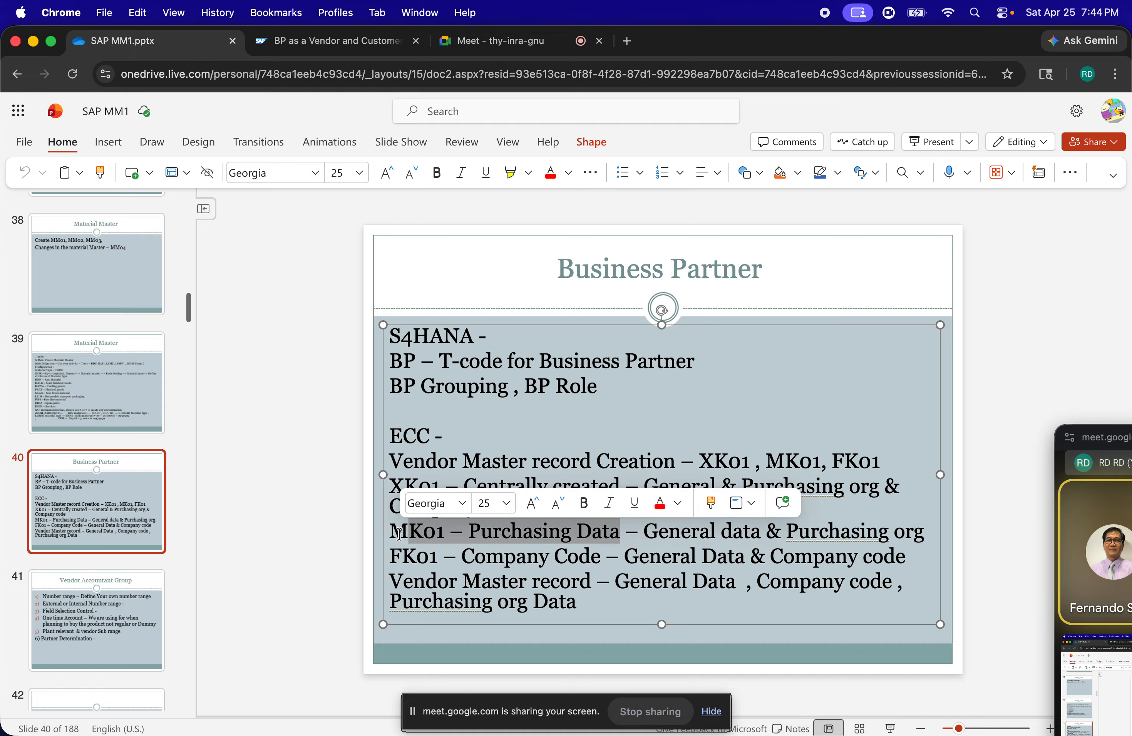
click(407, 534)
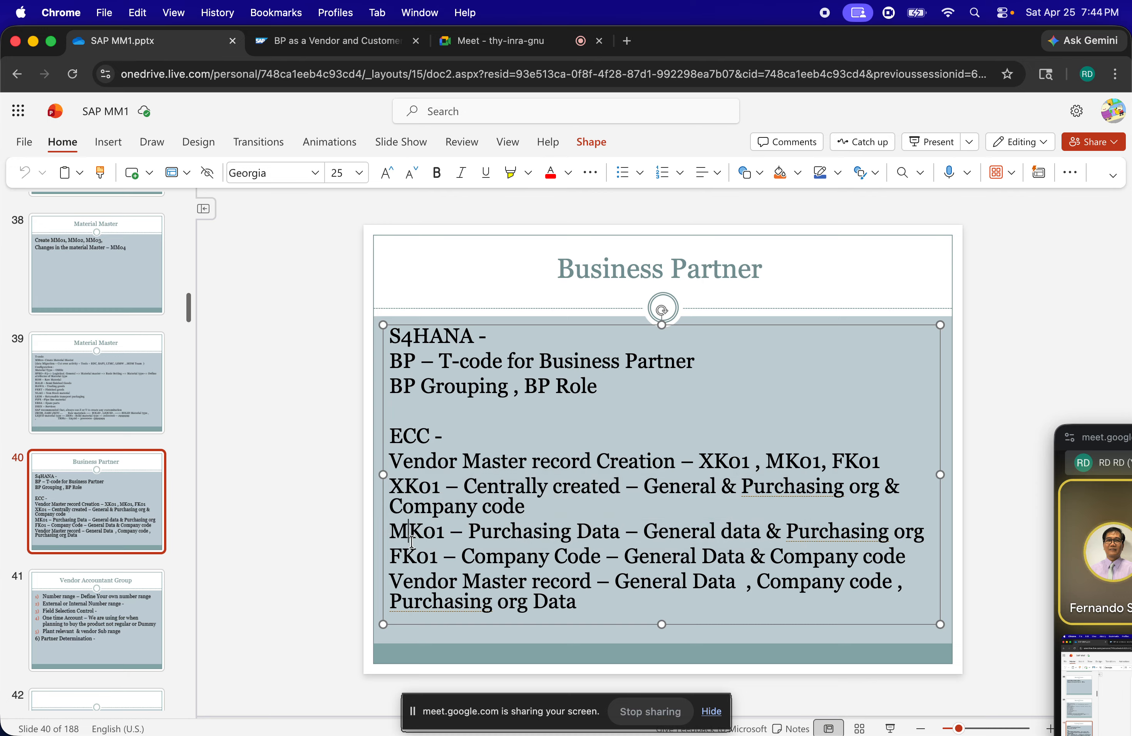
Go to slide 42 with the vendor account group paths and switch back to SAP GUI
click(151, 614)
key(Down)
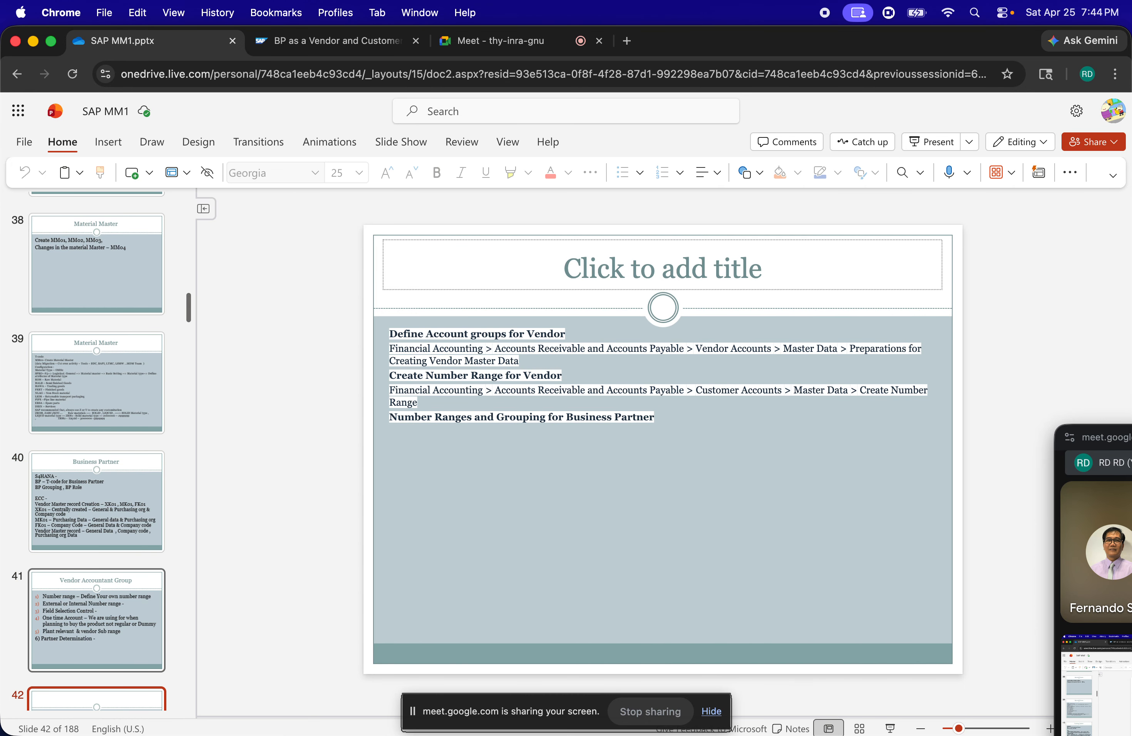
key(super+Tab)
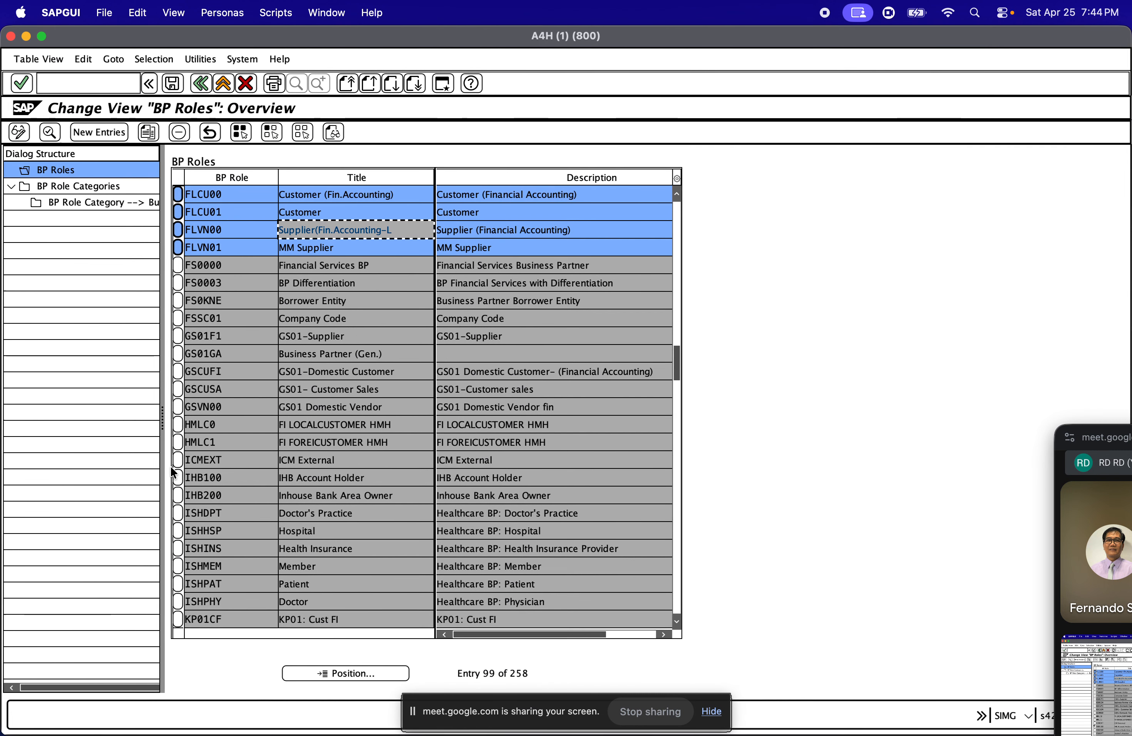
Review the supplier roles FLVN00 and FLVN01 and the customer roles FLCU00 and FLCU01 in the BP roles list
drag(396, 230, 269, 233)
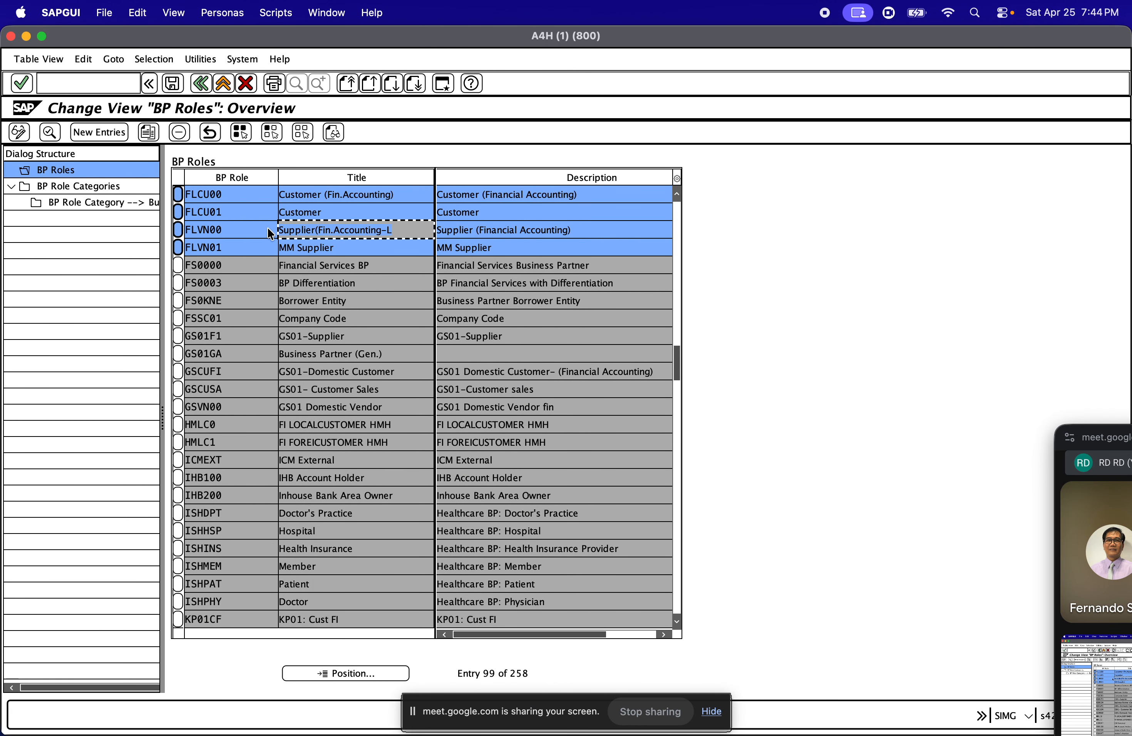
click(234, 228)
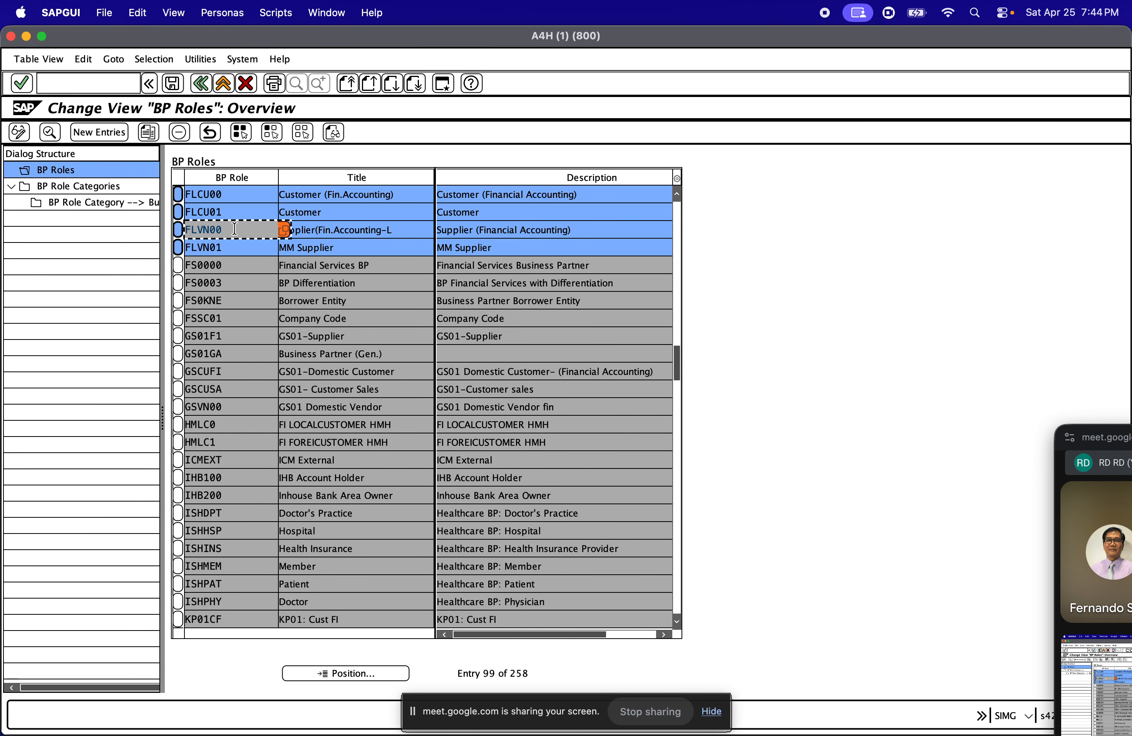
click(366, 229)
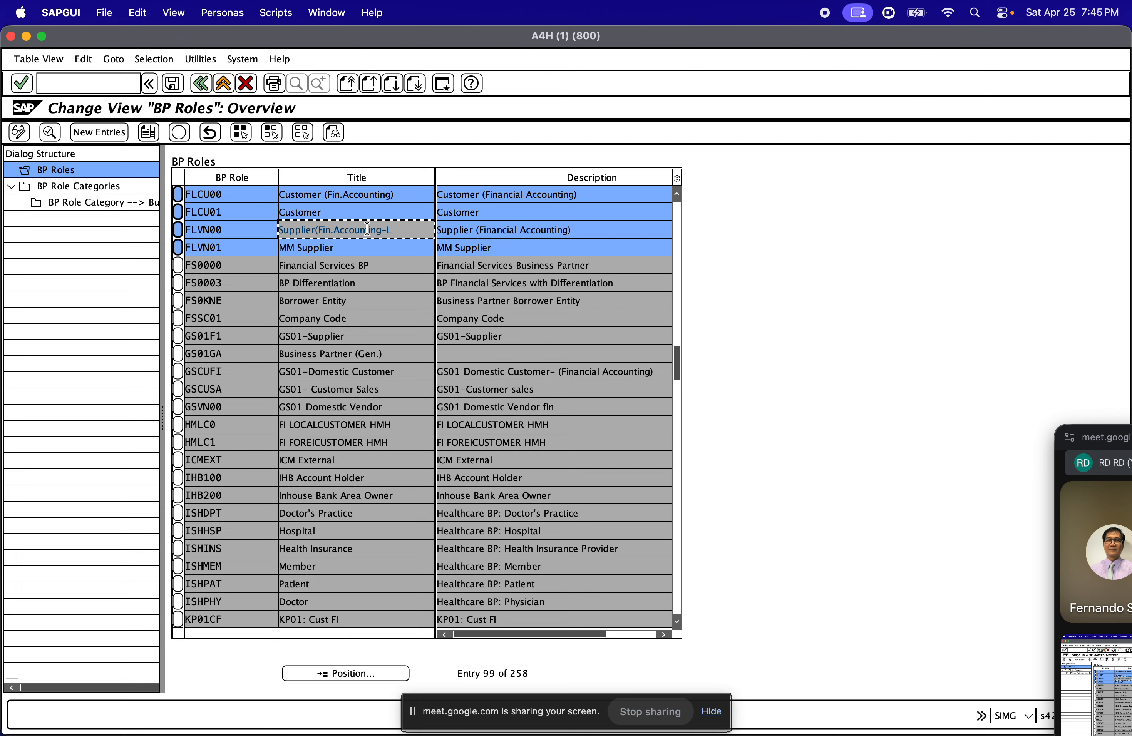
click(359, 248)
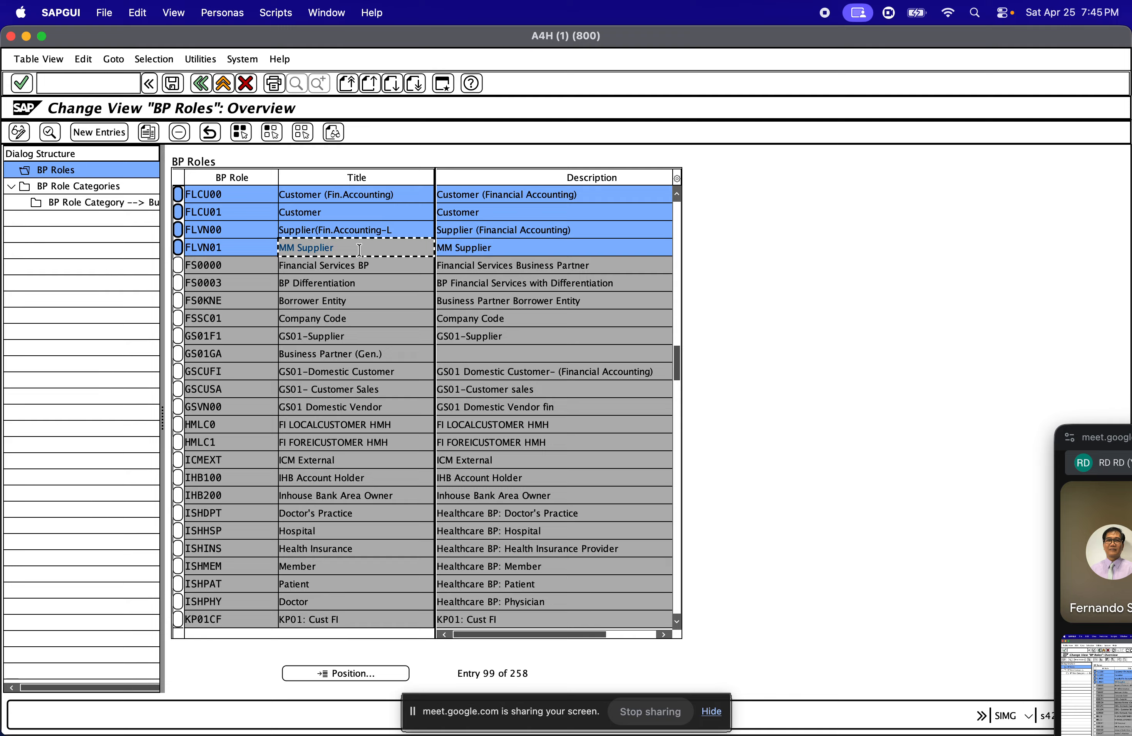
triple_click(303, 252)
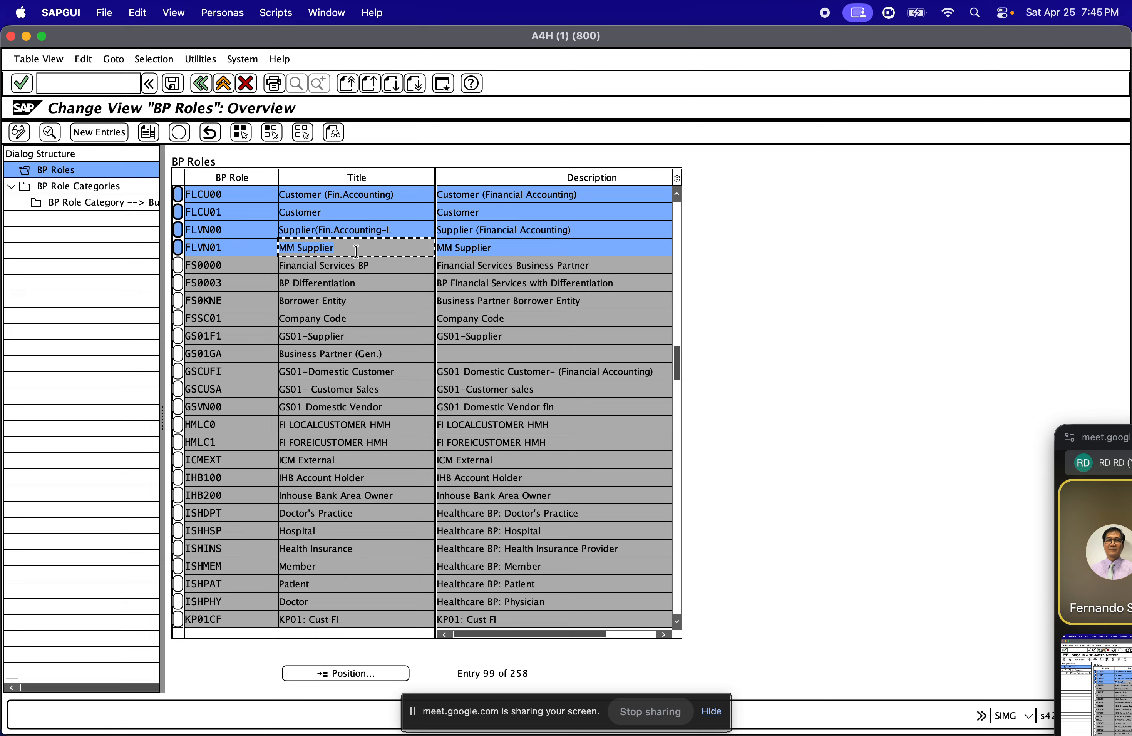
click(225, 212)
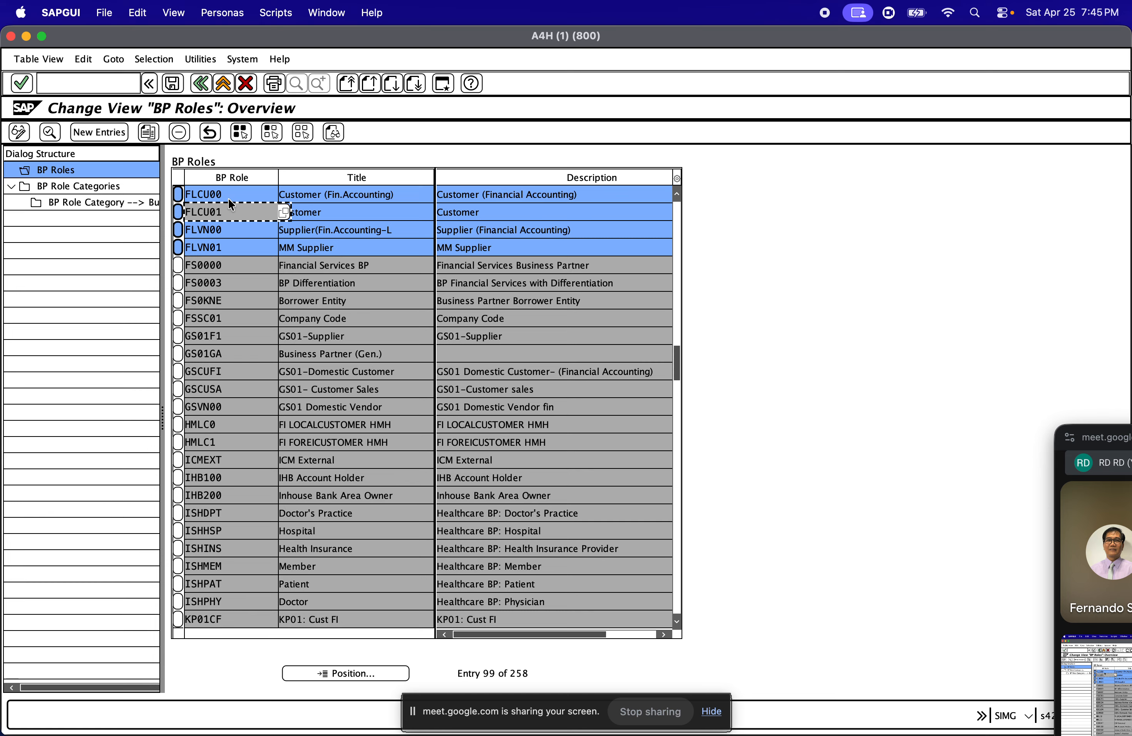
click(228, 196)
click(237, 210)
click(223, 188)
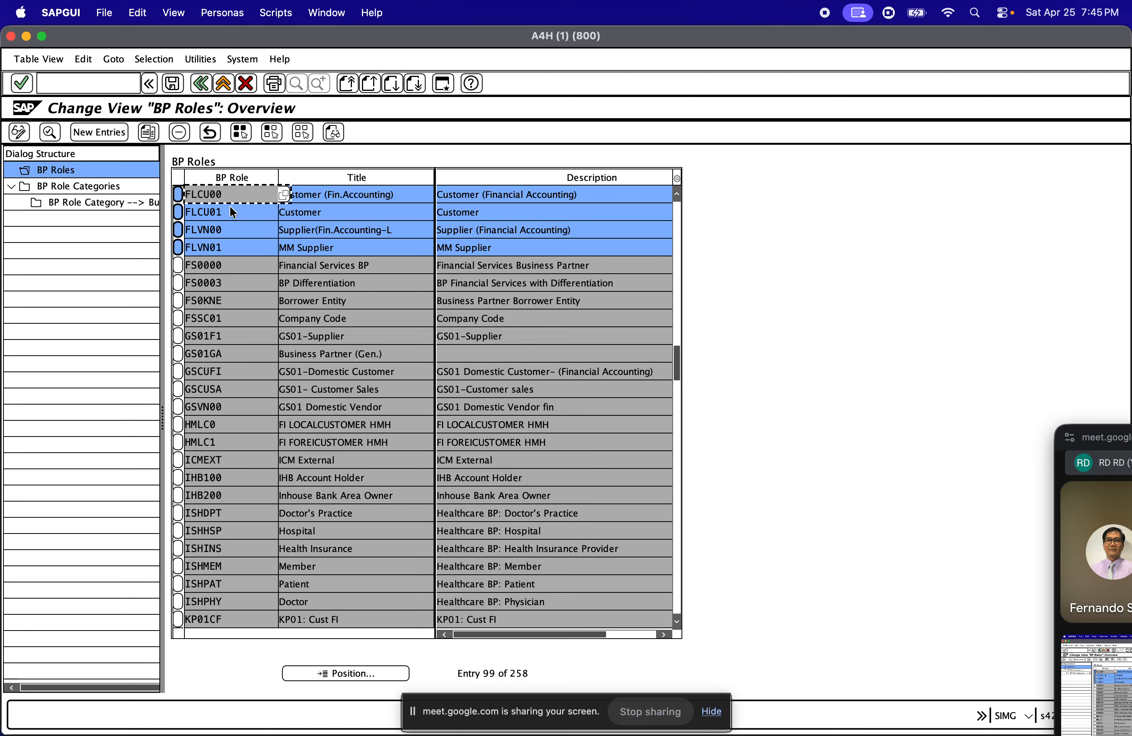
click(233, 212)
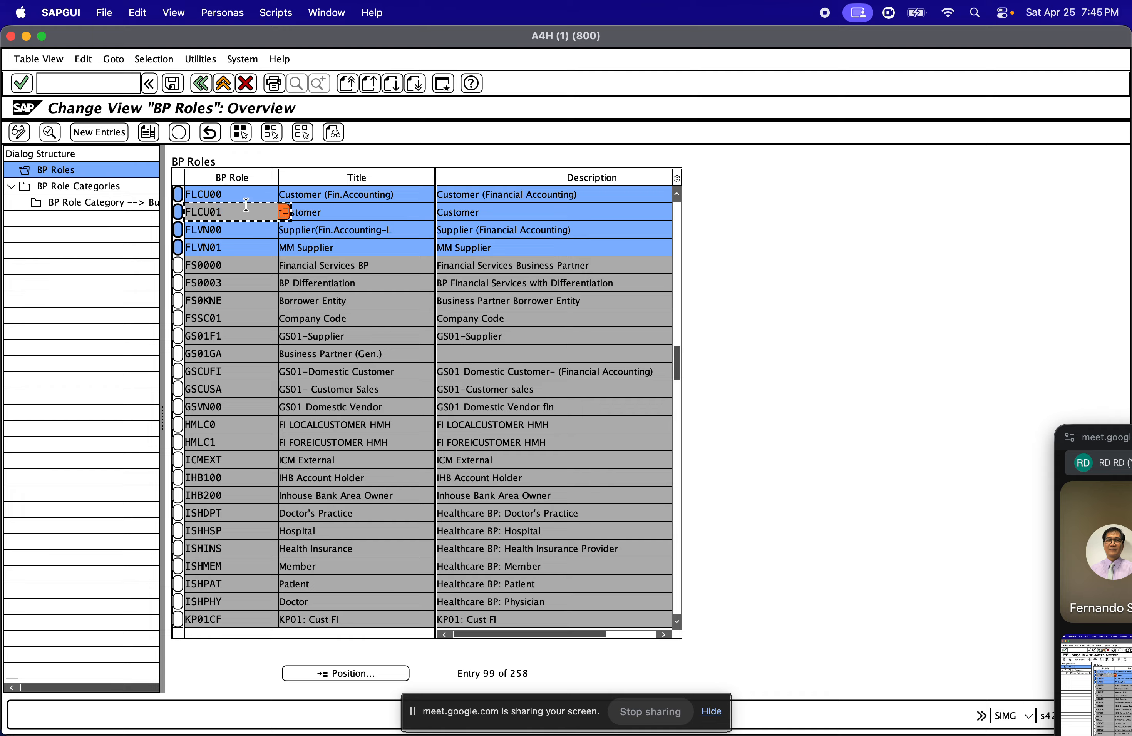
click(225, 194)
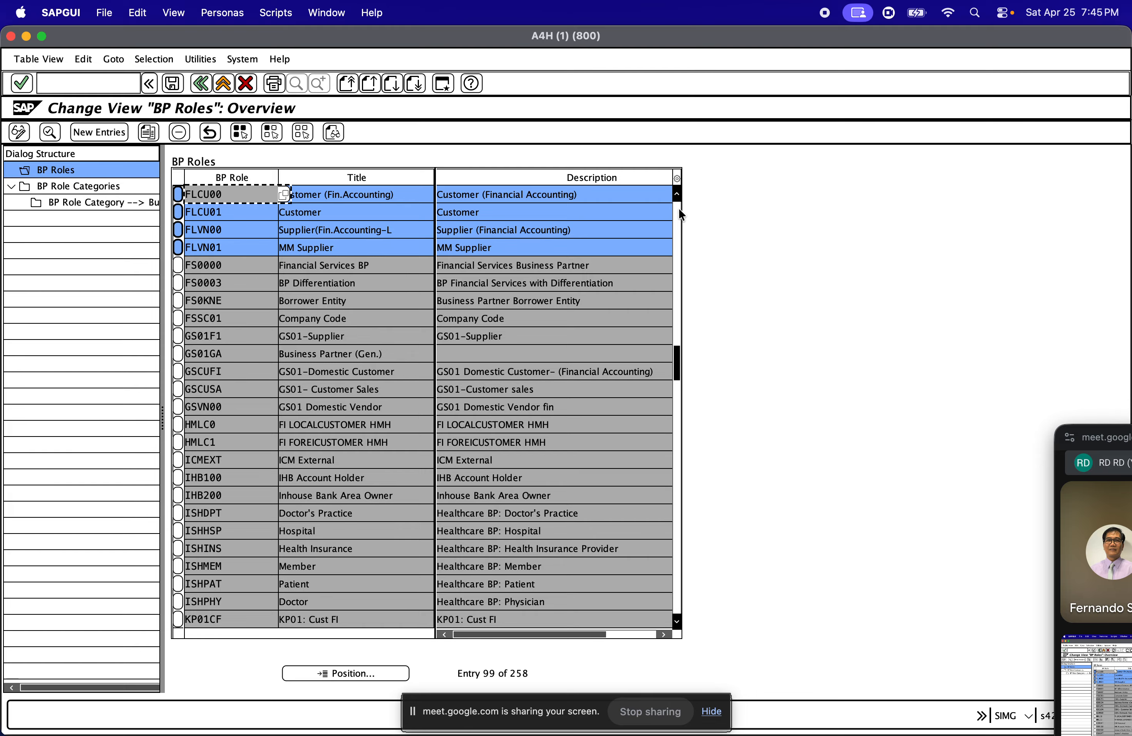
Switch to the SAP MM1 presentation in Chrome, show slide 43 on business partner grouping and roles, and return to SAP GUI
click(252, 232)
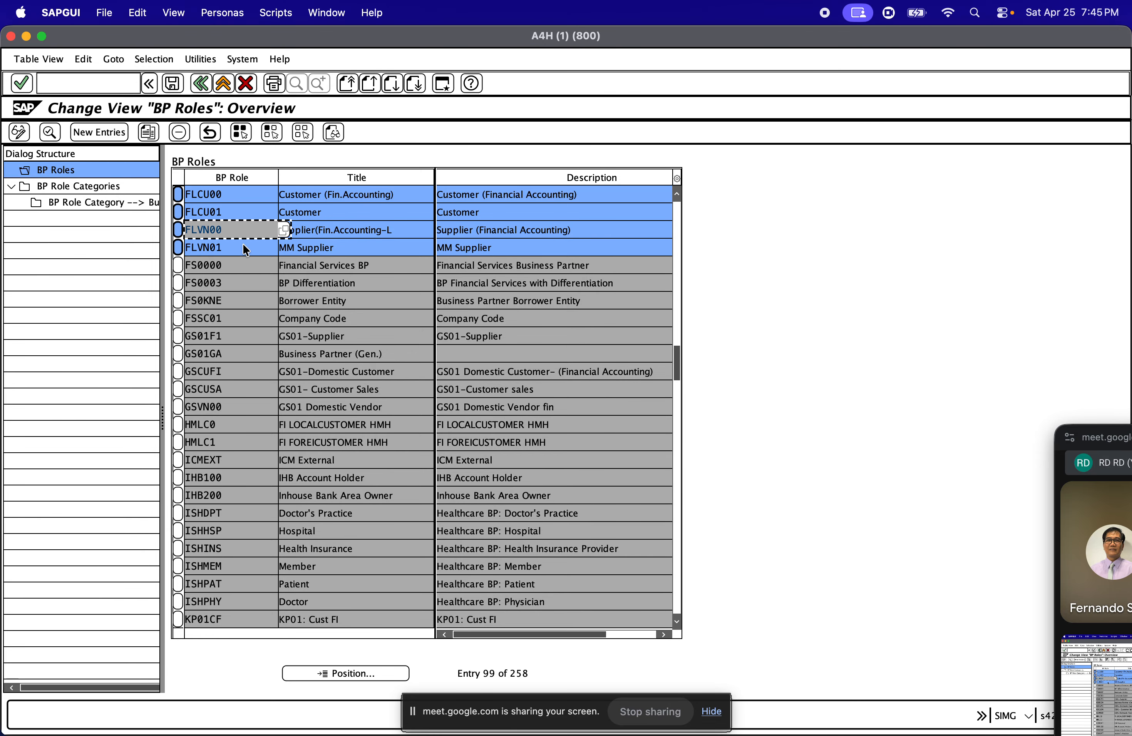
key(super+Tab)
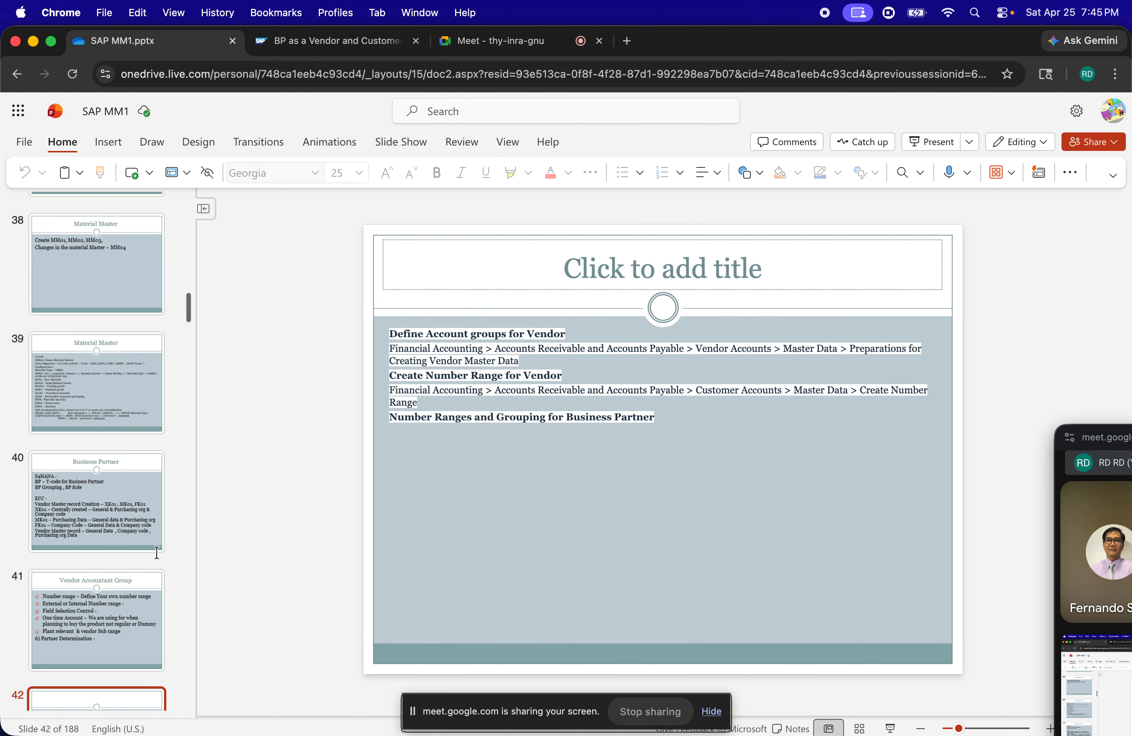
click(121, 615)
key(Down)
key(Down)
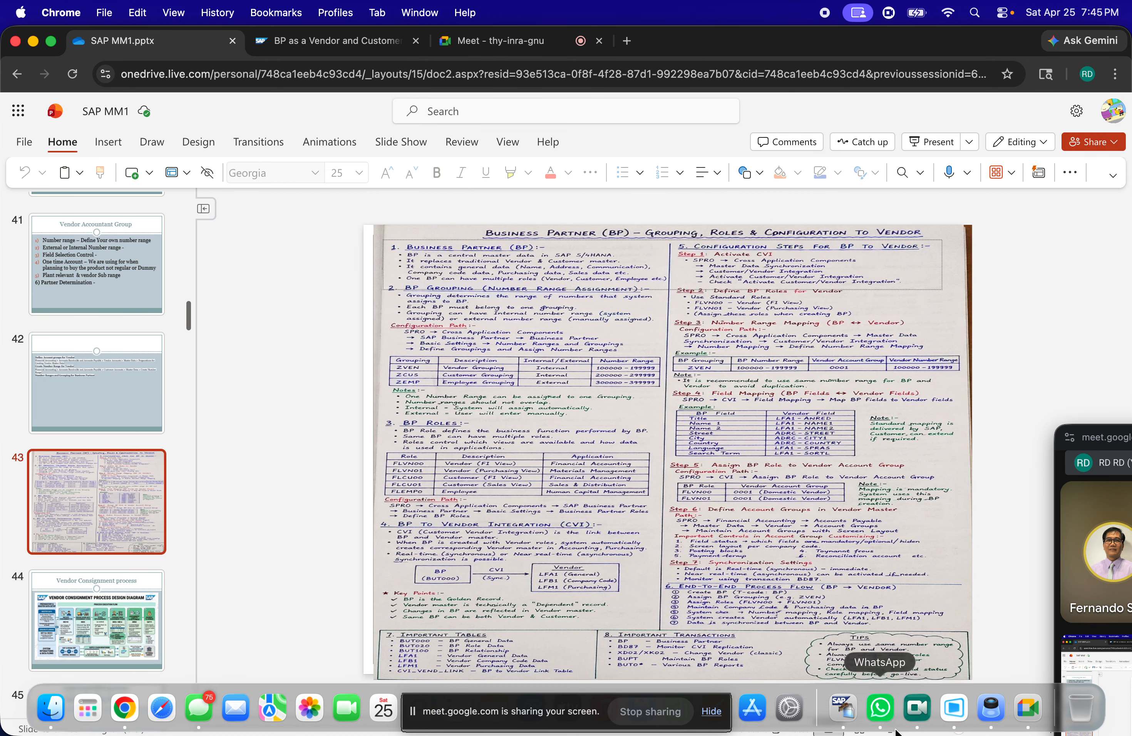
click(890, 729)
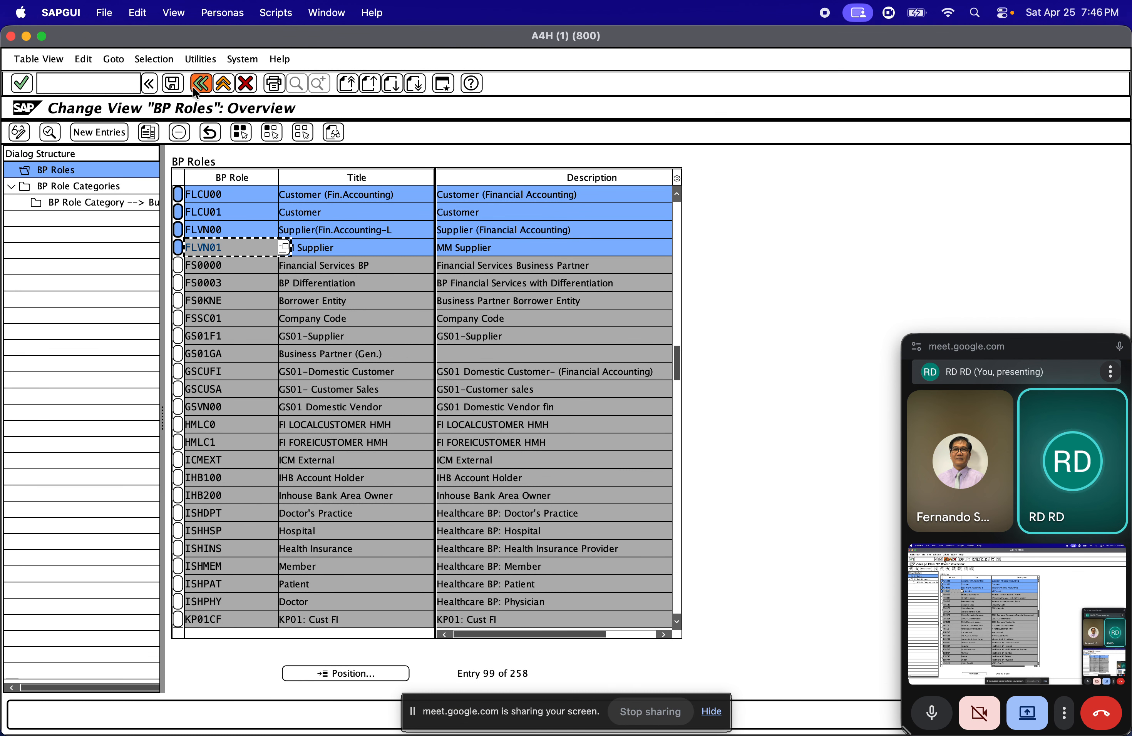
Deselect BP roles FLVN01, FLCU00 and FLCU01 so that only supplier role FLVN00 stays selected in the BP roles list
click(178, 229)
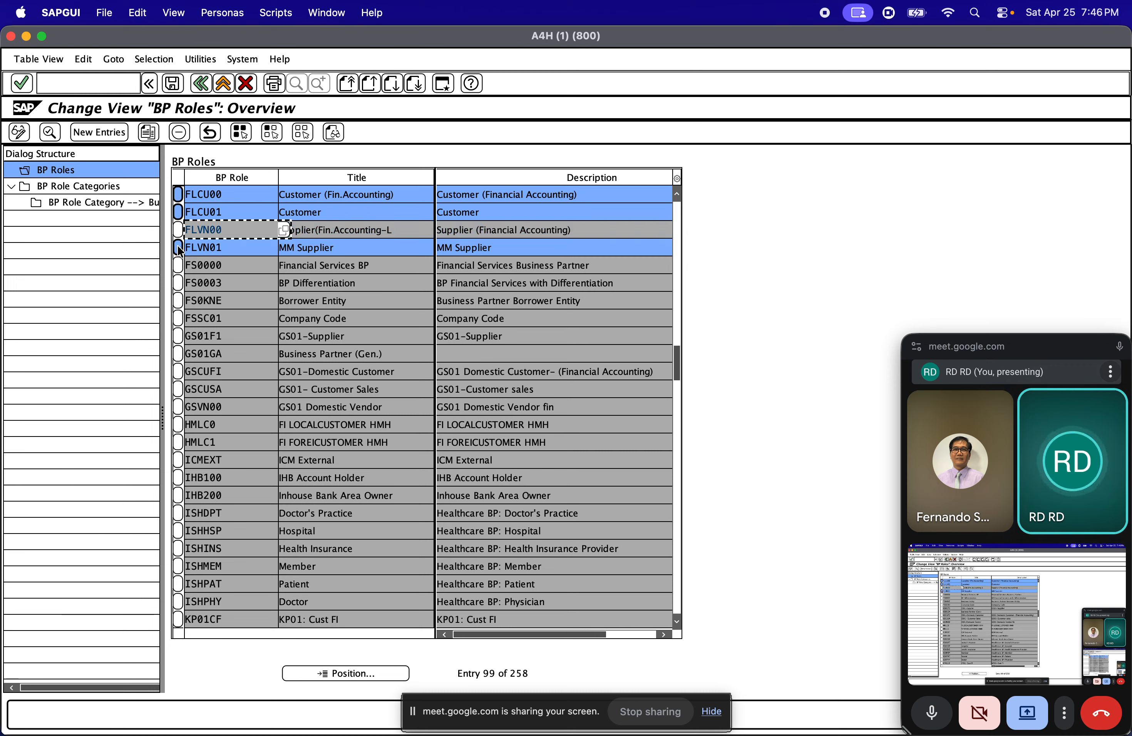
click(178, 248)
click(178, 195)
click(178, 212)
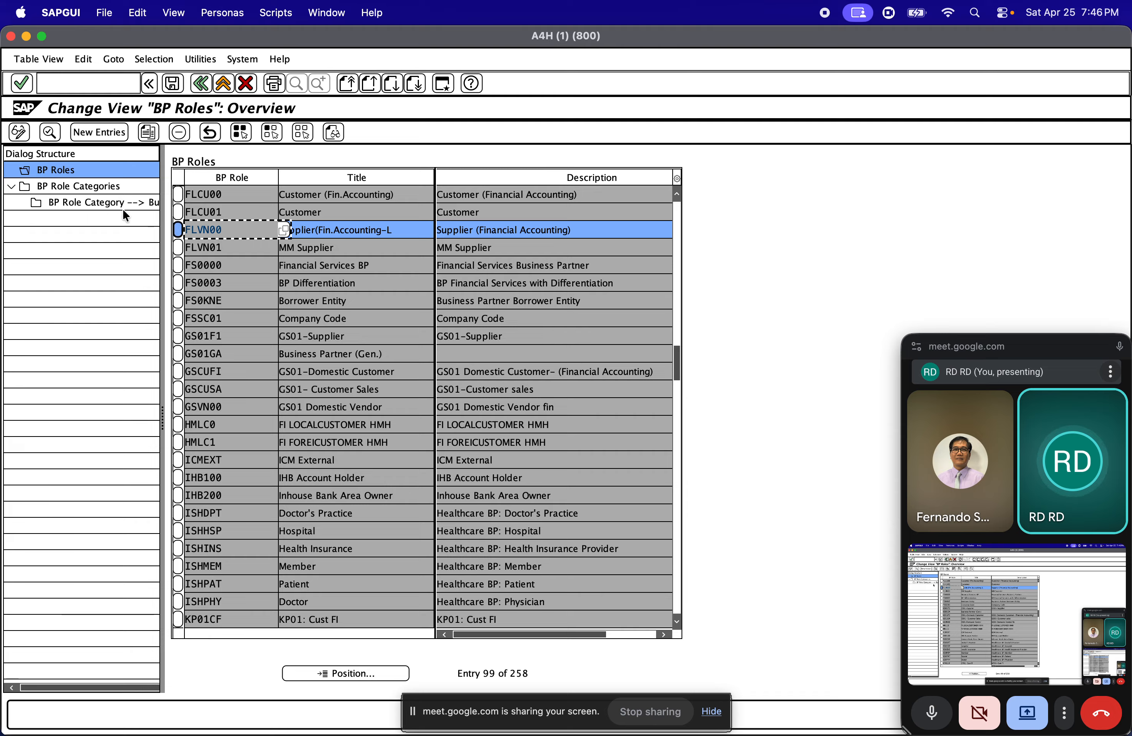
Open the BP Role Categories and position the list at the entries starting with FLC
double_click(75, 186)
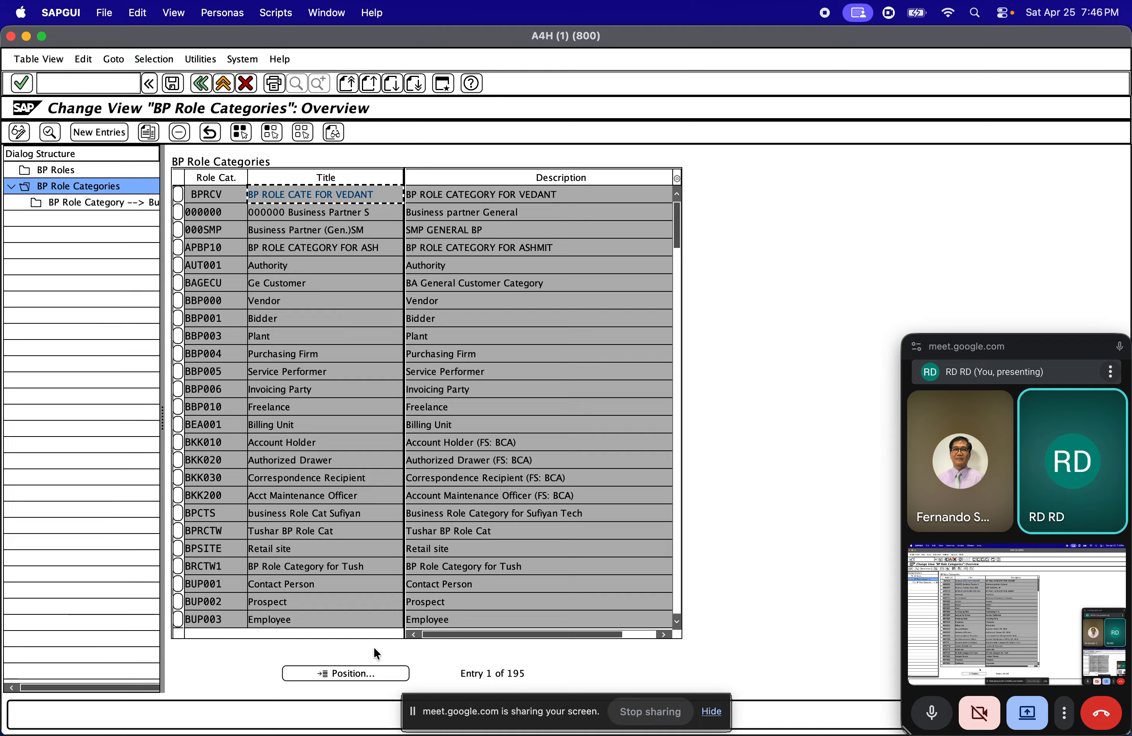
click(357, 674)
text(BP)
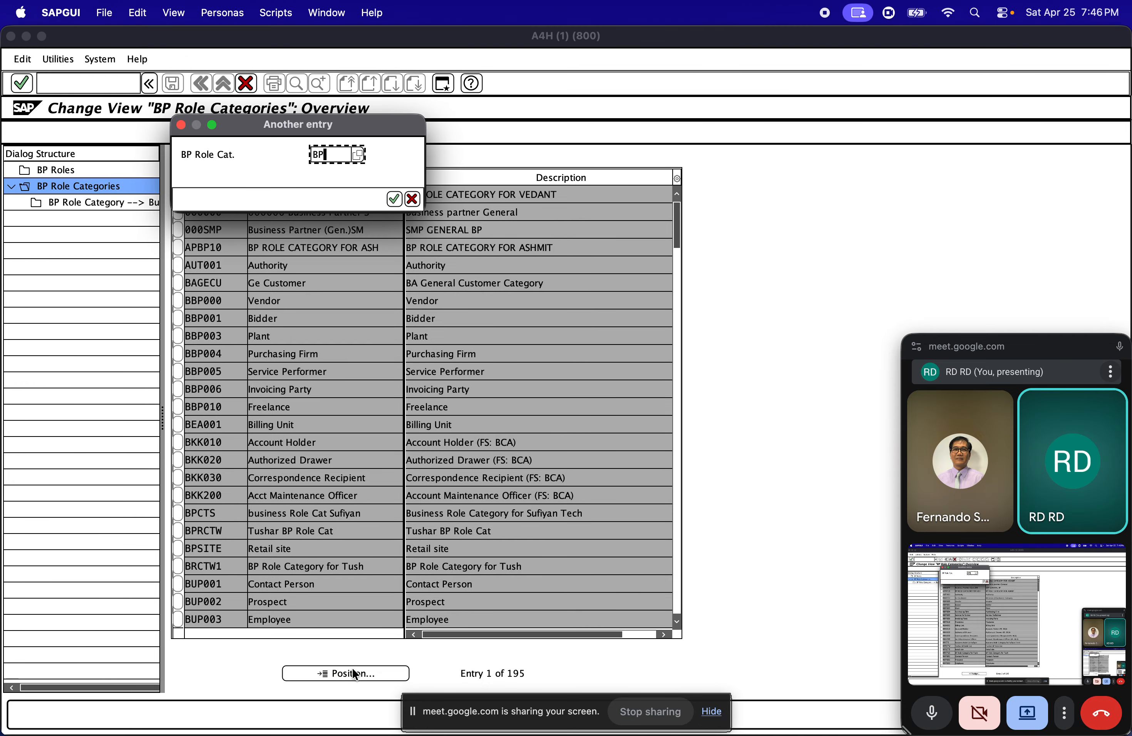
key(BackSpace)
key(BackSpace)
text(FLC)
key(Return)
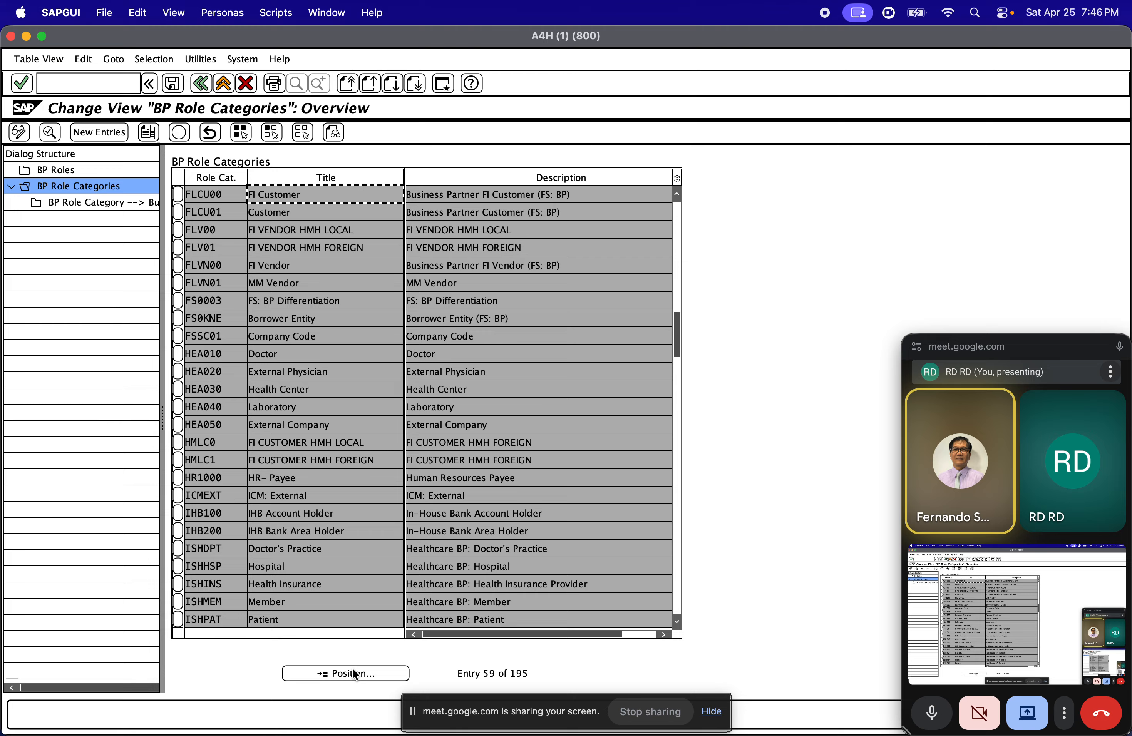
Select role category FLV00 and display its assigned business transactions
click(178, 229)
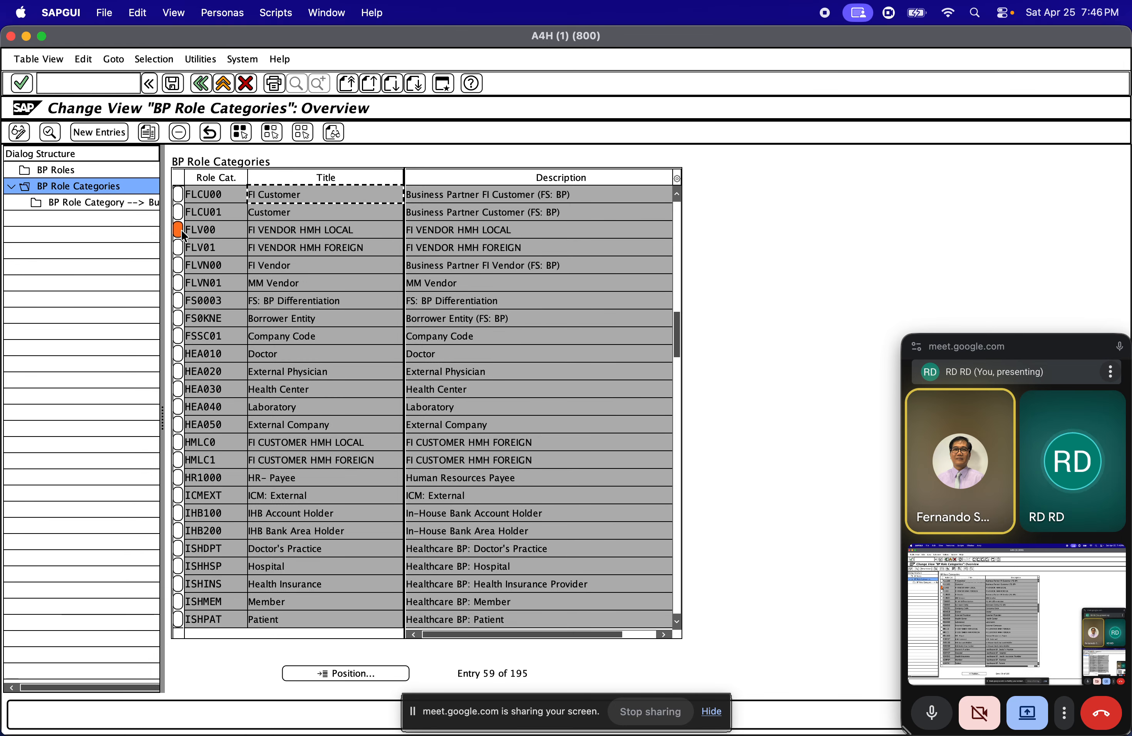
double_click(96, 205)
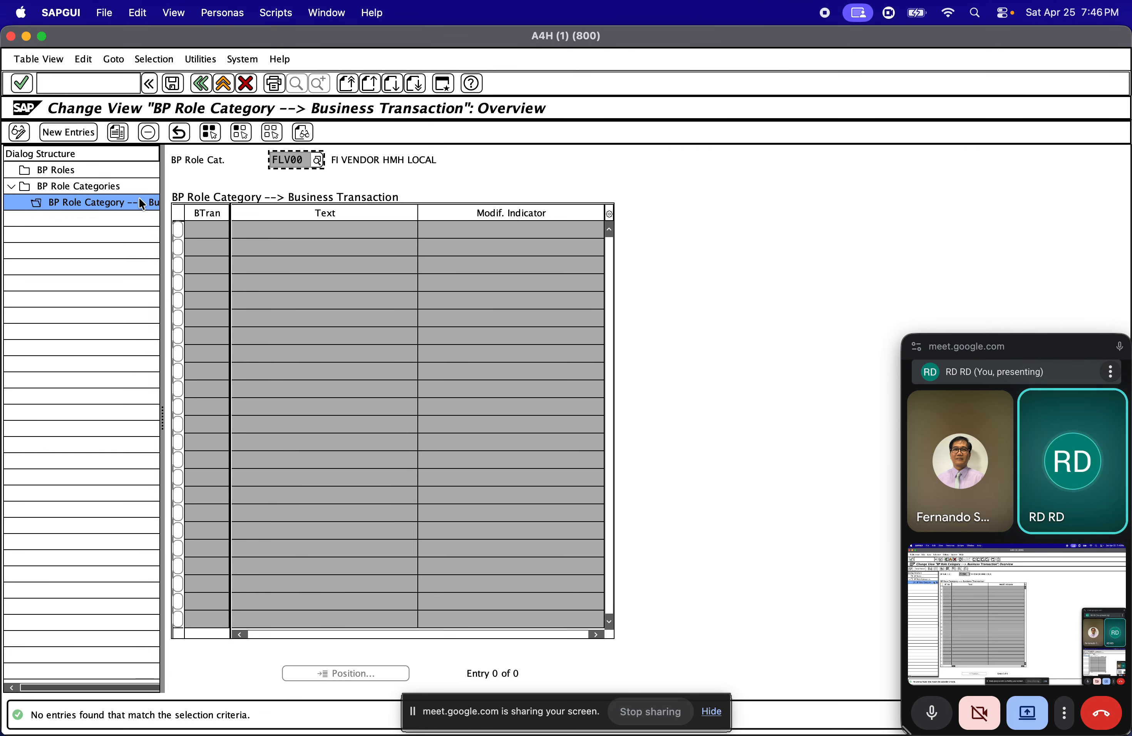
click(71, 186)
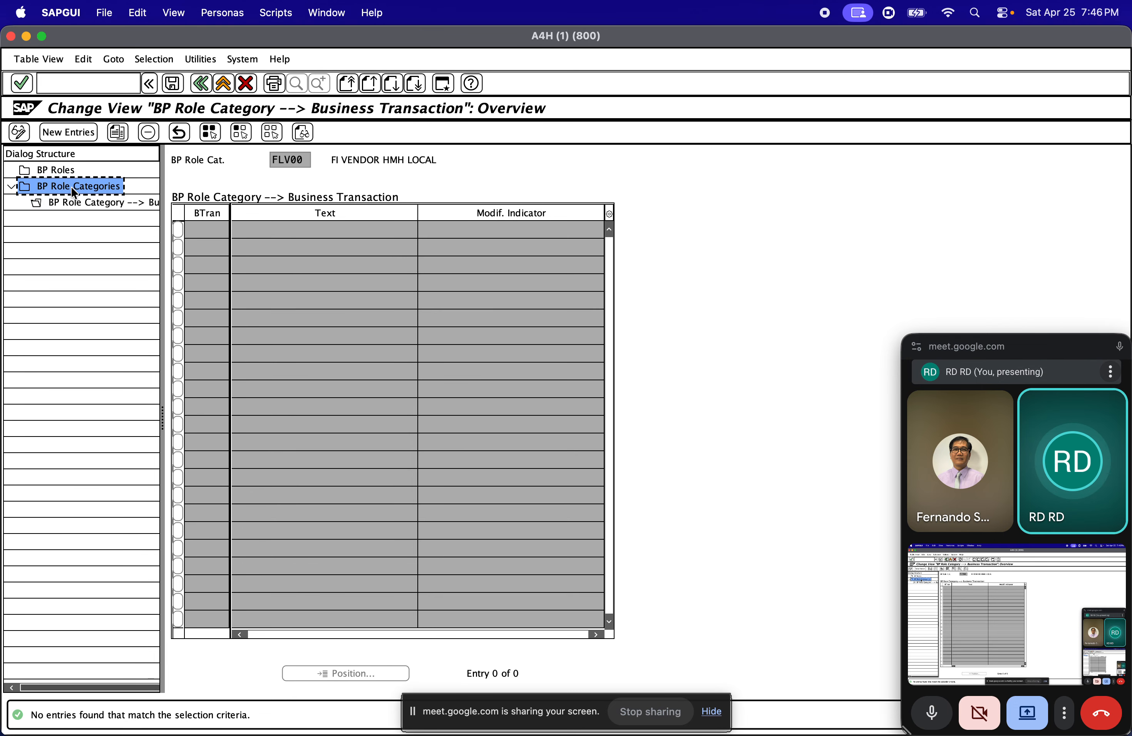
Return to the BP roles list, open the details of role FLVN00 and review its additional roles and BP view
double_click(46, 167)
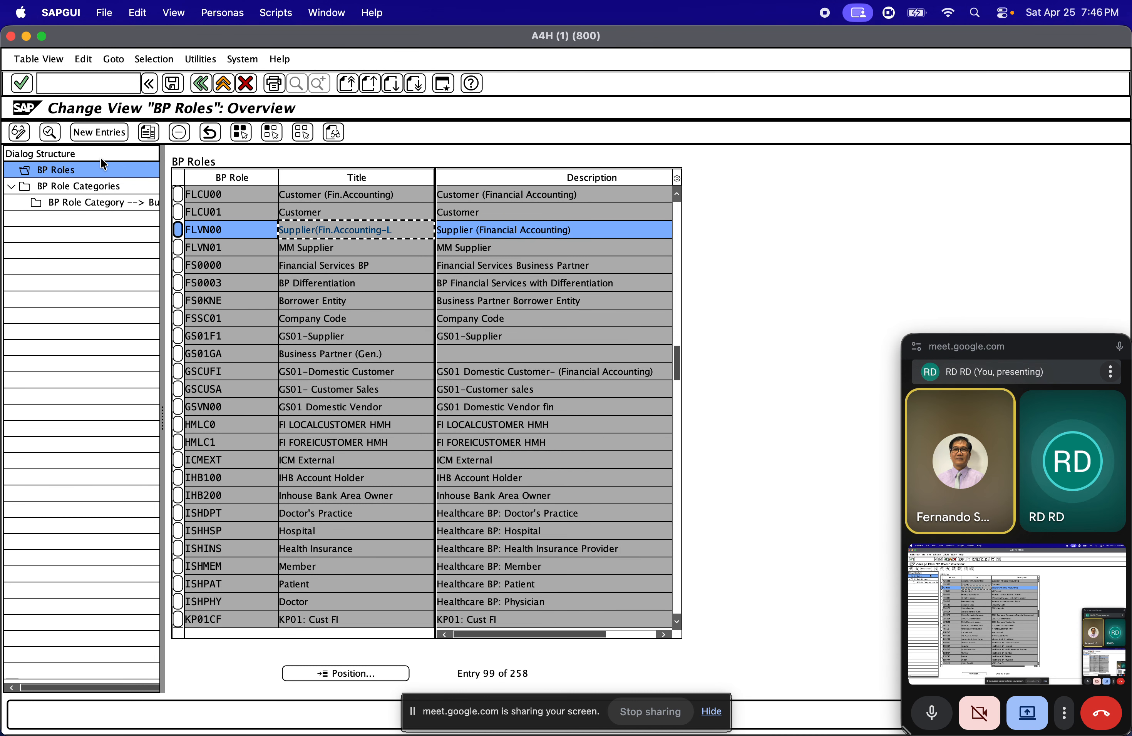
click(53, 133)
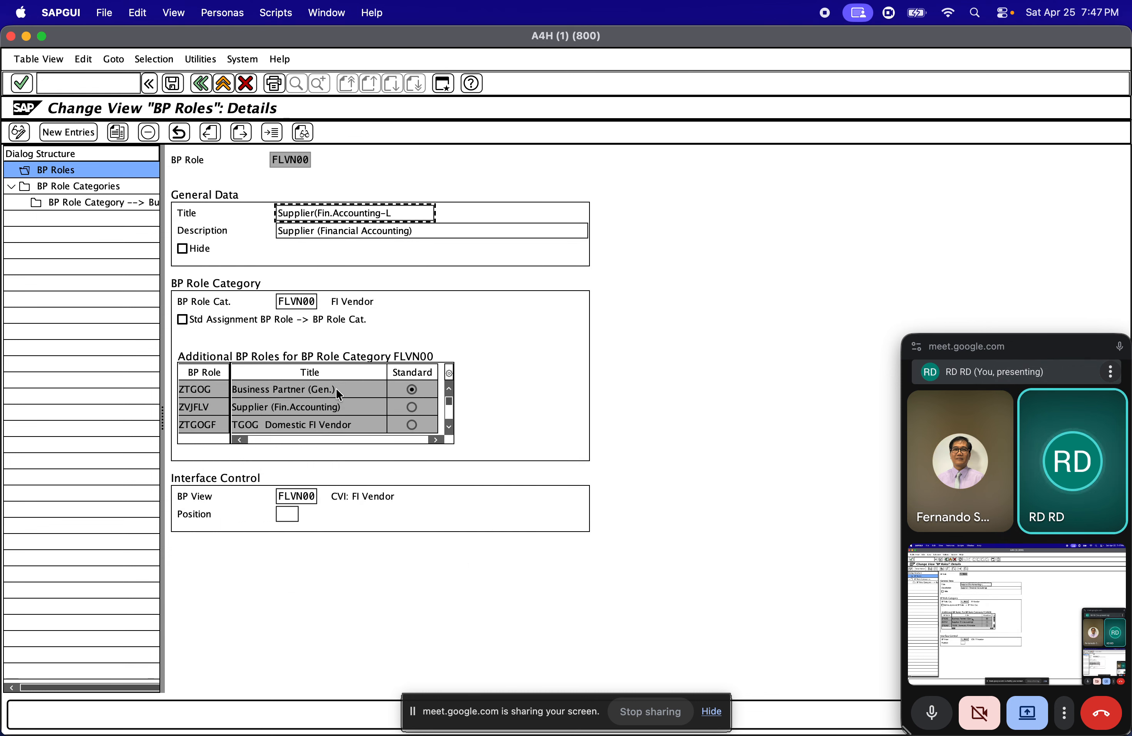
click(287, 164)
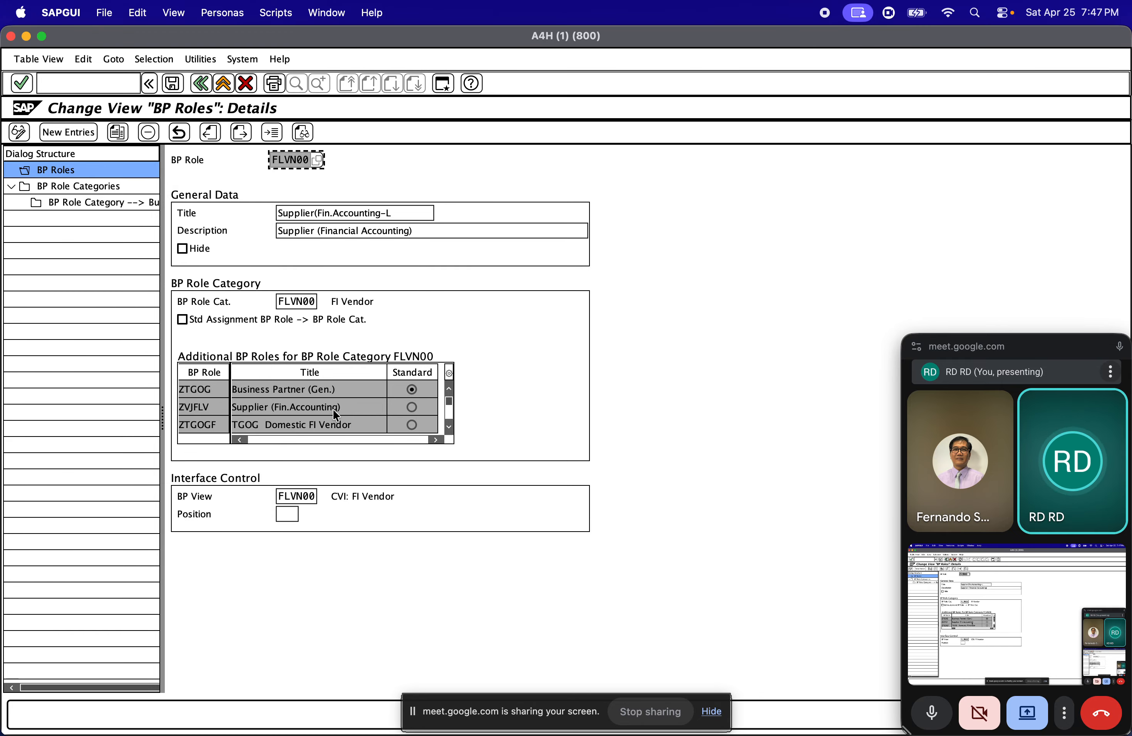
click(449, 427)
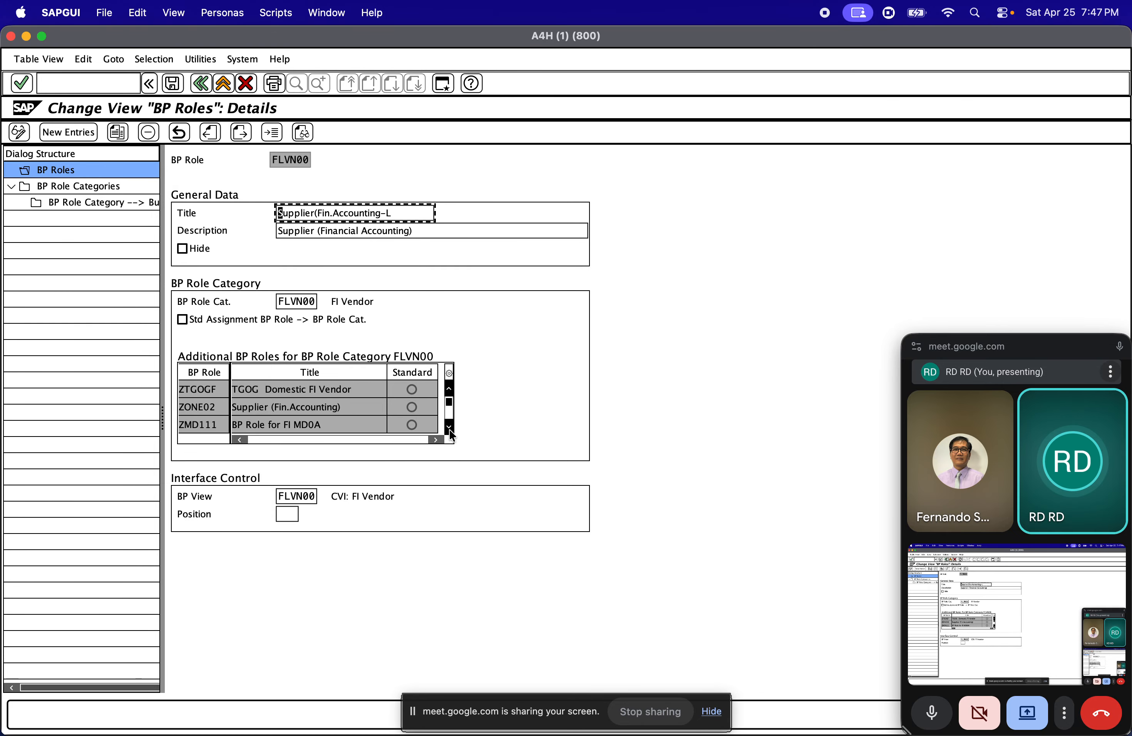
click(449, 427)
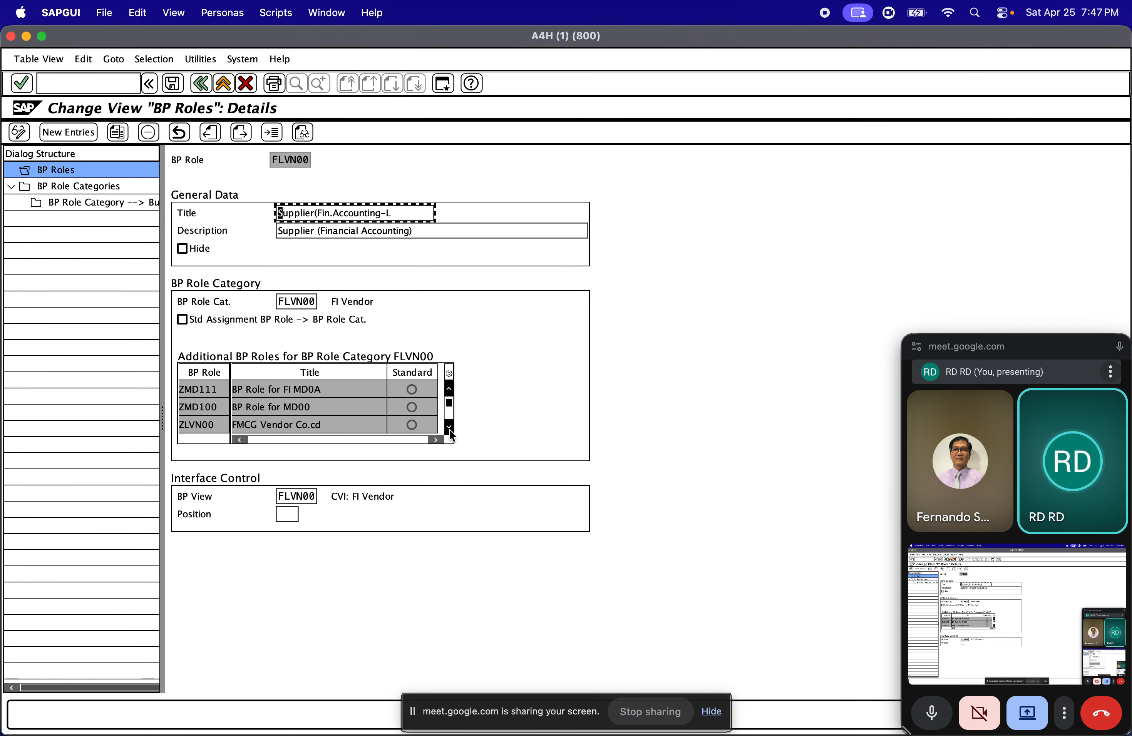
click(449, 427)
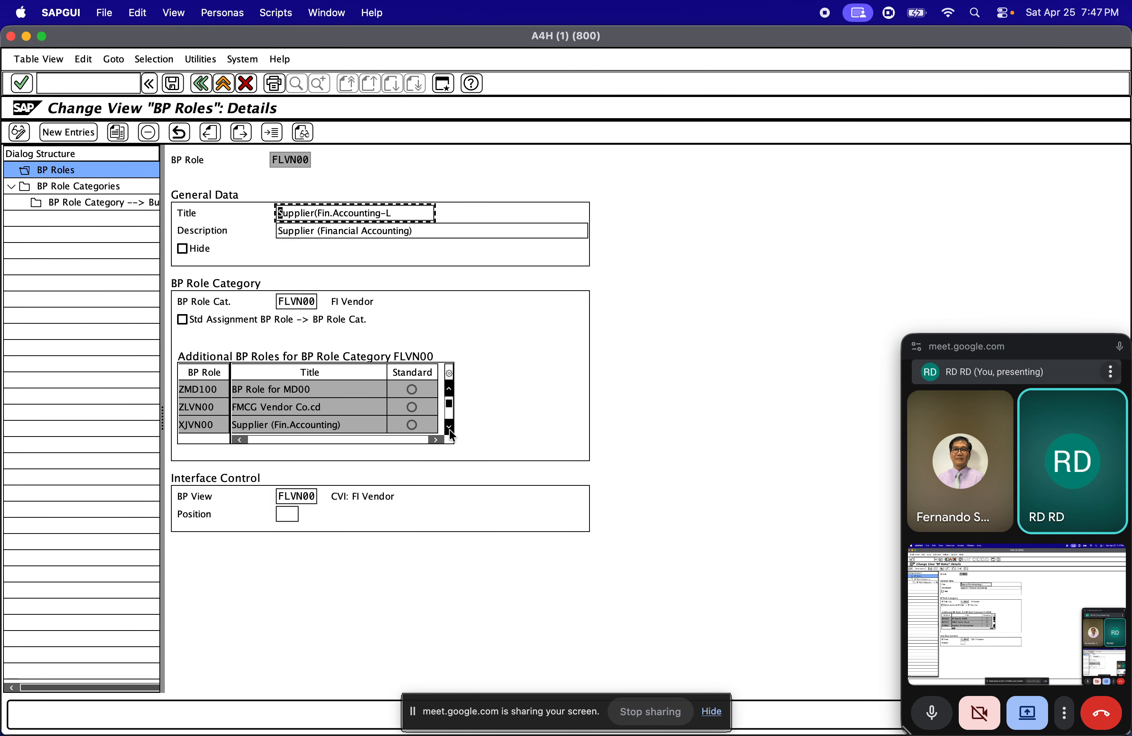
click(311, 495)
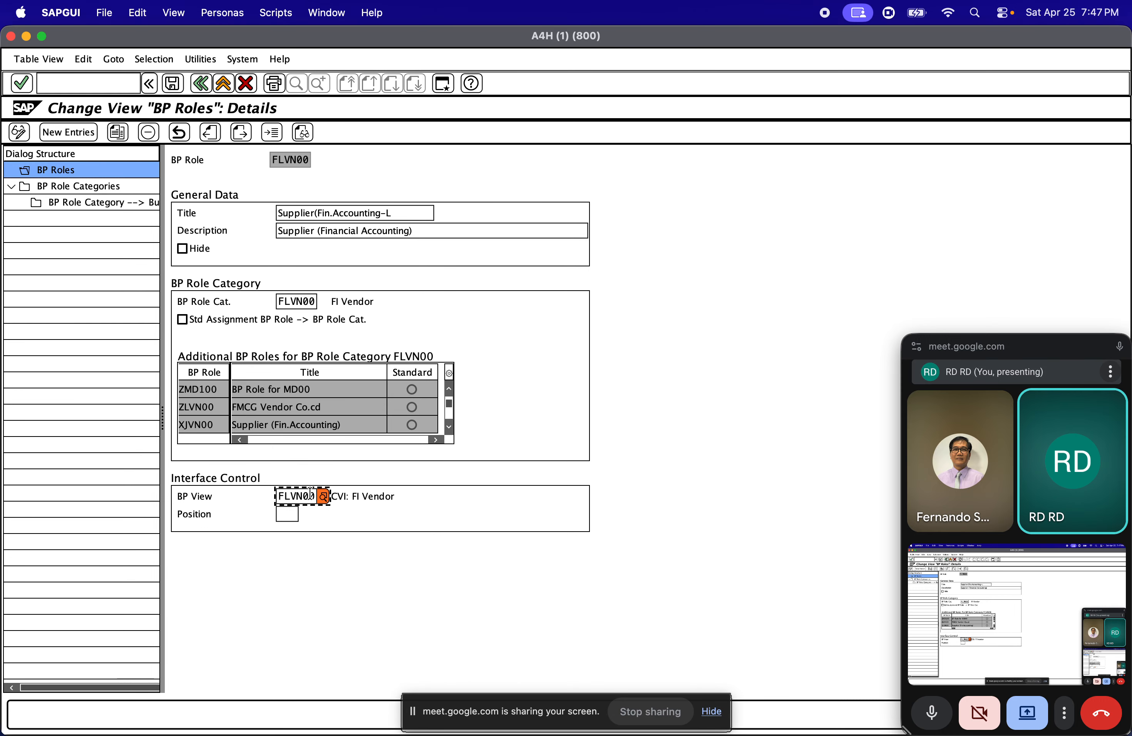
Go back to the IMG structure, open Define BP Role Groupings to view the list, and return to the IMG
click(201, 85)
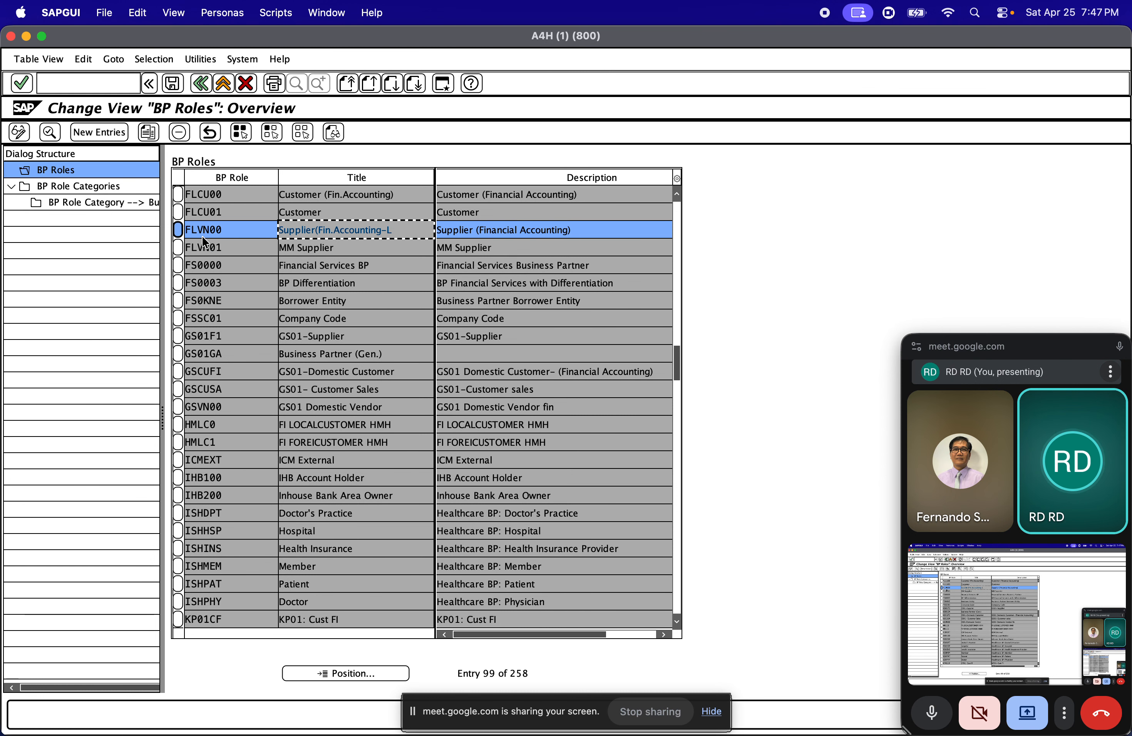
click(196, 87)
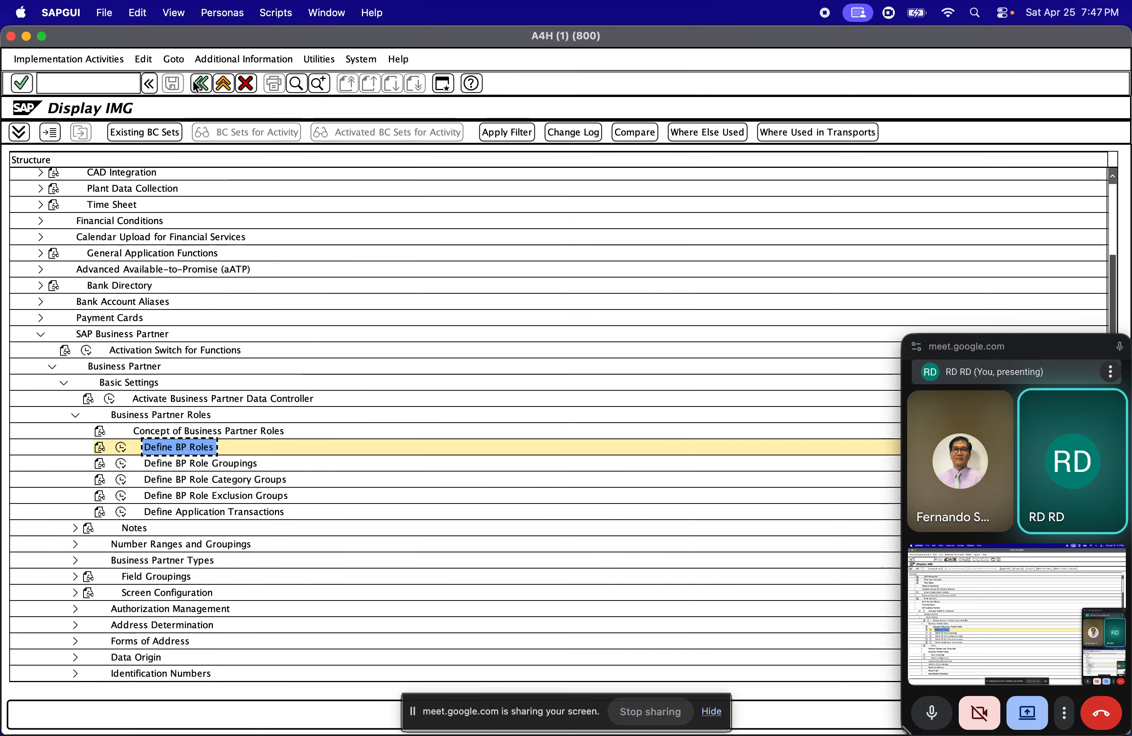
key(super+Tab)
key(super+Tab)
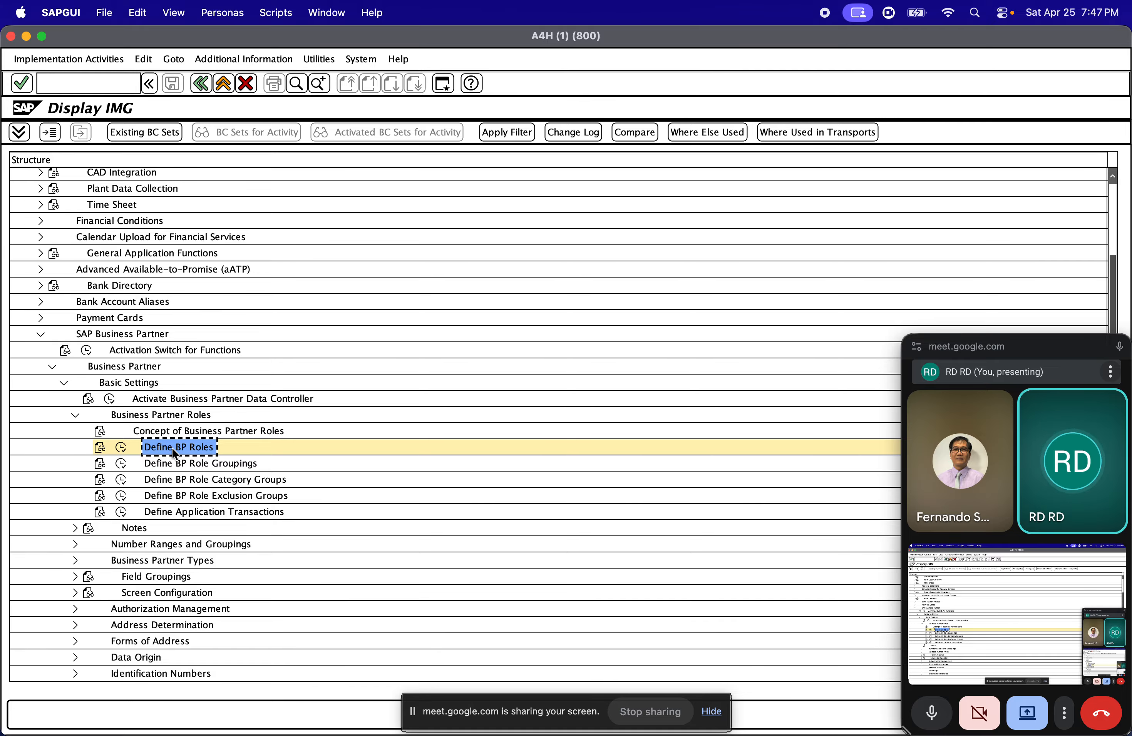
click(176, 464)
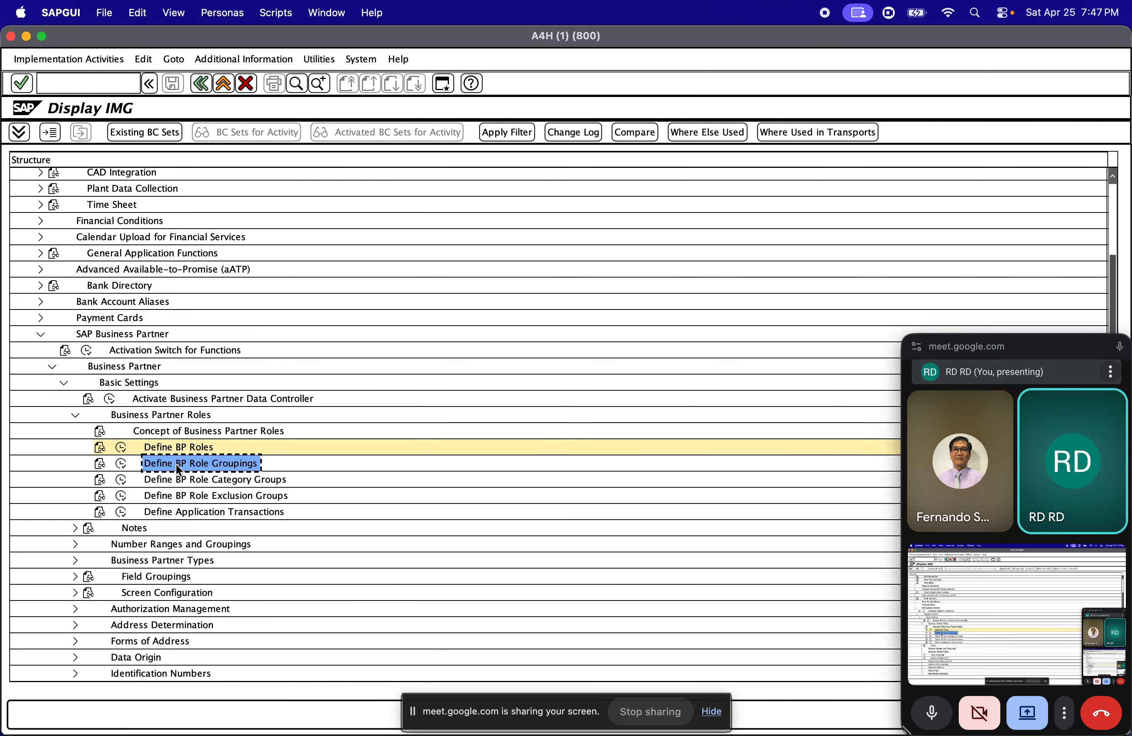
click(123, 463)
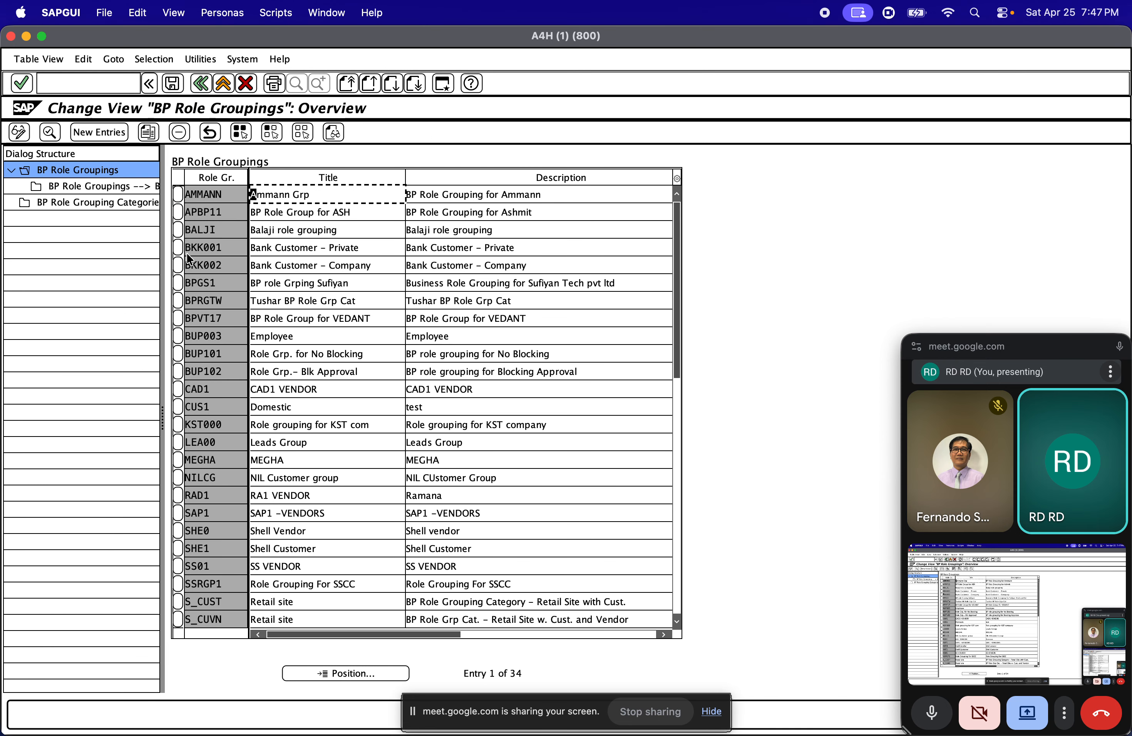
click(199, 90)
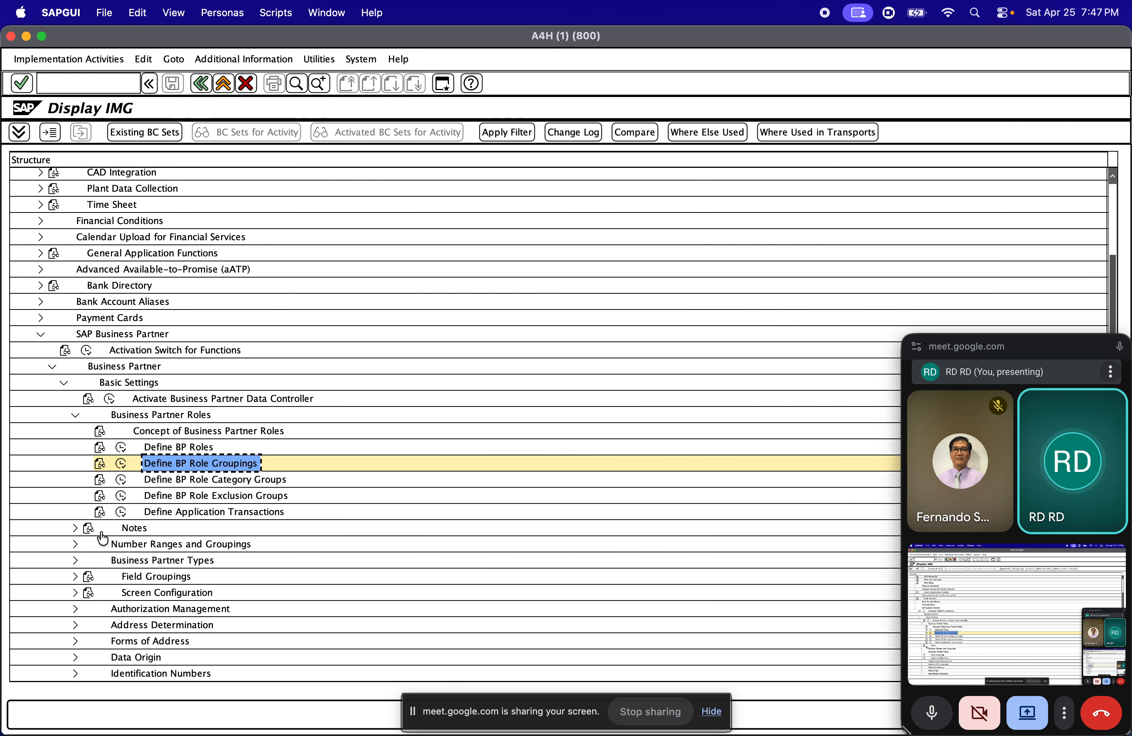
Expand Number Ranges and Groupings in the IMG and open the Define Groupings and Assign Number Ranges activity
click(74, 543)
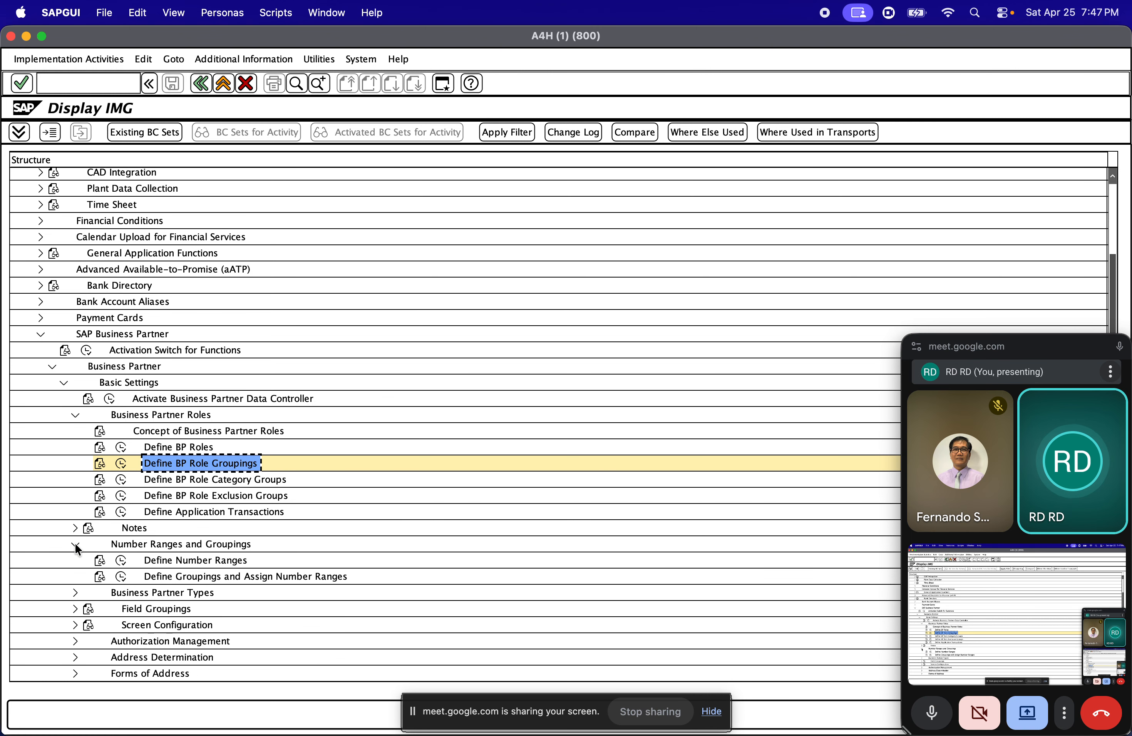
click(199, 581)
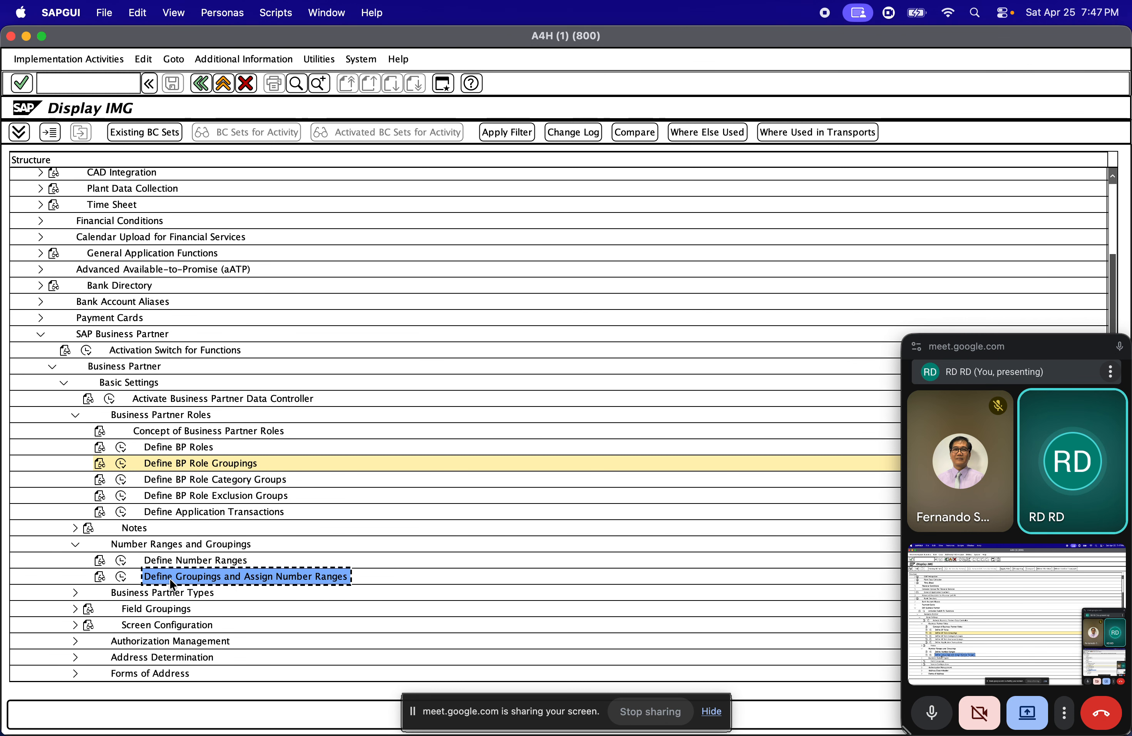
click(124, 578)
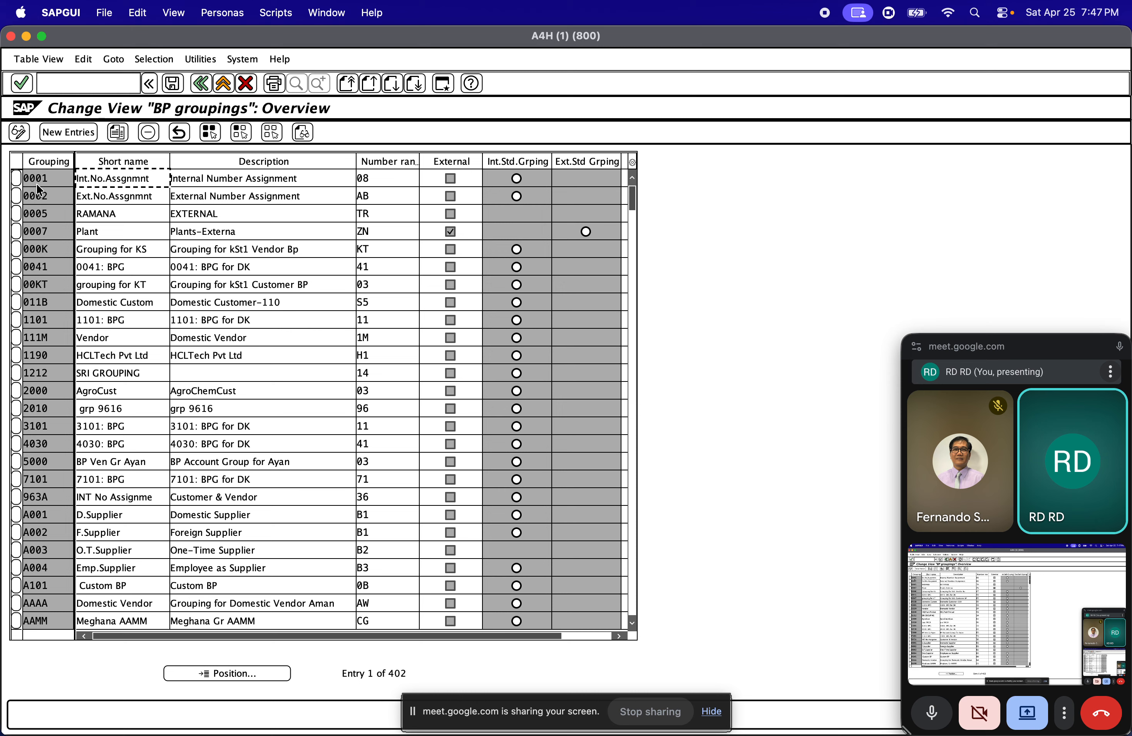
Examine the short names and assigned number ranges of the first BP groupings, including 0001, 0002, 0005 and 0007
click(51, 177)
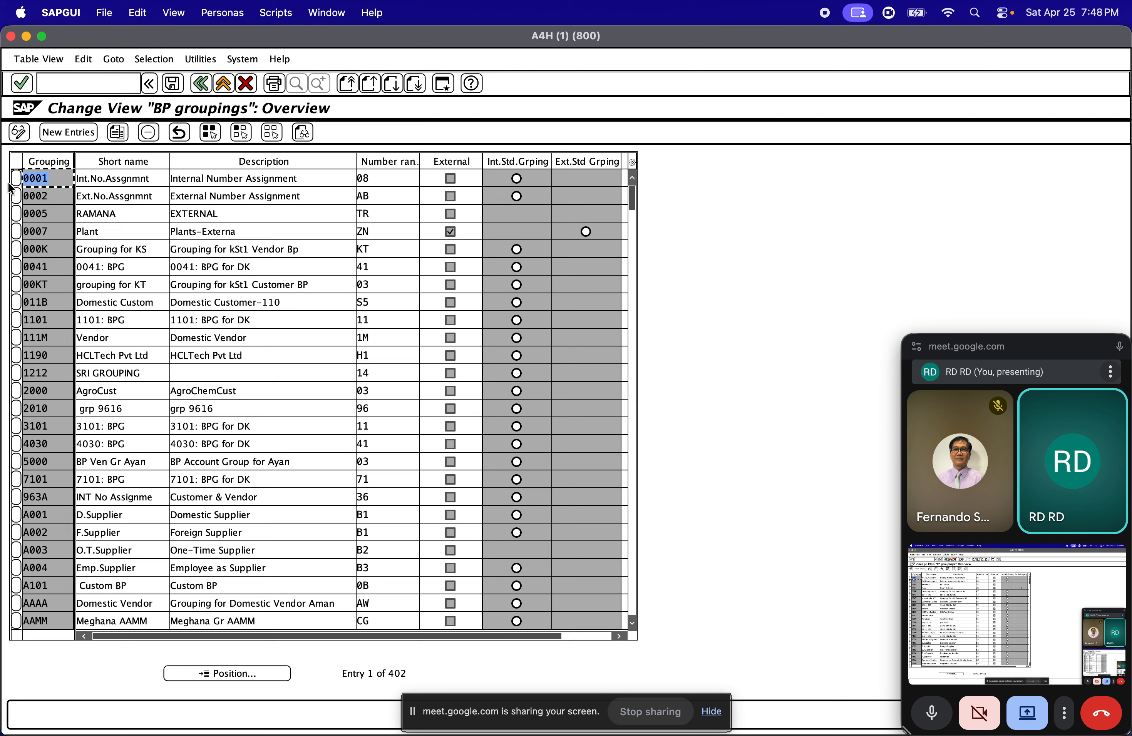
click(85, 177)
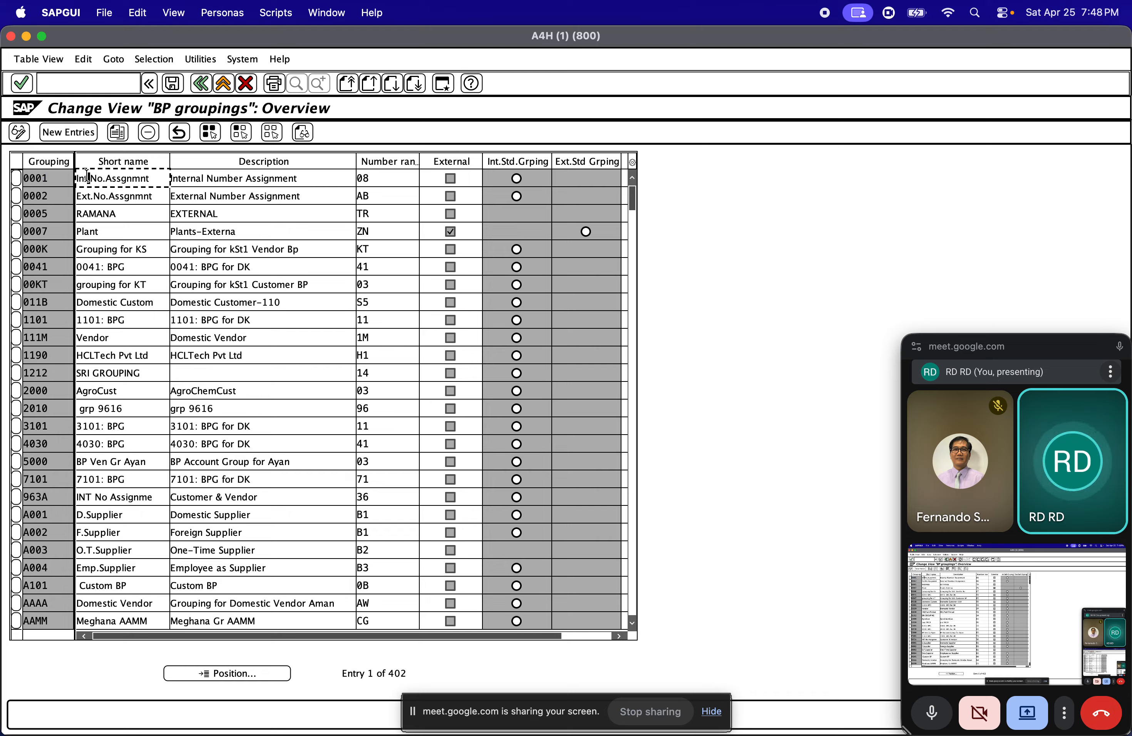
click(99, 194)
click(113, 231)
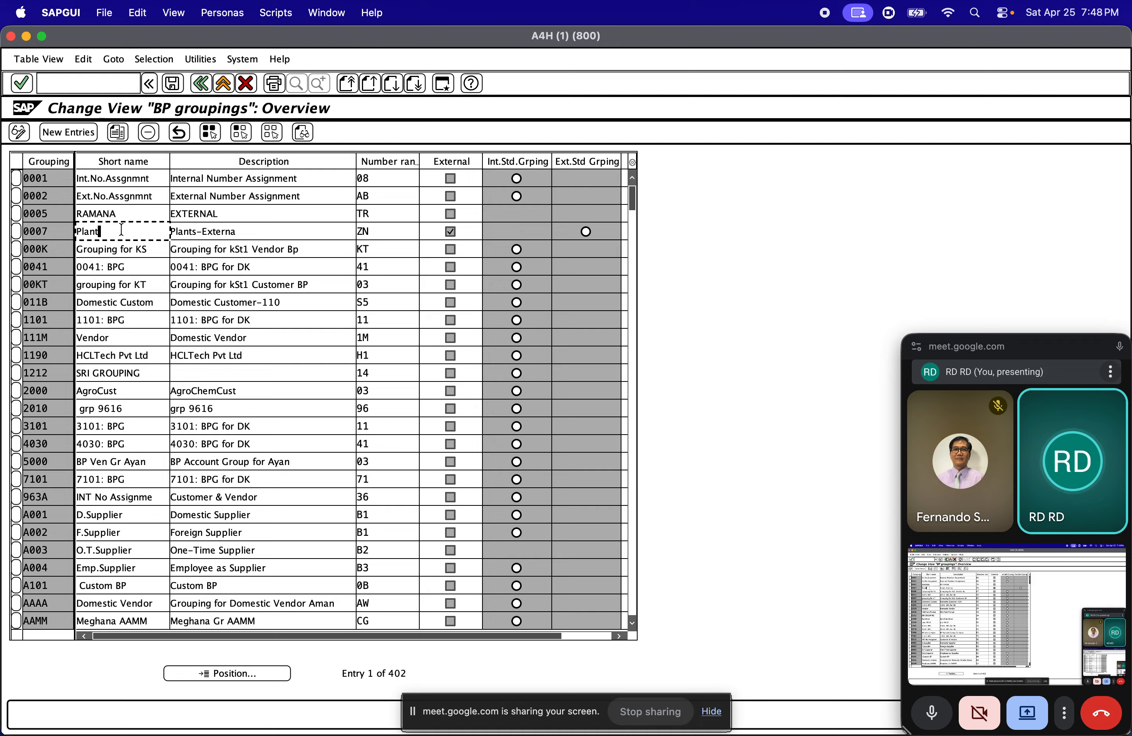
click(135, 210)
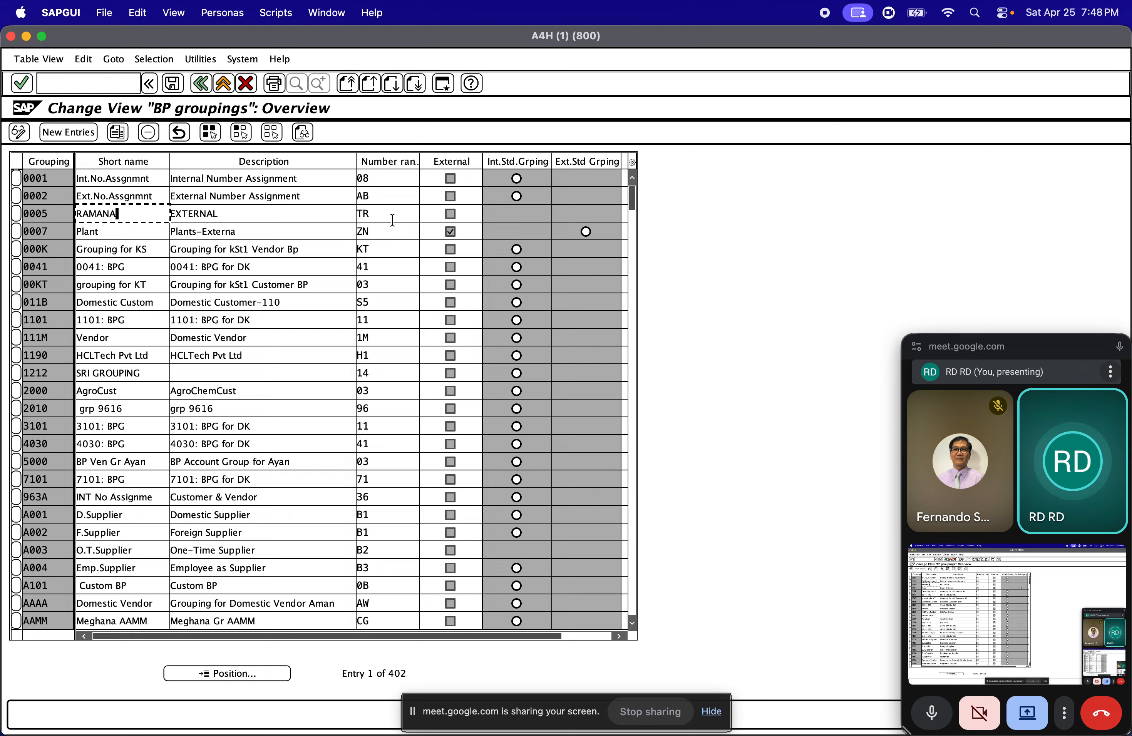
click(404, 210)
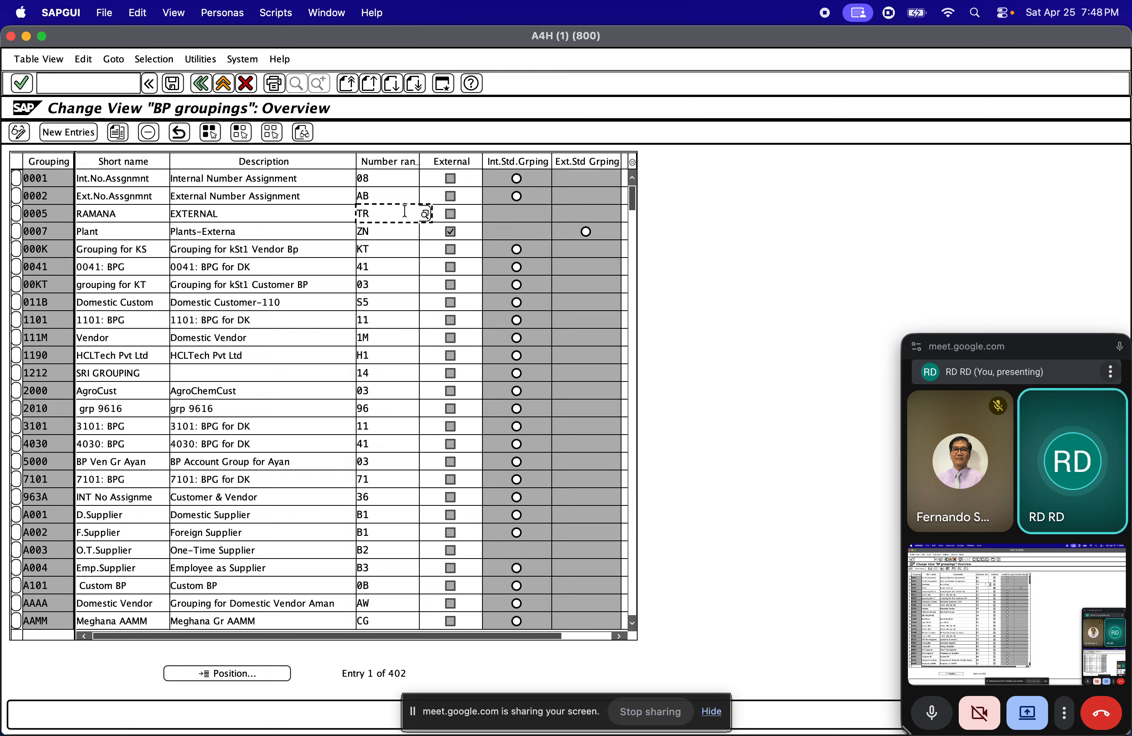
click(391, 245)
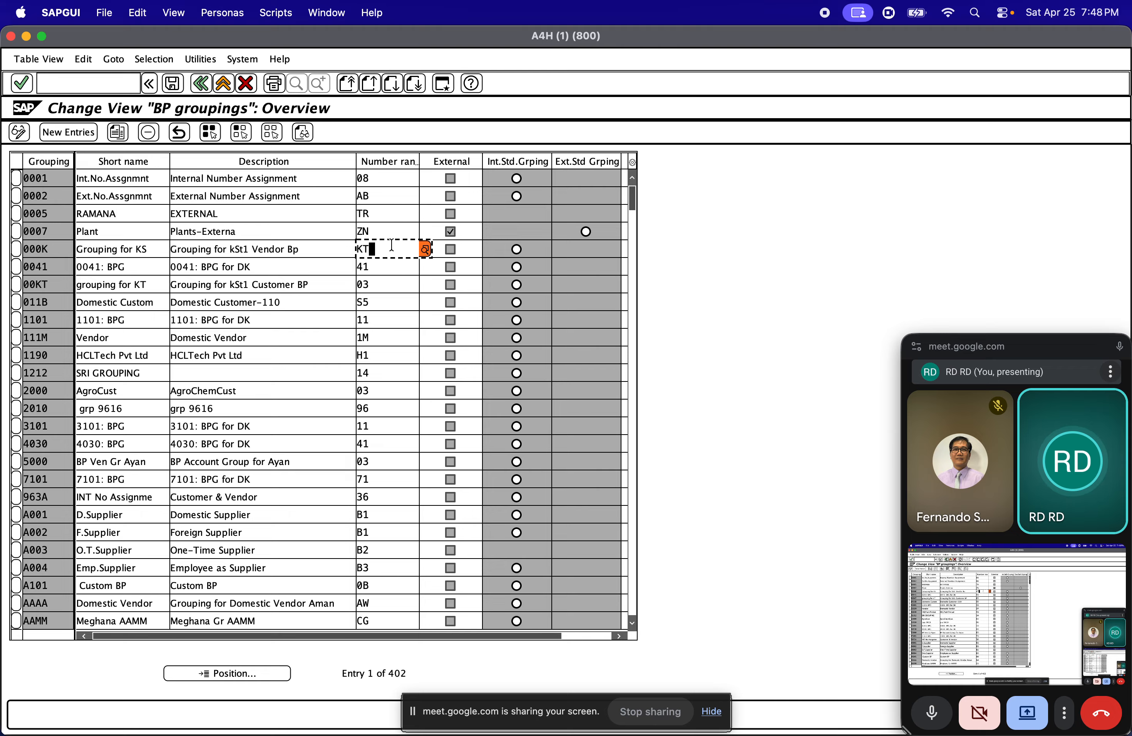
click(393, 283)
click(385, 234)
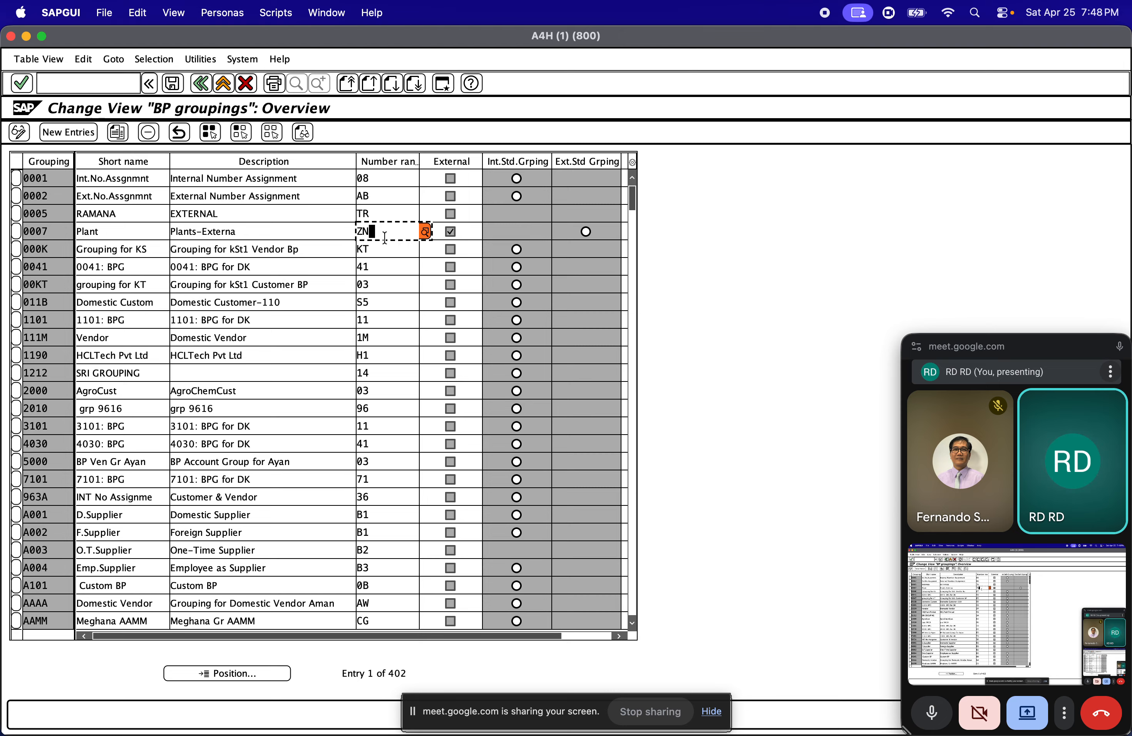
click(47, 197)
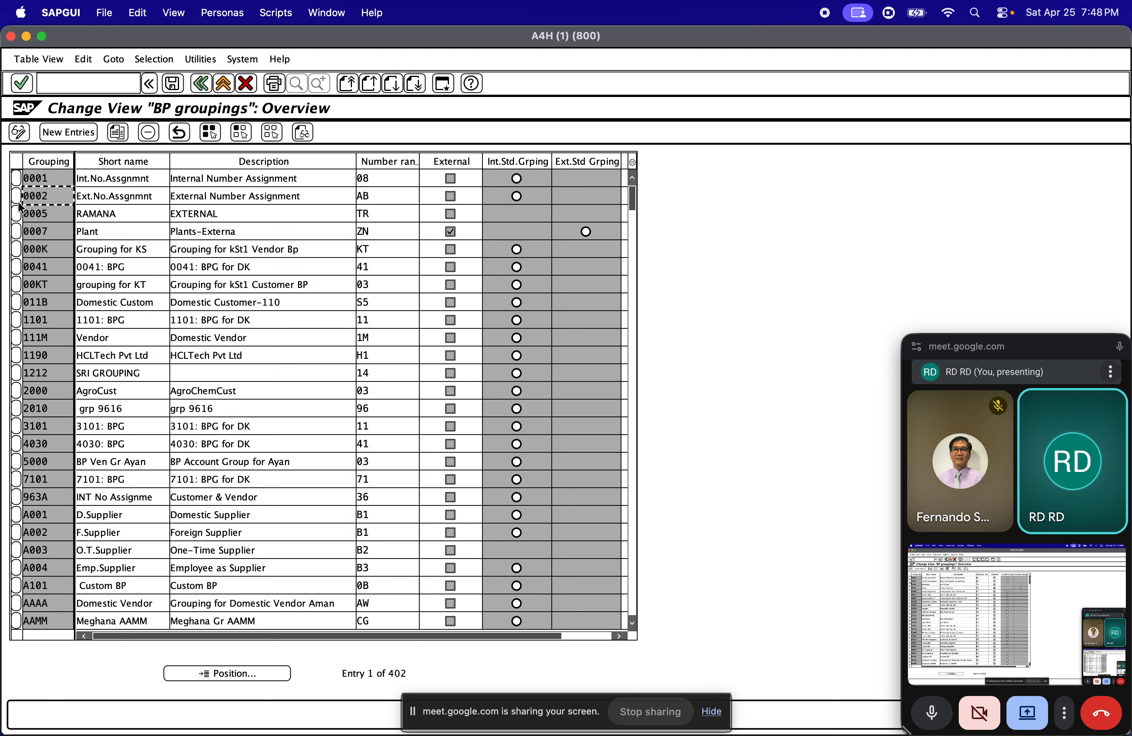
Compare the number range assignments of BP groupings 0005 and 0007
click(364, 233)
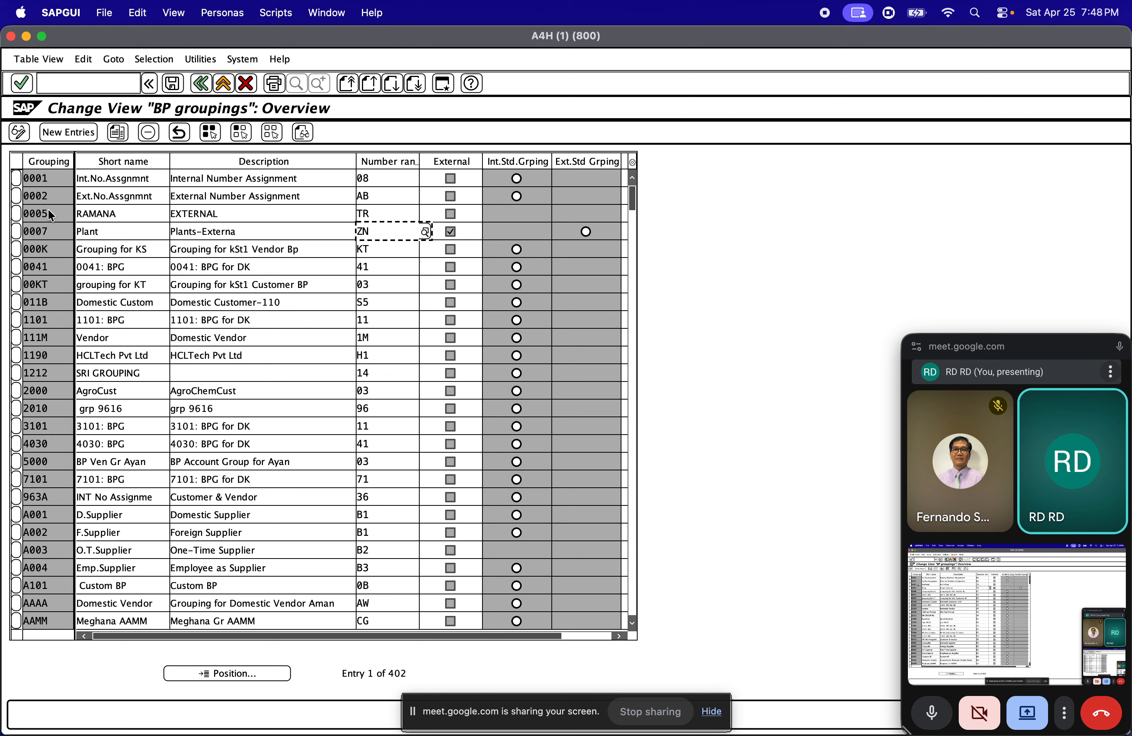
drag(47, 214, 8, 216)
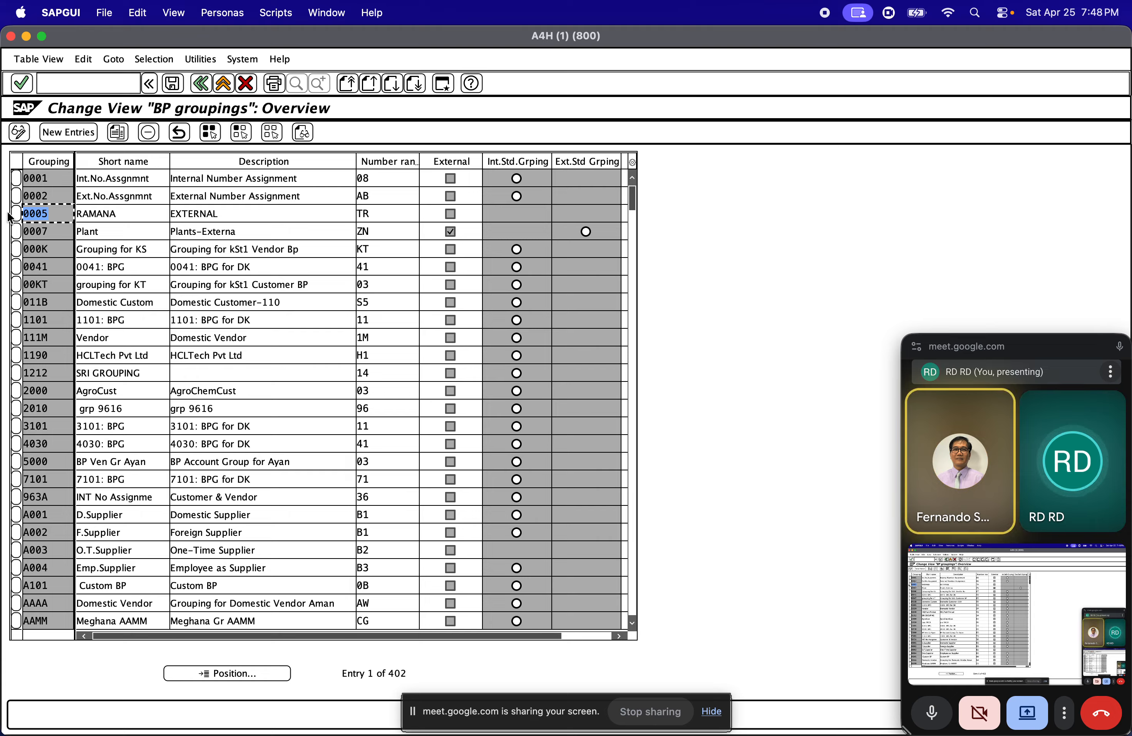
click(65, 214)
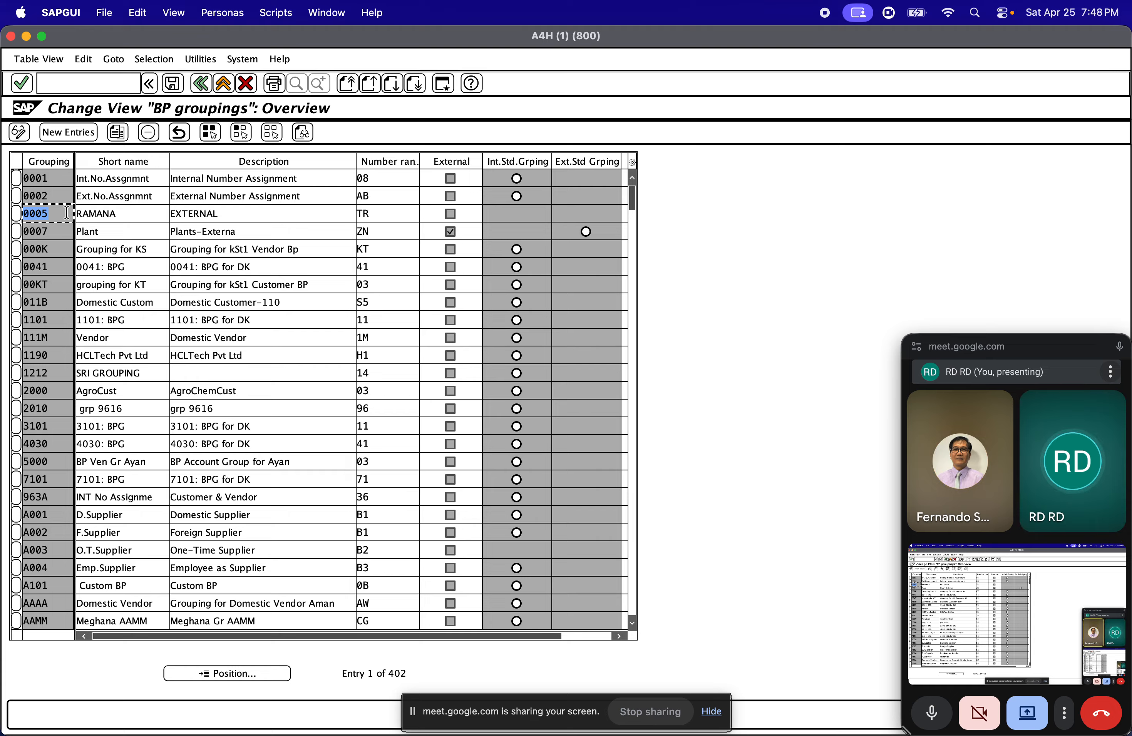
click(387, 233)
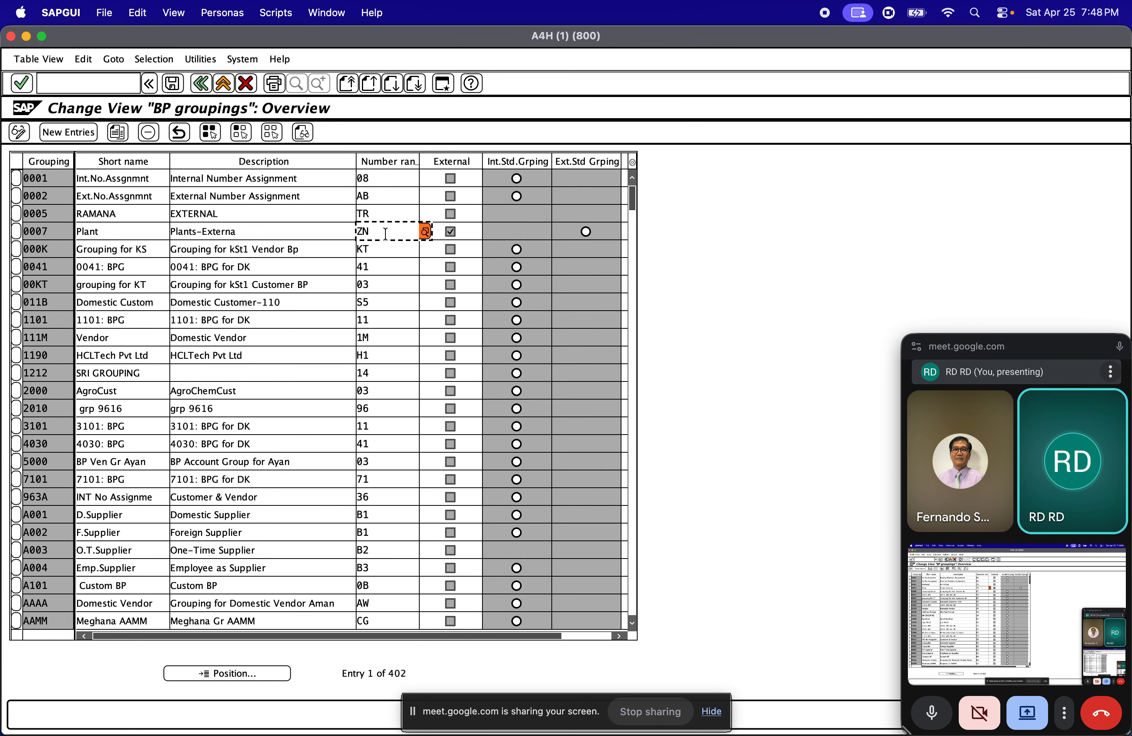
Return to the IMG, open Define Number Ranges and display the intervals of number range object BU_PARTNER
click(201, 83)
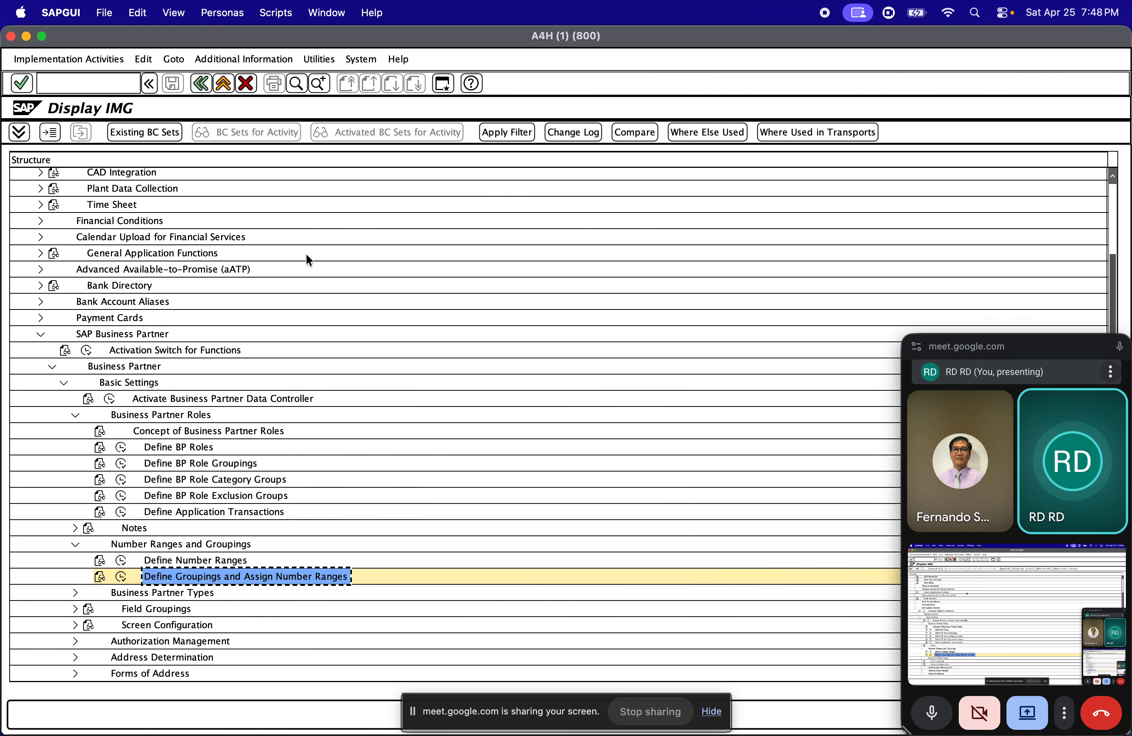
click(180, 560)
click(121, 561)
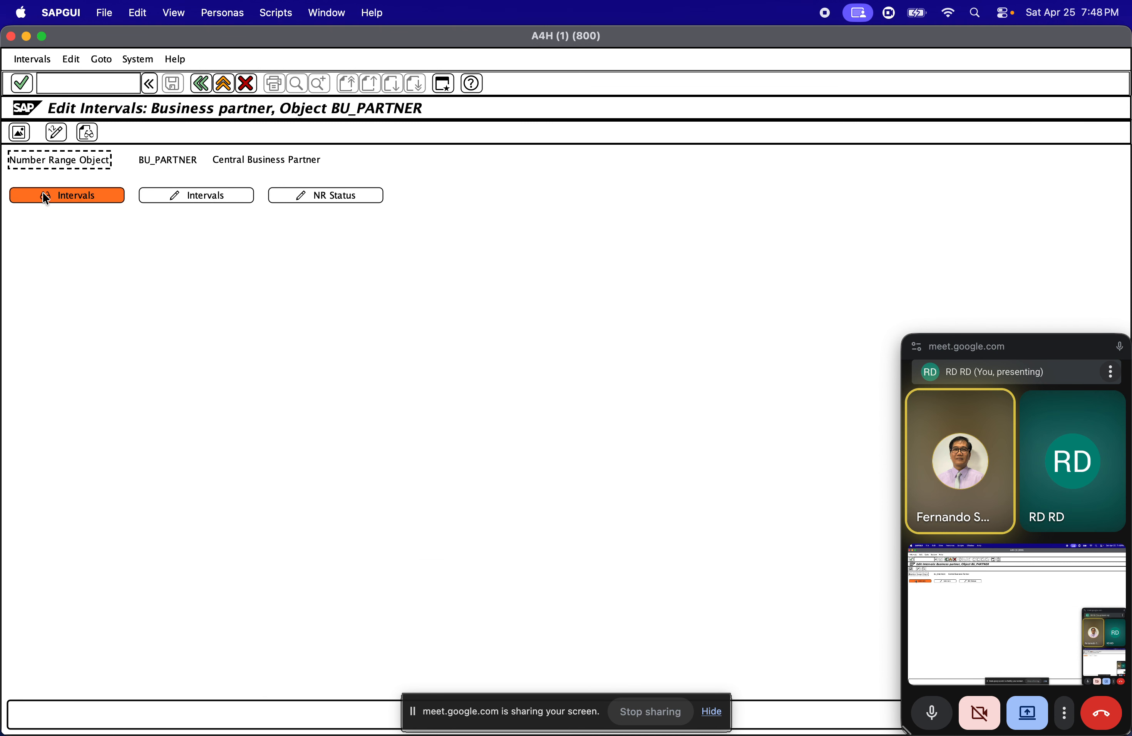
click(45, 196)
click(65, 232)
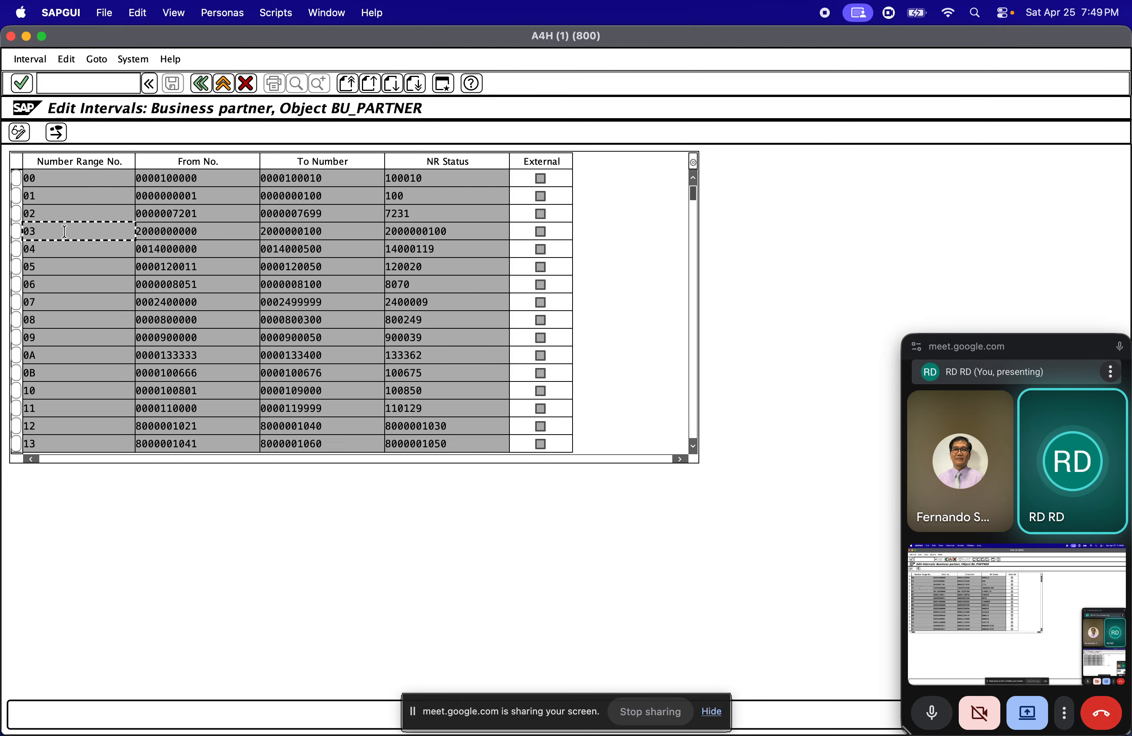
click(104, 270)
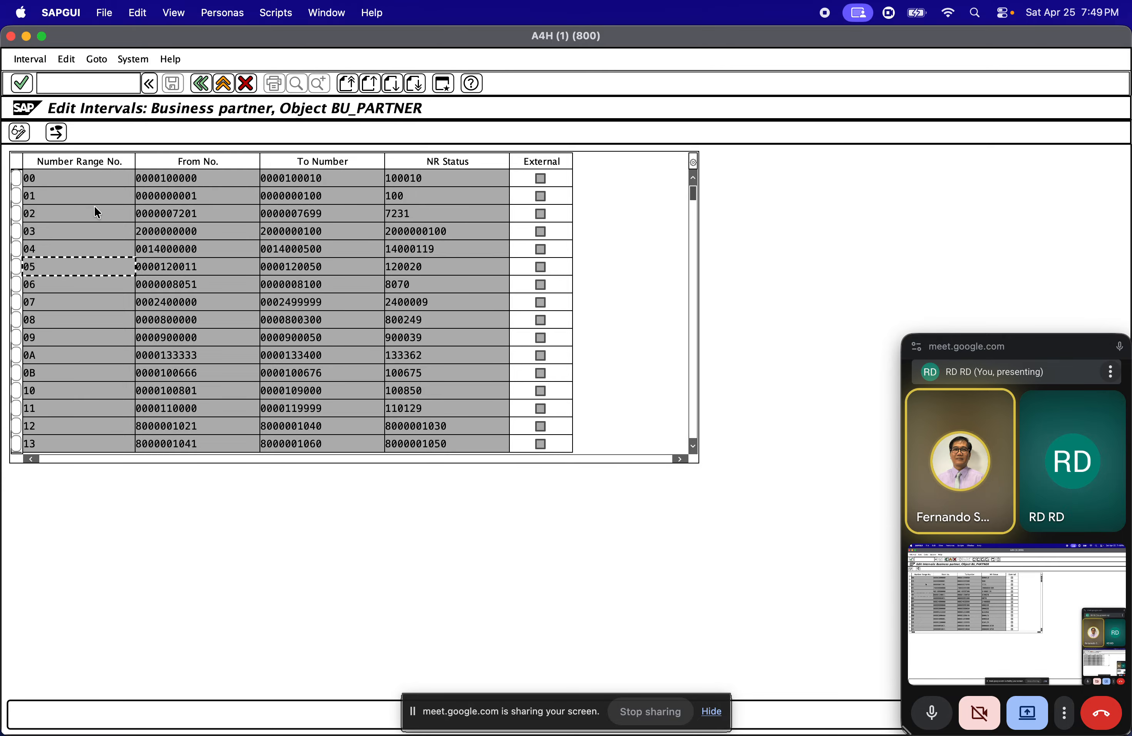
Display the free intervals available for the business partner number range object
click(29, 59)
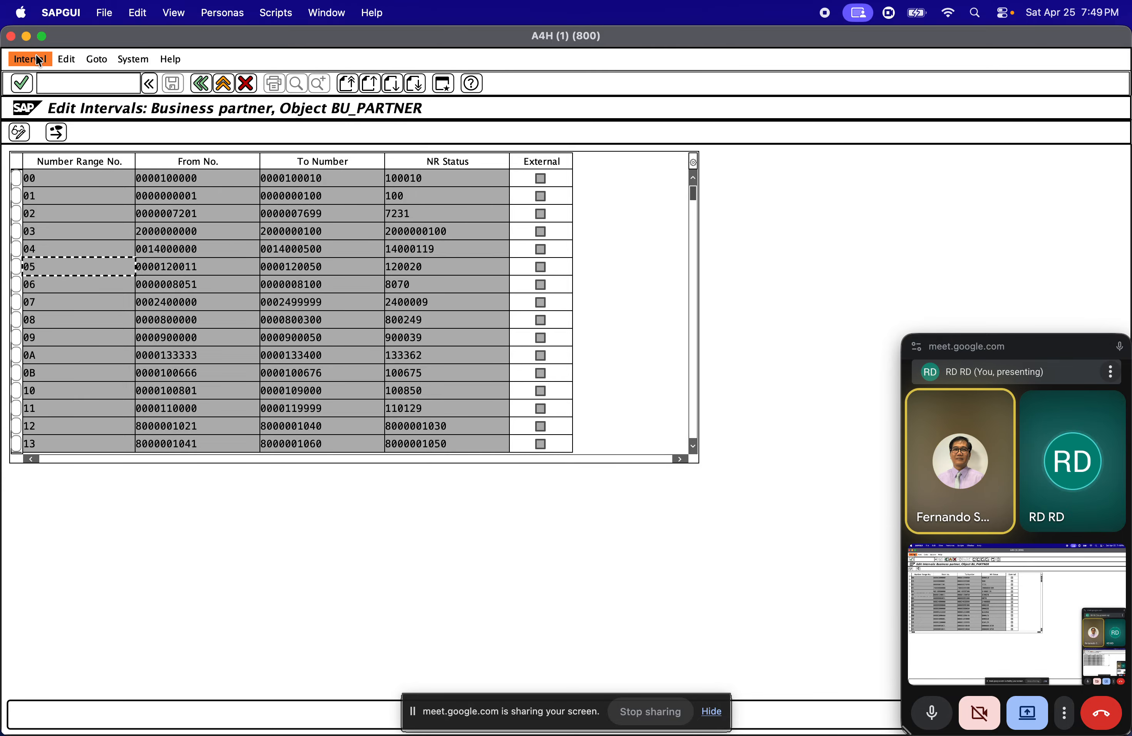
click(91, 163)
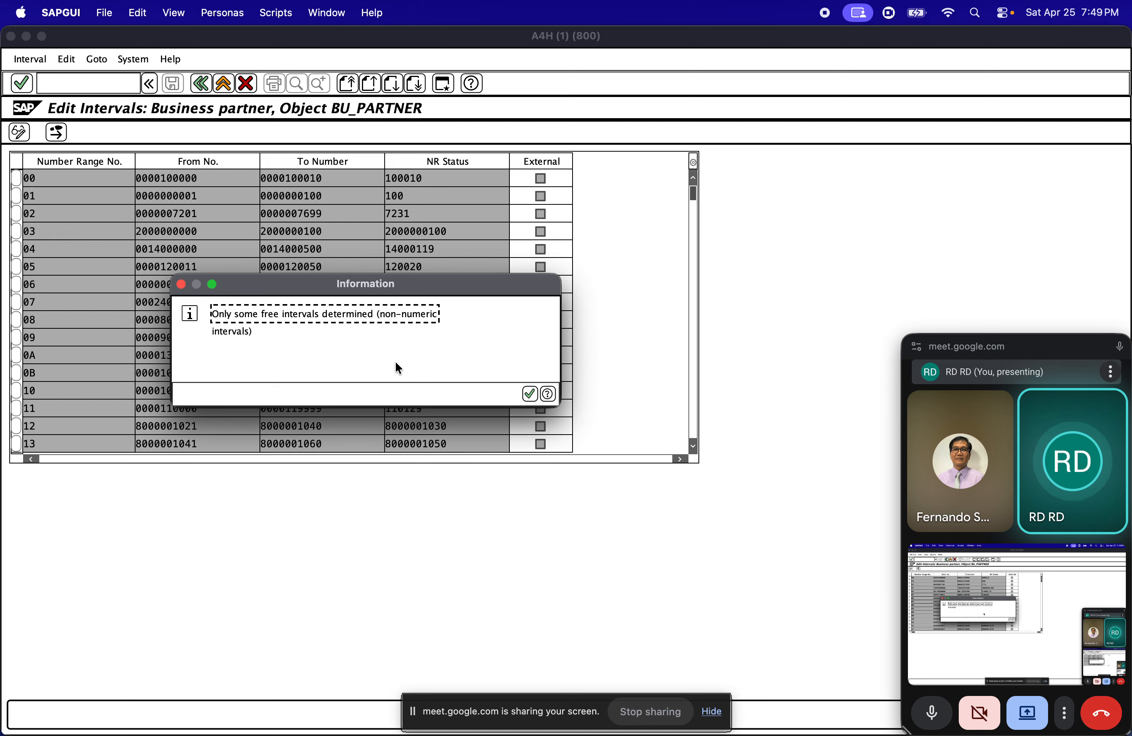
click(529, 394)
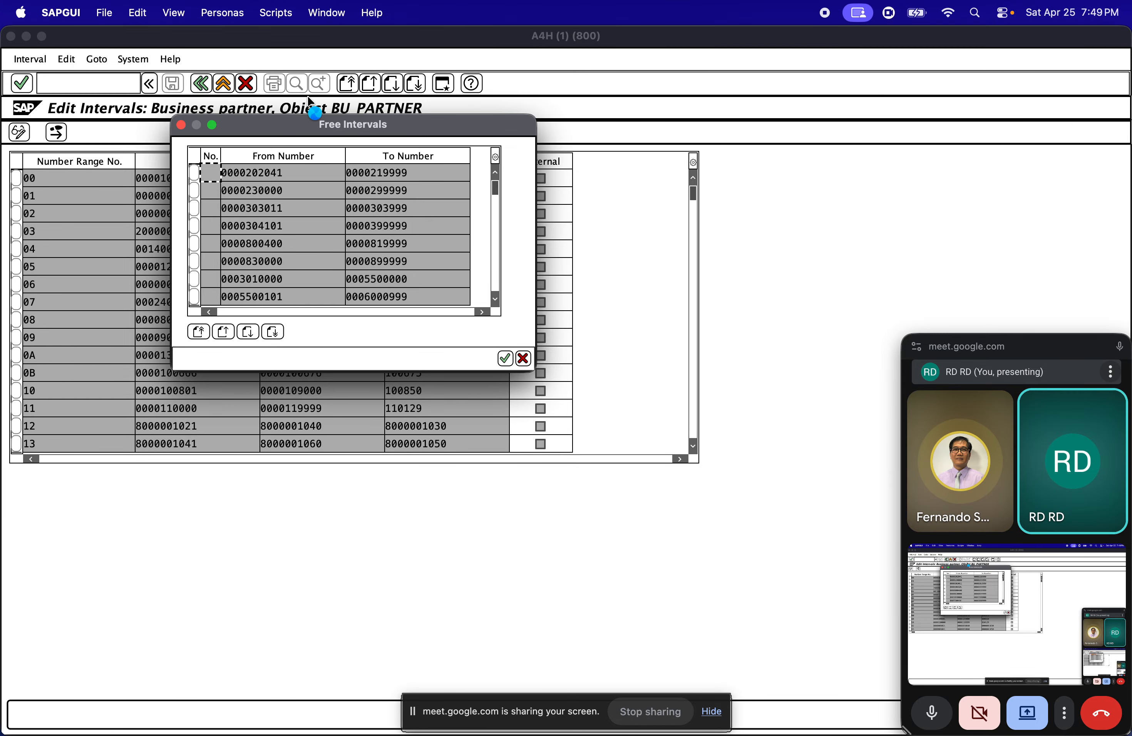
Switch to Chrome and close the Storage - Google Drive and BP Grouping & Roles tabs
key(super+Tab)
key(super+Tab)
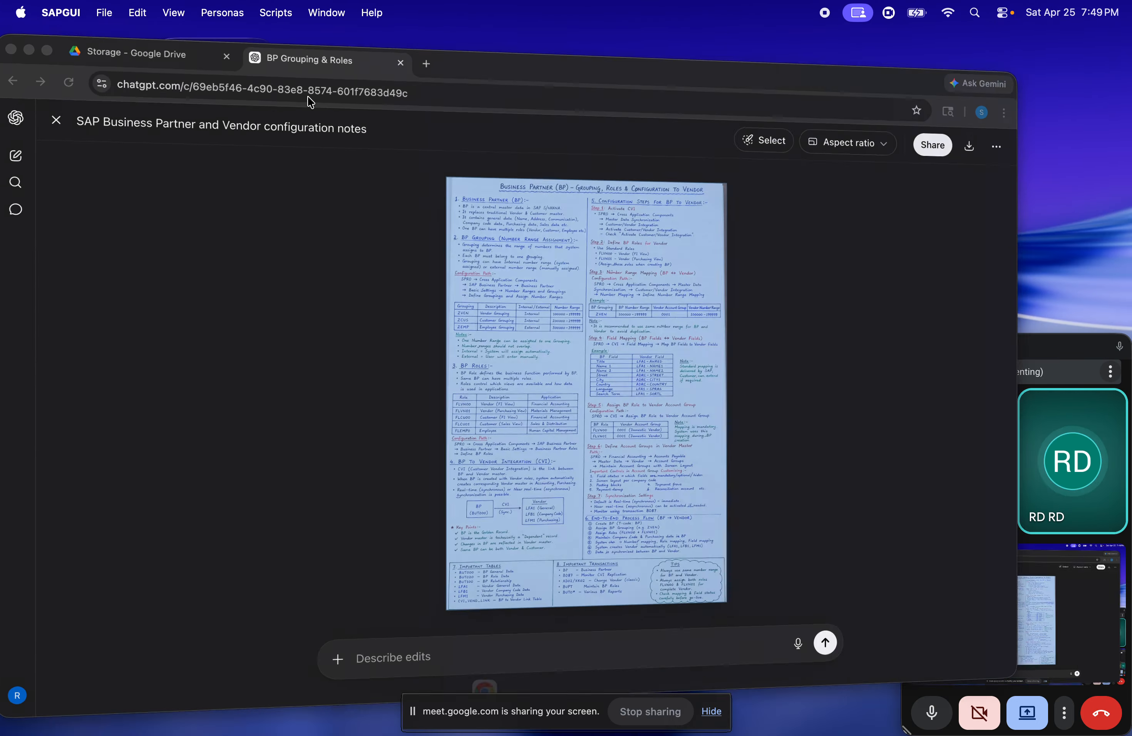
key(super+Tab)
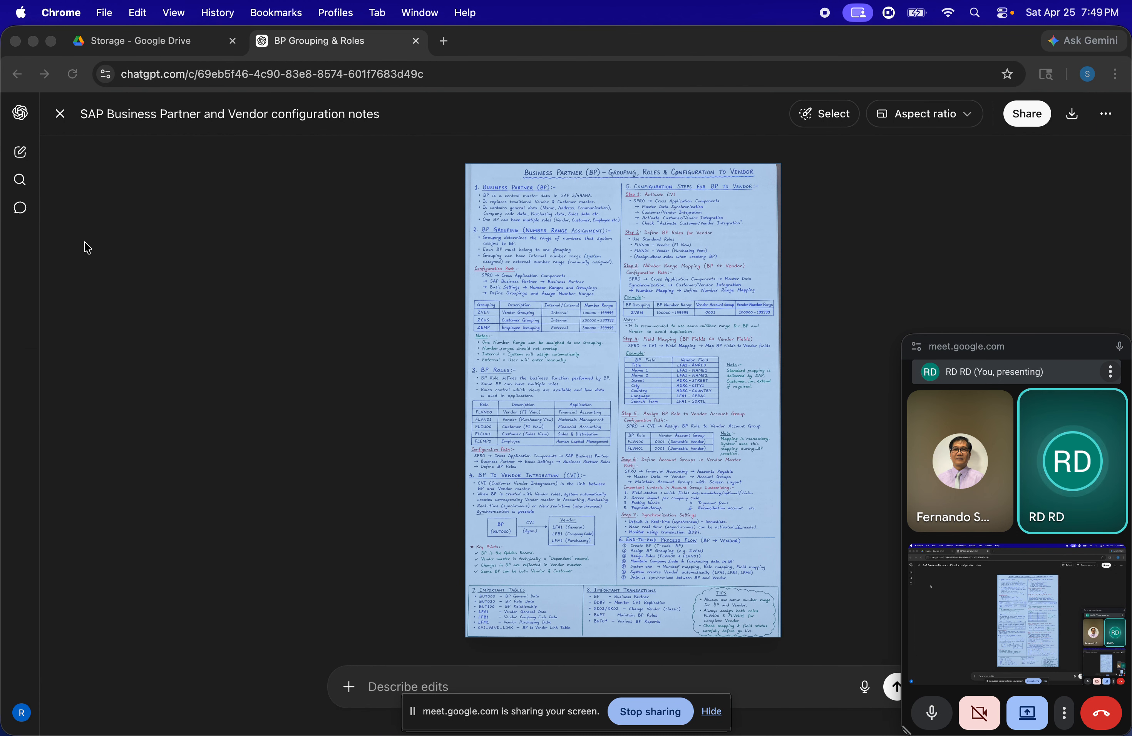
key(super+Tab)
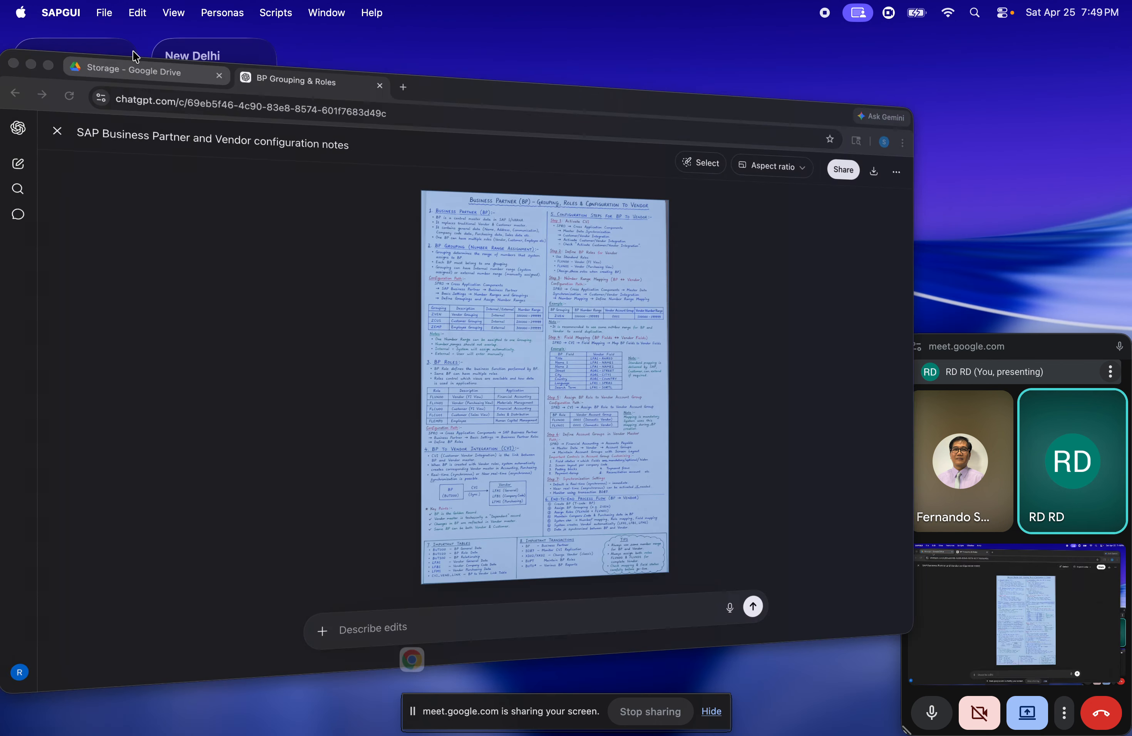
key(super+Tab)
key(super+Tab)
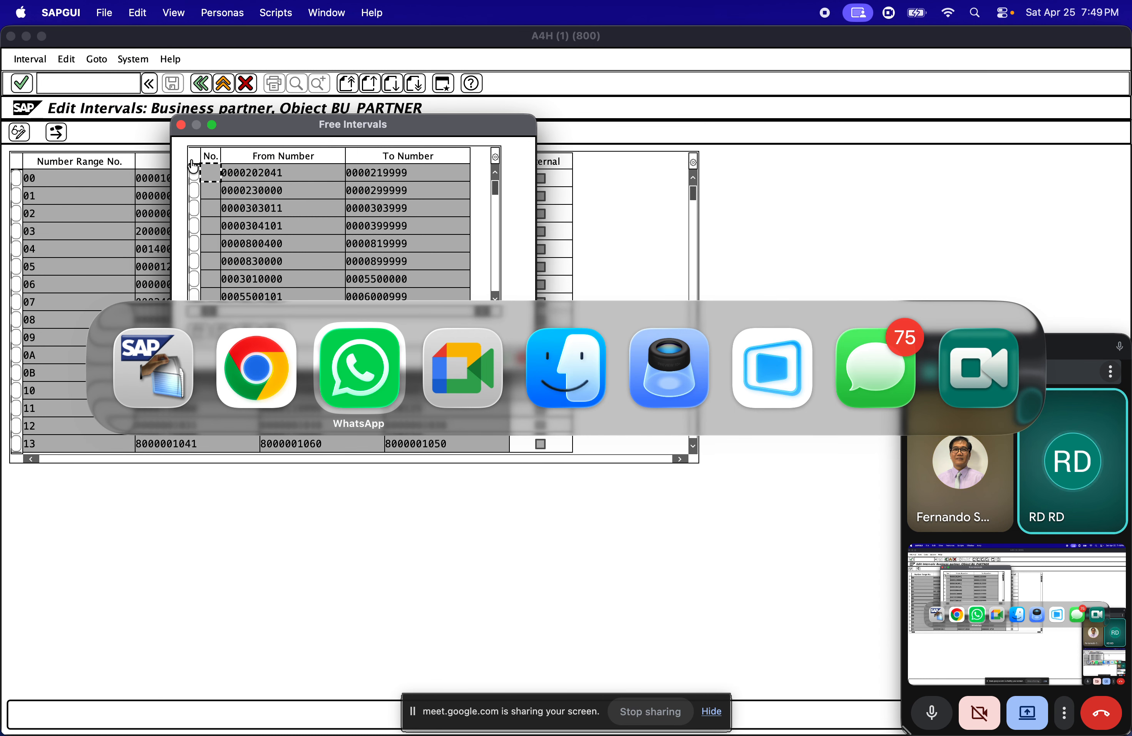
key(super+shift+Tab)
click(153, 54)
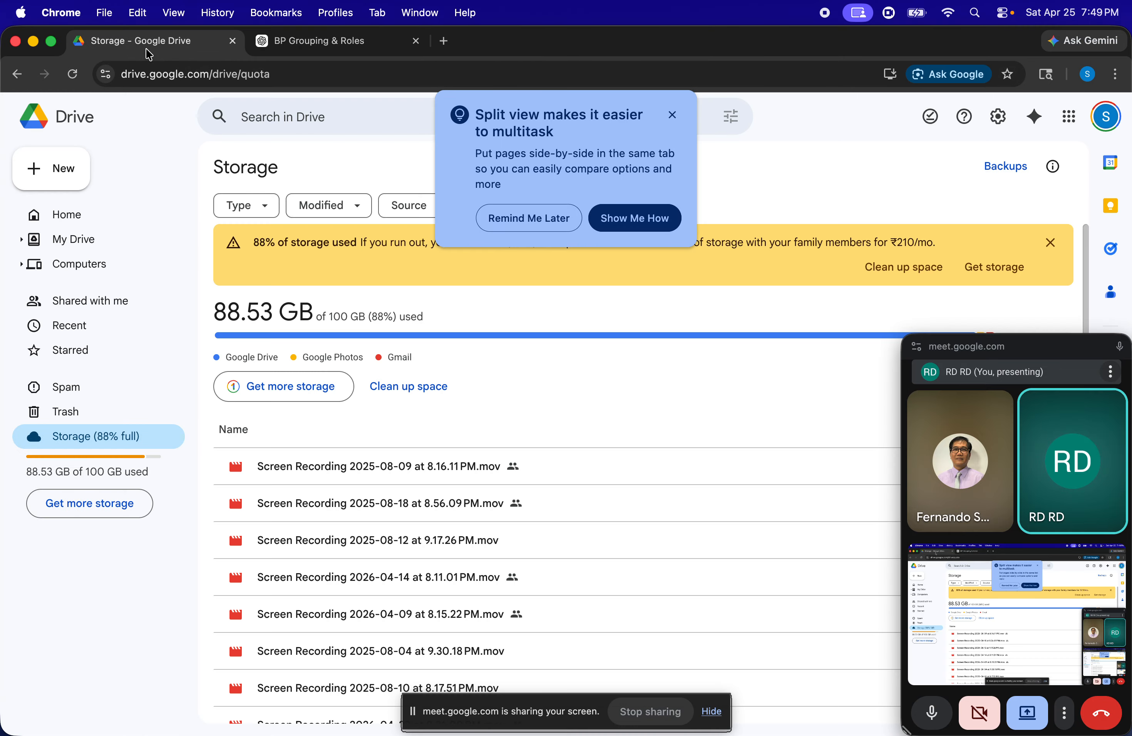
click(239, 44)
key(super+Tab)
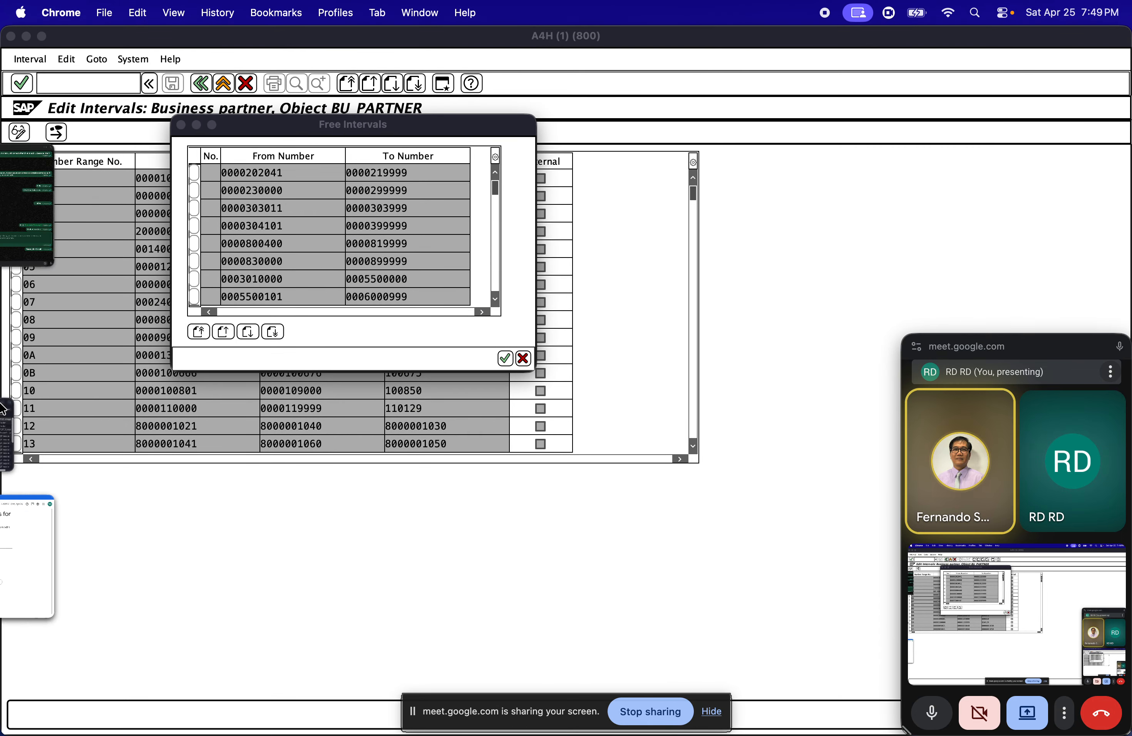
mouse_move(1, 404)
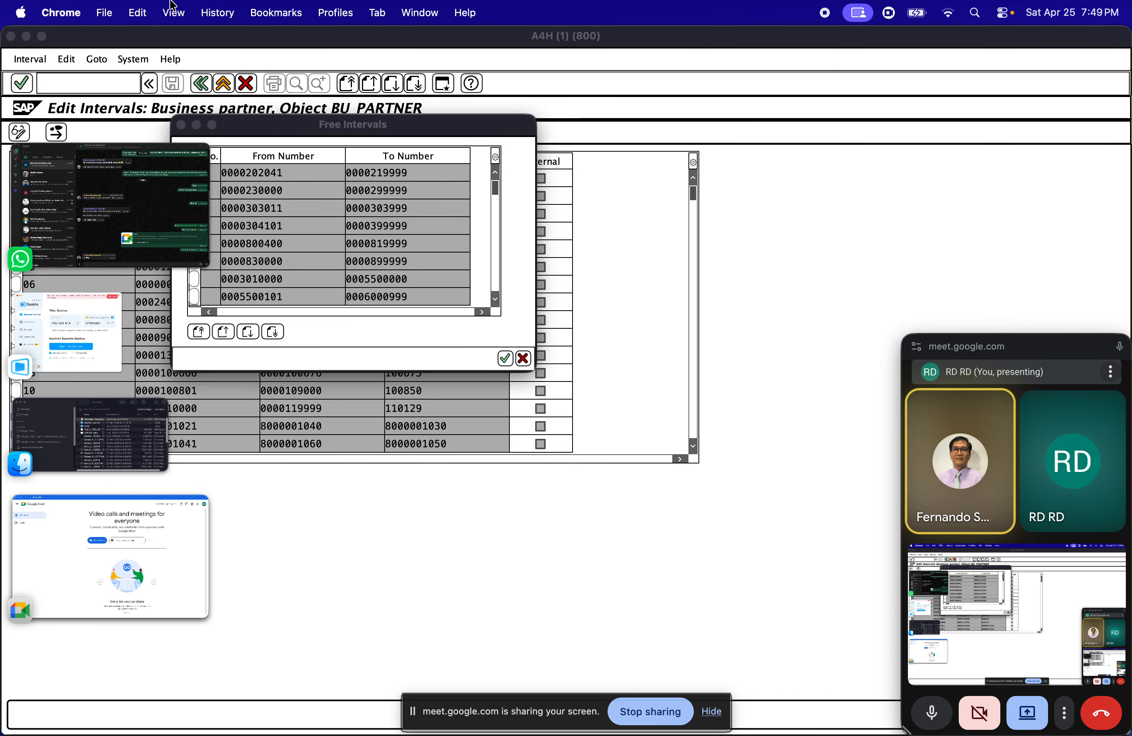
click(180, 13)
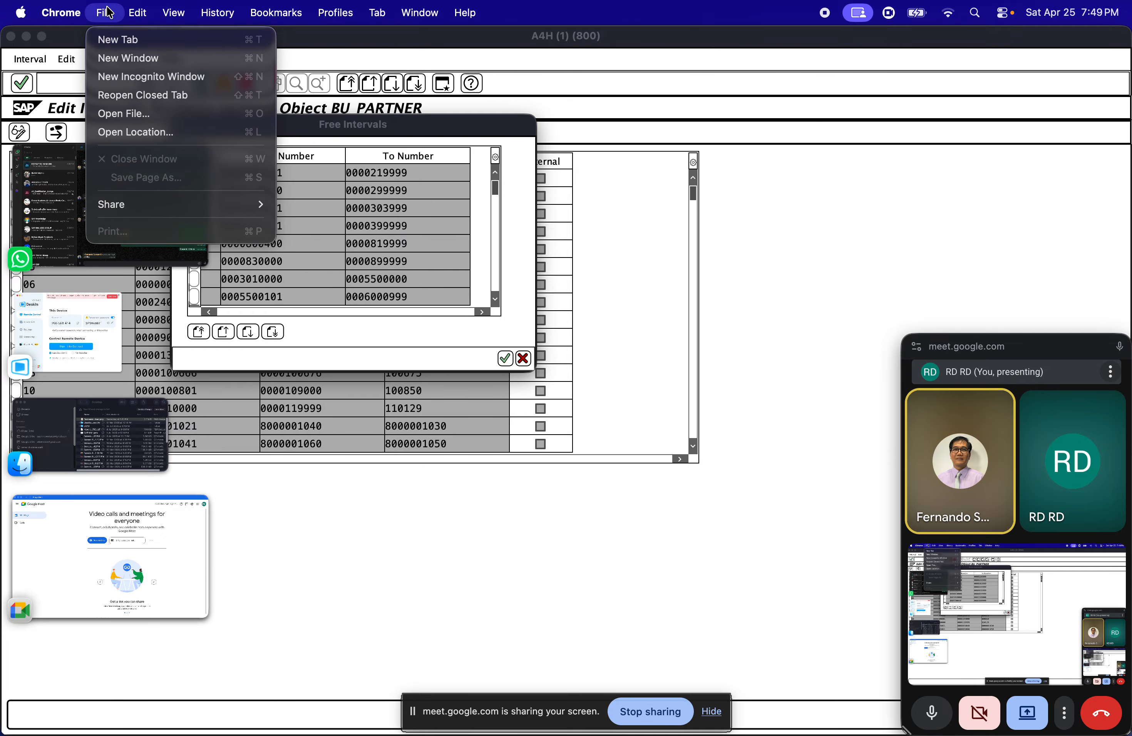
mouse_move(231, 23)
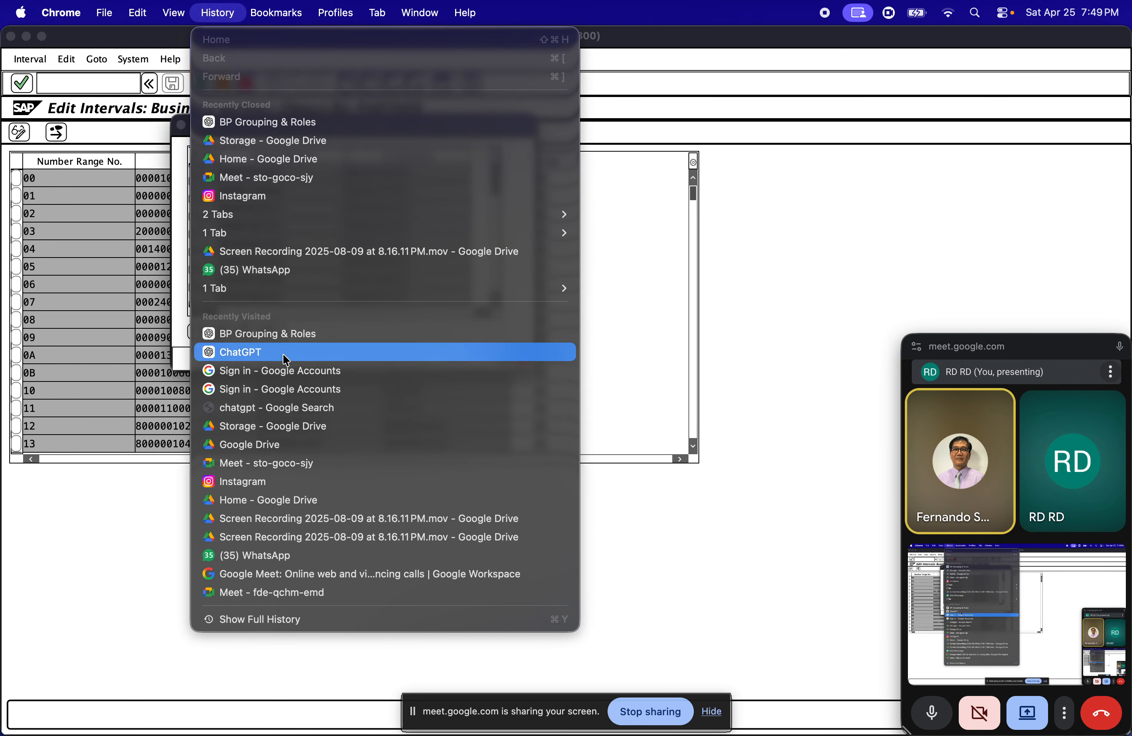
click(1083, 57)
click(1083, 56)
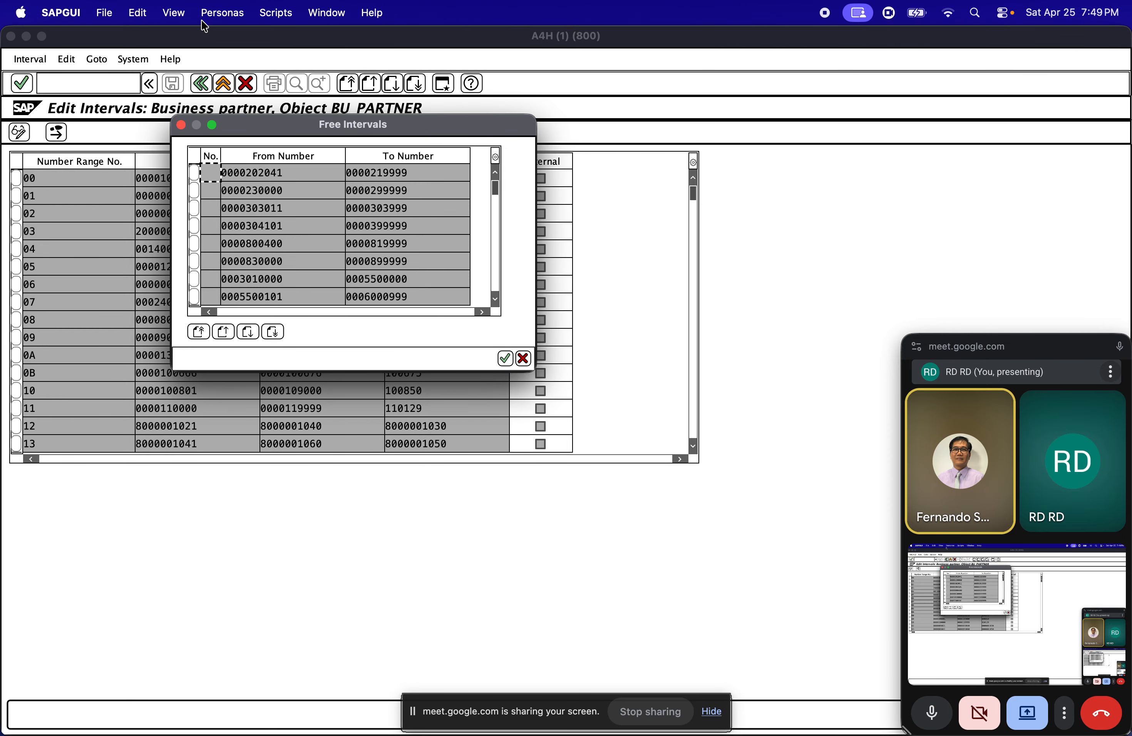
Find Google Chrome with a system search for "Chrome" and switch to it
click(976, 13)
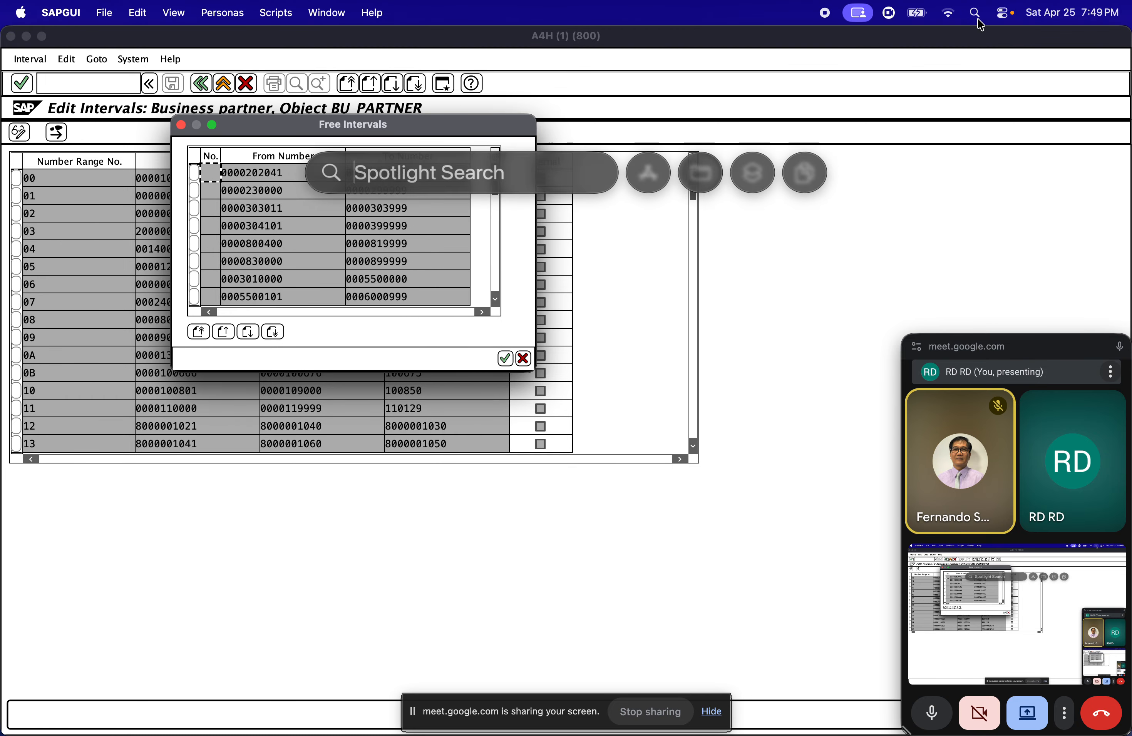
text(sa)
key(BackSpace)
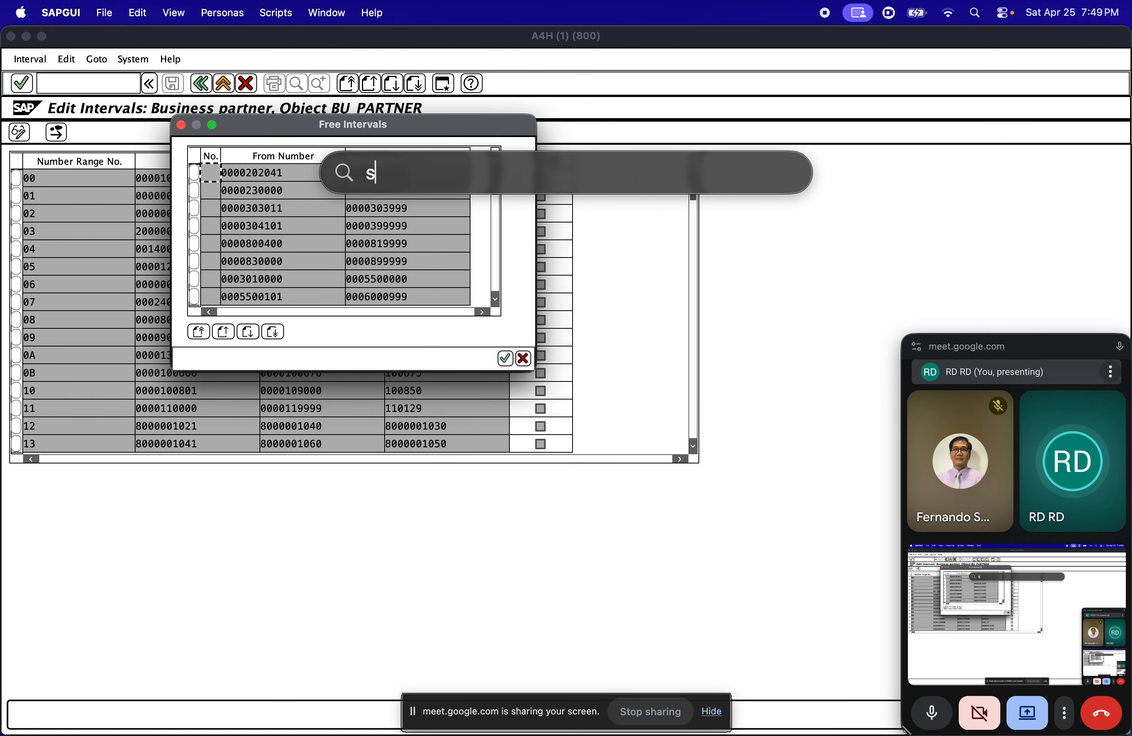
text(ao)
key(BackSpace)
key(BackSpace)
key(BackSpace)
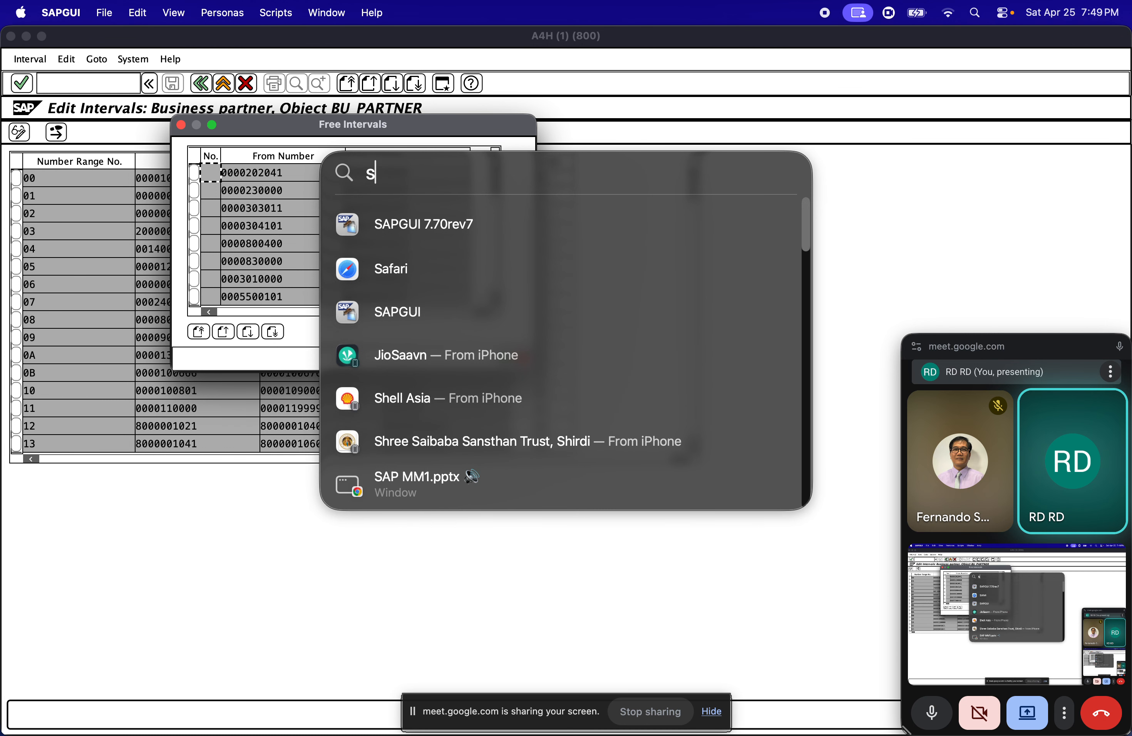
text(Chrome)
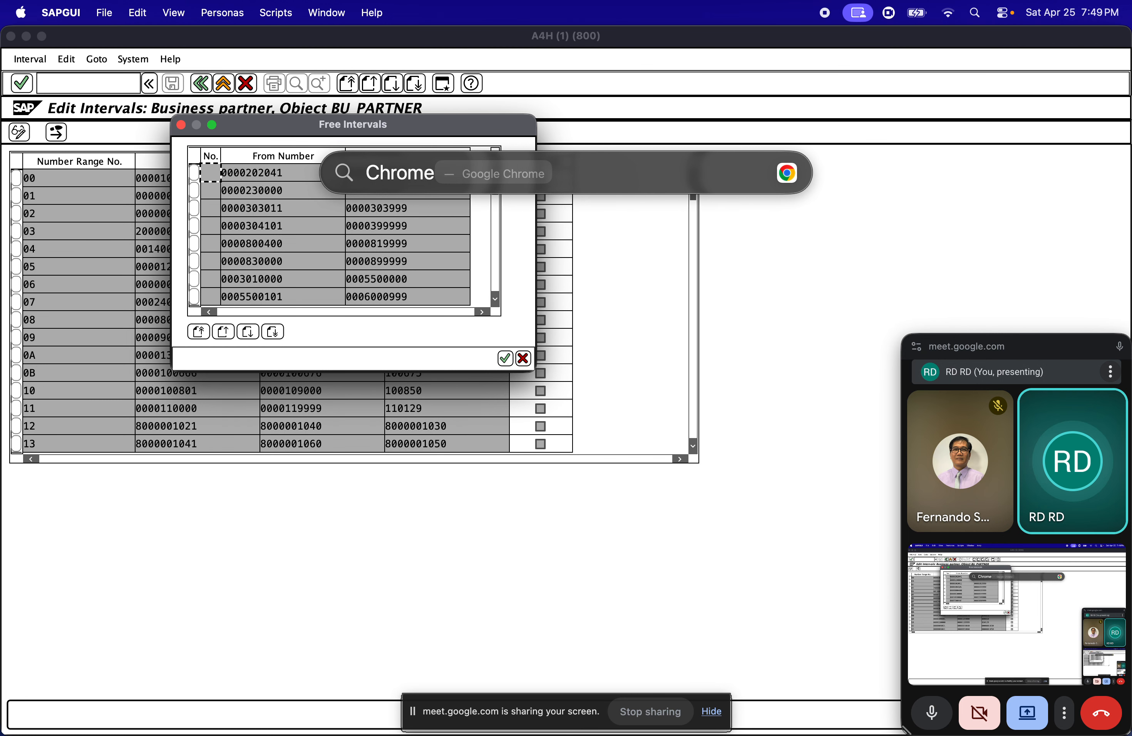
key(Return)
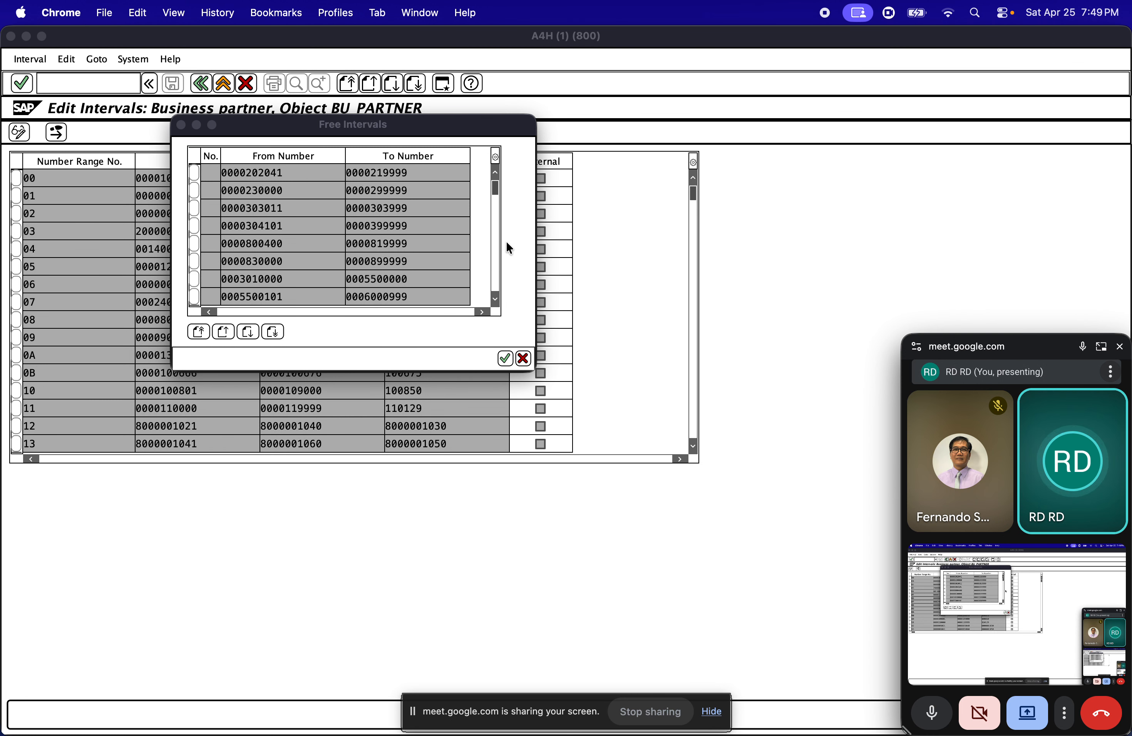
Bring up the browser window holding SAP MM1.pptx and view its slide on BP grouping, roles and vendor configuration
click(200, 14)
click(269, 197)
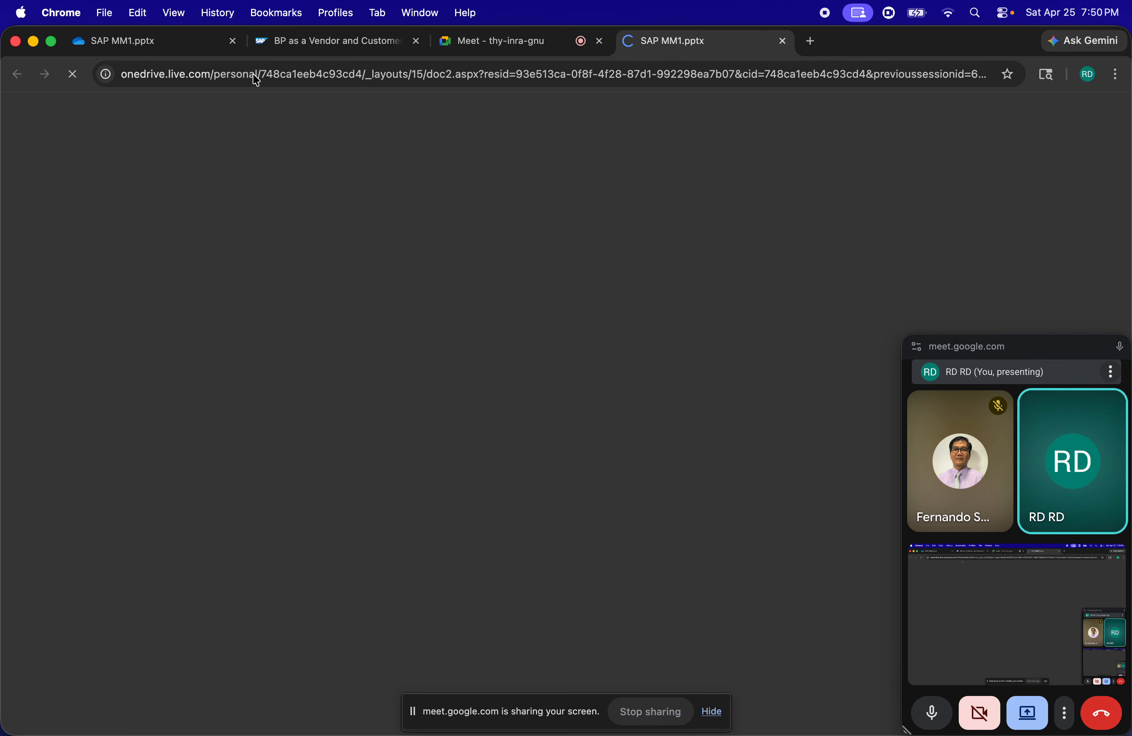
click(303, 42)
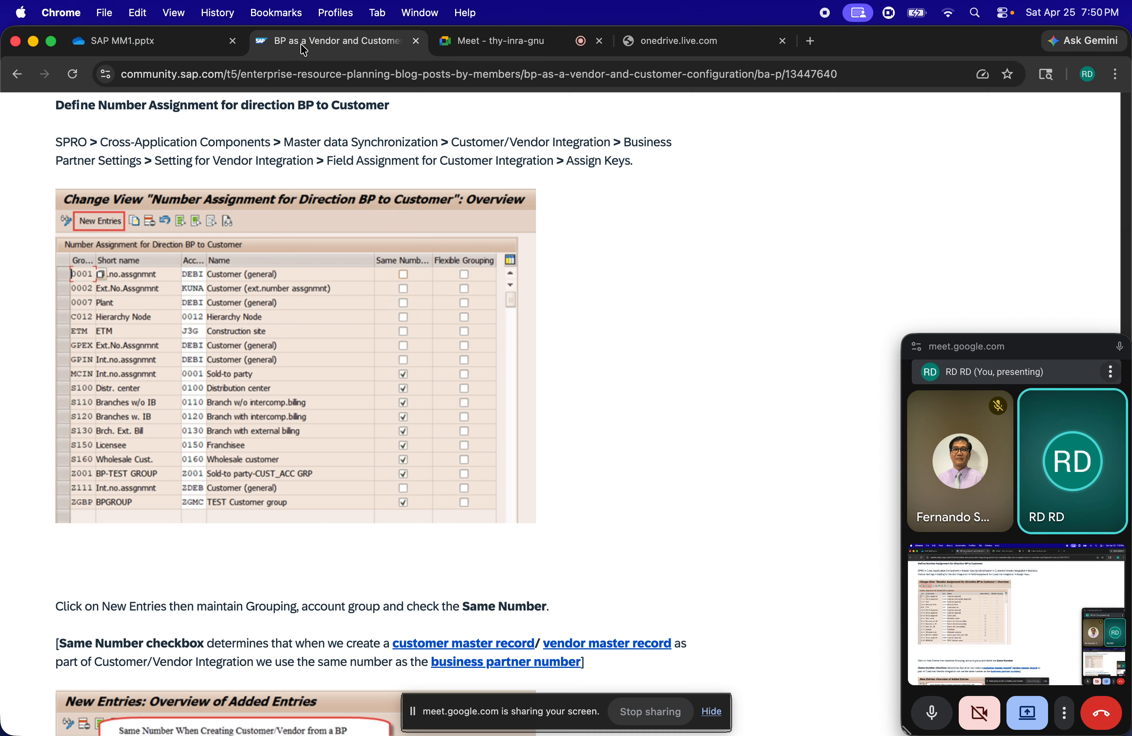
click(170, 50)
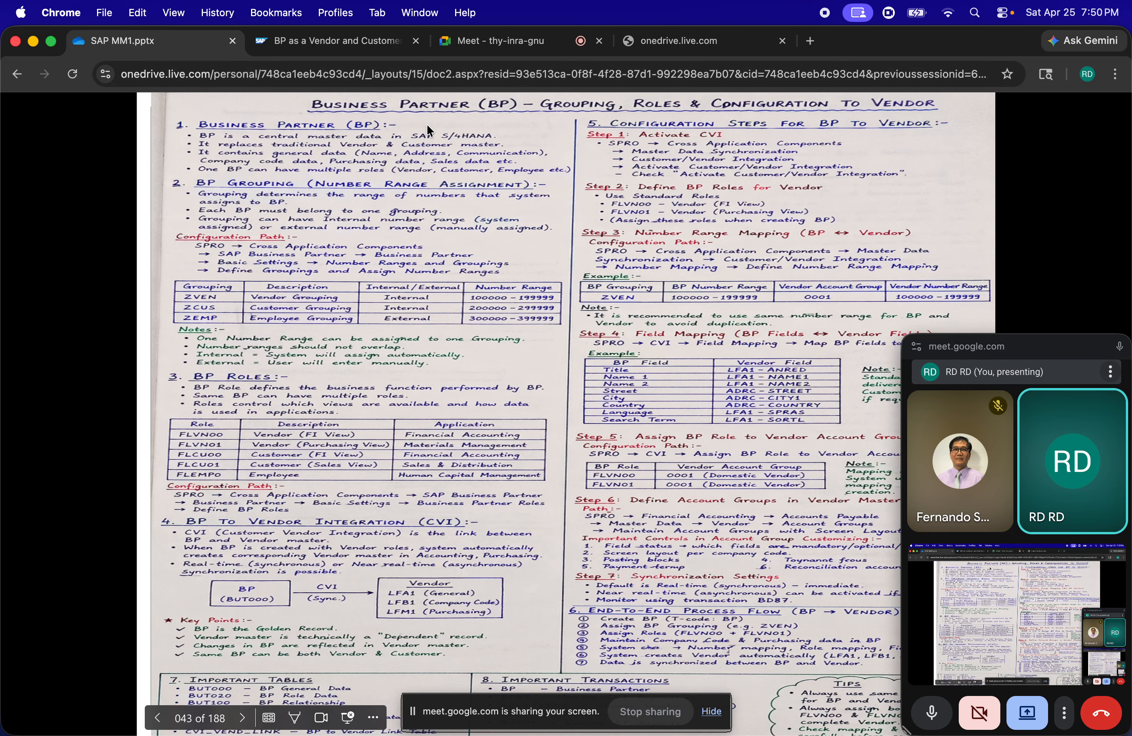
Leave the presentation's slide show and close the SAP Community, Google Meet and onedrive.live.com tabs
click(17, 74)
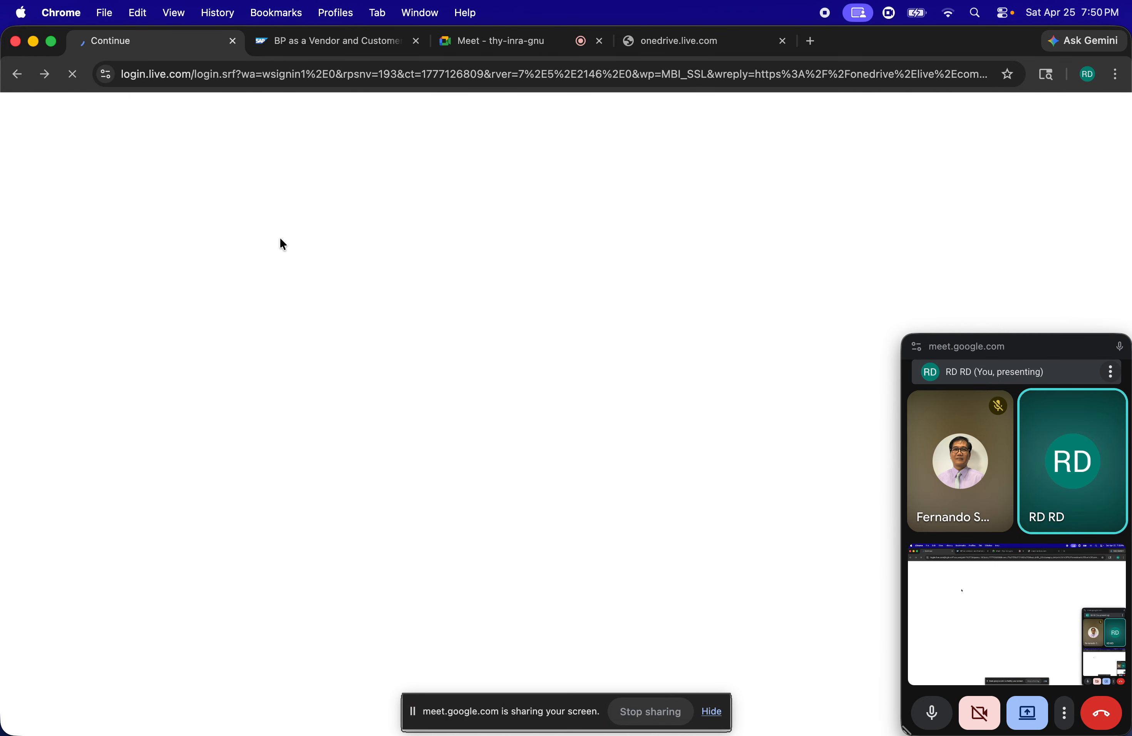
click(412, 44)
click(414, 48)
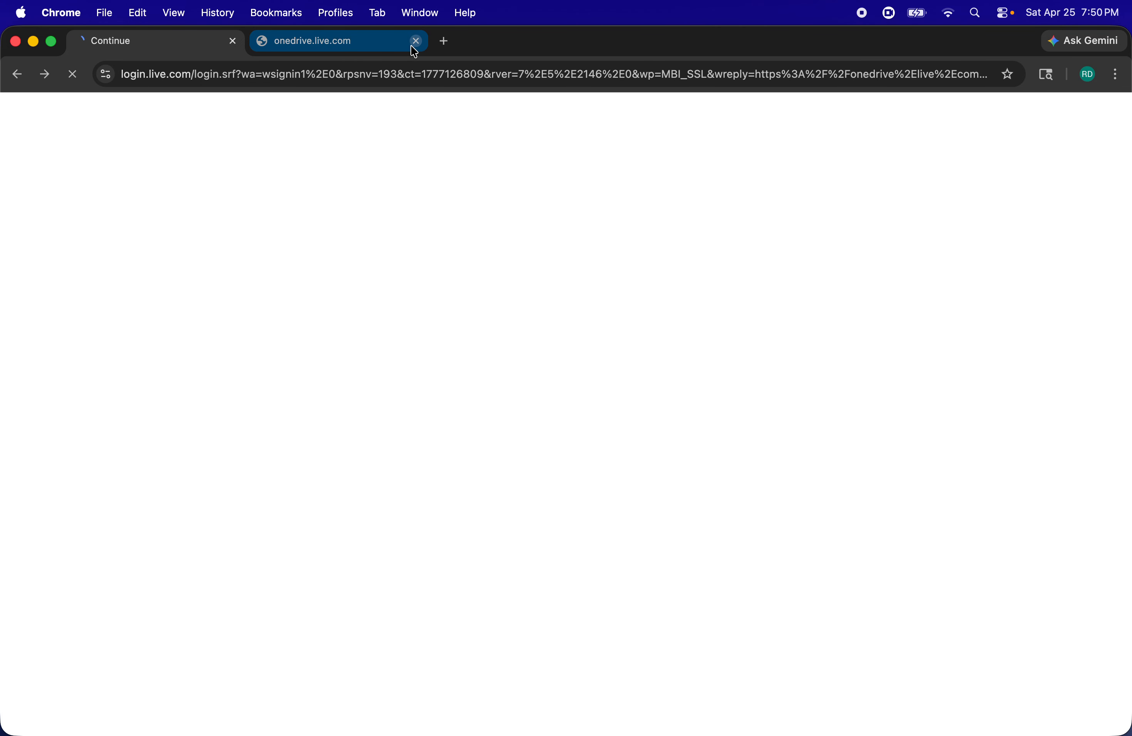
click(414, 46)
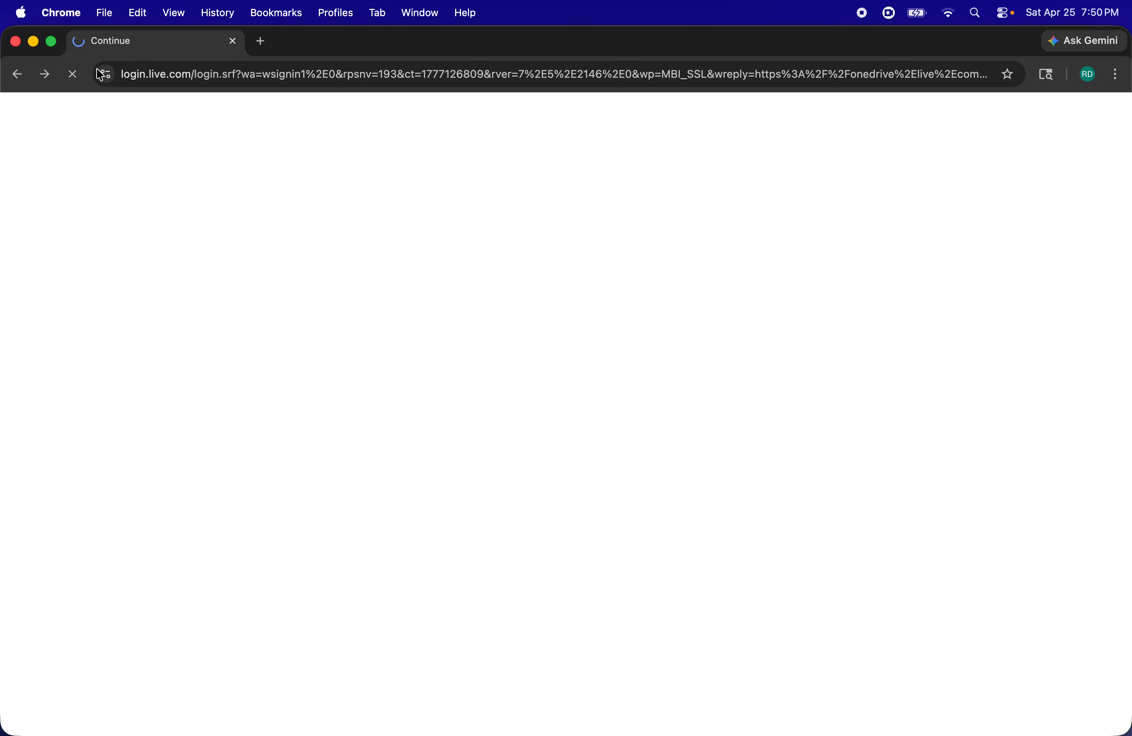
Load the SAP MM1 presentation in the online editor and select slide 2
click(149, 74)
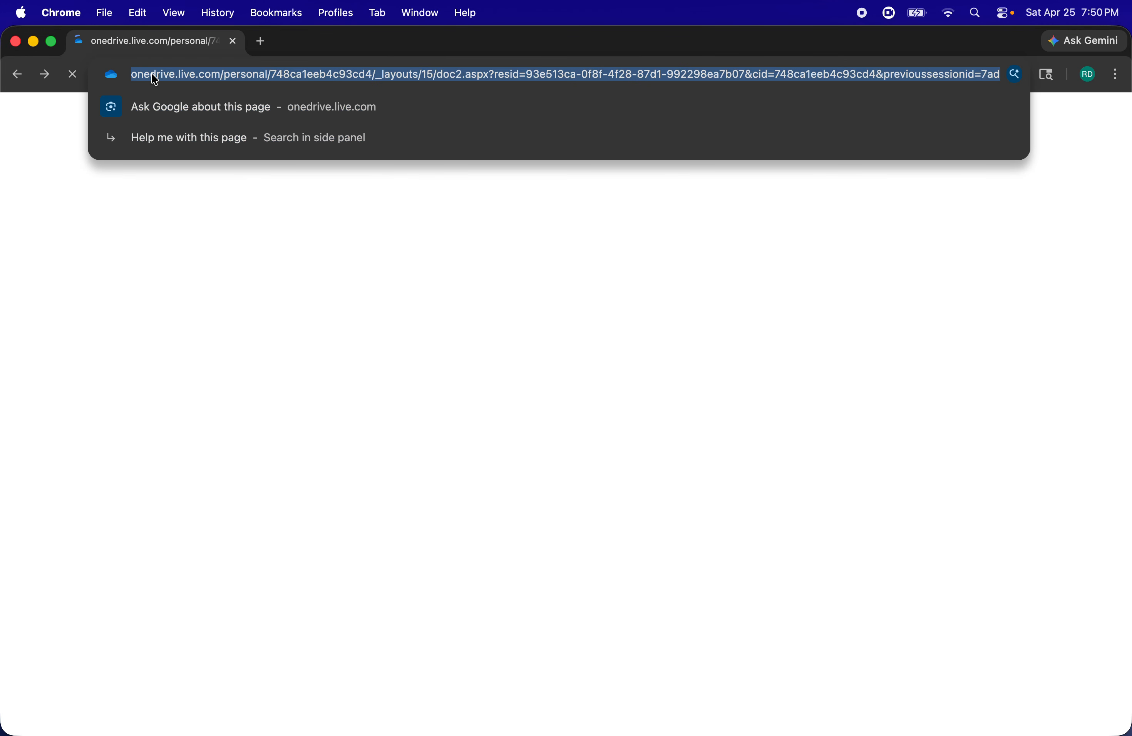
text(sap)
key(Return)
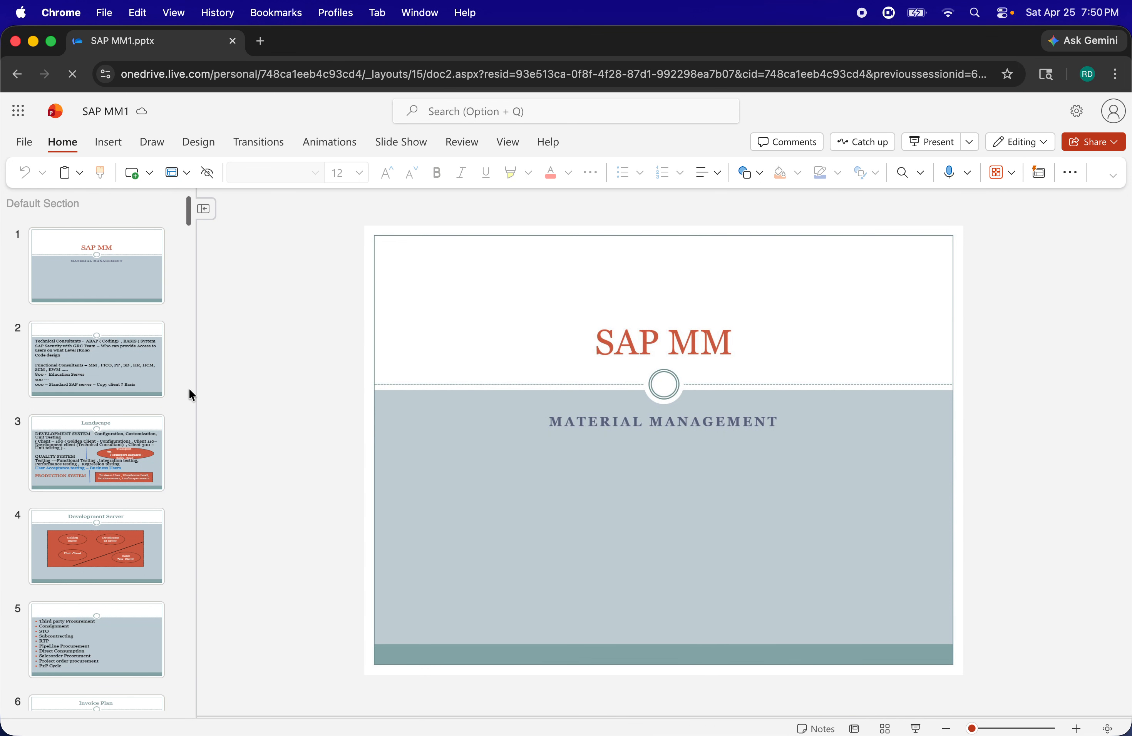
click(107, 371)
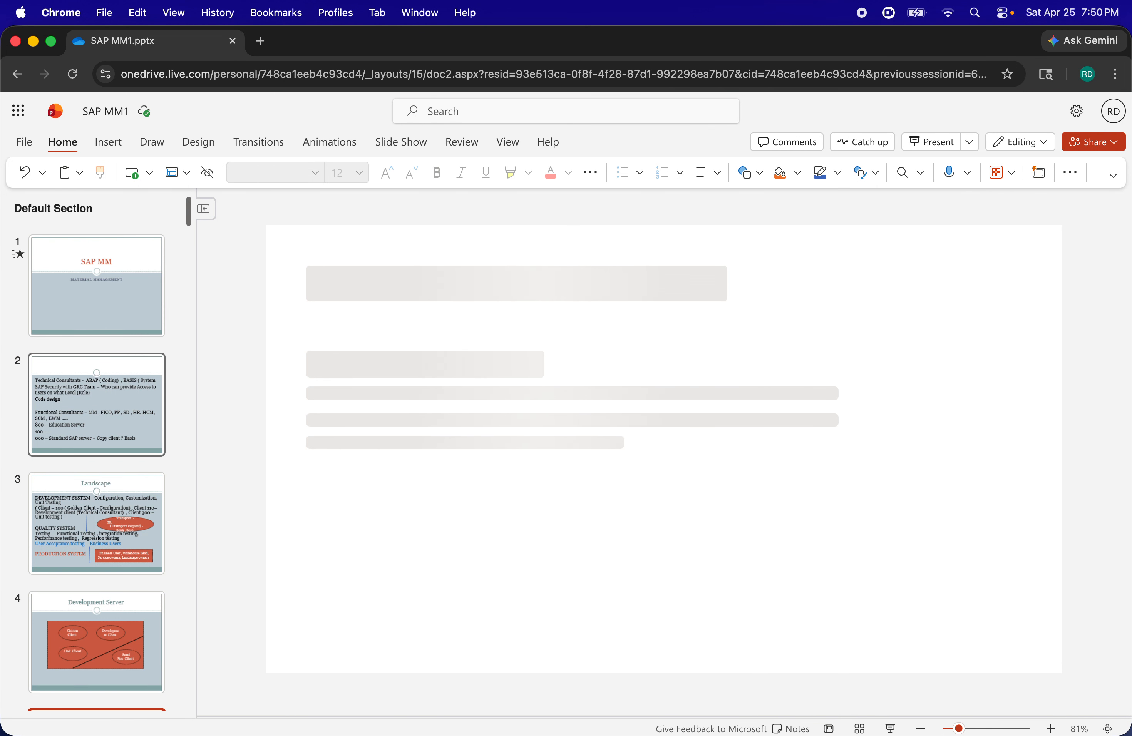
Go through the SAP MM1 slides from slide 2 to the handwritten business partner notes on slide 43
key(Down)
key(Down)
key(Down)
key(Down)
key(Down)
key(Down)
key(Down)
key(Down)
key(Down)
key(Down)
key(Down)
key(Down)
key(Down)
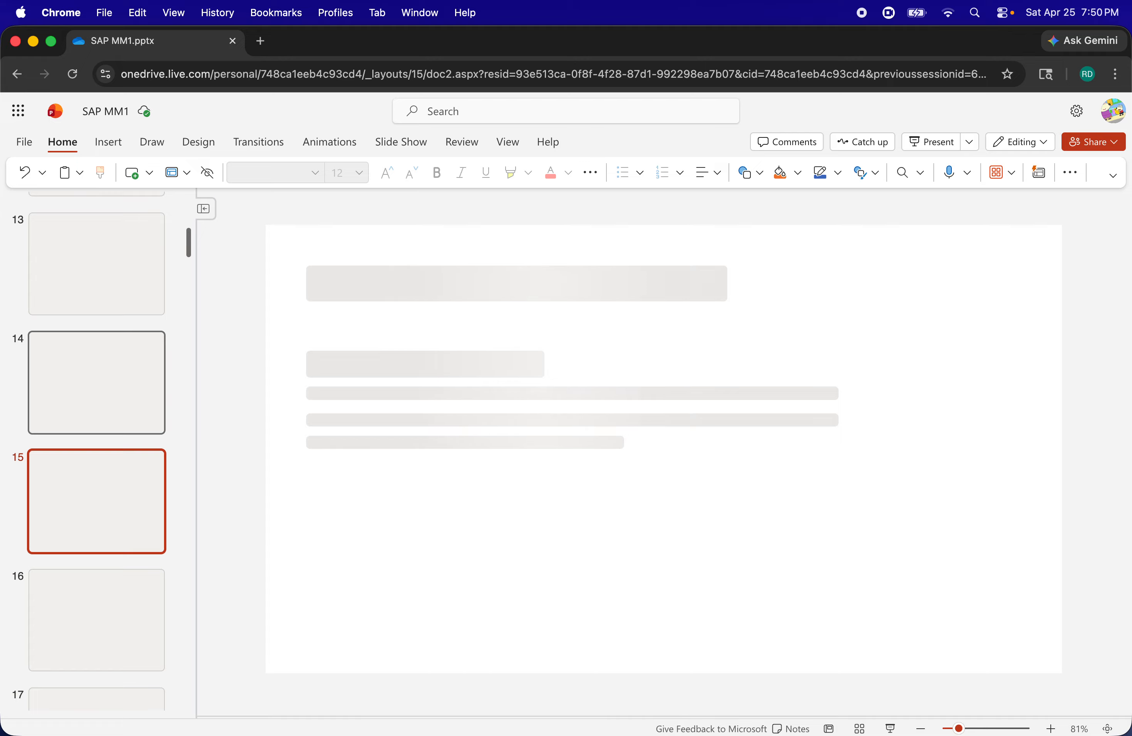
key(Down)
key(Down)
key(Down)
key(Down)
key(Down)
key(Down)
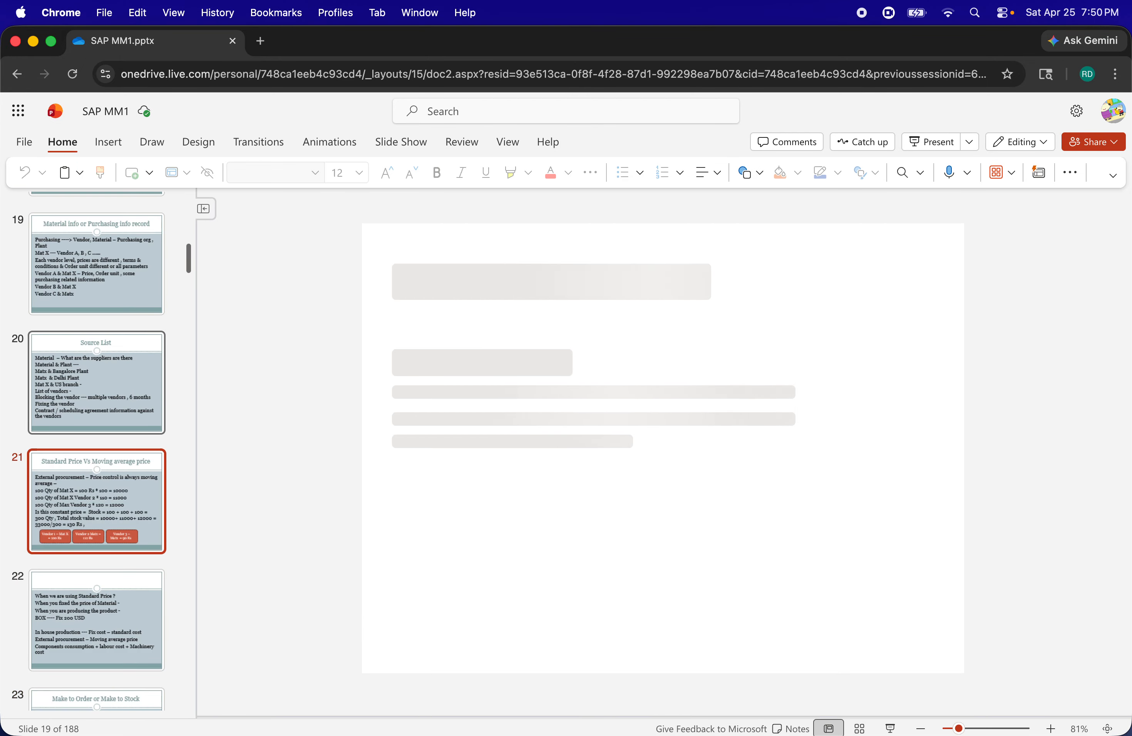
key(Down)
key(Down)
key(Down)
key(Down)
key(Down)
key(Down)
key(Down)
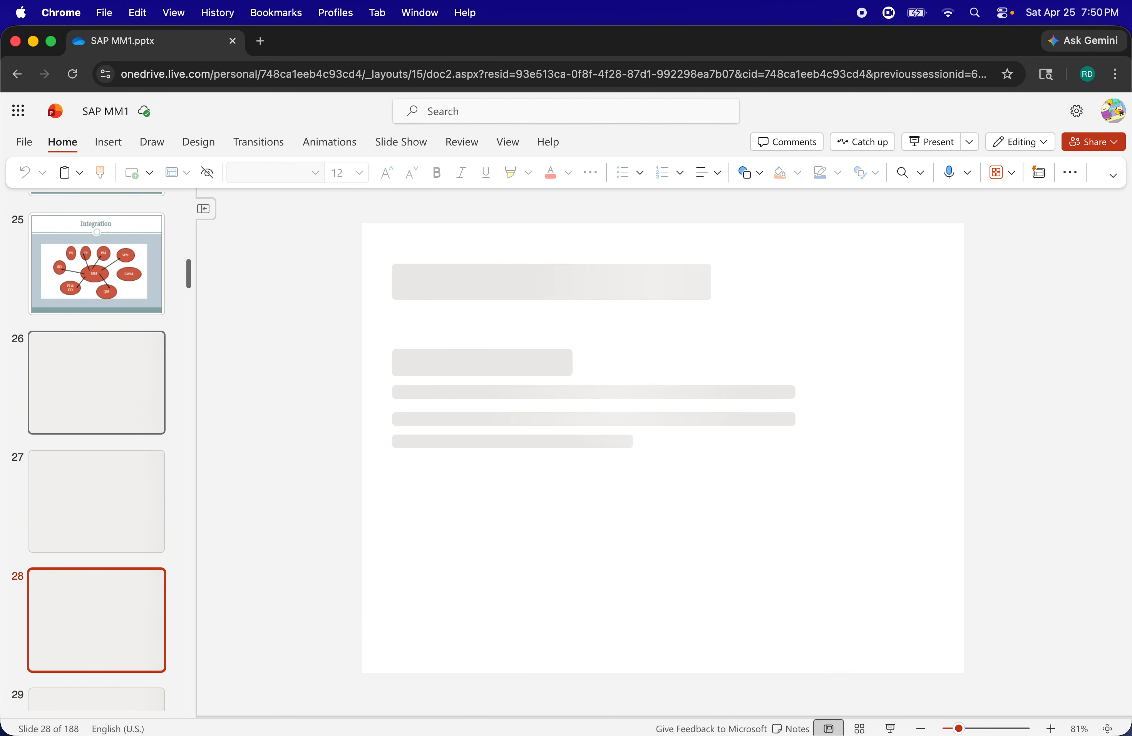
key(Down)
key(Down)
key(Down)
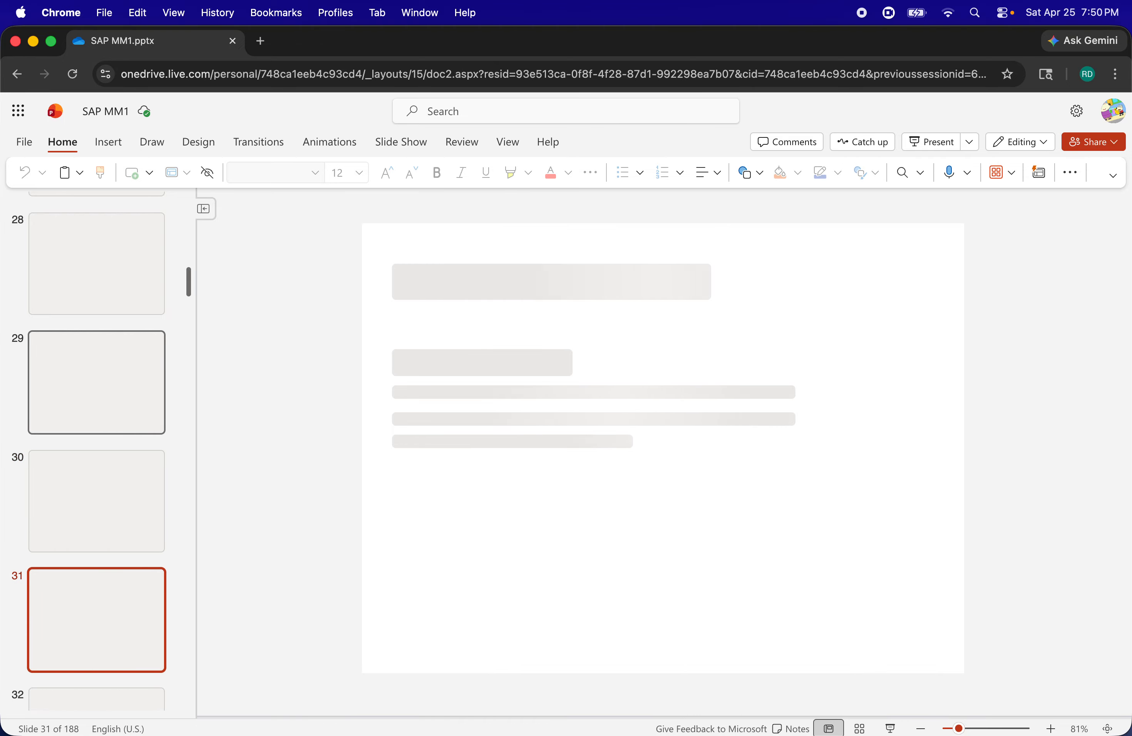
key(Up)
key(Up)
key(Up)
key(Down)
key(Down)
key(Down)
key(Down)
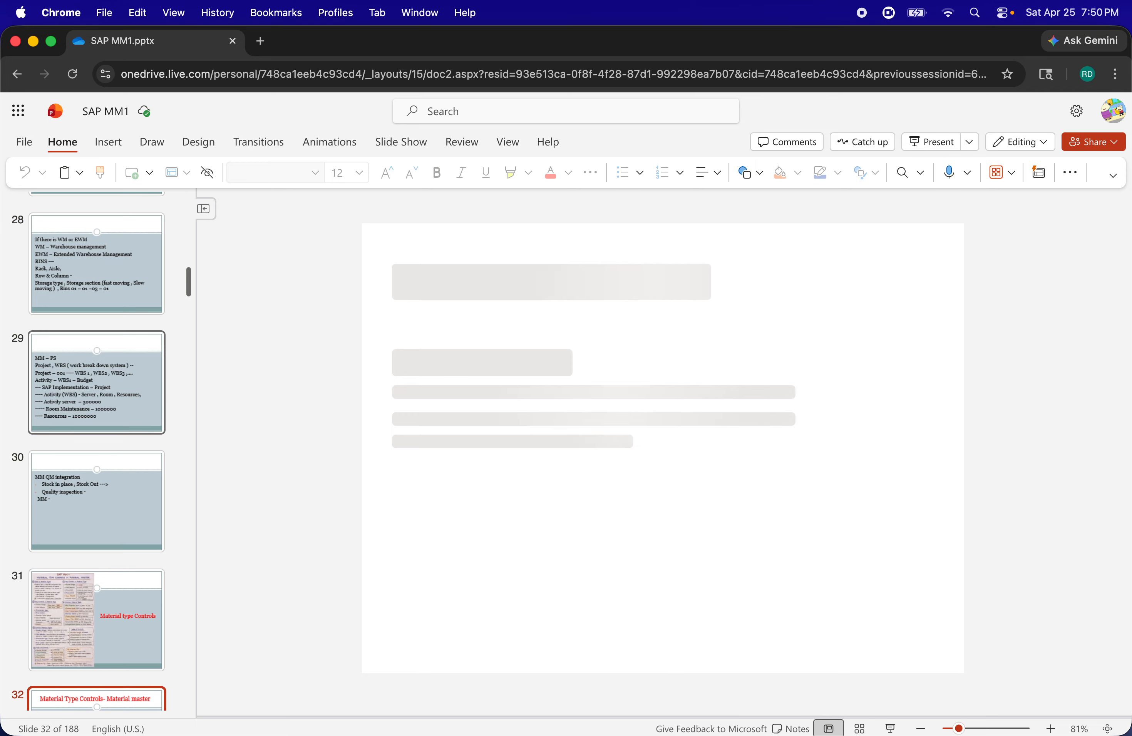
key(Down)
key(Down)
key(Down)
key(Down)
key(Down)
key(Down)
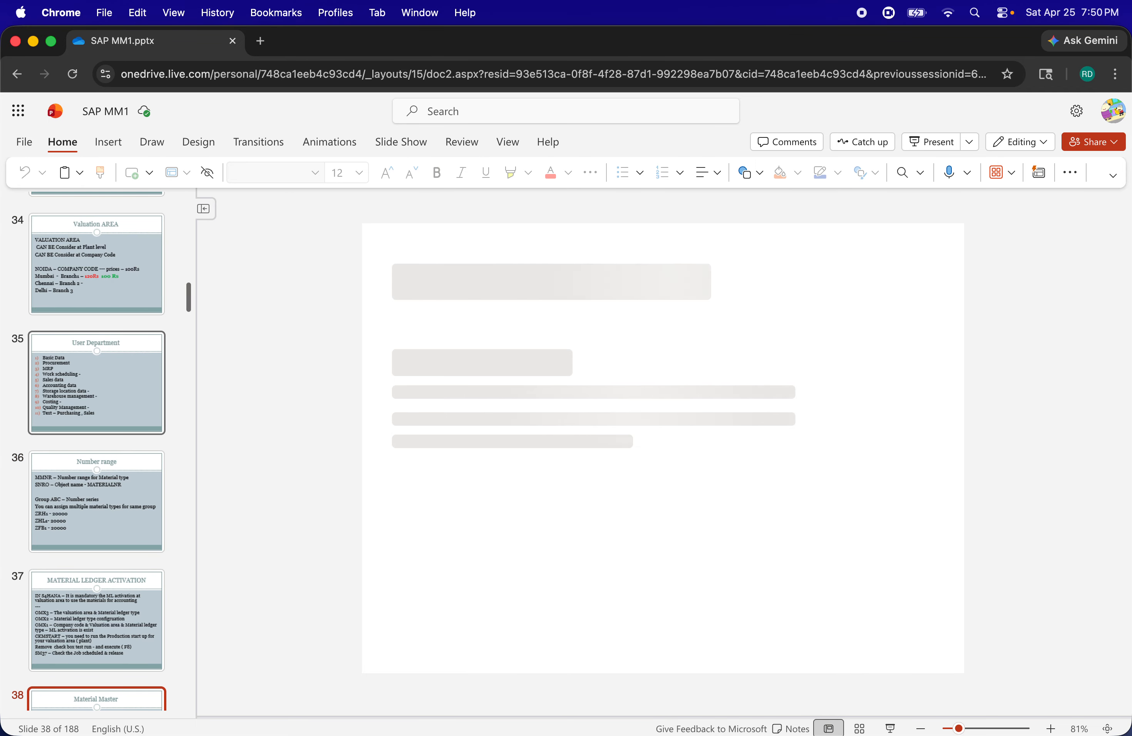
scroll(188, 410, down, 5)
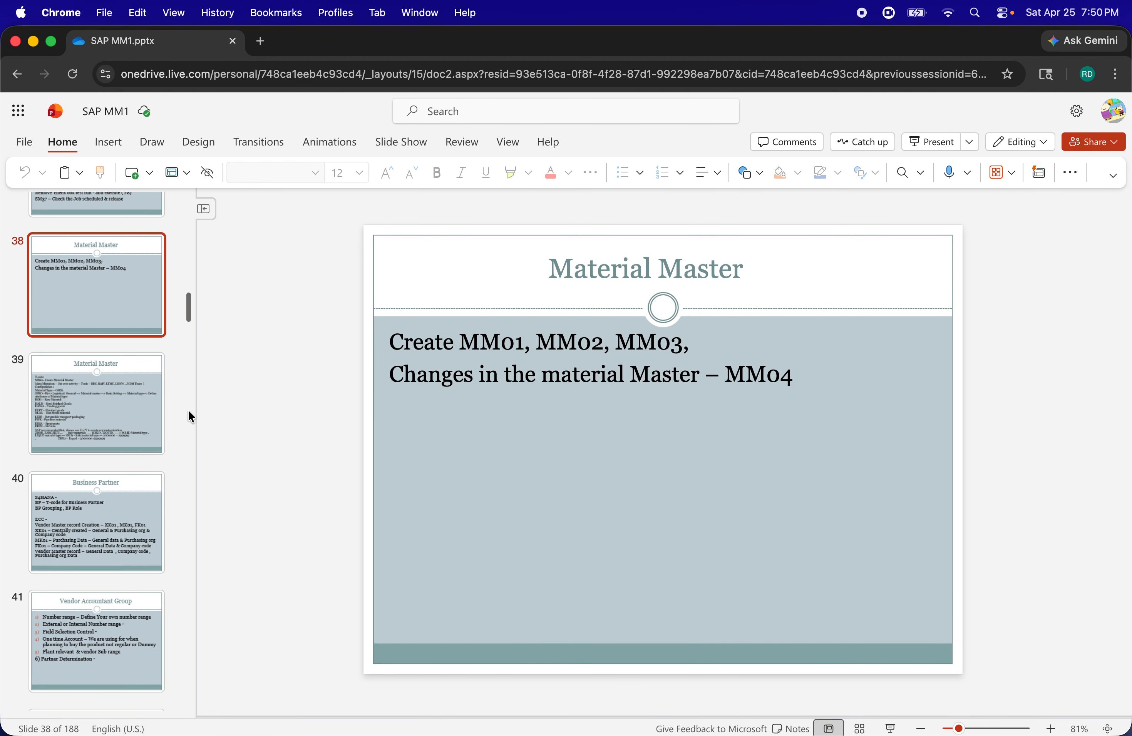
scroll(188, 411, down, 5)
click(124, 410)
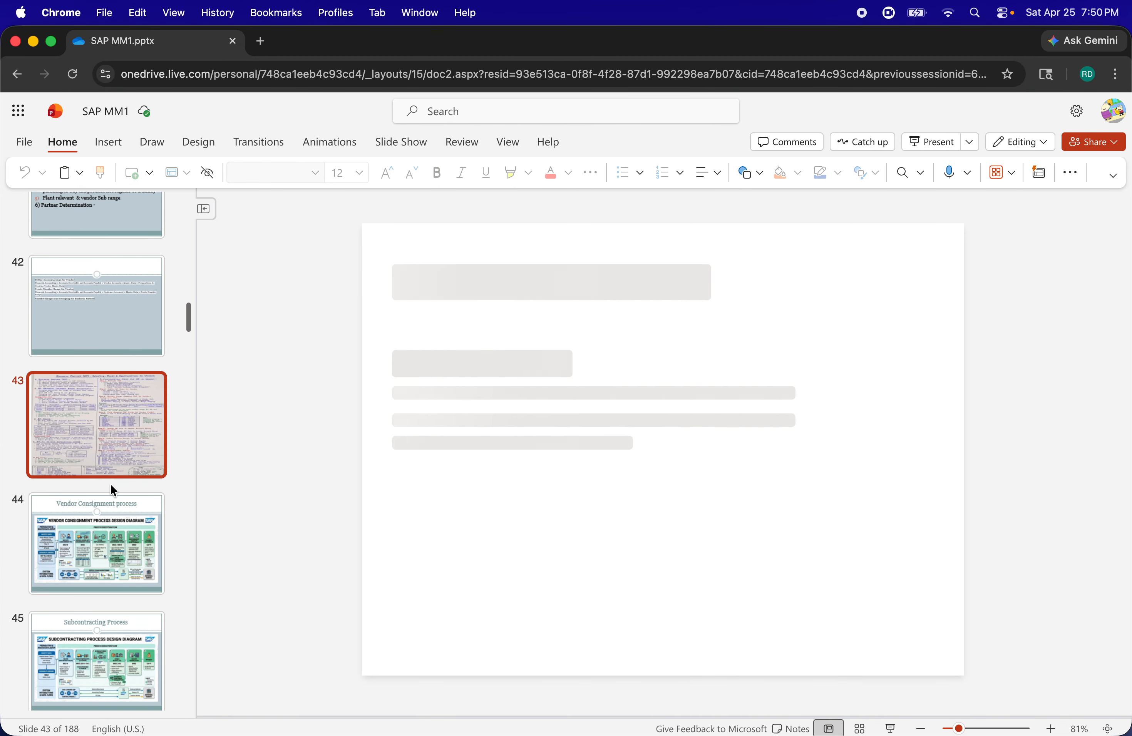
Insert a new slide between slide 42 and the handwritten business partner notes, and select the new slide
drag(111, 480, 79, 466)
right_click(99, 358)
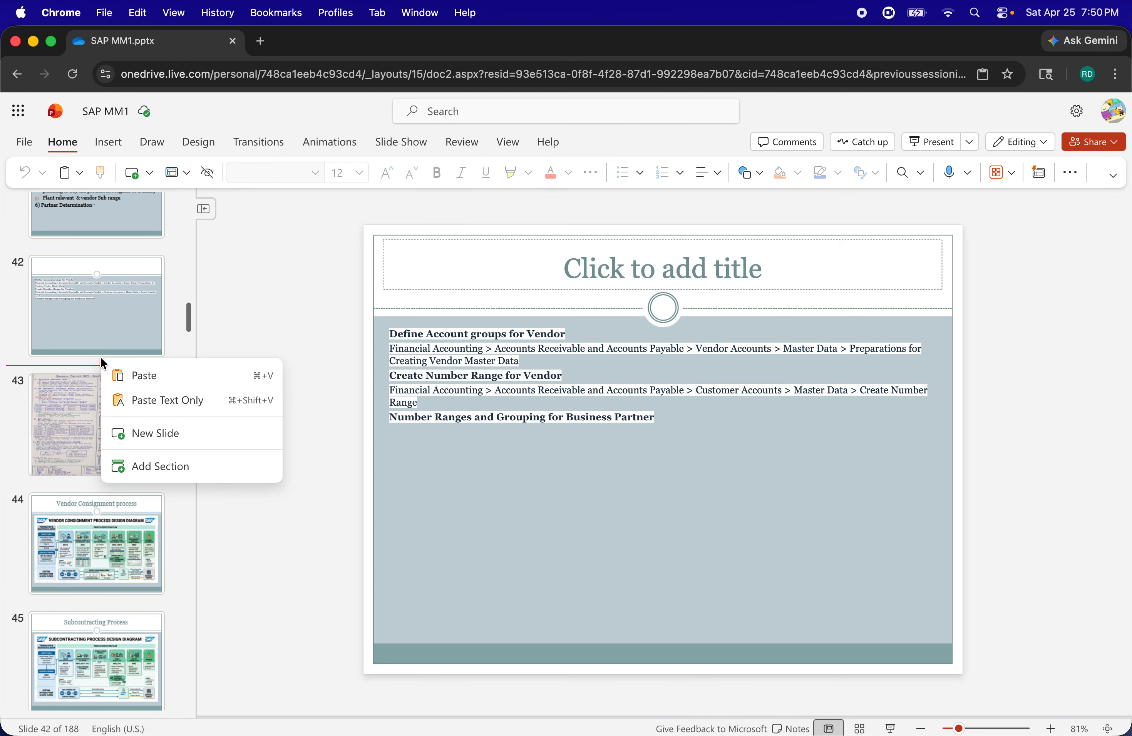
click(128, 433)
key(Down)
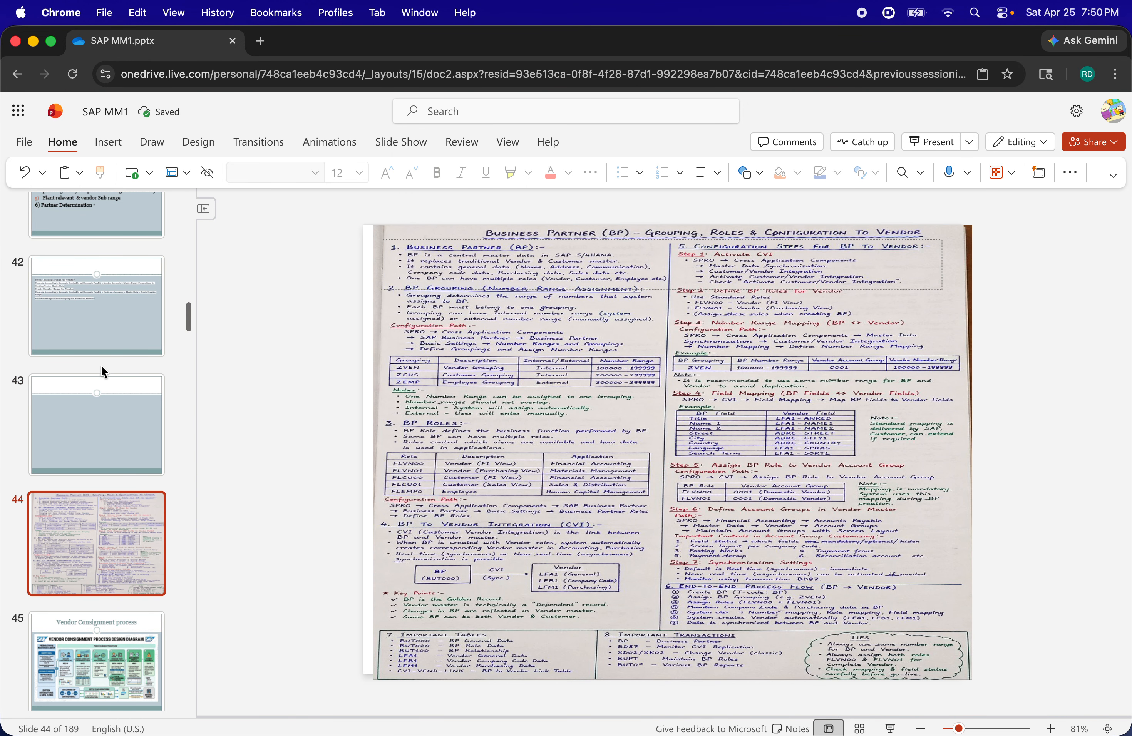
click(84, 410)
Remove the bullet from the new slide's body text and enter the lines "Vendor Account Group" and "Number Range -"
click(530, 337)
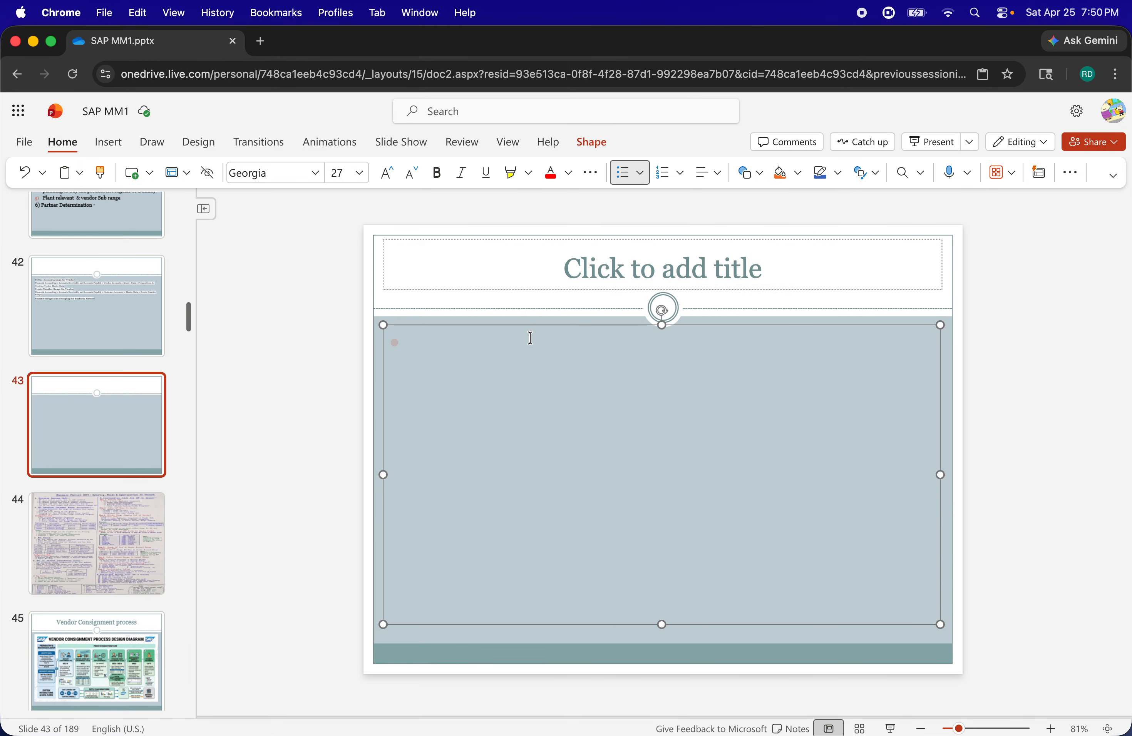
key(BackSpace)
text(Vendr)
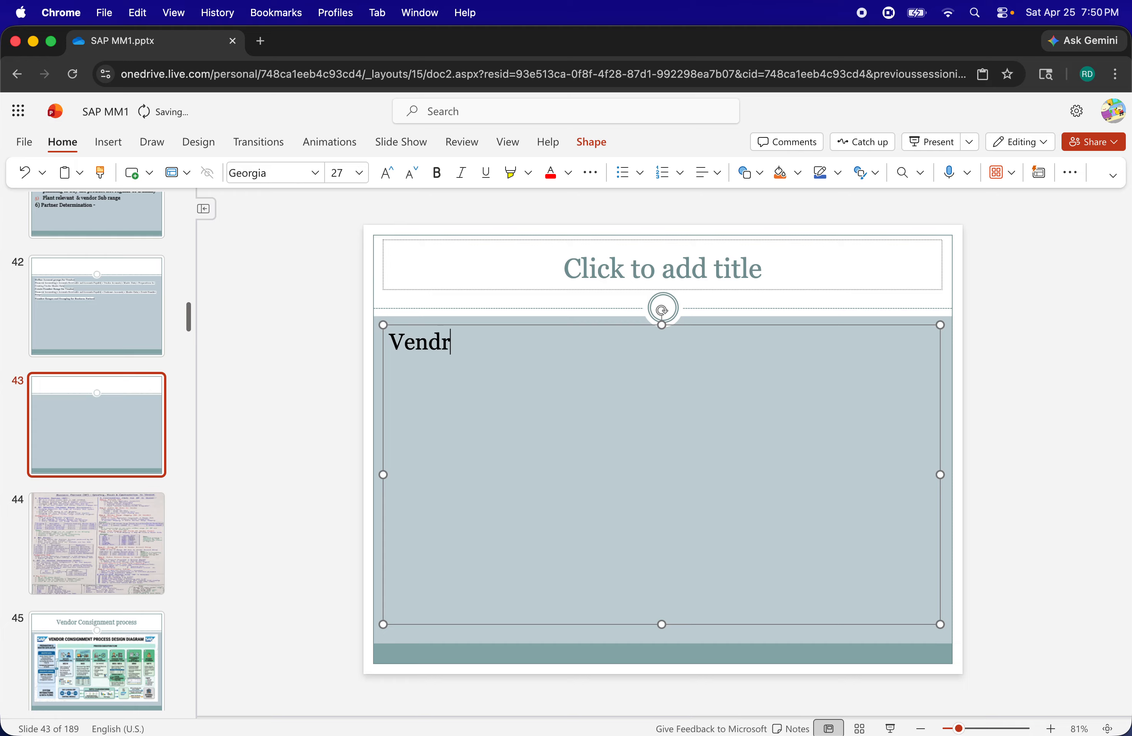
key(BackSpace)
text(or Account)
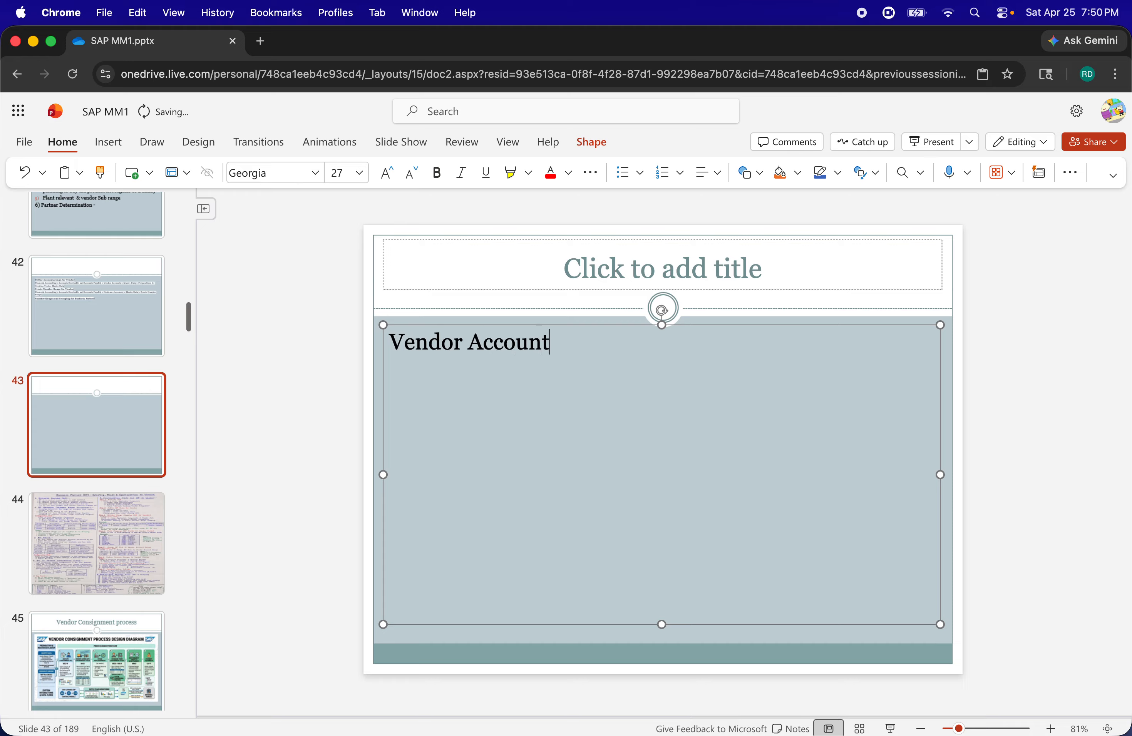
text( Group)
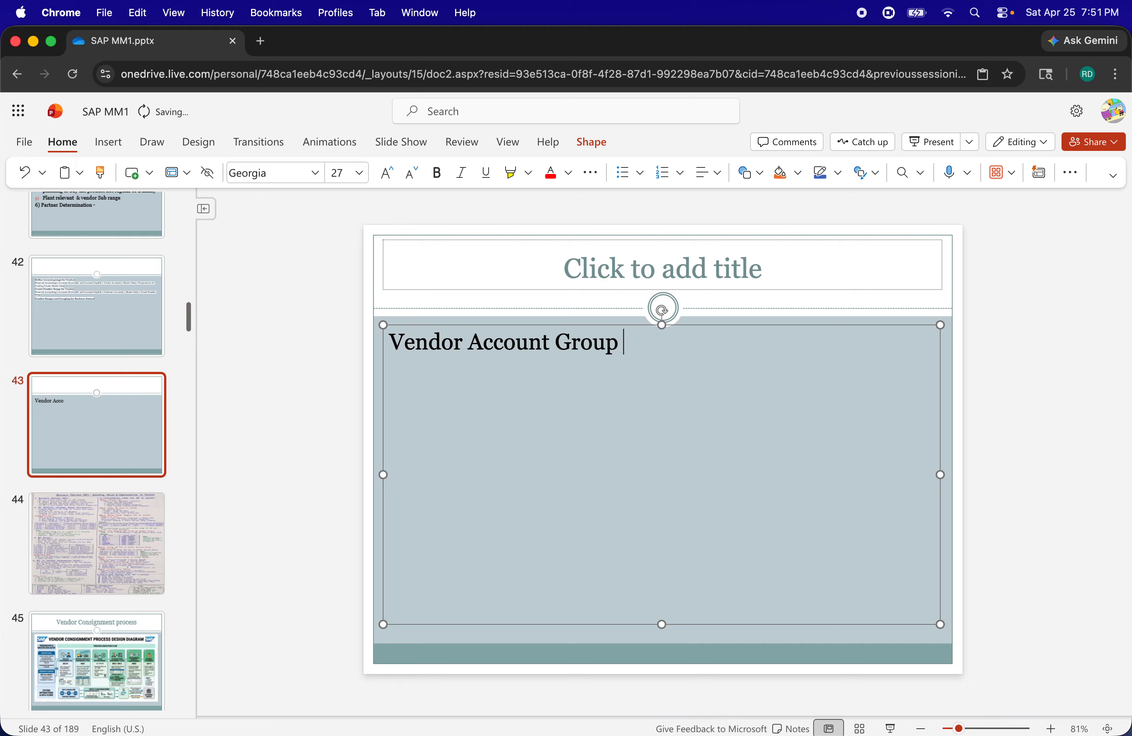
text(Numberr)
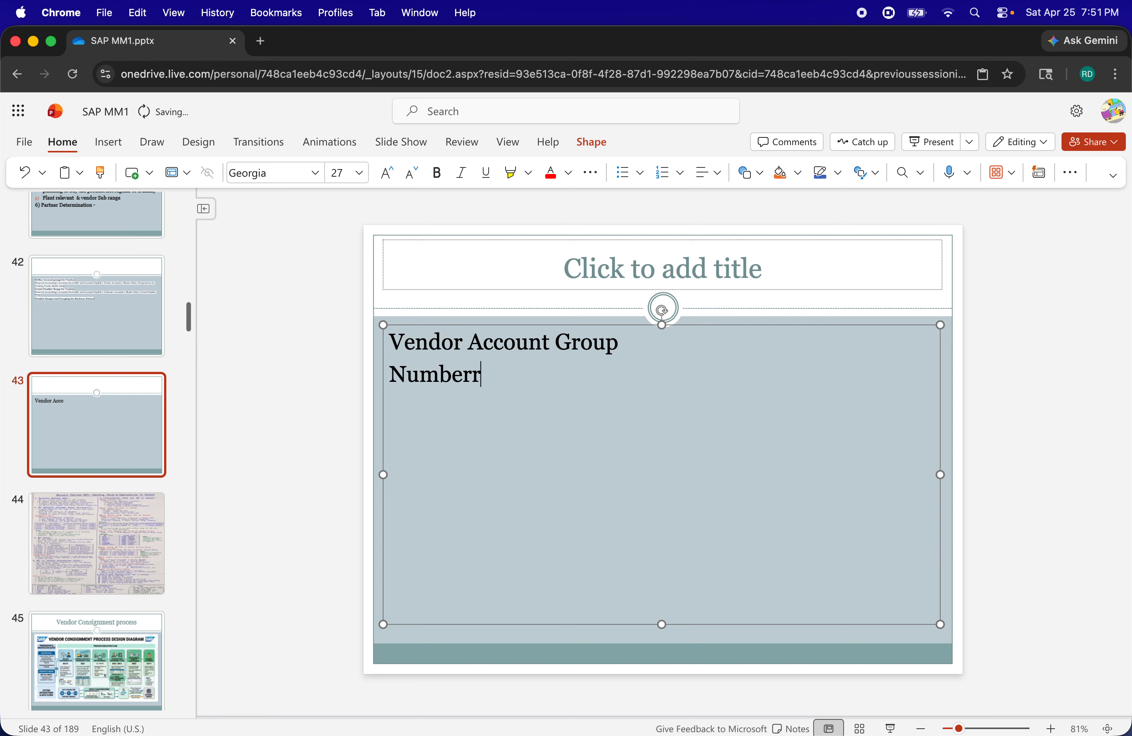
key(BackSpace)
text( Range)
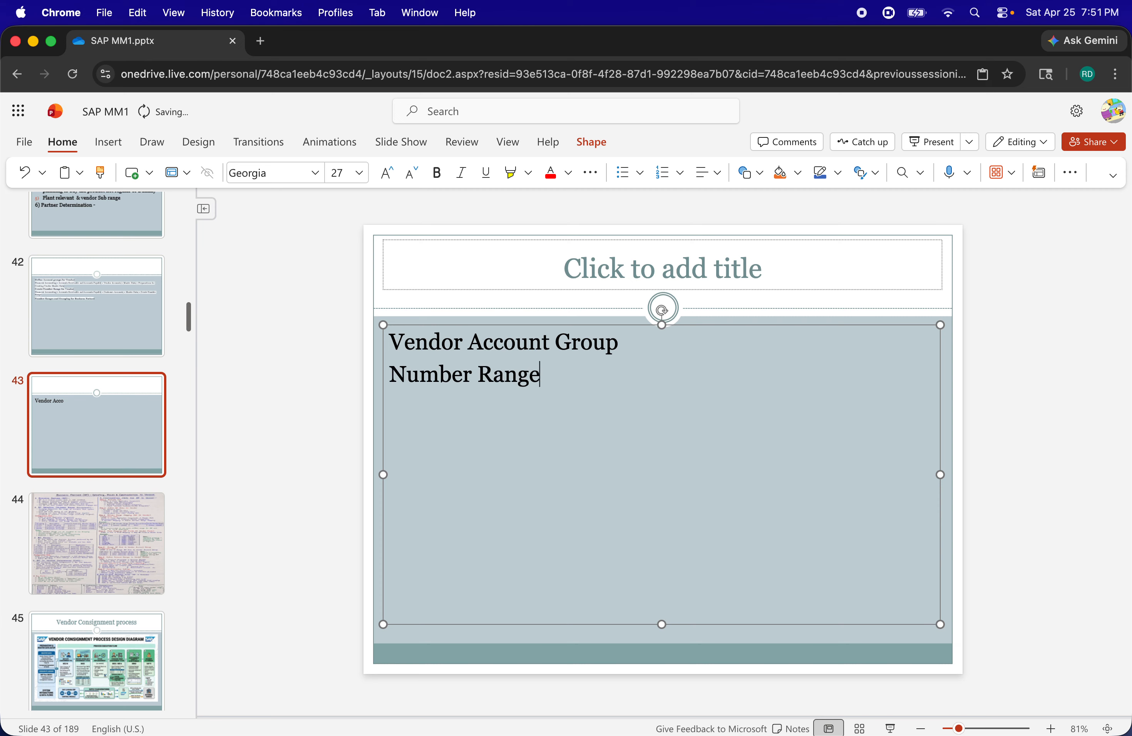
text( -)
Add the lines "BP -", "BP Role" and "BP Grouping" below "Number Range -" on slide 43
key(Return)
text(BP -)
key(Return)
text(BP ROl)
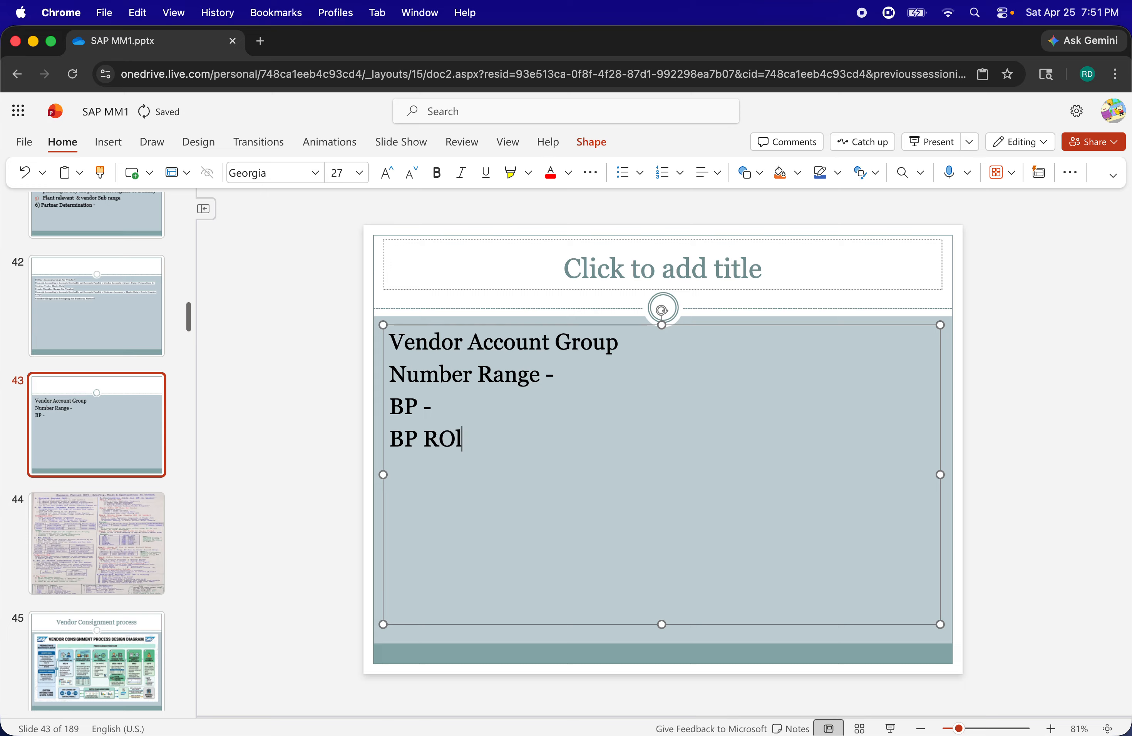
text(e)
key(BackSpace)
key(BackSpace)
key(BackSpace)
text(ole)
key(Return)
text(BP Gro)
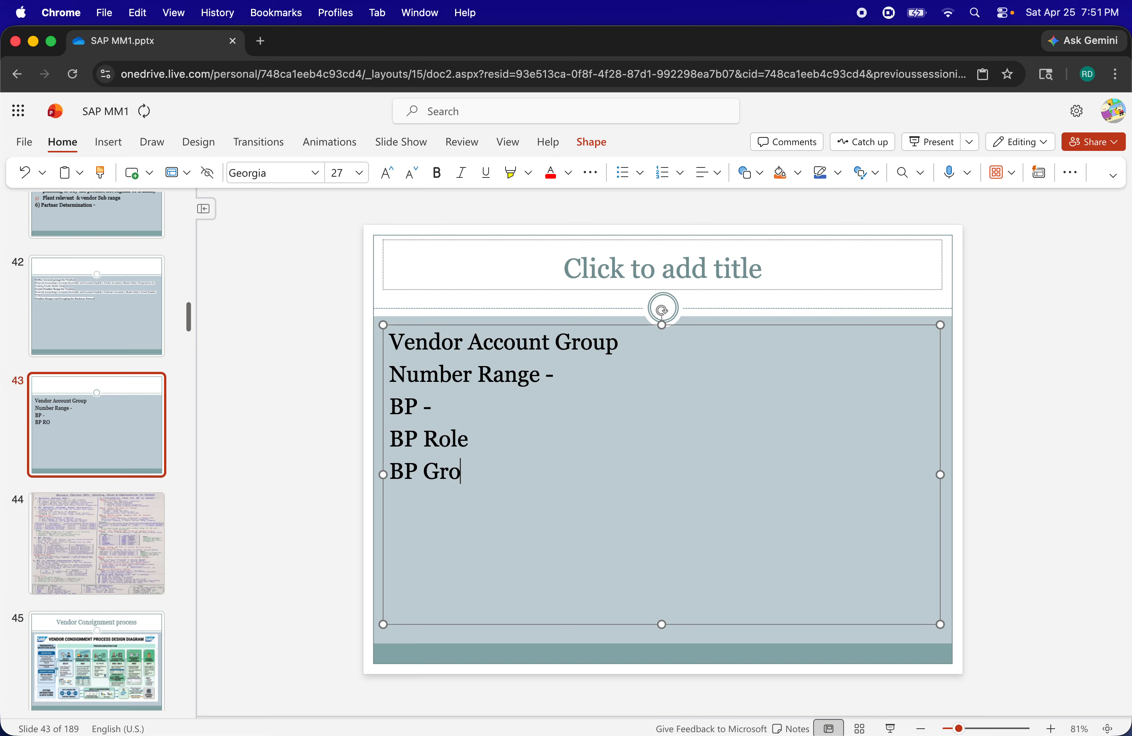
text(upion)
text(ng)
Change the first line of slide 43 to "Vendor Accounting Group"
click(567, 381)
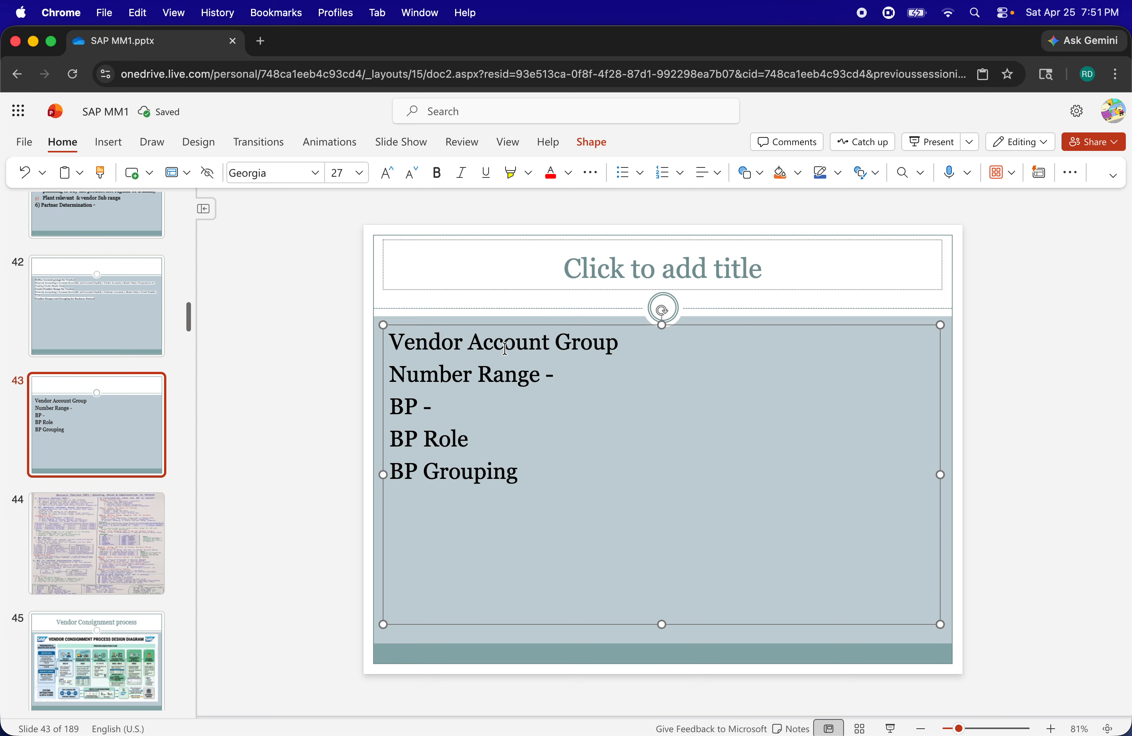
drag(623, 345, 399, 353)
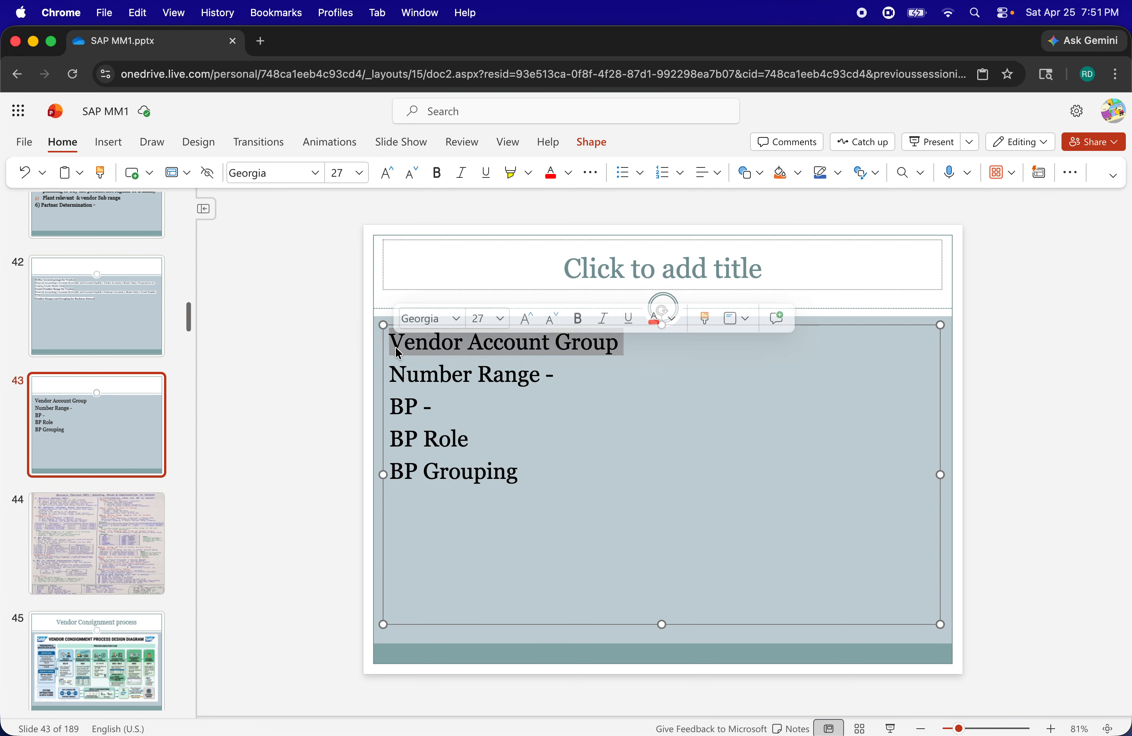
click(548, 349)
text(ing)
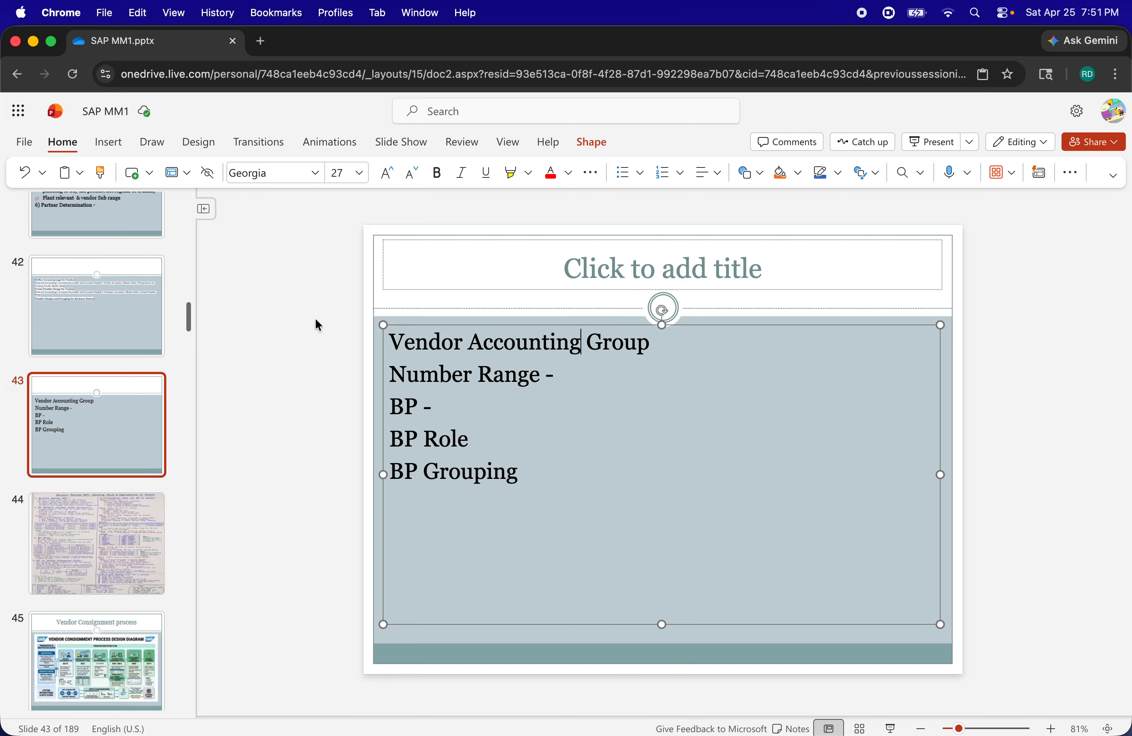
View the Material Master, Business Partner and Vendor Accountant Group slides, numbers 39 to 41
scroll(134, 298, up, 5)
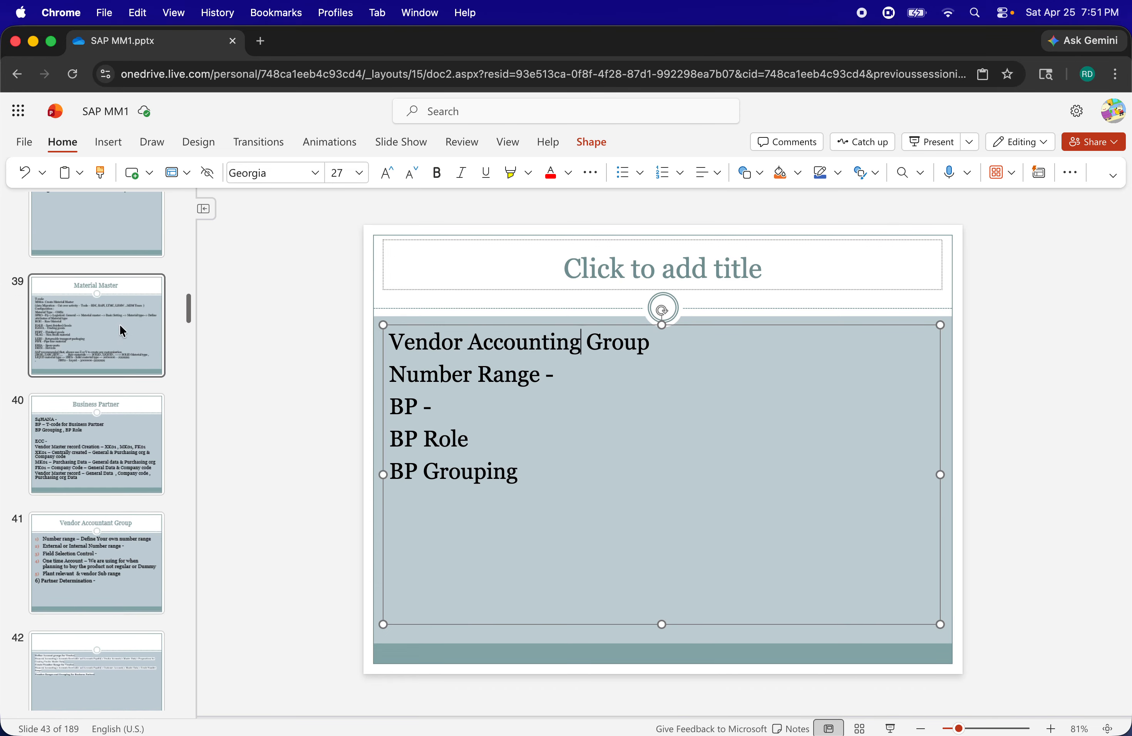
click(123, 331)
click(66, 463)
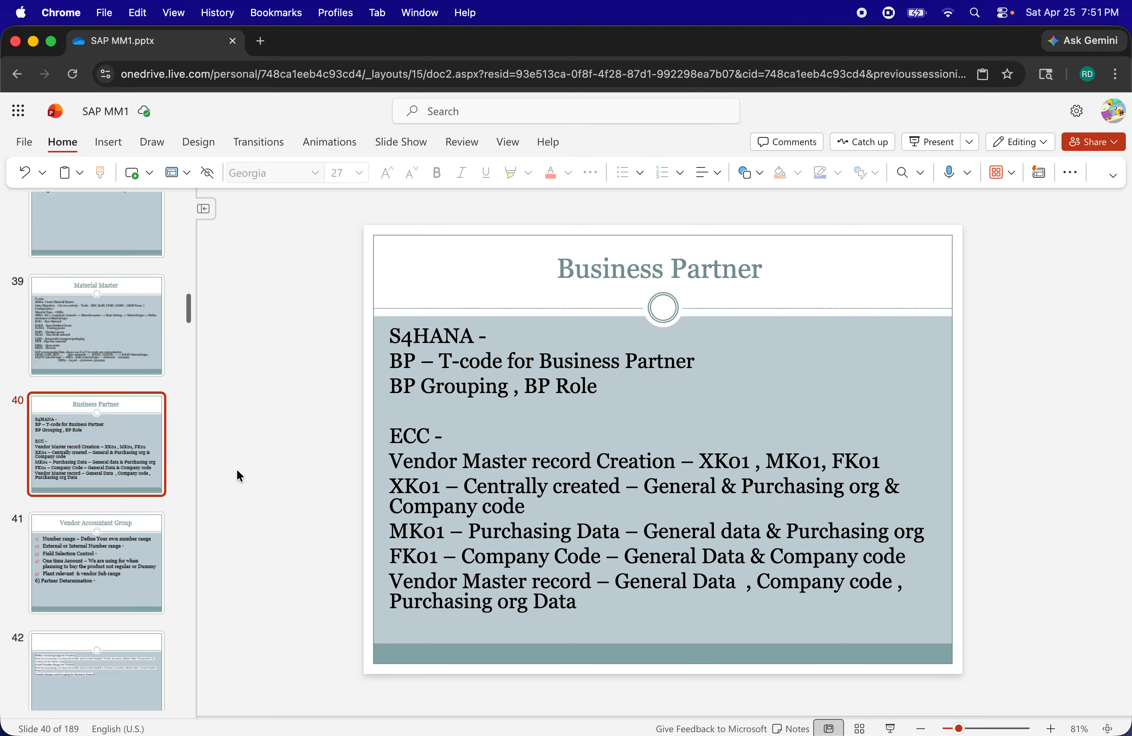
click(127, 547)
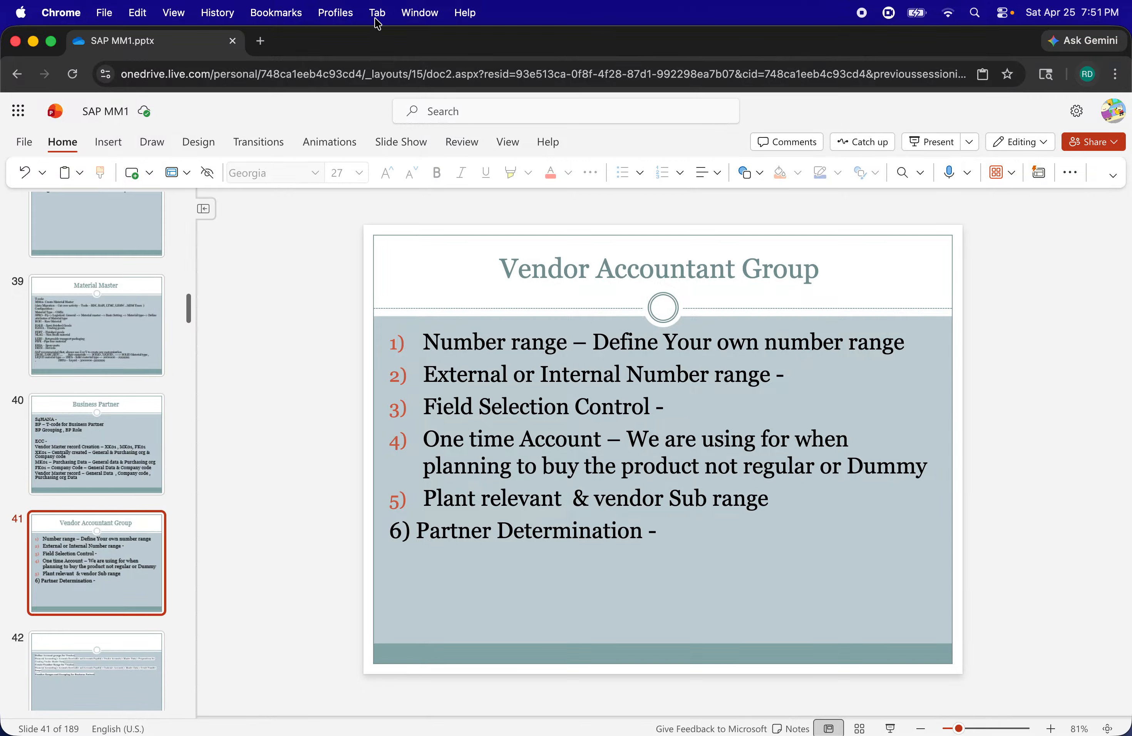
Open a new browser tab, switch to WhatsApp and open the Google Meet link shared in the chat
click(260, 41)
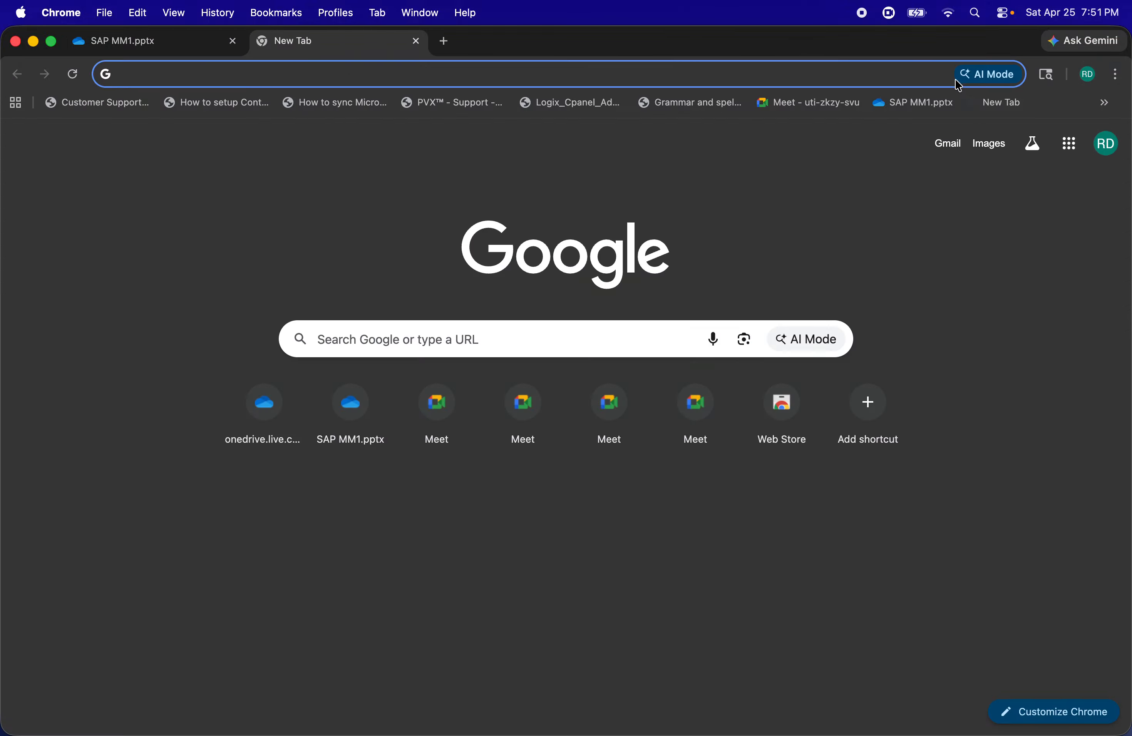
click(1088, 77)
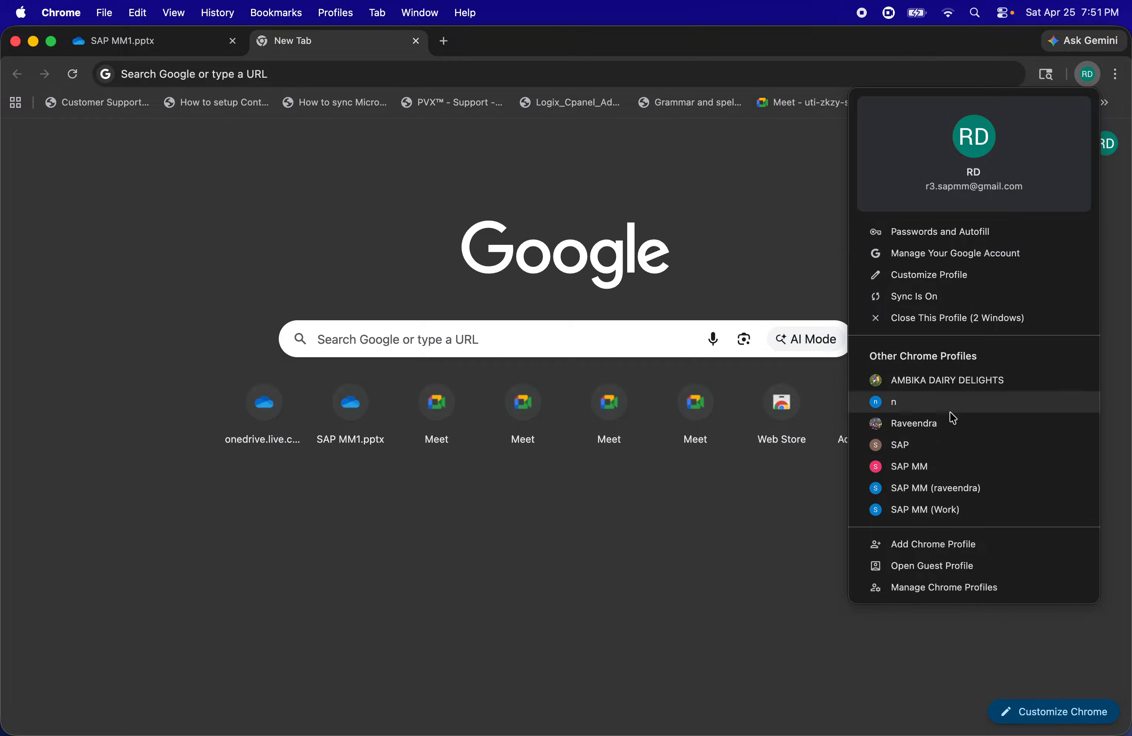
key(super+Tab)
key(Tab)
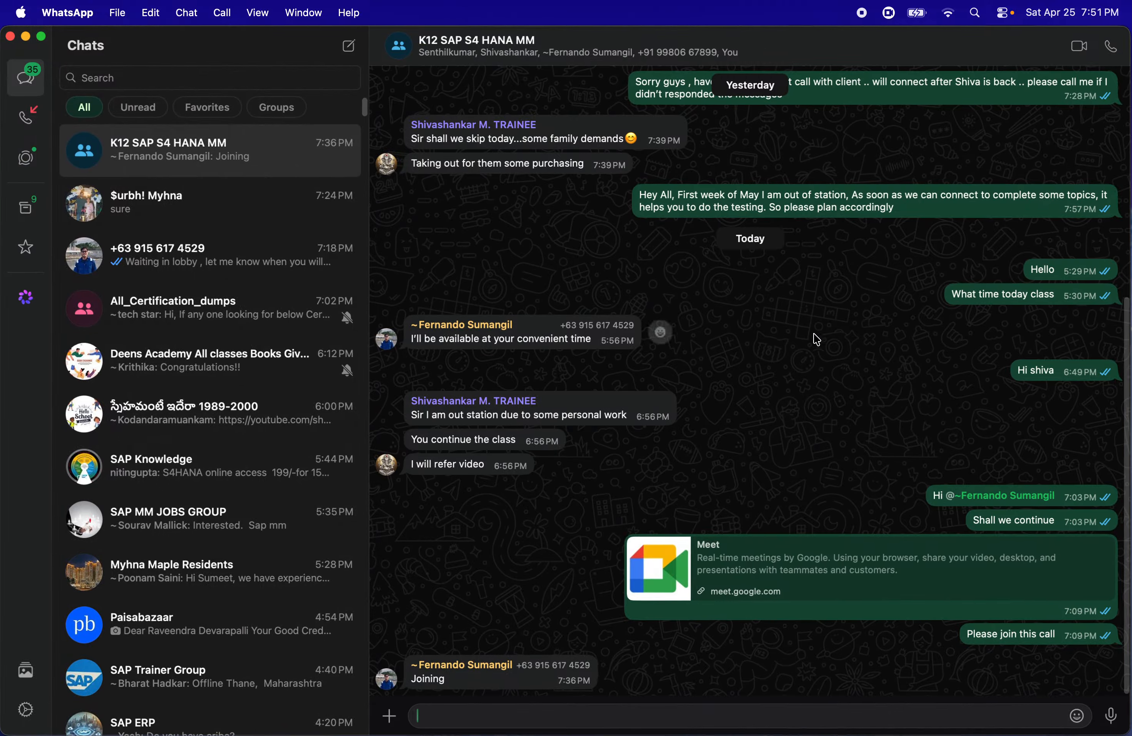
click(717, 590)
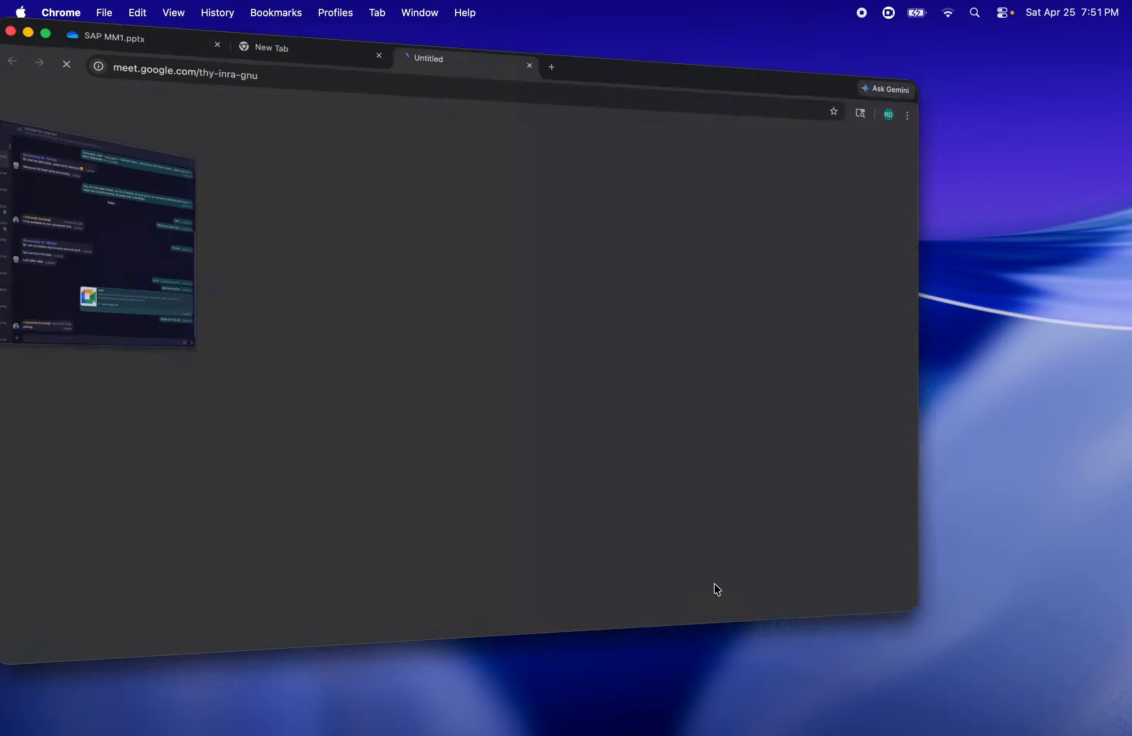
Join the Google Meet call with the camera turned off
click(357, 543)
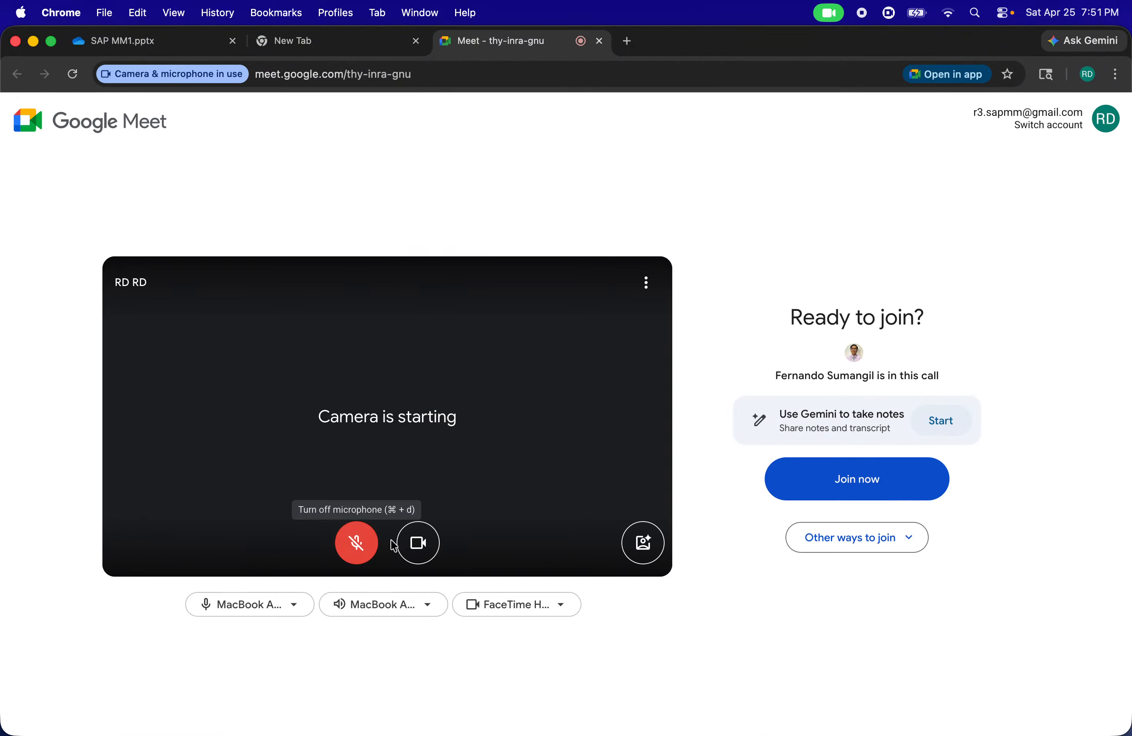
click(418, 543)
click(802, 486)
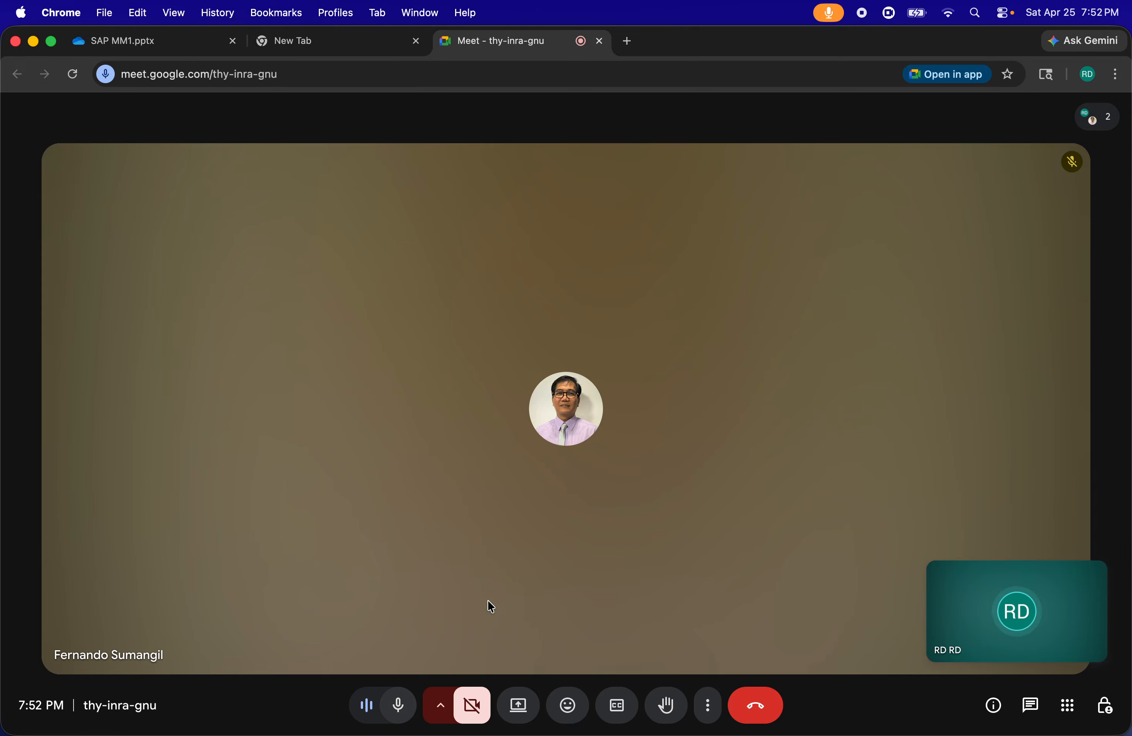
Present the entire screen to the Google Meet call without system audio
click(524, 705)
click(689, 165)
click(470, 273)
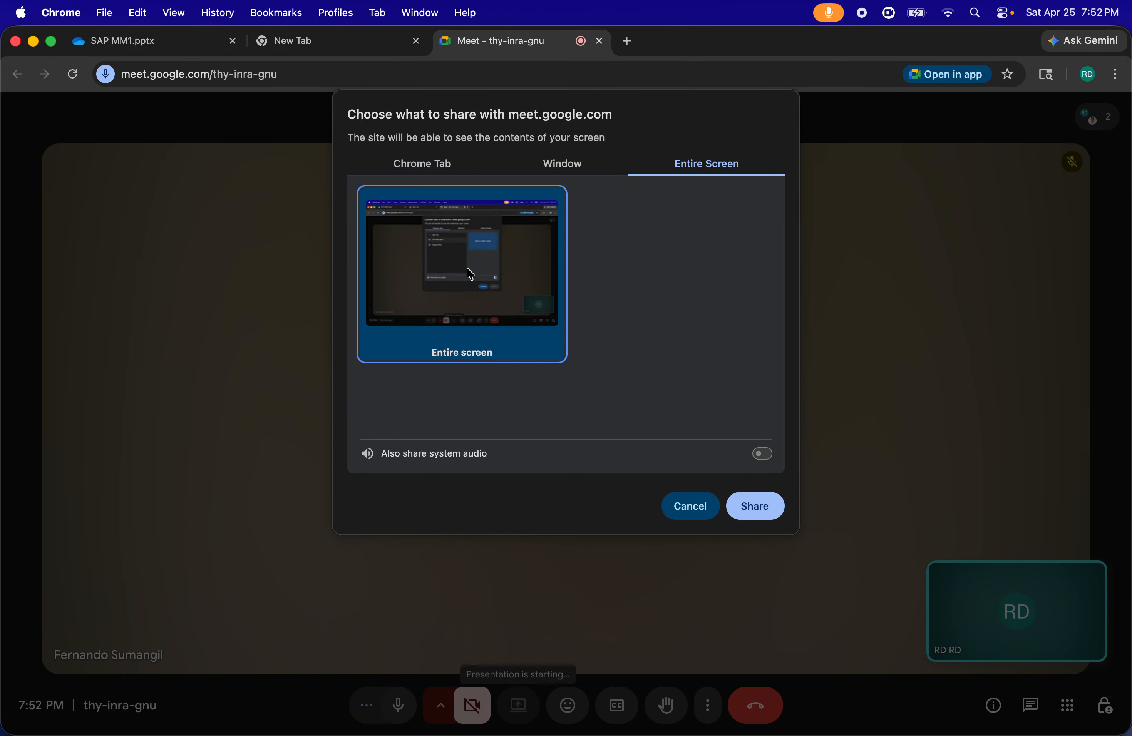
click(749, 505)
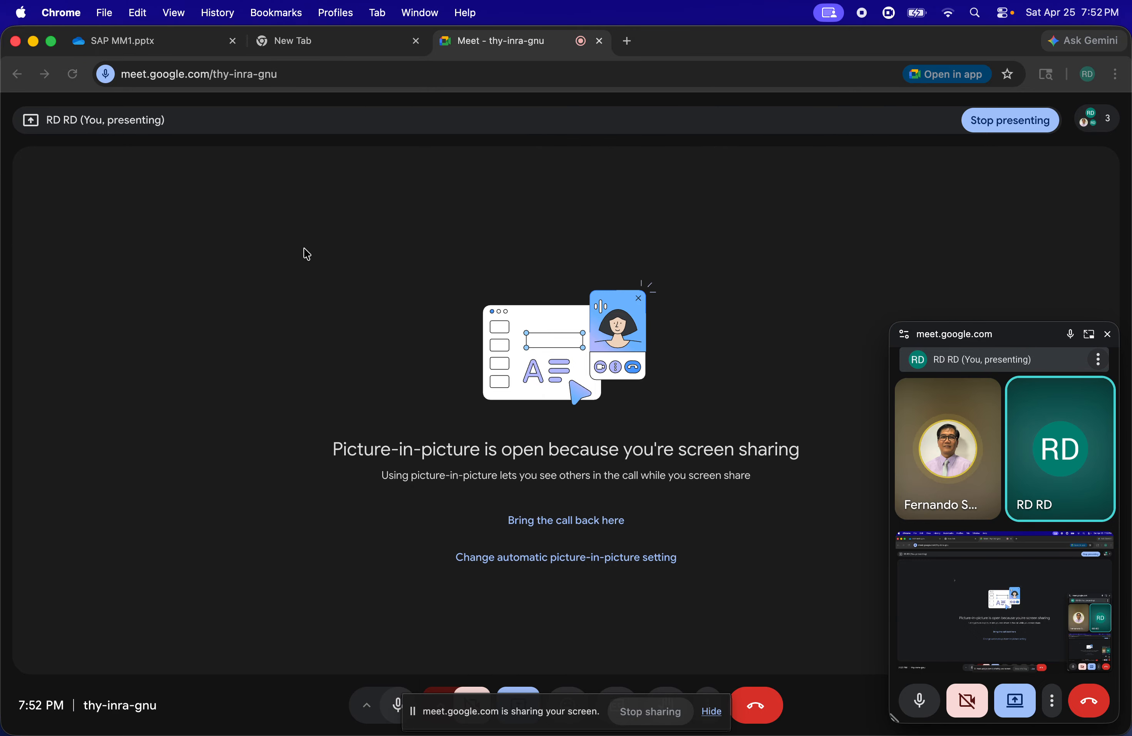
Return to the SAP MM1 presentation and show slide 42 with the vendor account group and number range paths
click(165, 45)
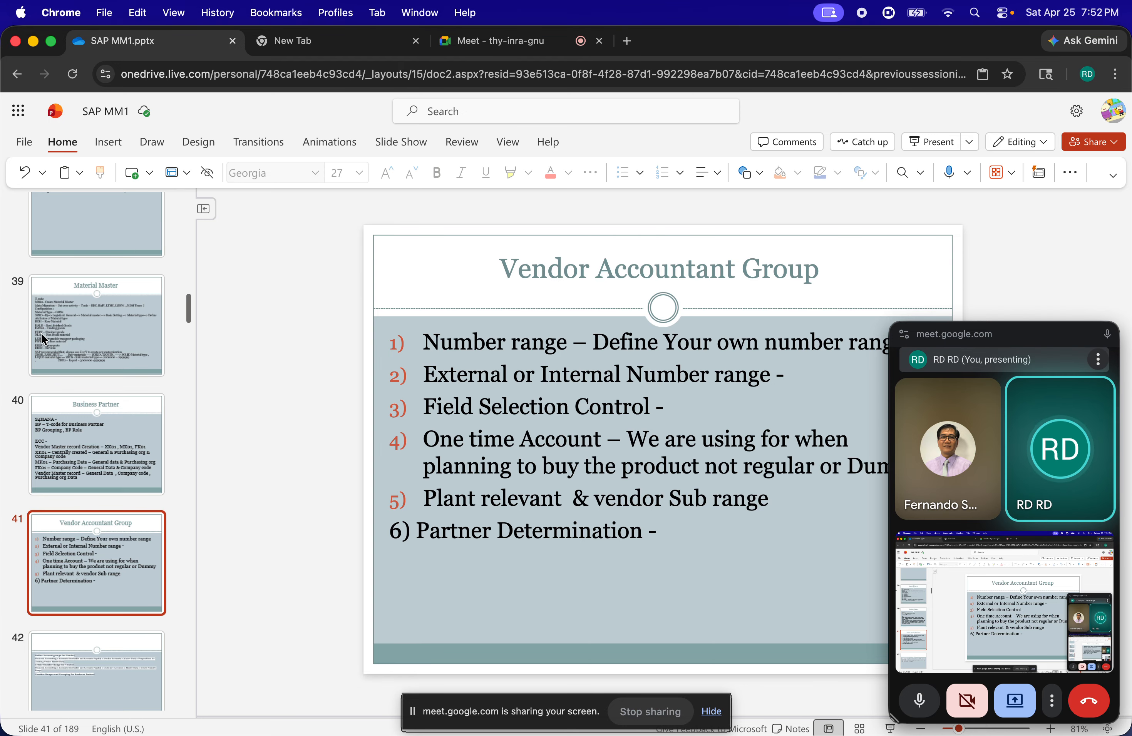
click(52, 679)
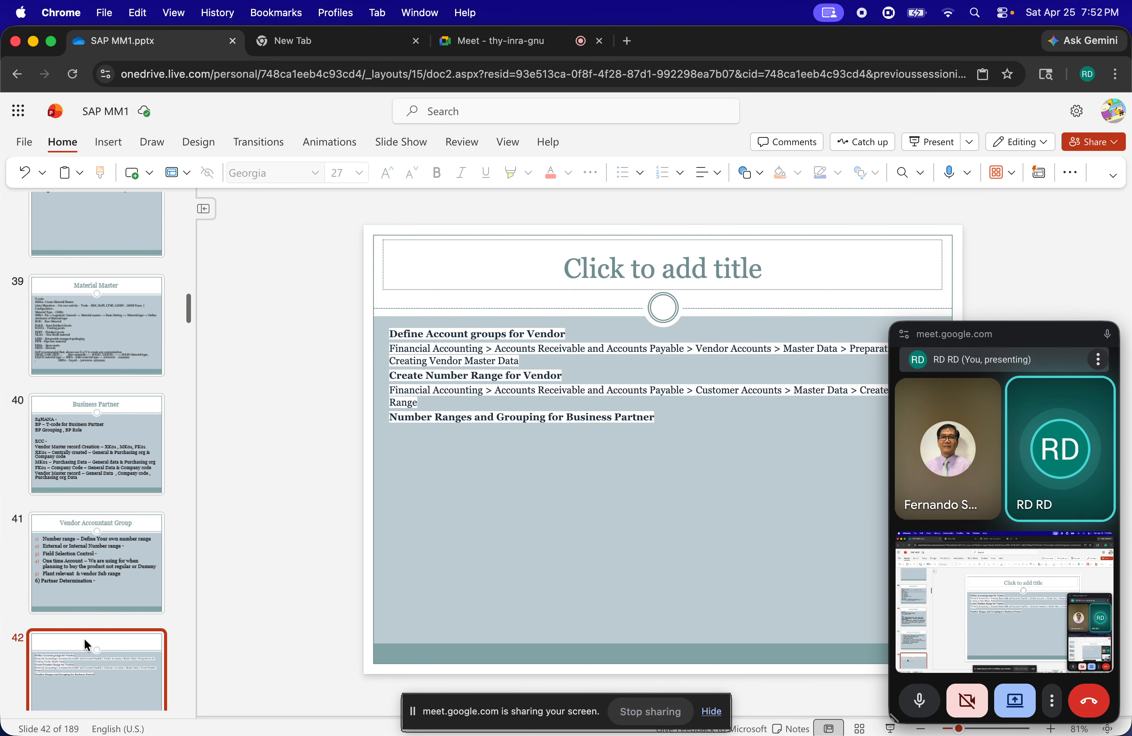
scroll(81, 617, down, 5)
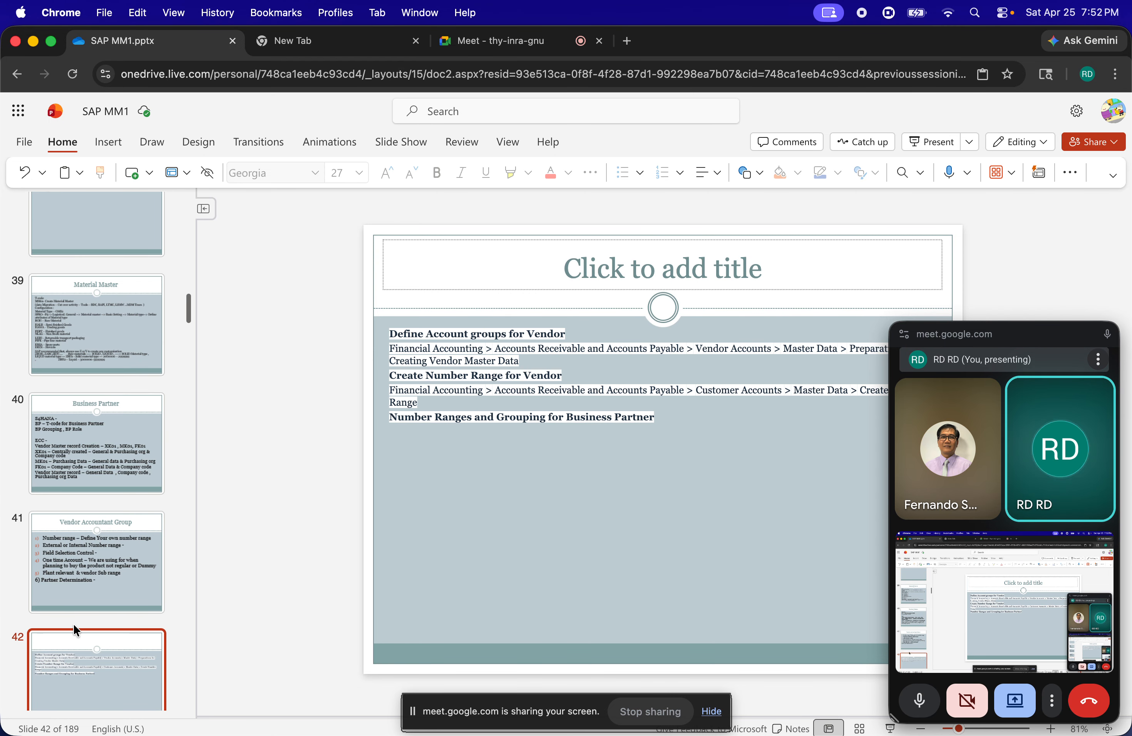
On slide 43, extend the BP Grouping line with "– BP Number range"
click(96, 590)
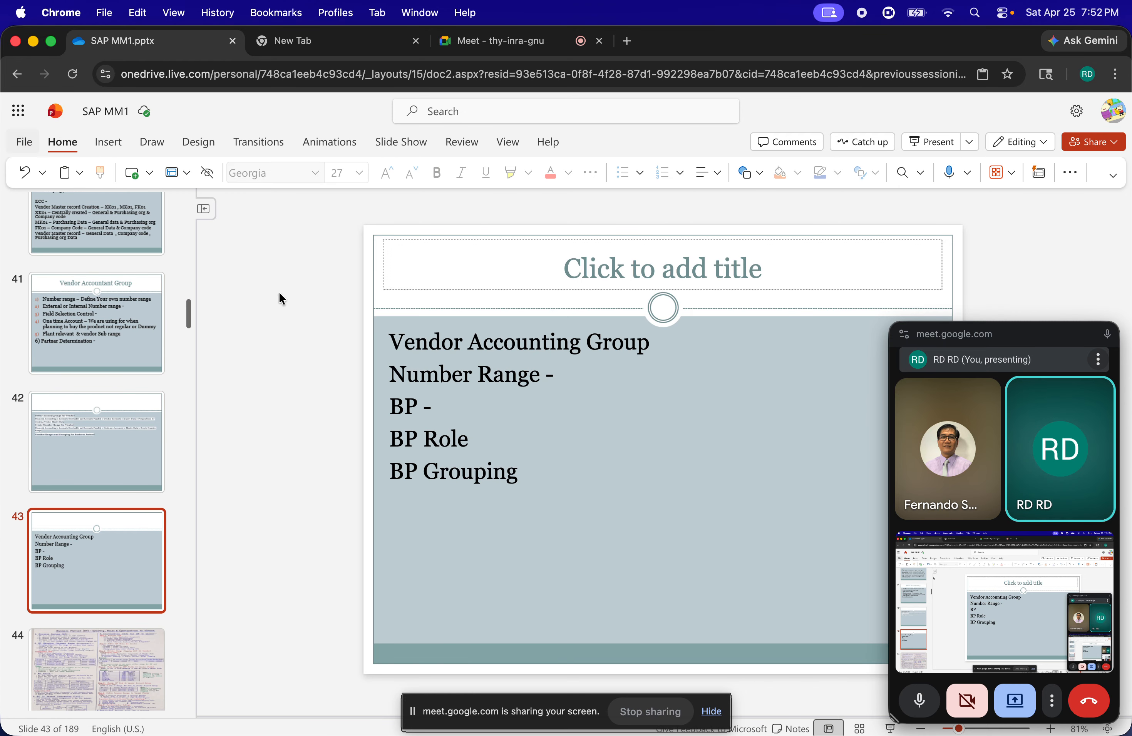
click(445, 343)
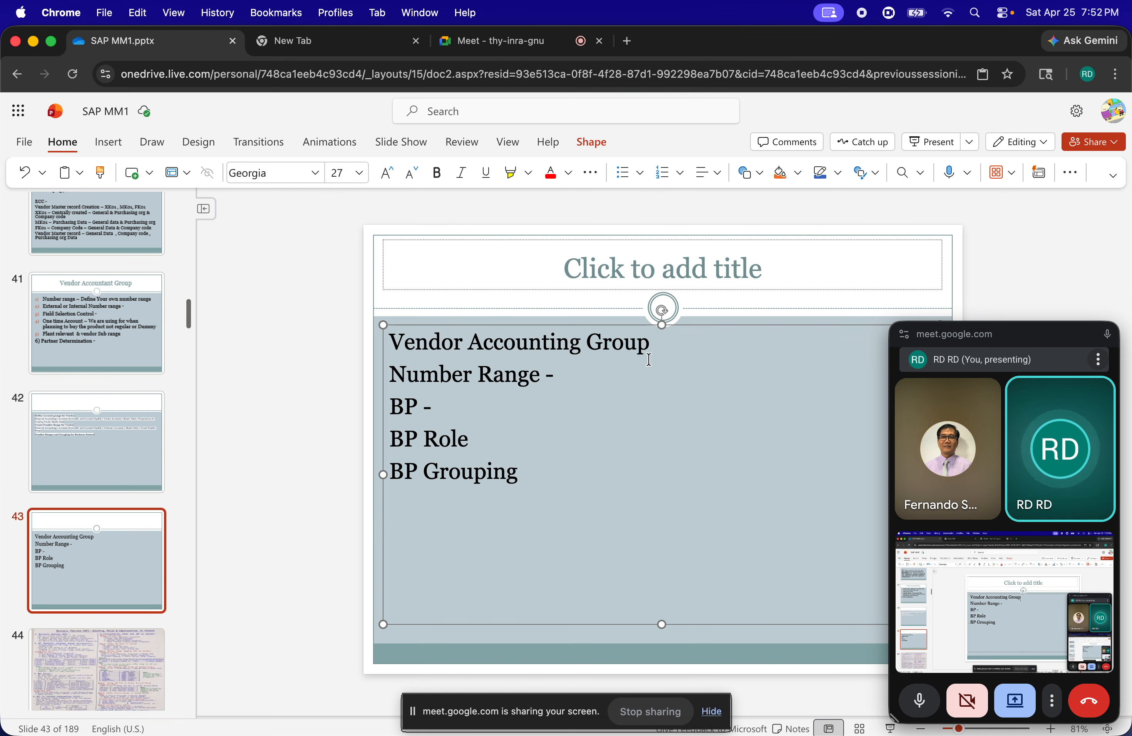
click(481, 410)
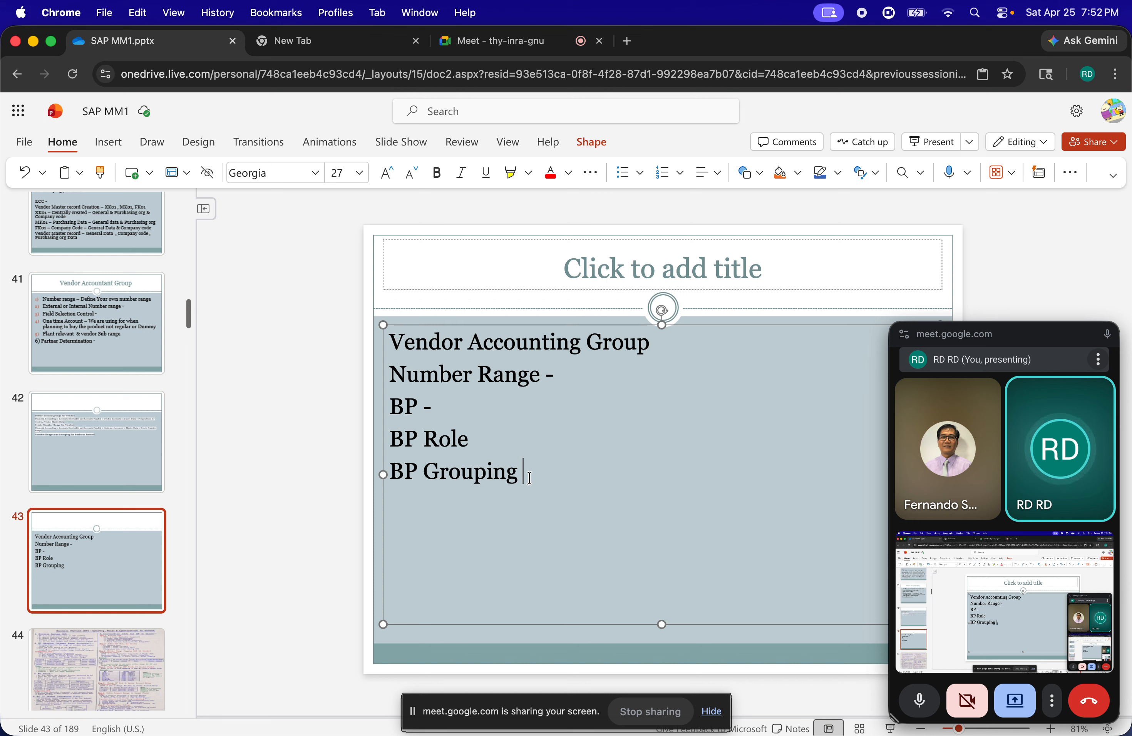
text(- BP Number r)
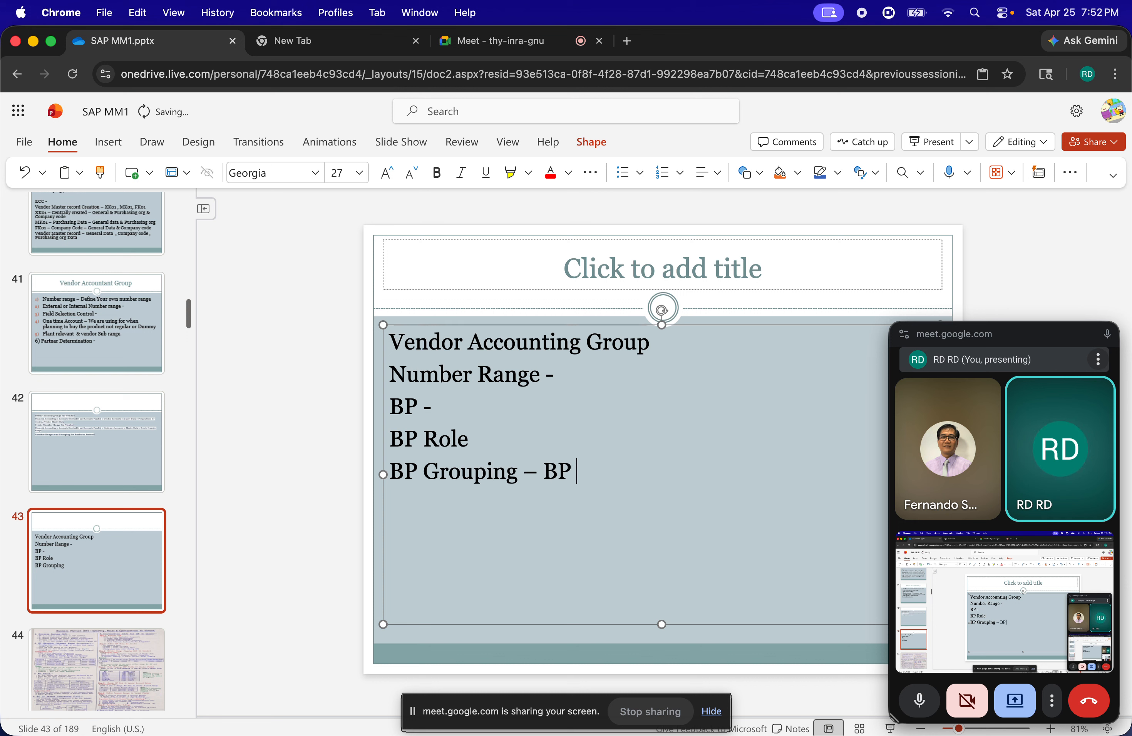
text(ange )
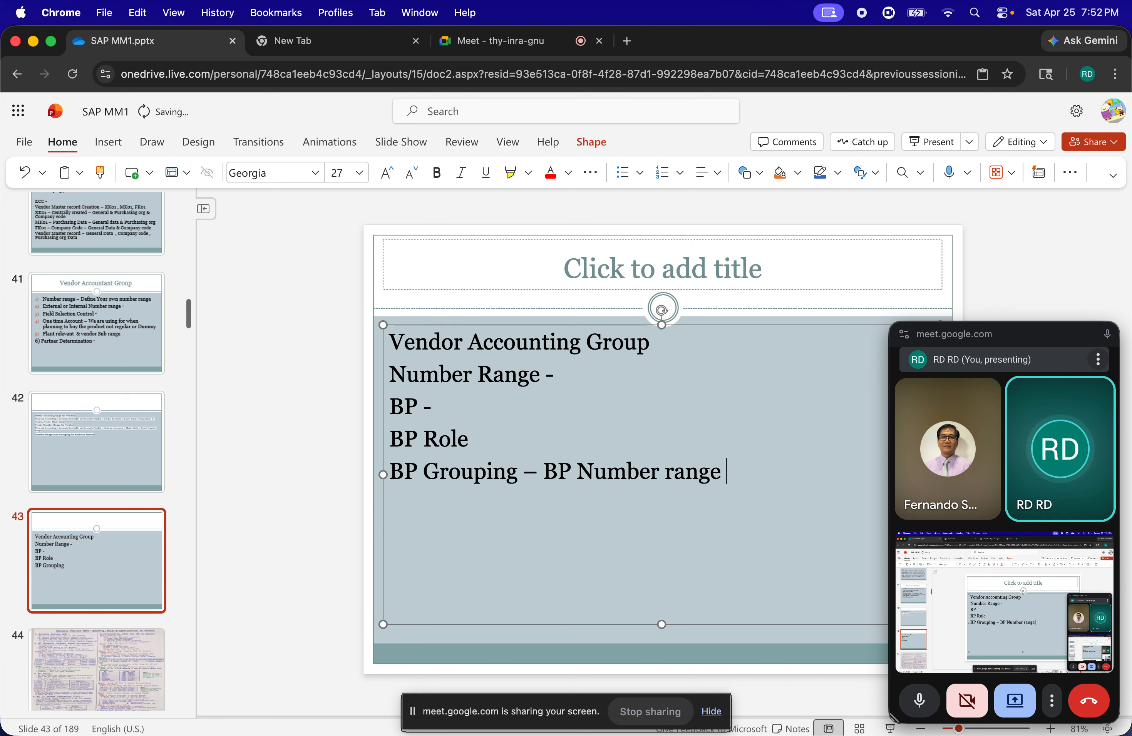
text(BP)
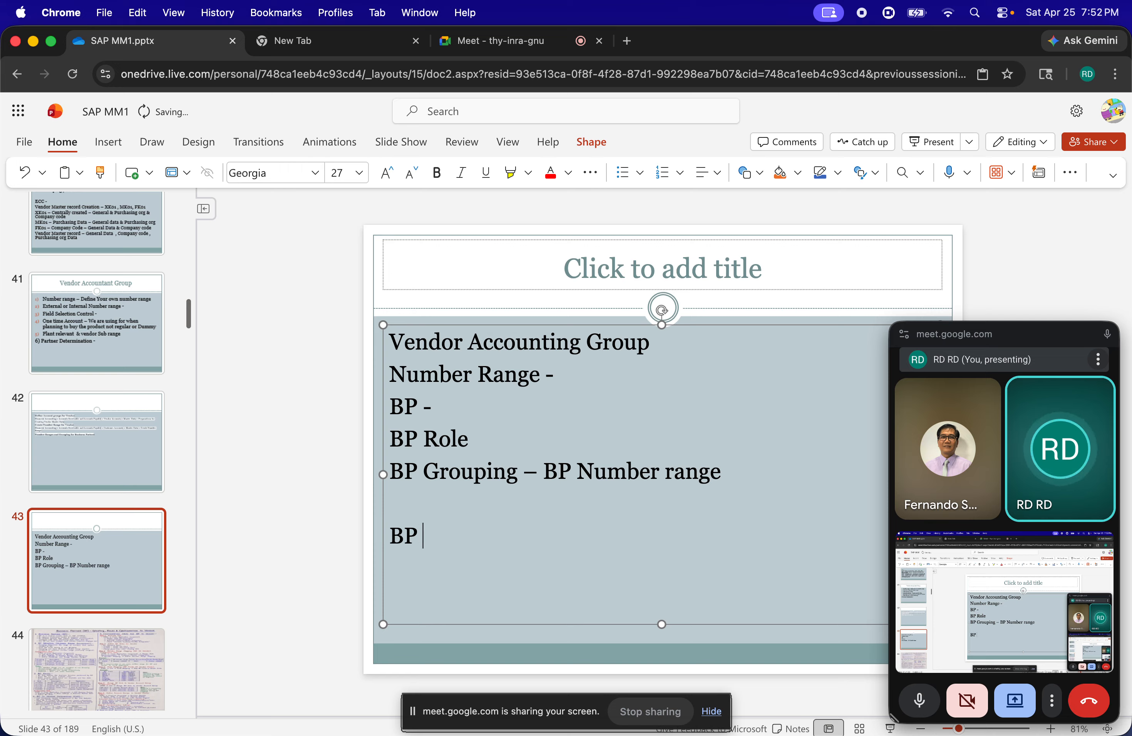
text( Number)
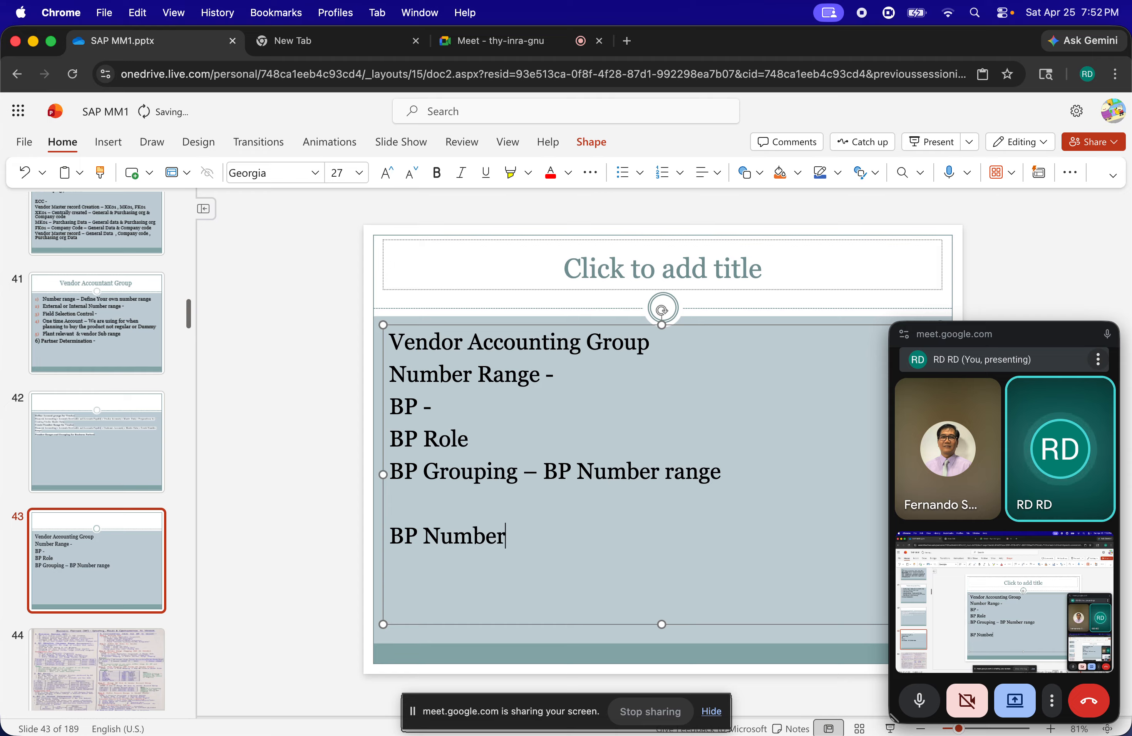
text( - 1000)
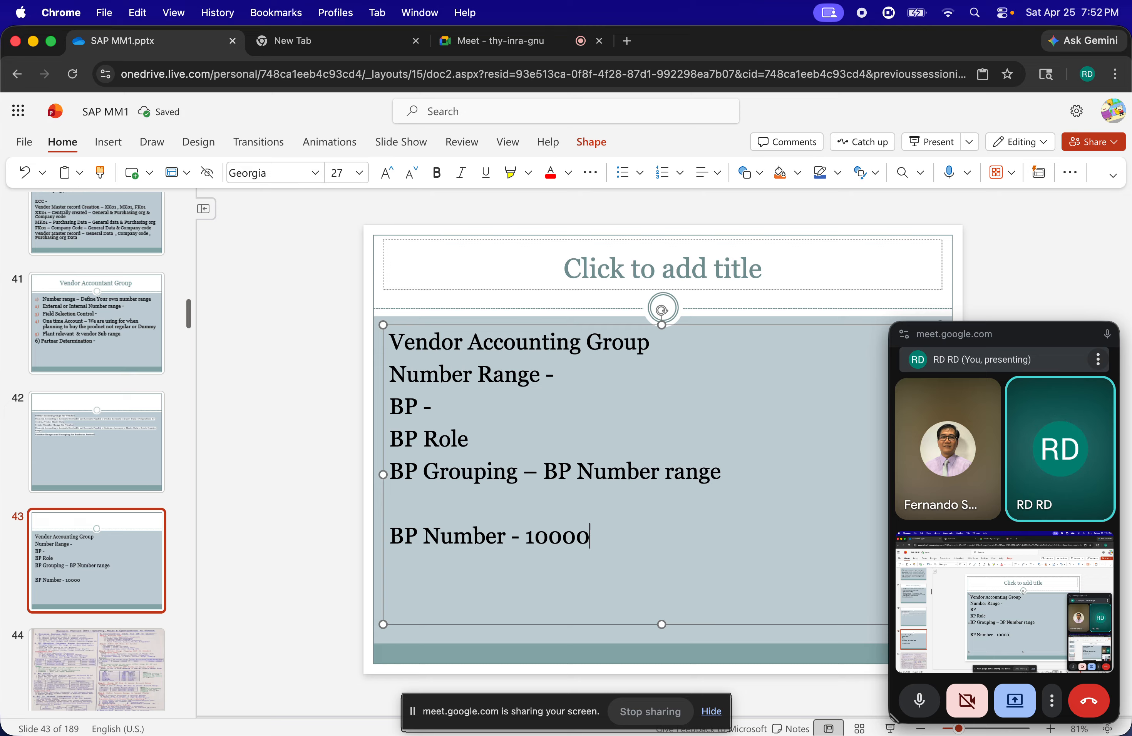
text(0)
Leave a blank line below the BP Grouping line and add the line "BP Number – 10001"
key(BackSpace)
text(1)
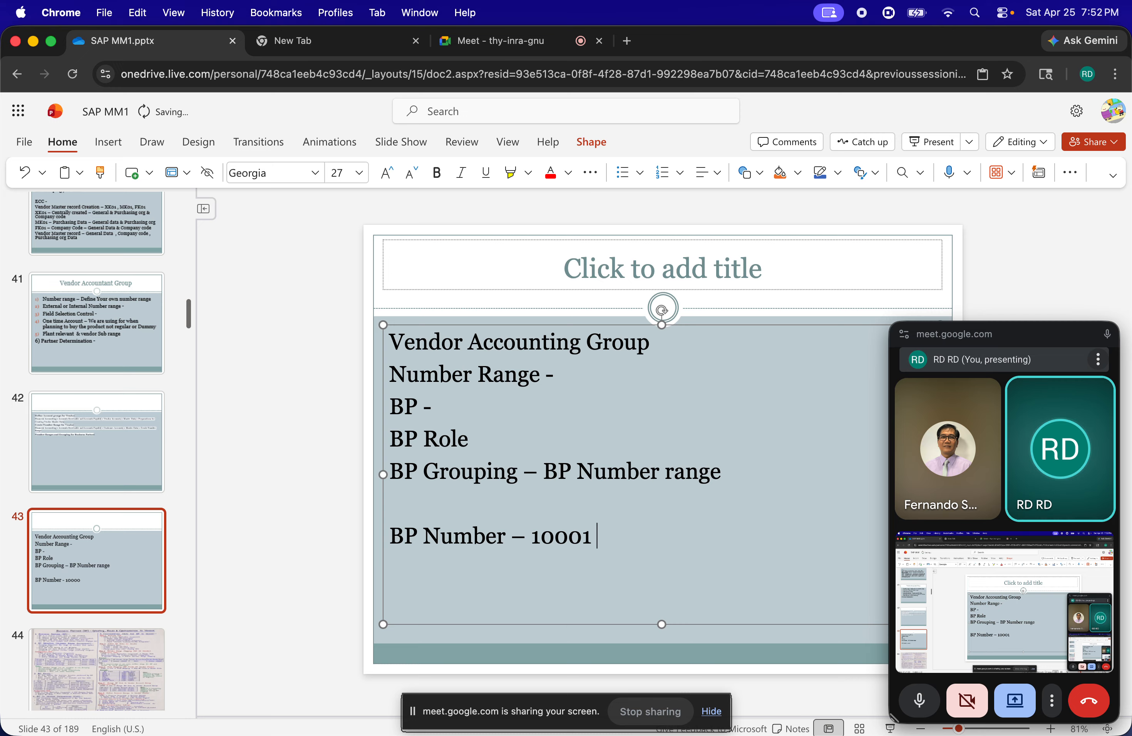
Add a new line reading "Vendor Number -" directly below the BP Number line
key(Return)
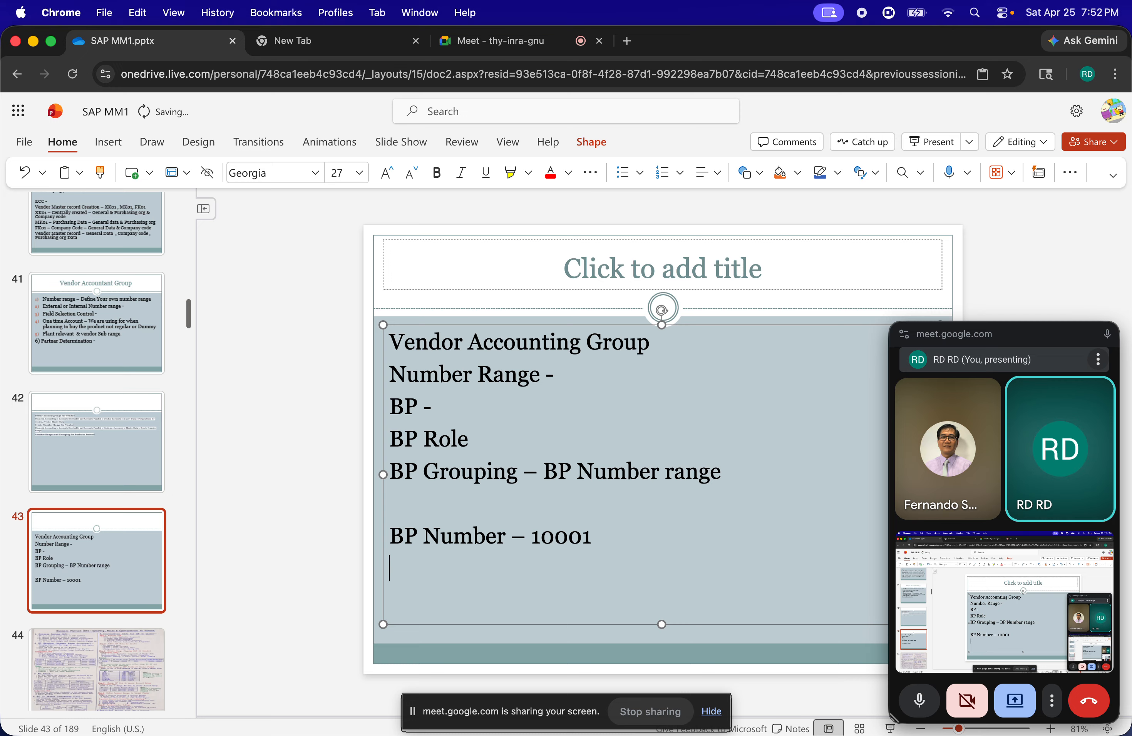
text(Vendor Number -)
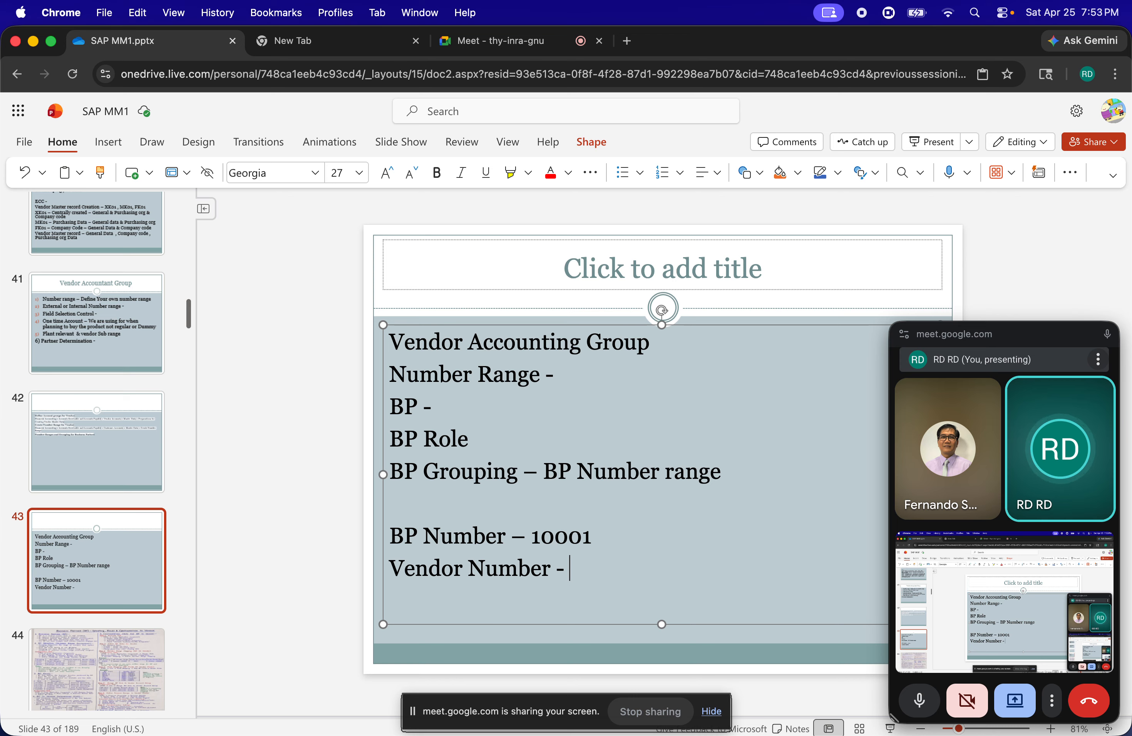
text(10001)
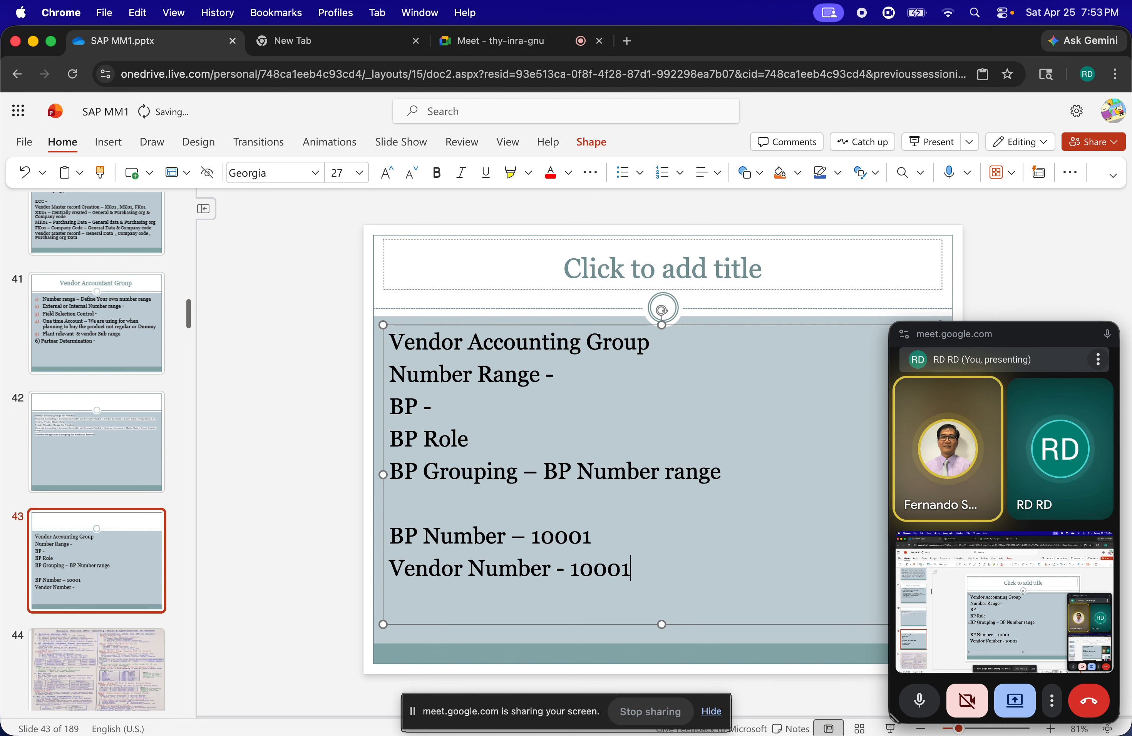
key(BackSpace)
key(BackSpace)
key(BackSpace)
key(BackSpace)
key(BackSpace)
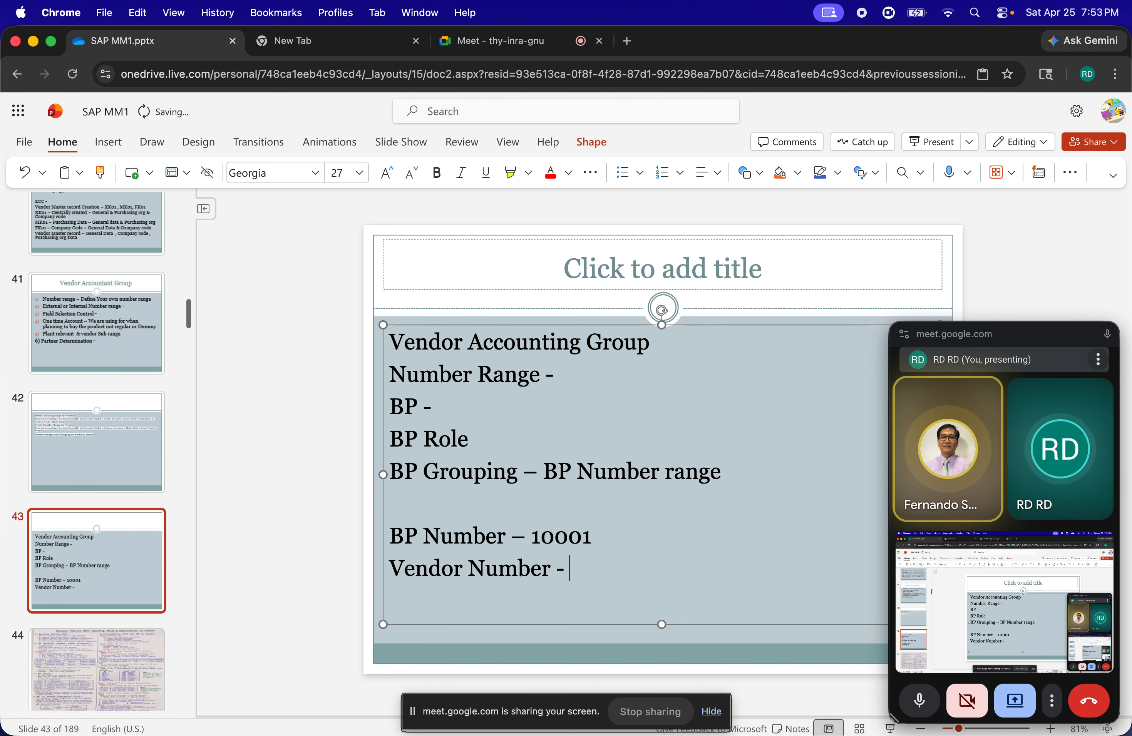
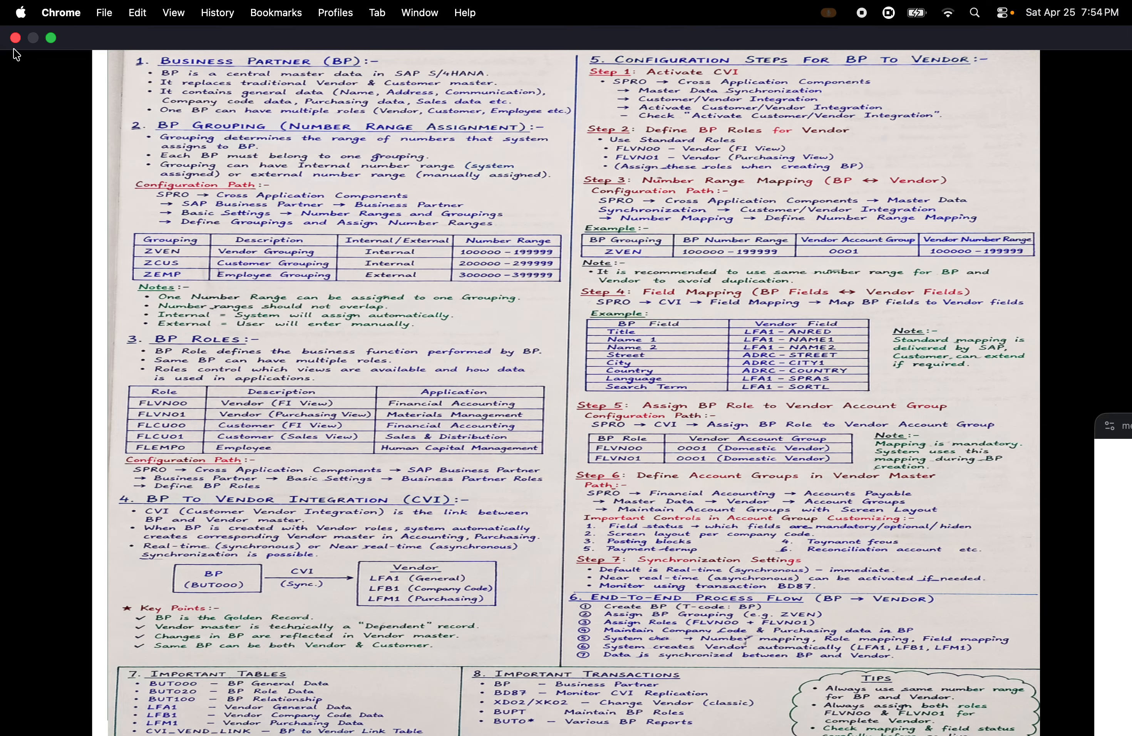
Close the full-screen browser window with the BP-to-vendor notes and switch to the SAP GUI number range intervals
click(16, 38)
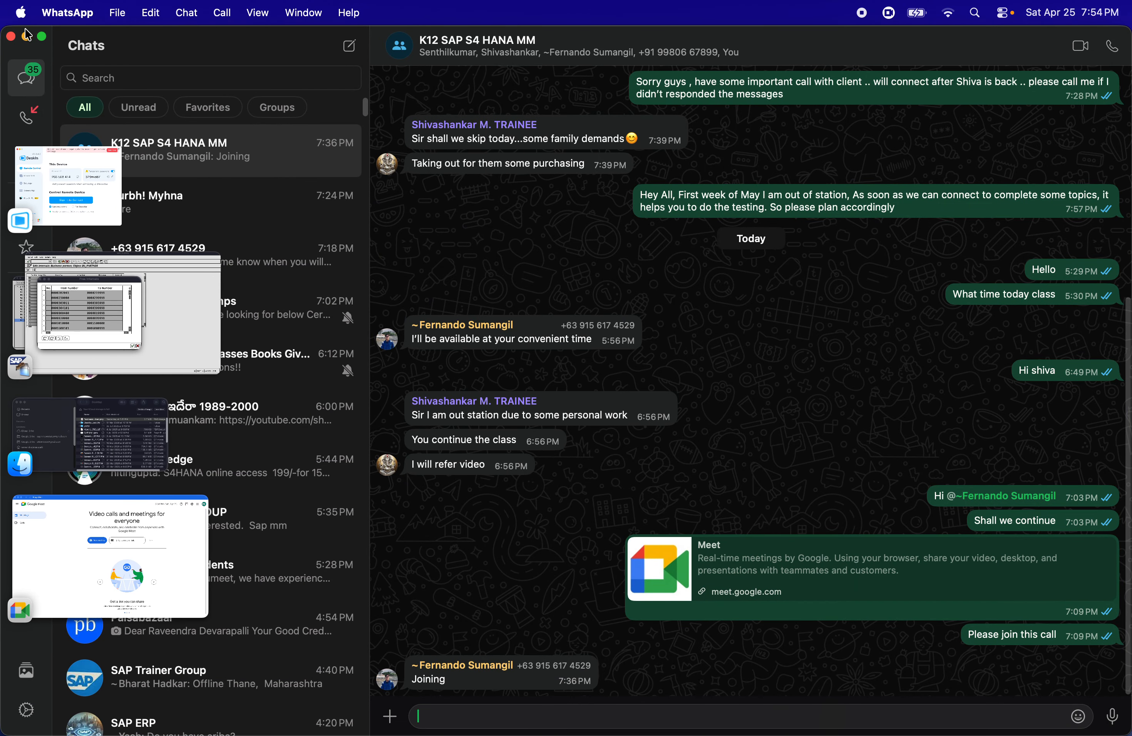
click(28, 37)
click(69, 320)
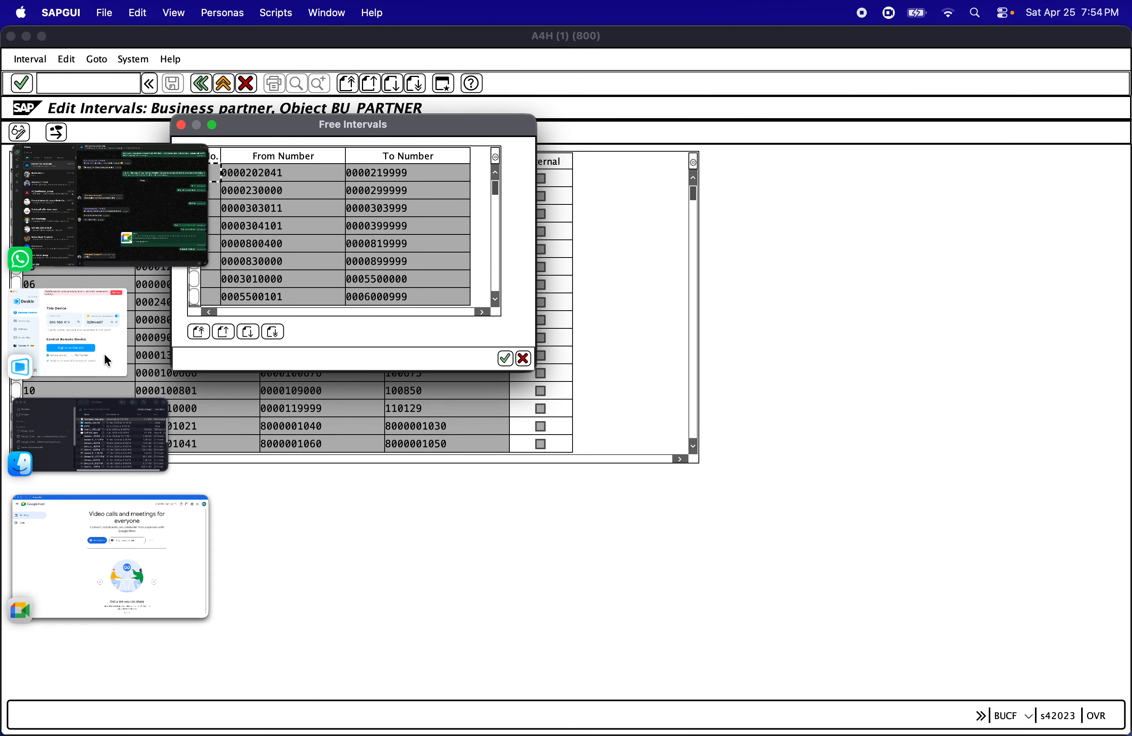
click(979, 16)
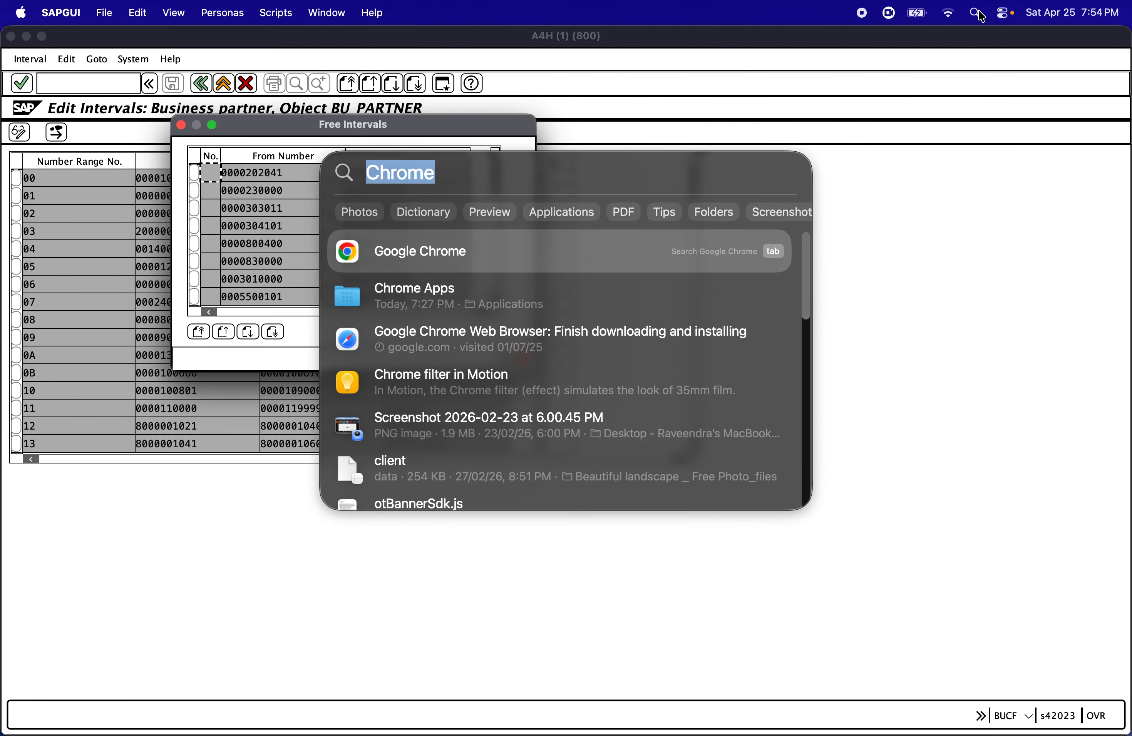
click(618, 247)
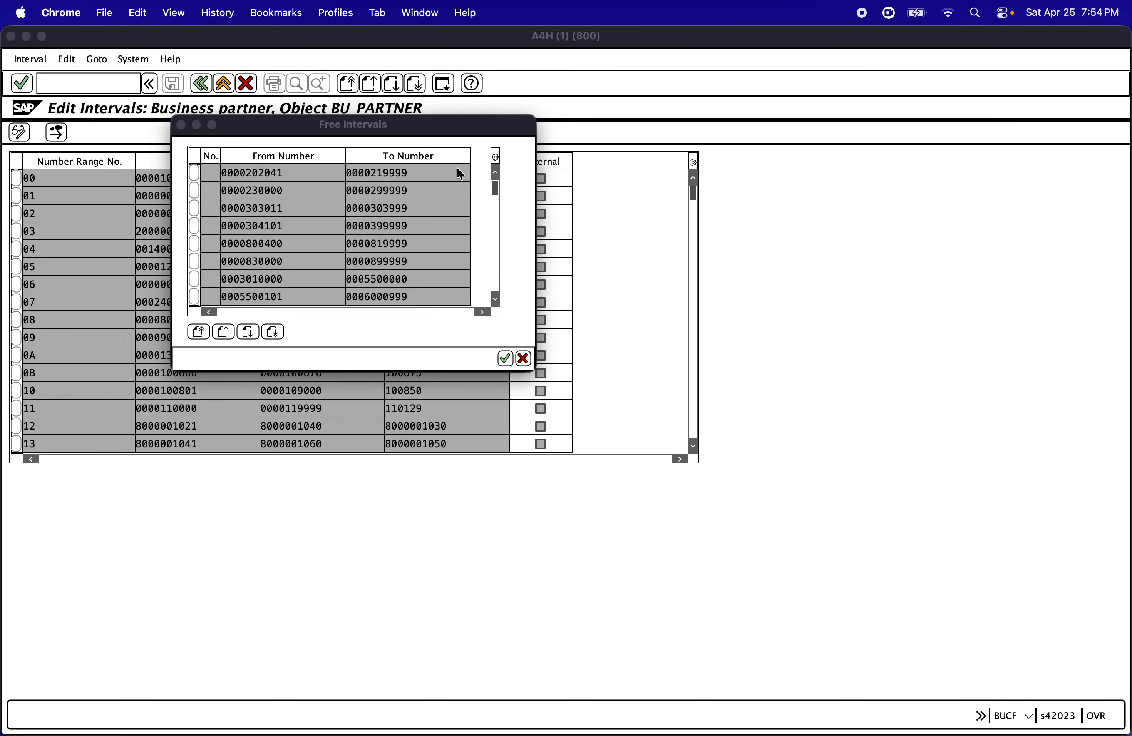
click(105, 13)
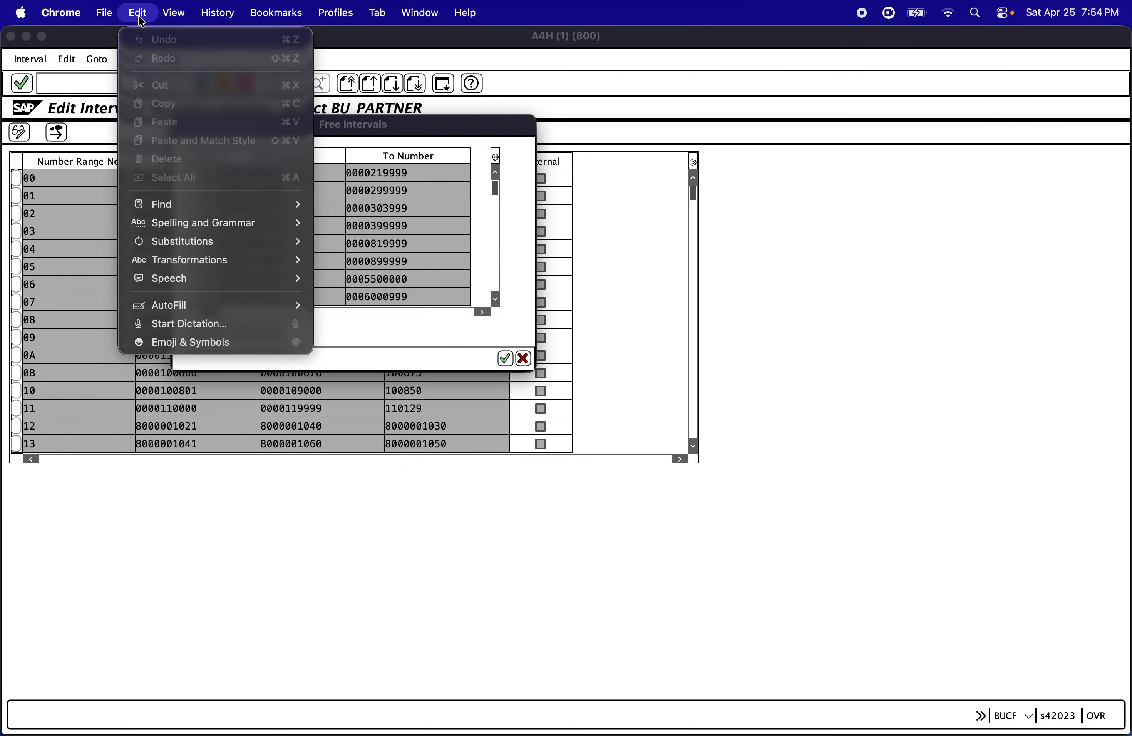
mouse_move(209, 20)
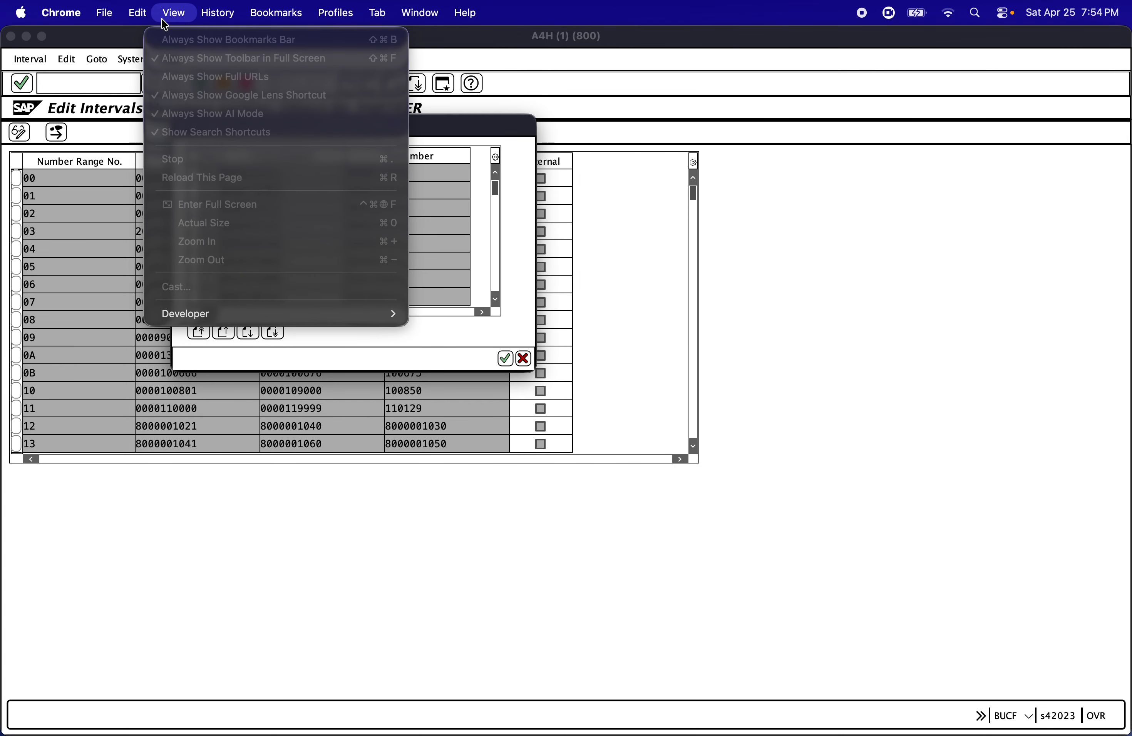
mouse_move(153, 23)
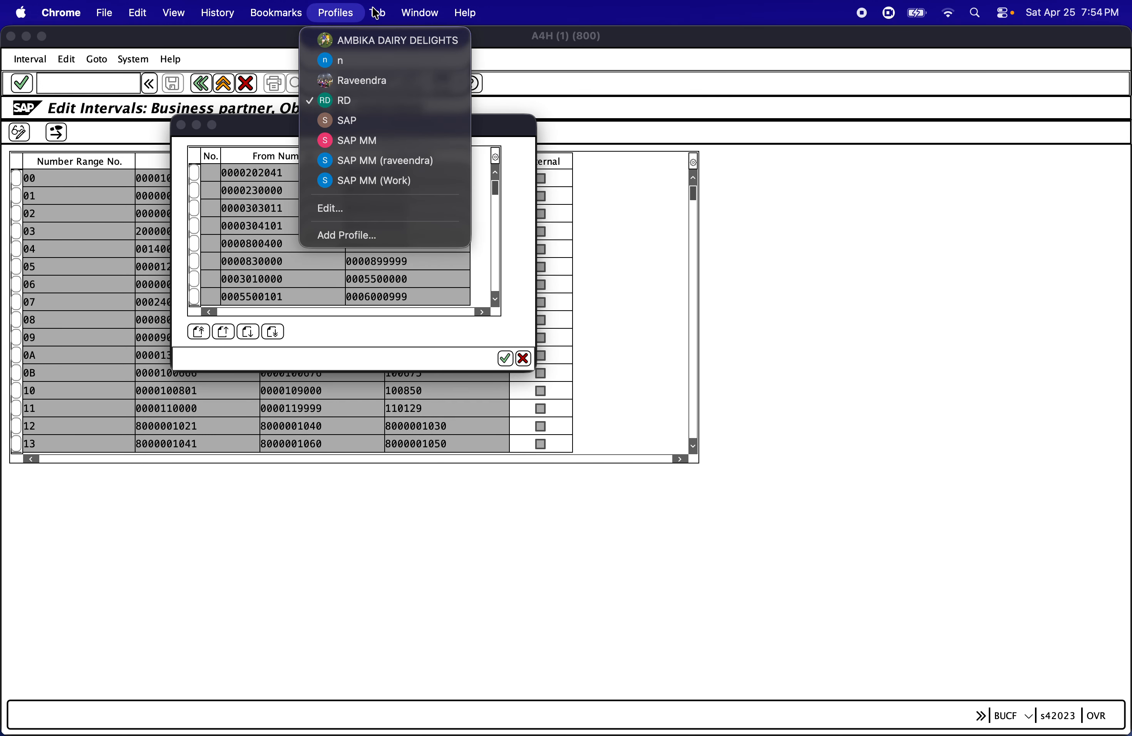
mouse_move(118, 22)
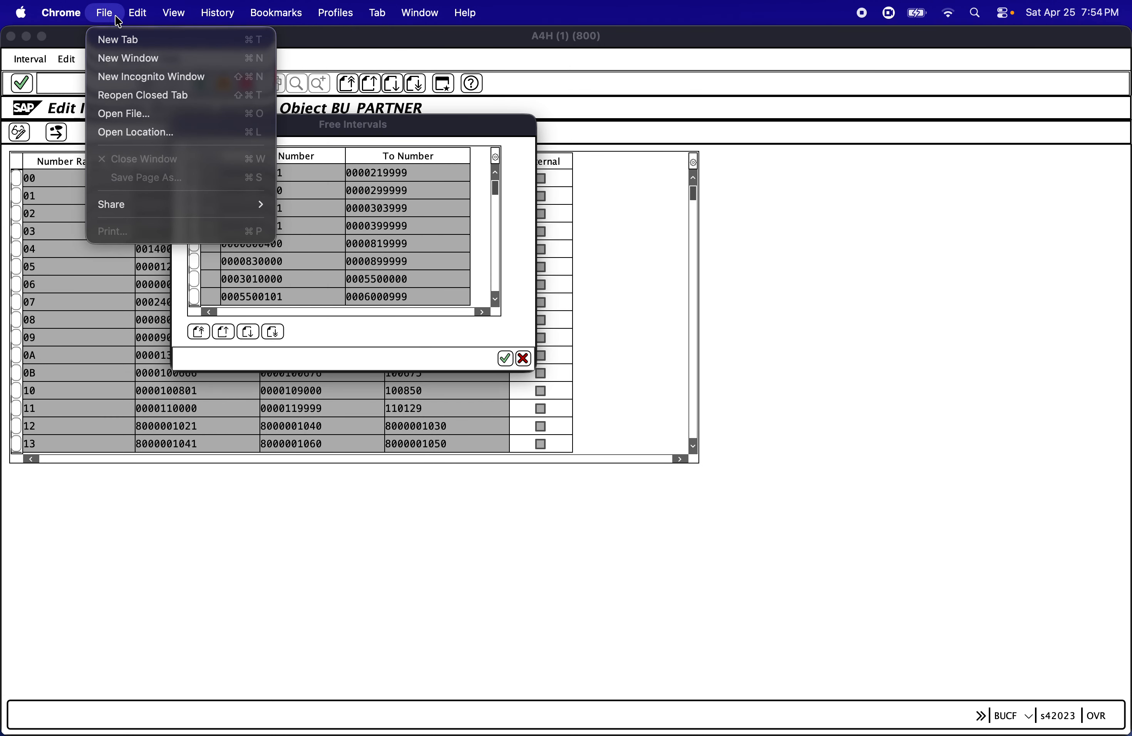
mouse_move(79, 25)
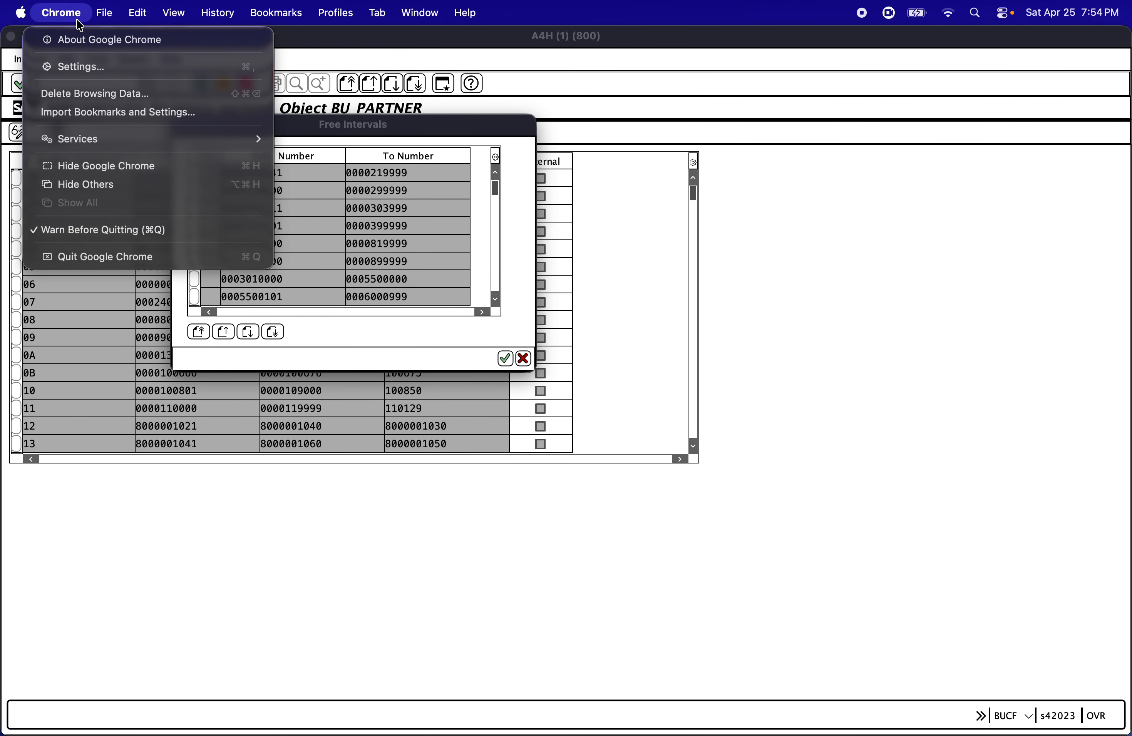
click(597, 64)
Switch to Google Chrome and try to restore the closed Google Meet call from the browsing history
click(975, 14)
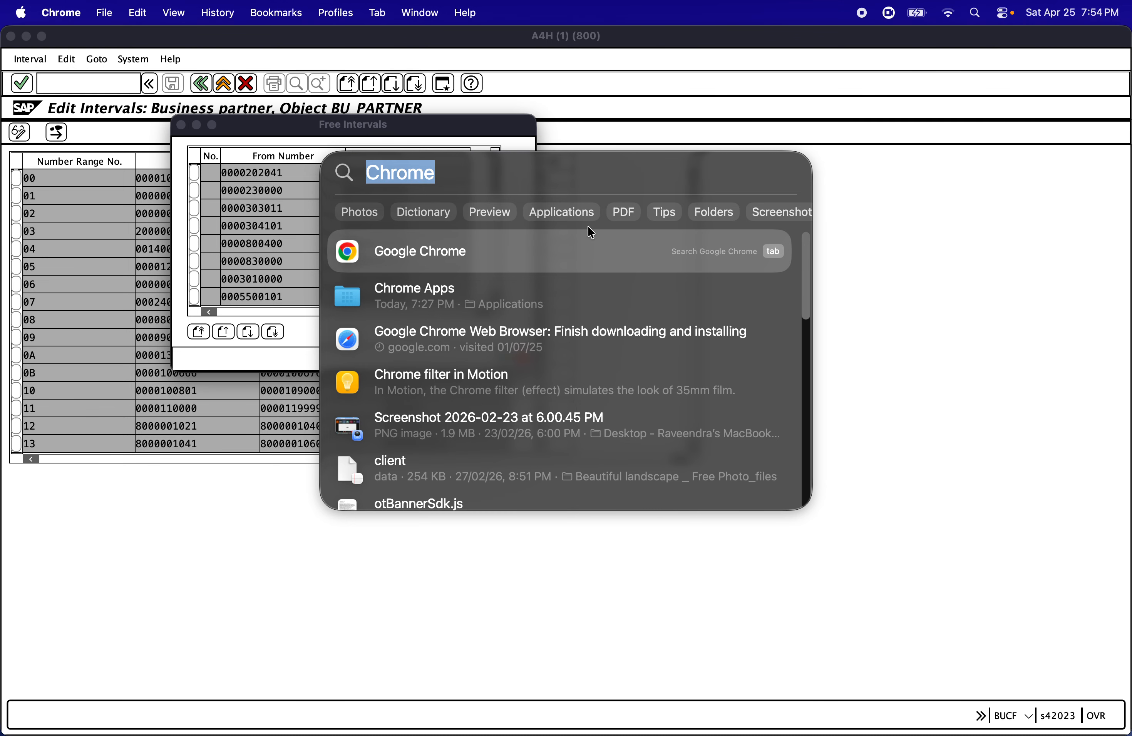
click(573, 241)
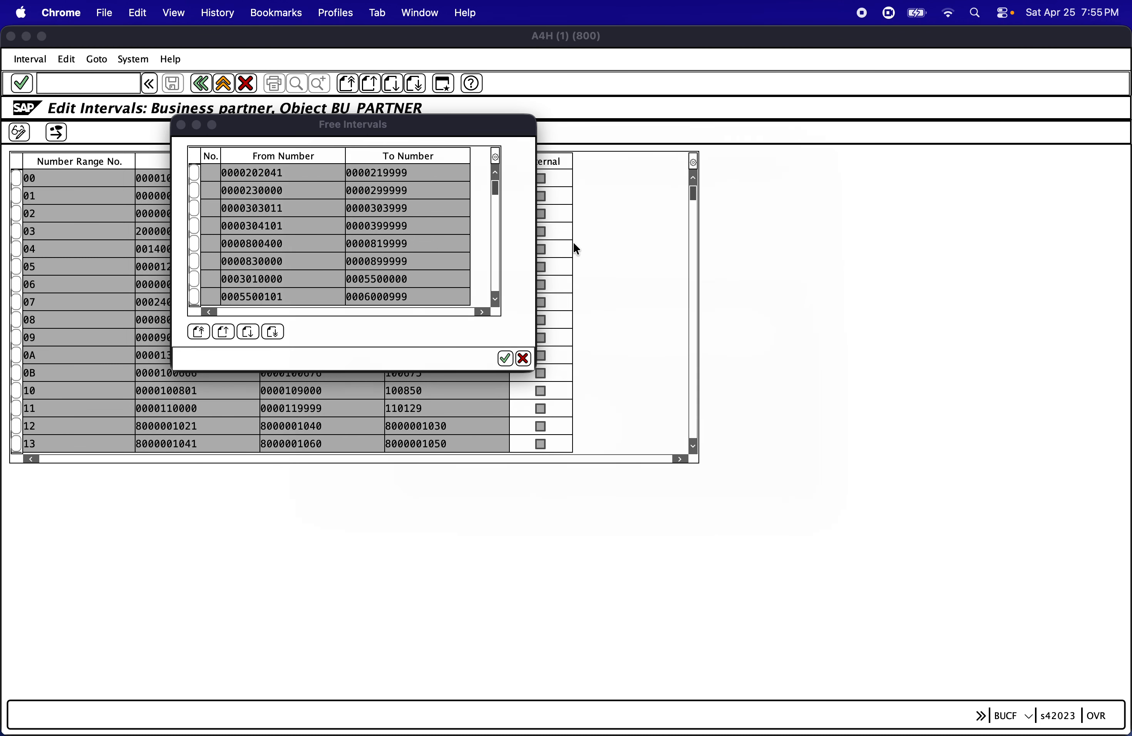
click(261, 17)
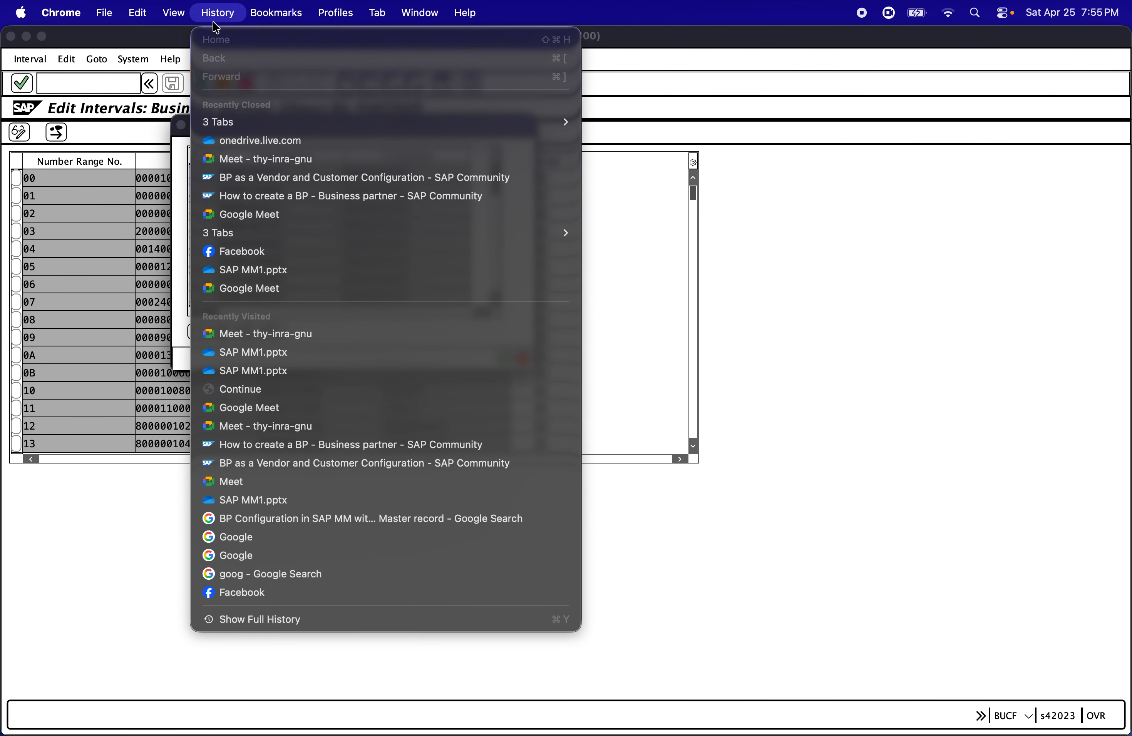
click(264, 159)
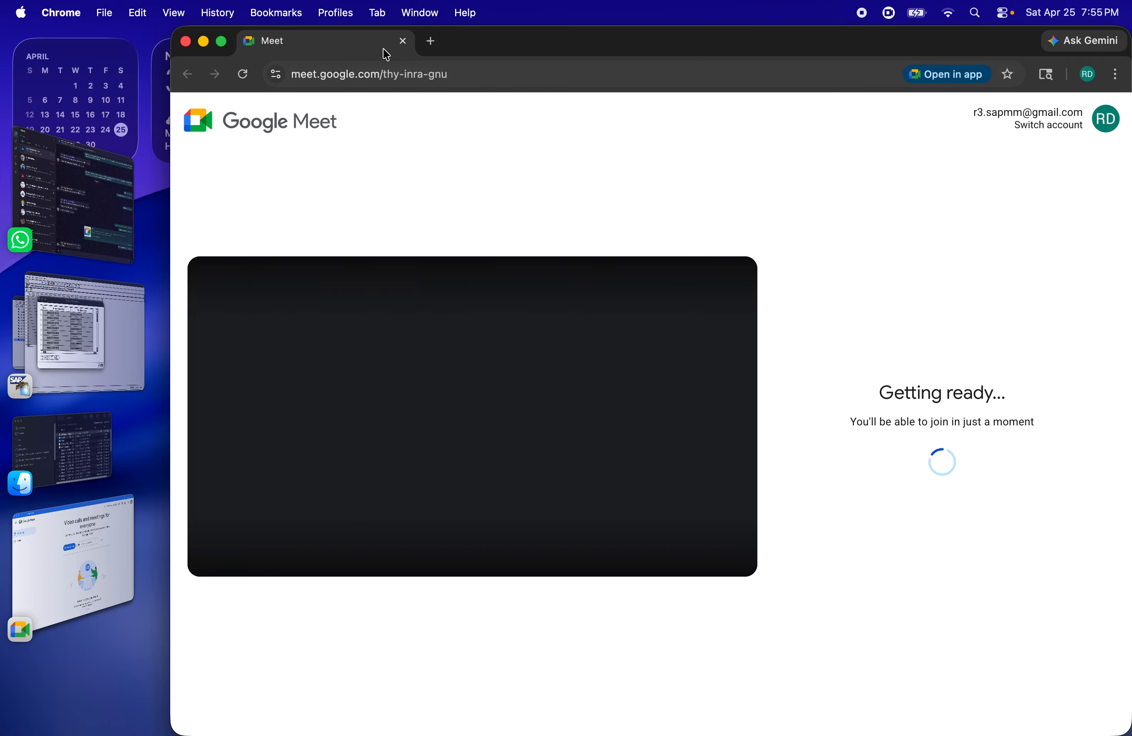
click(431, 41)
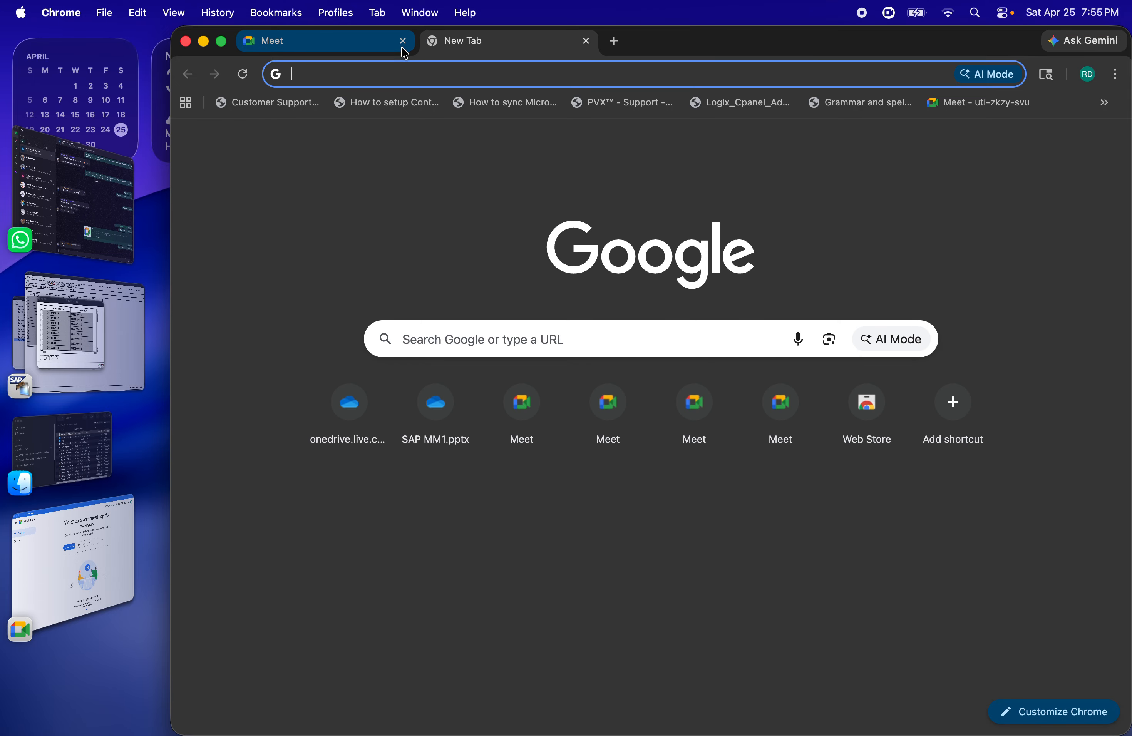
click(403, 42)
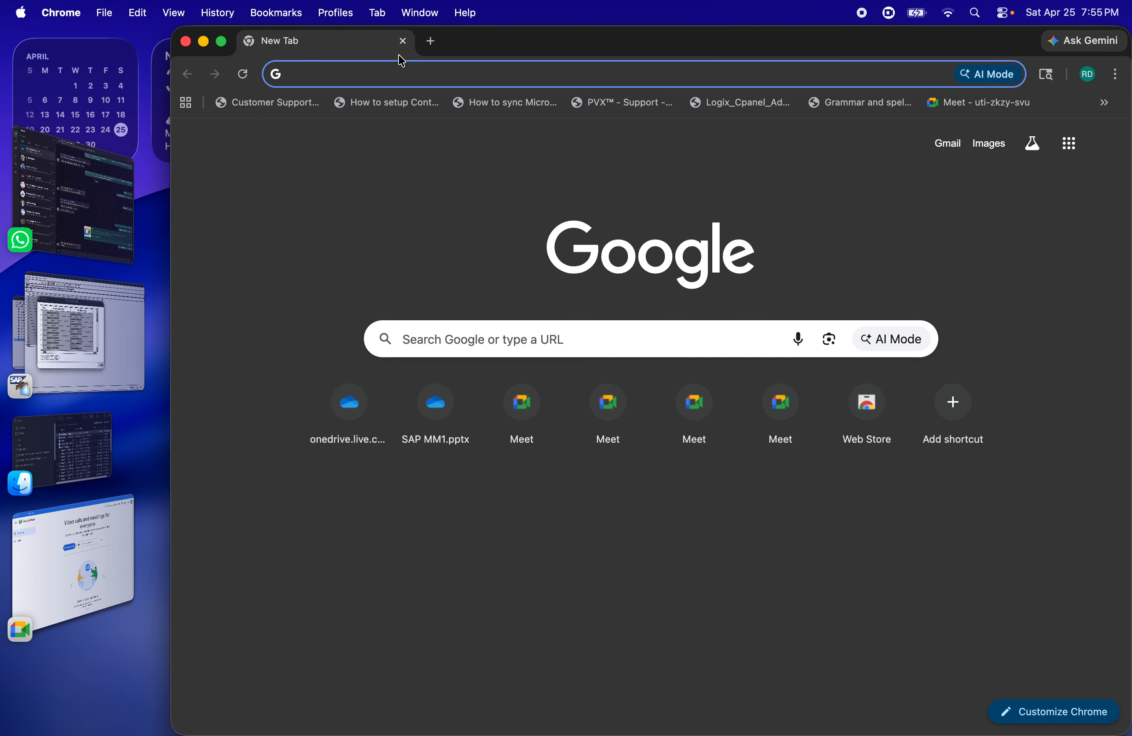
Switch to WhatsApp and open the Google Meet link shared in the K12 SAP S4 HANA MM group chat
click(56, 223)
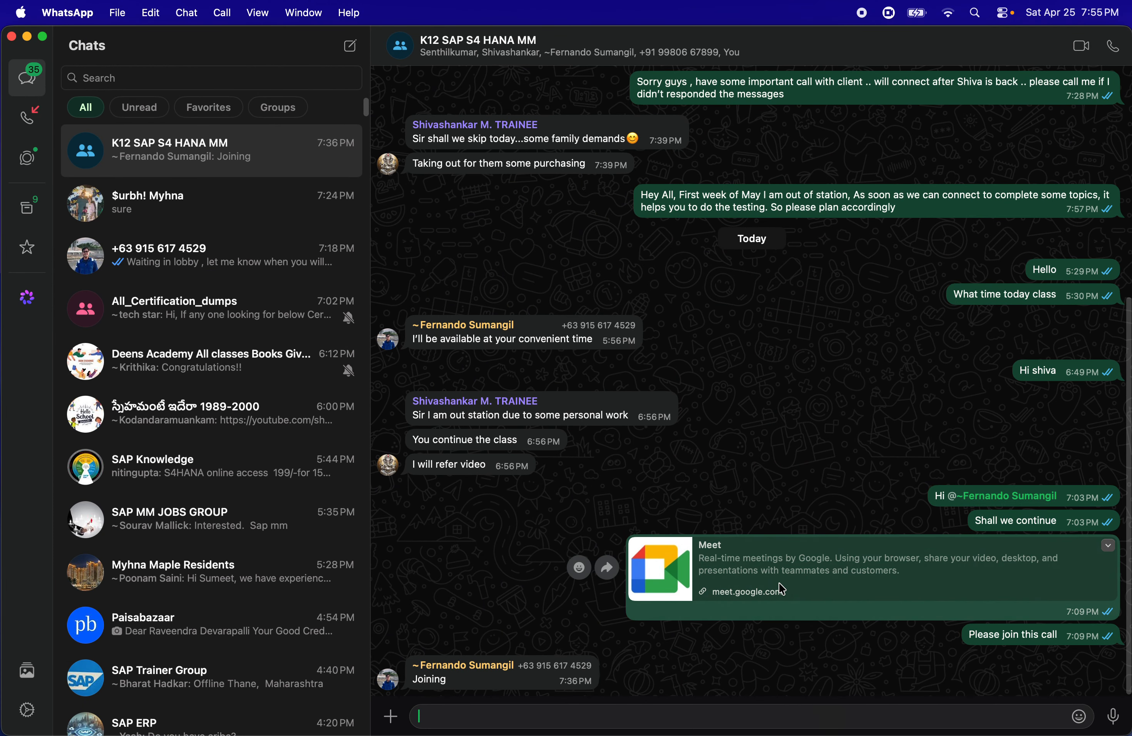
click(782, 590)
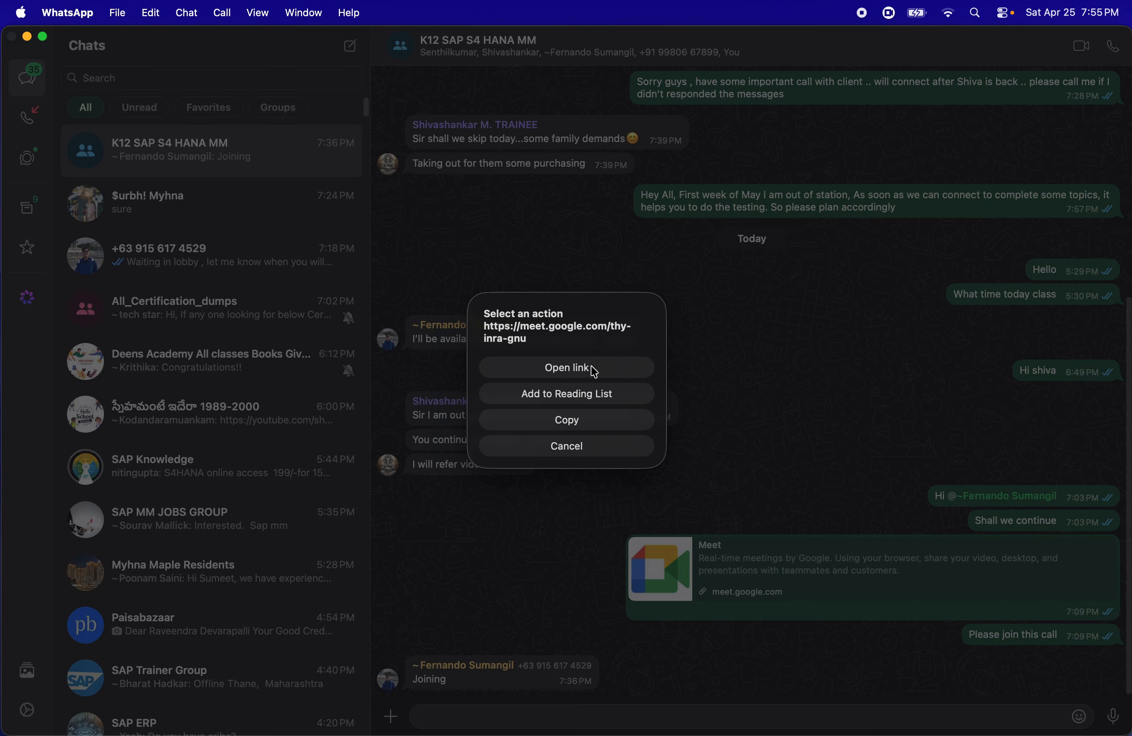
click(568, 367)
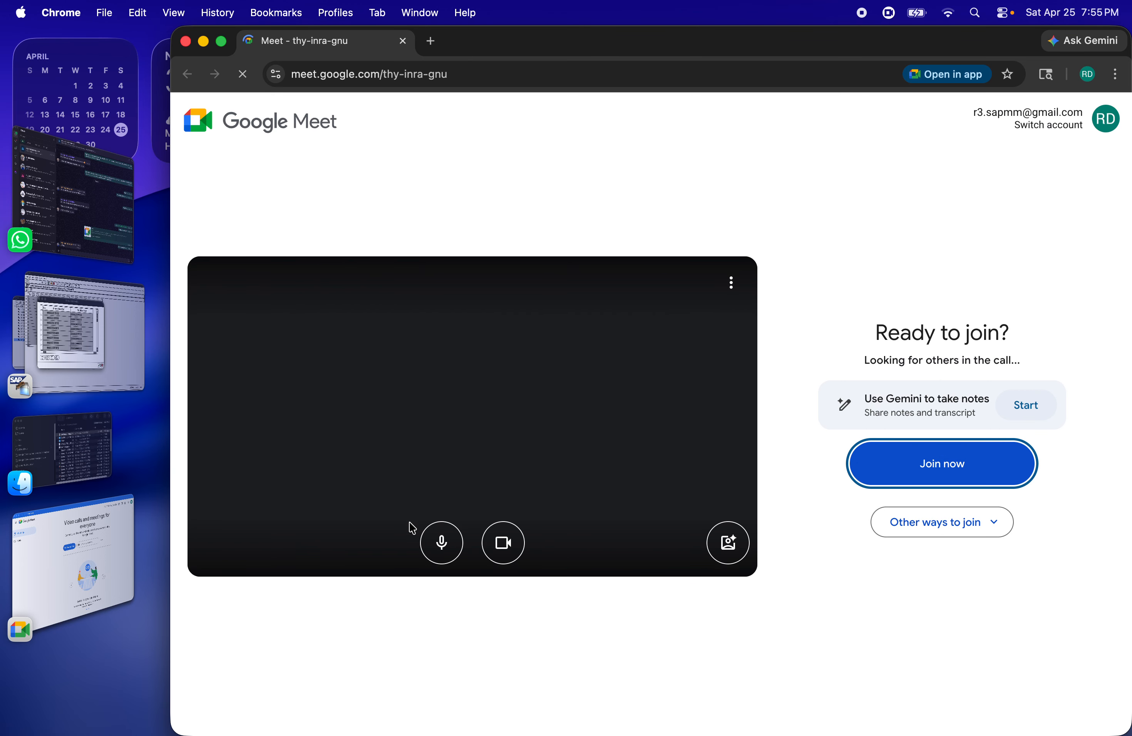
Join the Meet call with the microphone and camera turned off, and enlarge the browser window to fill the screen
click(441, 542)
click(491, 552)
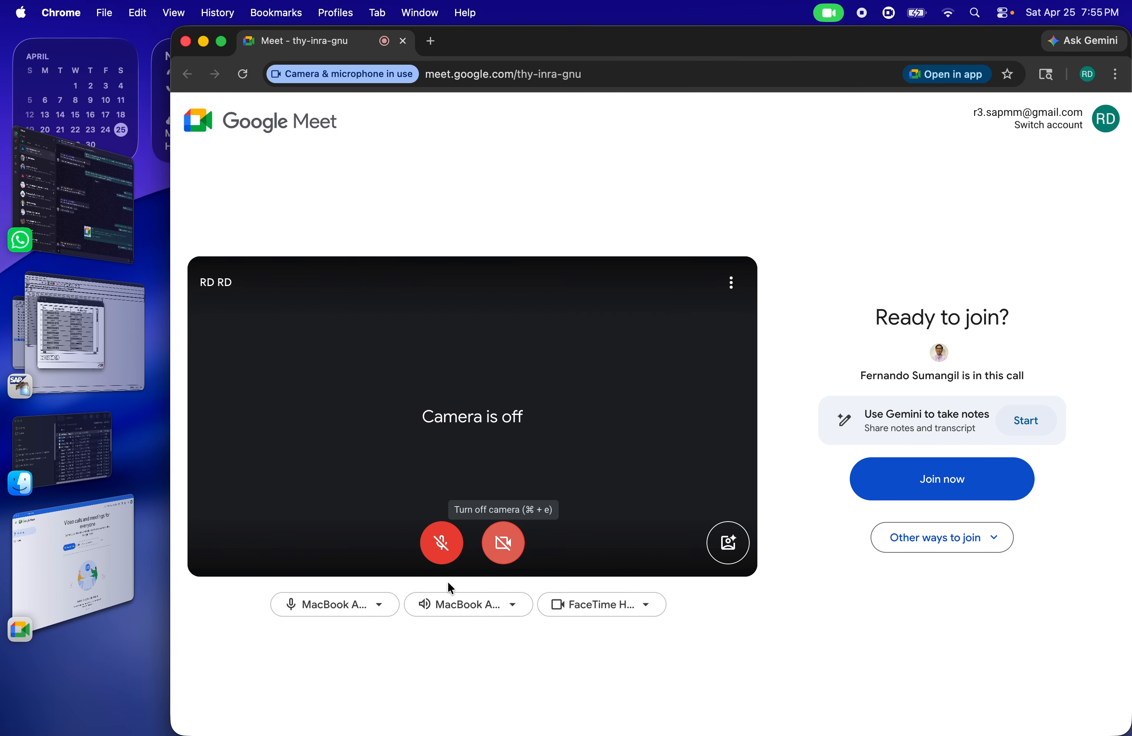
click(879, 497)
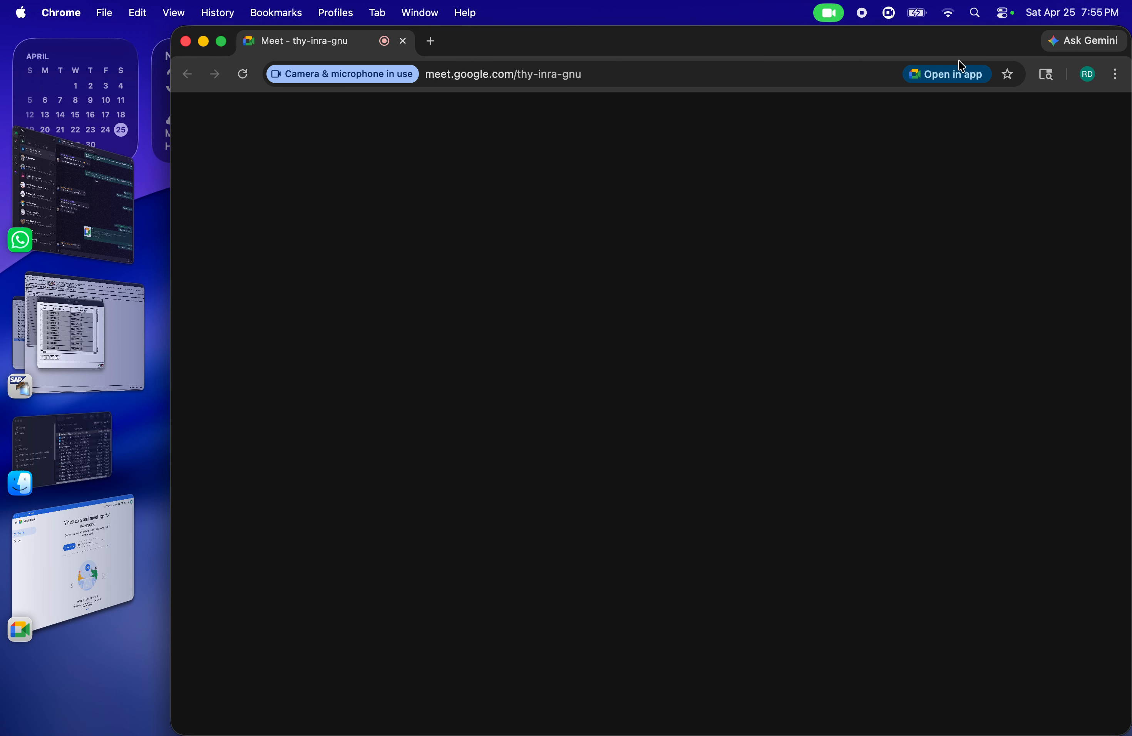
double_click(612, 48)
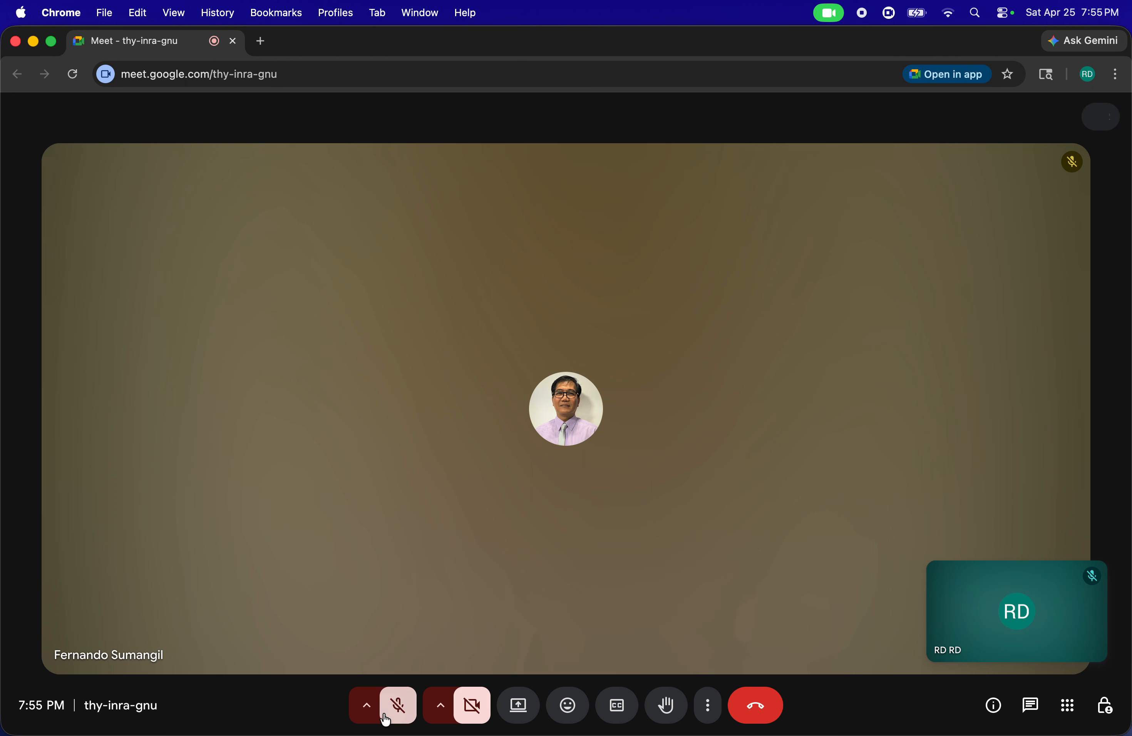
Unmute the microphone and share the entire screen in the call
click(396, 707)
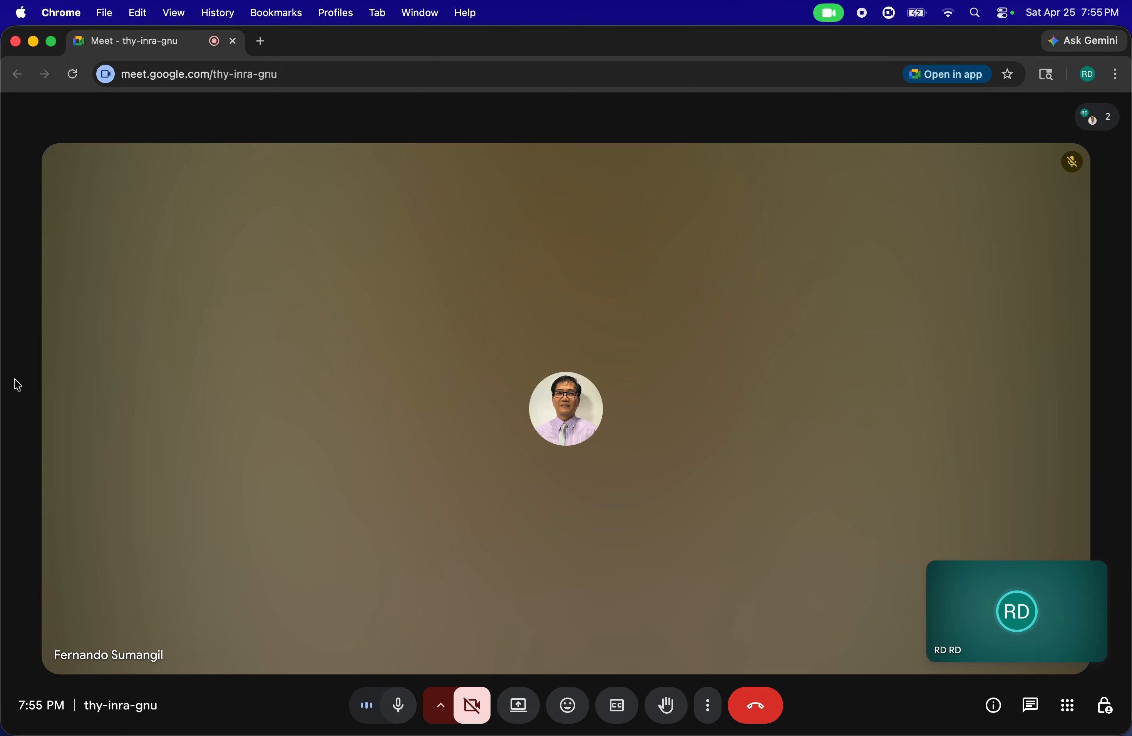
click(536, 702)
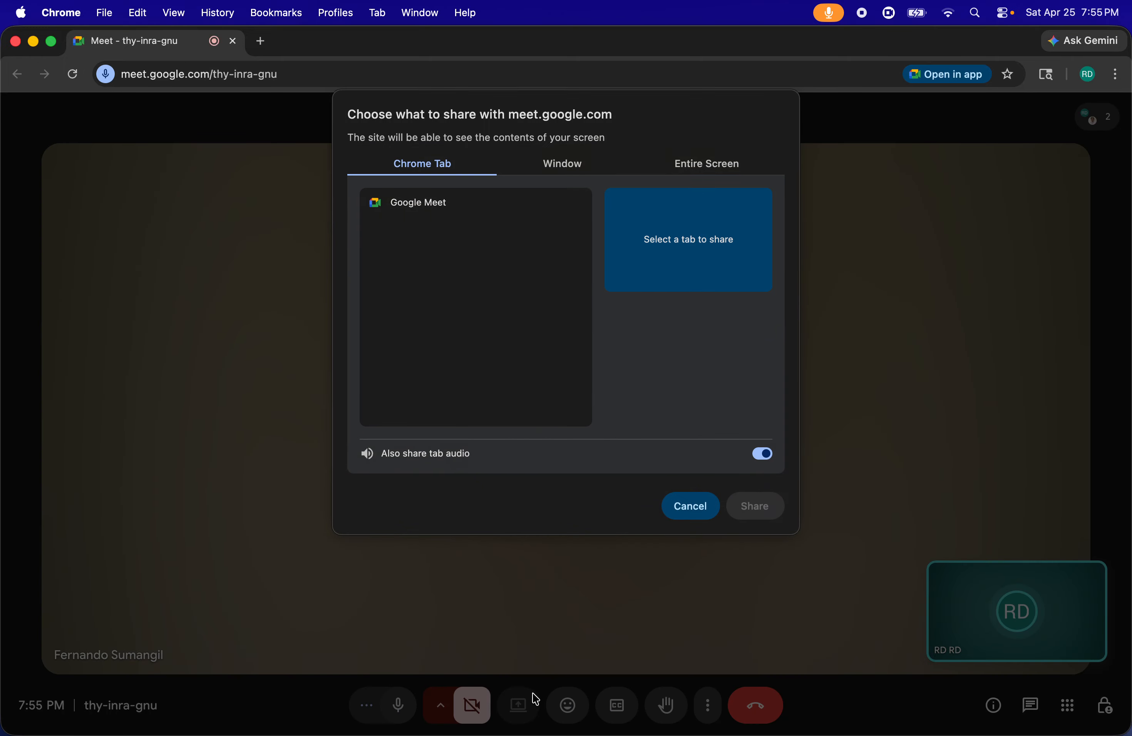
click(692, 162)
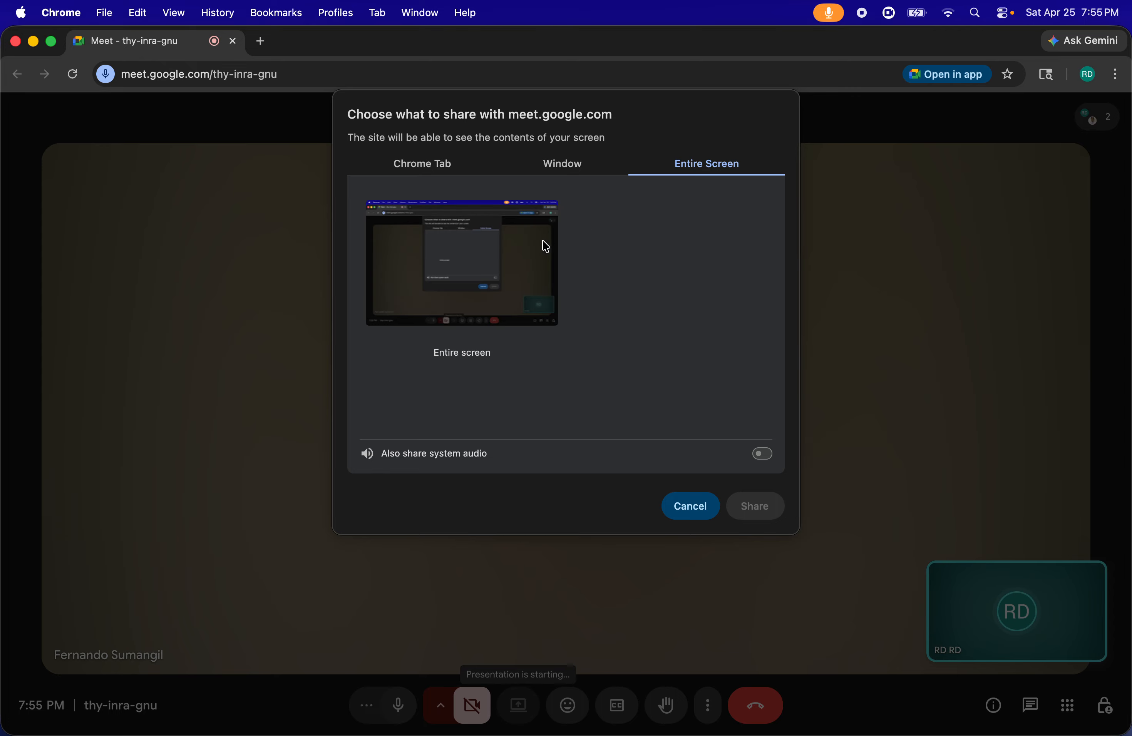
click(549, 256)
click(748, 499)
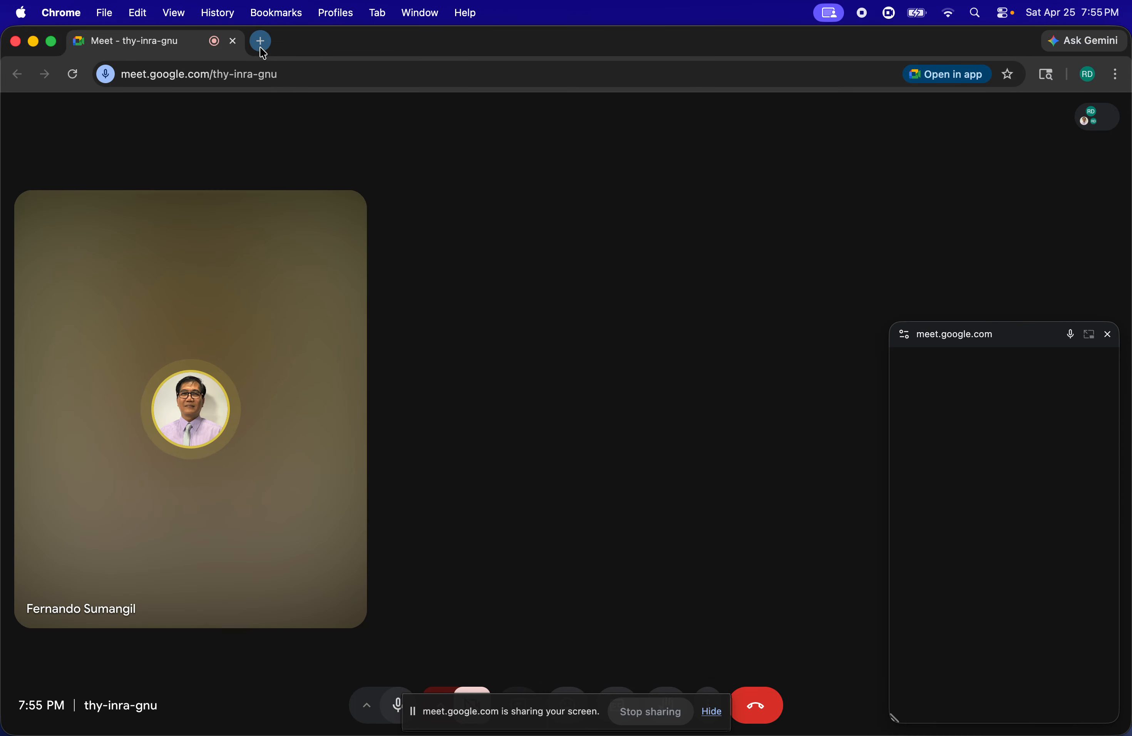
Open the SAP MM1.pptx presentation from OneDrive in a new browser tab
click(261, 41)
text(sap MM1.pptx)
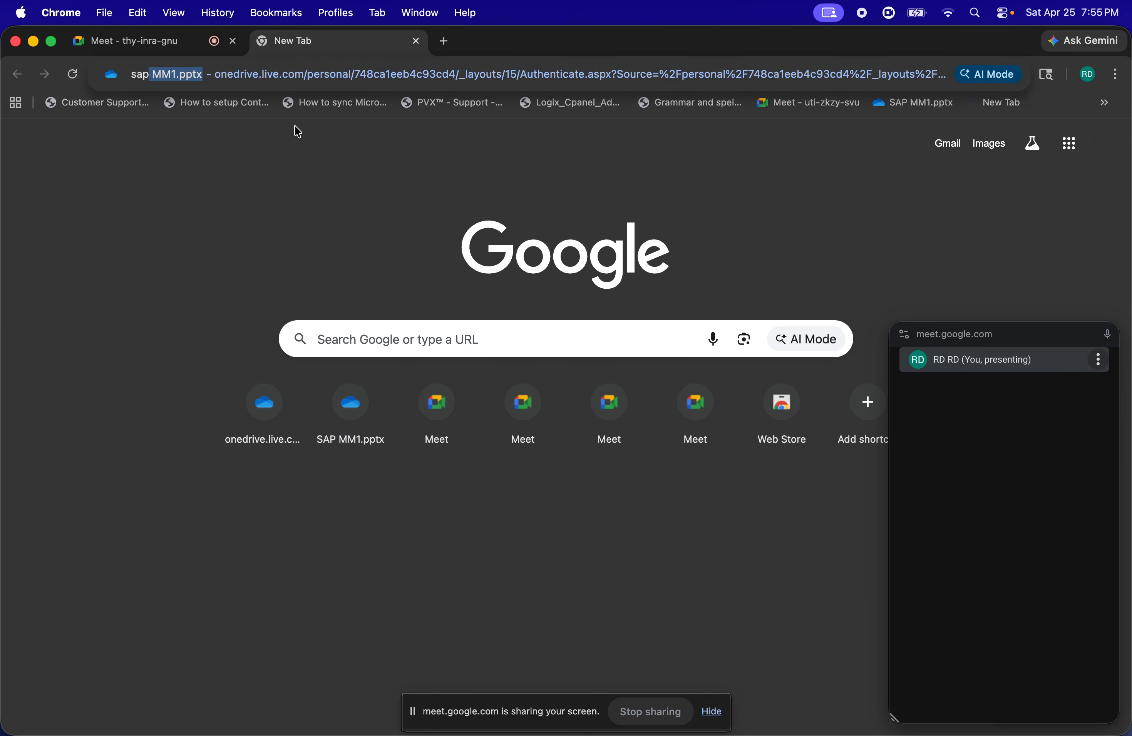
key(Return)
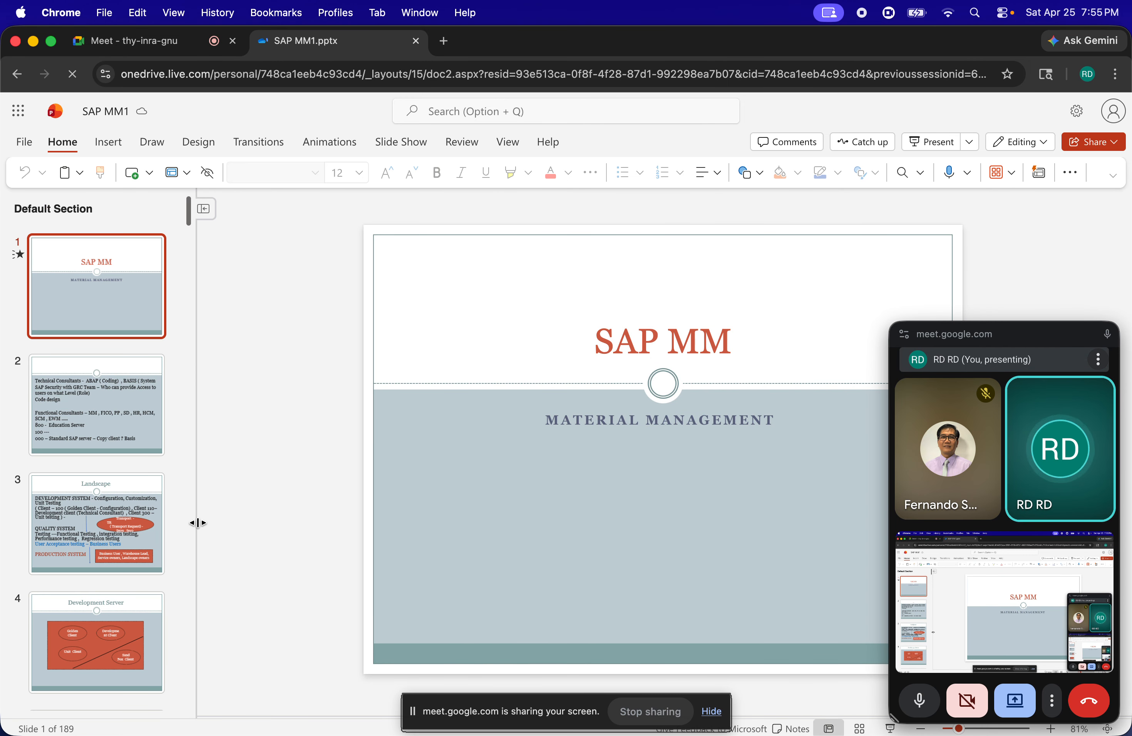
Page through the SAP MM1 slides up to the Material Master slide about MM01, MM02, MM03 and MM04
scroll(151, 475, down, 5)
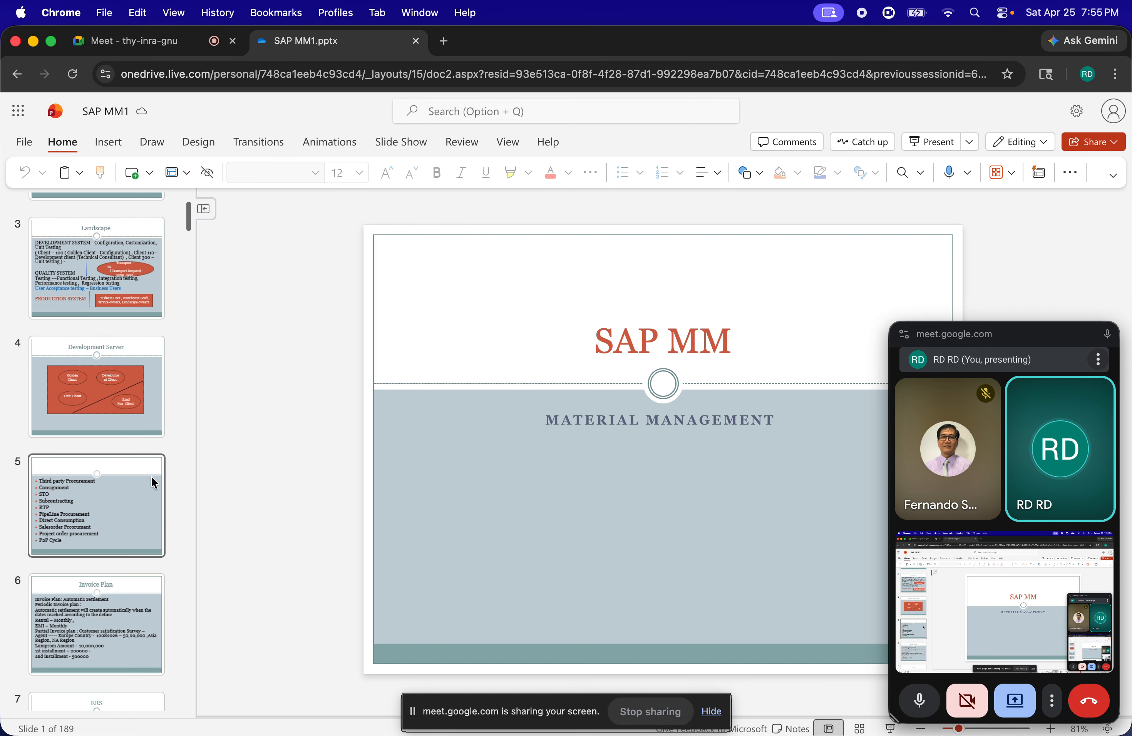
click(119, 303)
key(Down)
key(Down)
key(Down)
key(Down)
key(Down)
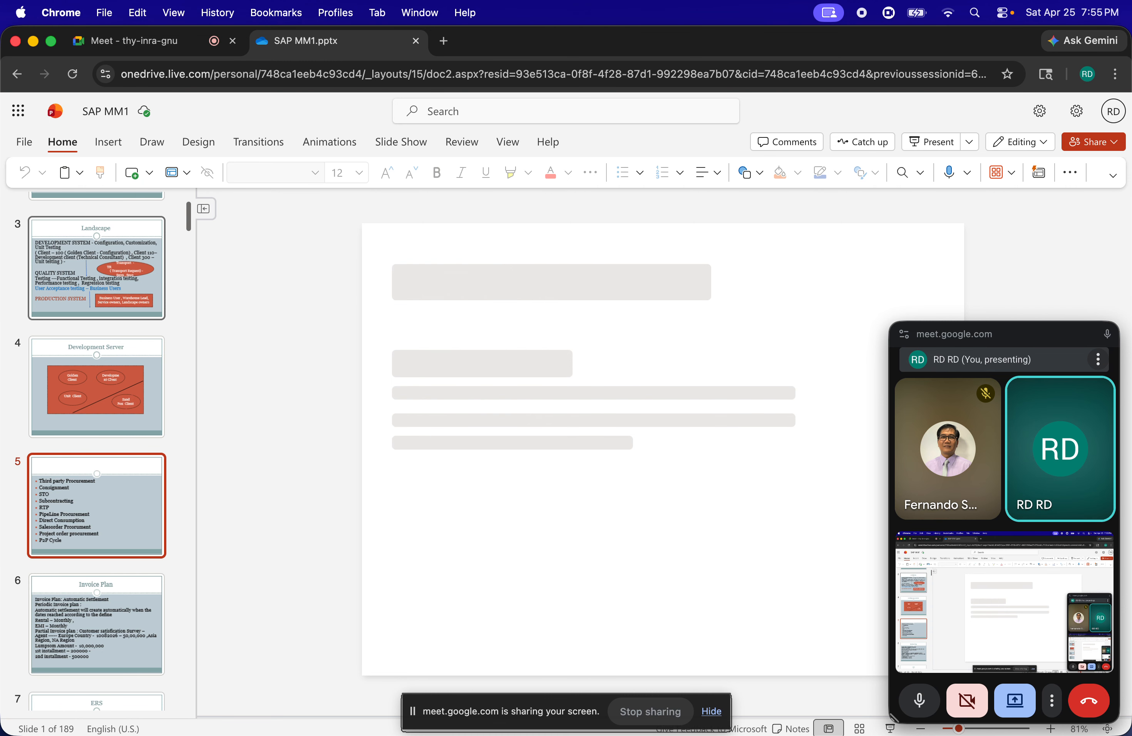
key(Down)
key(Down)
key(Down)
key(Down)
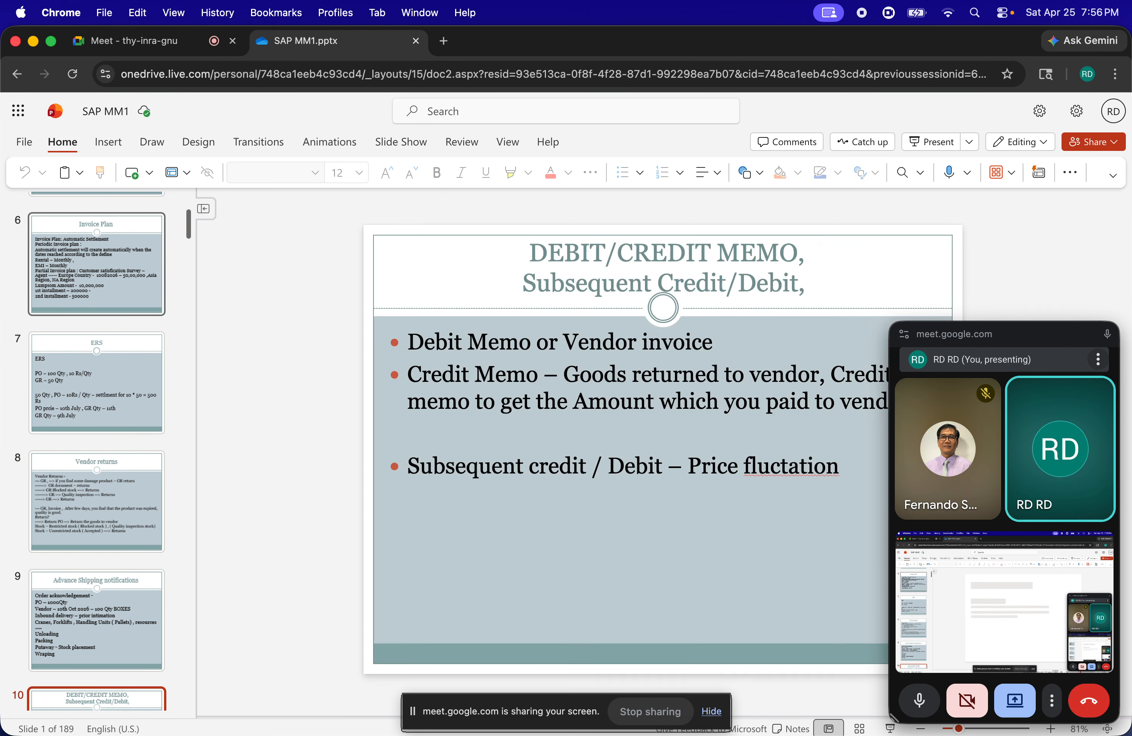
key(Down)
key(Down)
key(Down)
key(Down)
key(Down)
key(Down)
key(Down)
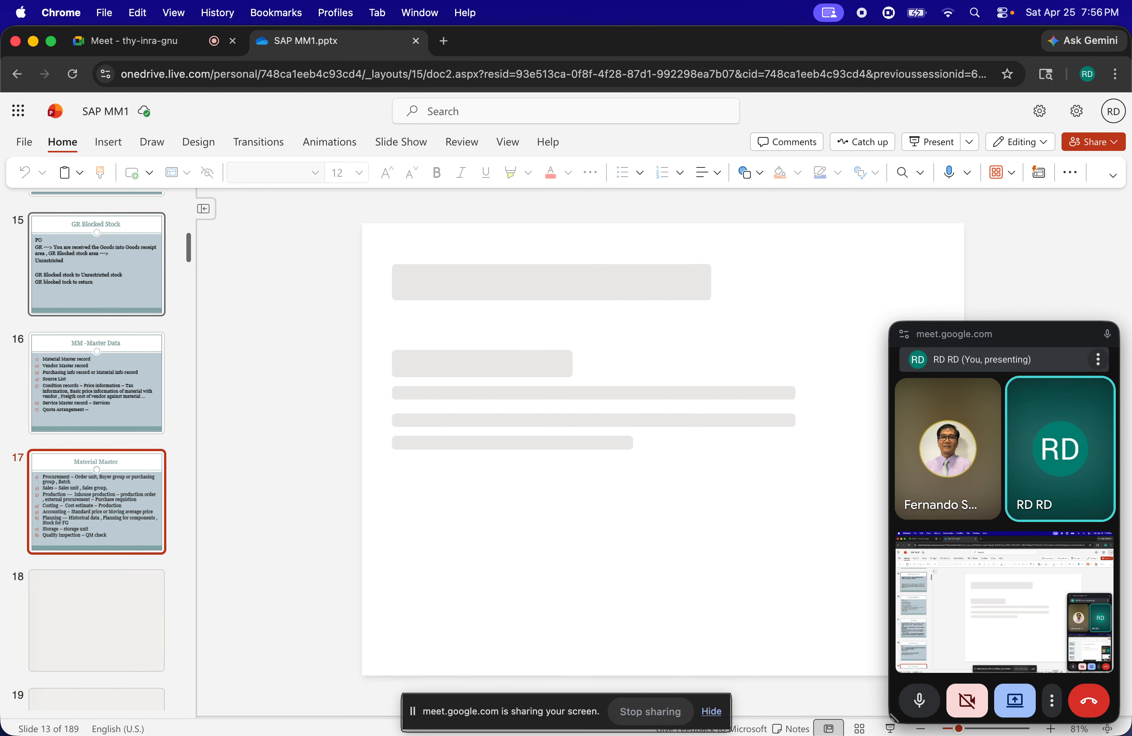
key(Down)
key(Down)
key(Down)
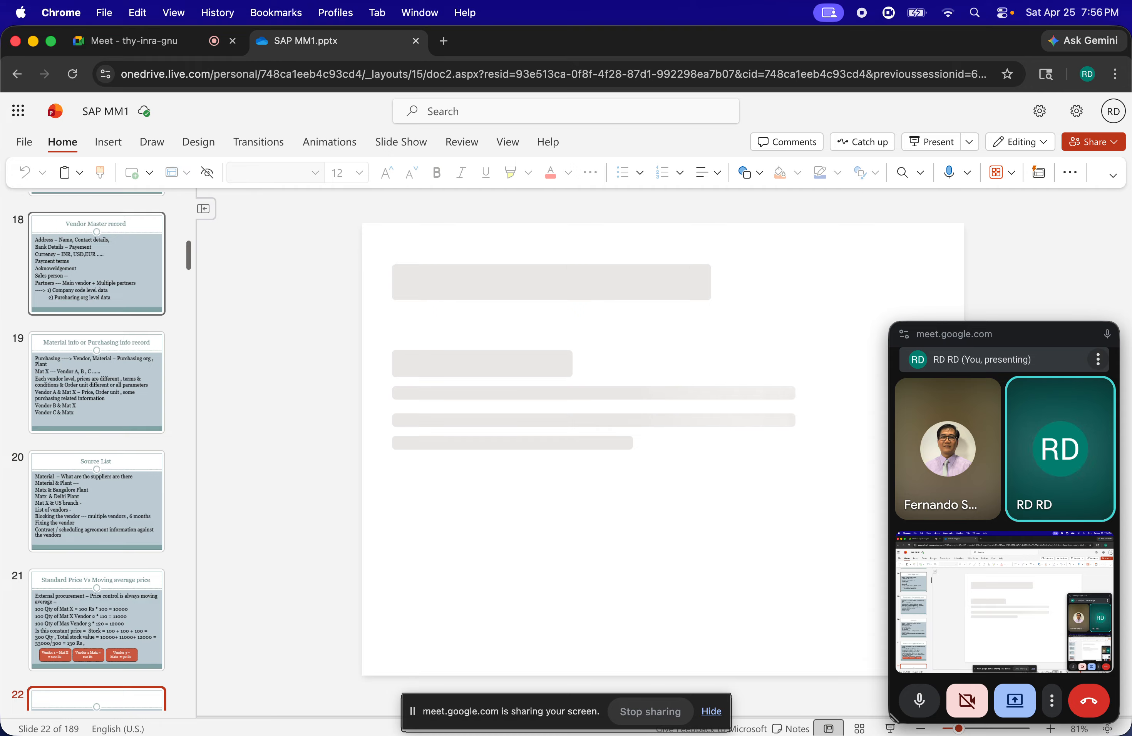
key(Down)
key(Down)
key(Down)
key(Down)
key(Down)
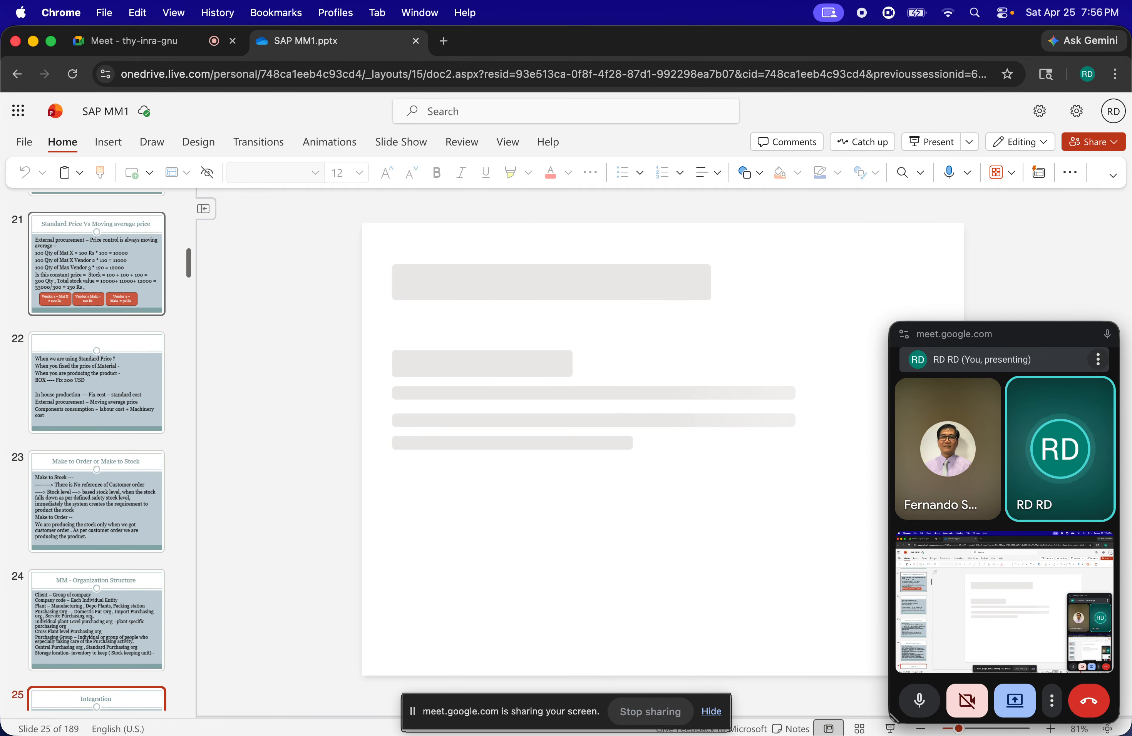
key(Down)
key(Down)
key(Down)
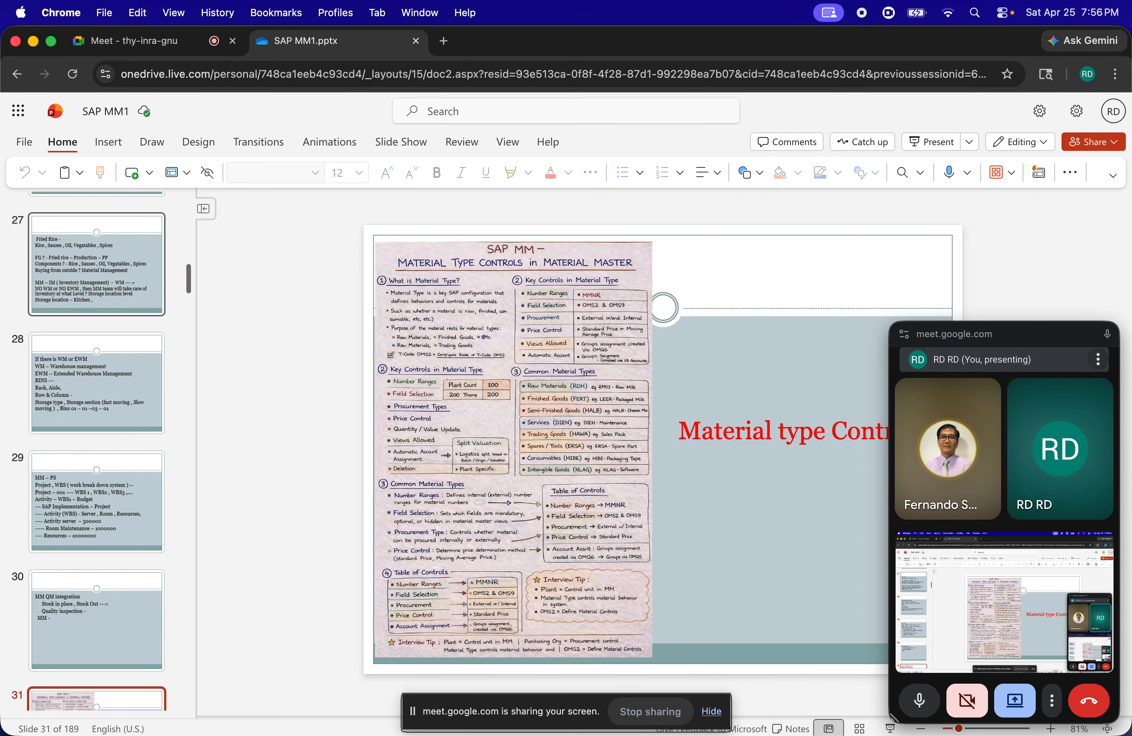
key(Down)
key(Down)
key(Down)
key(Down)
key(Down)
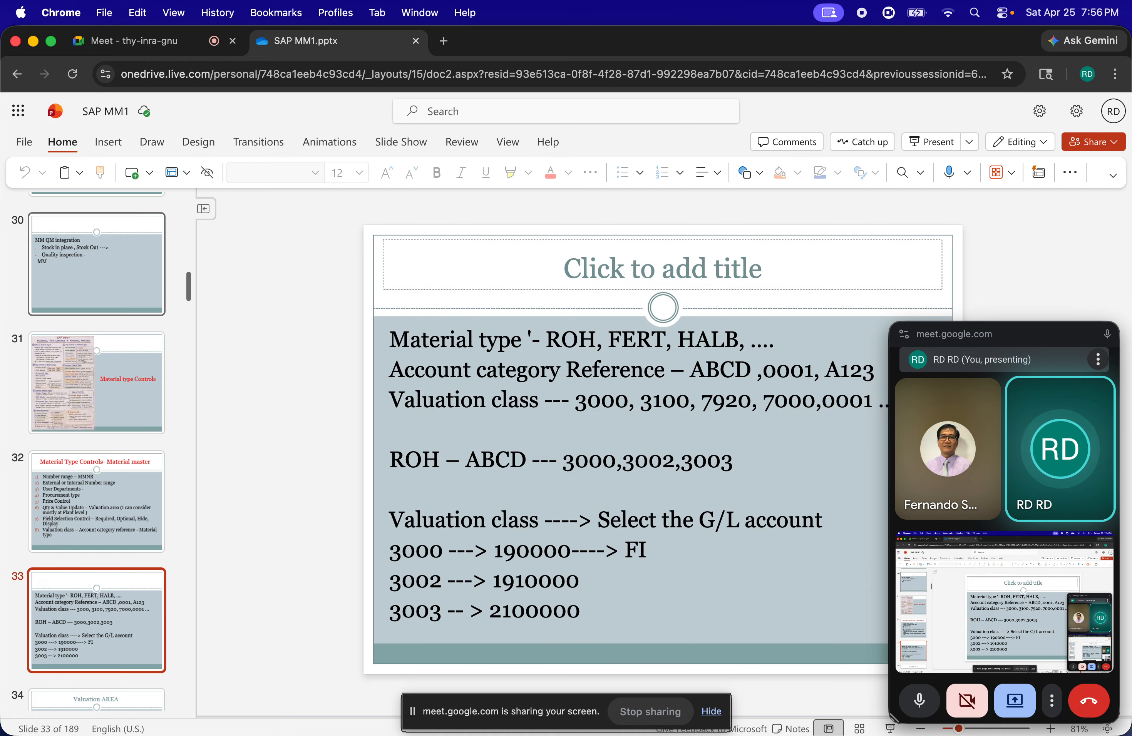
key(Down)
key(Down)
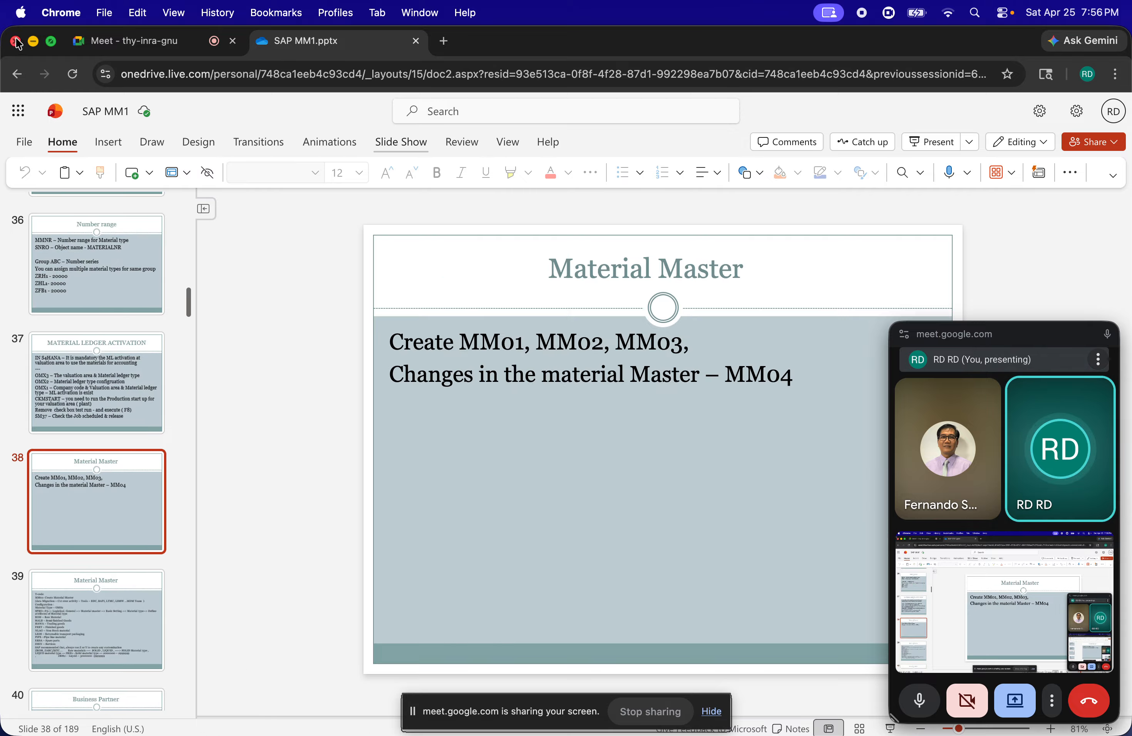
Switch to SAP GUI, close the Free Intervals list and leave the business partner number ranges for the IMG structure
click(34, 41)
click(77, 363)
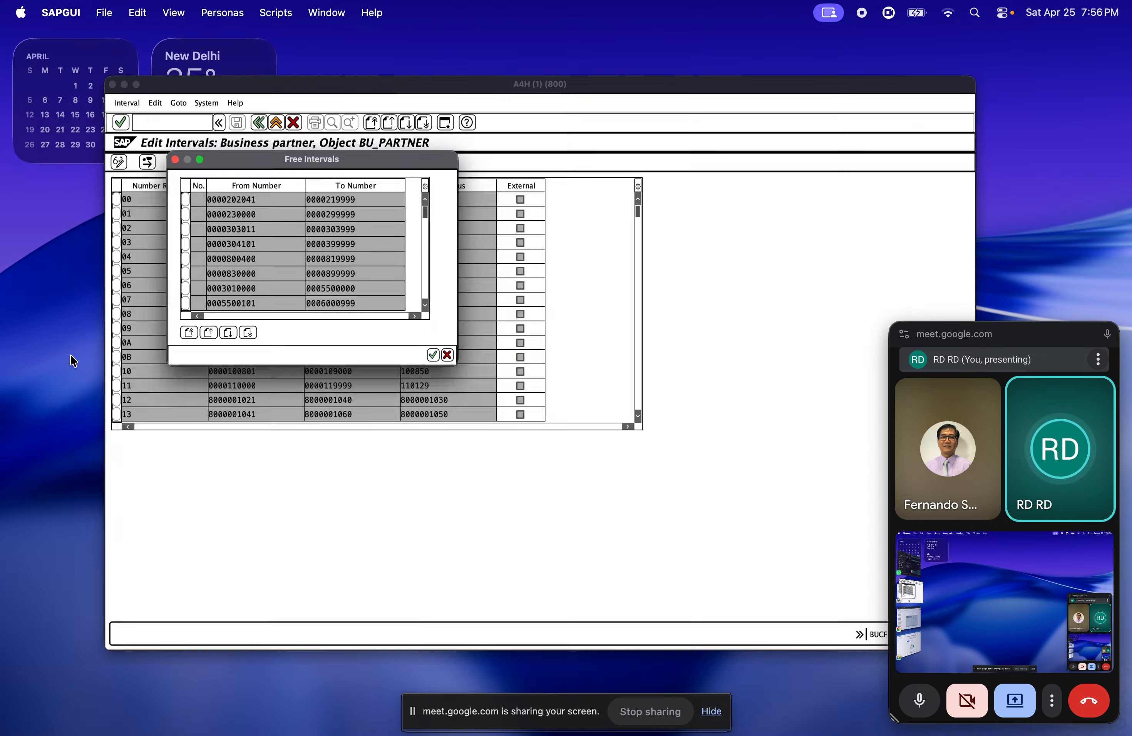
click(270, 172)
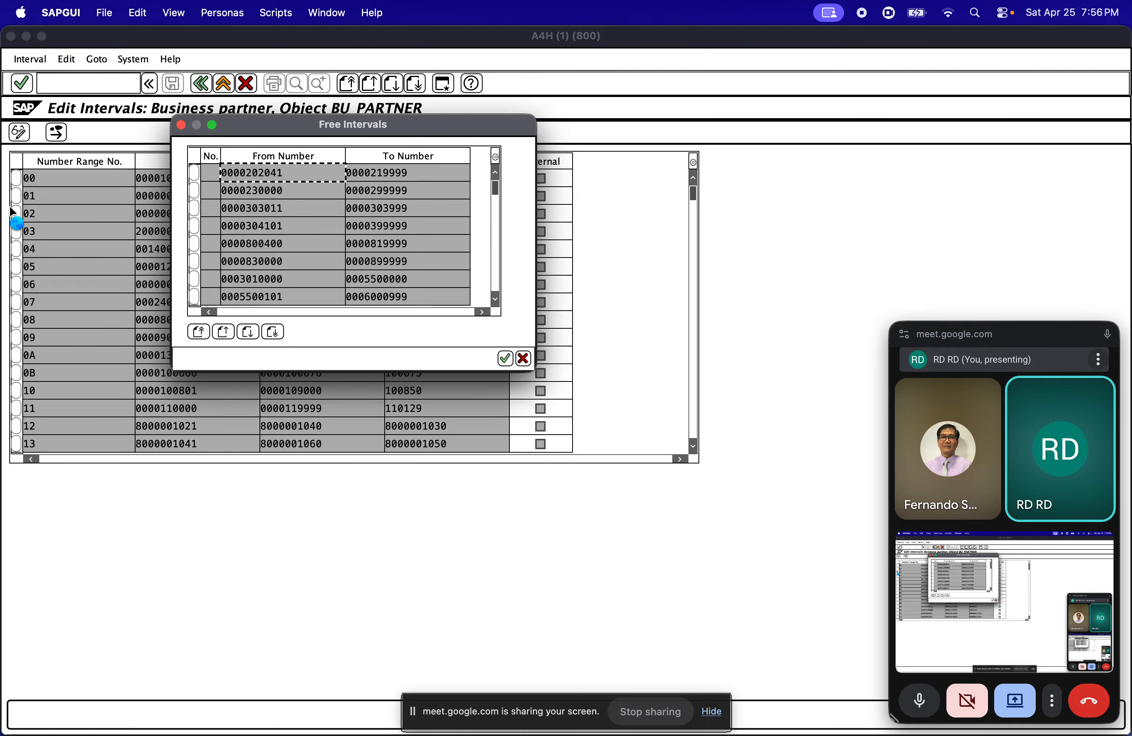
click(523, 358)
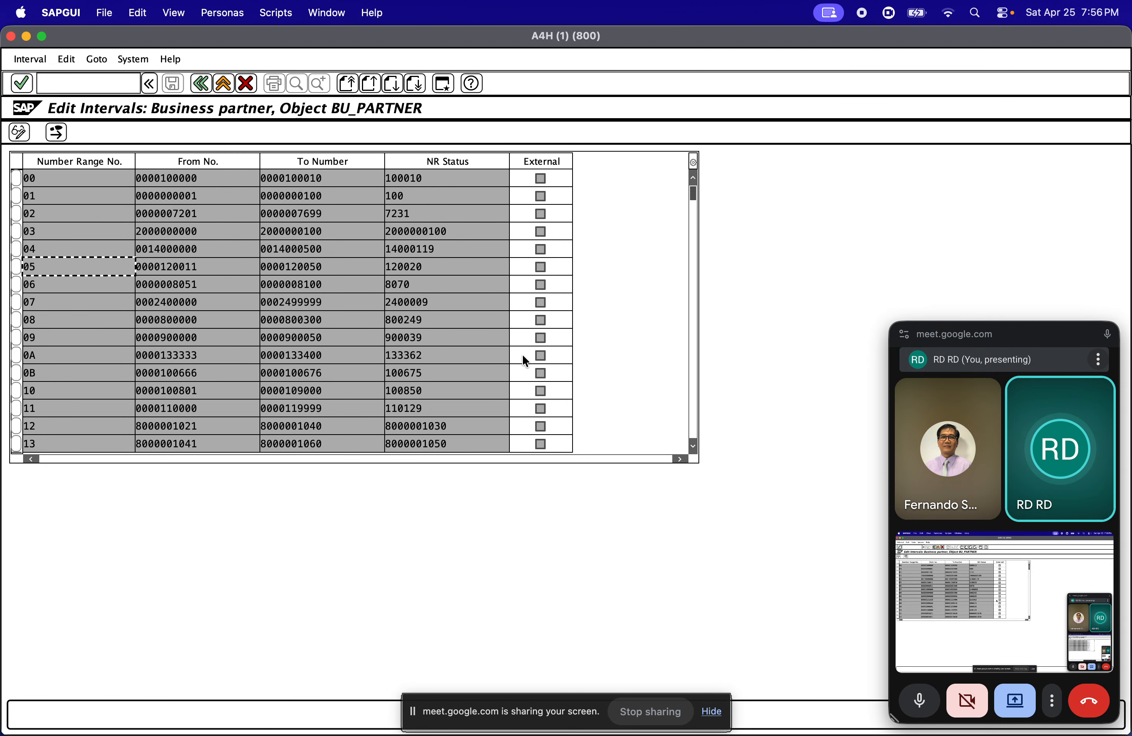
click(201, 83)
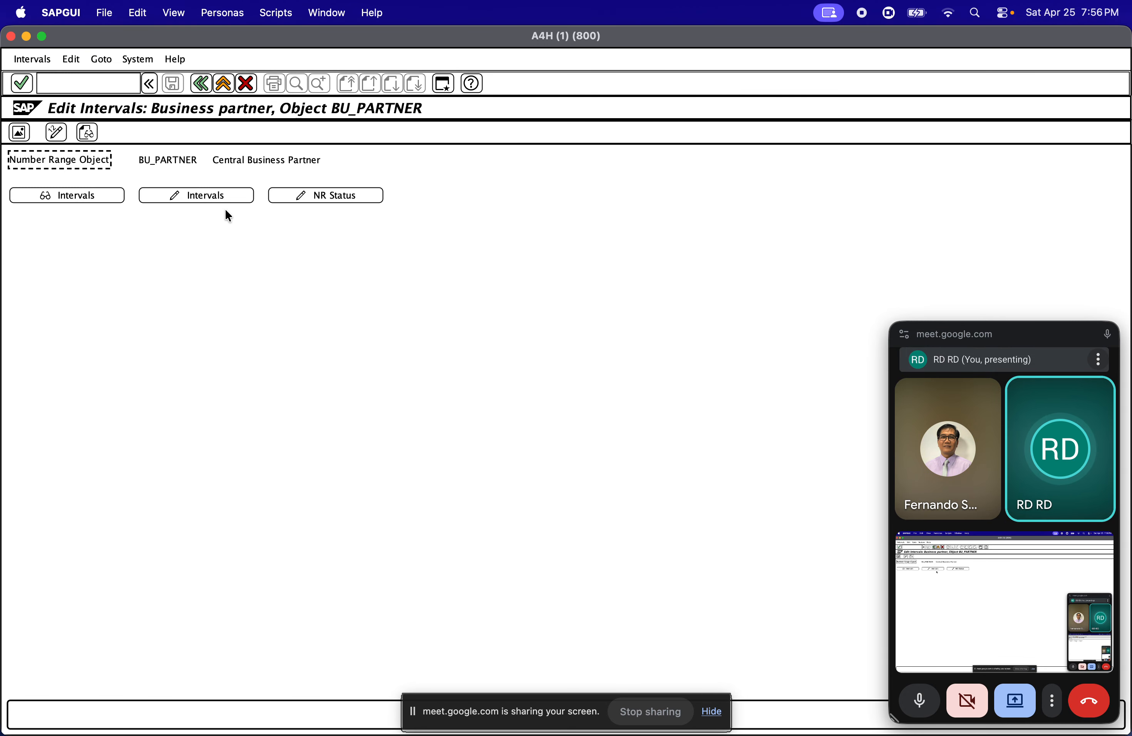
click(201, 83)
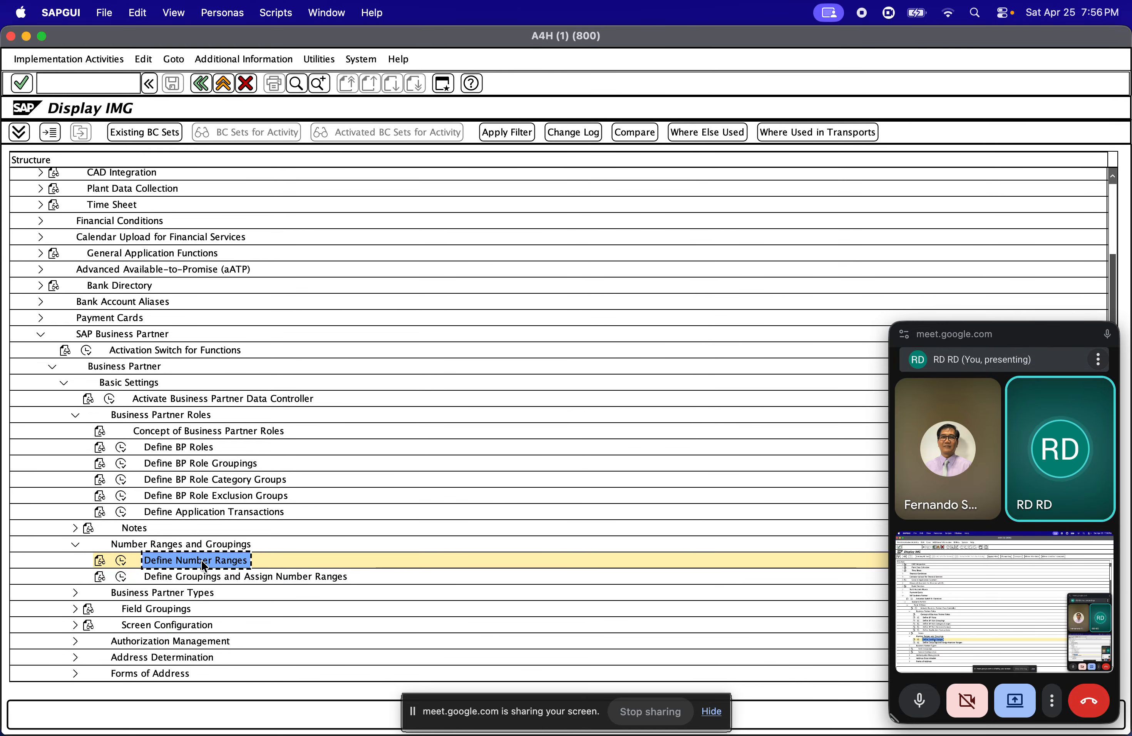
Open Define Number Ranges under Number Ranges and Groupings, display the BU_PARTNER intervals and list the free ones
click(122, 562)
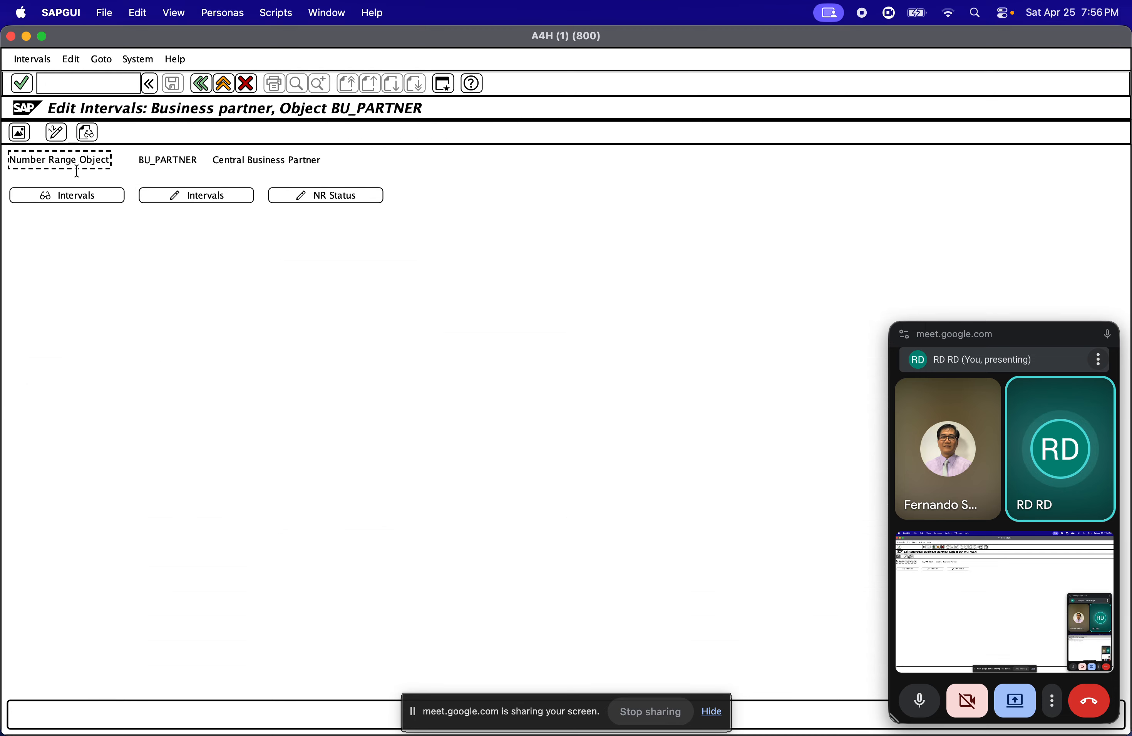
click(83, 199)
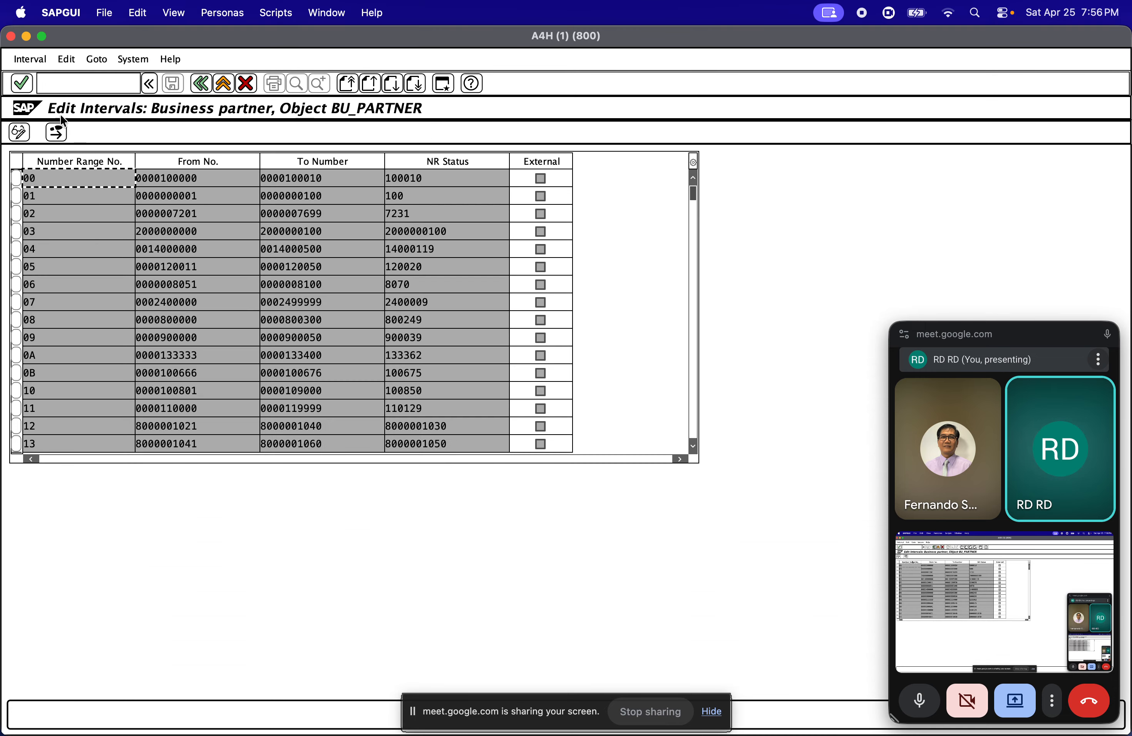
click(22, 62)
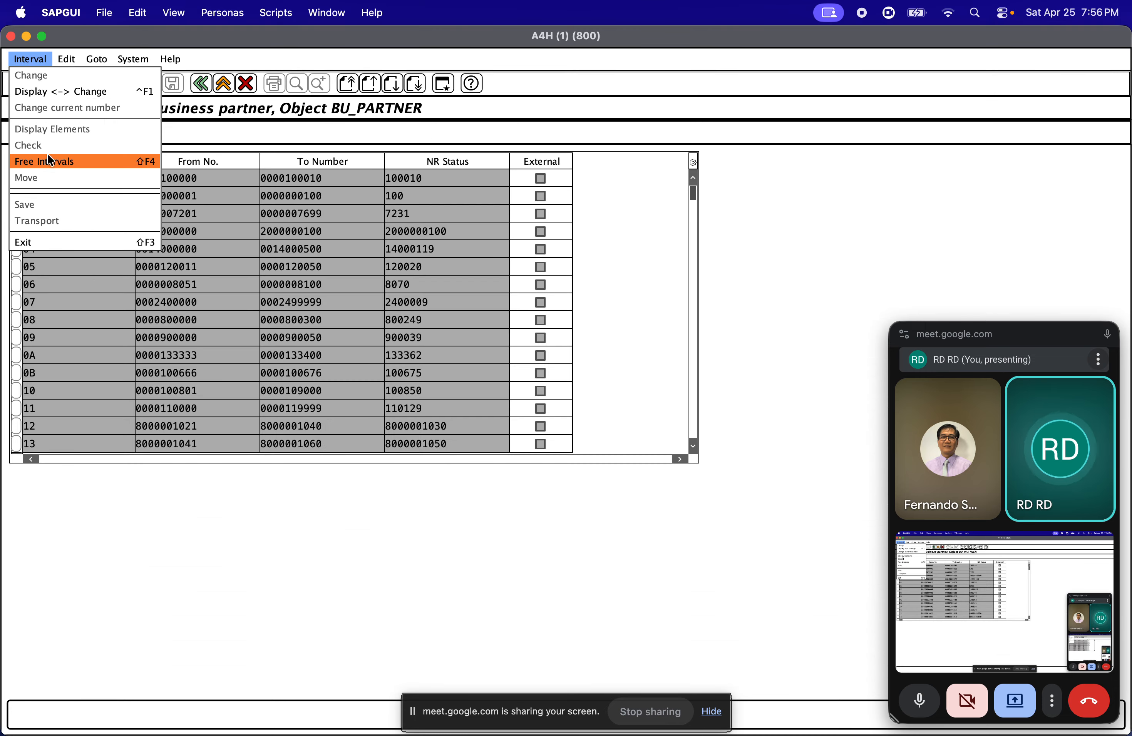
click(69, 162)
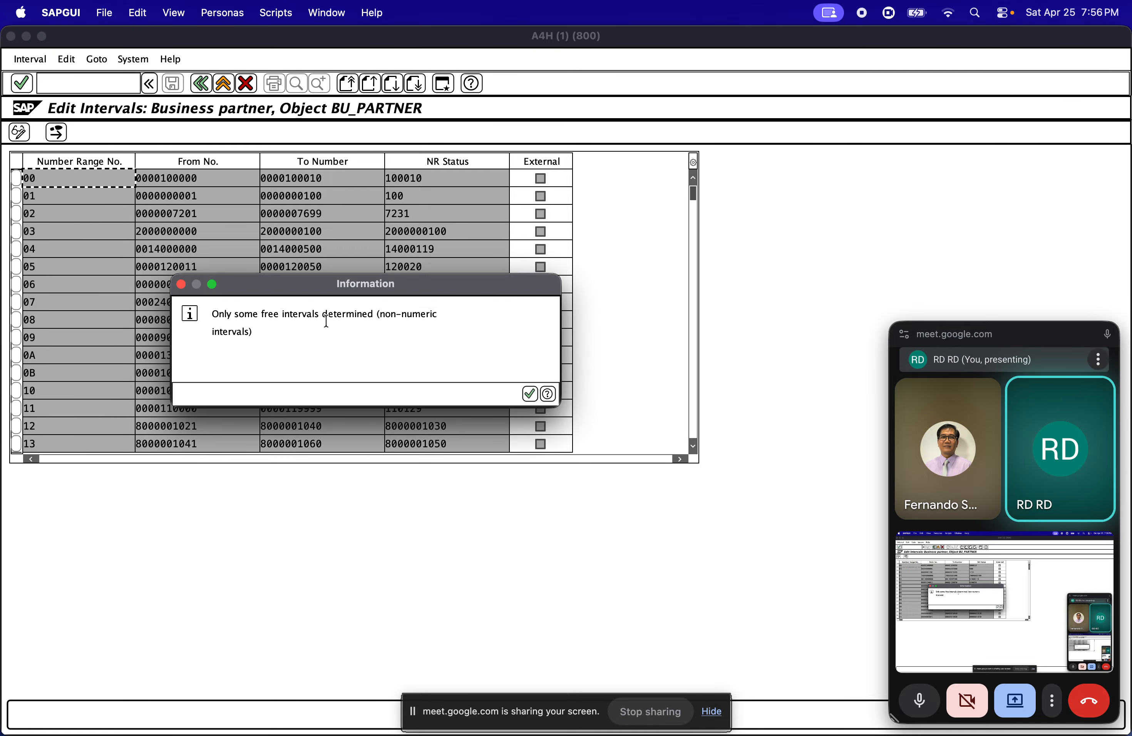
click(529, 393)
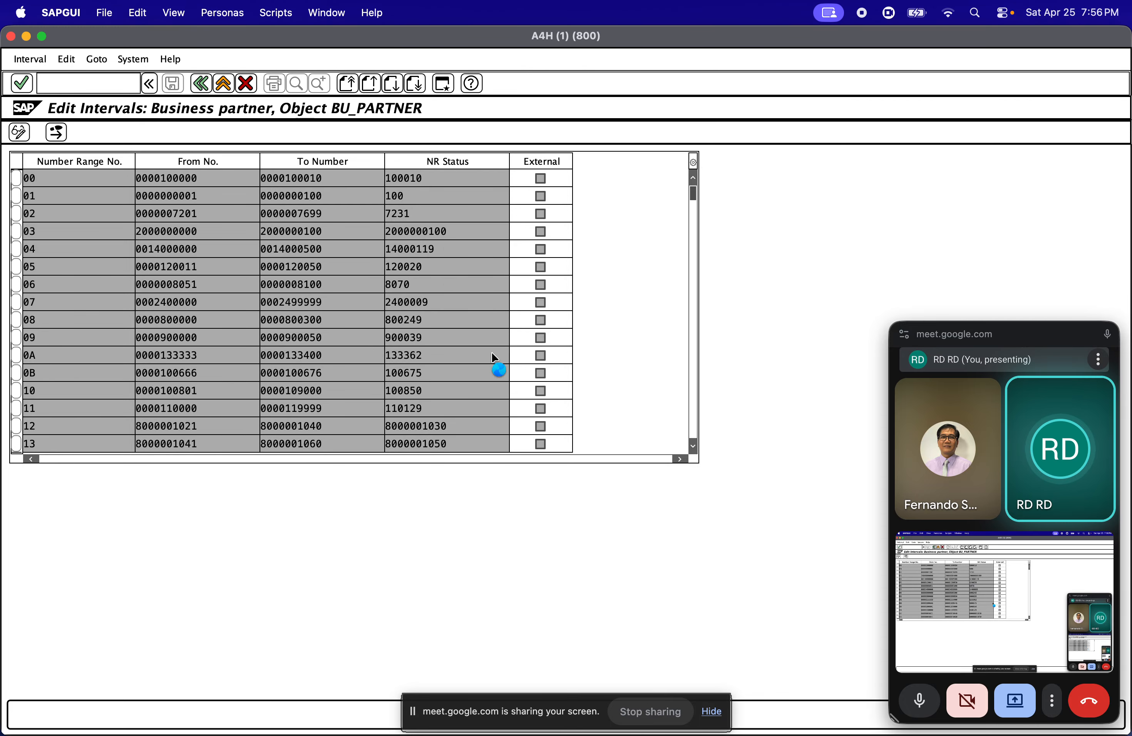
Highlight the From Number and To Number of the first free interval and close the list
drag(290, 173, 223, 174)
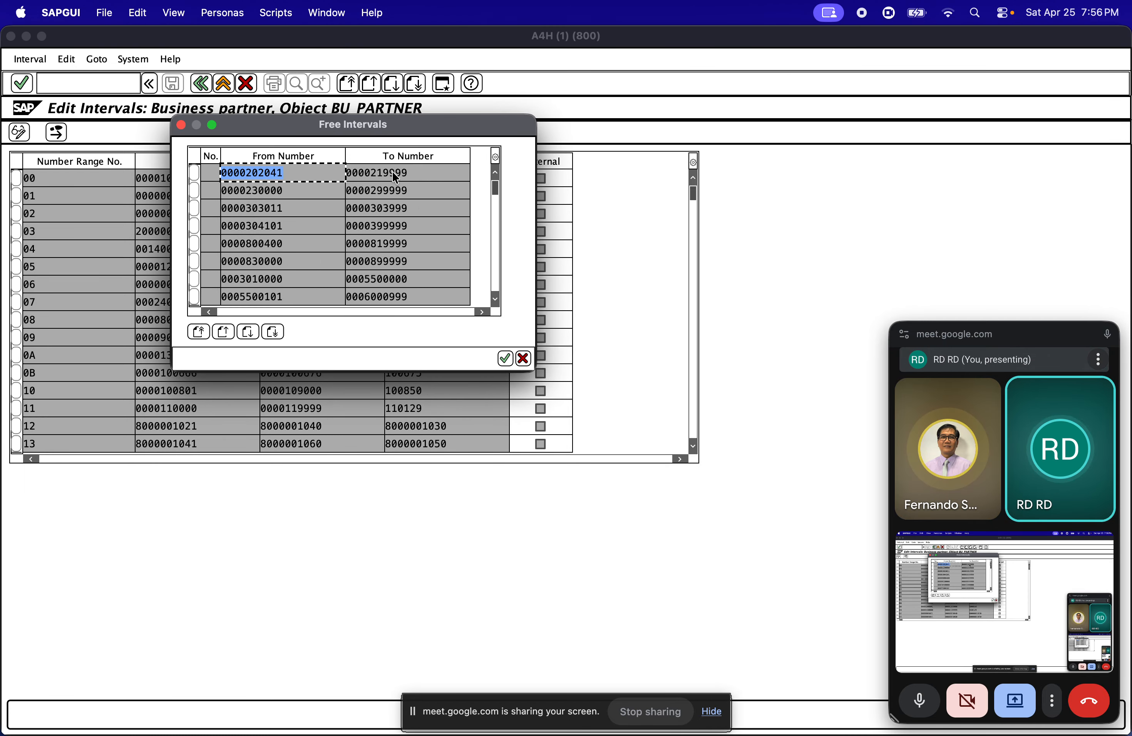
drag(422, 172, 319, 183)
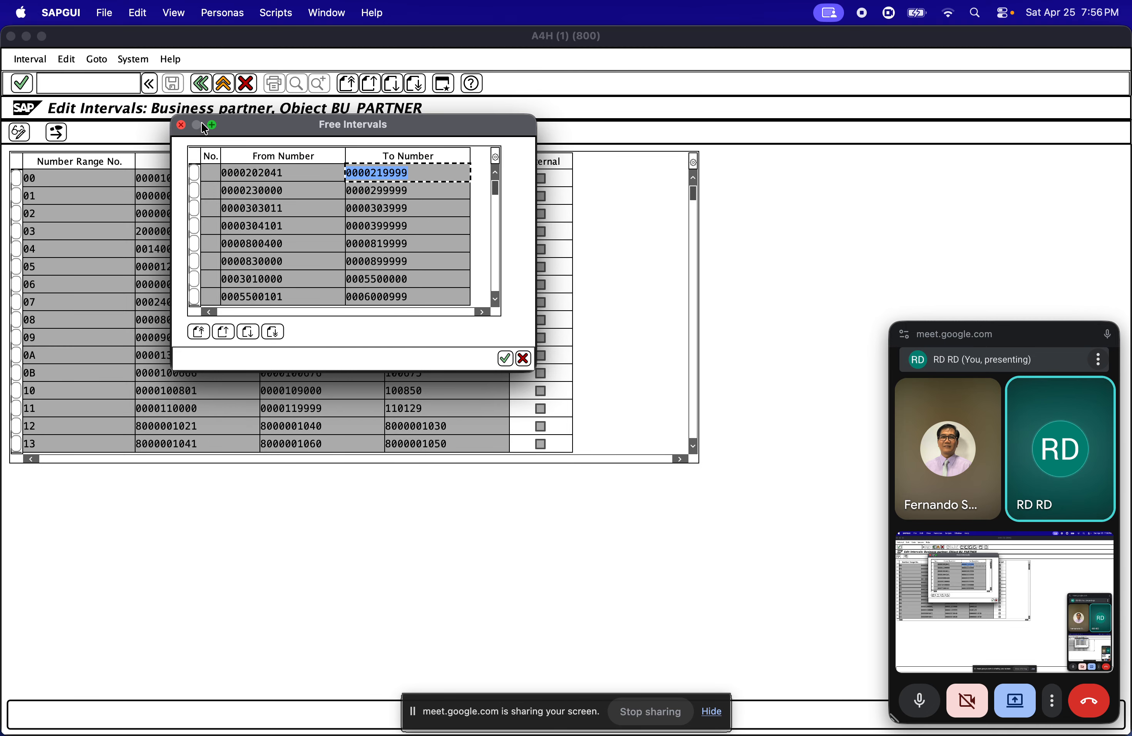
click(181, 125)
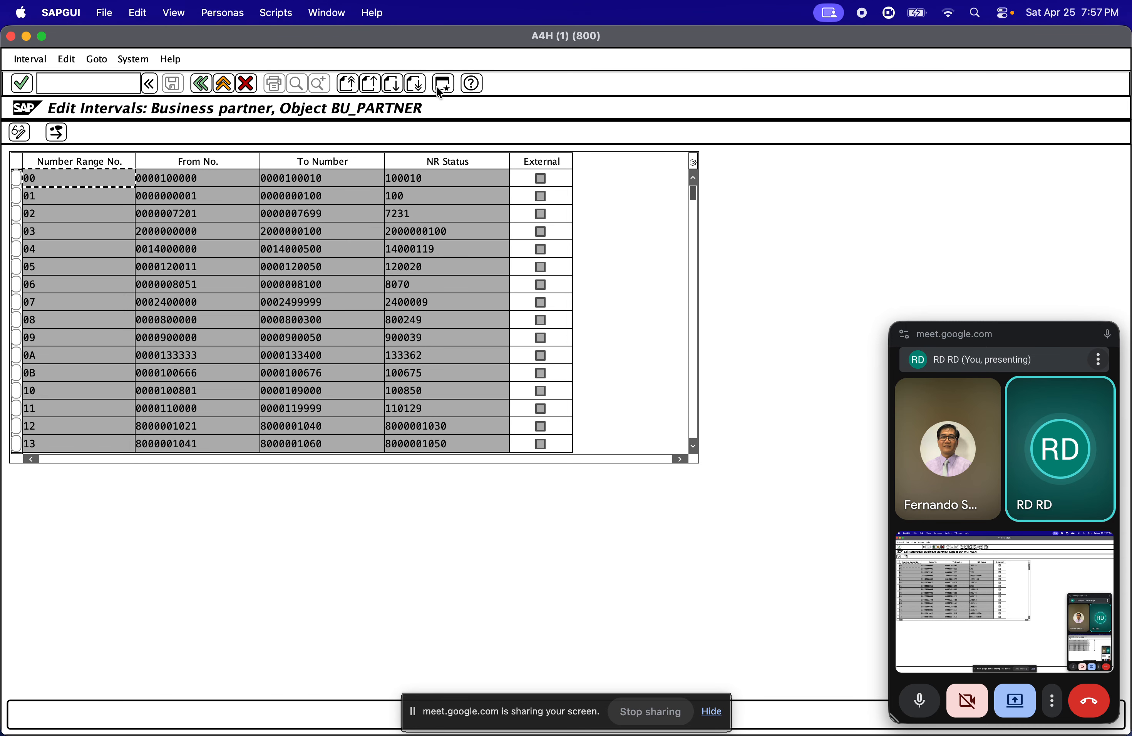
Open a second SAP session and start transaction OMSJ for vendor number ranges
click(439, 87)
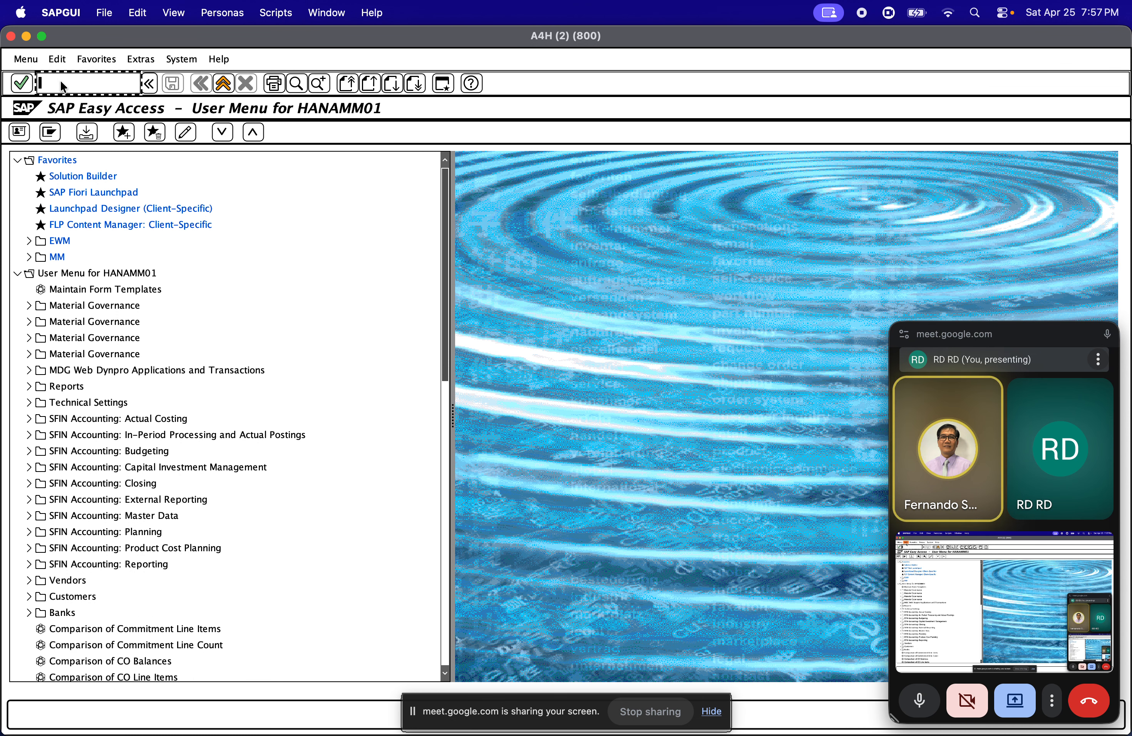
text(oms)
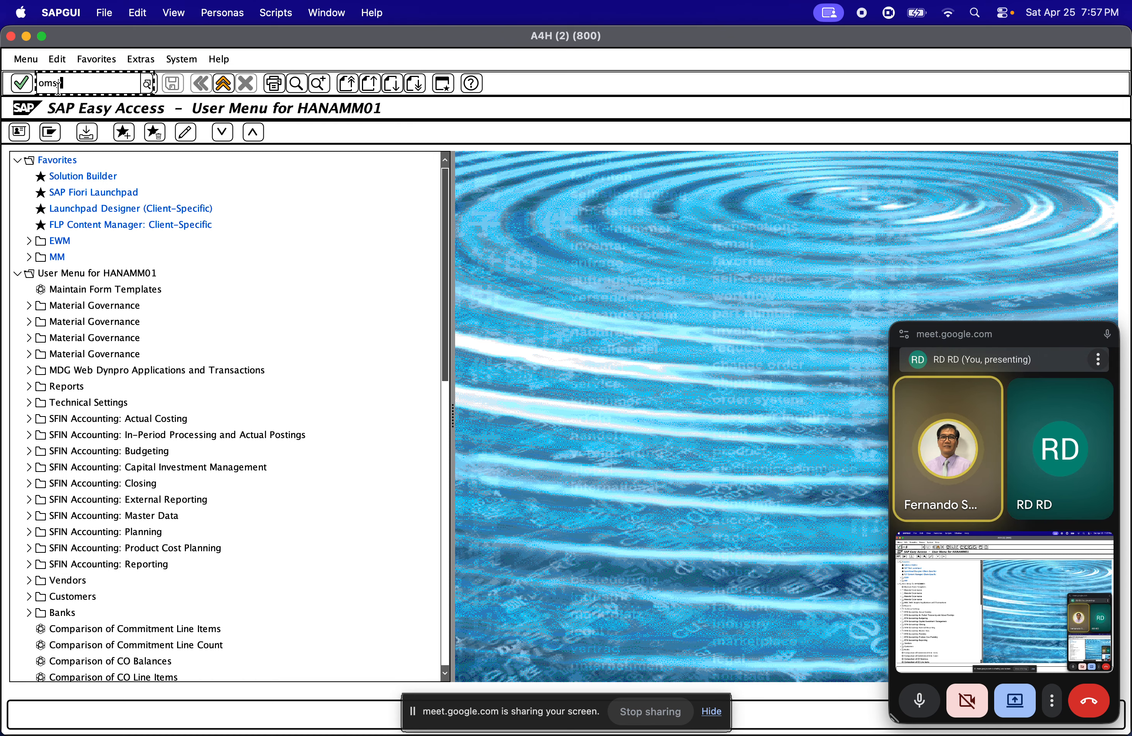
text(j)
key(Return)
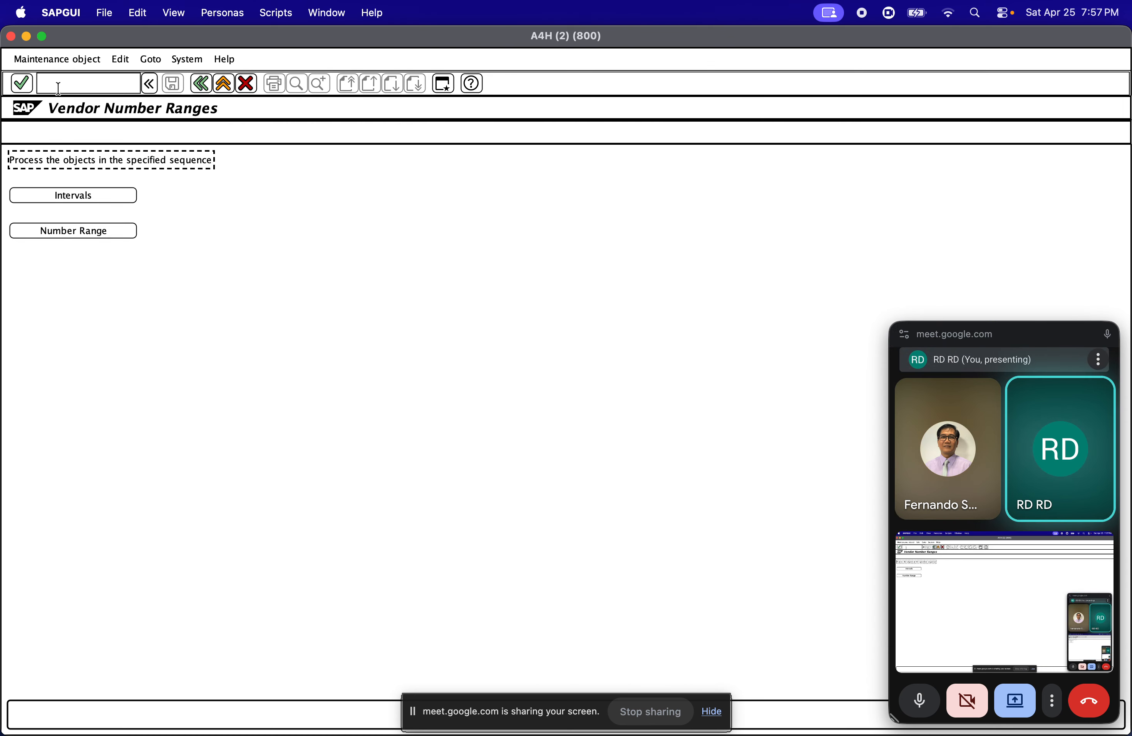
View the vendor number range intervals of object KREDITOR and return to the Vendor Number Ranges screen
click(77, 232)
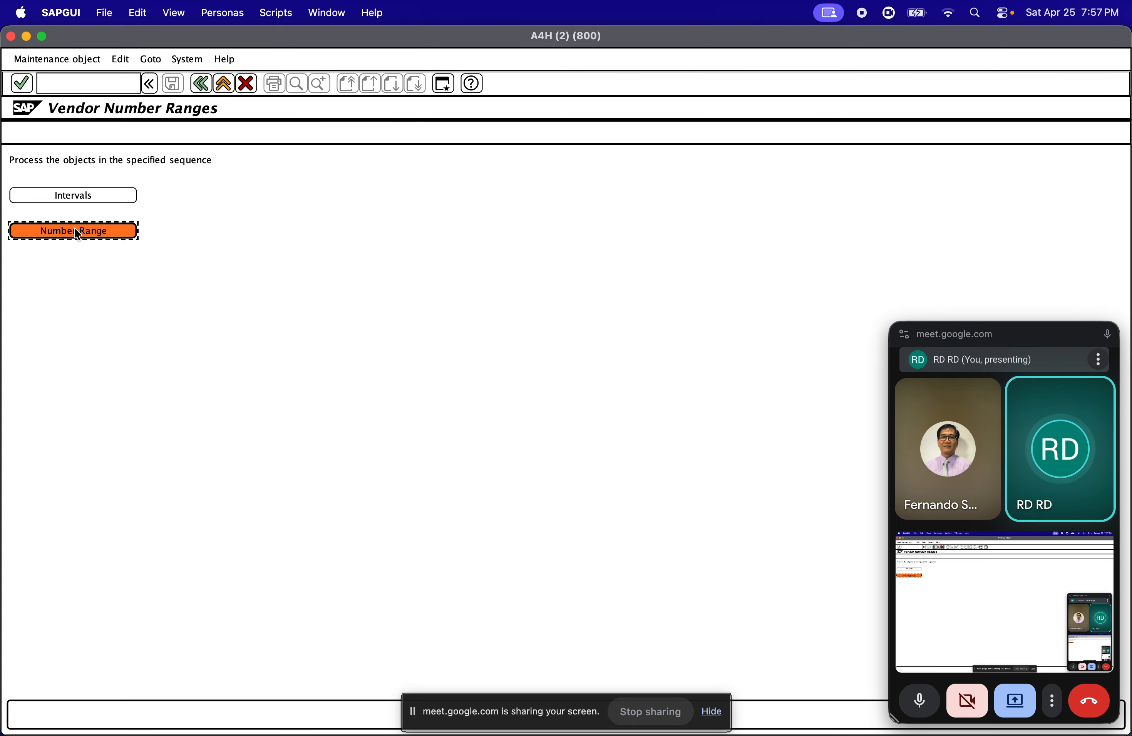
click(73, 195)
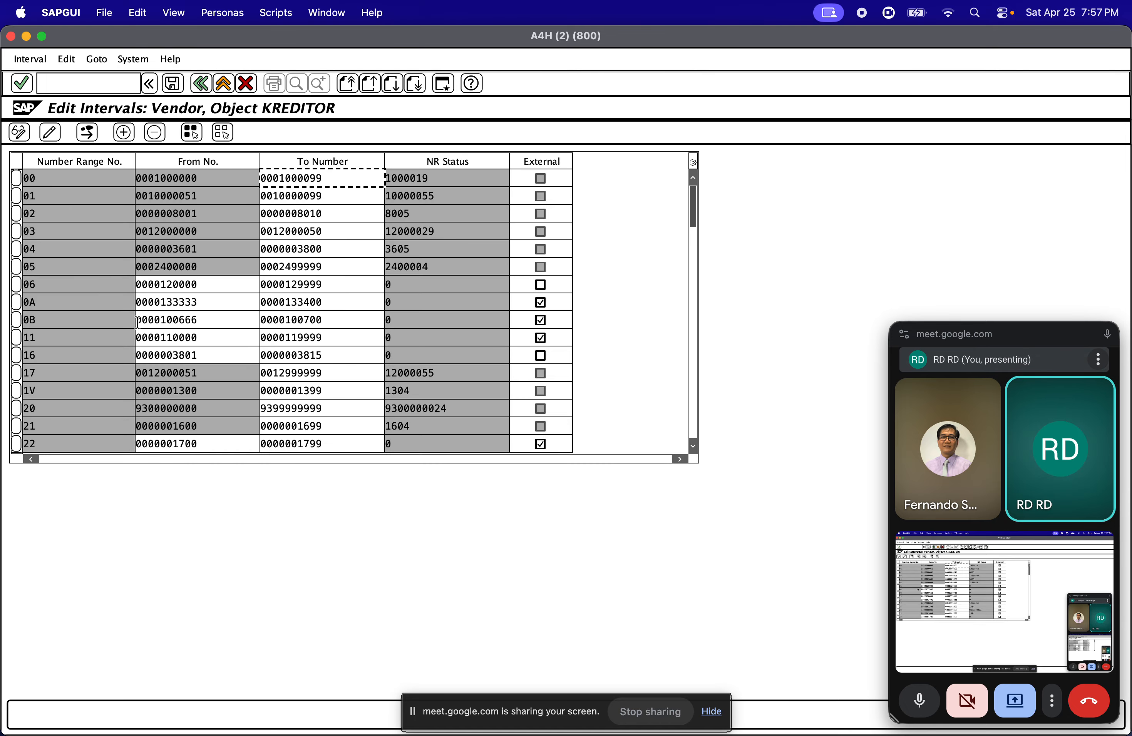
click(201, 83)
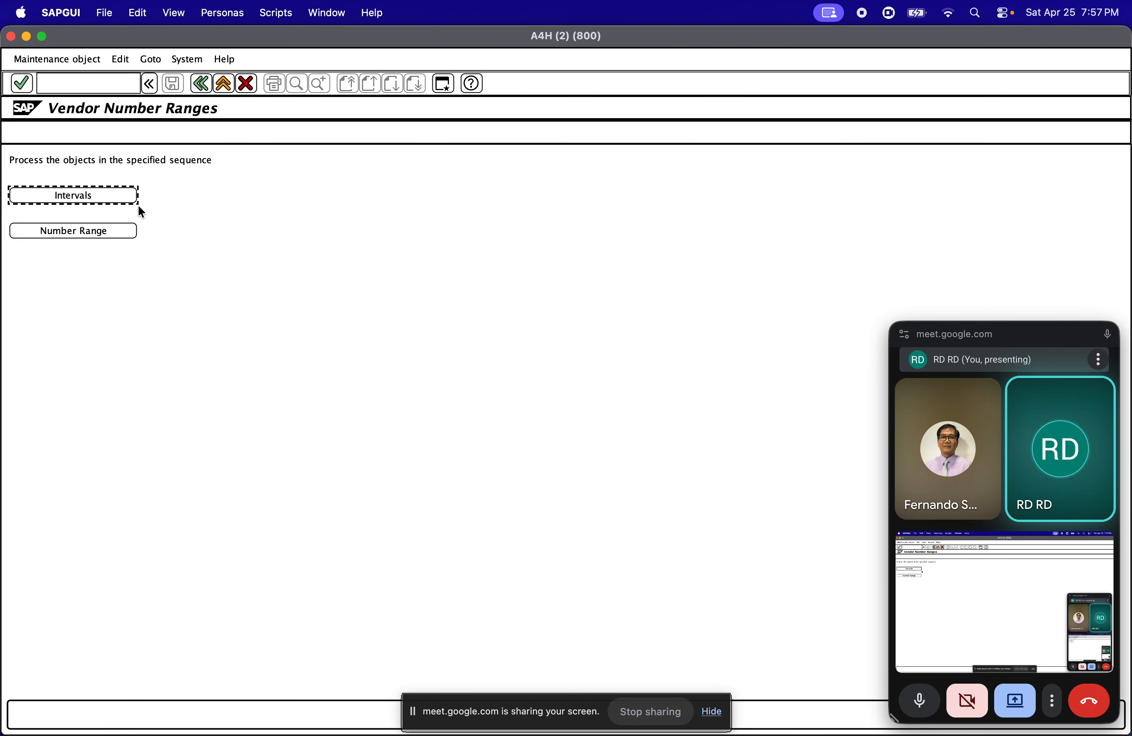
Open the assignment of number ranges to vendor account groups and try to position the list on an entry
click(101, 230)
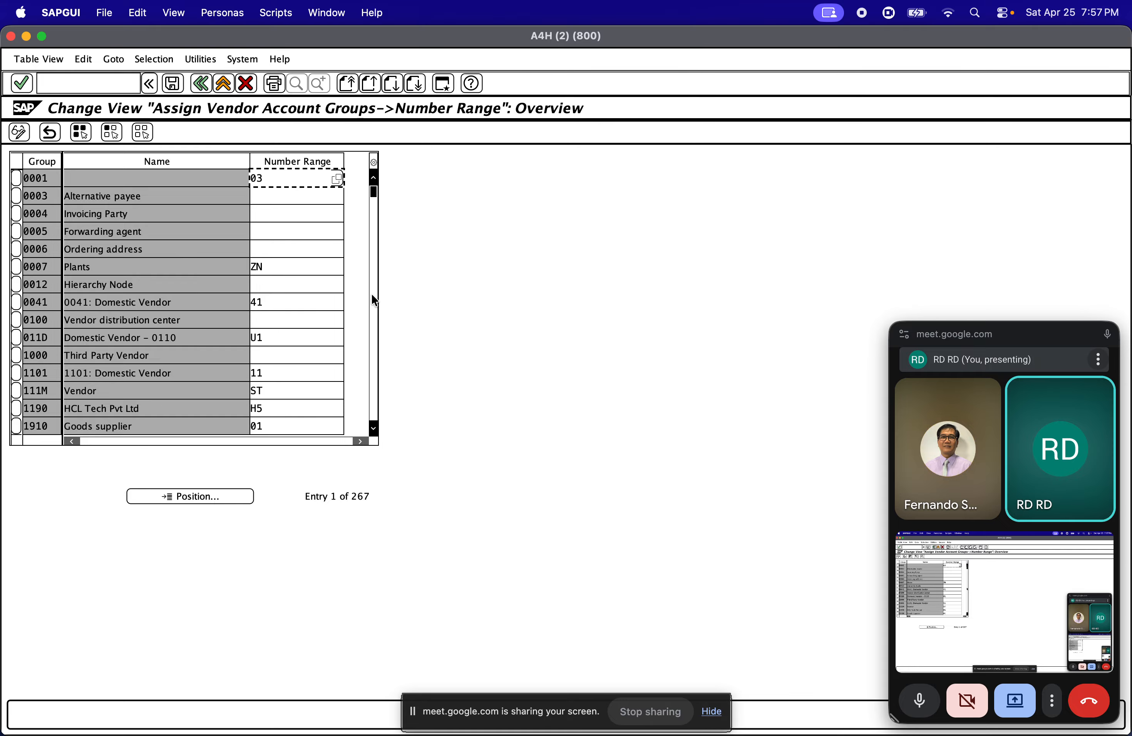
click(372, 295)
click(371, 295)
click(205, 497)
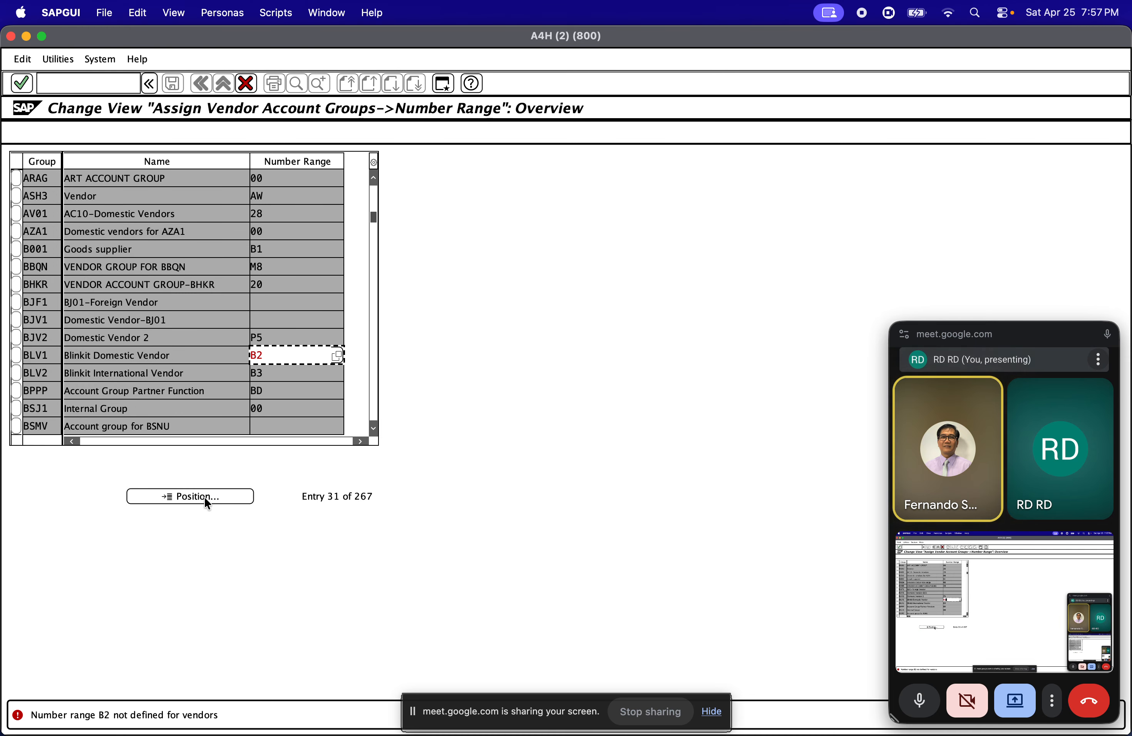
Clear the number ranges assigned to the Blinkit vendor account groups BLV1 and BLV2
key(BackSpace)
key(BackSpace)
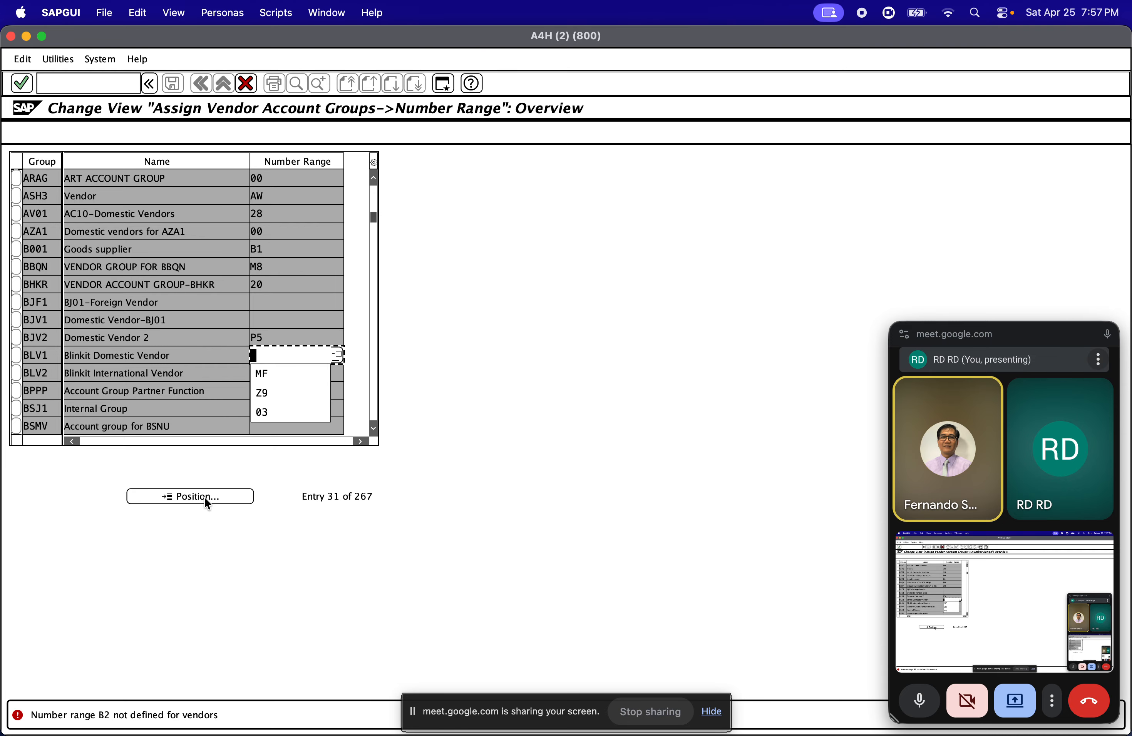
click(204, 288)
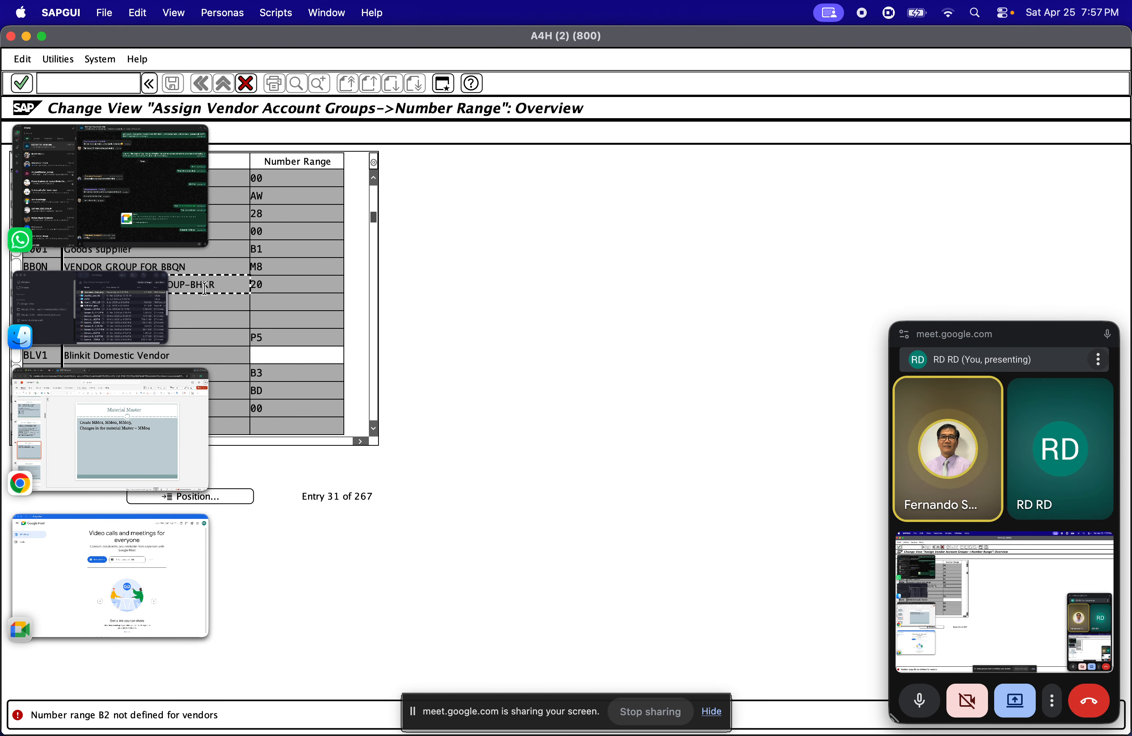
key(Return)
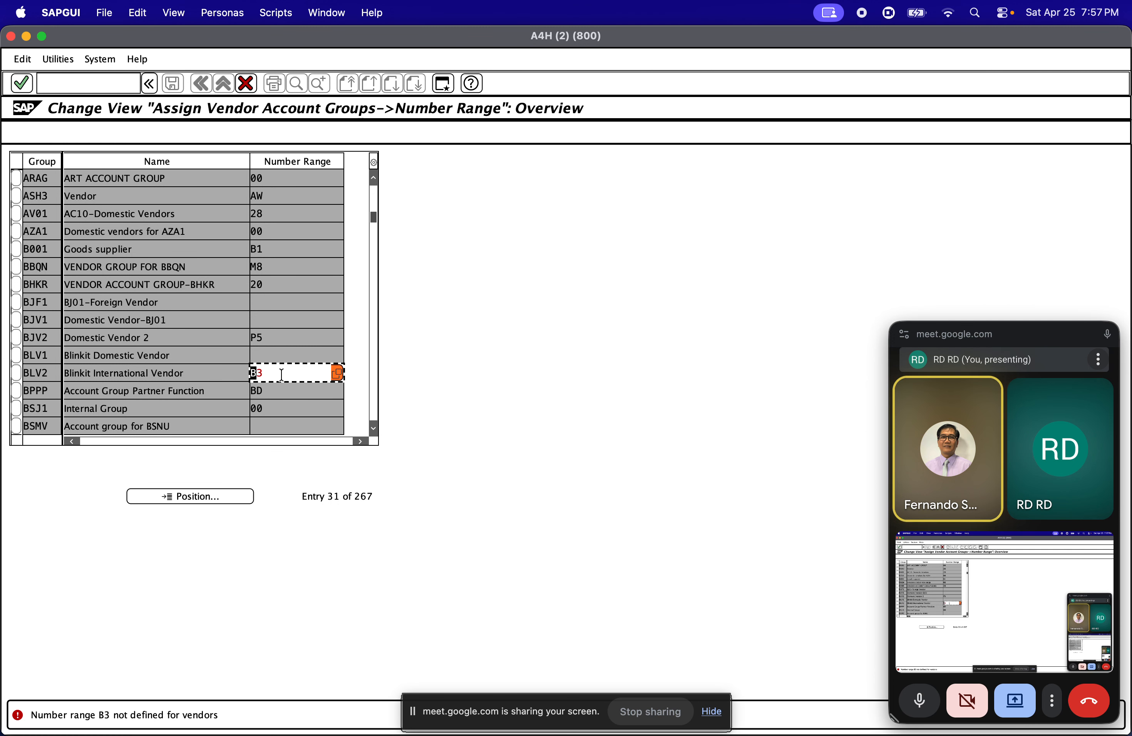
drag(282, 375, 245, 377)
key(BackSpace)
key(Return)
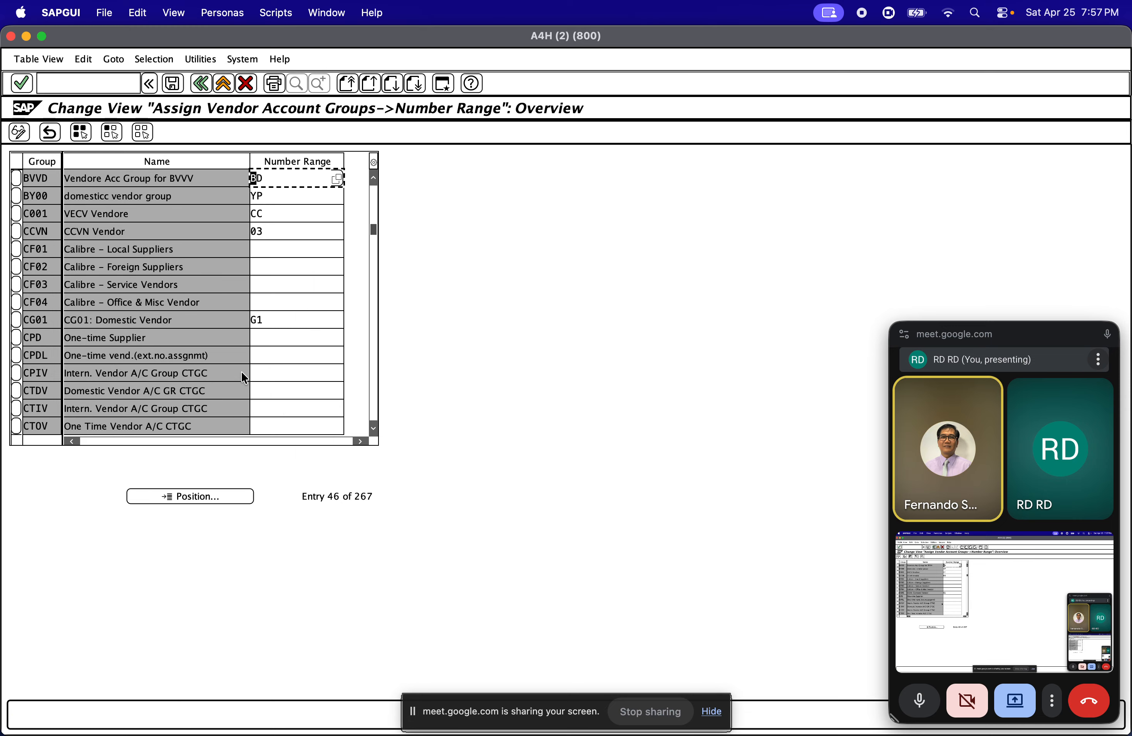
Position the vendor account group list on ZDSV and check the number range assigned to it
click(190, 495)
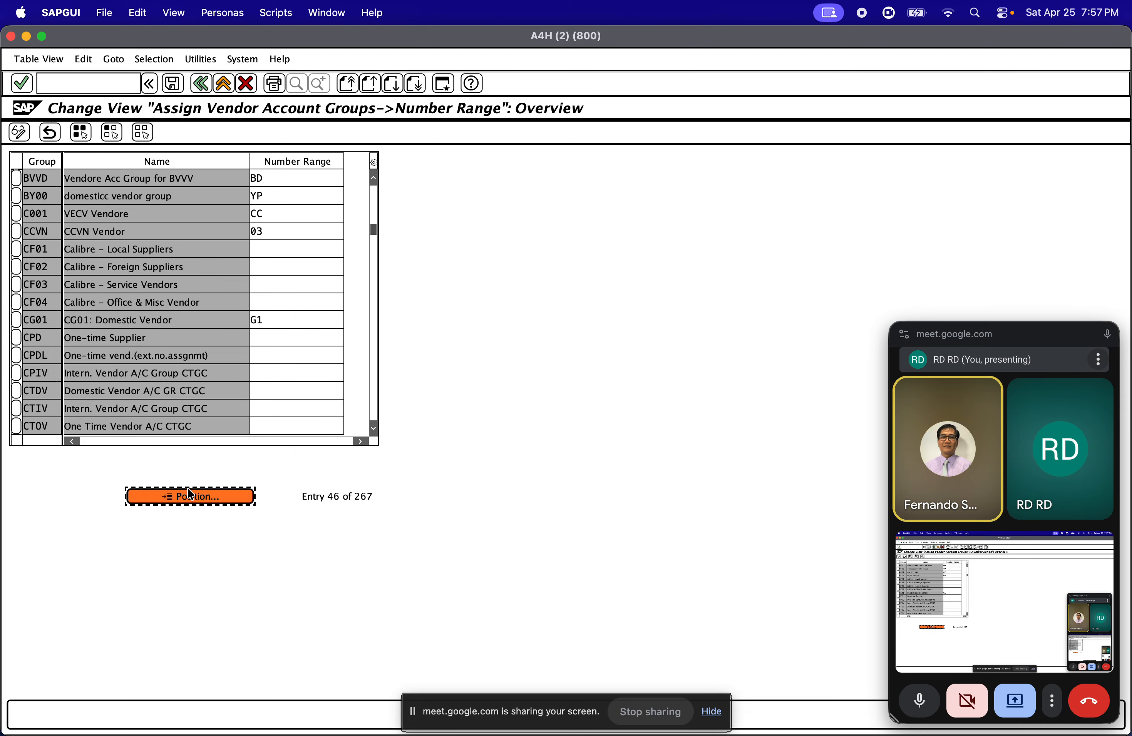
text(ZD)
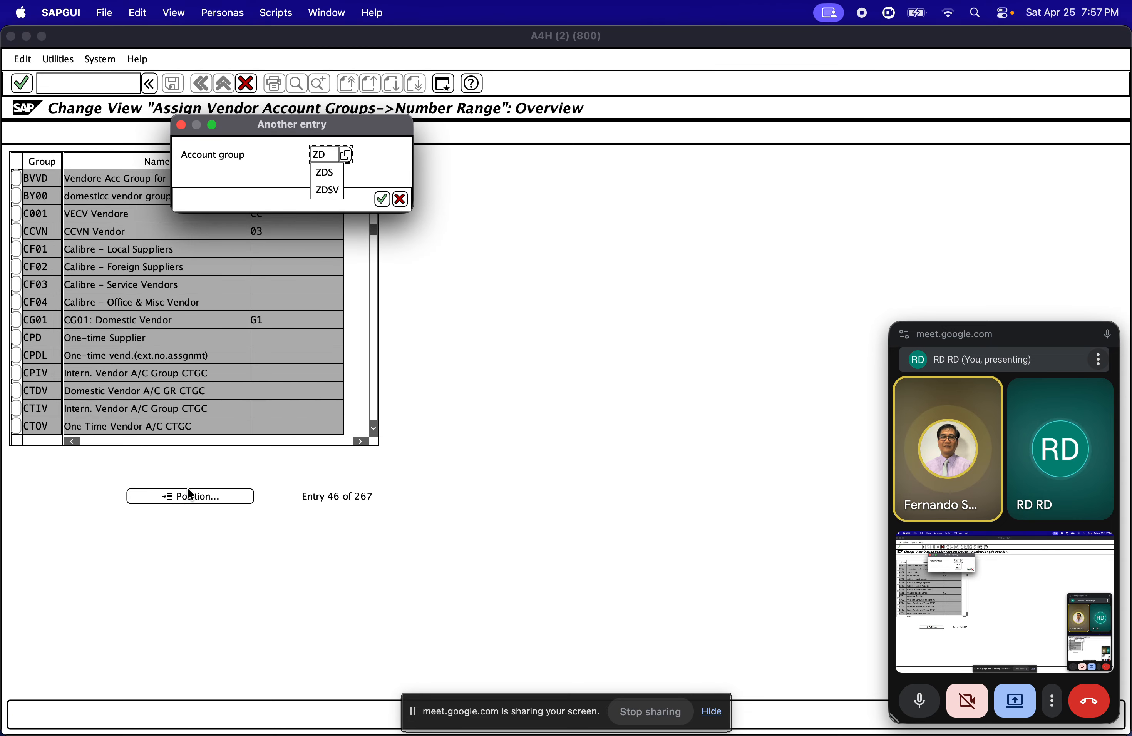
text(SV)
key(Return)
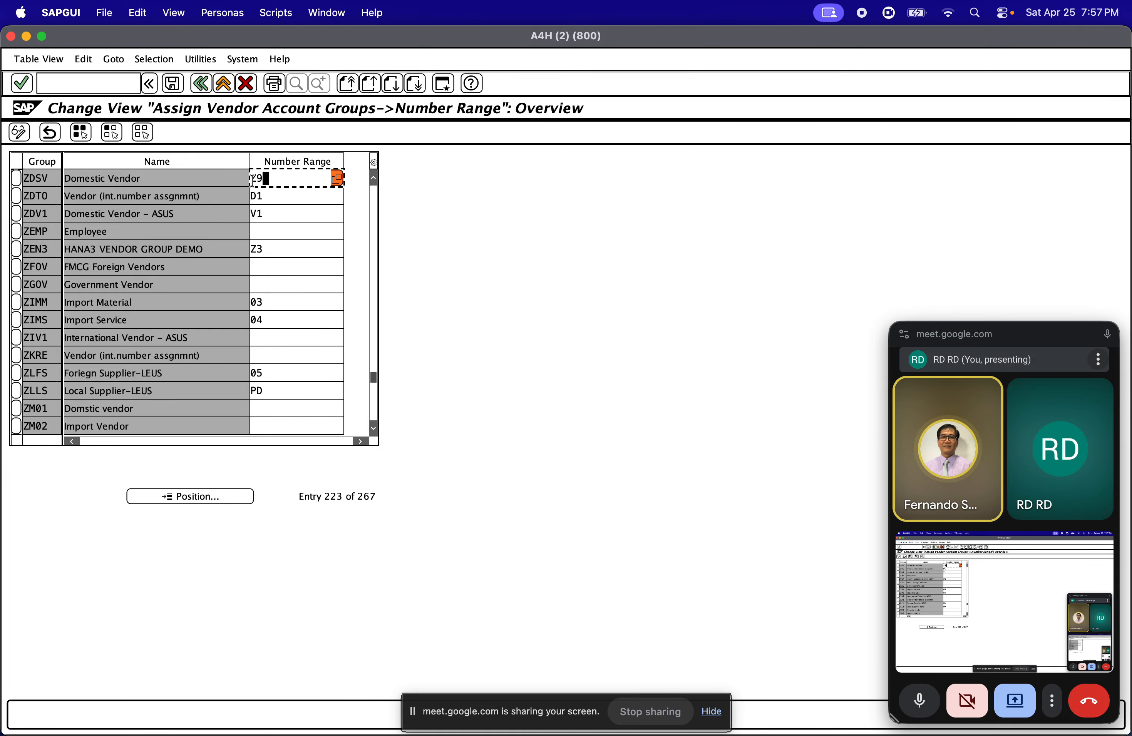
drag(269, 178, 236, 181)
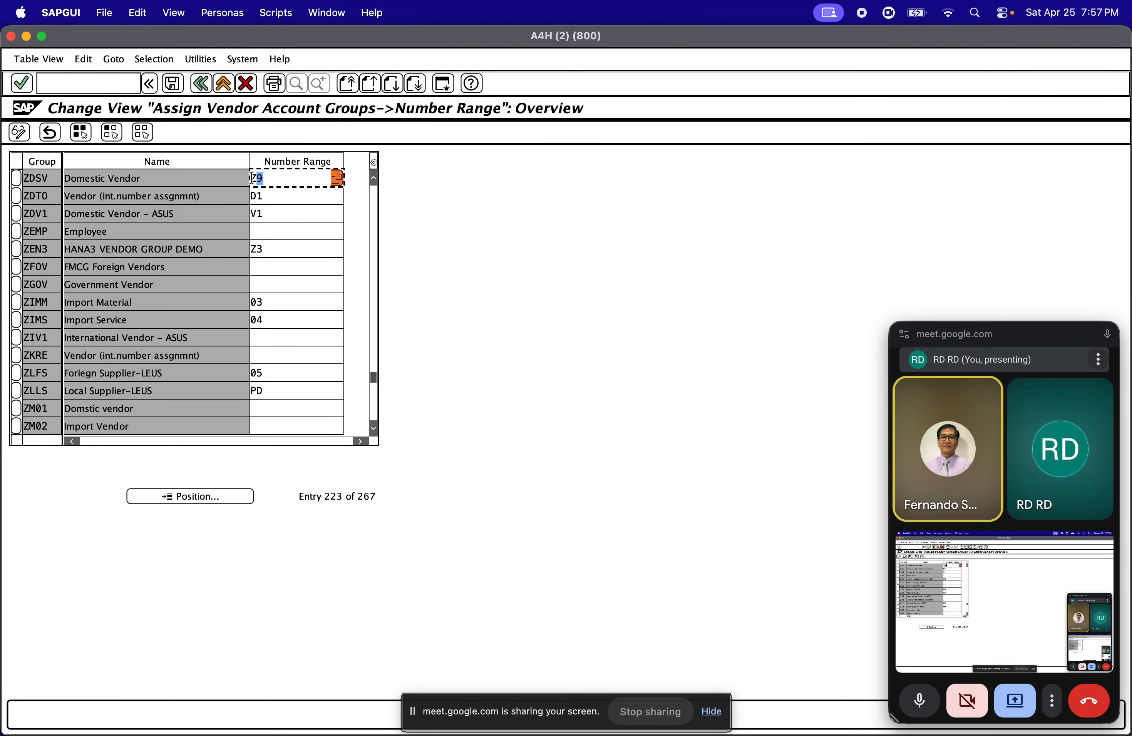
Leave the account group assignment without saving the changes and open the vendor number range intervals
click(205, 86)
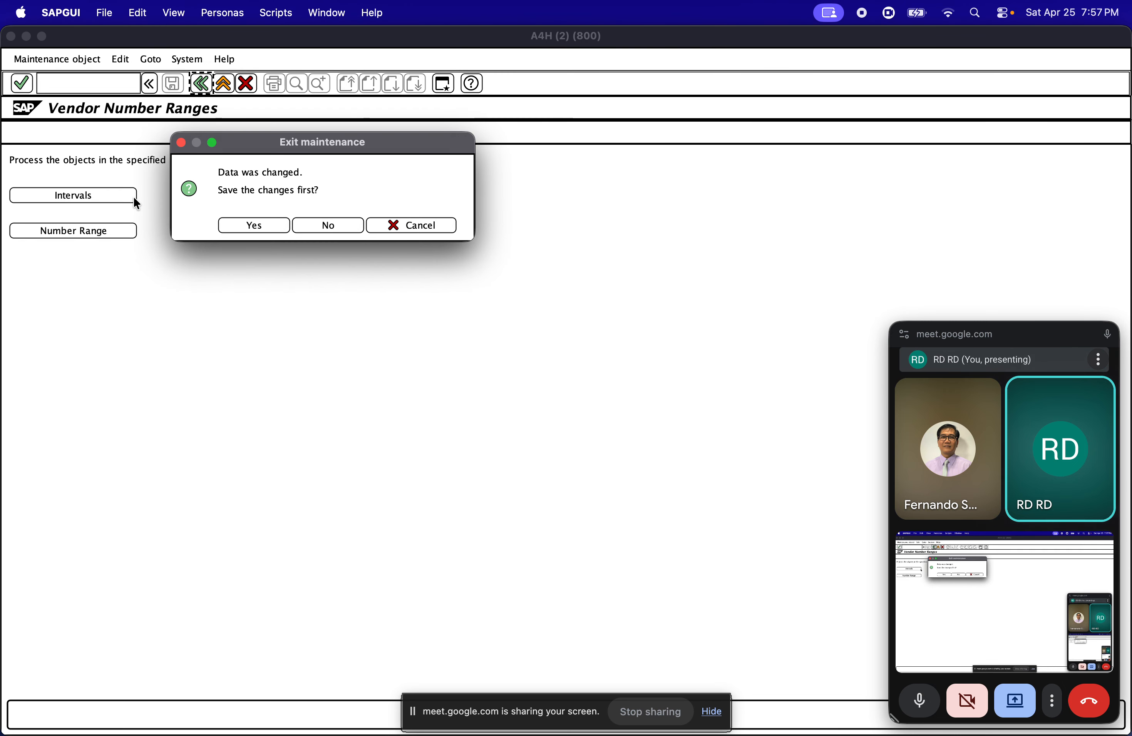
click(312, 229)
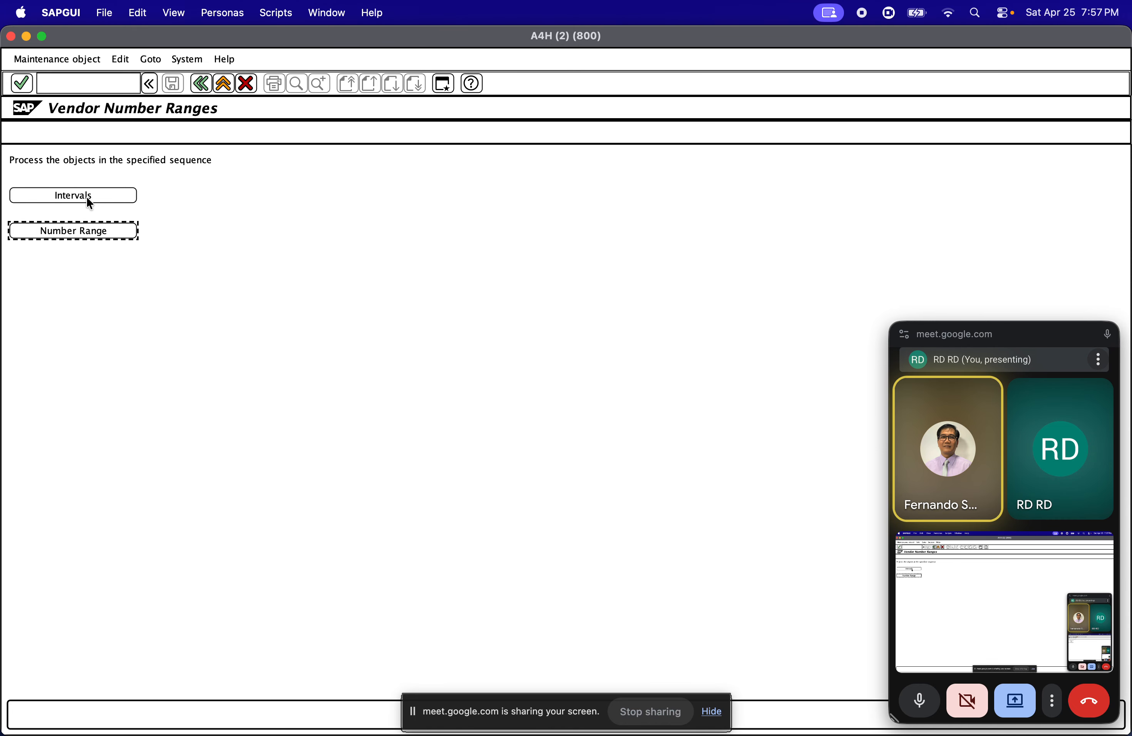
click(112, 194)
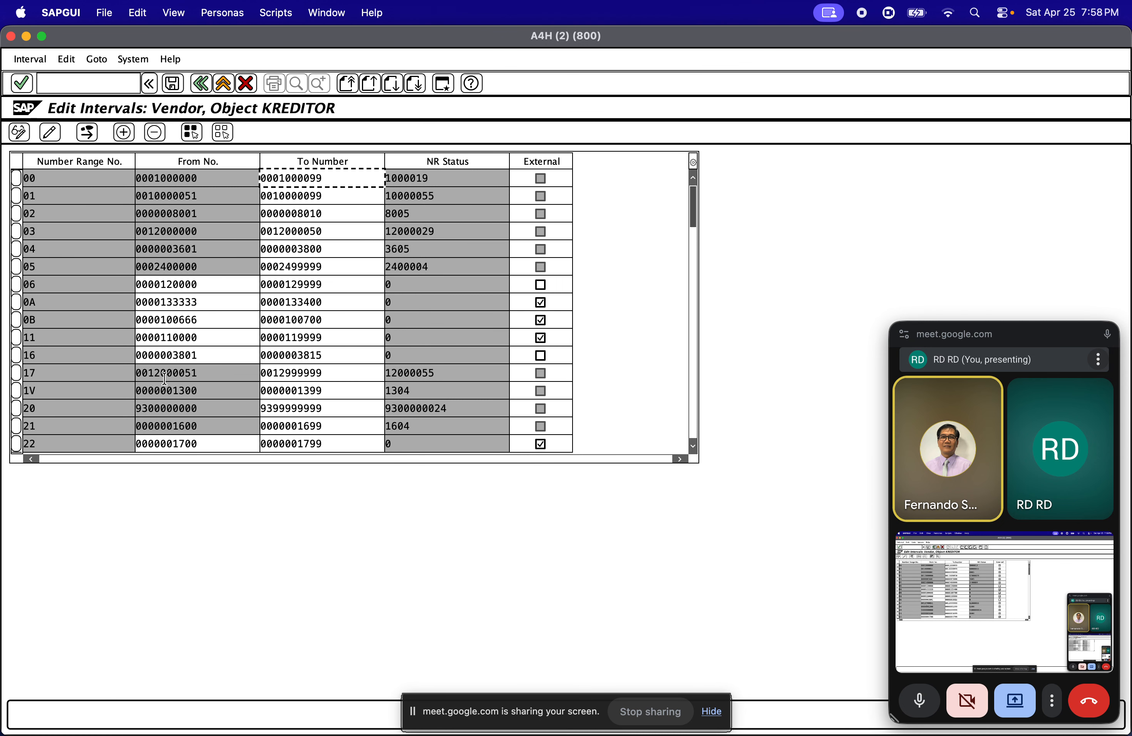
Locate interval Z9 in the KREDITOR interval list and copy its From number
click(693, 302)
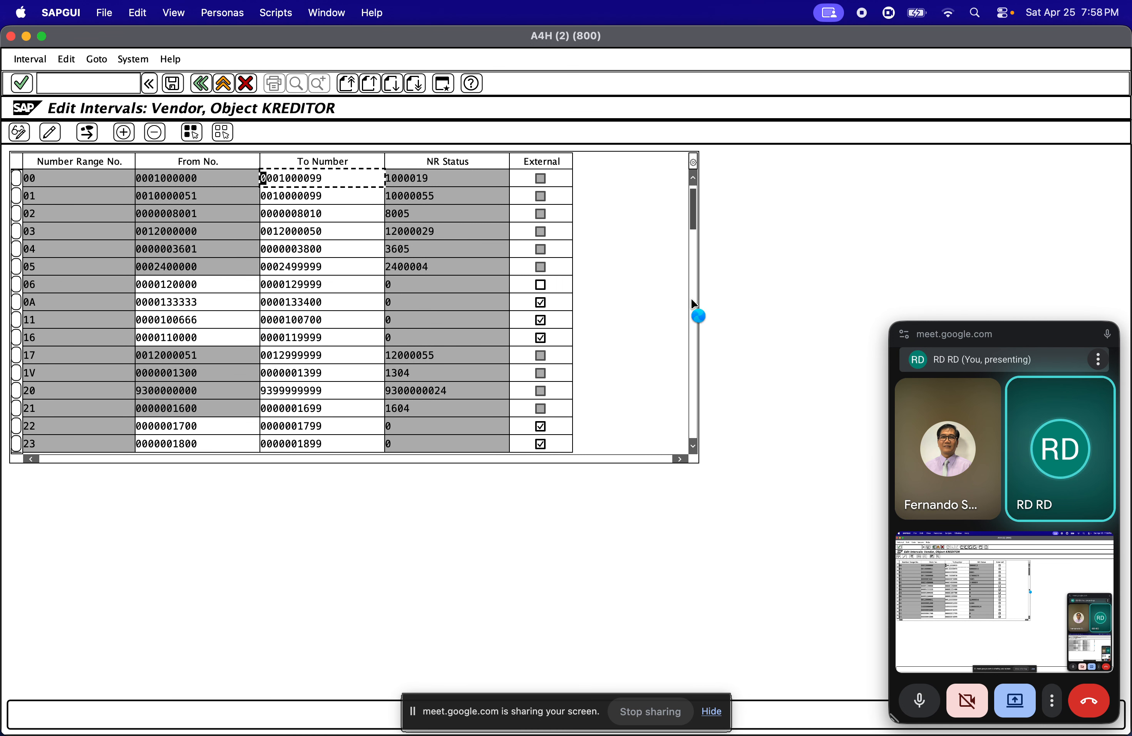
click(693, 302)
click(693, 317)
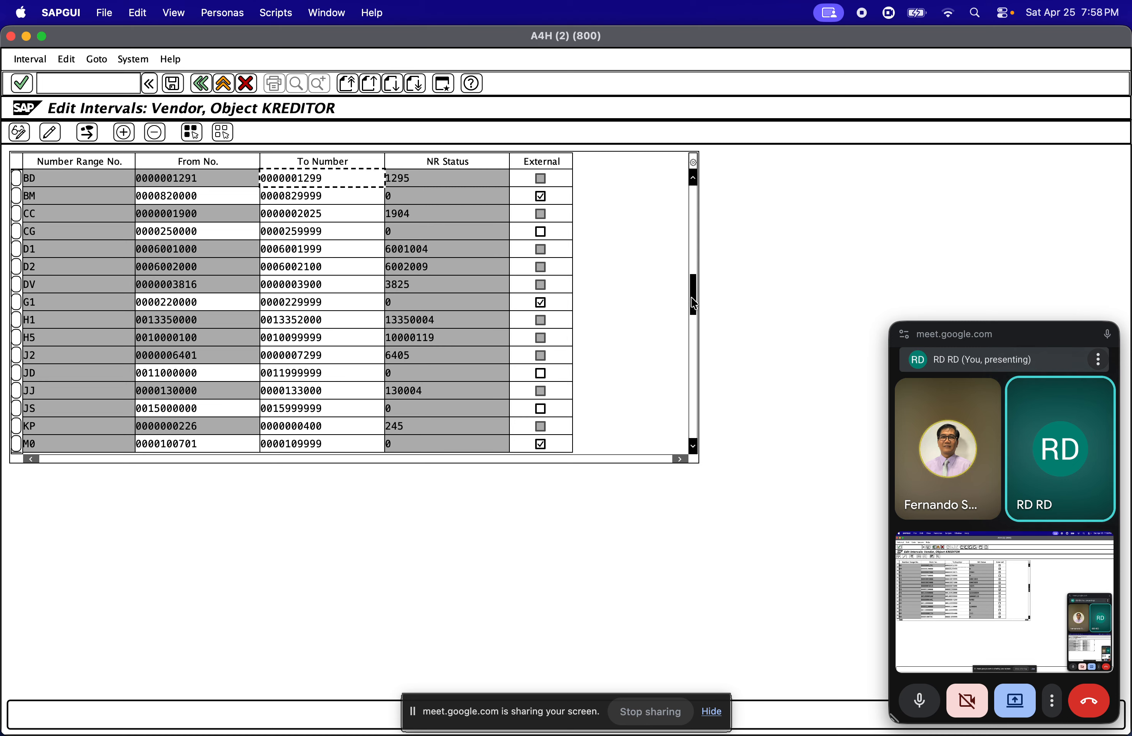
click(693, 342)
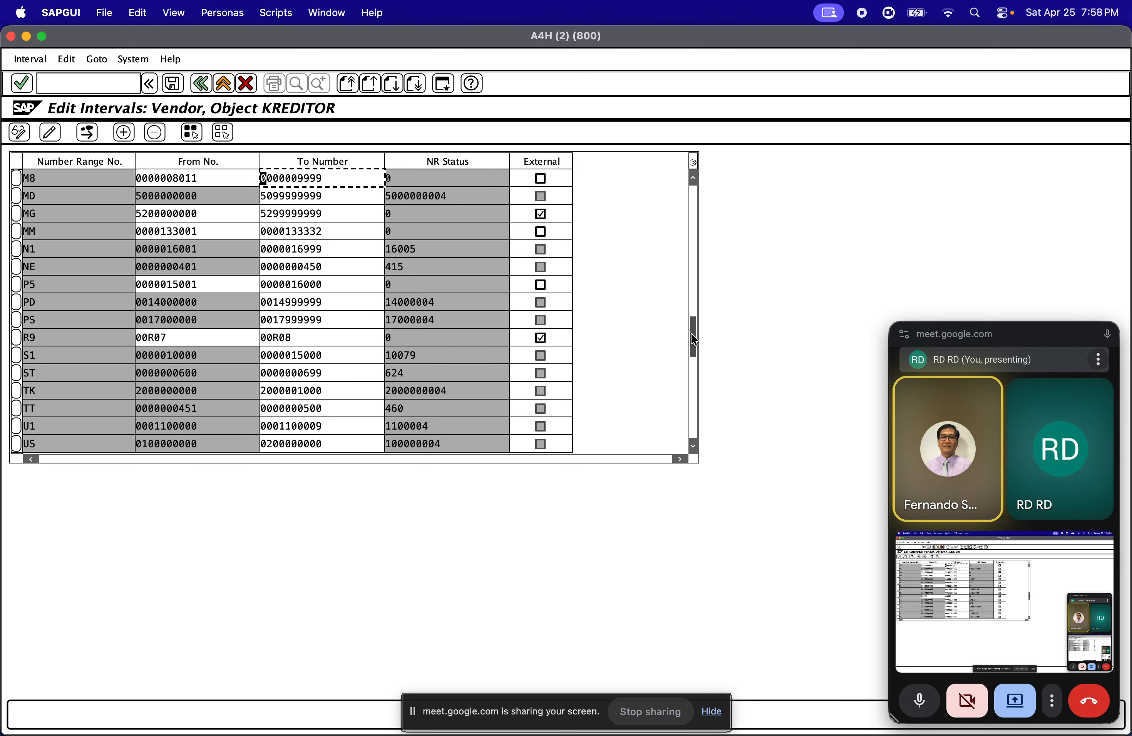
drag(694, 341, 695, 382)
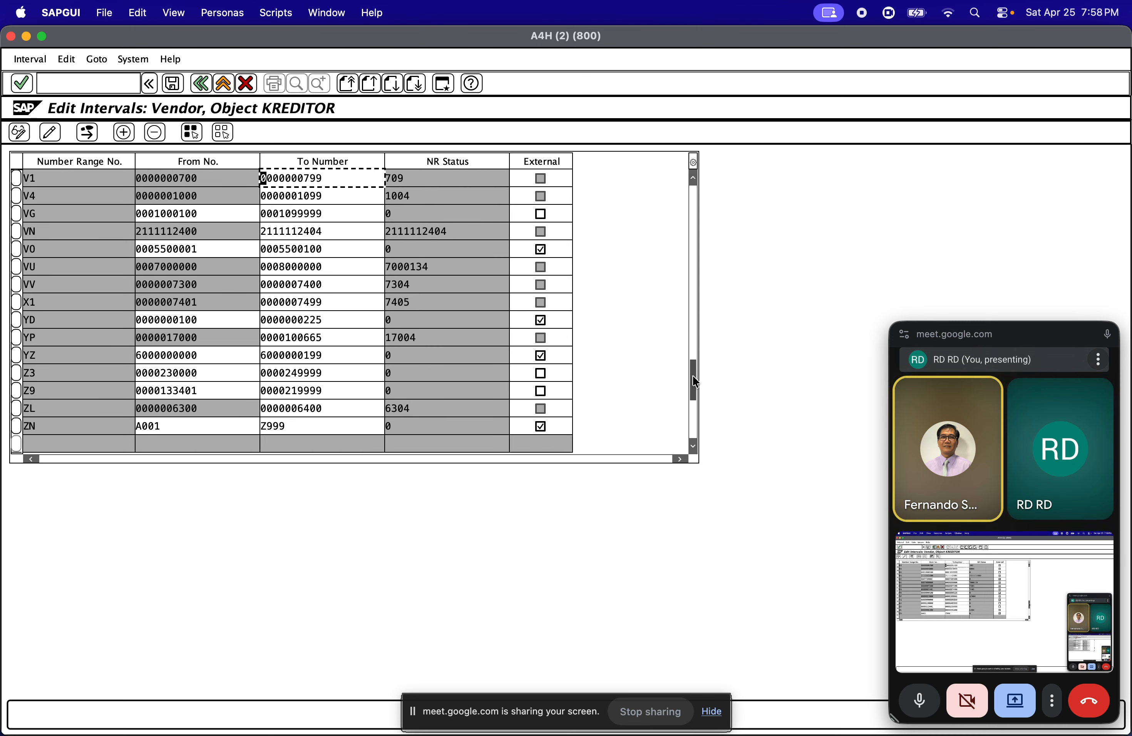
drag(223, 391, 158, 392)
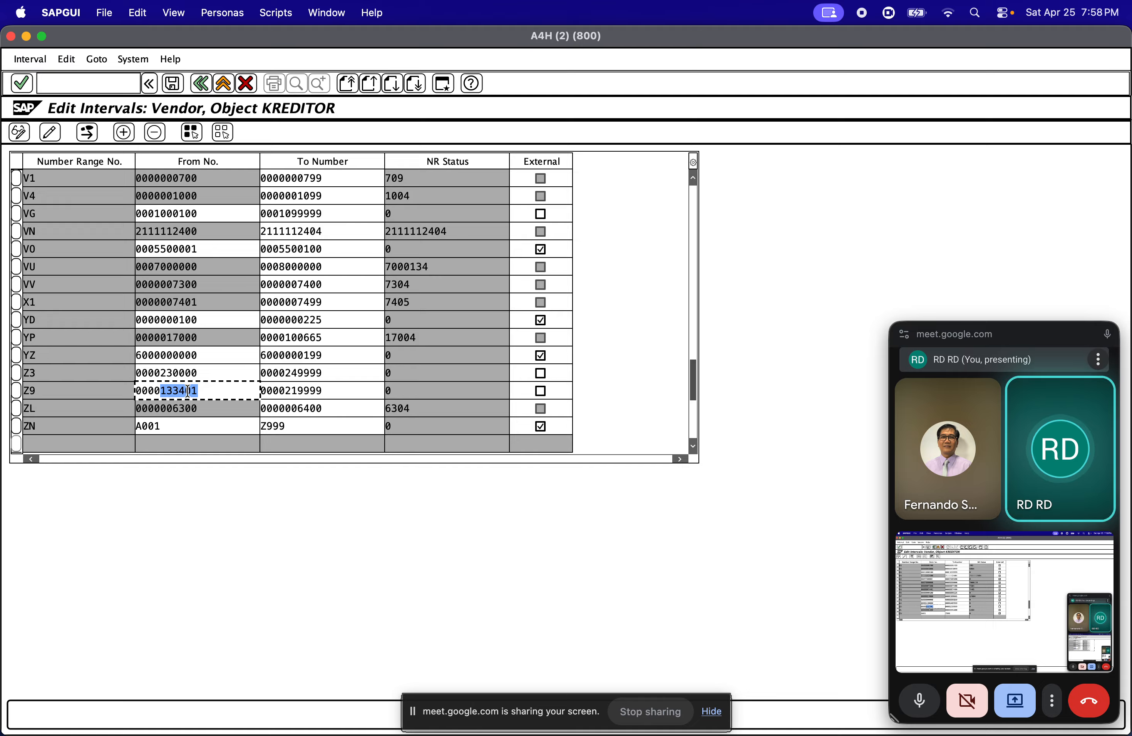
drag(235, 392, 122, 389)
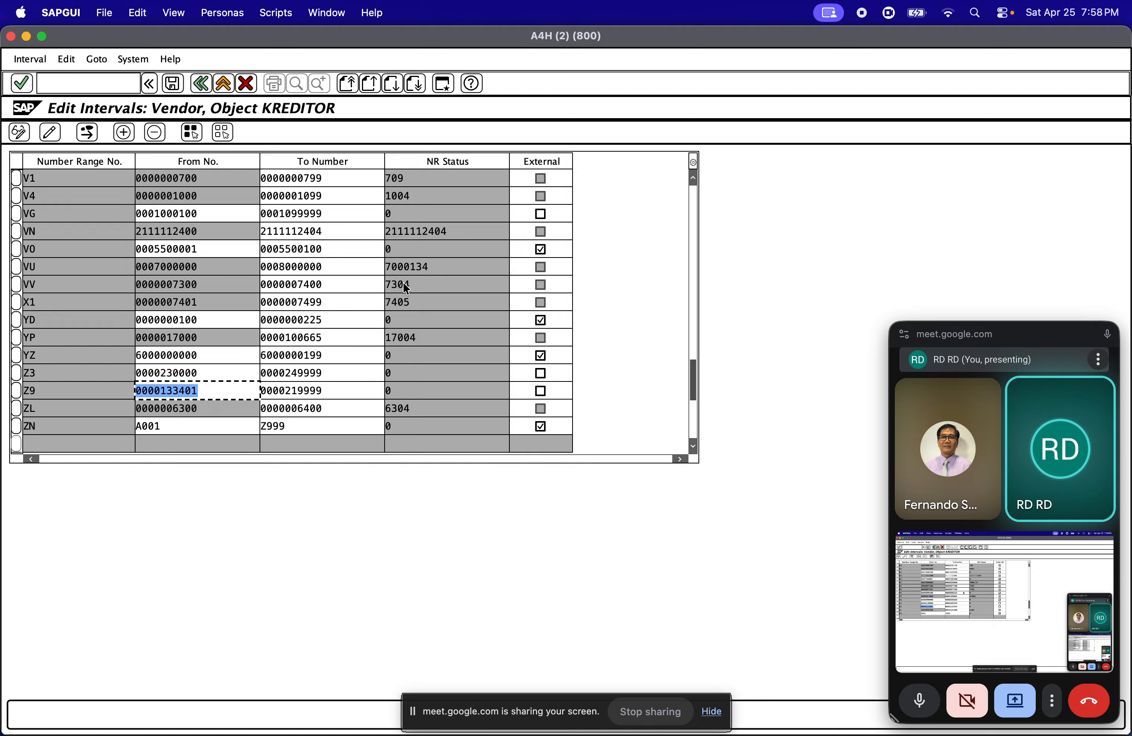
click(973, 13)
text(notes)
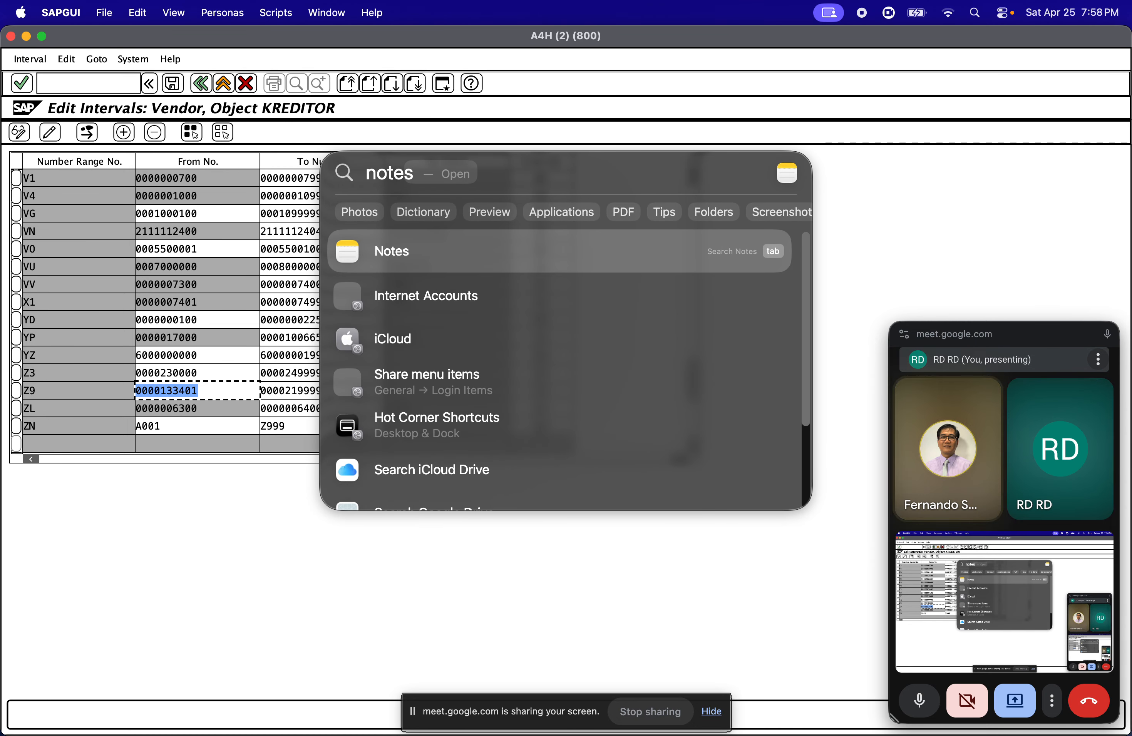
key(Return)
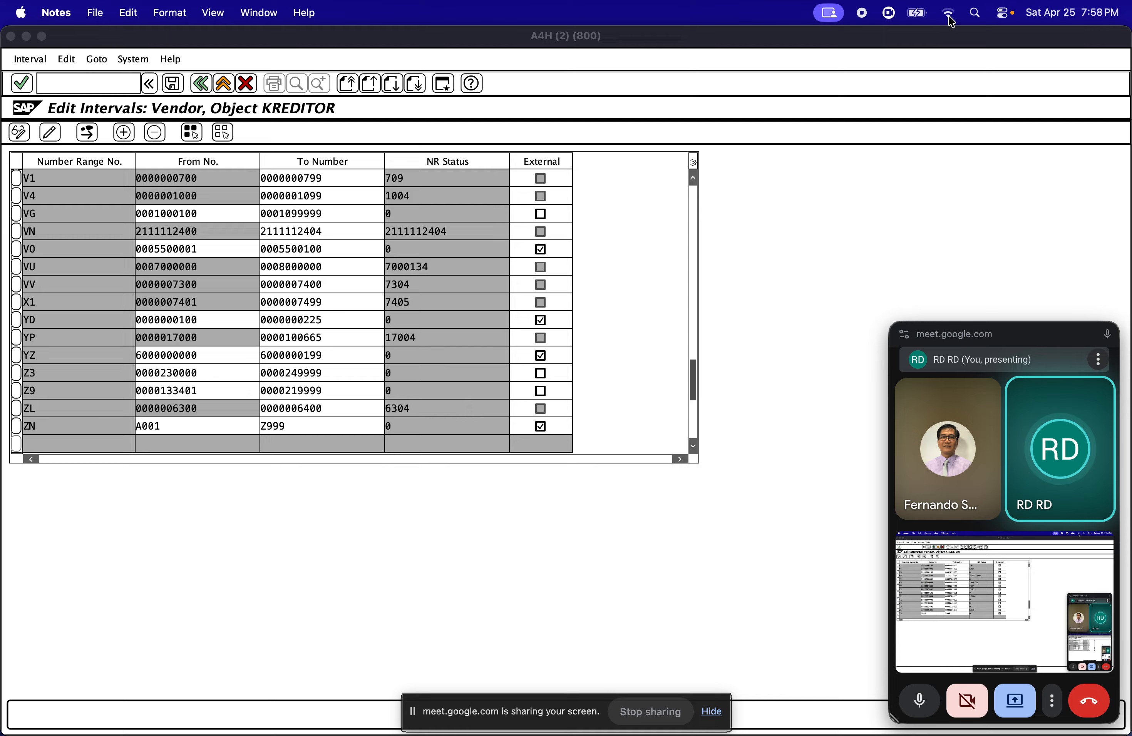
click(974, 14)
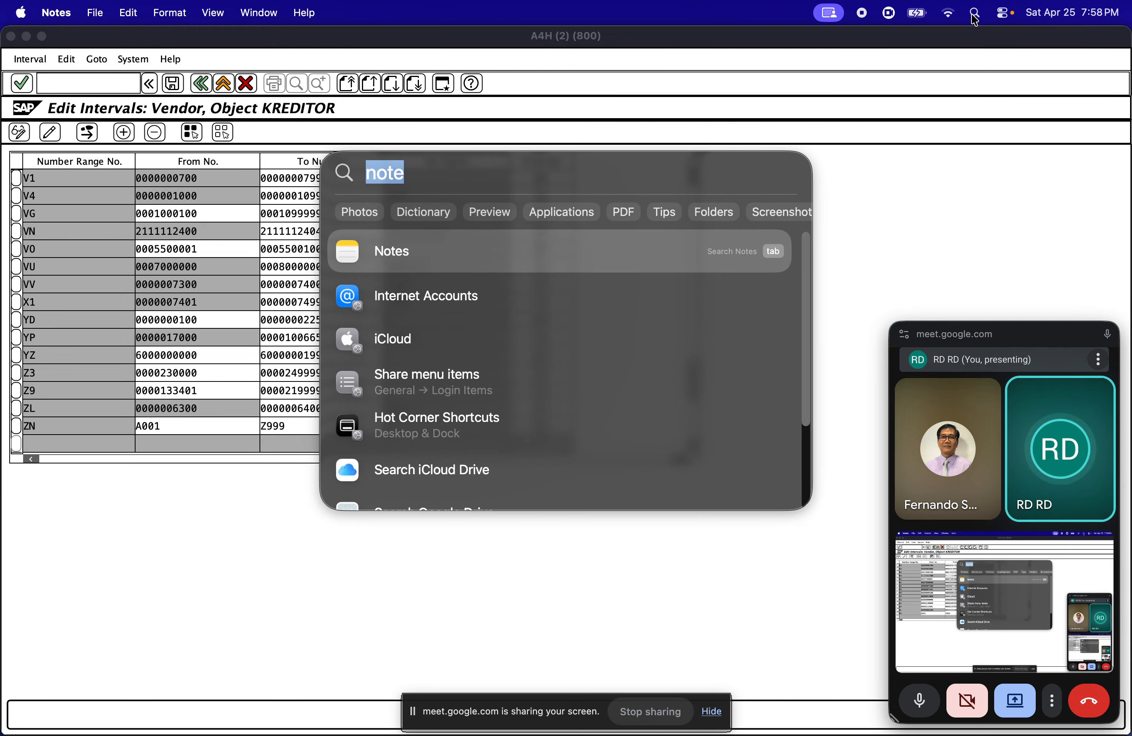
text(notes)
key(Return)
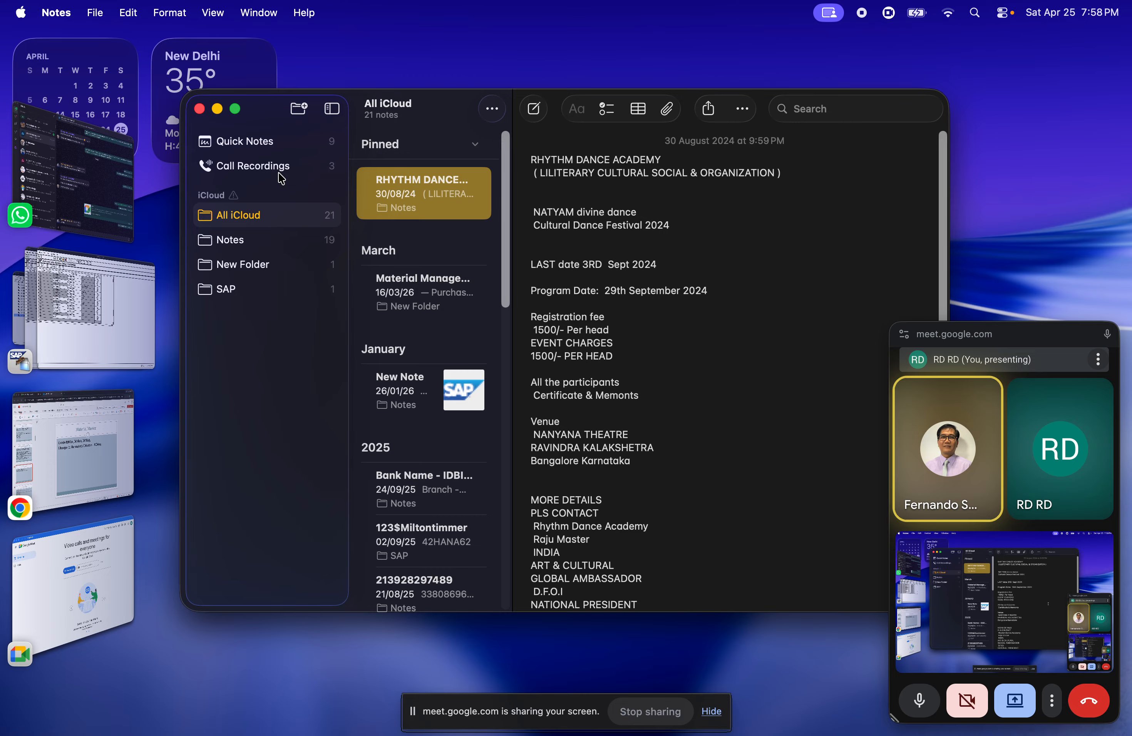
click(533, 108)
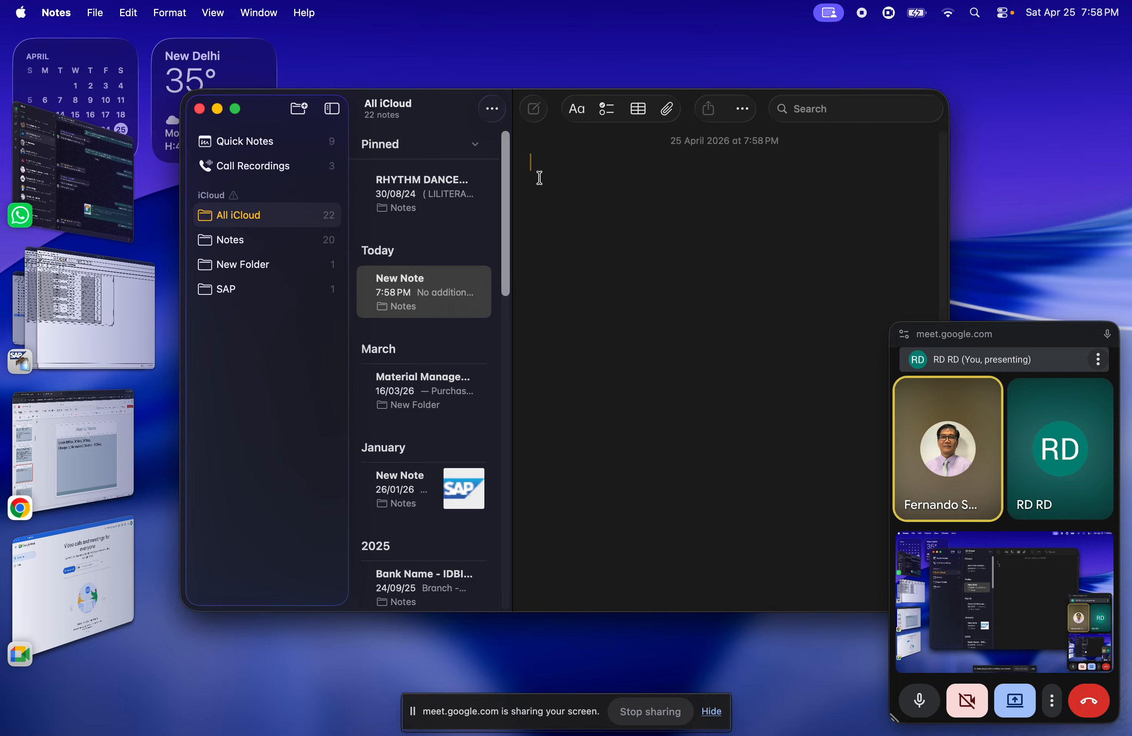
text(0000133401)
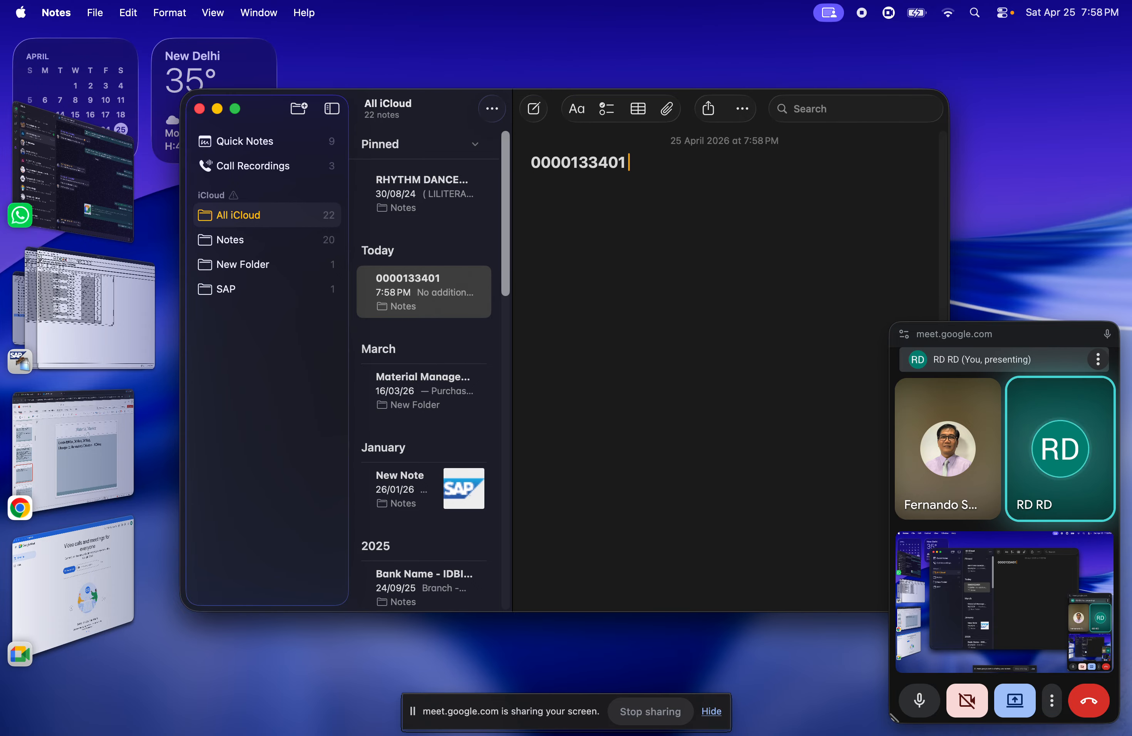
text( -)
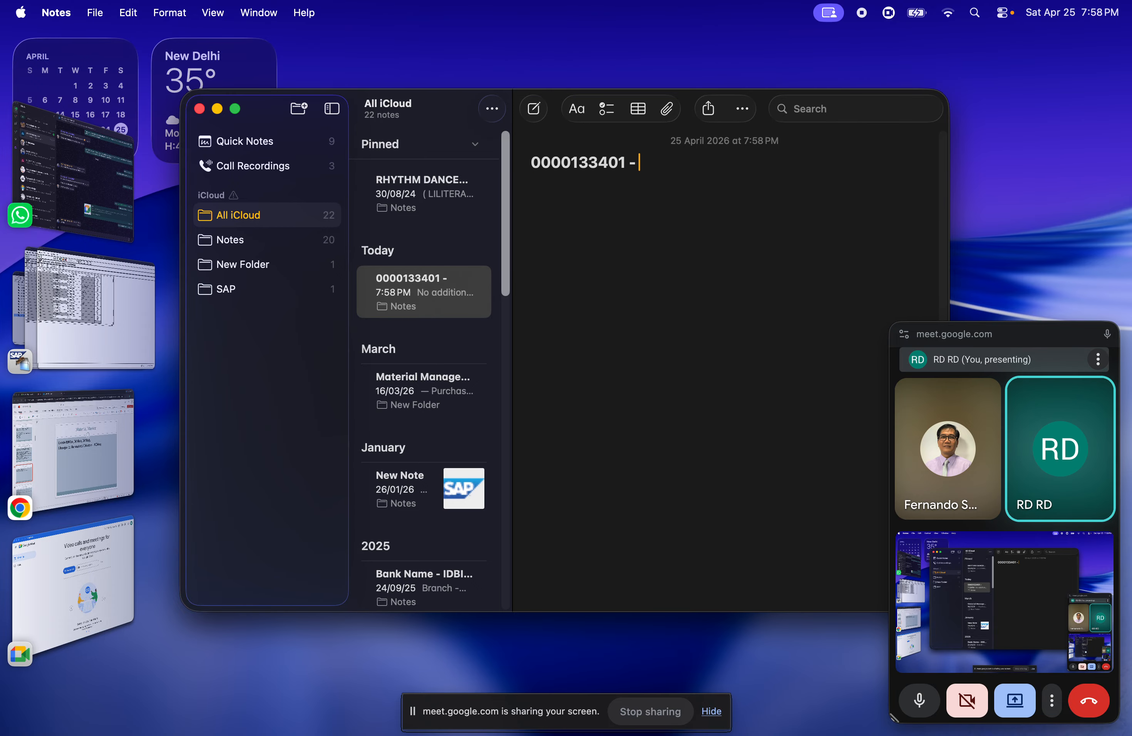
click(87, 289)
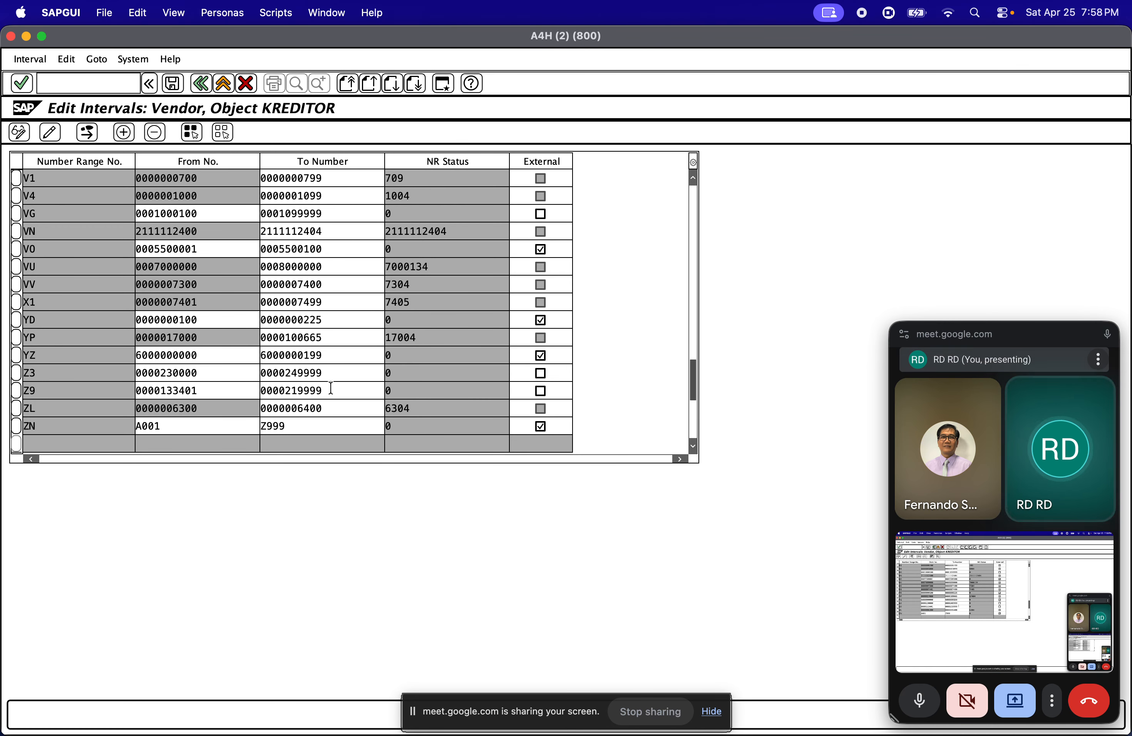
drag(328, 388, 300, 388)
key(Tab)
key(super+c)
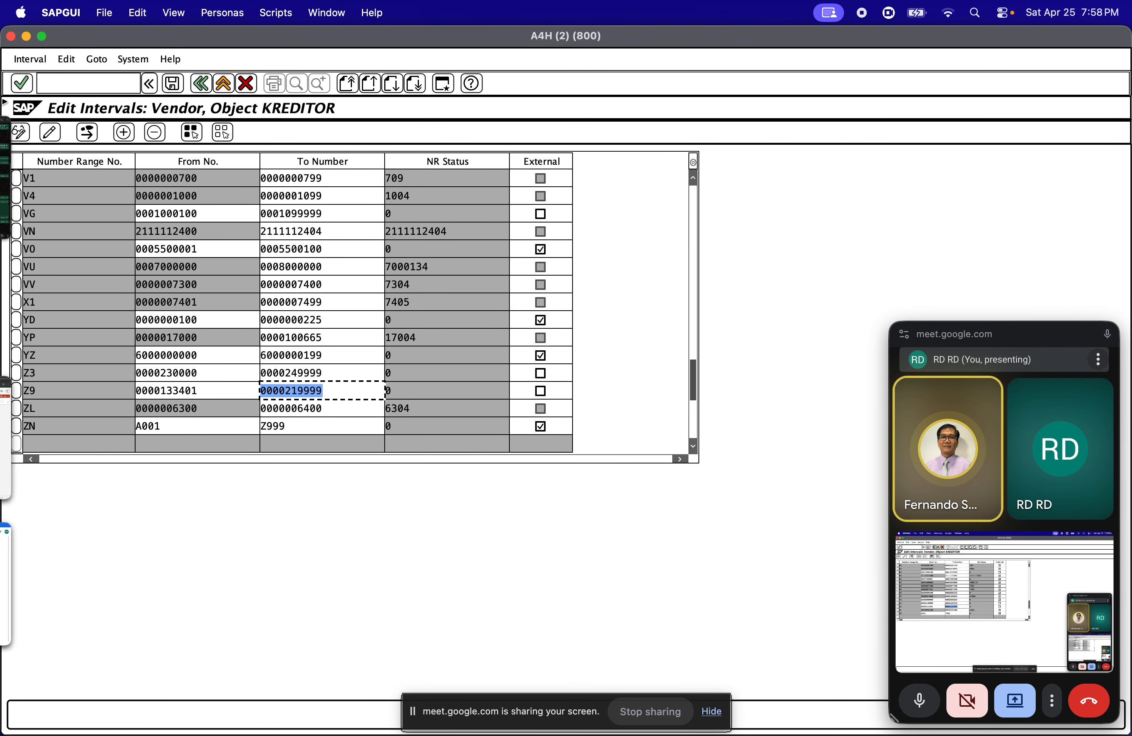
click(53, 320)
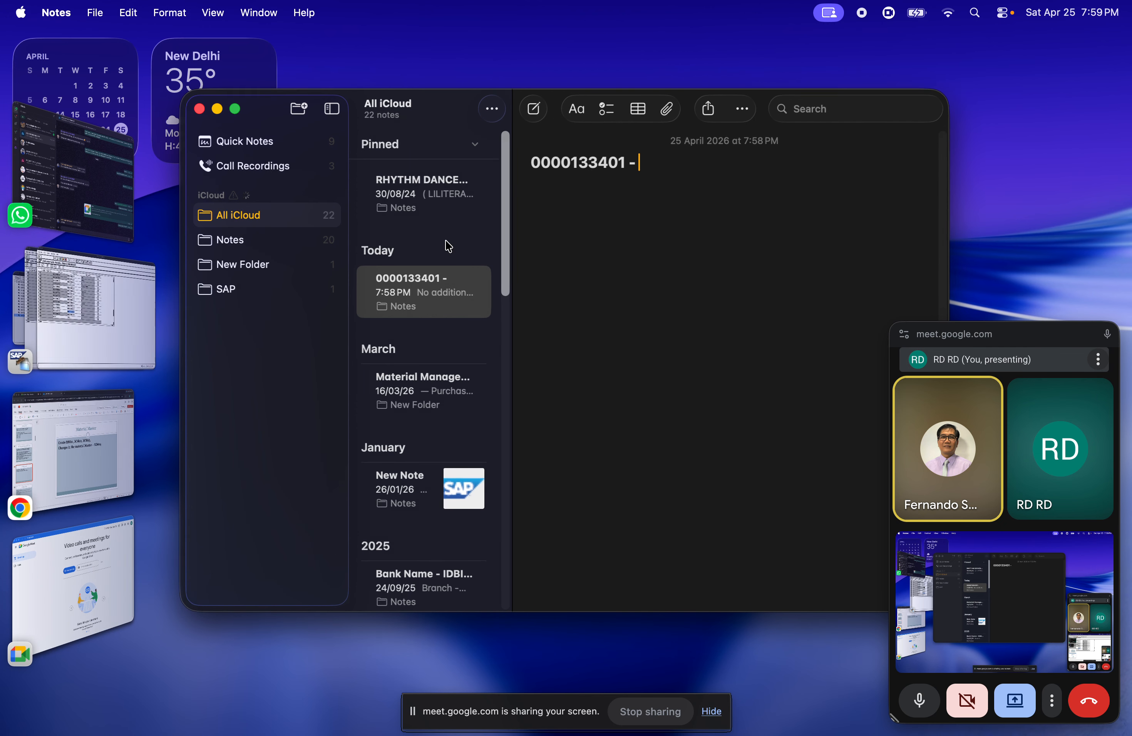
key(super+v)
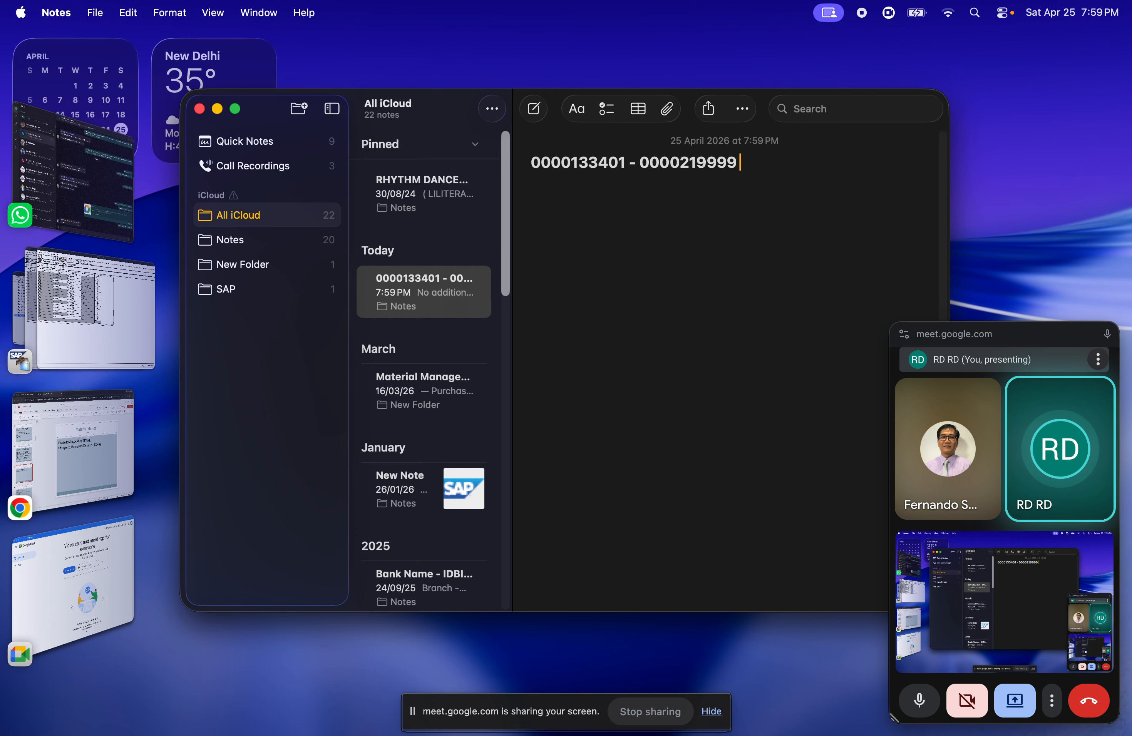
text(- ZDS)
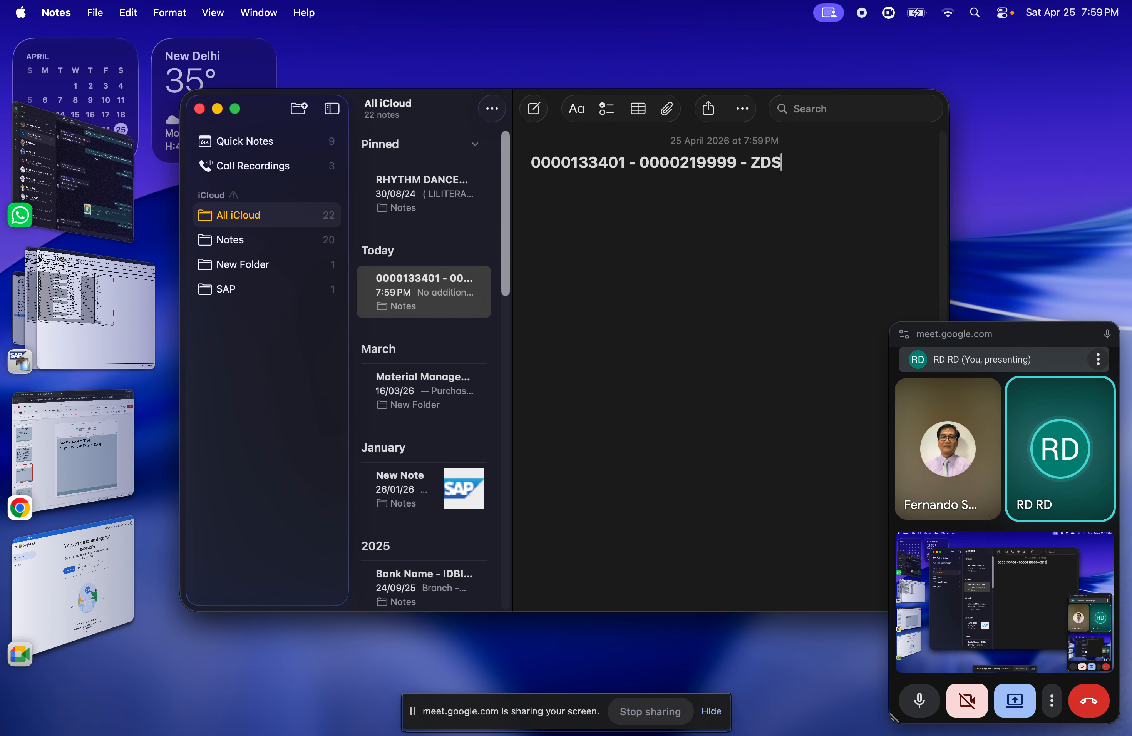
text(V)
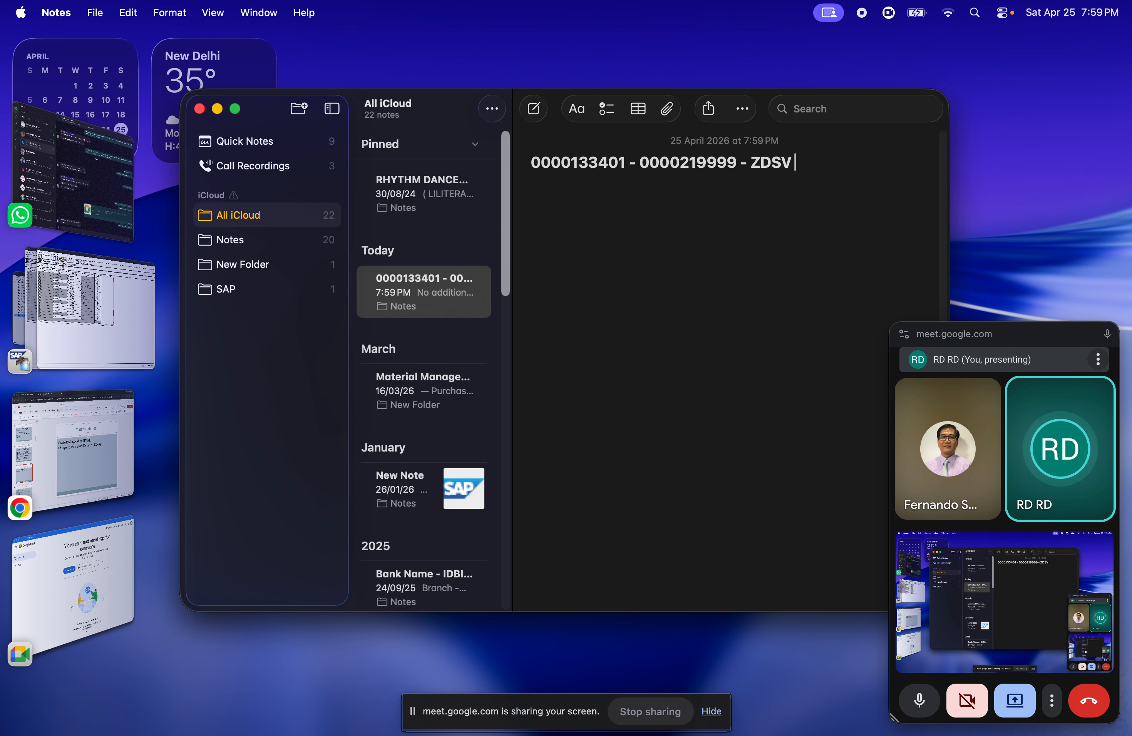
Switch back to SAP, leave the vendor intervals and bring up the BU_PARTNER intervals in the first session
key(super+Tab)
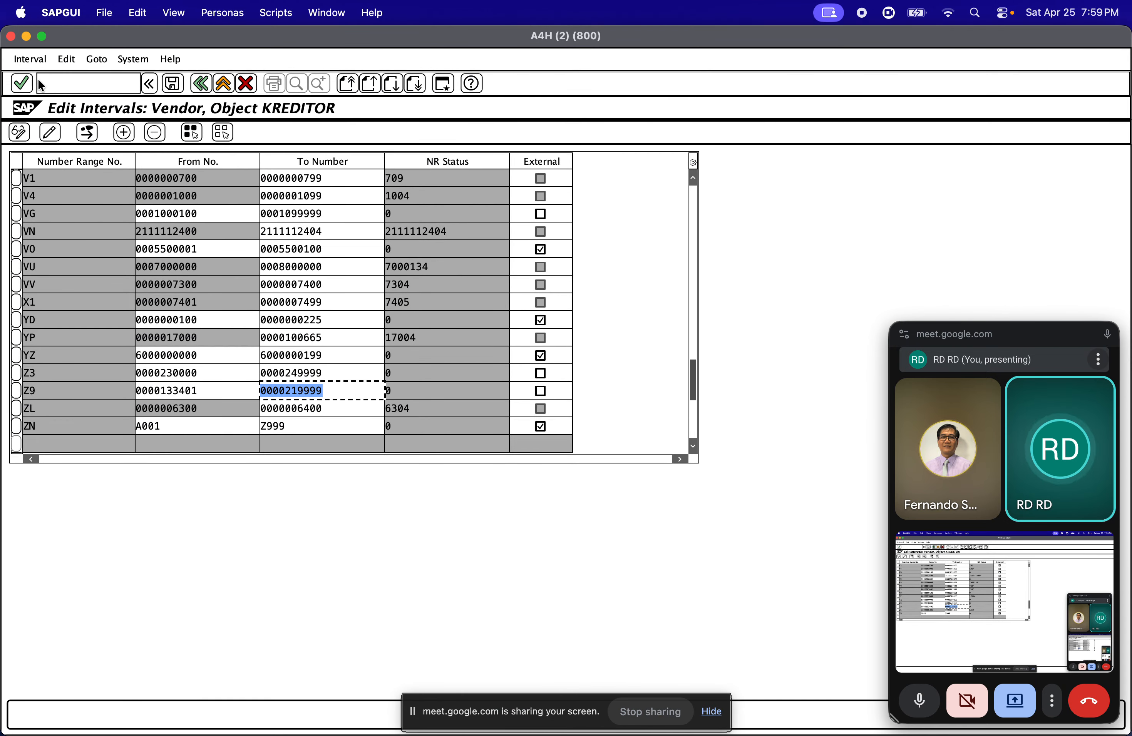
click(201, 84)
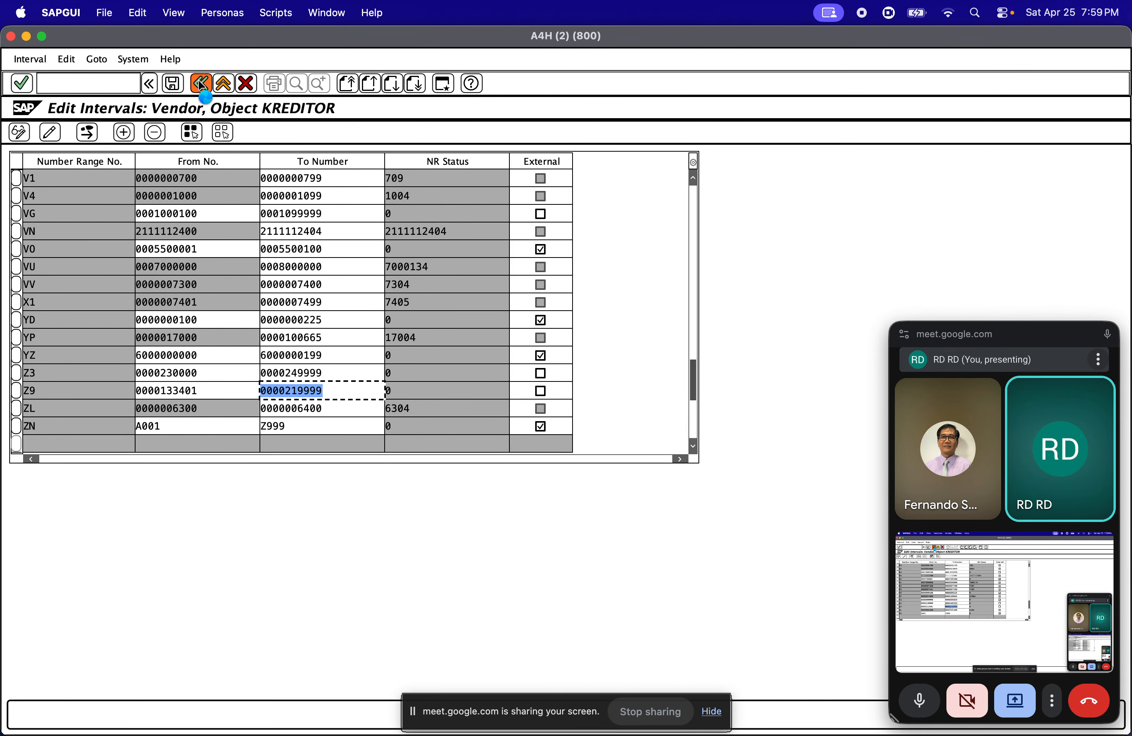
click(26, 36)
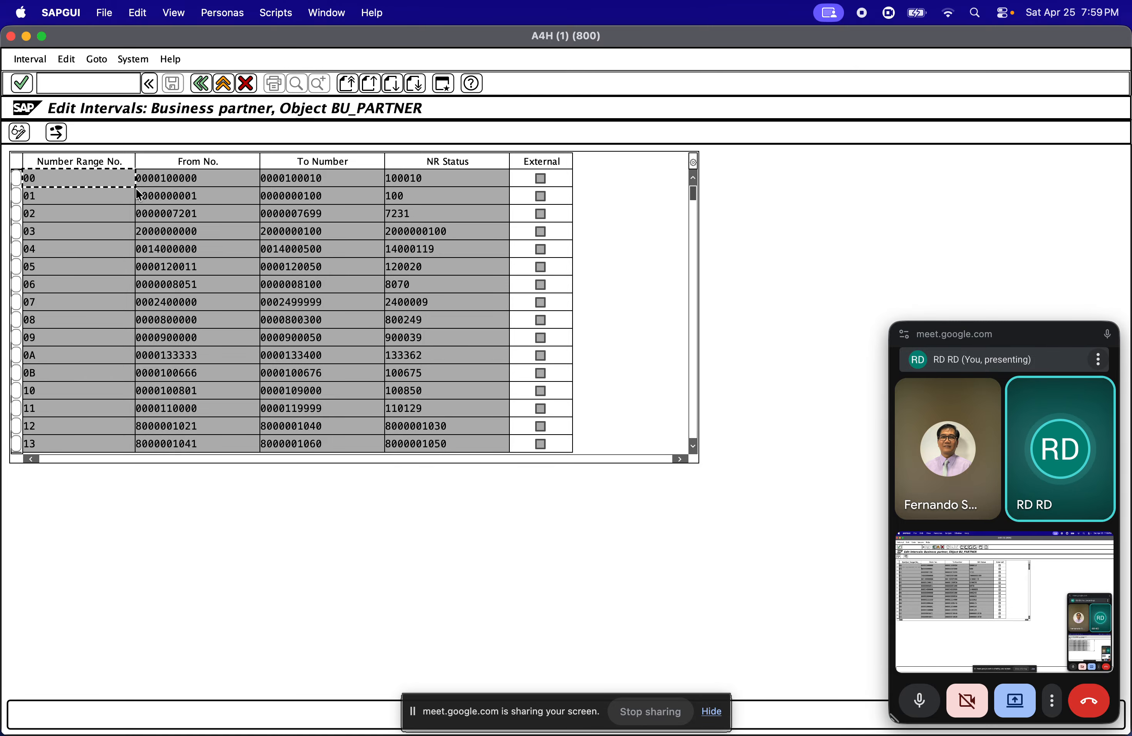
Compare the range recorded in the note with business partner interval 0A
key(super+Tab)
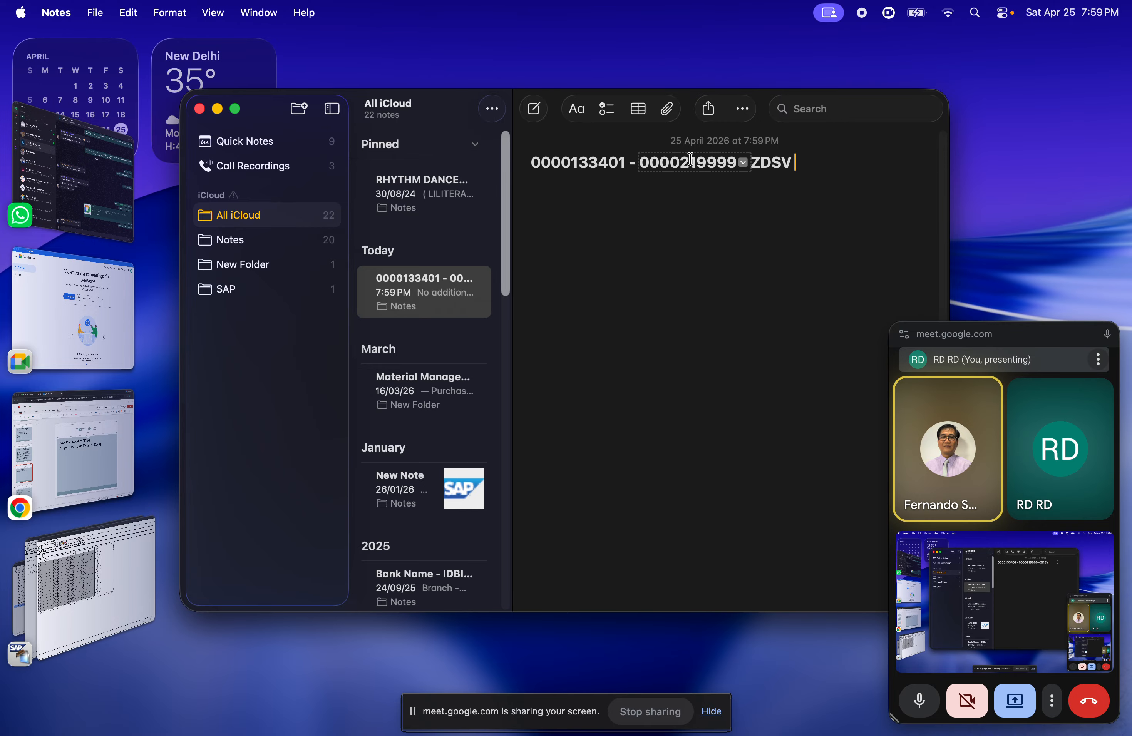
key(super+Tab)
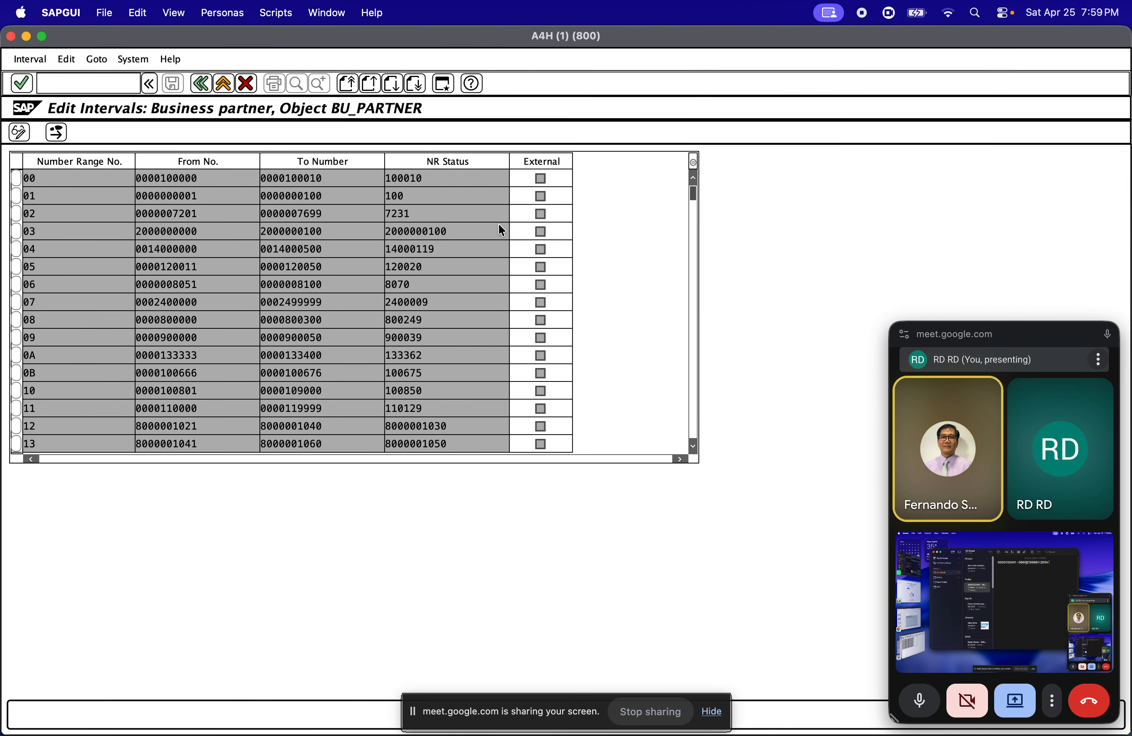
click(198, 354)
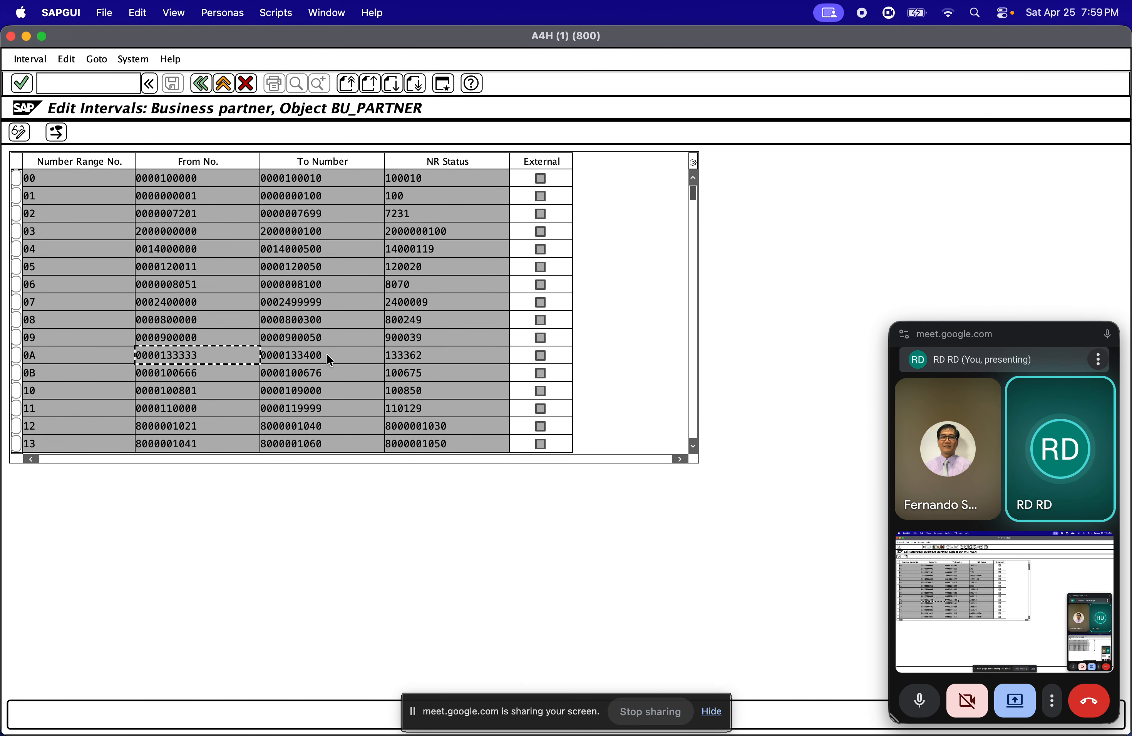
drag(325, 354, 296, 355)
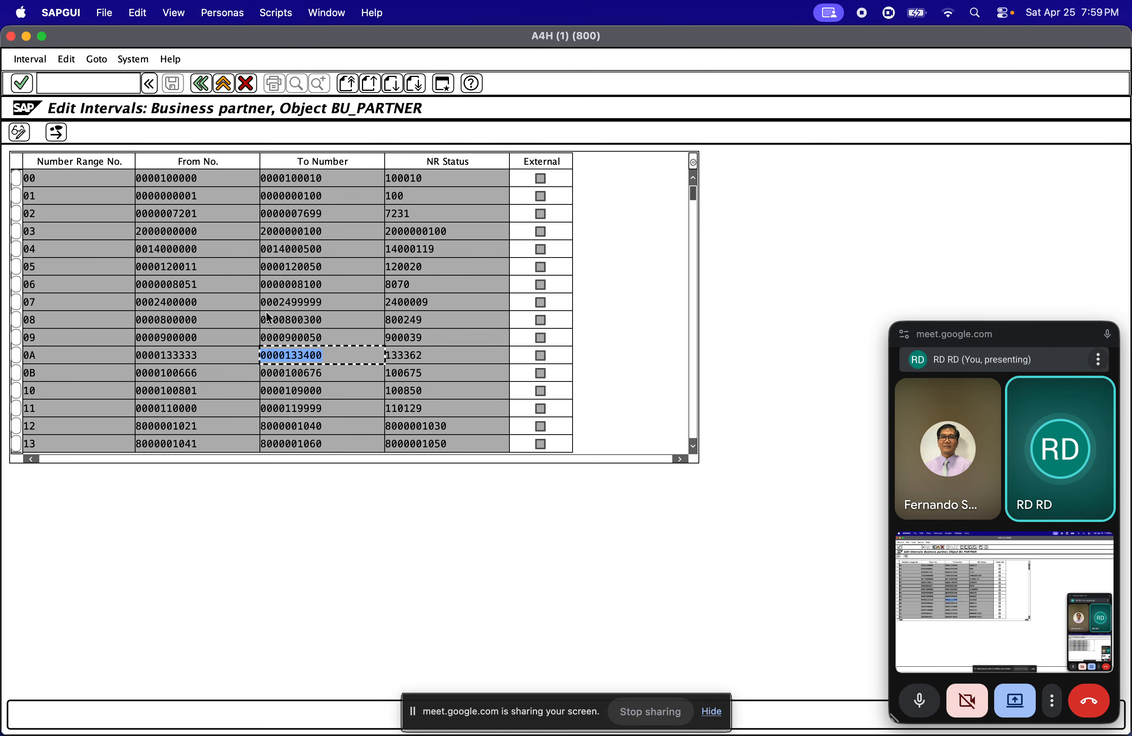
Display the free intervals of business partner object BU_PARTNER
scroll(271, 315, down, 1)
click(30, 59)
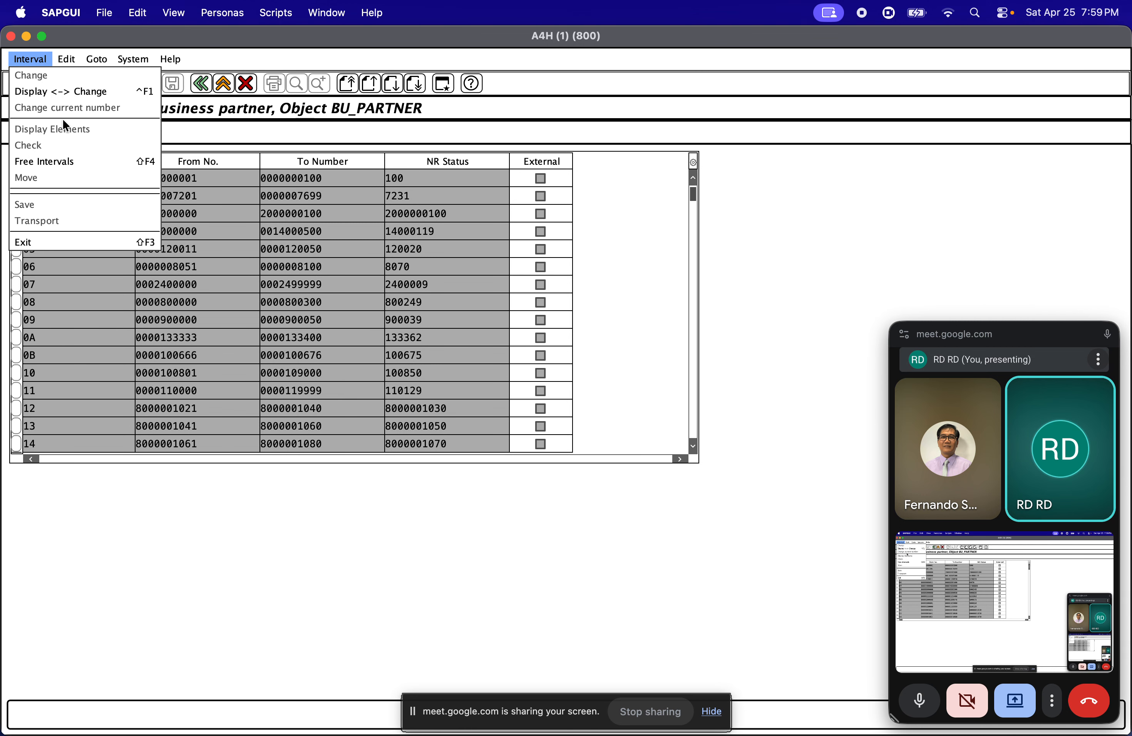
click(65, 161)
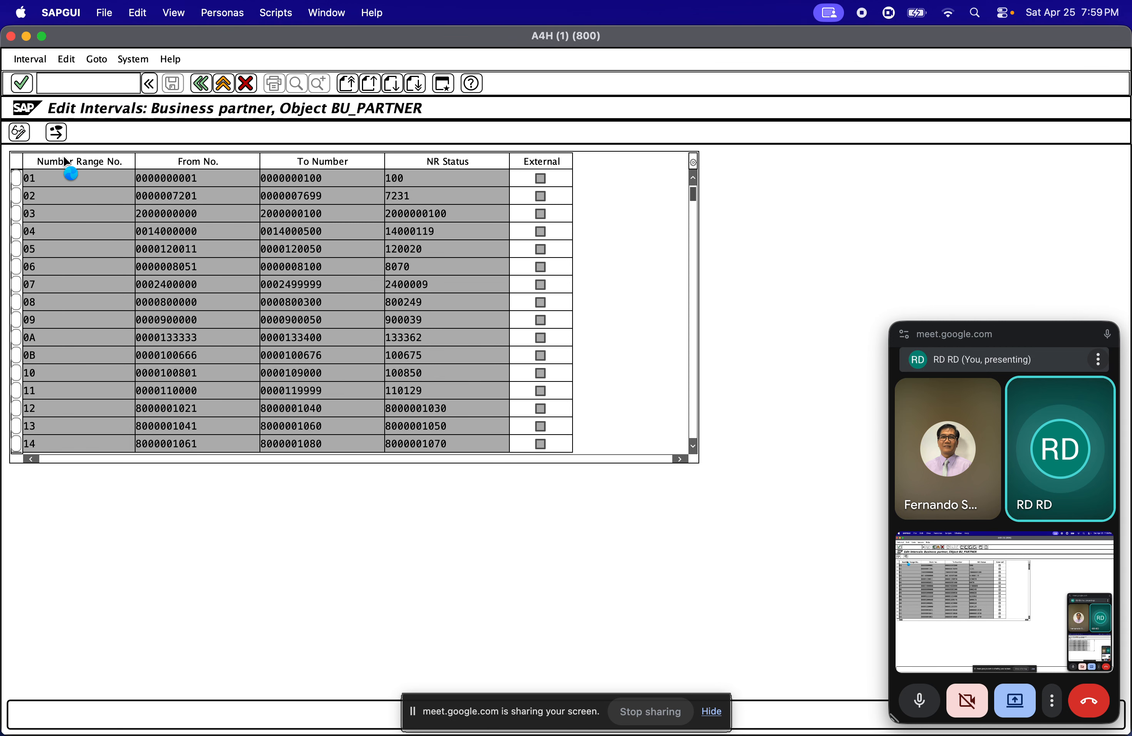
Leave the BU_PARTNER interval list and reopen it in display mode
key(Return)
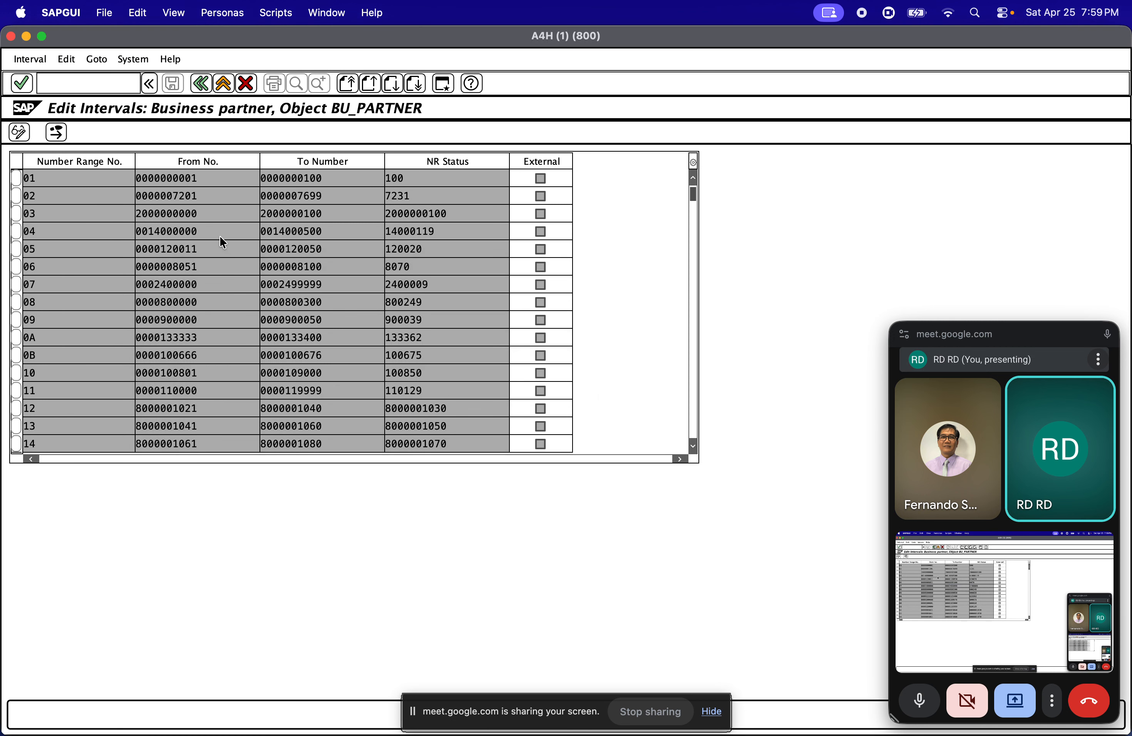
key(Return)
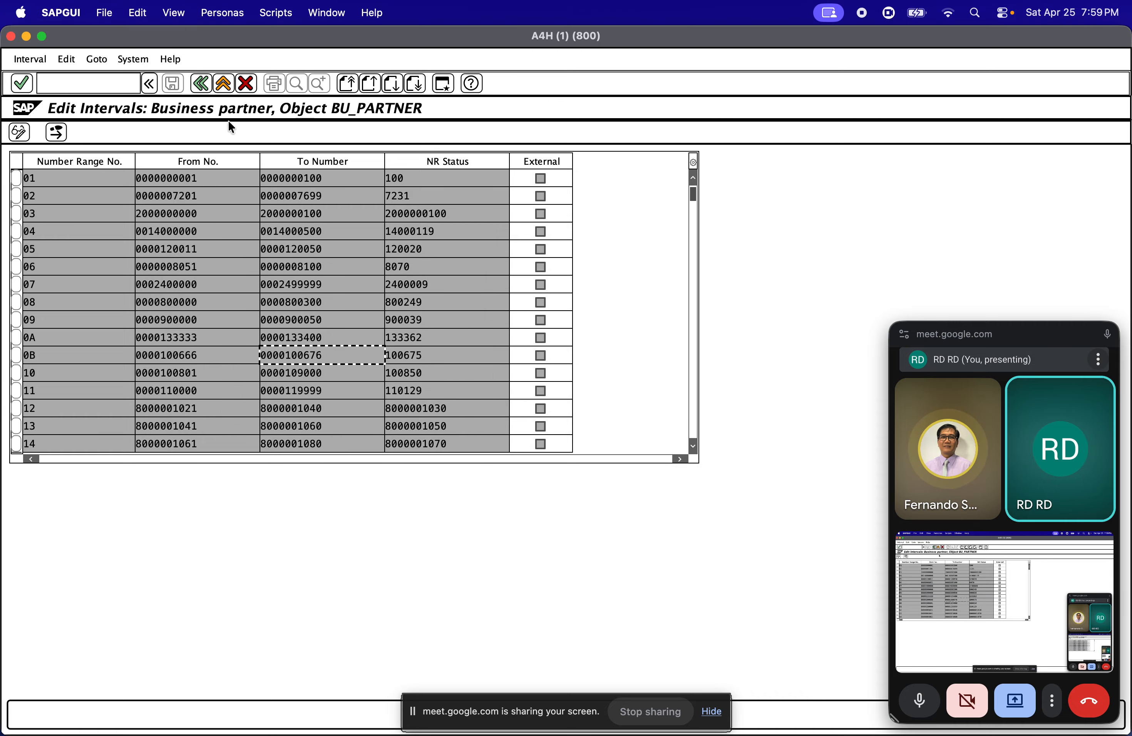
click(201, 83)
click(88, 195)
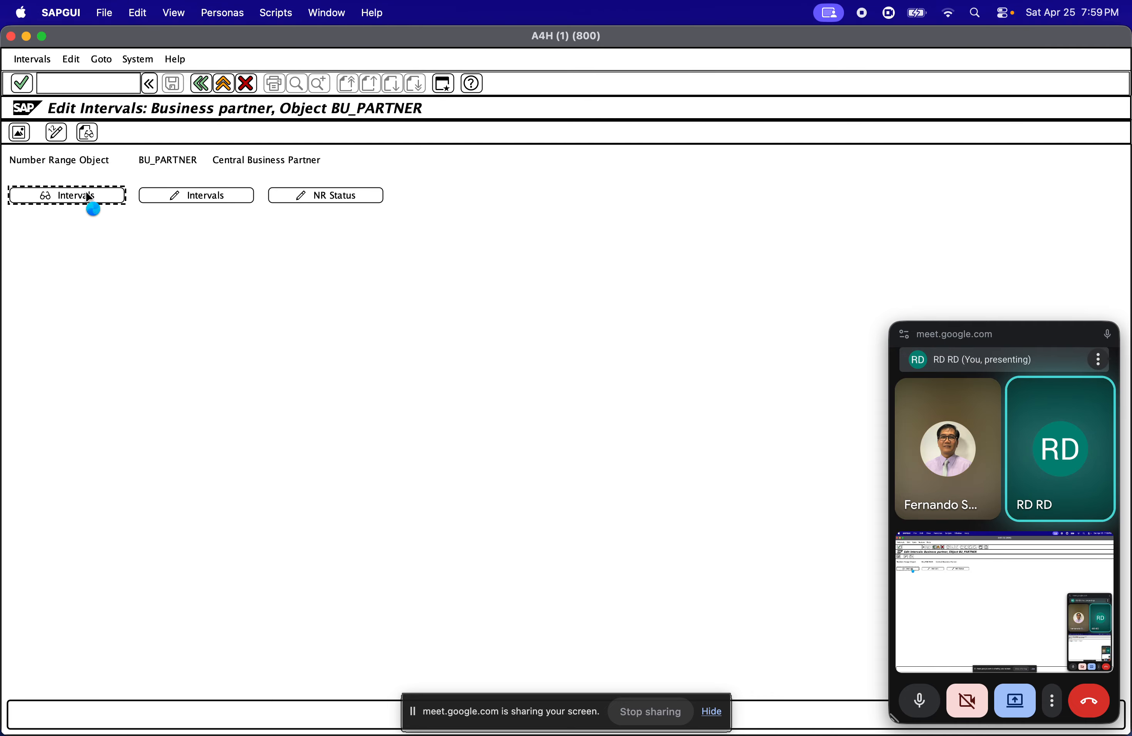
click(79, 125)
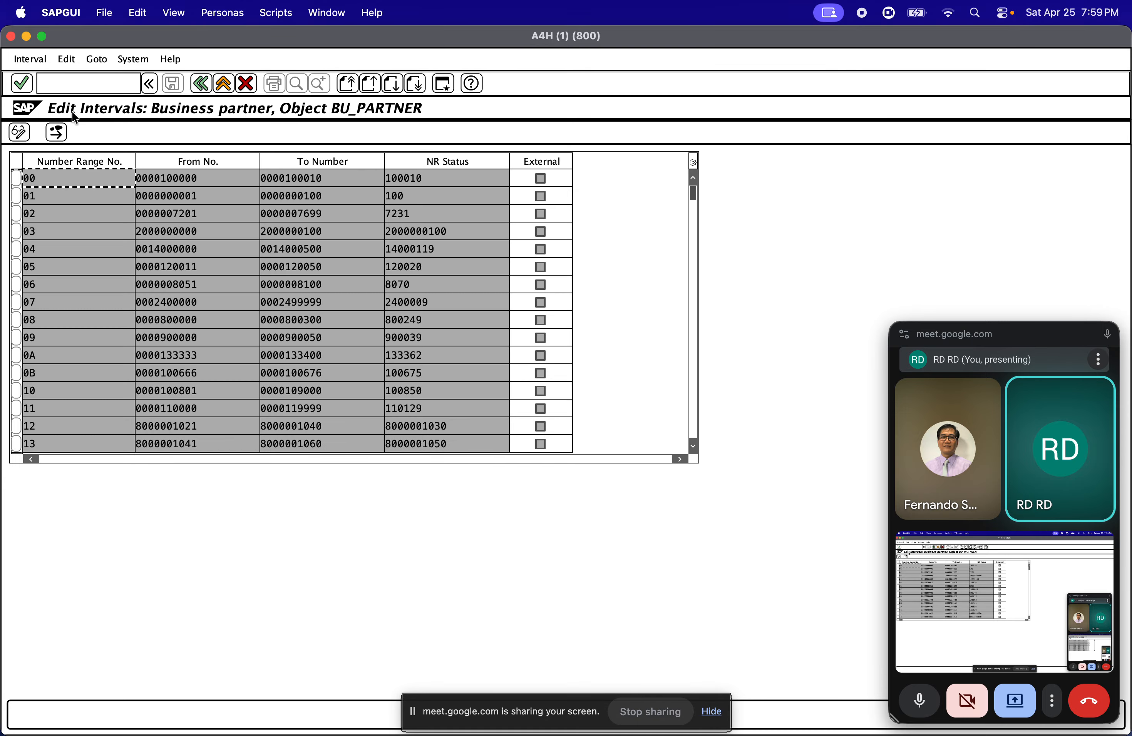
Display the free intervals of BU_PARTNER, look through the free ranges, and close the list
click(30, 59)
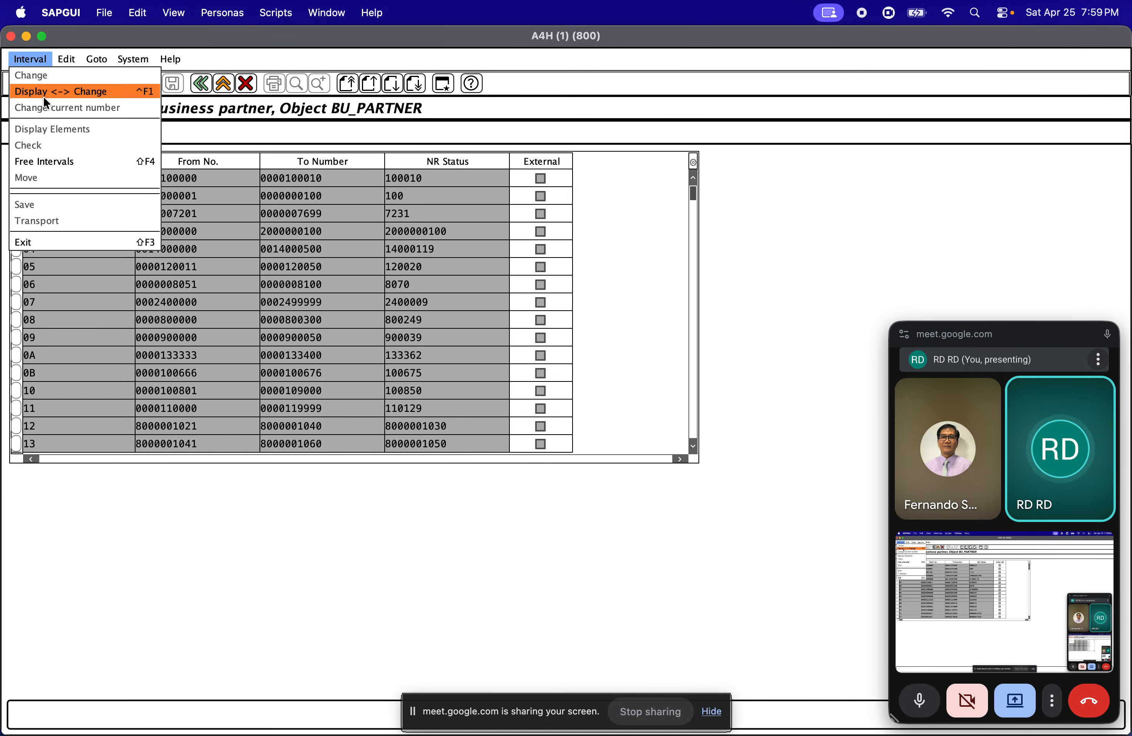
click(66, 161)
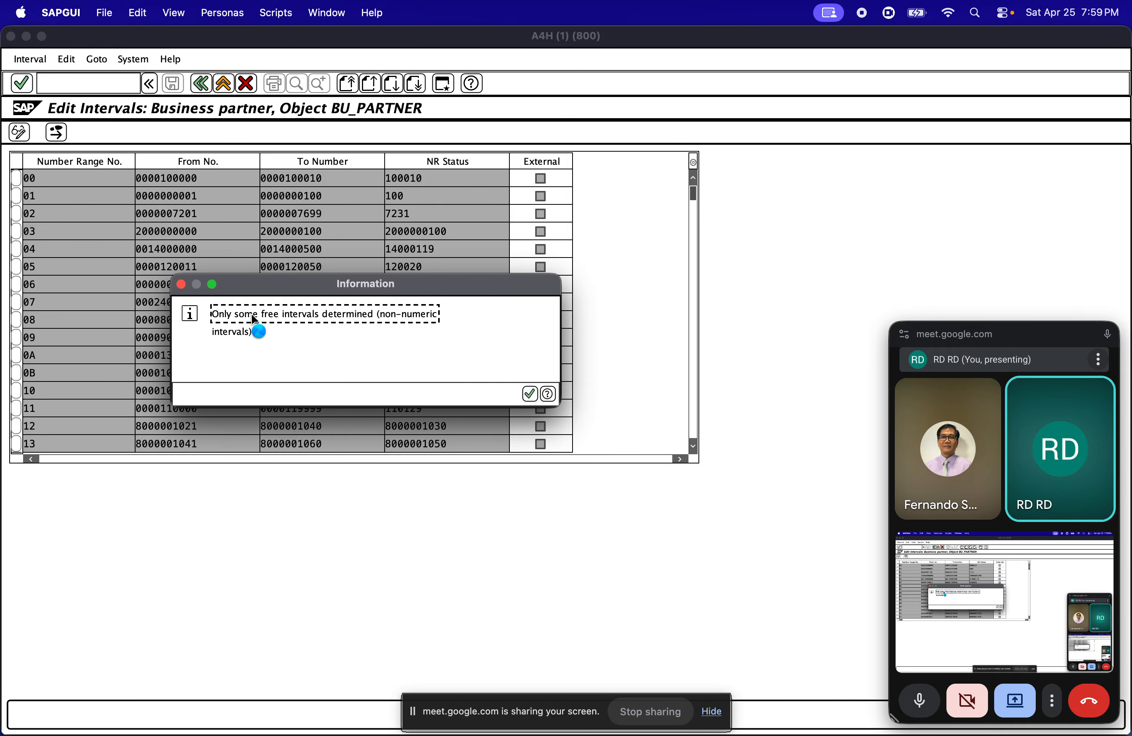
key(Return)
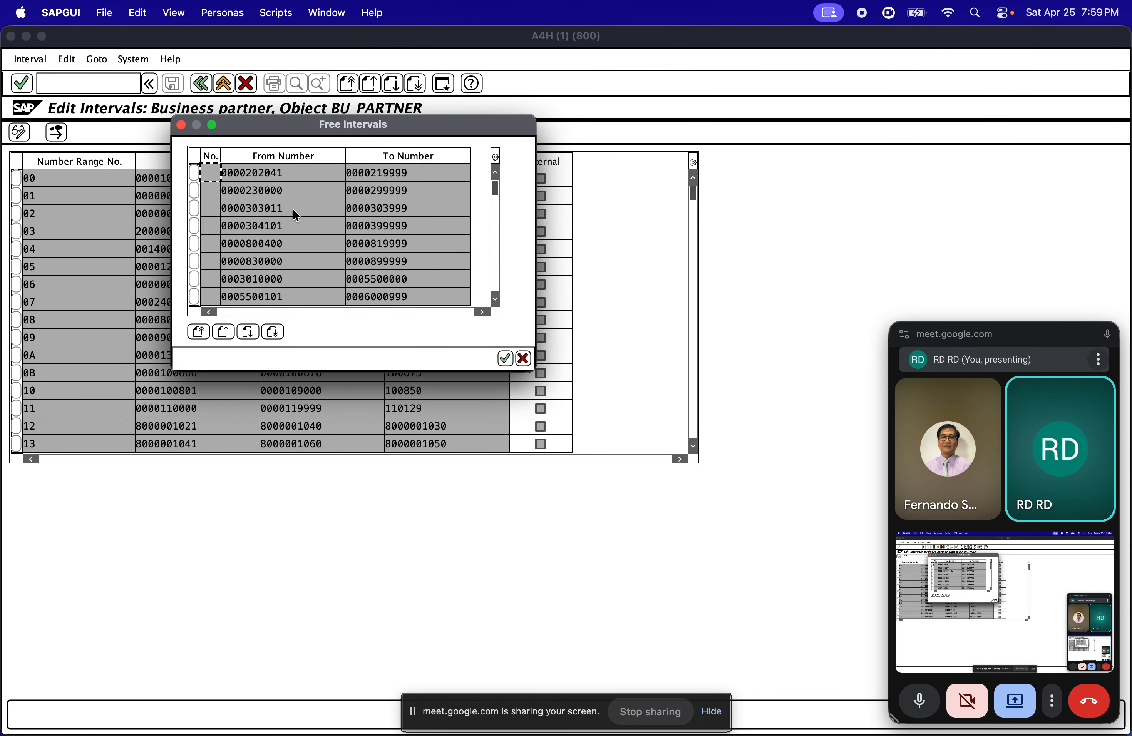
scroll(294, 253, down, 2)
scroll(294, 253, up, 2)
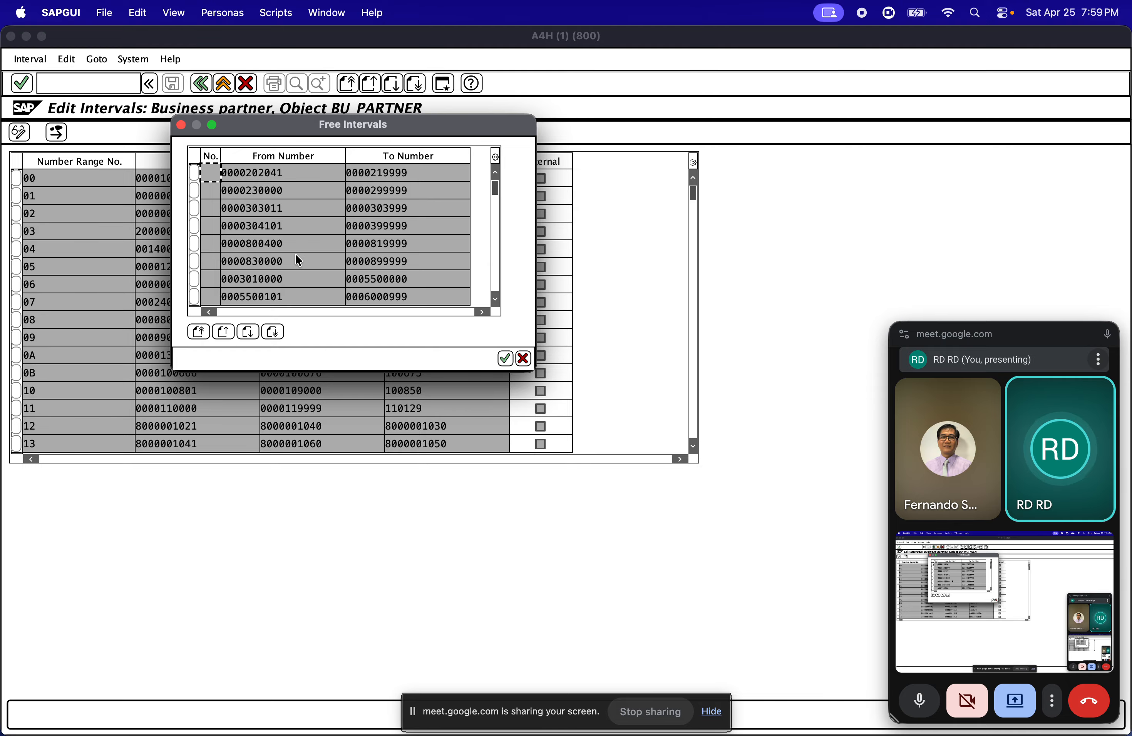
scroll(297, 258, down, 1)
scroll(305, 264, up, 1)
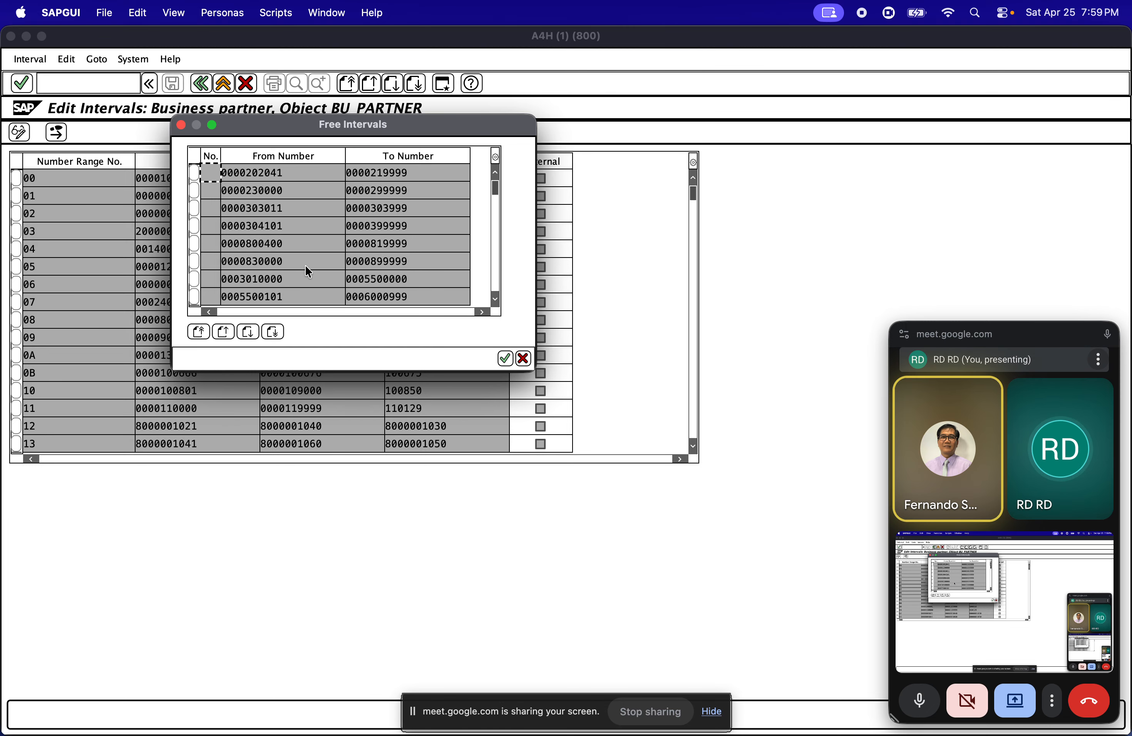
key(Return)
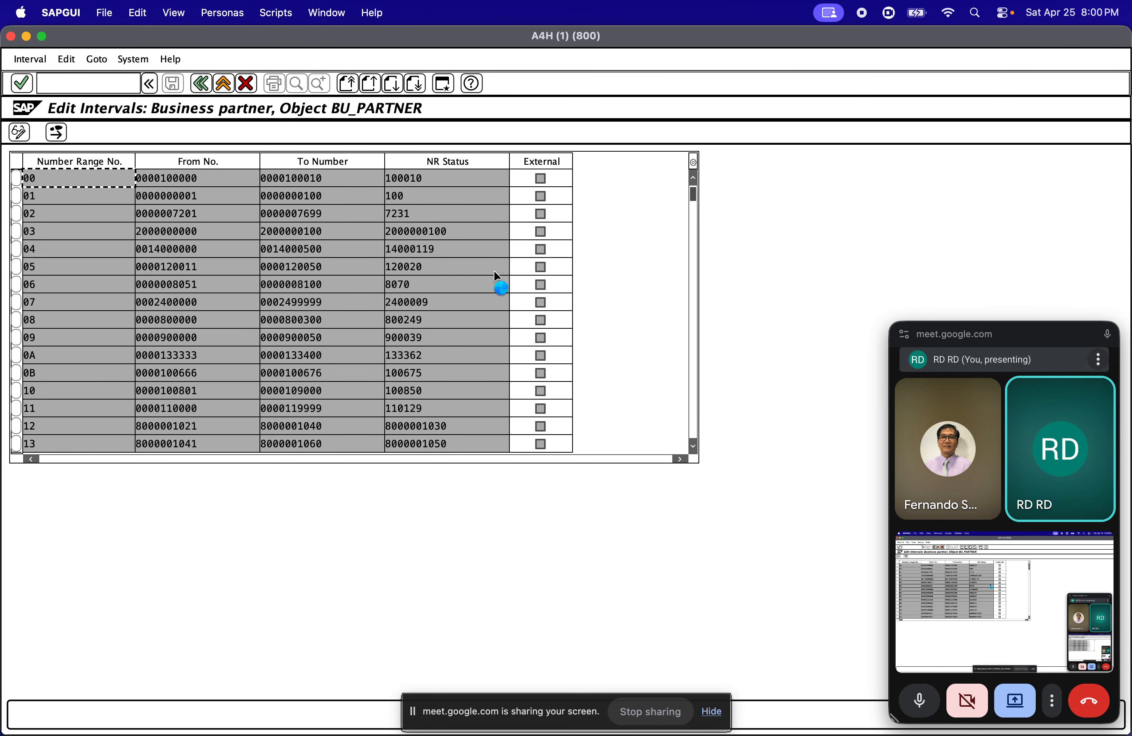
Find business partner interval 24 and examine its number, From number and To number
scroll(526, 239, down, 1)
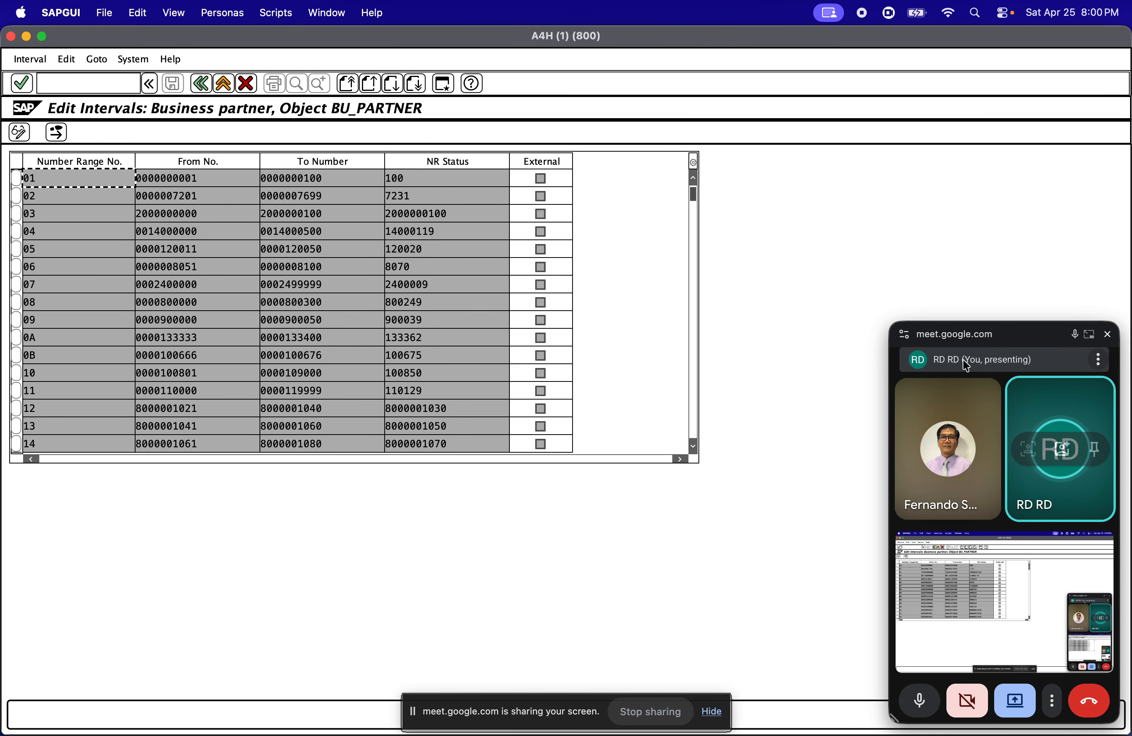
click(693, 221)
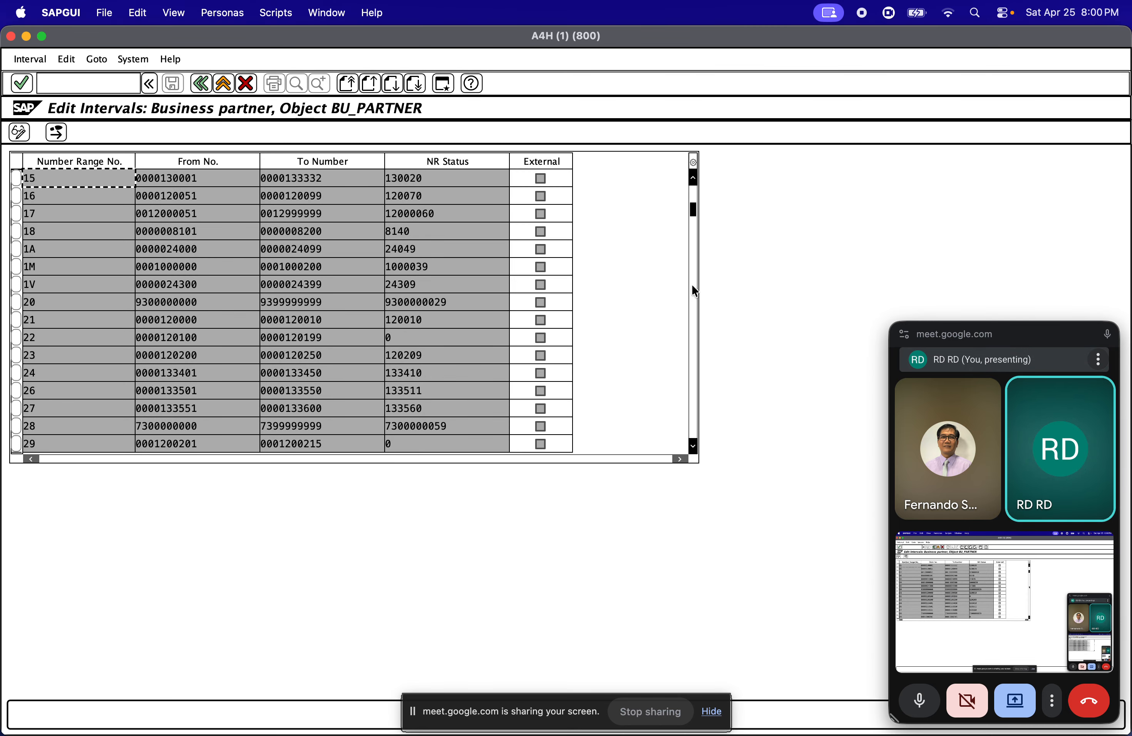
click(347, 373)
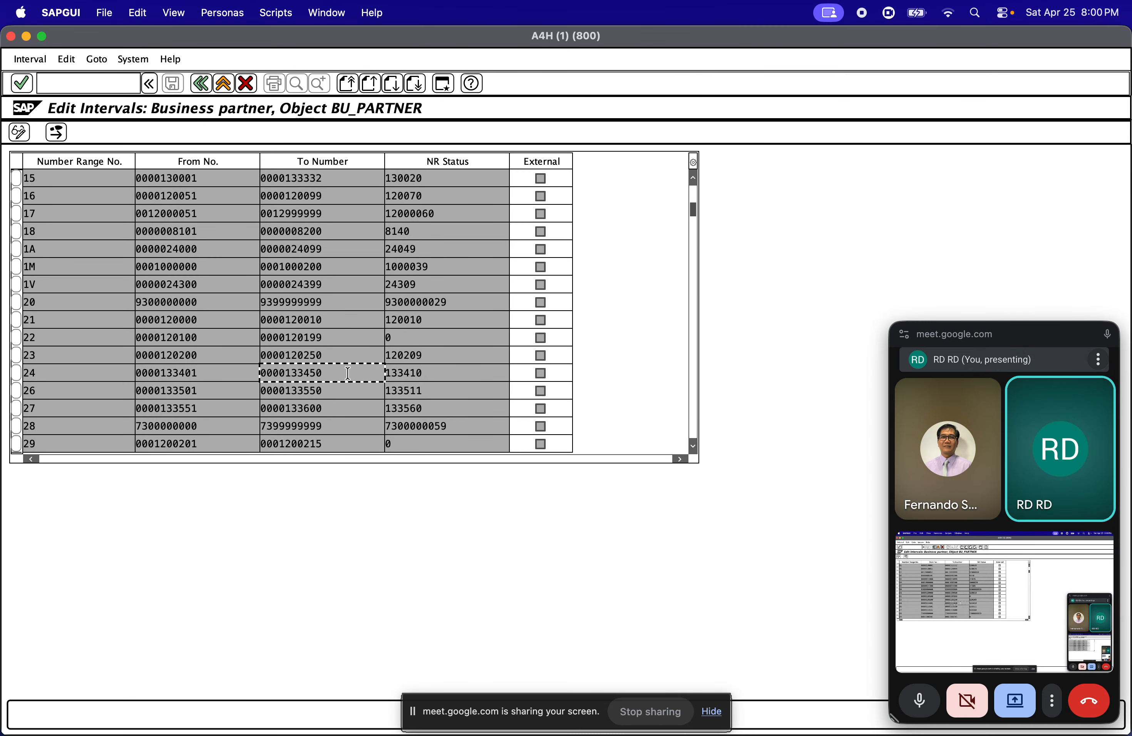
click(202, 374)
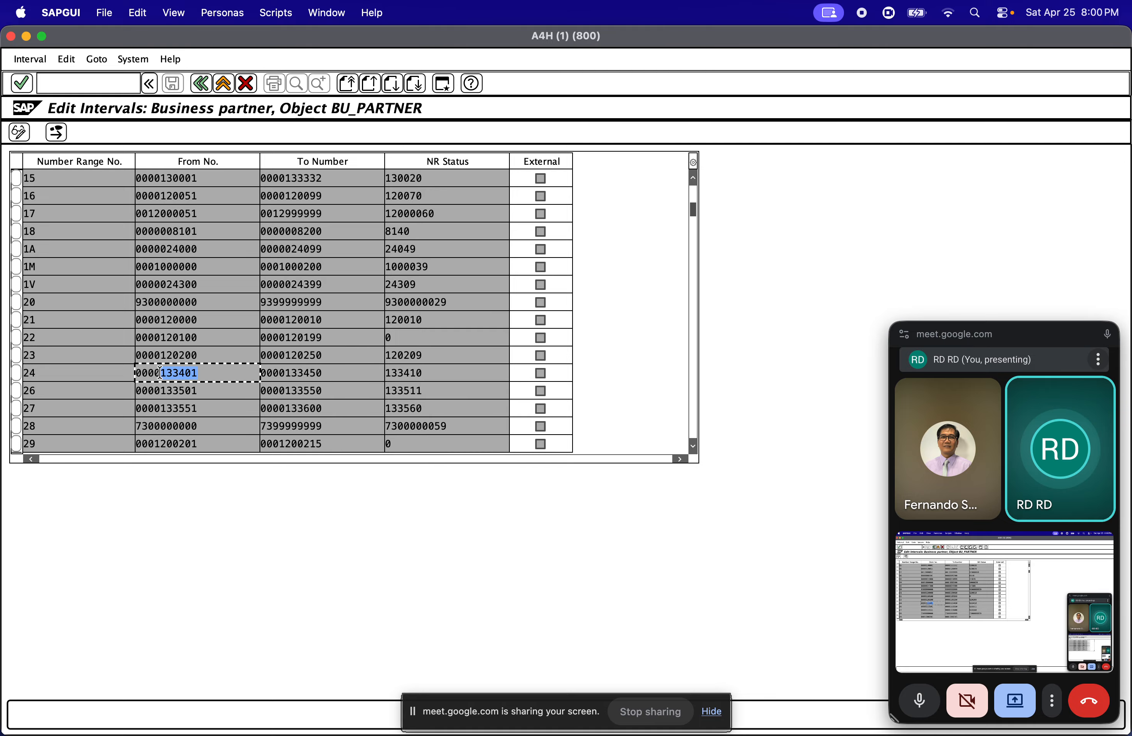
drag(149, 372, 159, 372)
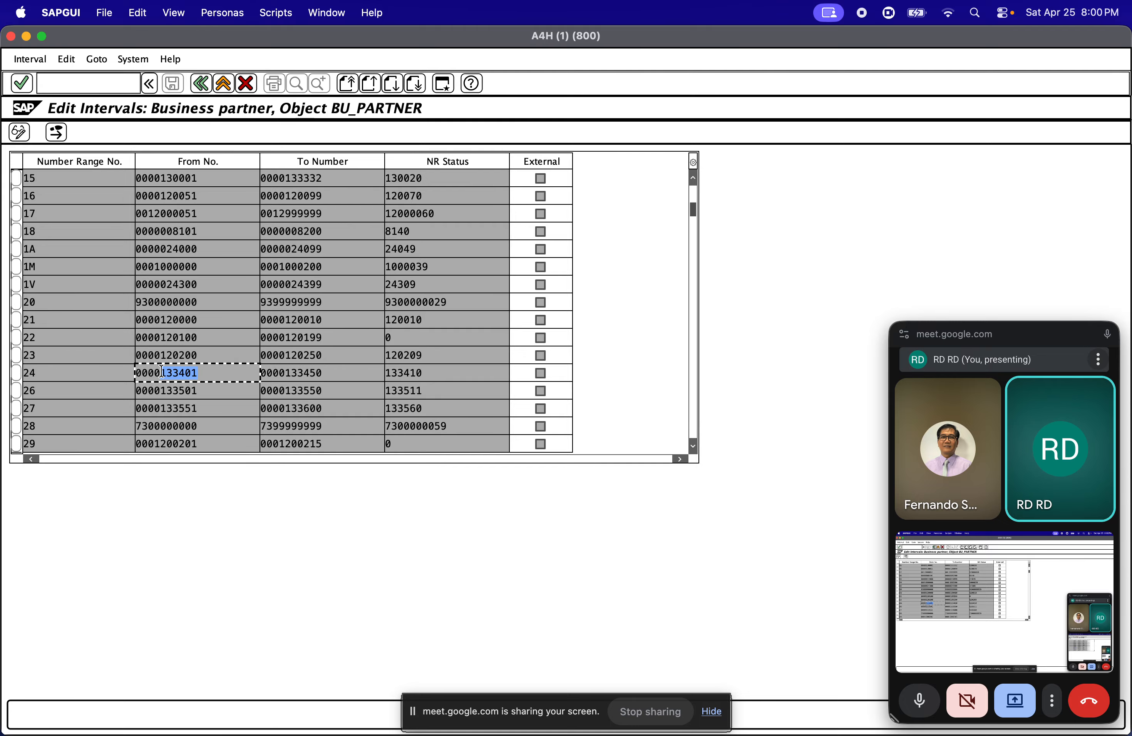
click(40, 374)
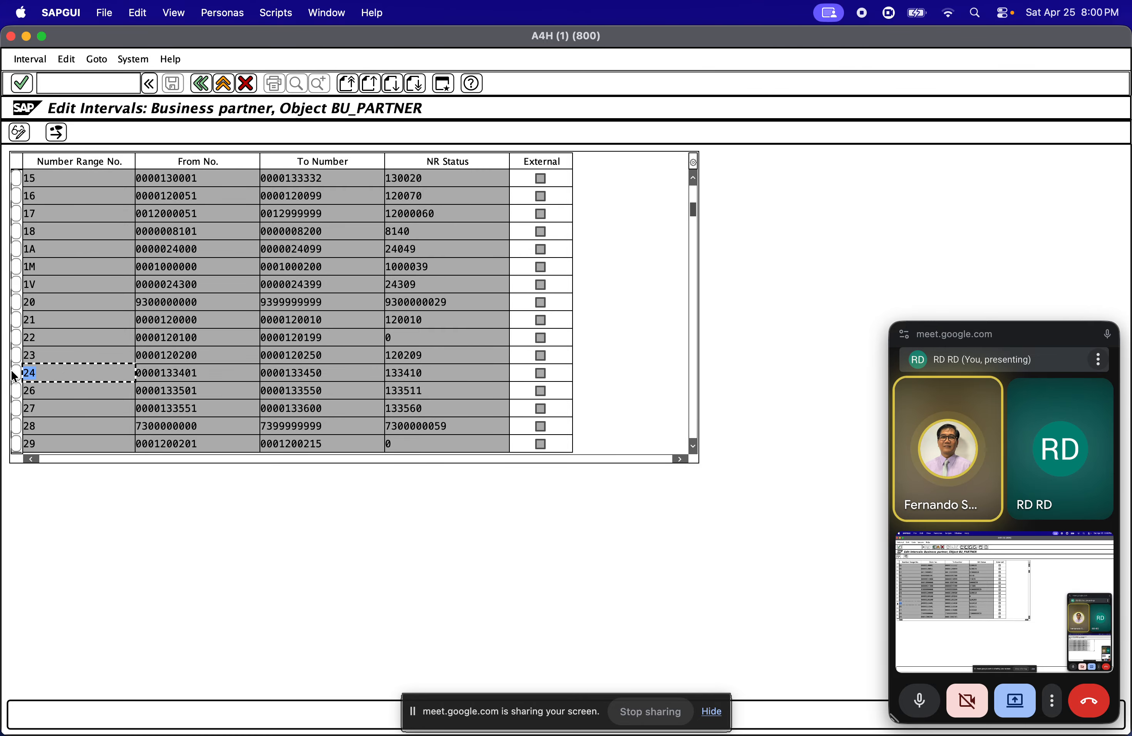
click(330, 371)
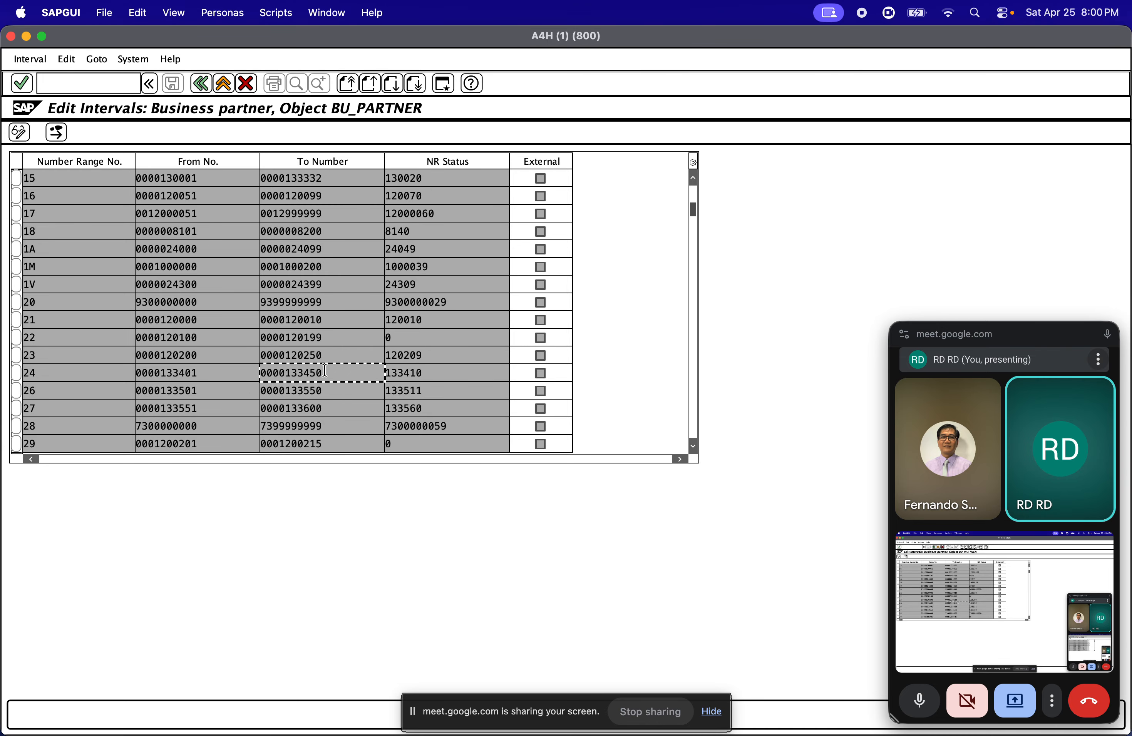
Switch the business partner intervals to change mode and compare interval 24 with the ZDSV range recorded in Notes, returning to SAP
click(20, 132)
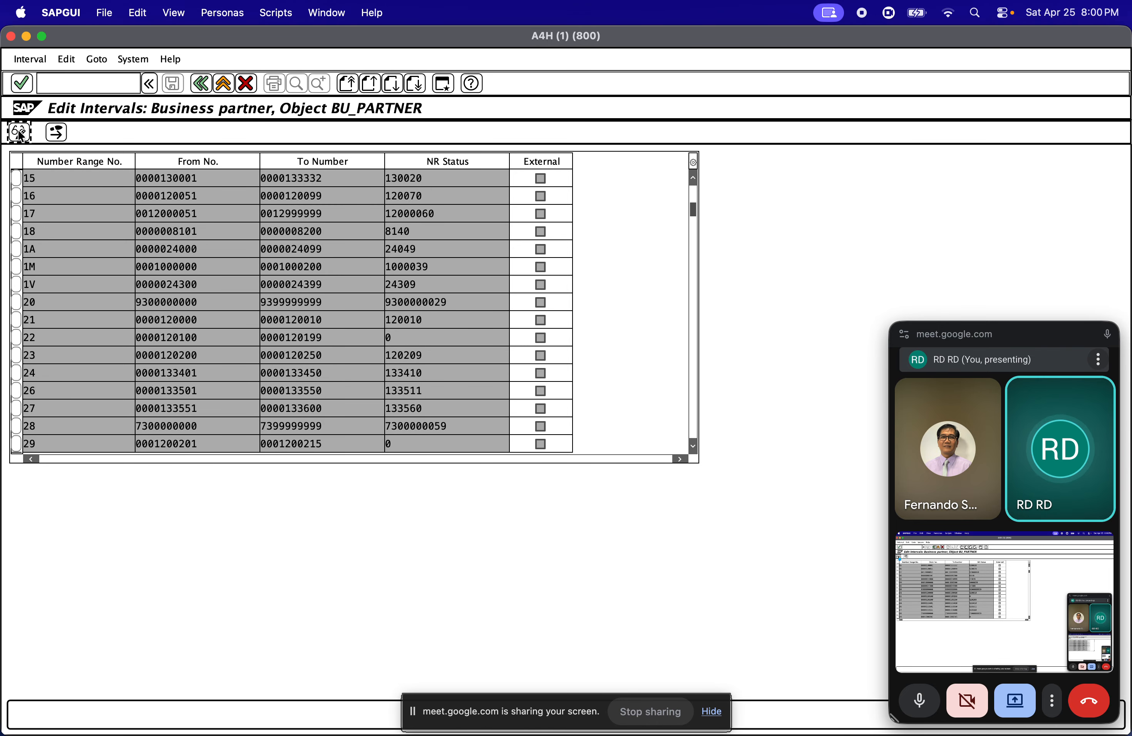
click(204, 373)
click(321, 378)
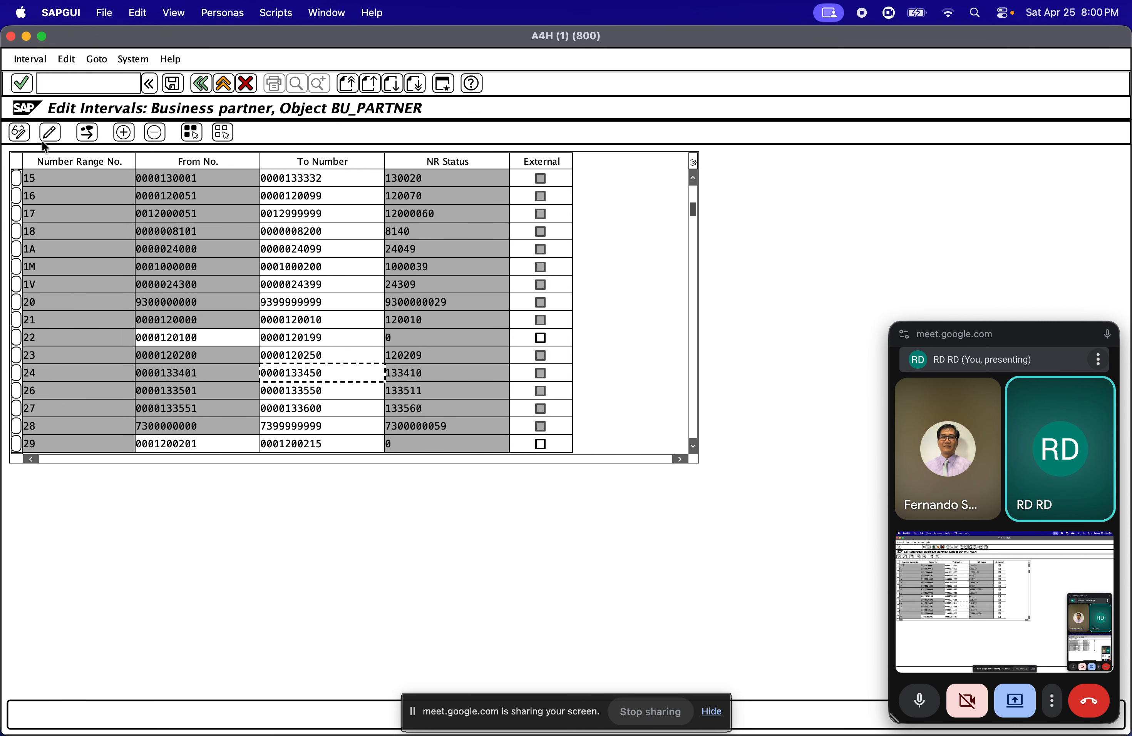
mouse_move(2, 148)
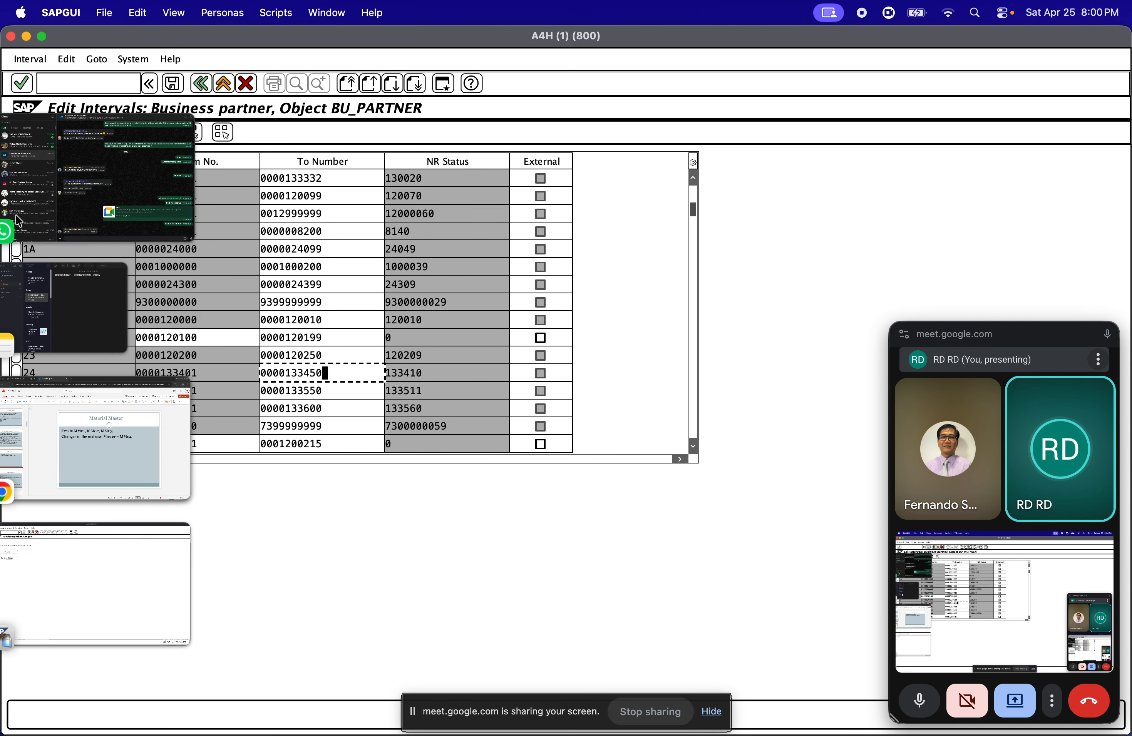
click(130, 596)
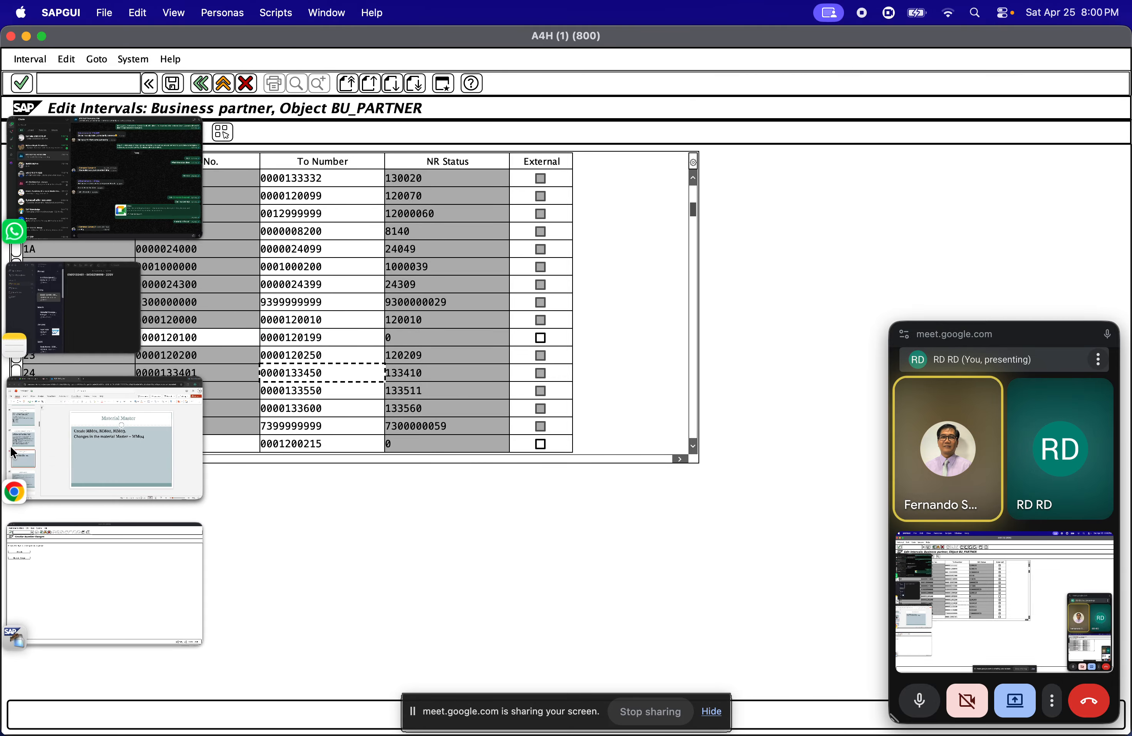
click(96, 320)
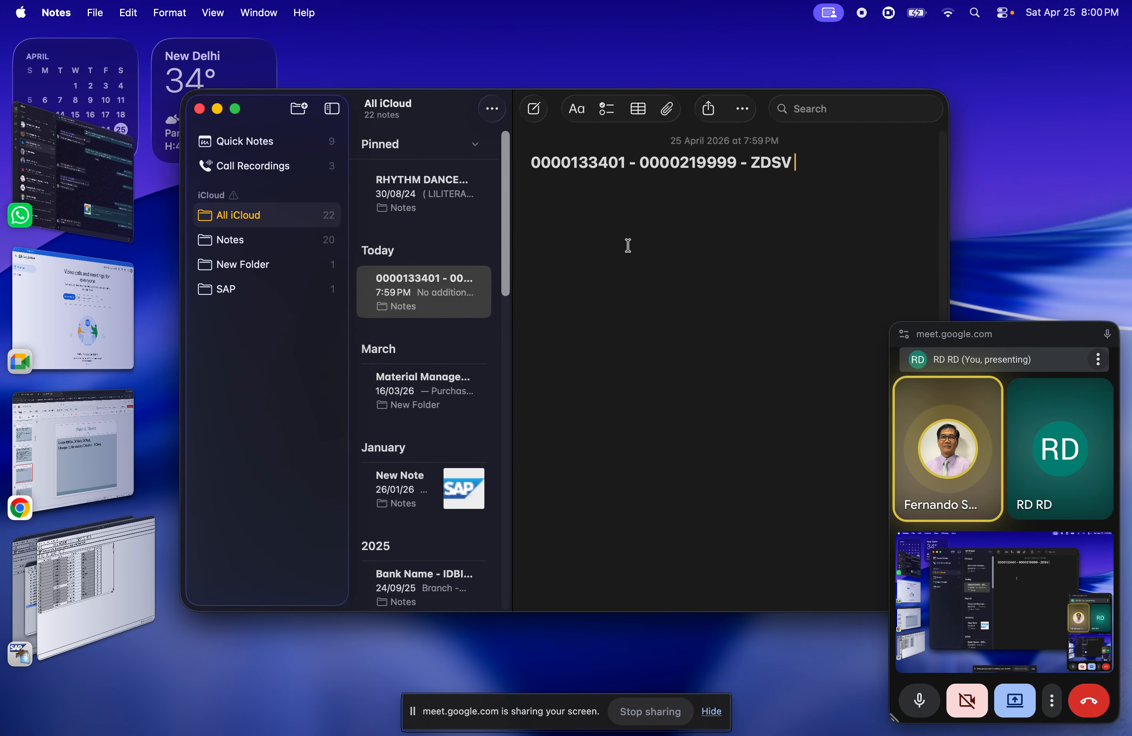
click(83, 589)
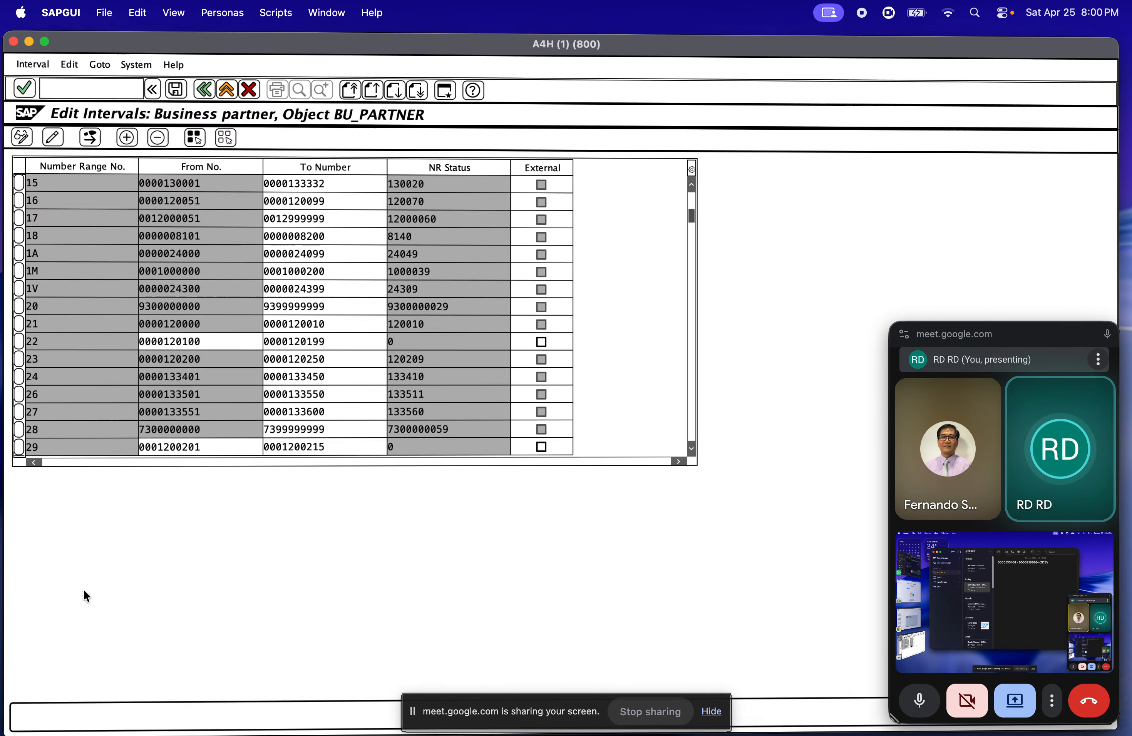
Copy 133450 from business partner interval 24's To number and open the vendor intervals for editing in the second SAP session
click(325, 373)
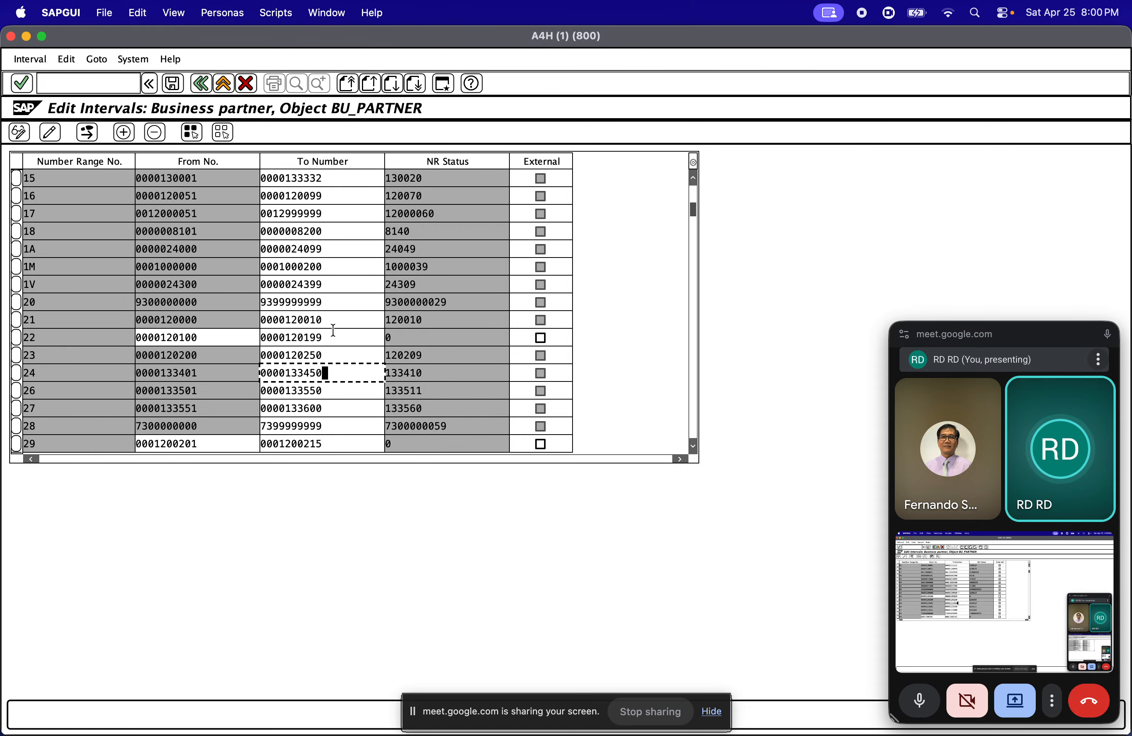
drag(331, 372, 283, 373)
key(super+c)
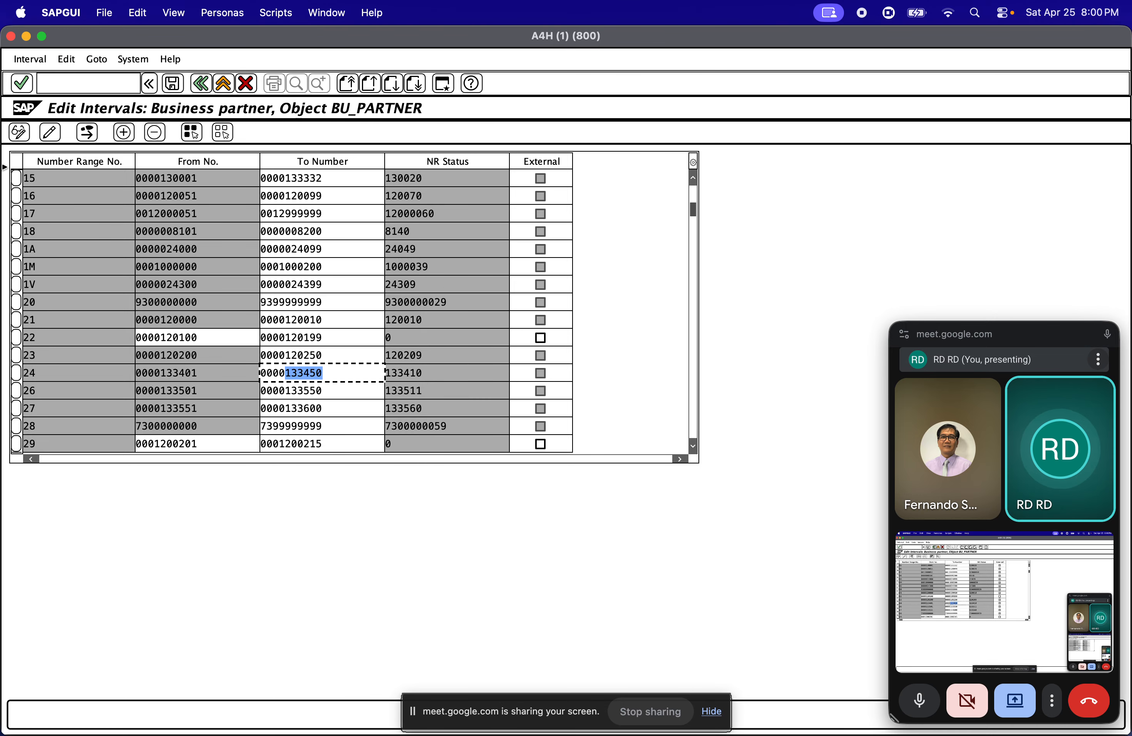
mouse_move(56, 410)
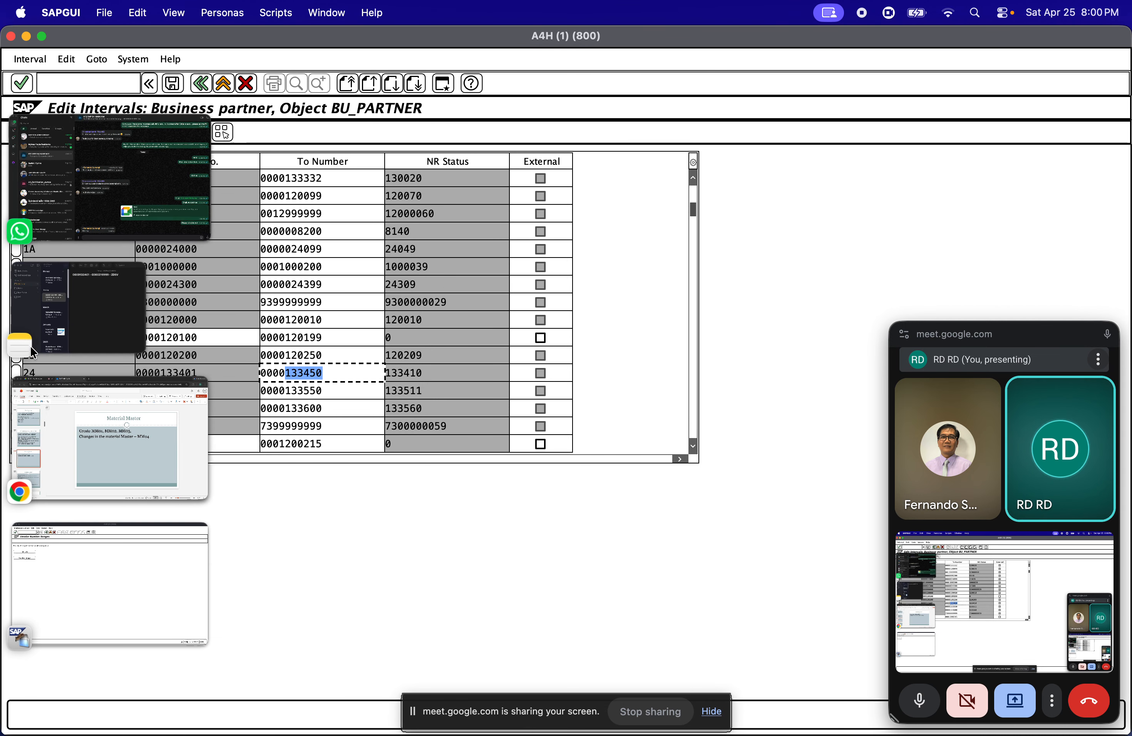
click(87, 540)
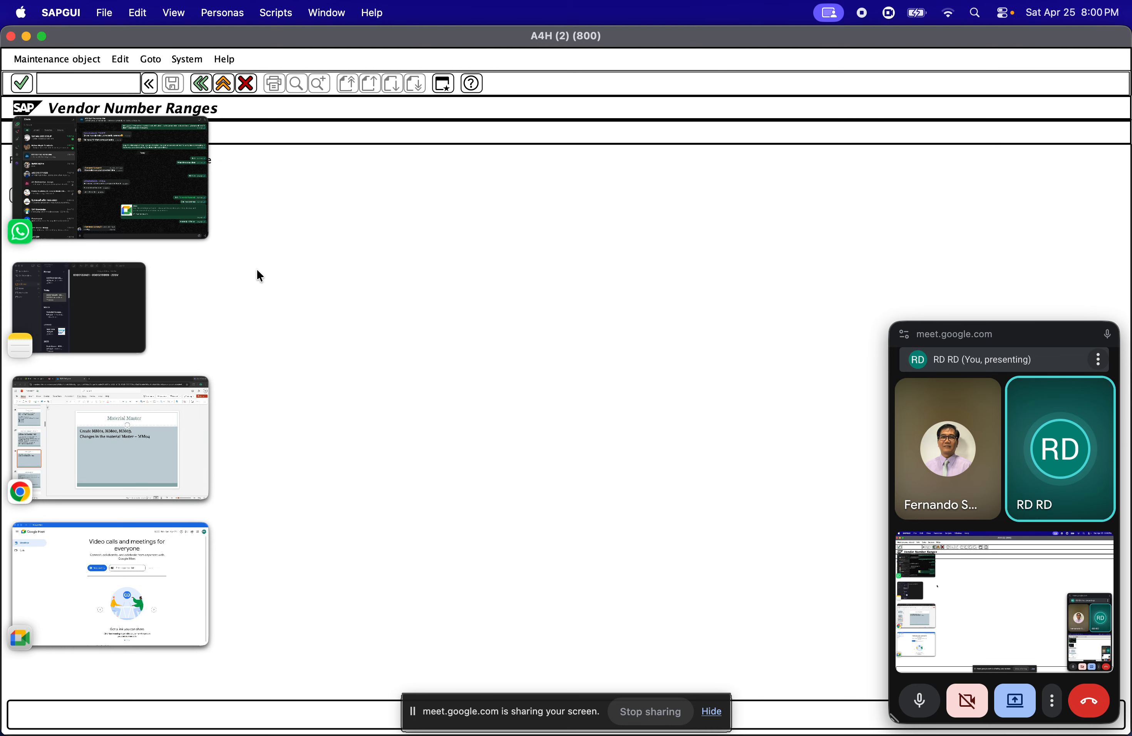
click(51, 200)
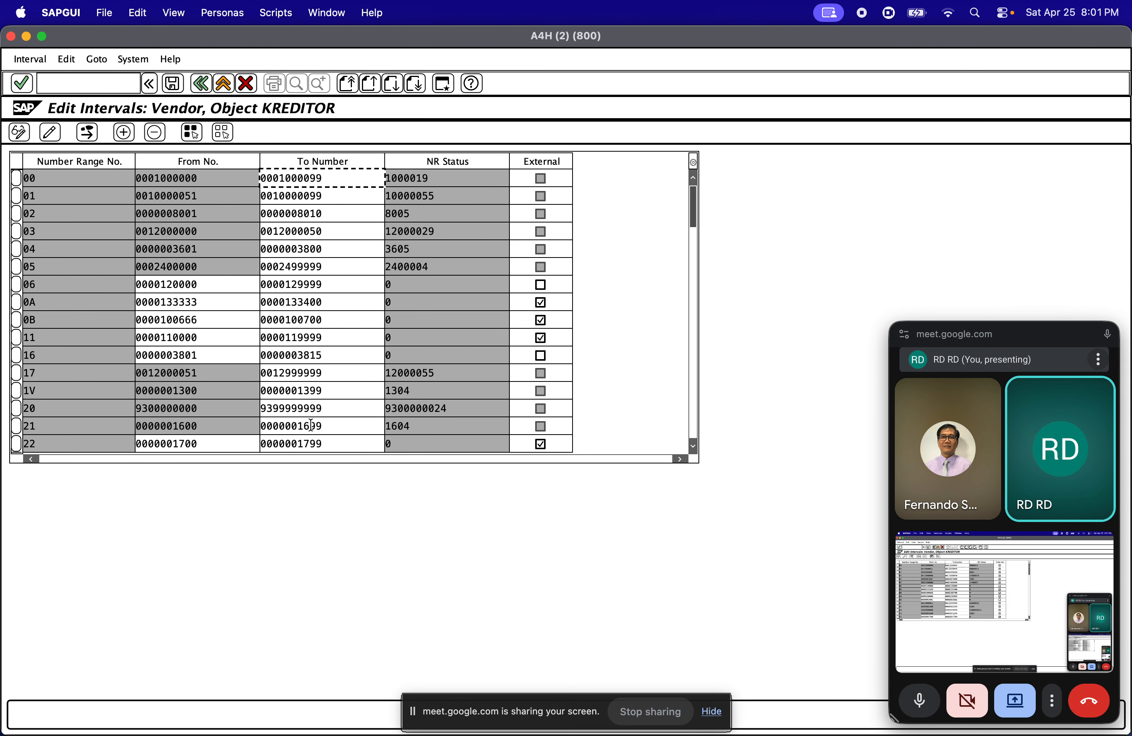
click(692, 402)
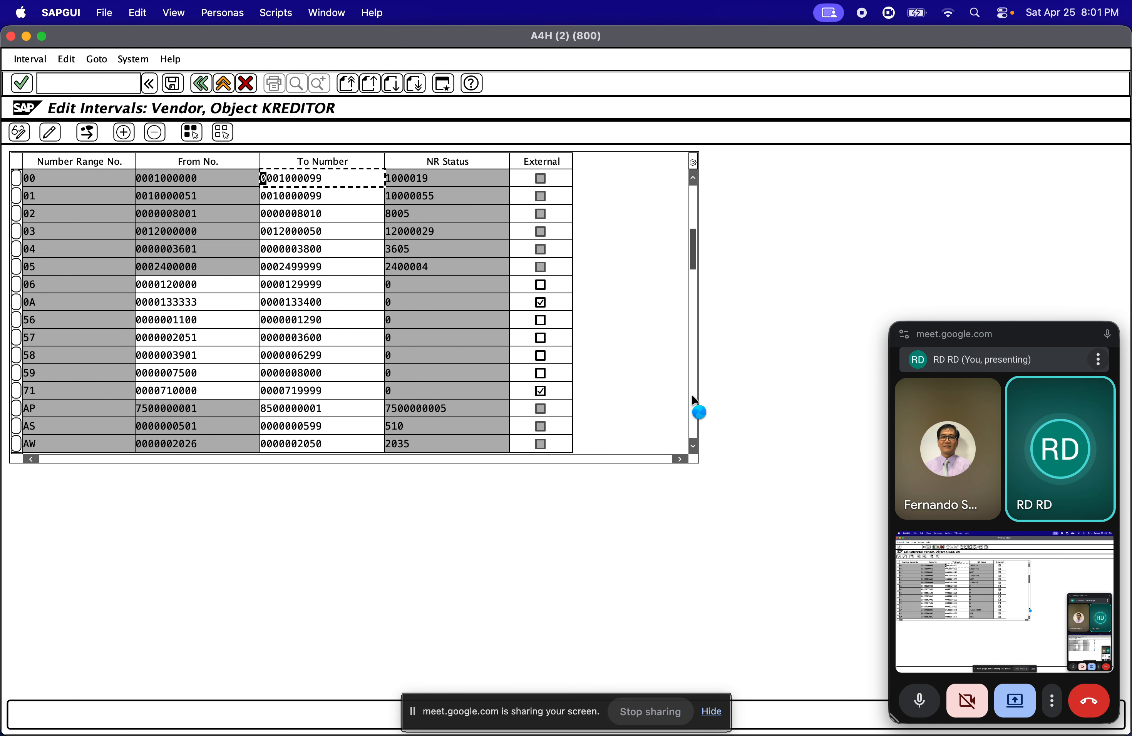
click(693, 397)
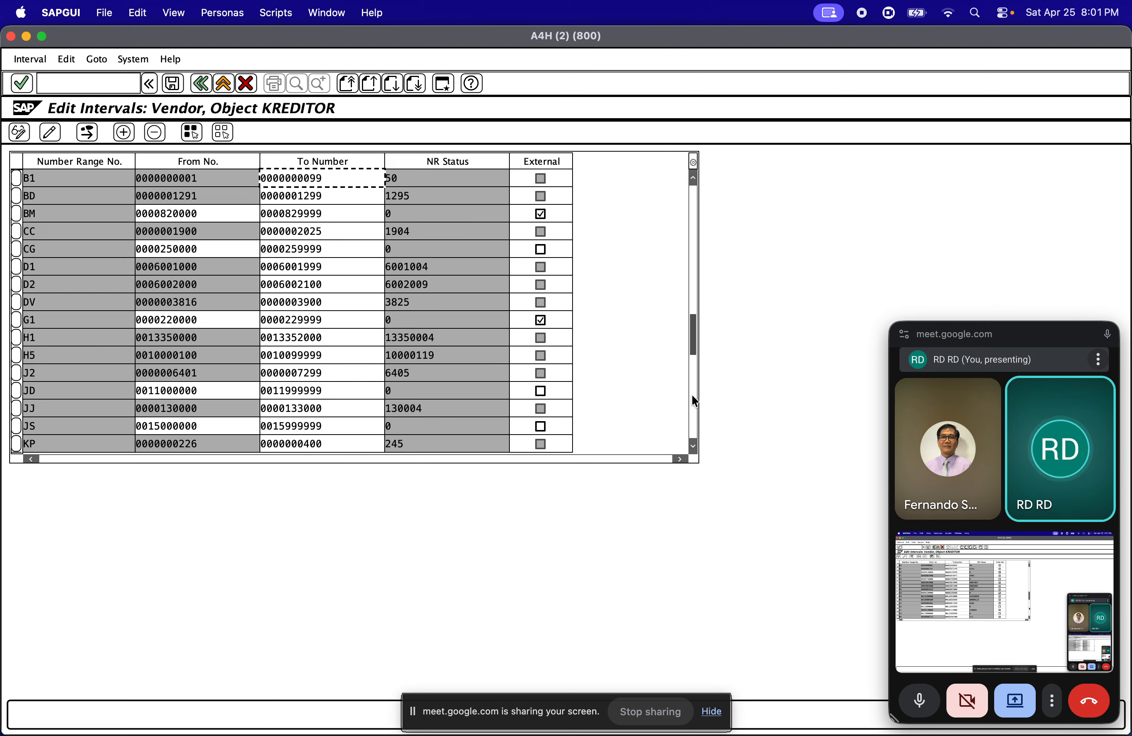
click(692, 399)
click(690, 401)
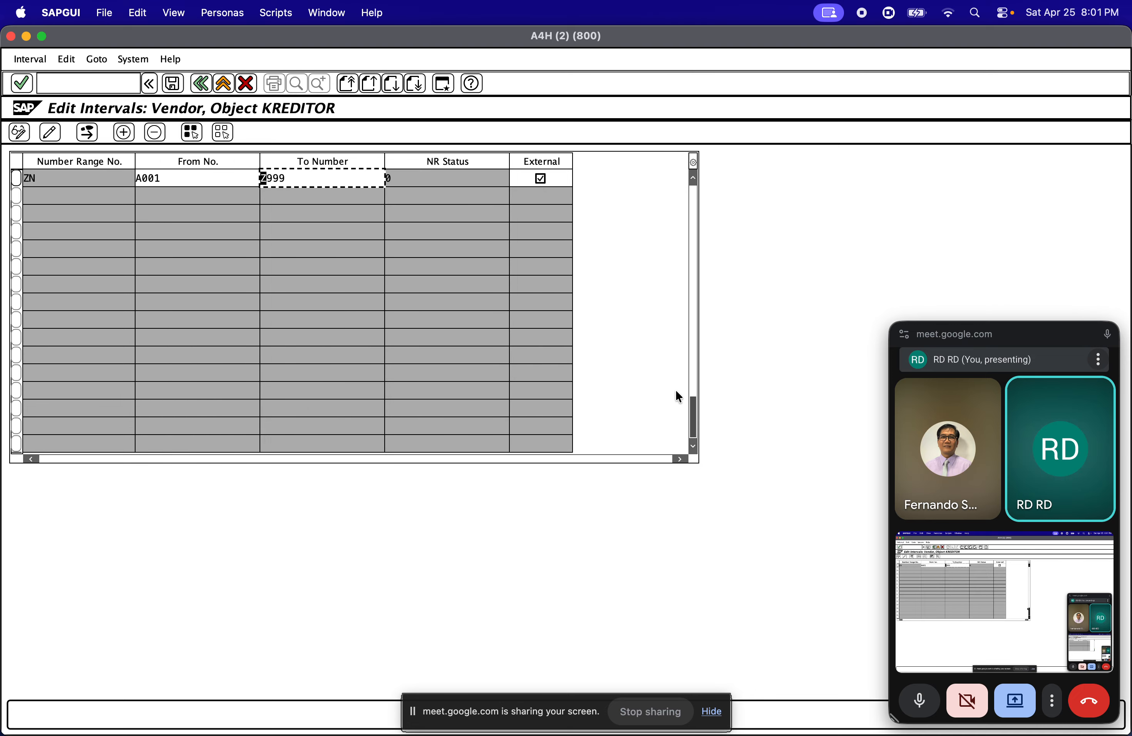
click(692, 376)
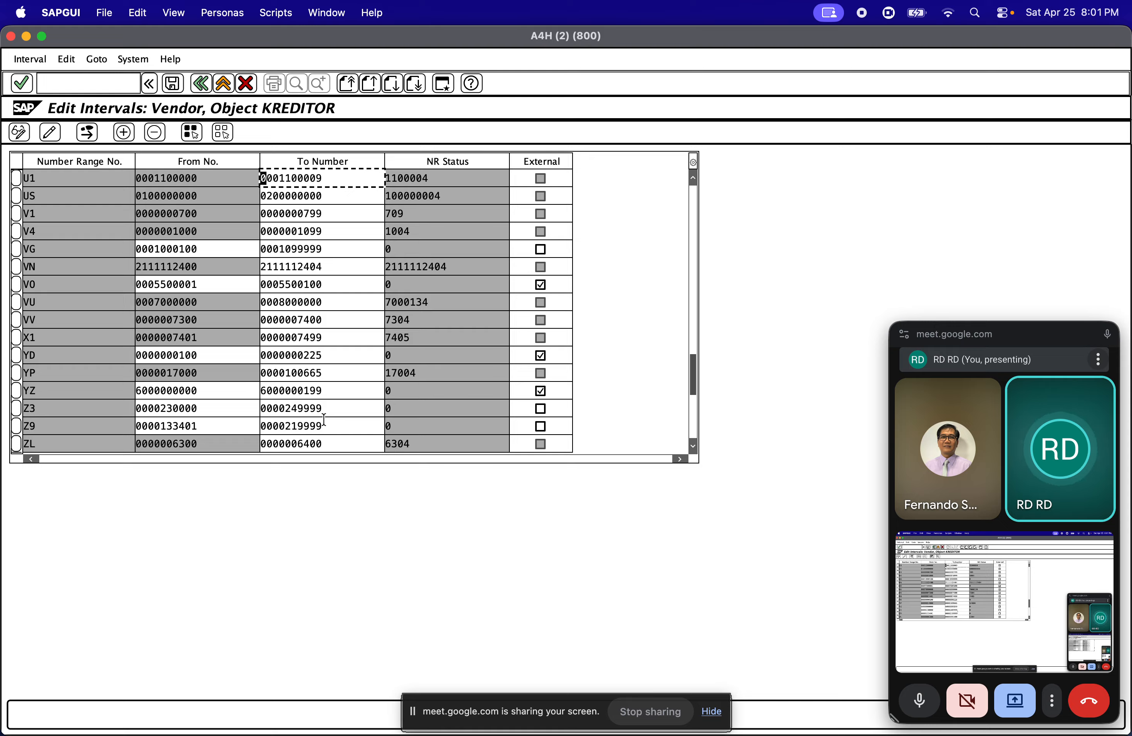
drag(324, 425, 287, 423)
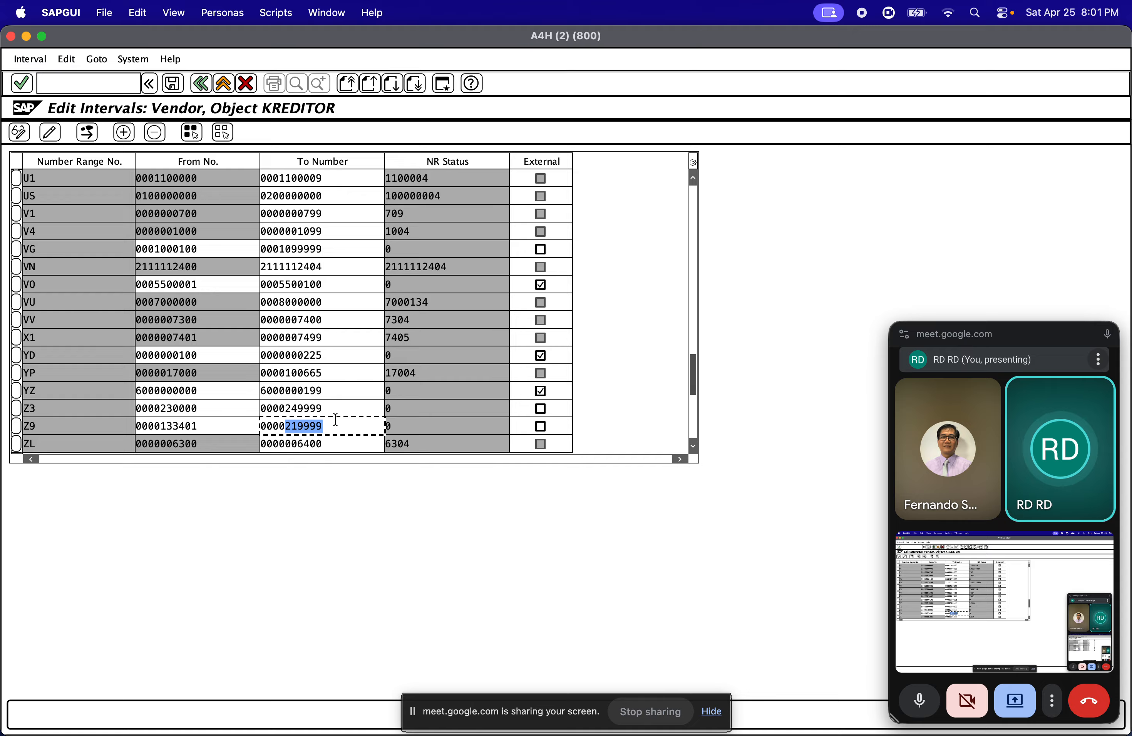
key(super+v)
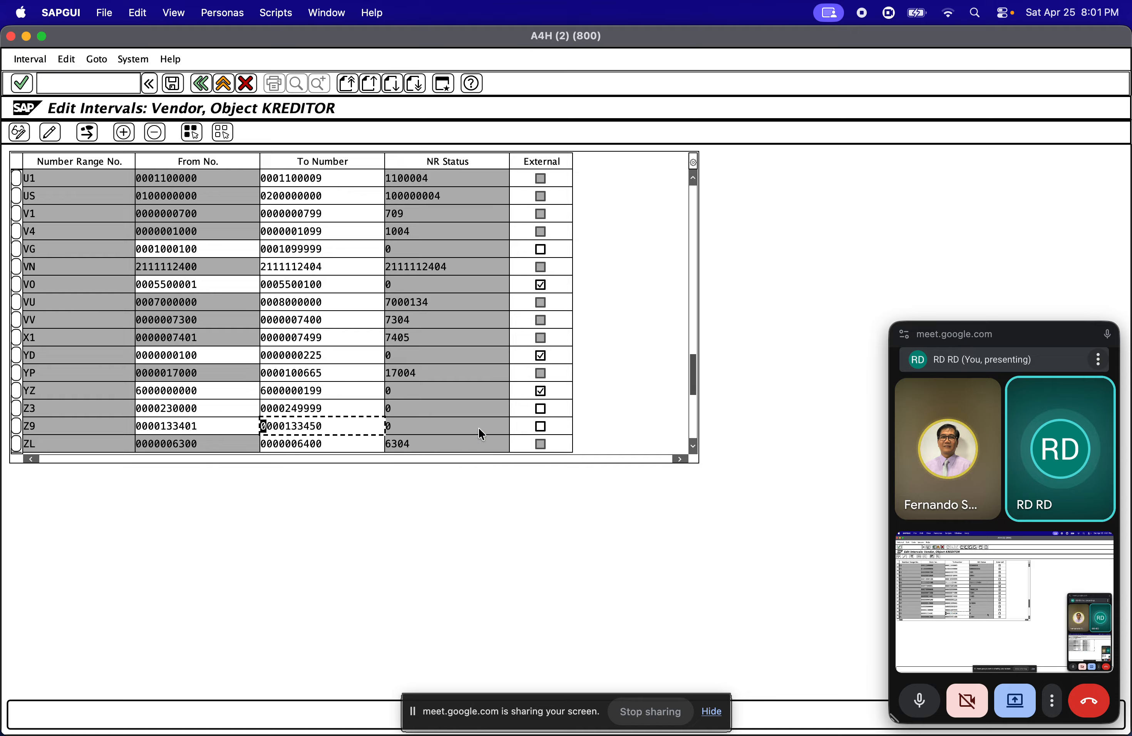
click(171, 85)
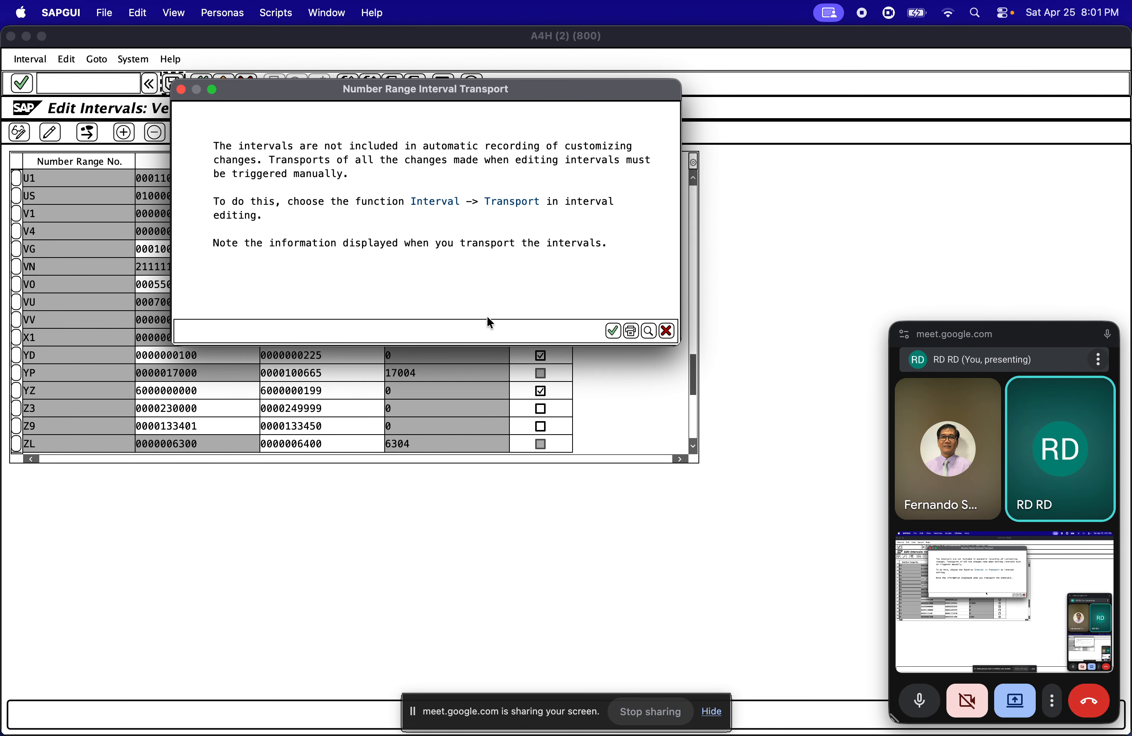
click(612, 336)
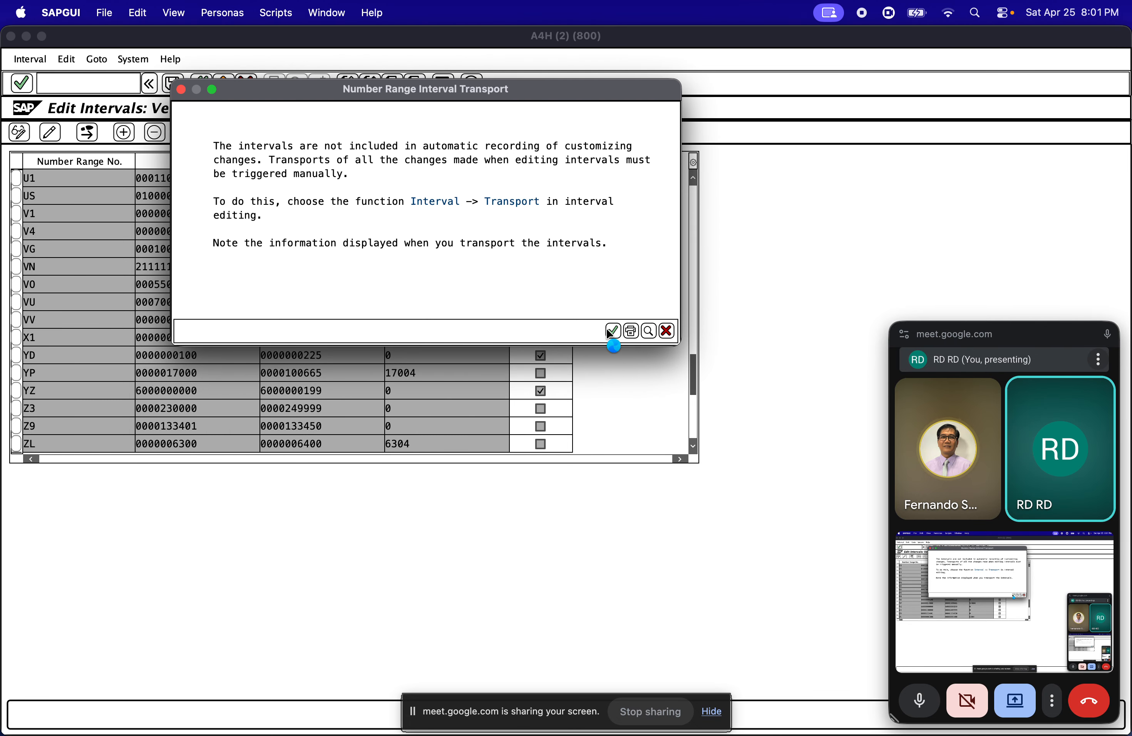
Dismiss the interval transport notice and compare vendor interval Z9's From and To numbers with business partner interval 24 in the first SAP session
click(342, 391)
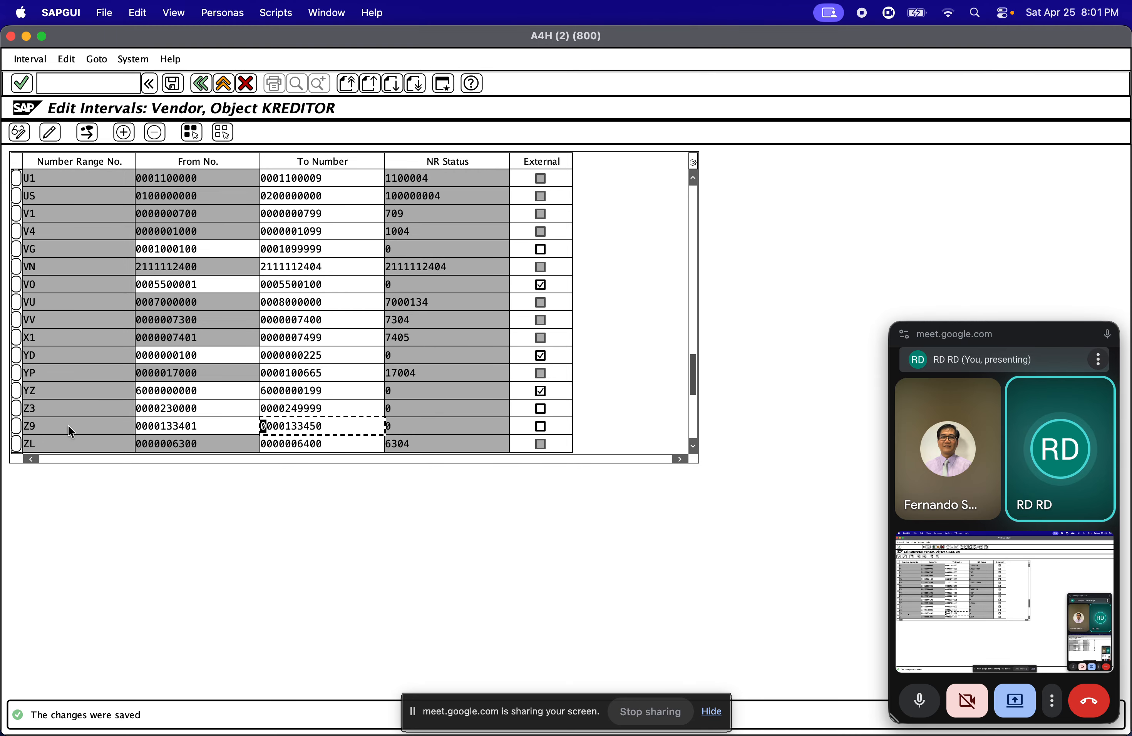
click(41, 427)
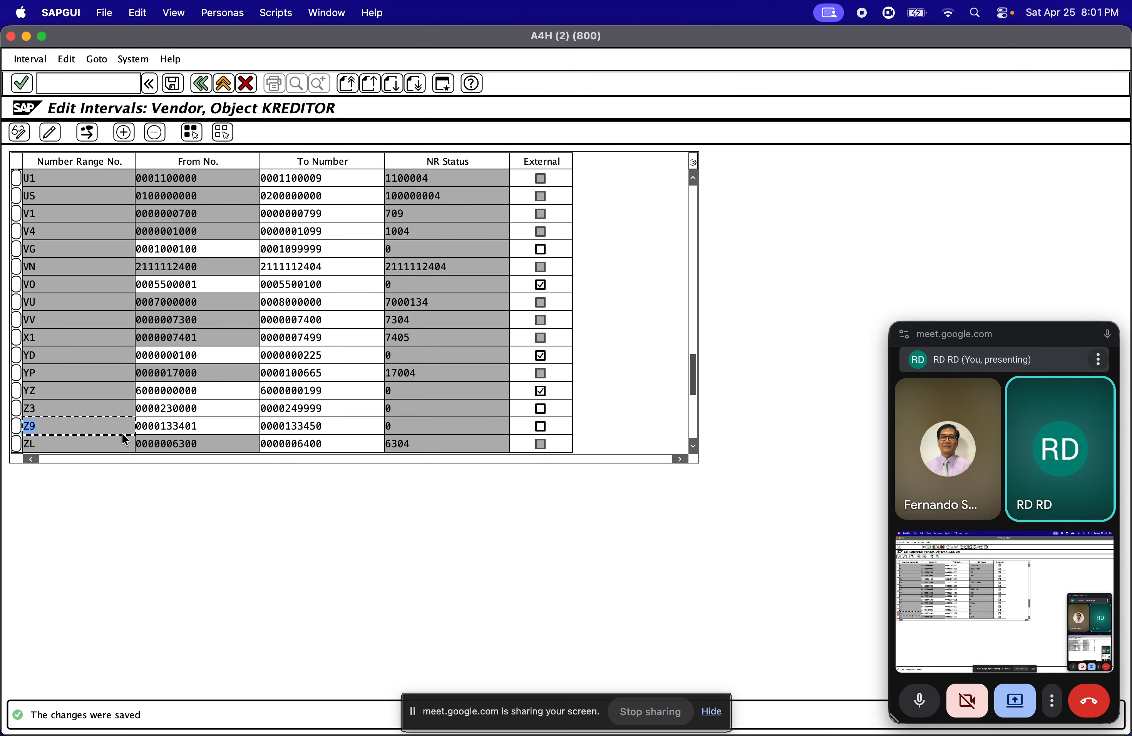
click(192, 426)
click(294, 427)
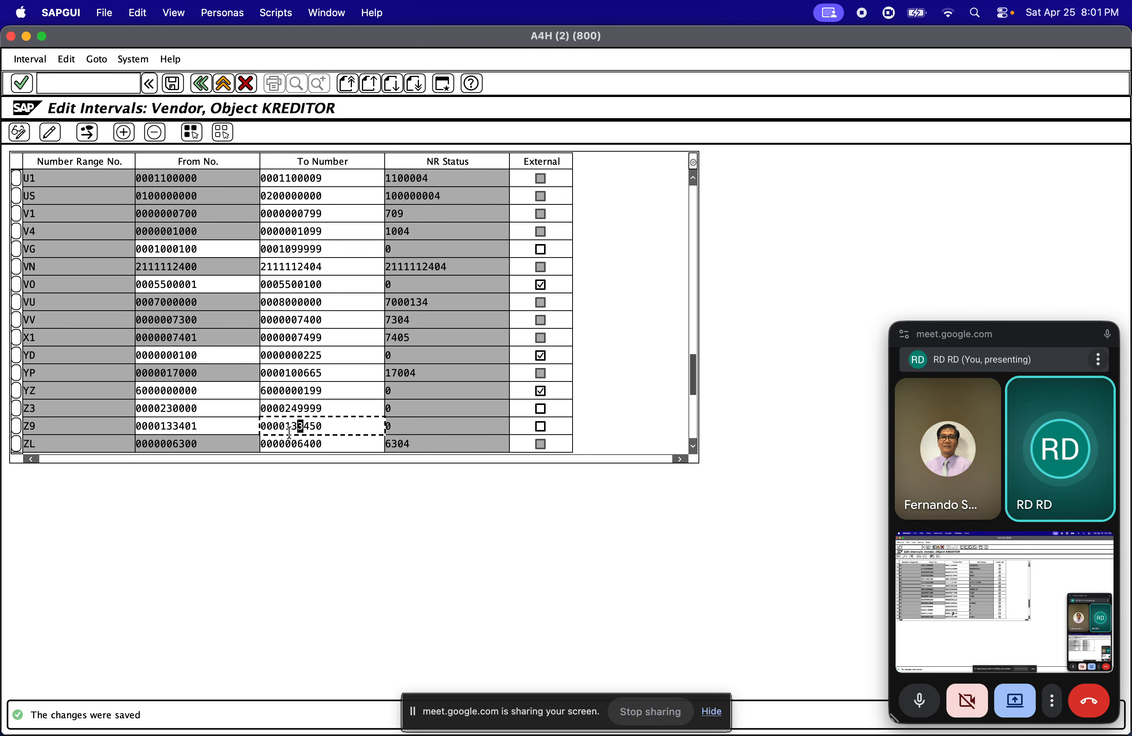
click(26, 36)
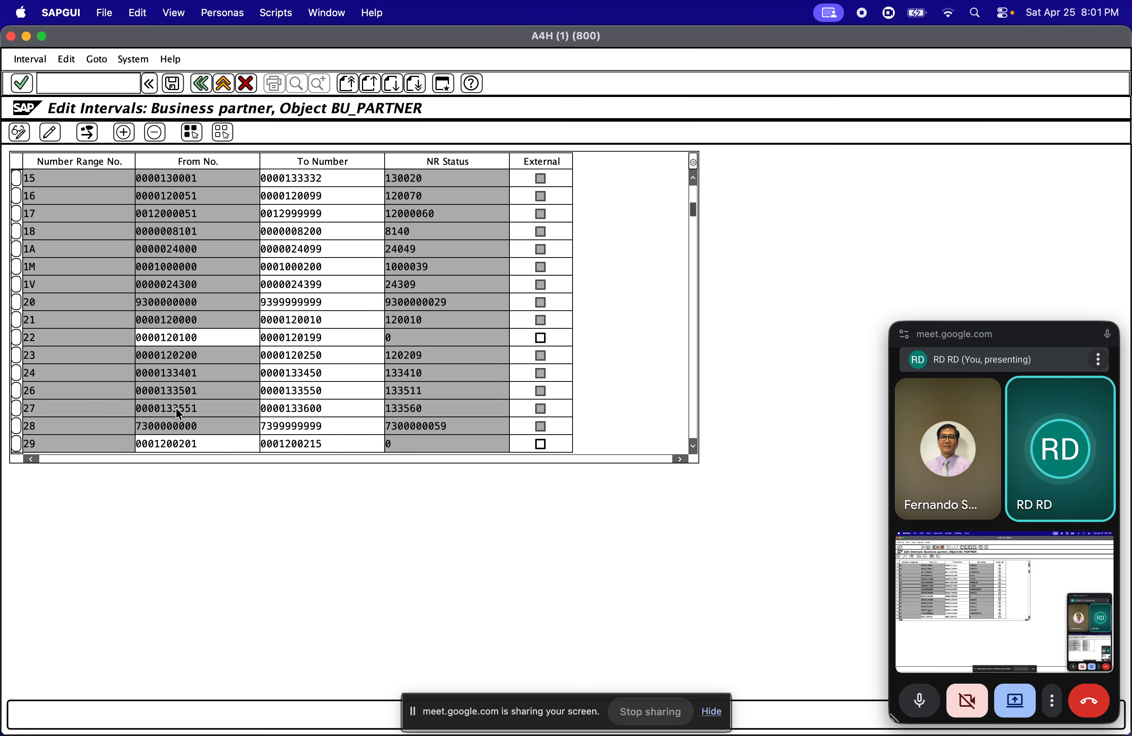
click(200, 414)
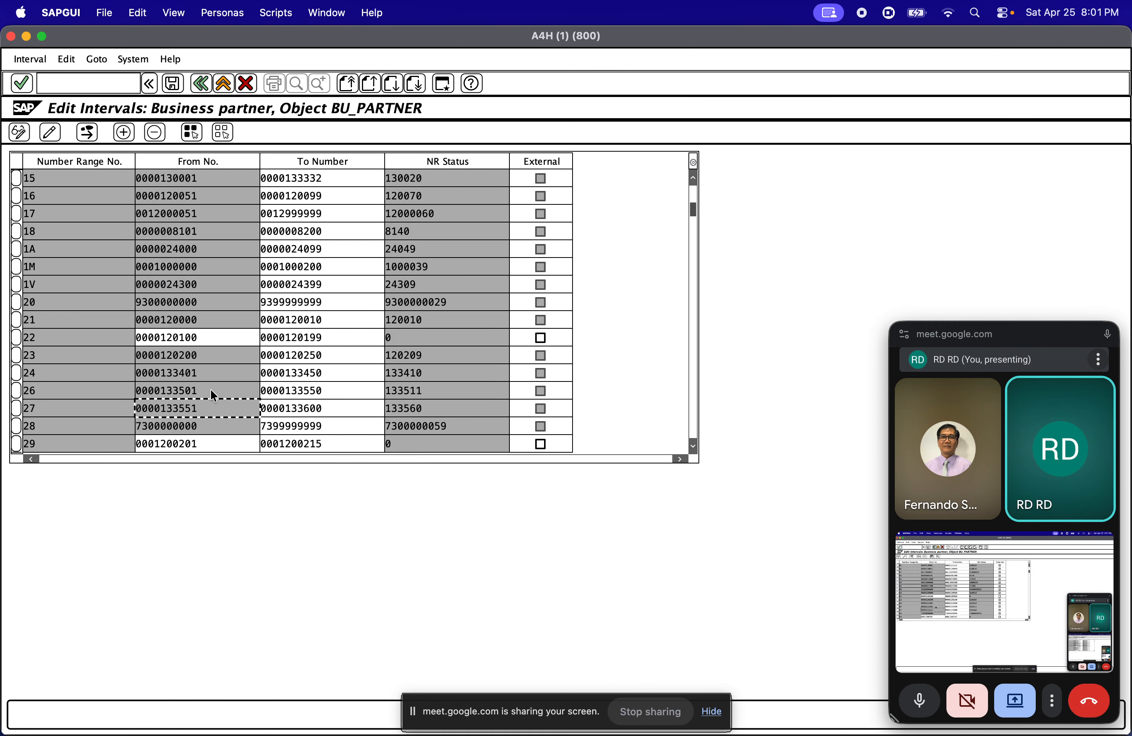
click(206, 376)
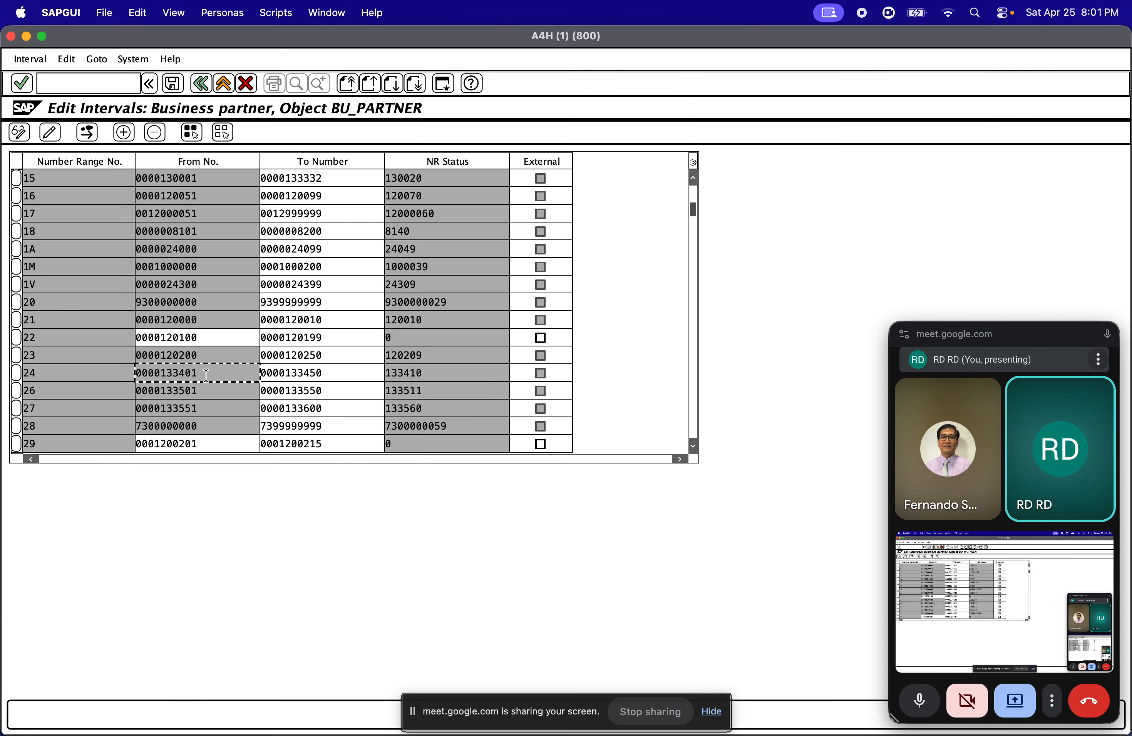
click(67, 368)
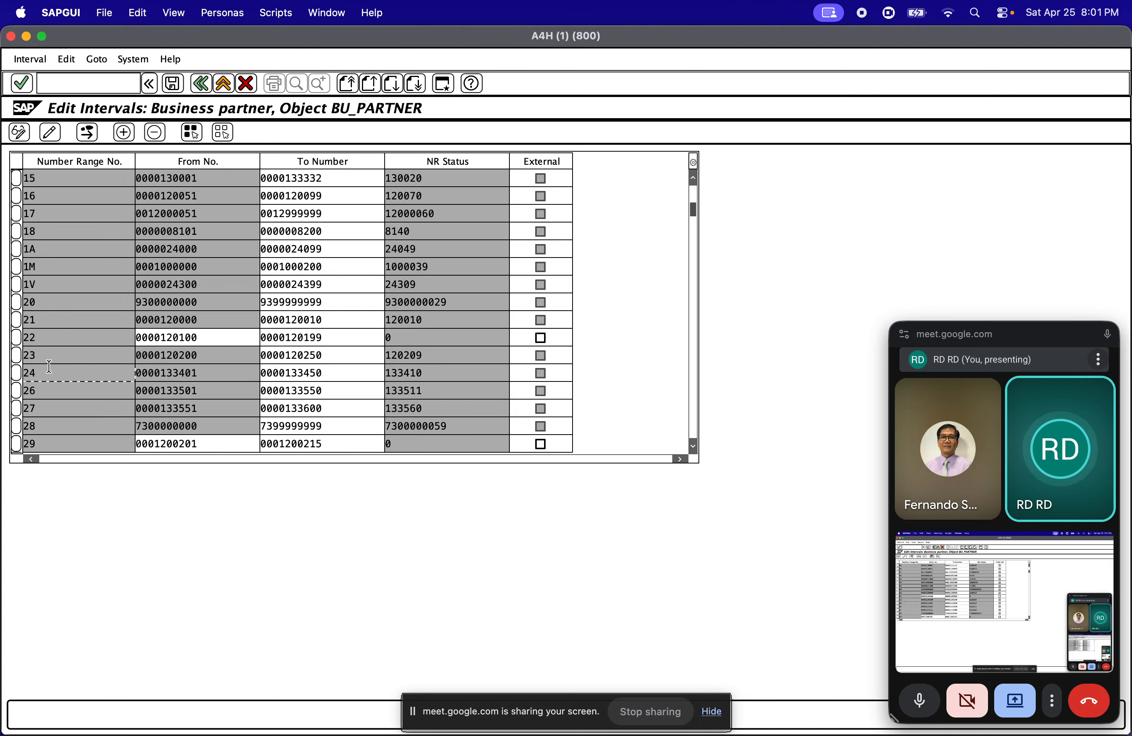
Leave the business partner intervals and open the IMG activity Define Groupings and Assign Number Ranges
click(201, 84)
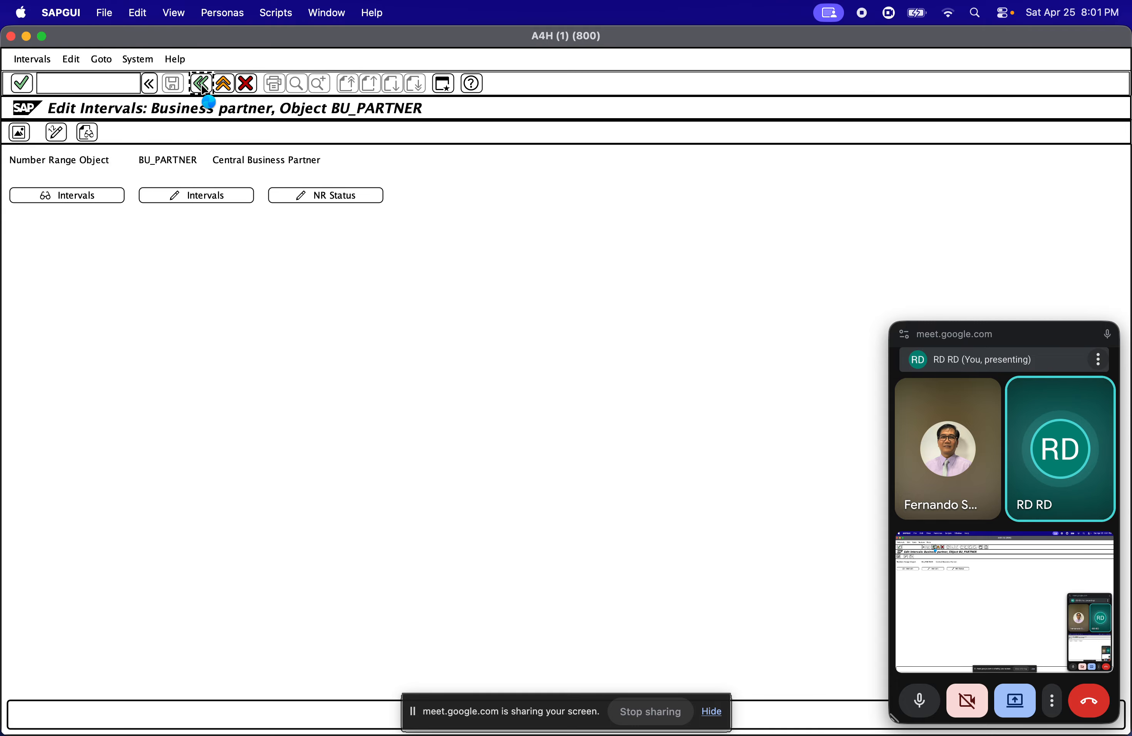
click(201, 85)
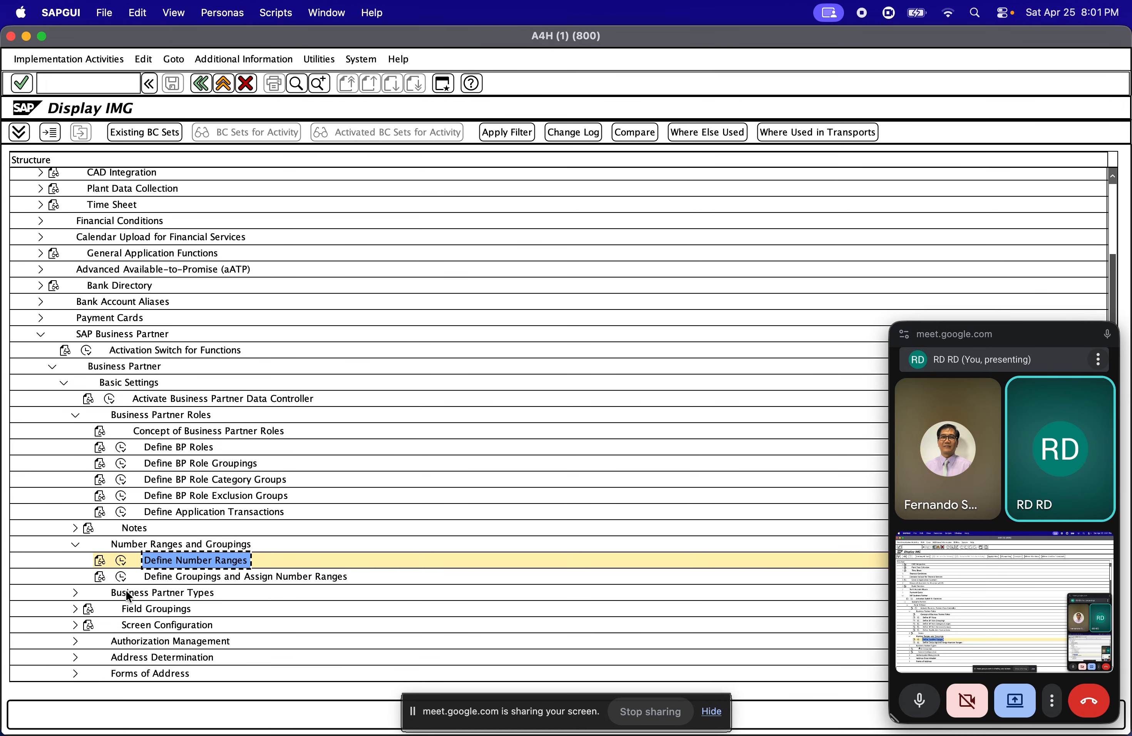
click(120, 578)
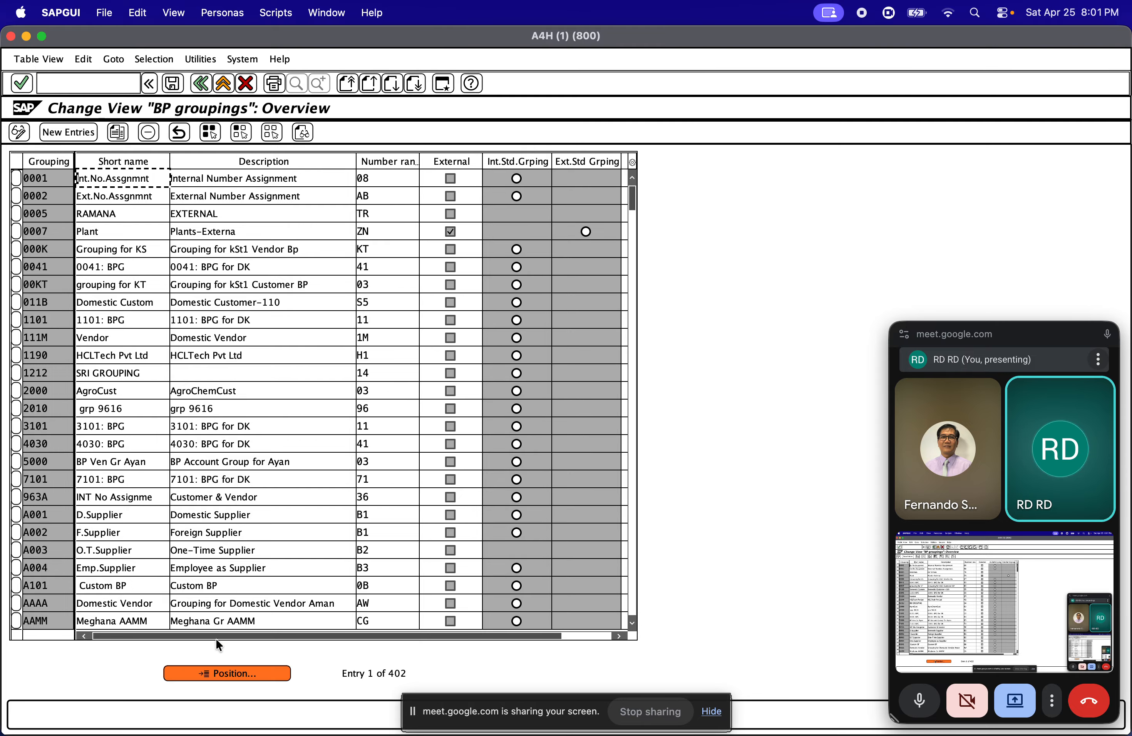
Copy BP grouping 0001 as a new grouping with the key ZDSV
click(14, 179)
click(117, 137)
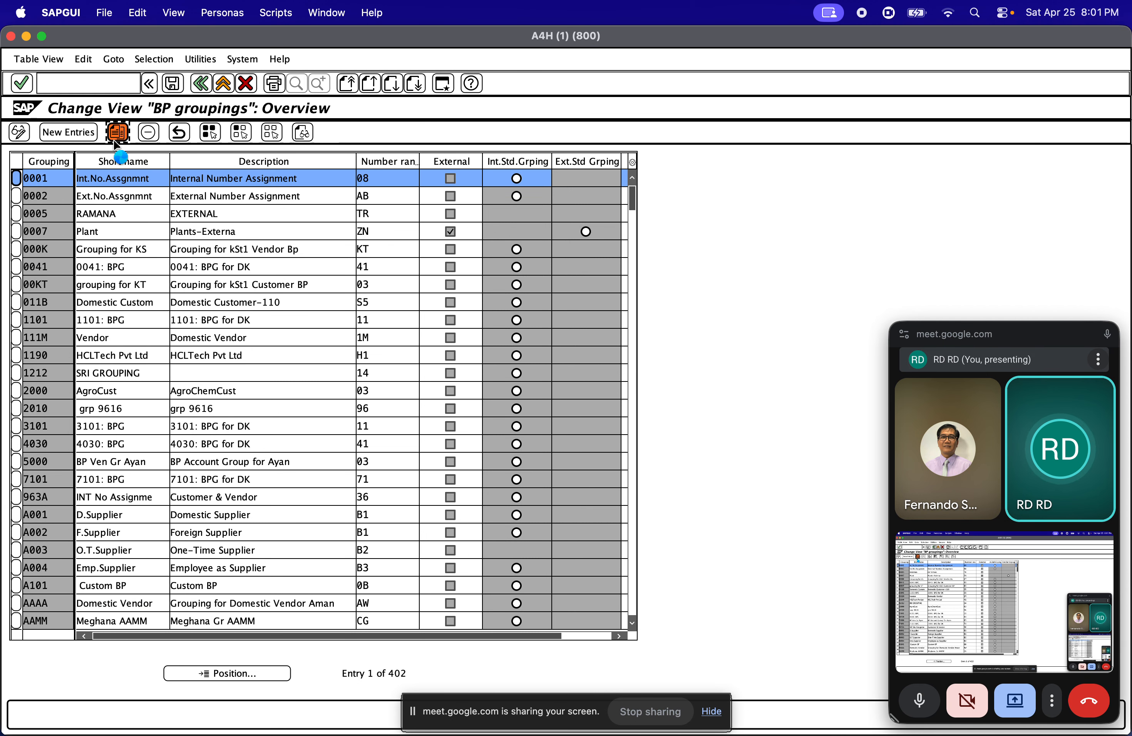
text(Z)
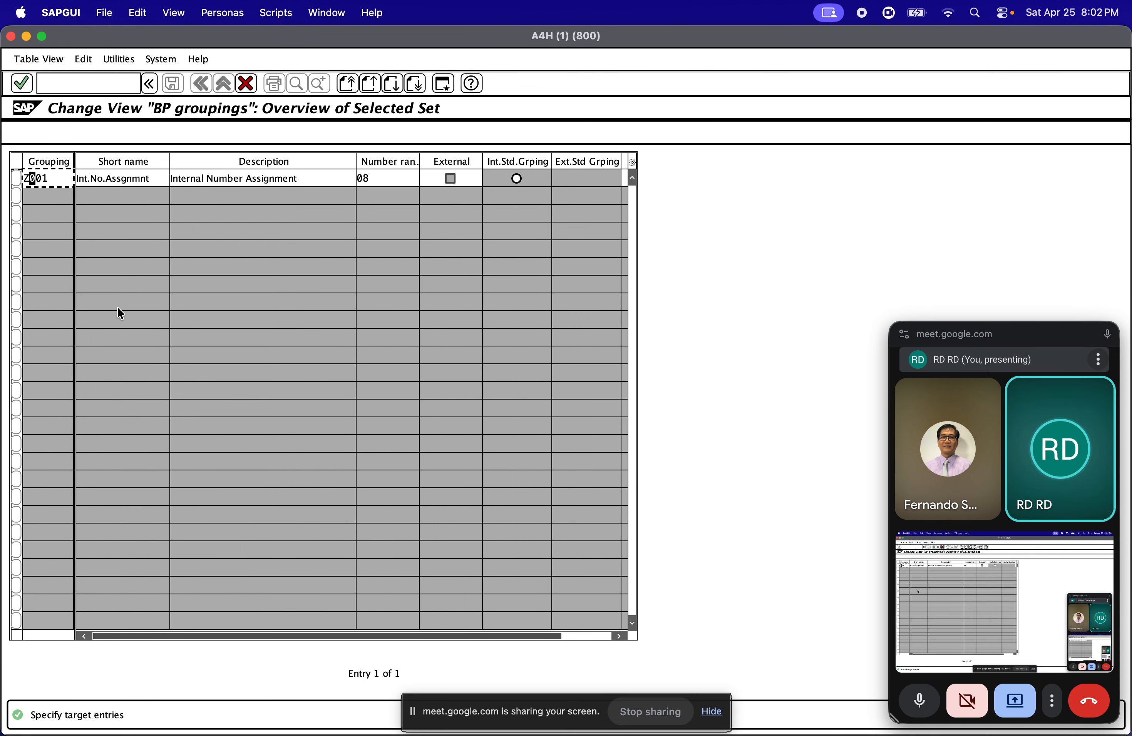
text(DSV)
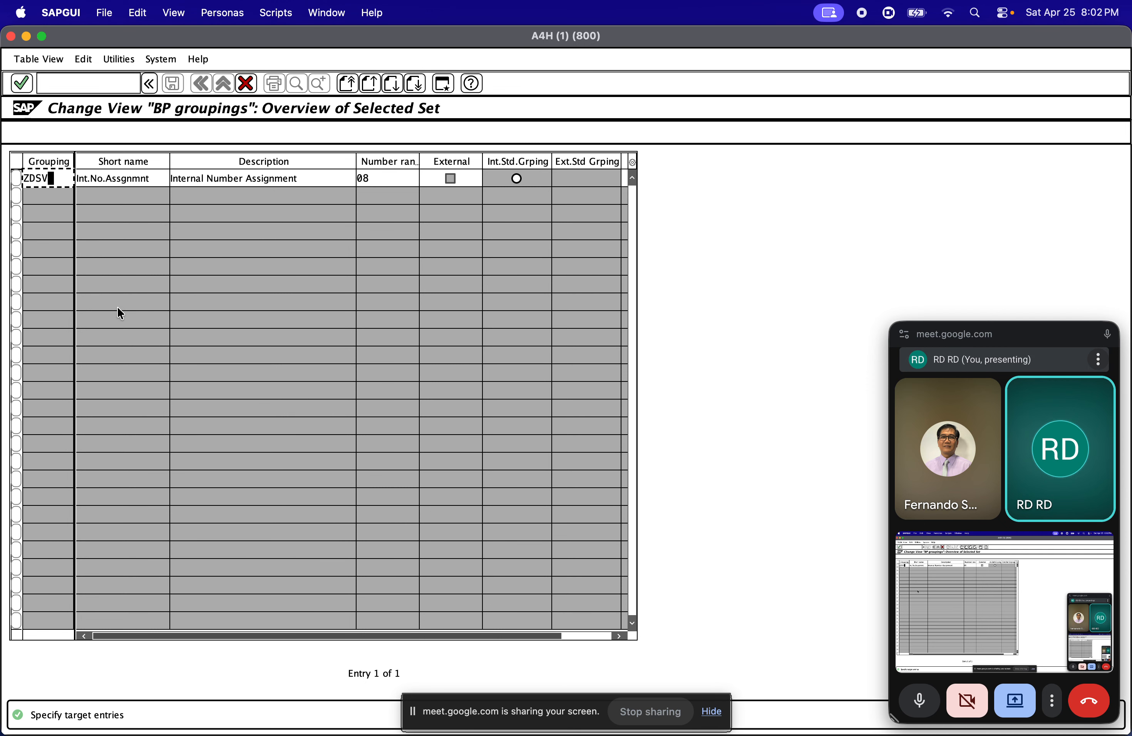
key(Tab)
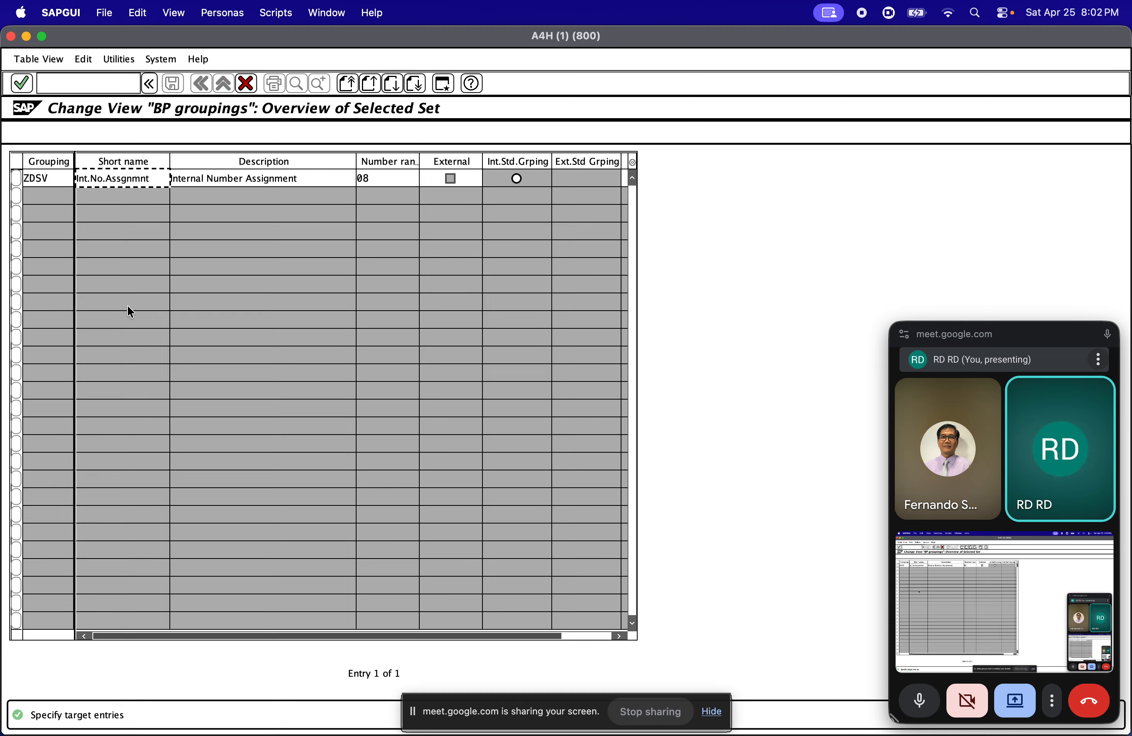
Give grouping ZDSV the short name Domestic, assign it number range 24 and confirm the copied entry
drag(149, 177, 23, 184)
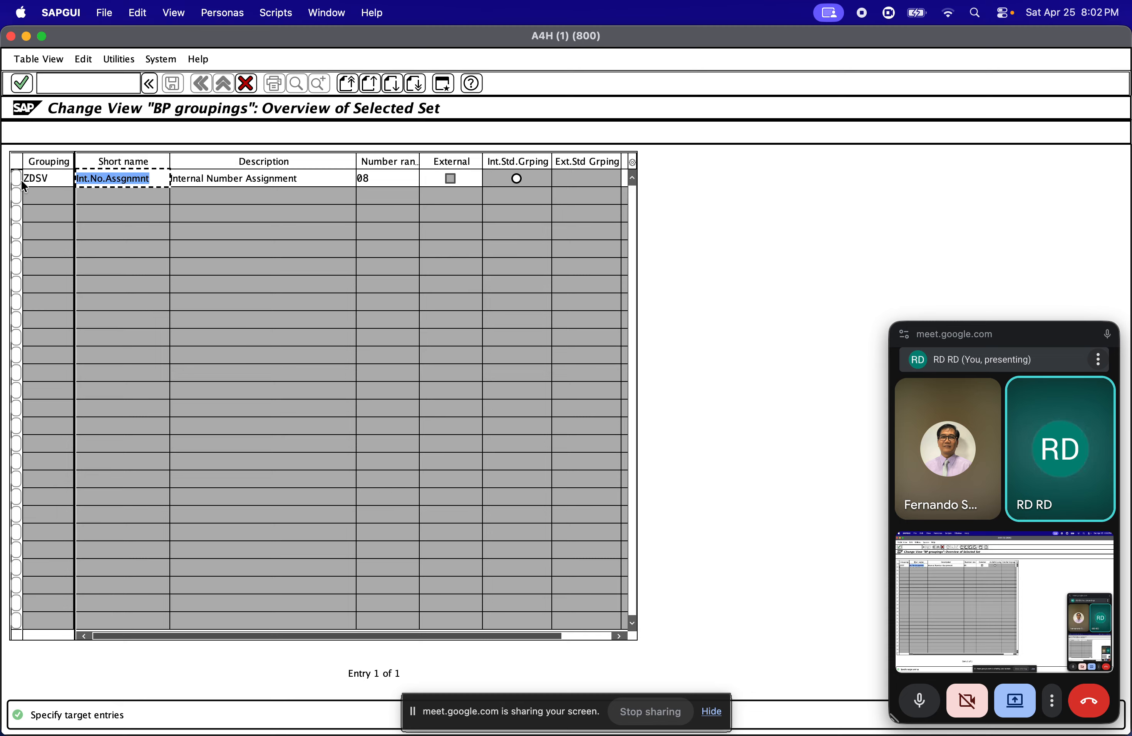
text(Domestic)
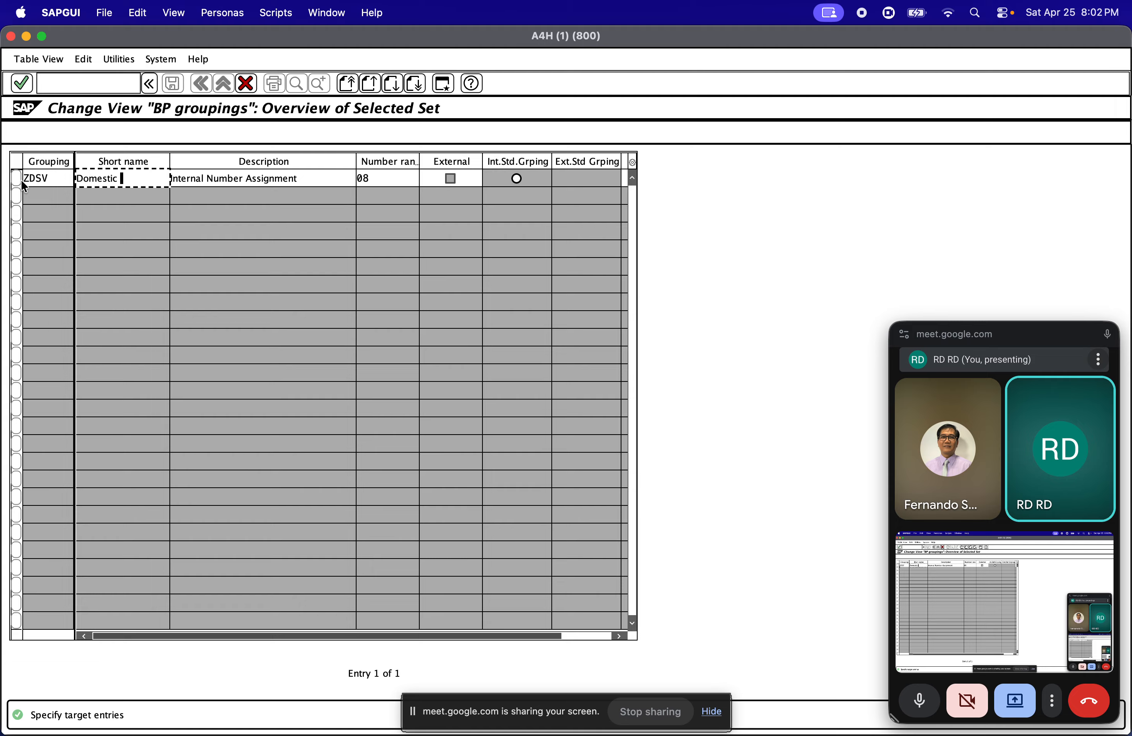
key(Tab)
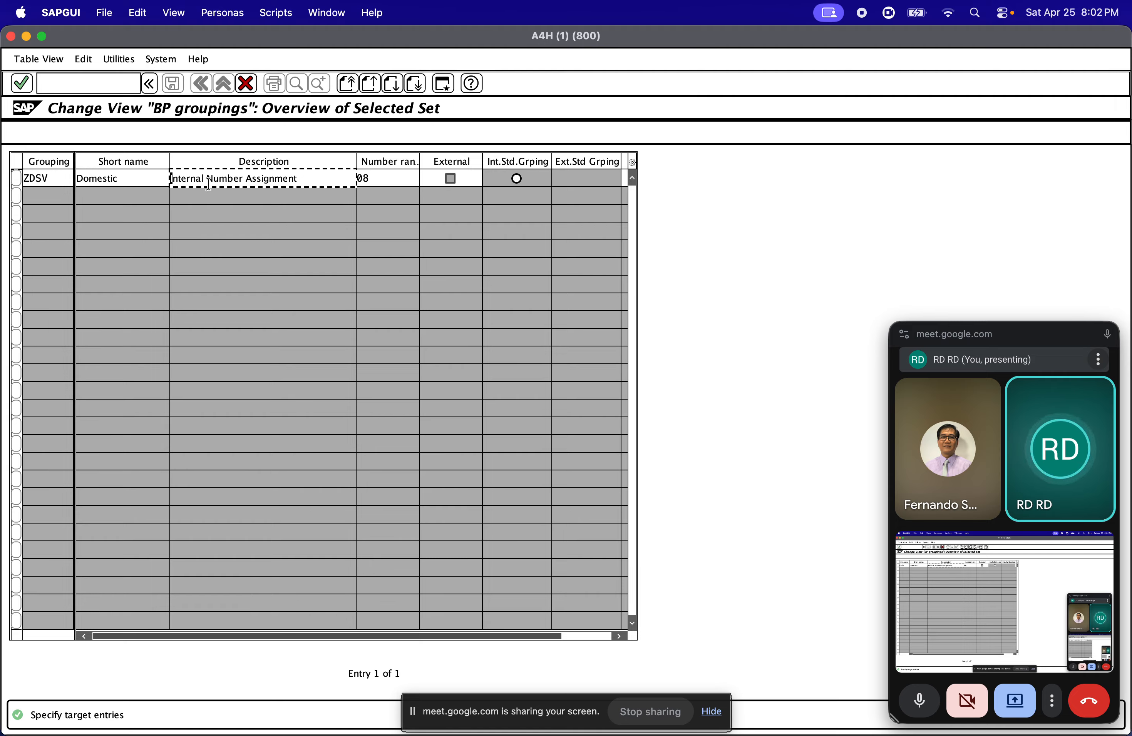
key(Tab)
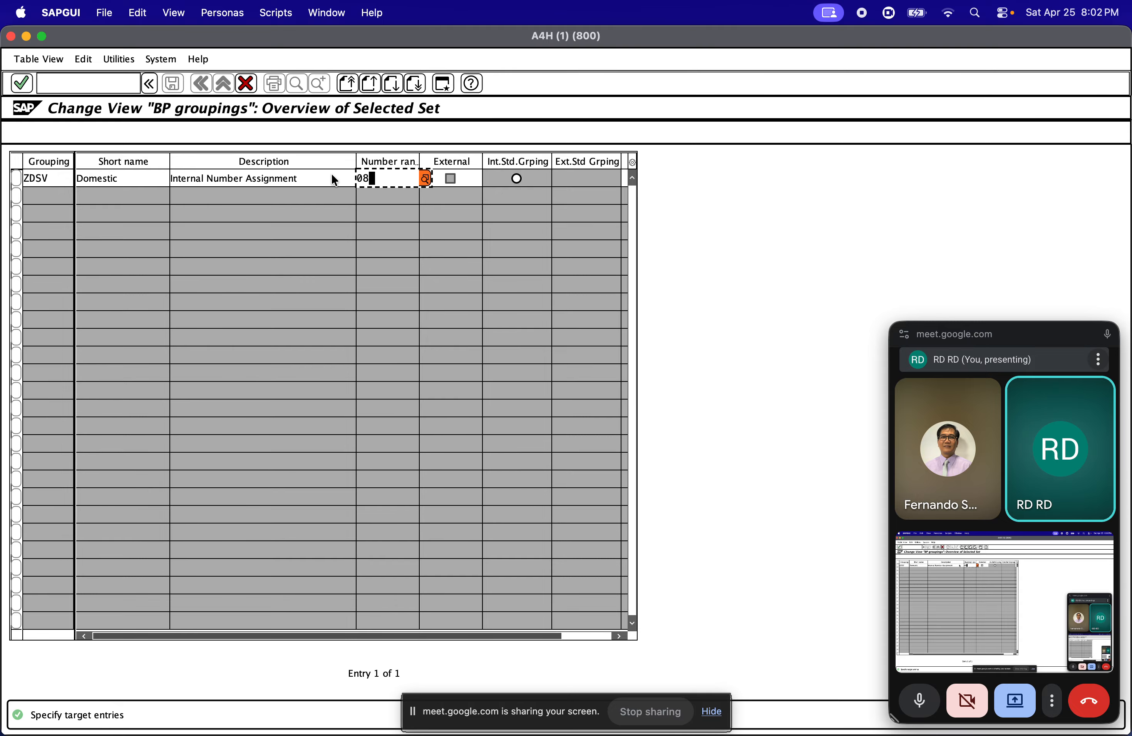
text(24)
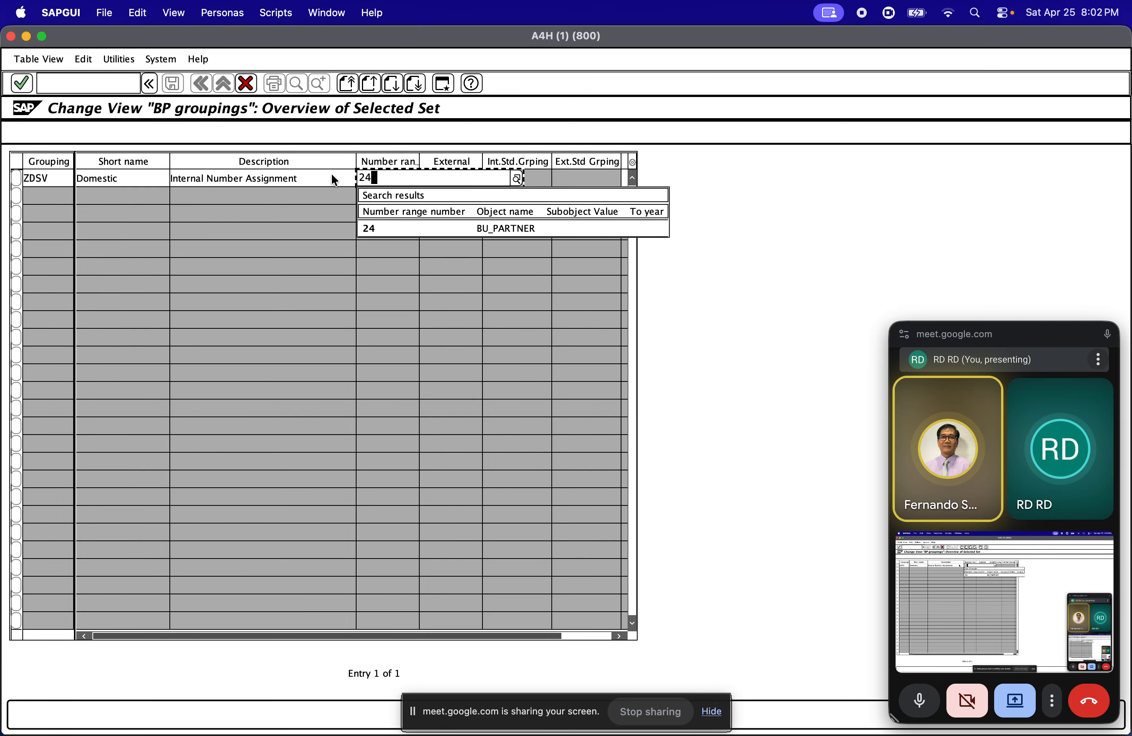
key(Return)
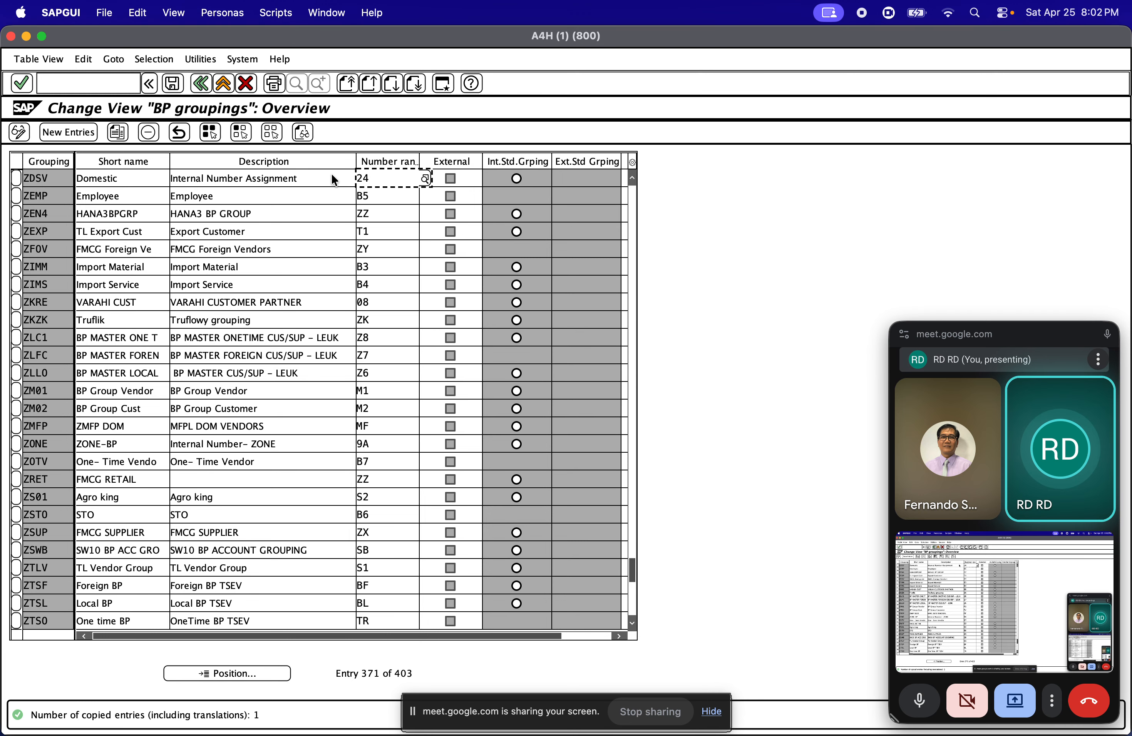
Save the BP groupings under customizing request A4HK904131 and return to the IMG structure
click(175, 85)
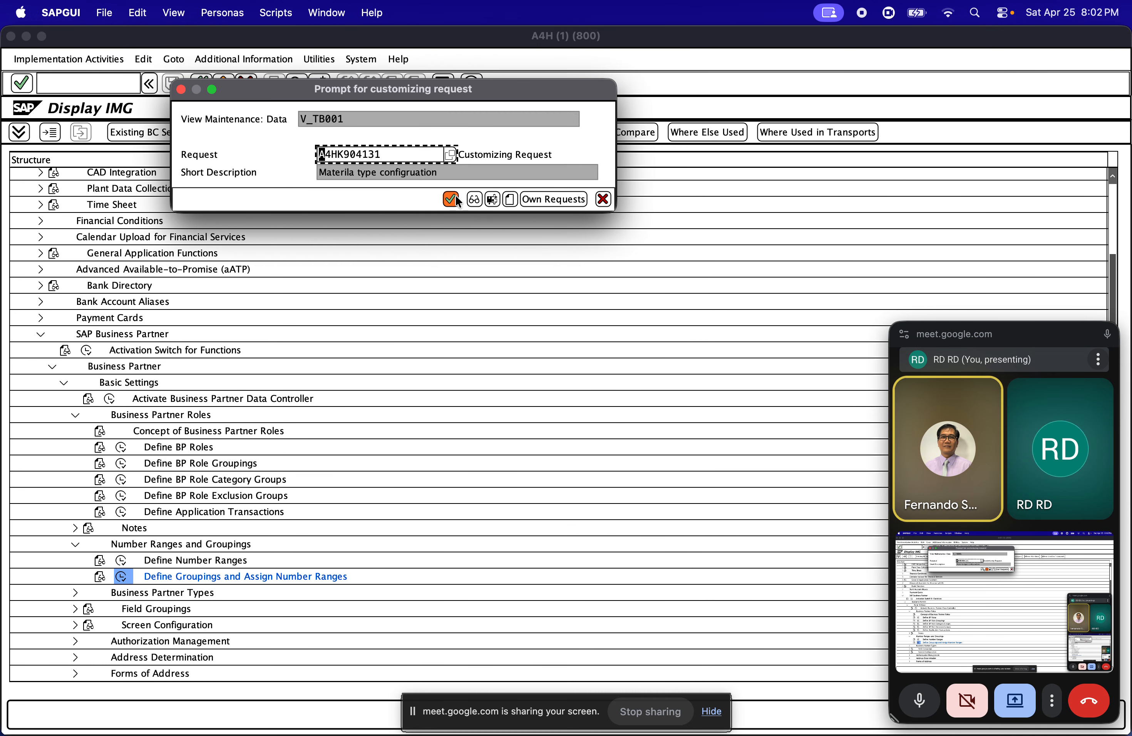
click(450, 199)
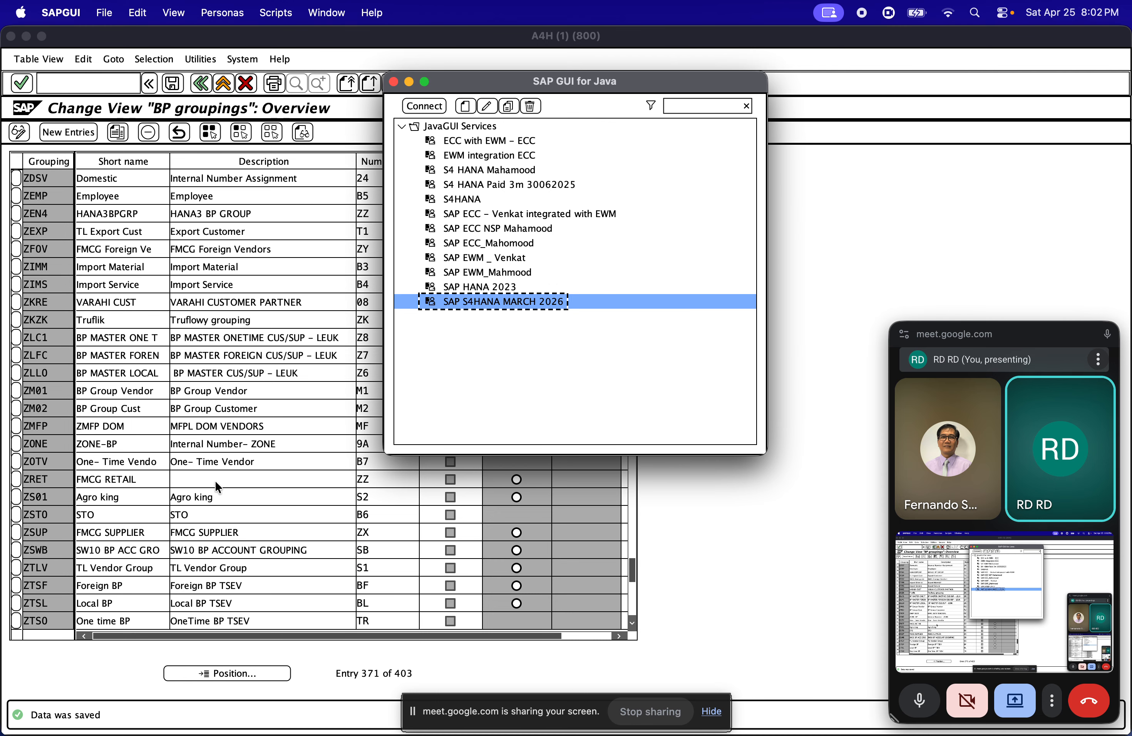
click(202, 89)
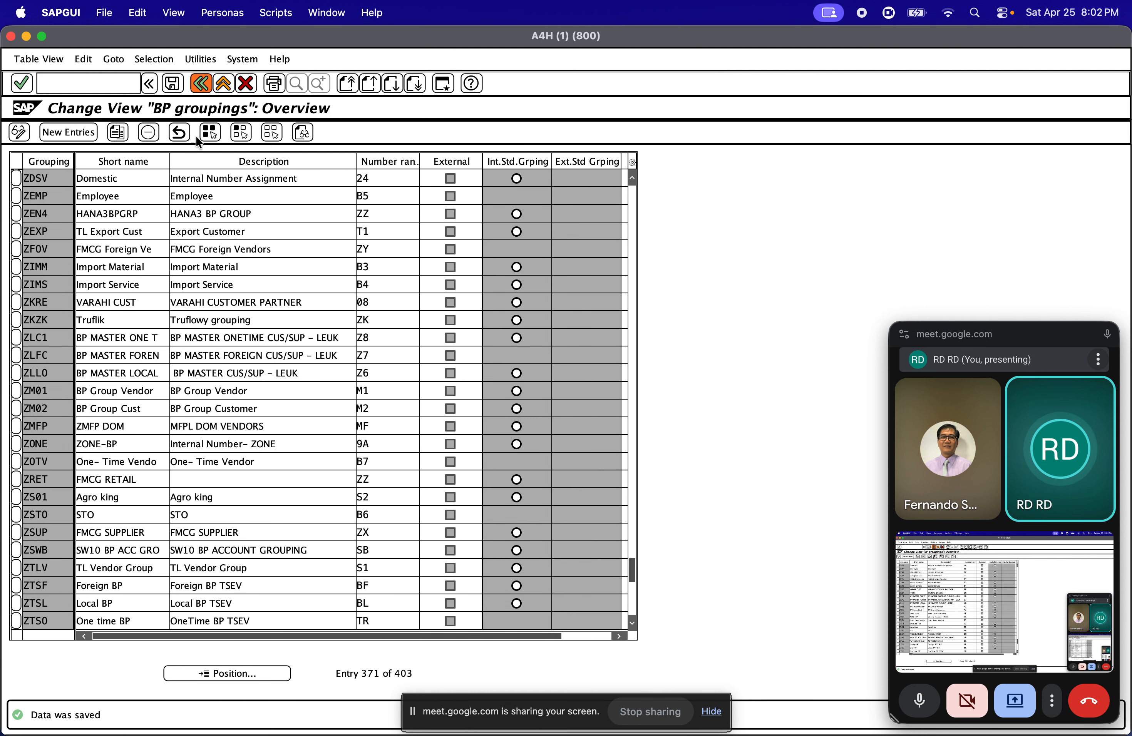
click(200, 85)
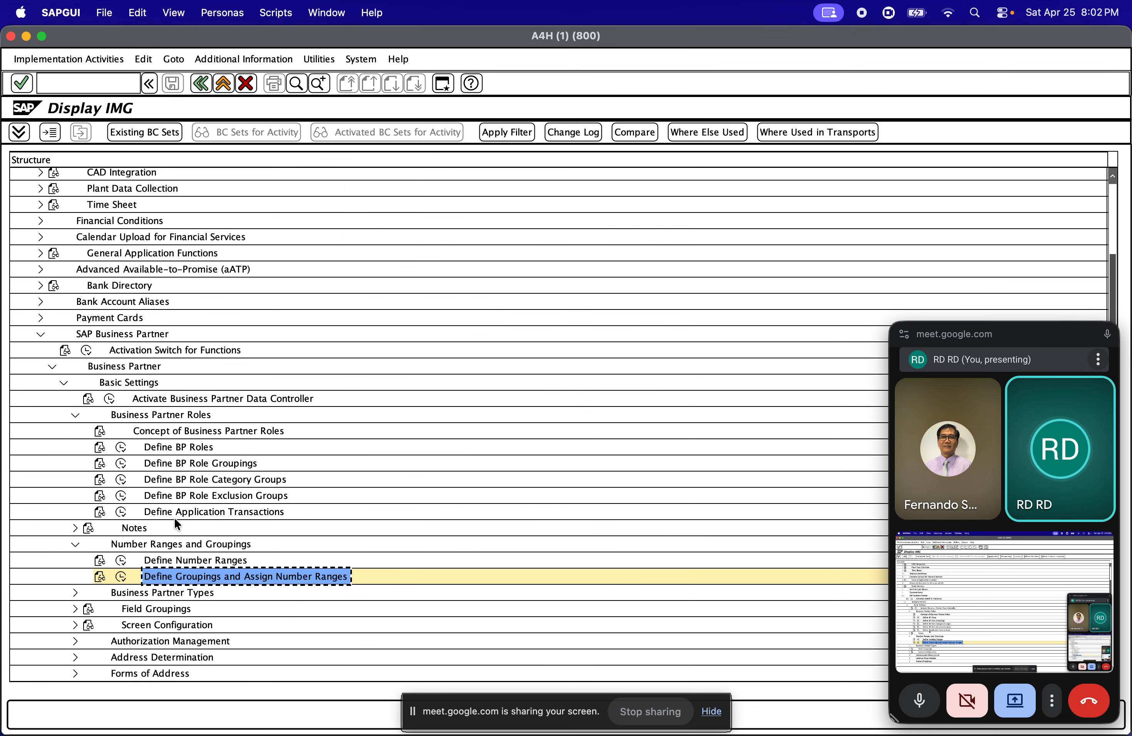
Display the business partner number range intervals, examine interval 24's From number and return to the IMG structure
click(122, 560)
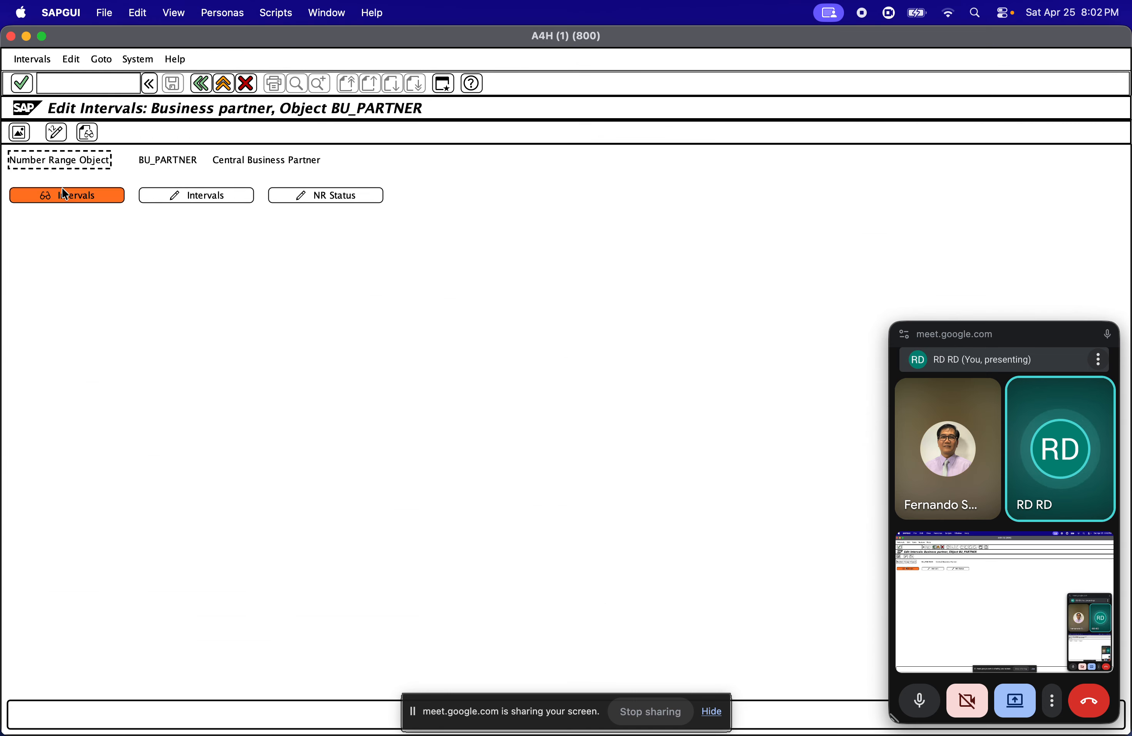
click(66, 194)
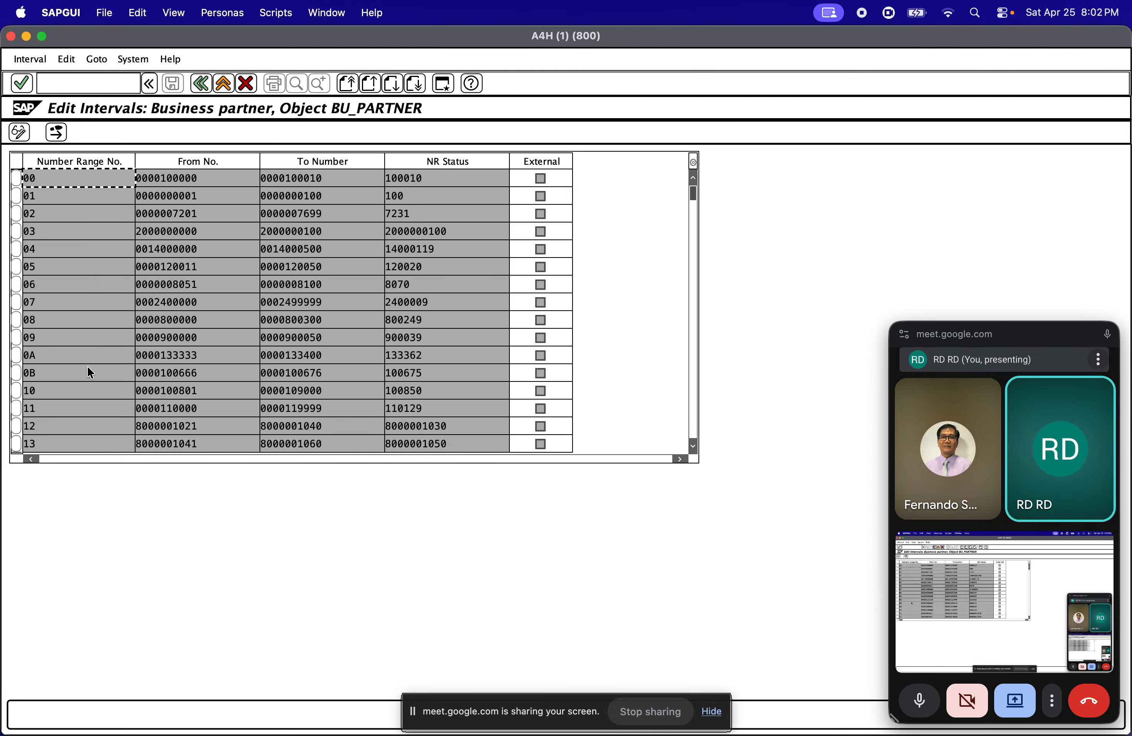
scroll(109, 366, down, 1)
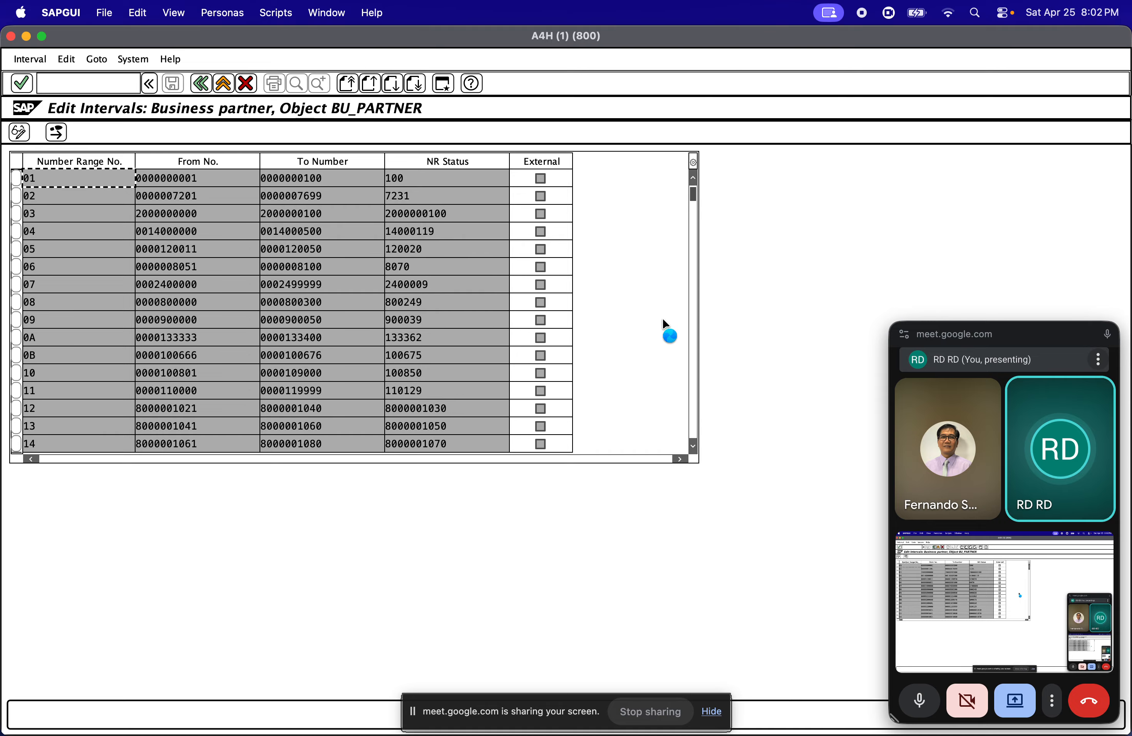
scroll(698, 320, down, 1)
click(694, 316)
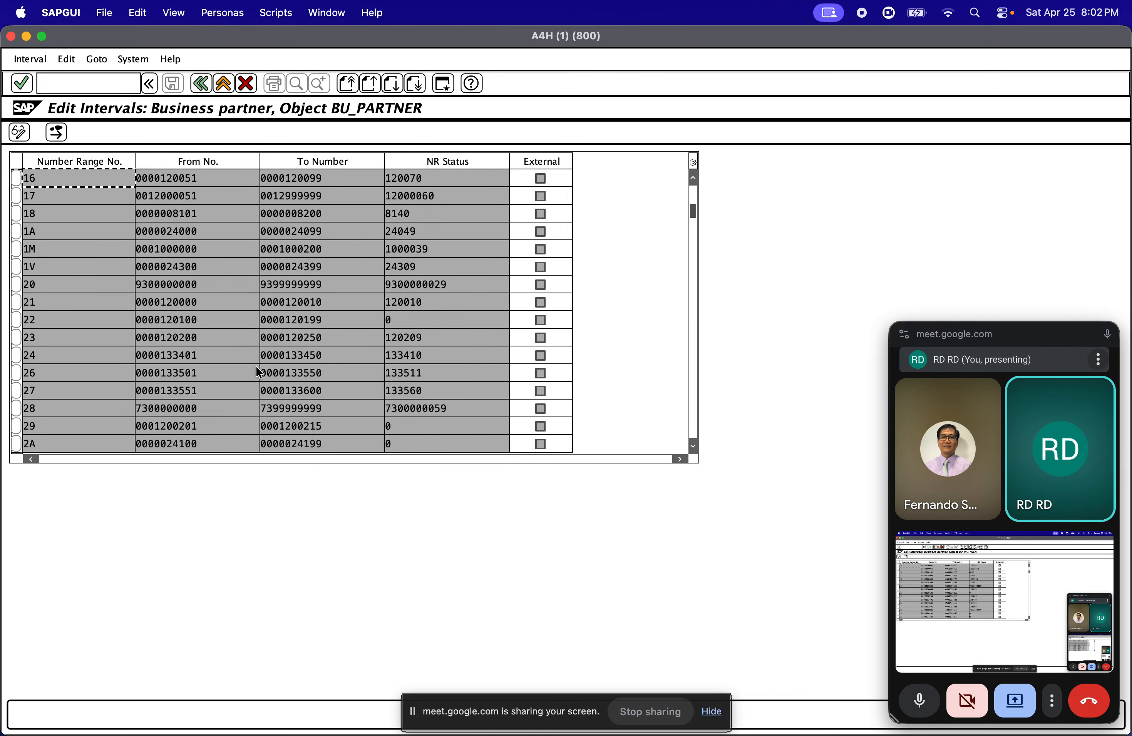
drag(200, 356, 128, 354)
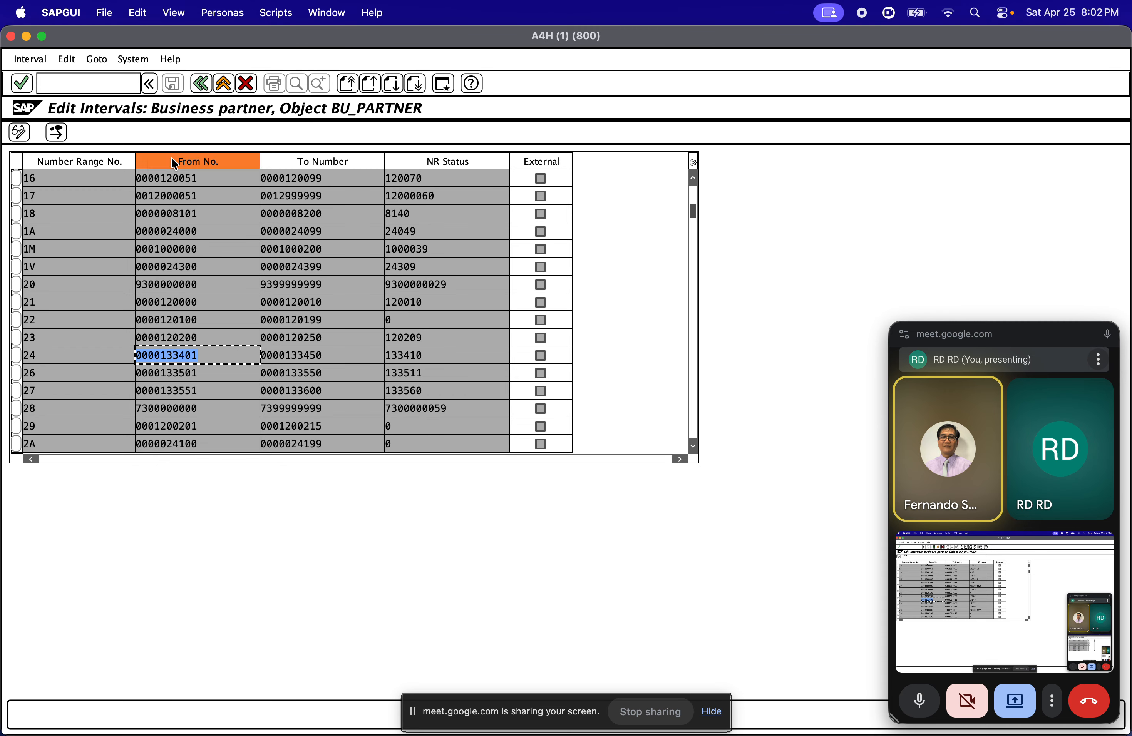
click(195, 87)
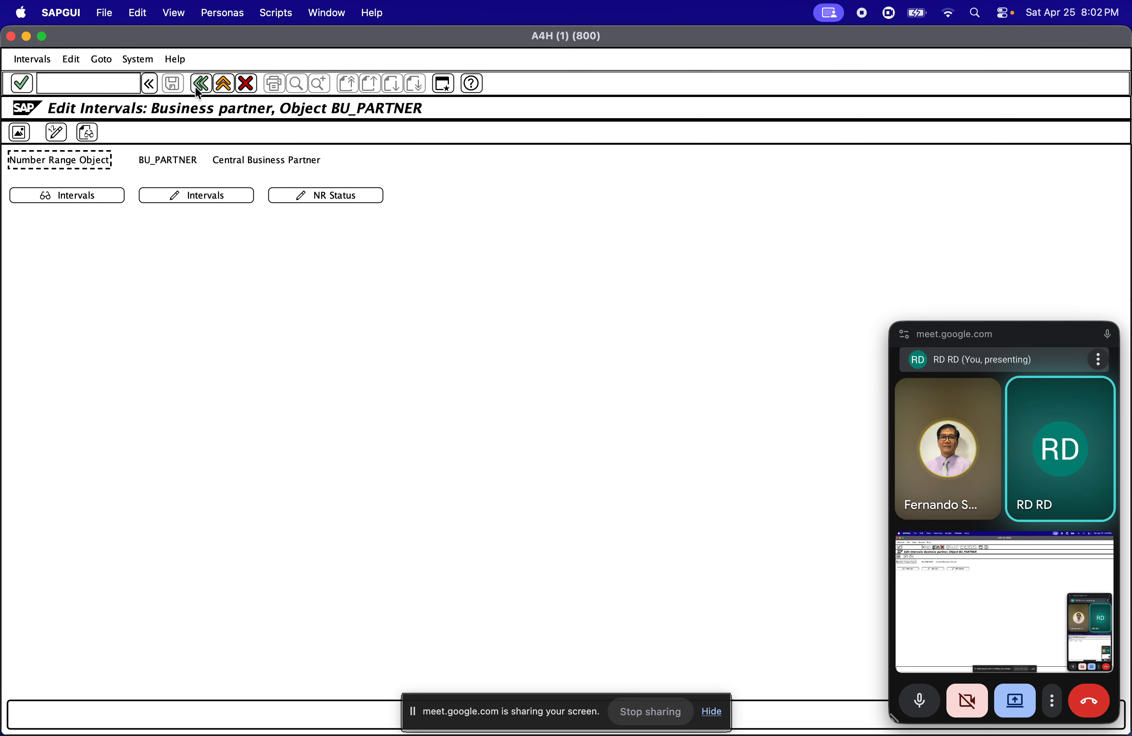
click(196, 88)
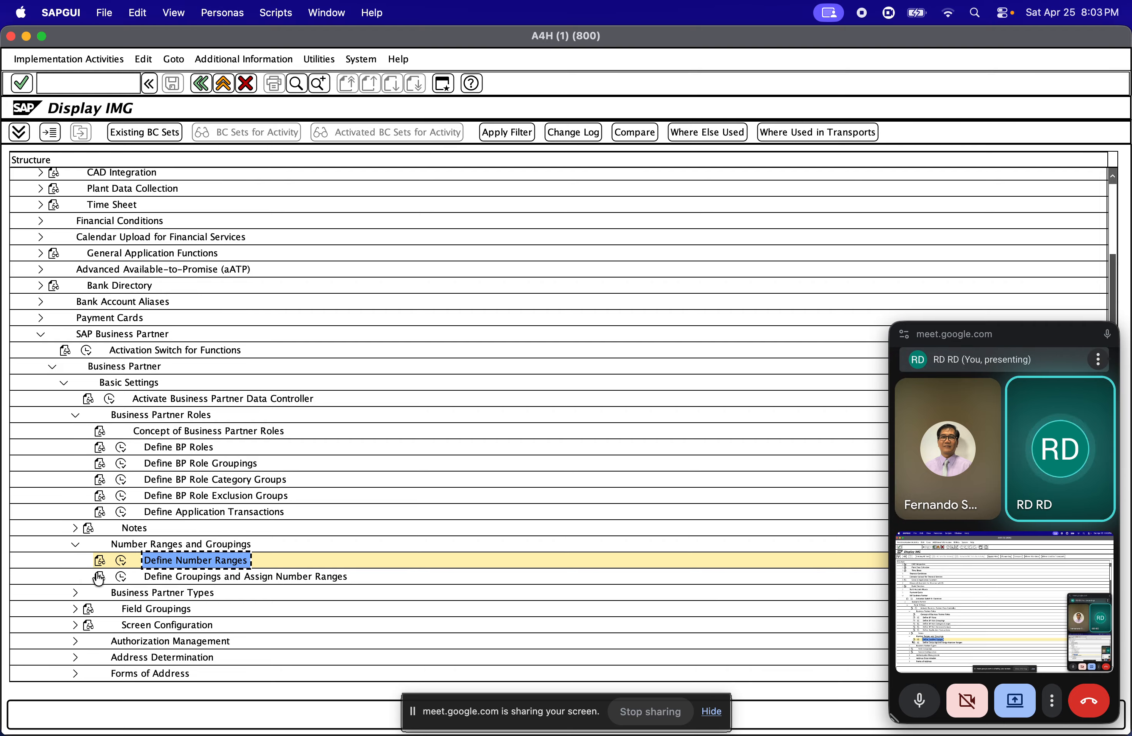
Reopen the BP groupings overview and examine grouping 0001's key, number range and External indicator
click(122, 576)
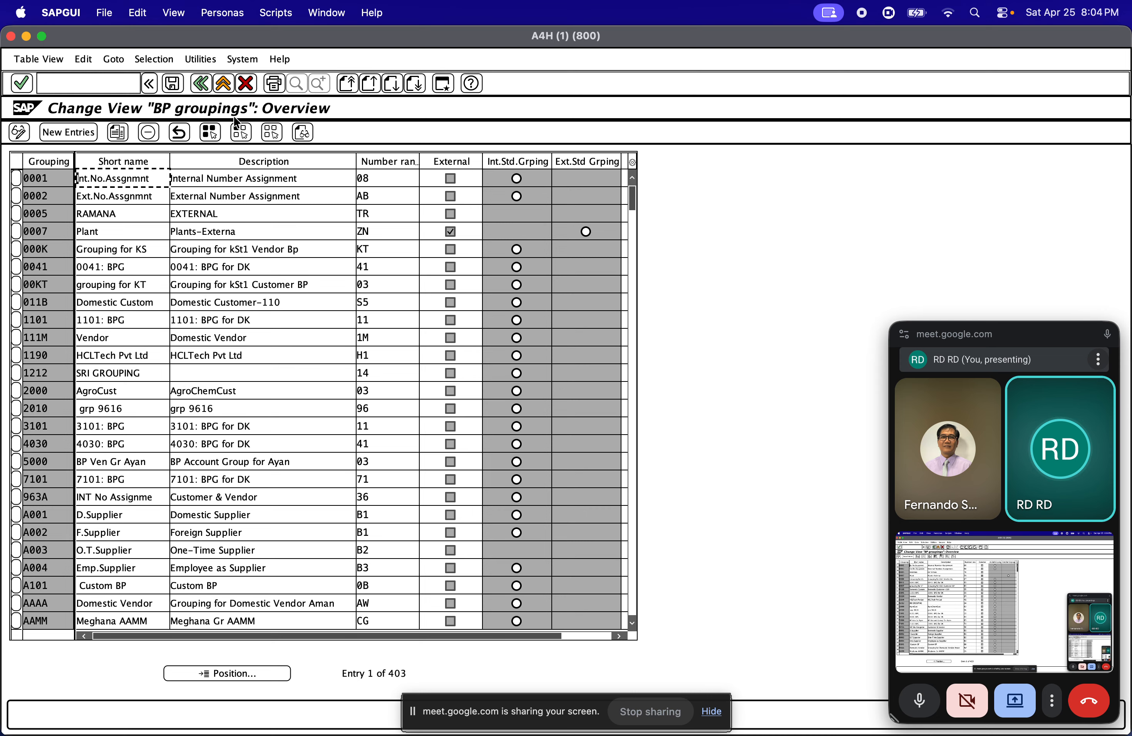
click(51, 175)
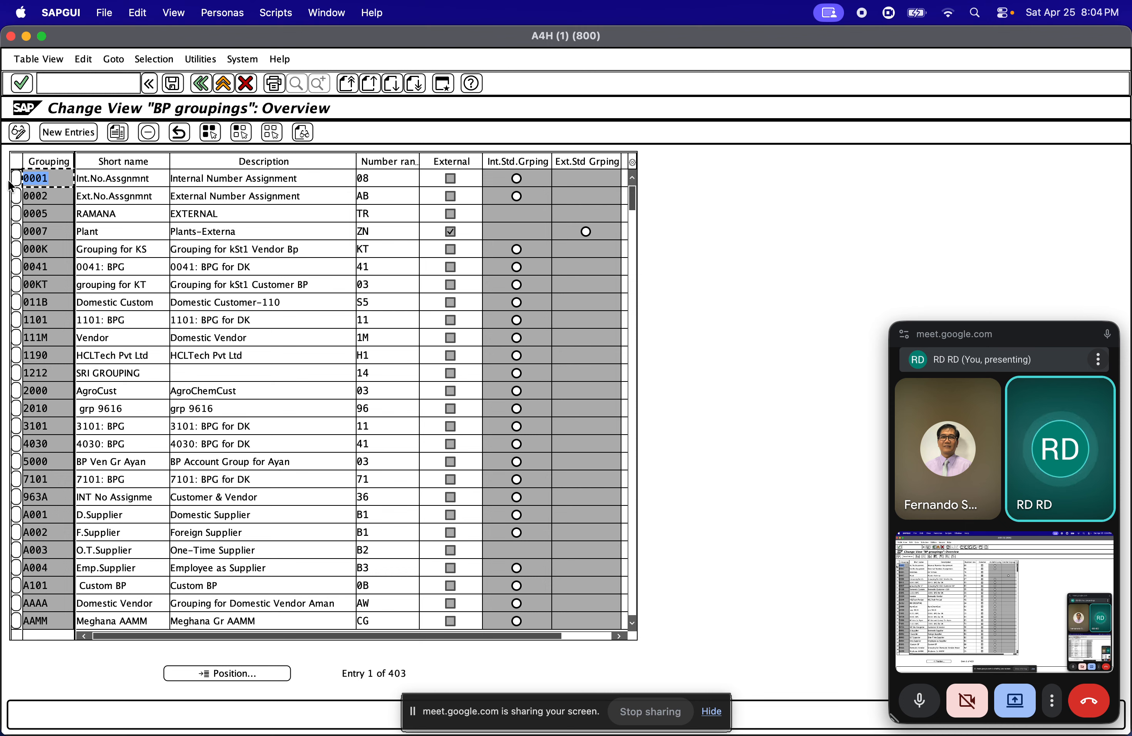
click(374, 180)
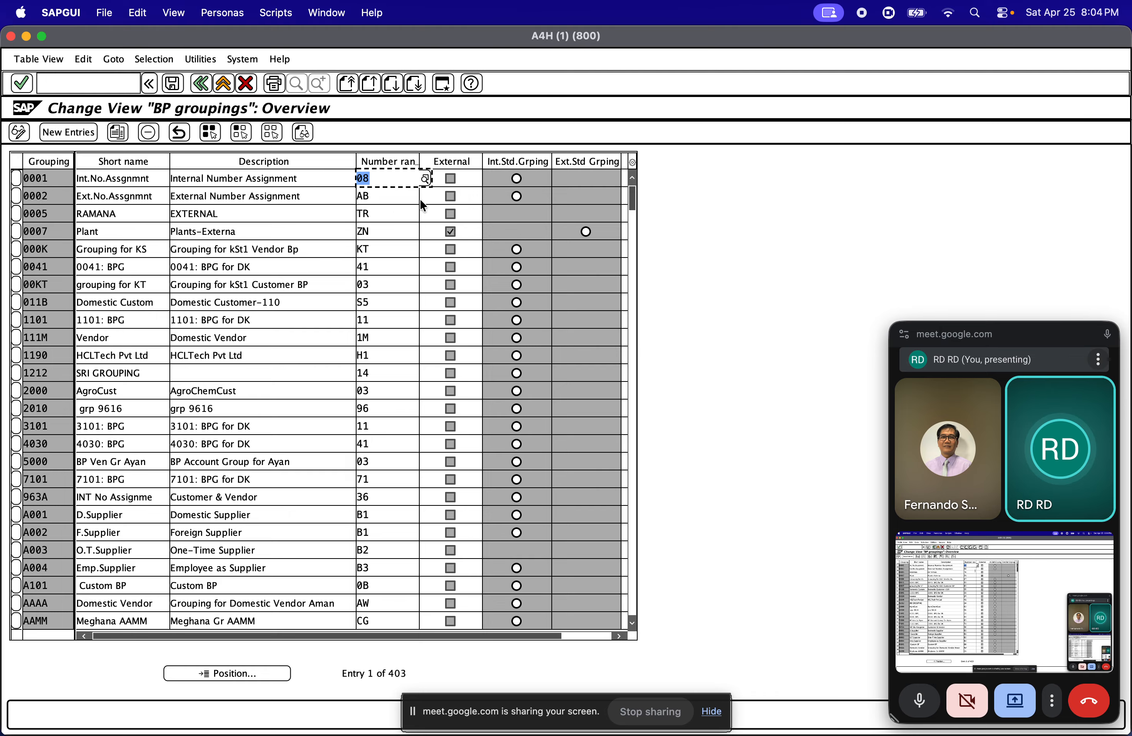
key(Tab)
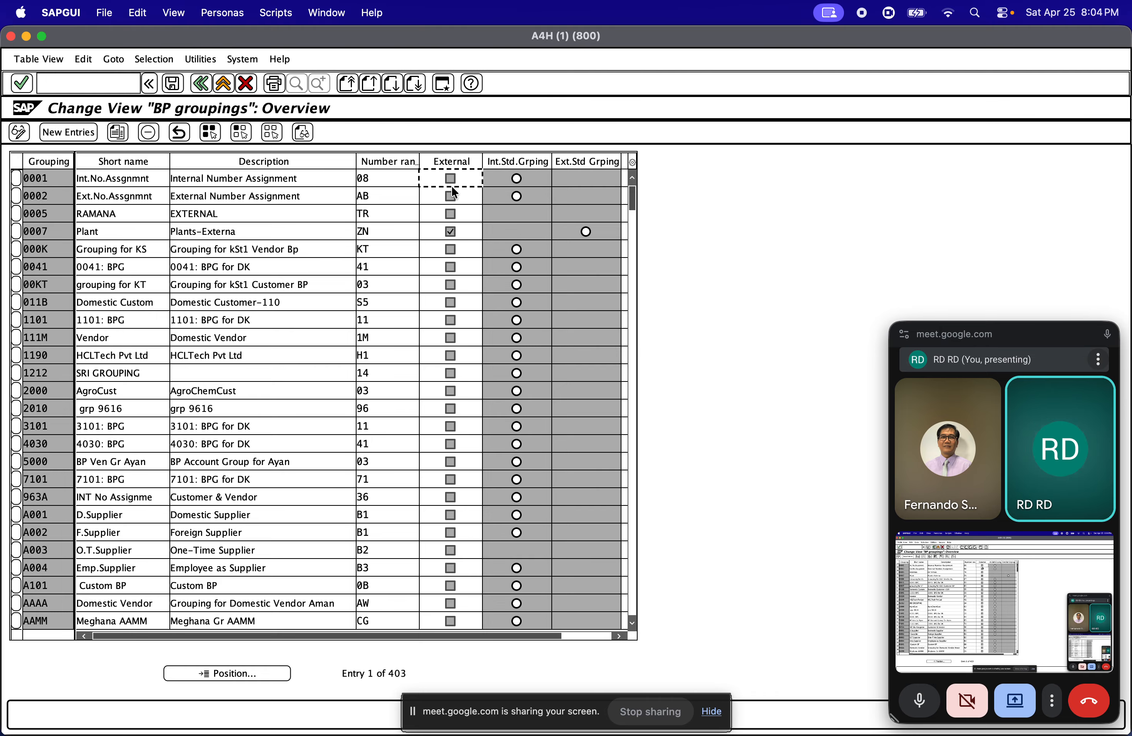
Leave the BP groupings, display the Define BP Roles overview and return to the IMG structure
click(204, 88)
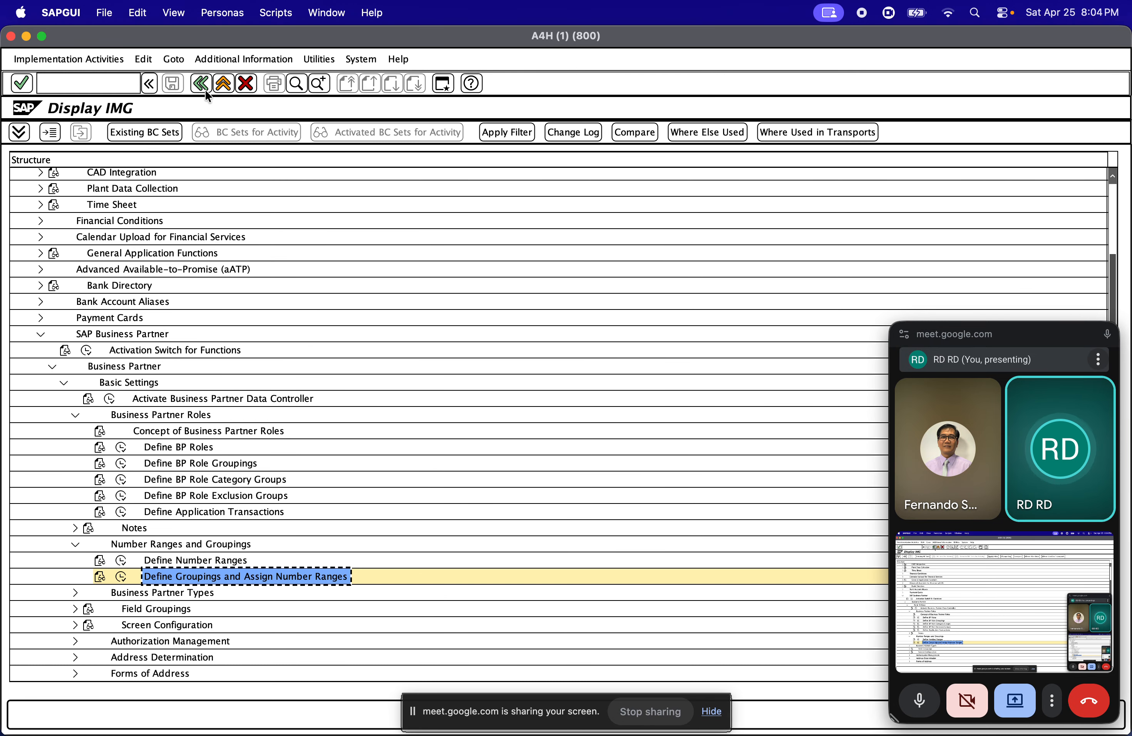
click(175, 446)
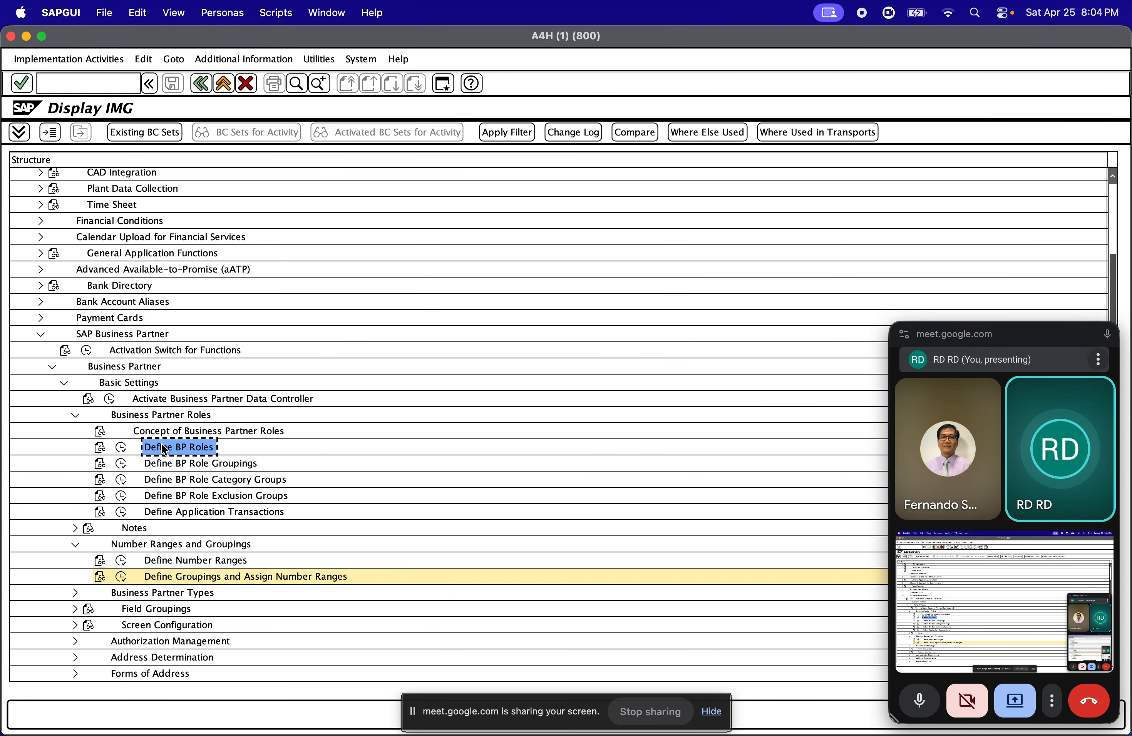
click(123, 447)
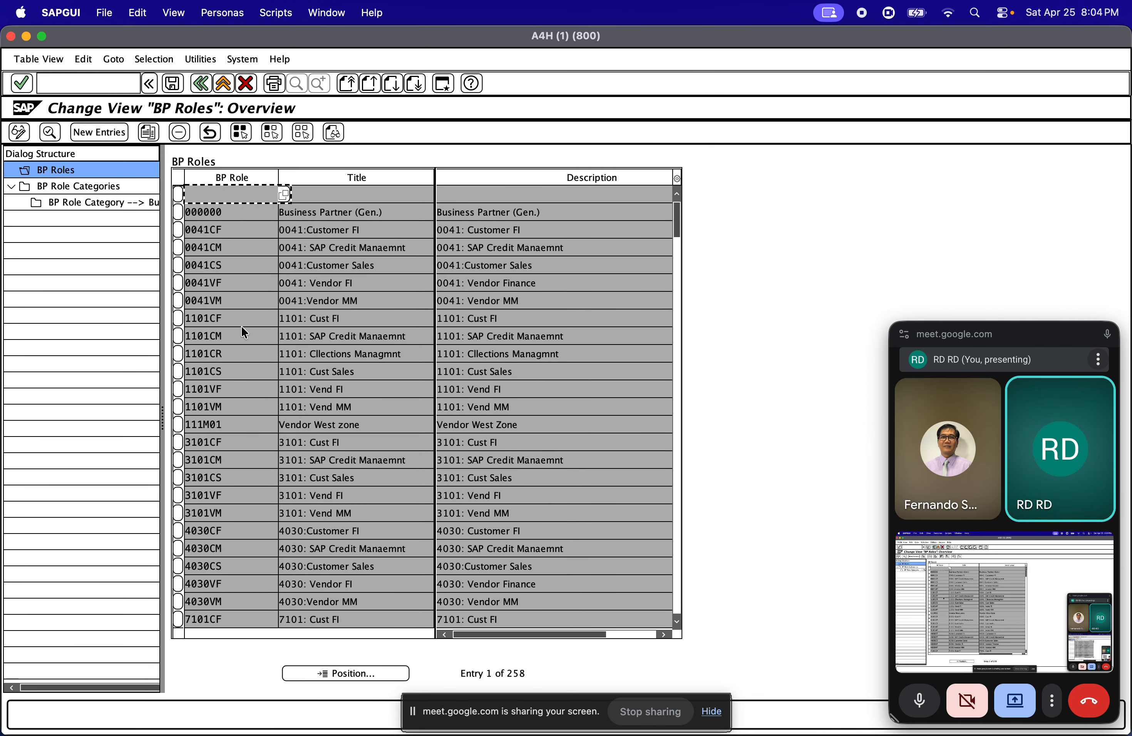
click(200, 84)
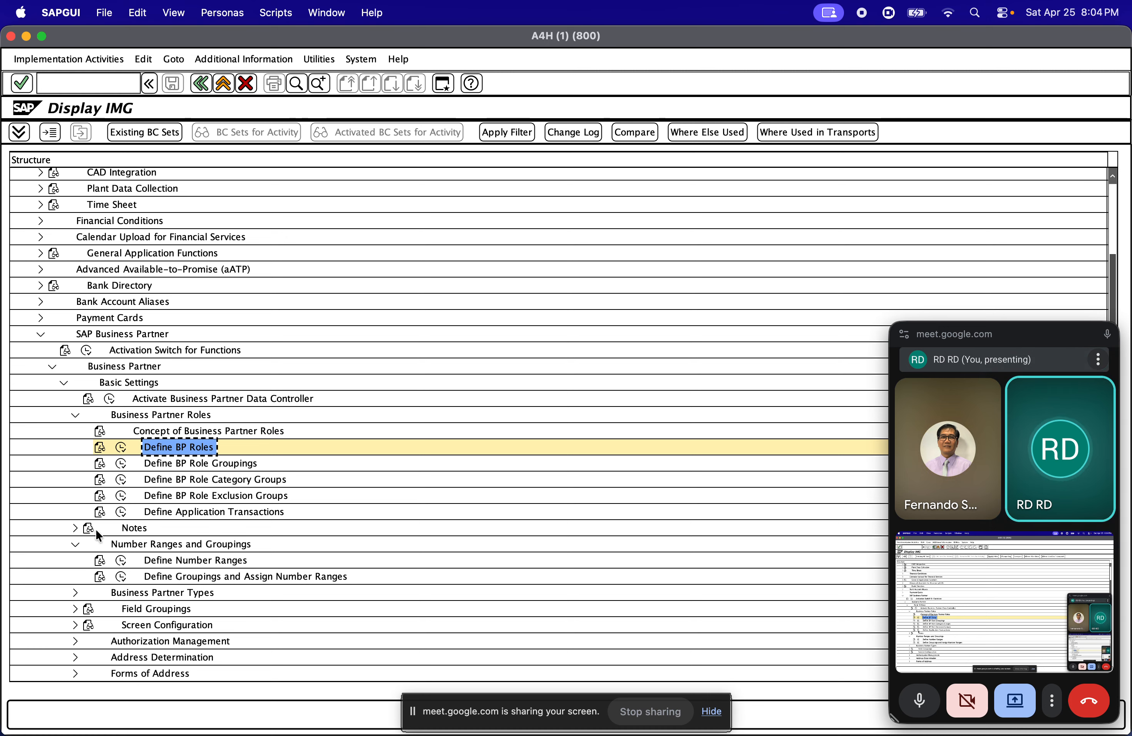
Expand Field Groupings and open Configure Field Attributes per BP Role for role categories 0001-3500
click(73, 609)
scroll(243, 633, down, 1)
scroll(244, 633, down, 3)
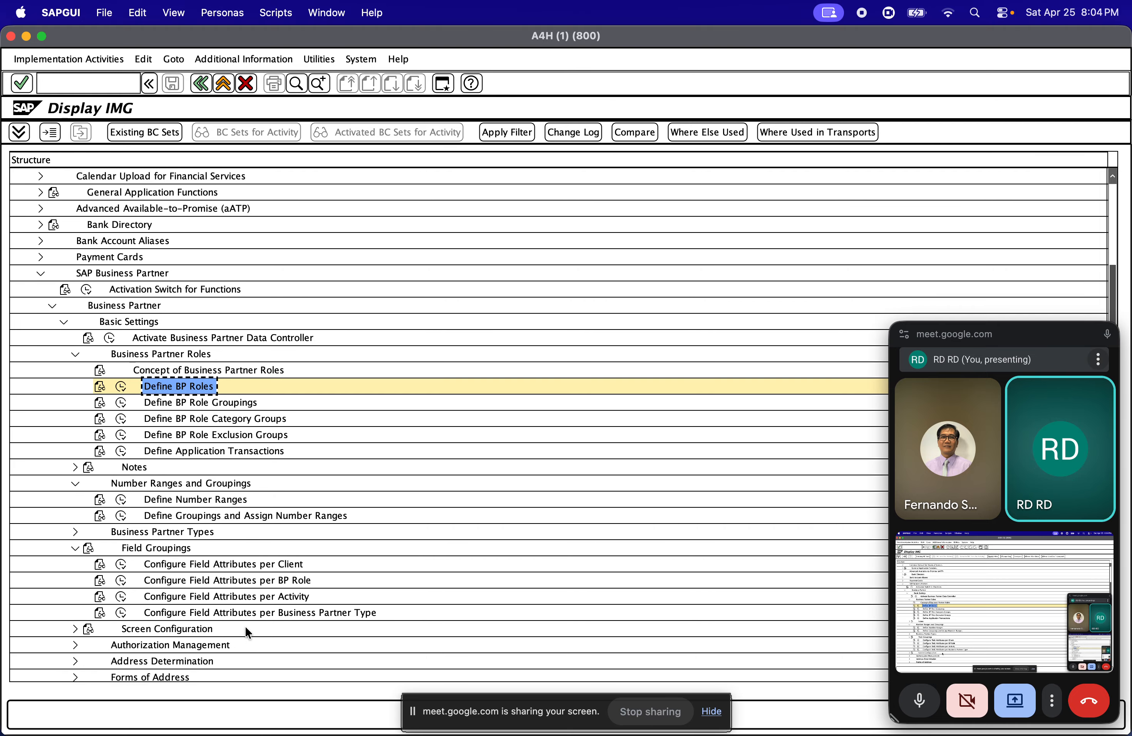
click(131, 564)
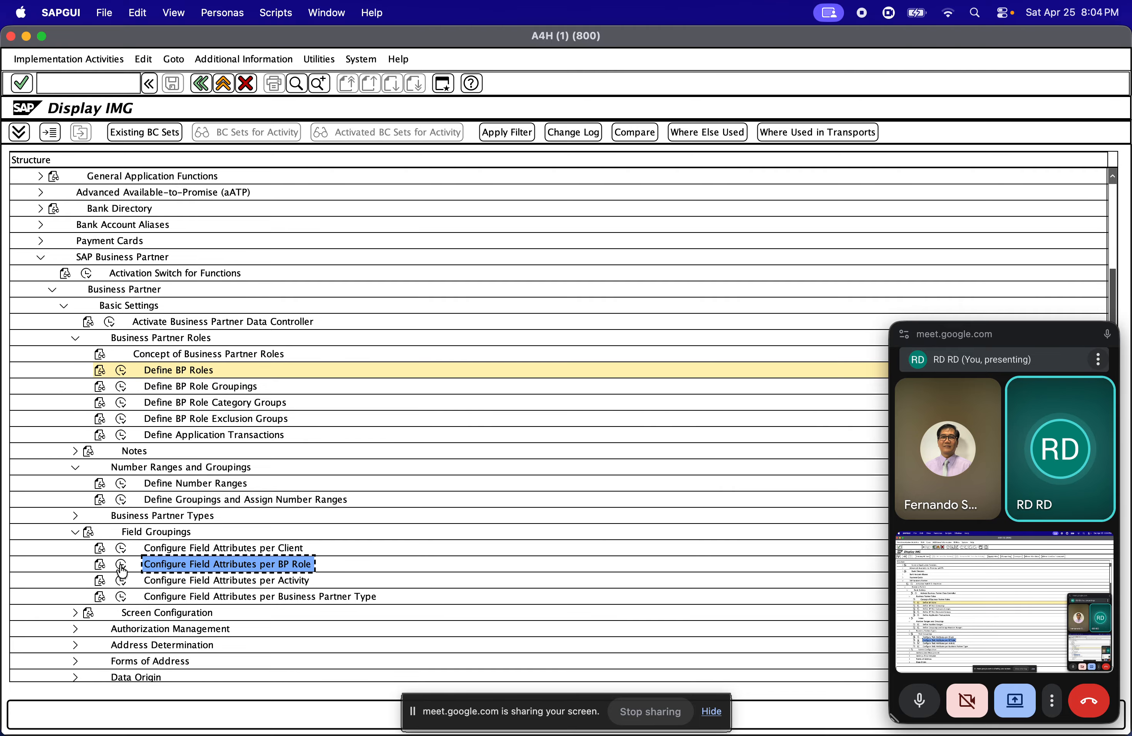
click(123, 565)
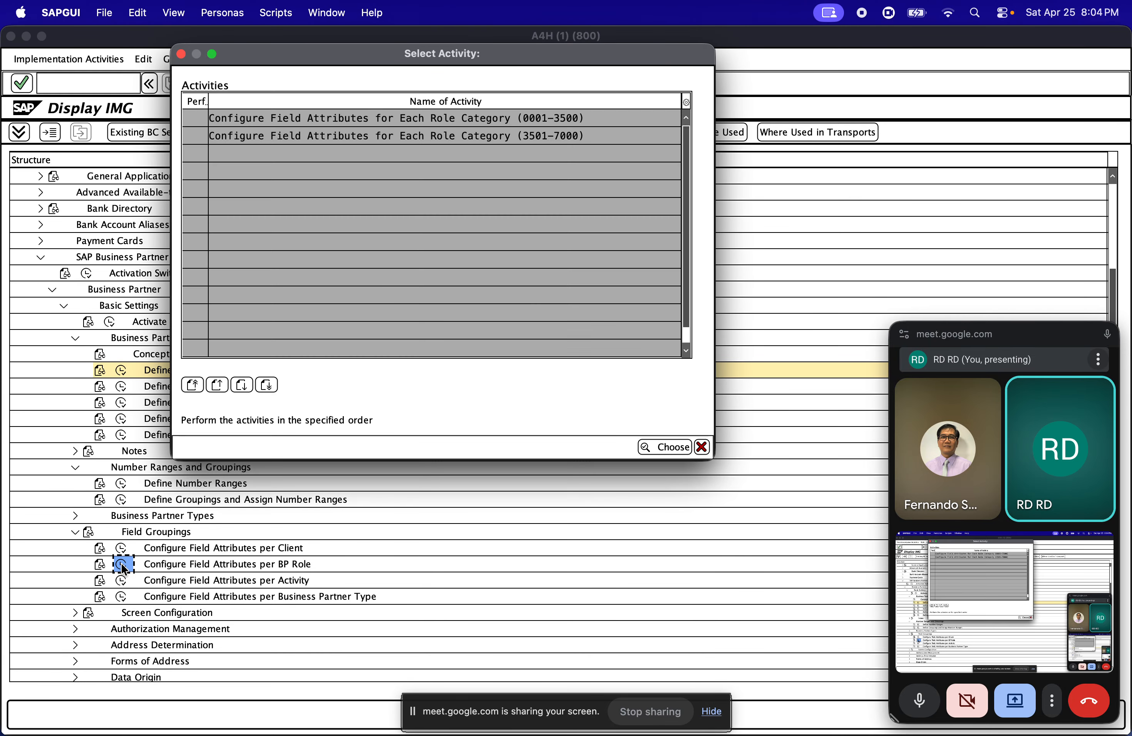
double_click(338, 115)
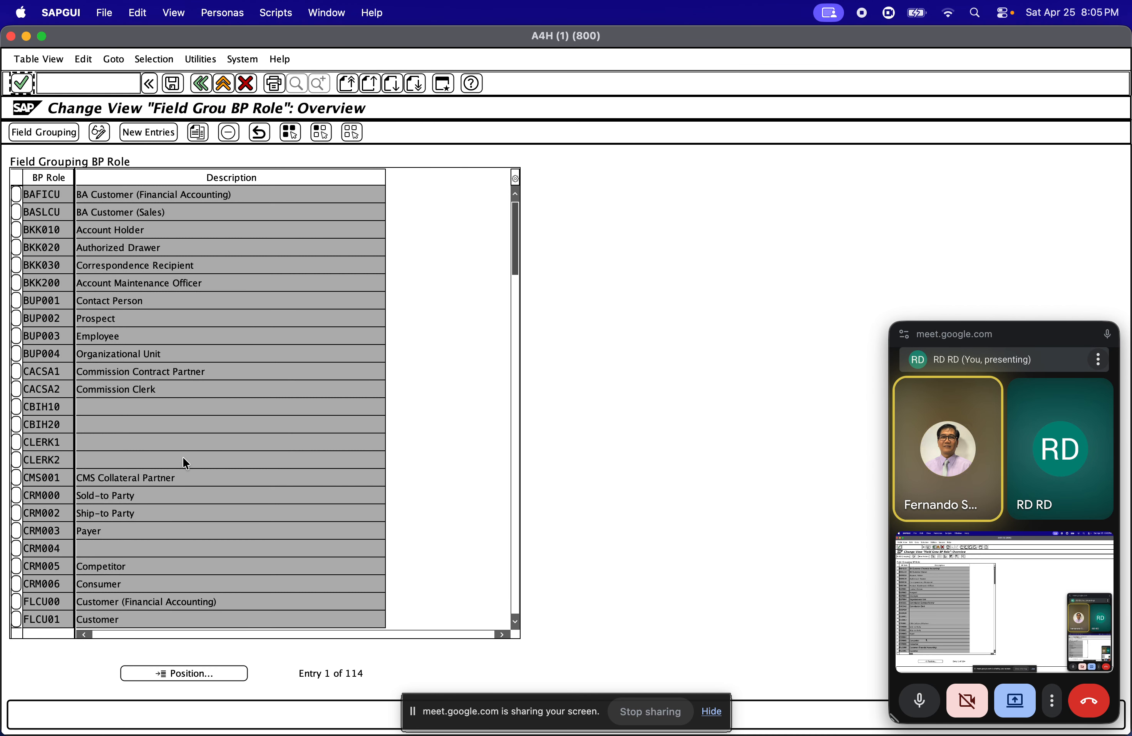
Position the BP role list at FLV and examine the field group settings of role FLVN01's Addresses data set
click(181, 673)
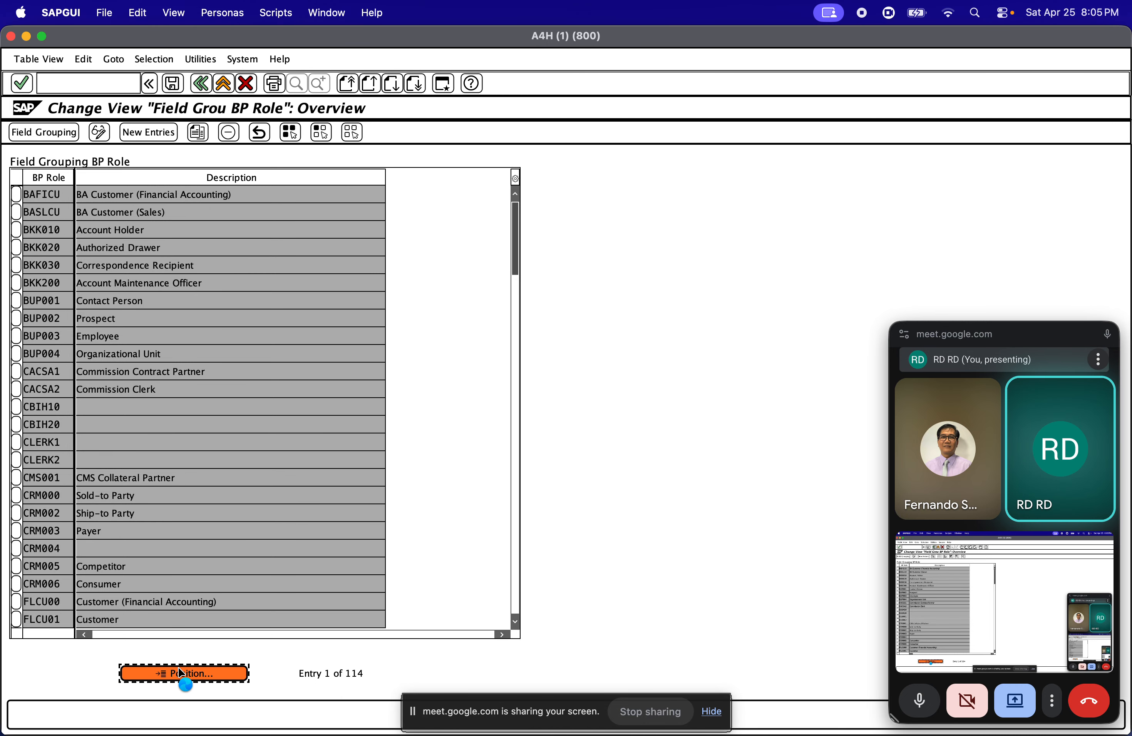
text(f)
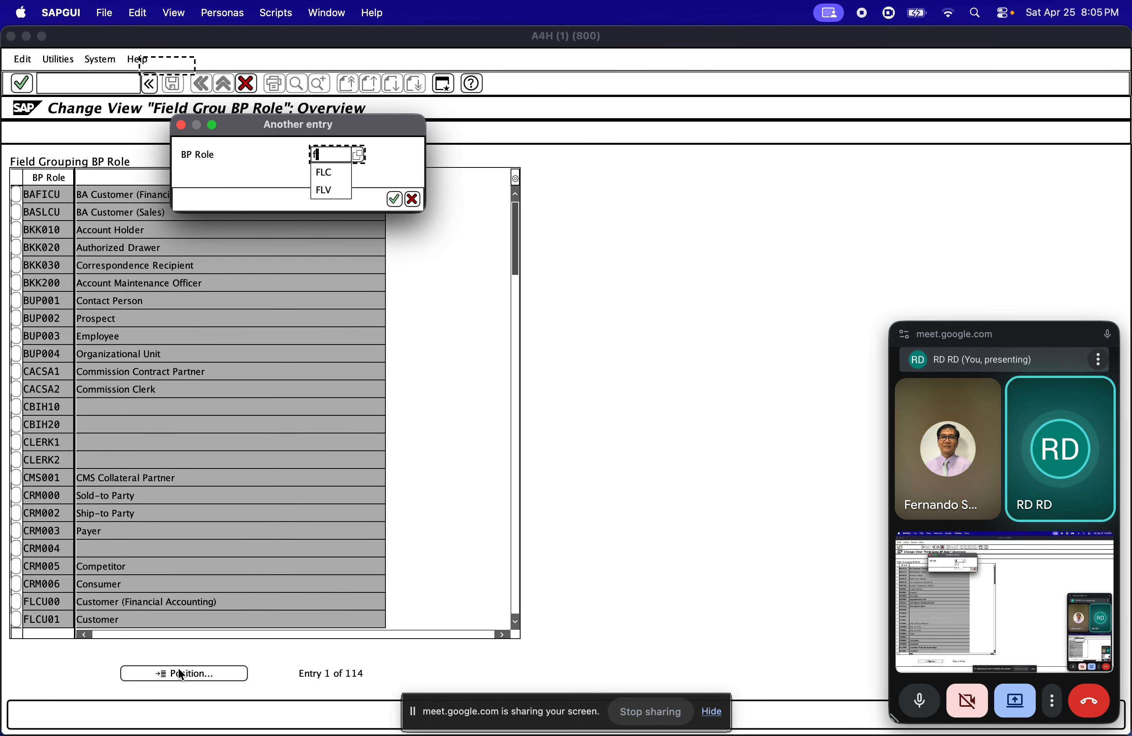
text(lv)
key(Return)
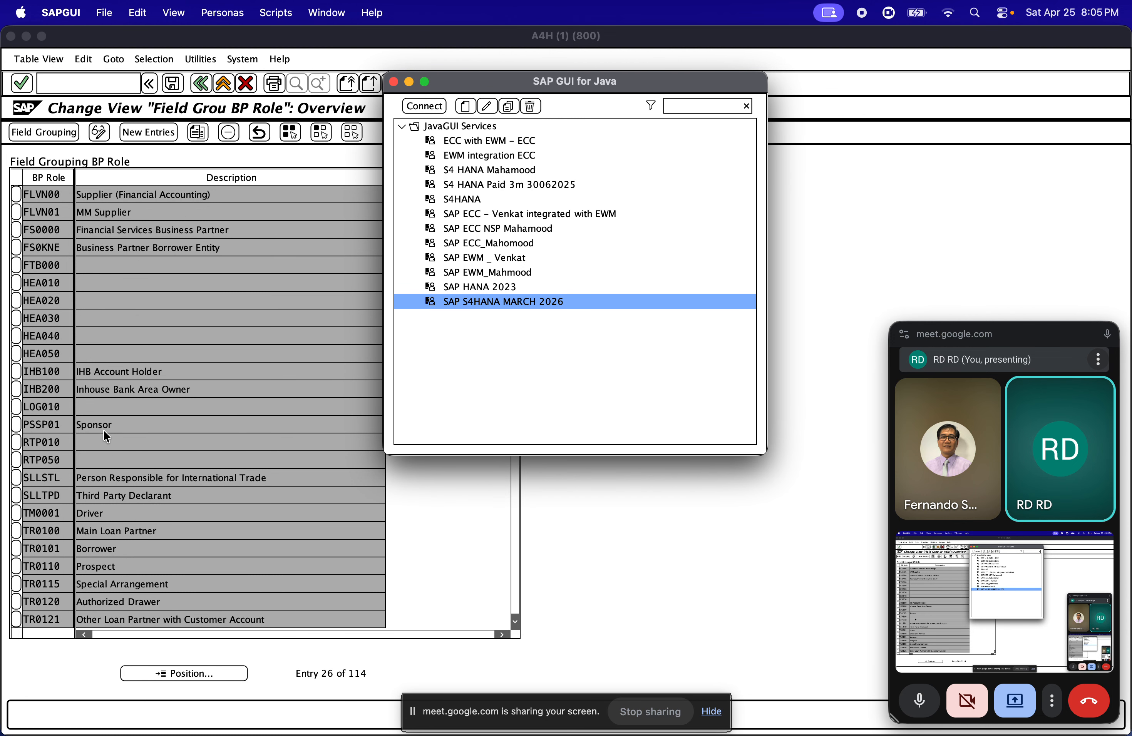
click(128, 212)
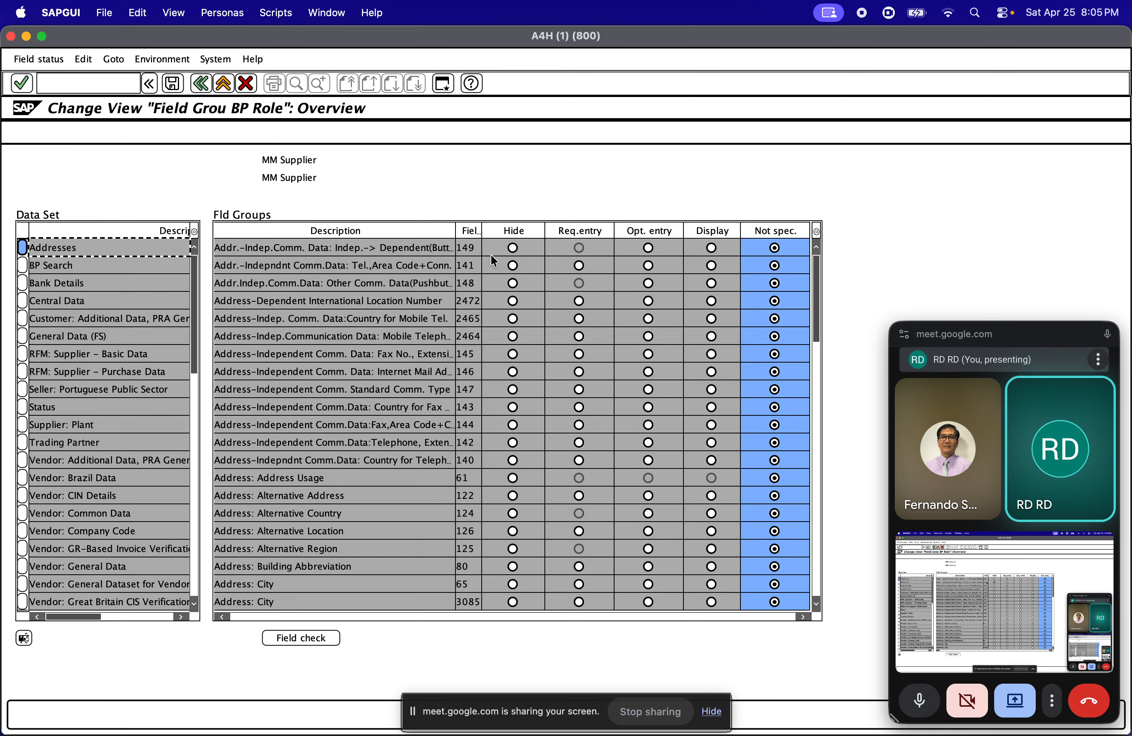
click(578, 265)
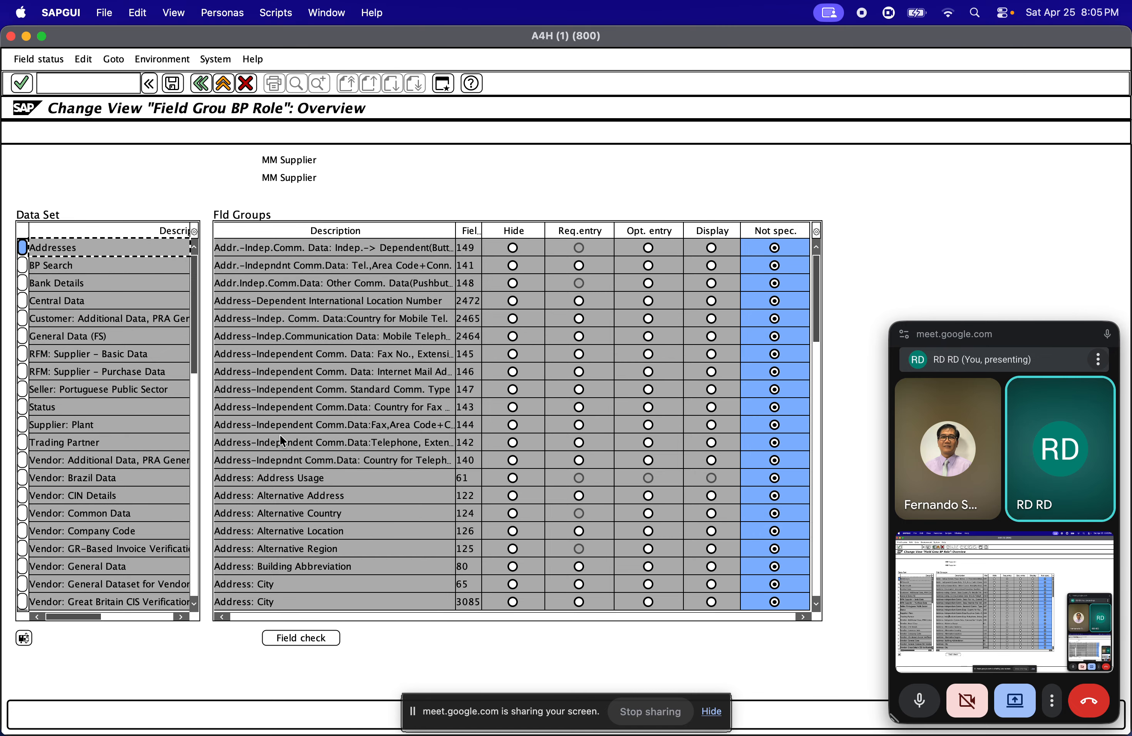
scroll(304, 415, down, 2)
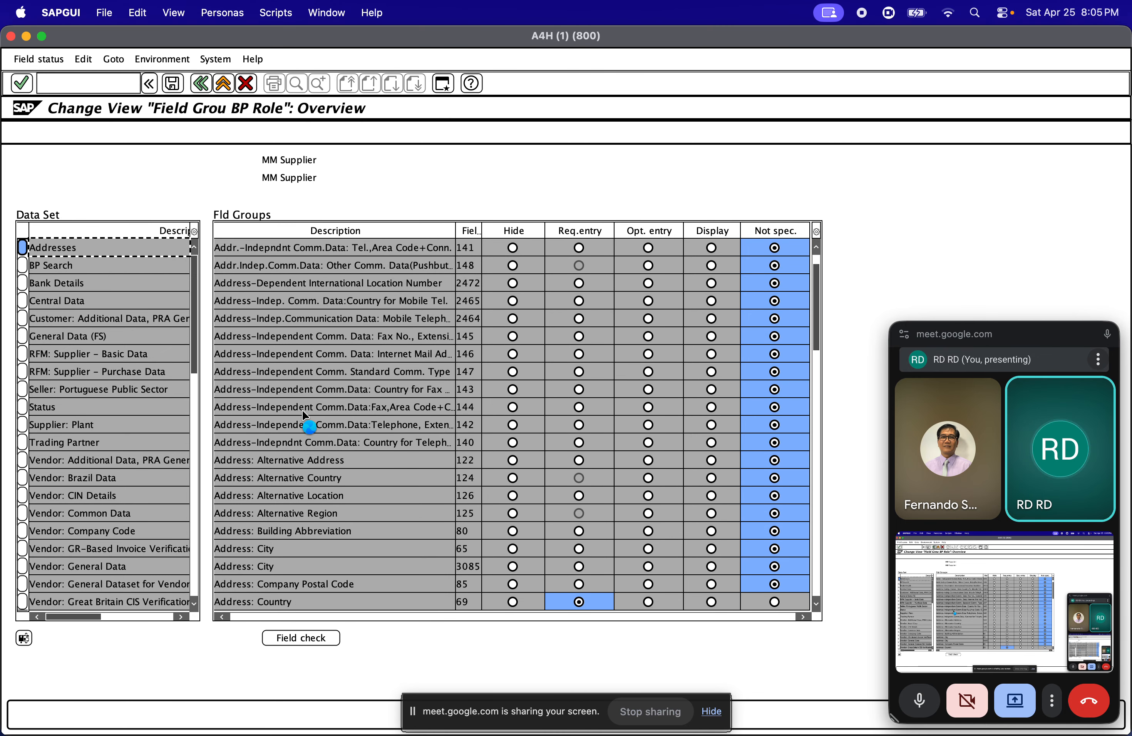
Leave the field attributes of the BP roles, dismiss the activity selection and return to the IMG structure
click(198, 86)
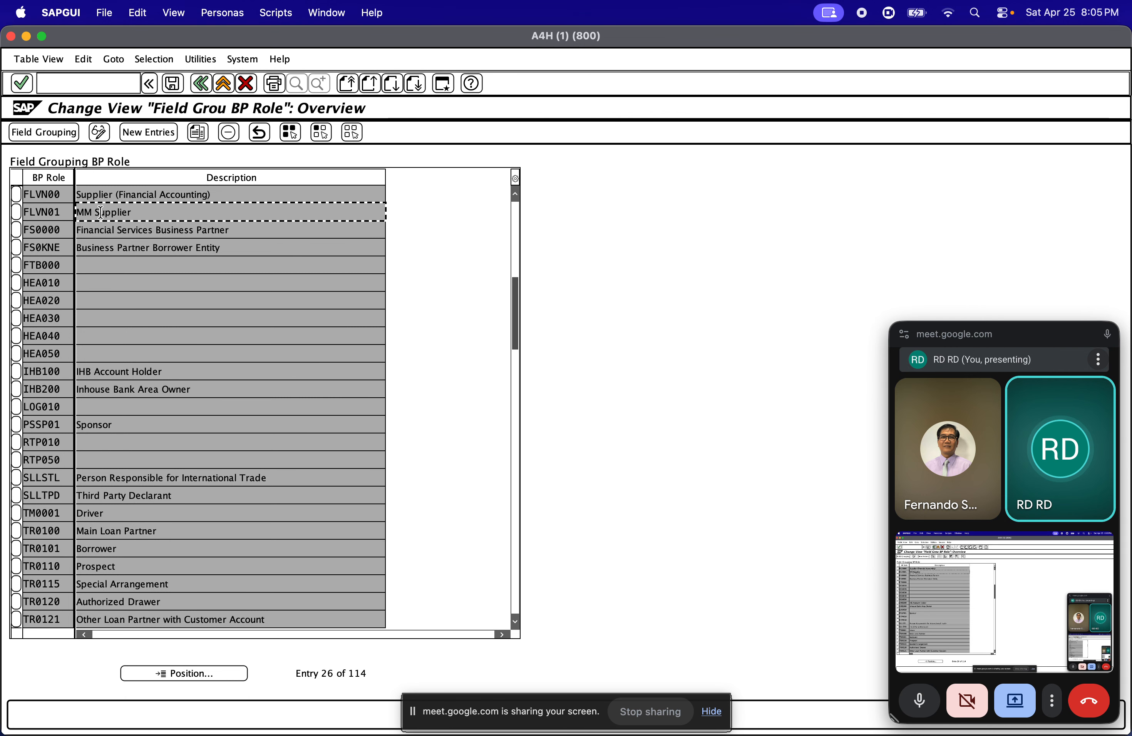
click(204, 84)
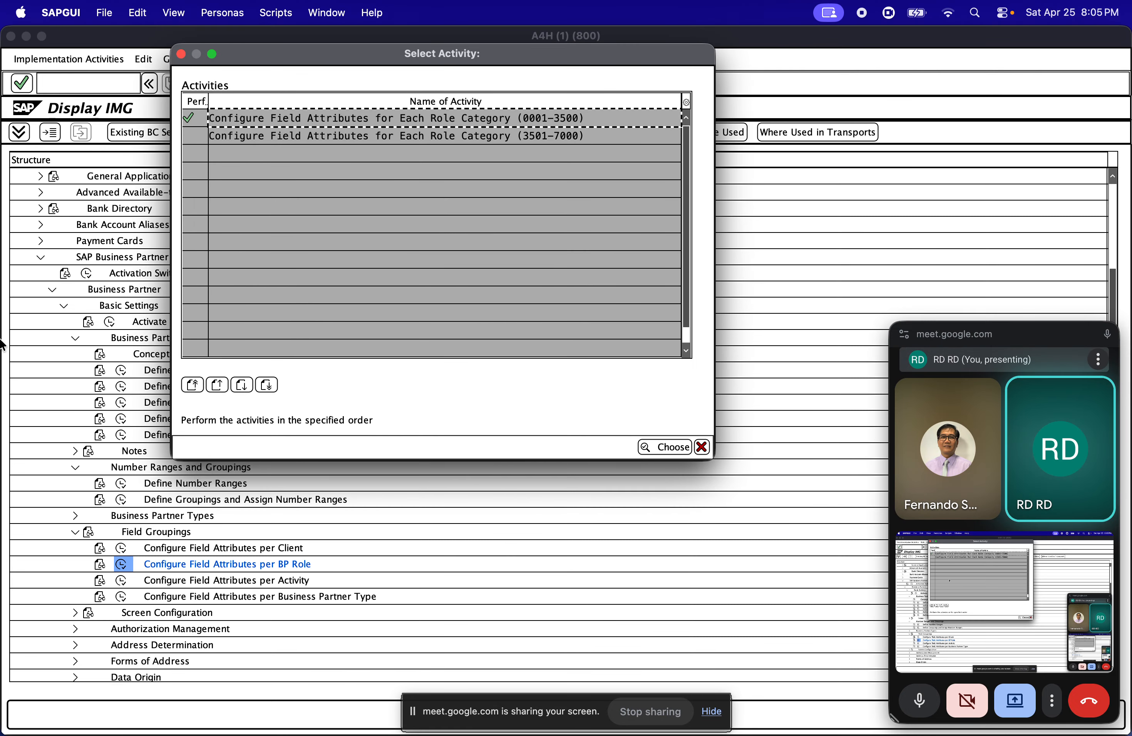
click(700, 446)
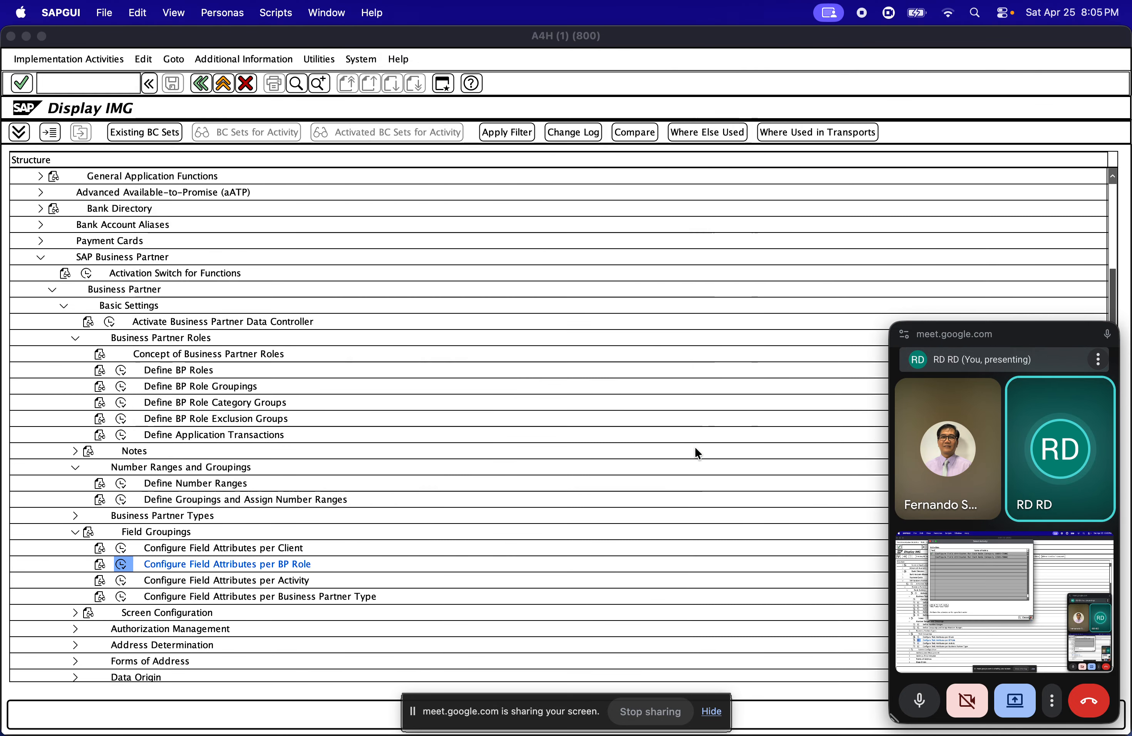
click(235, 598)
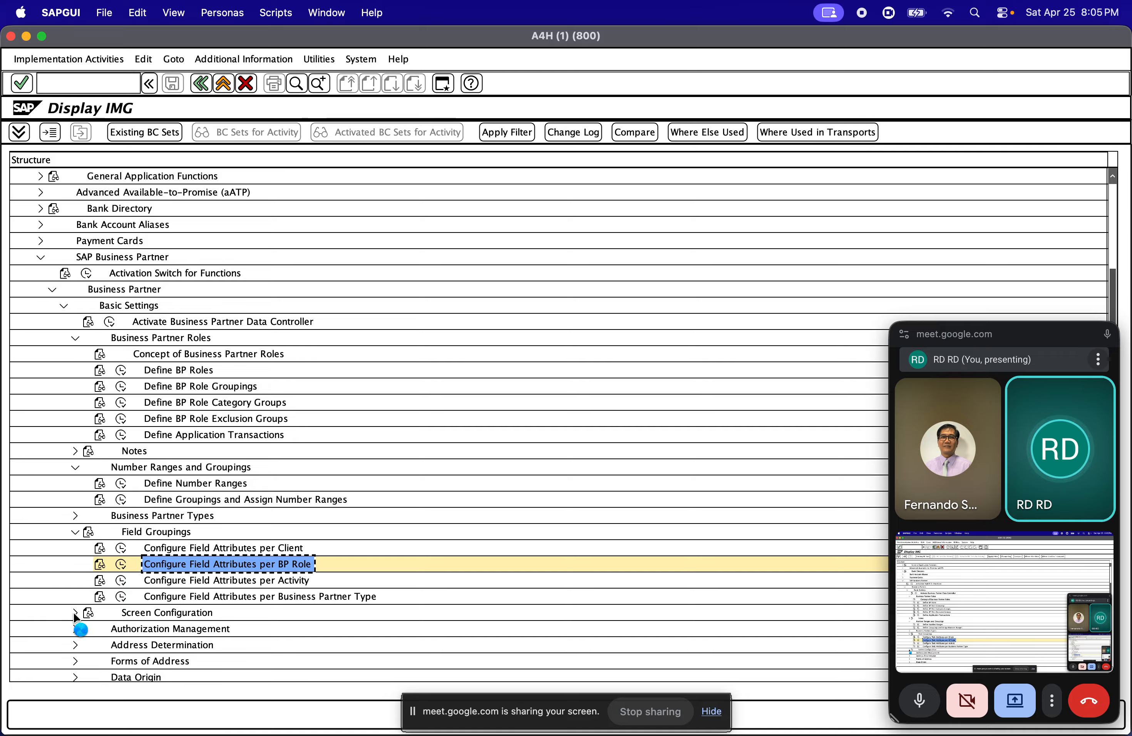
Expand Screen Configuration, open the Configure Screens activity and return to the IMG structure
click(75, 613)
click(122, 629)
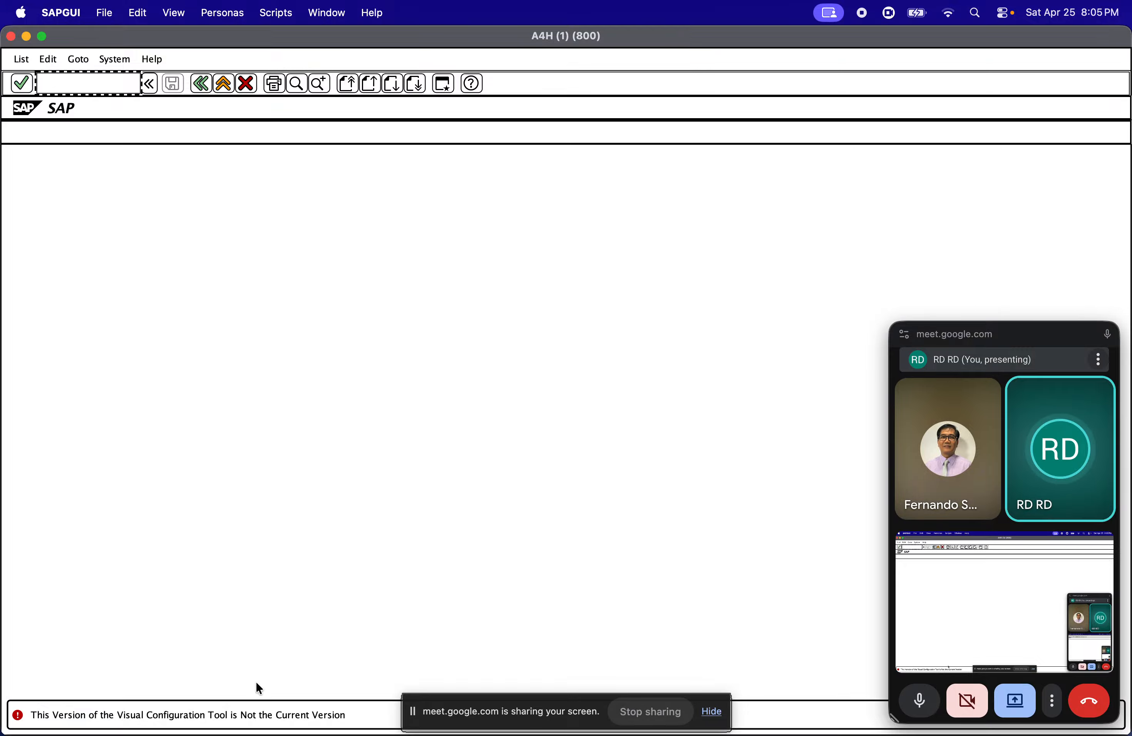
click(200, 83)
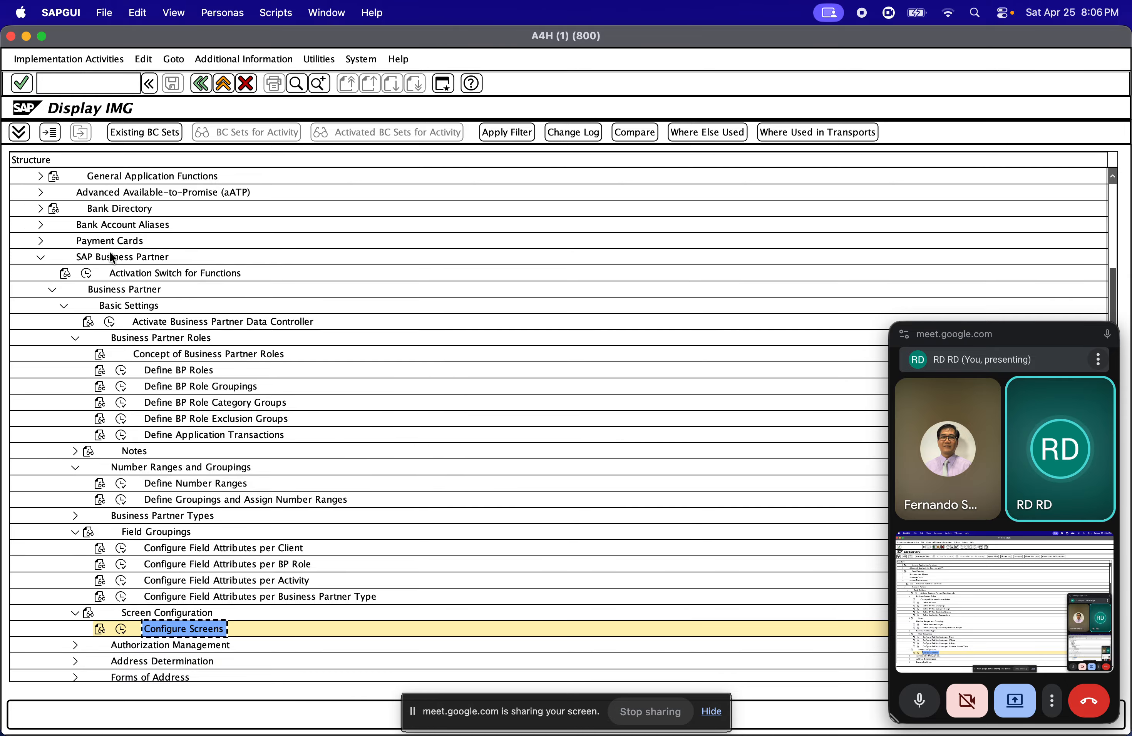
Collapse the SAP Business Partner node and its parent Cross-Application Components in the IMG structure
click(52, 288)
click(41, 257)
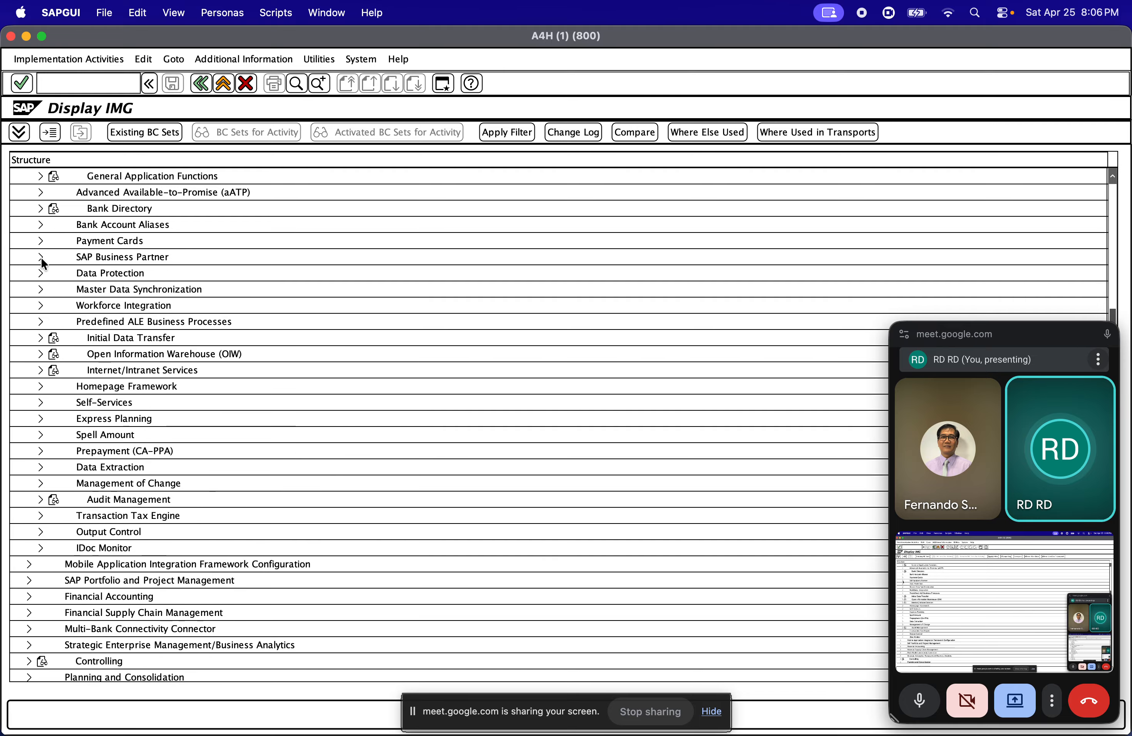
scroll(90, 284, up, 3)
scroll(88, 282, up, 5)
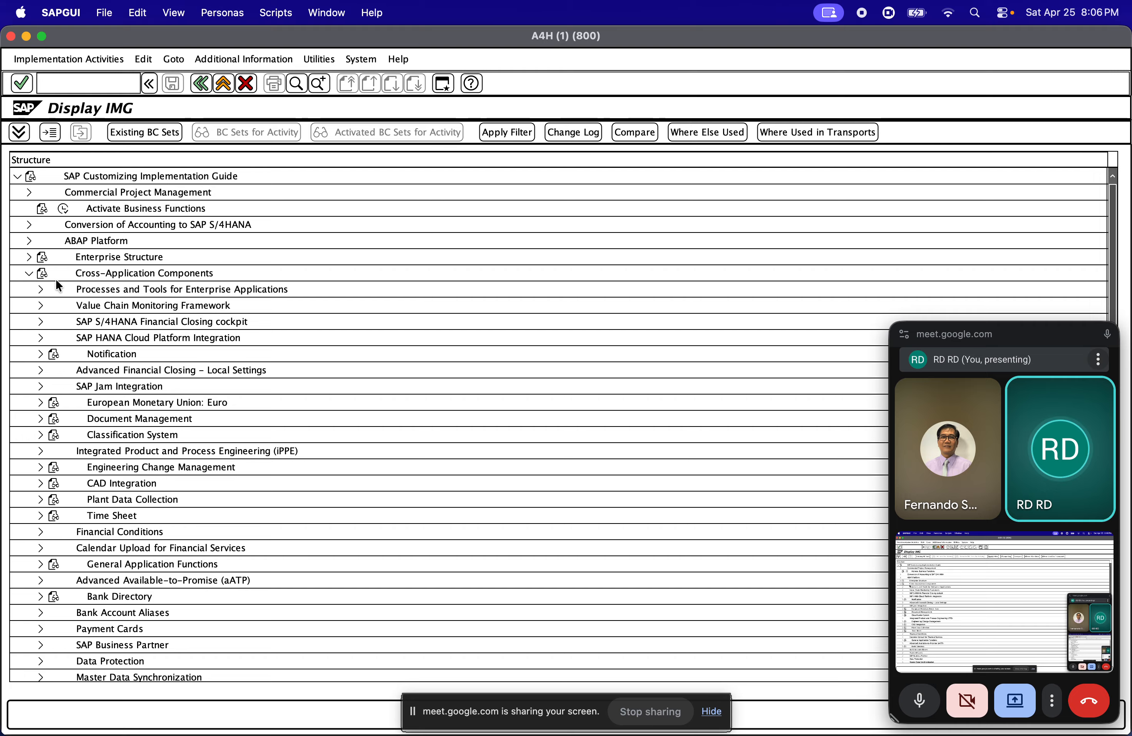
click(28, 273)
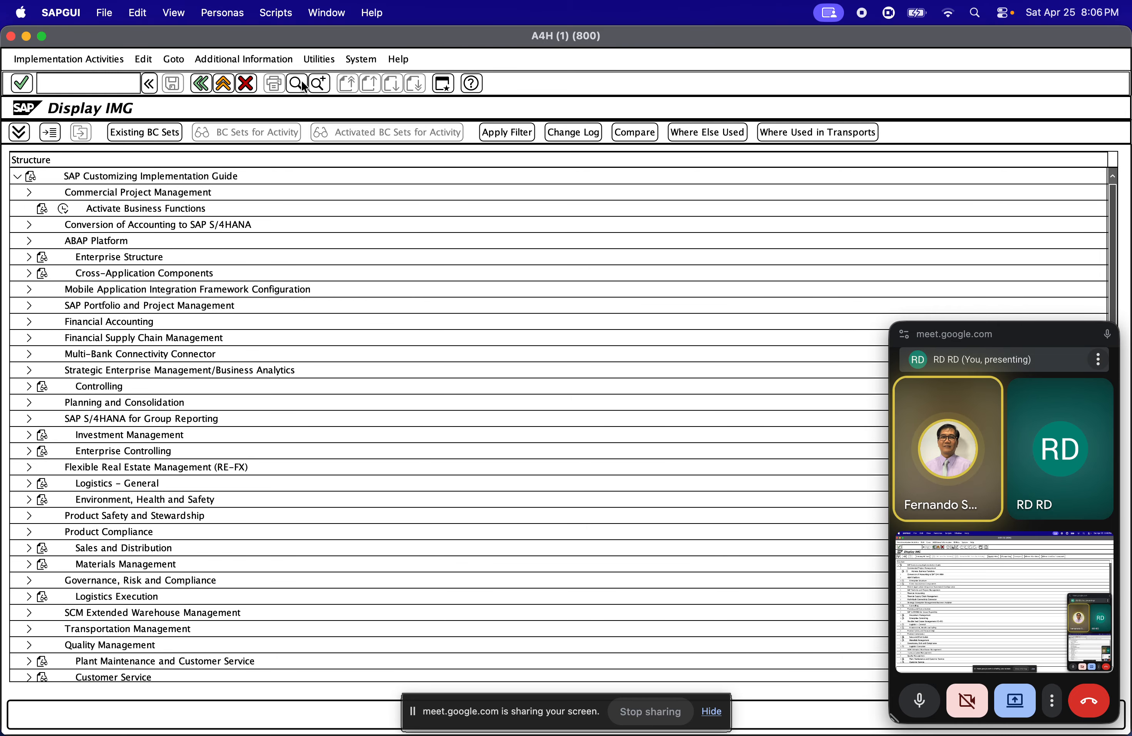
click(202, 85)
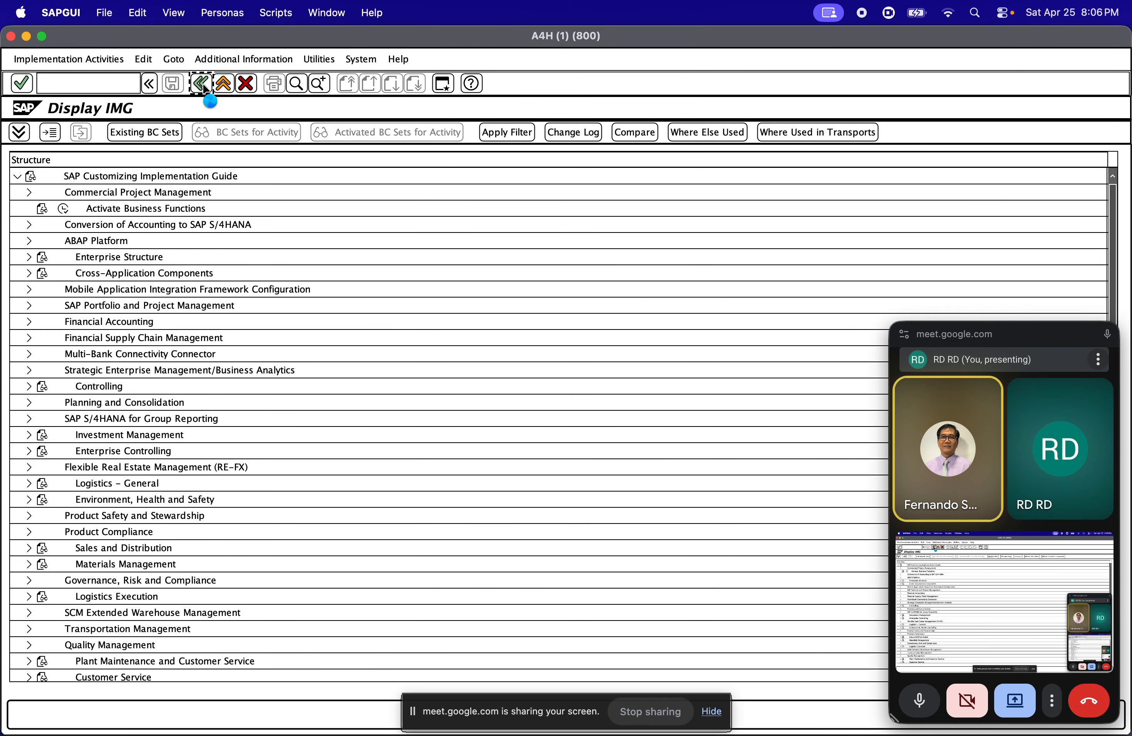
click(96, 133)
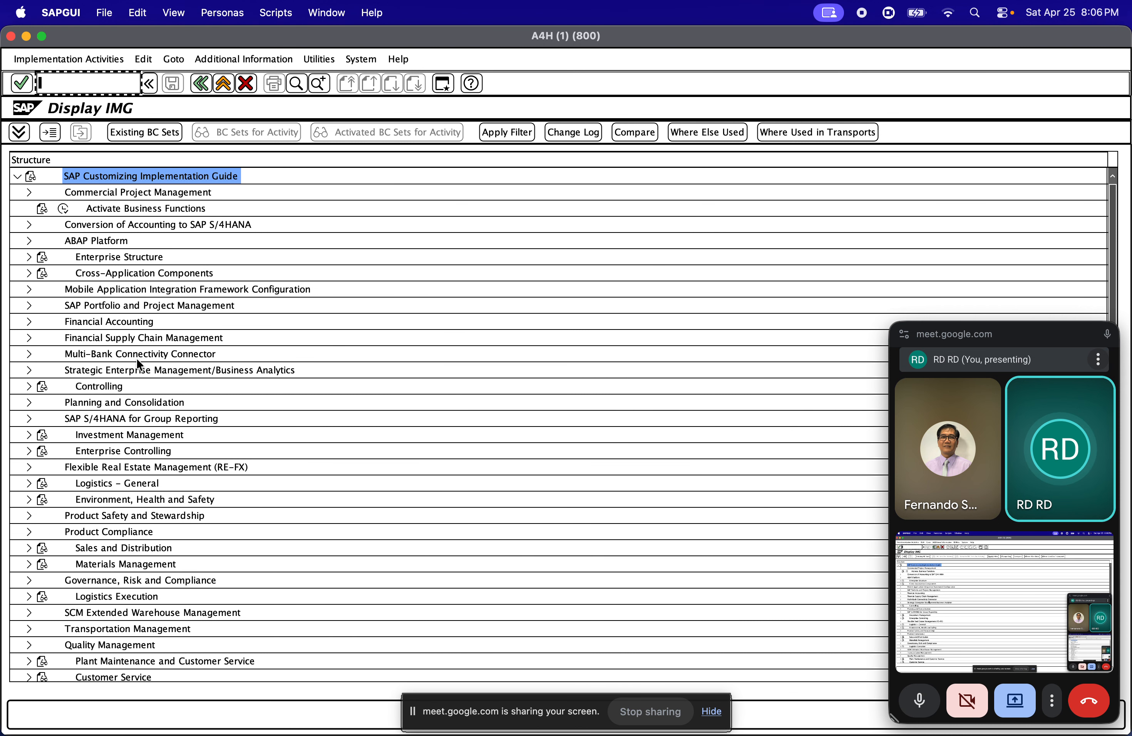
mouse_move(18, 422)
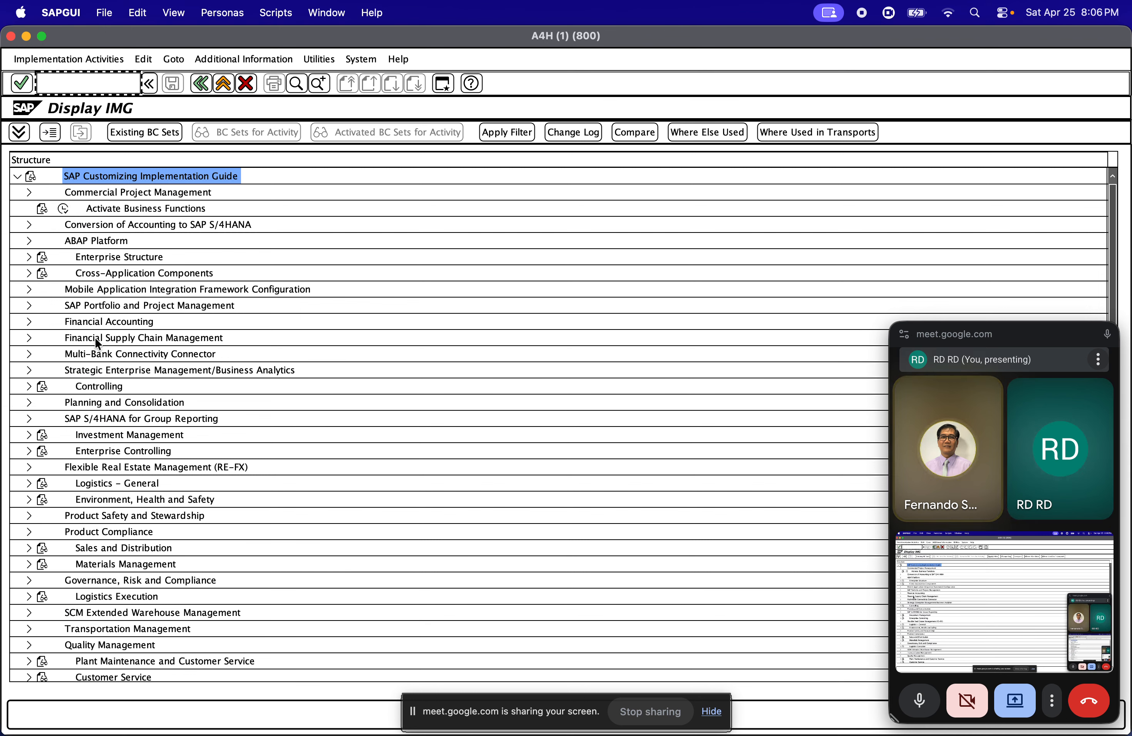
click(115, 402)
Expand Cross-Application Components in the IMG structure and locate the SAP Business Partner node
click(48, 276)
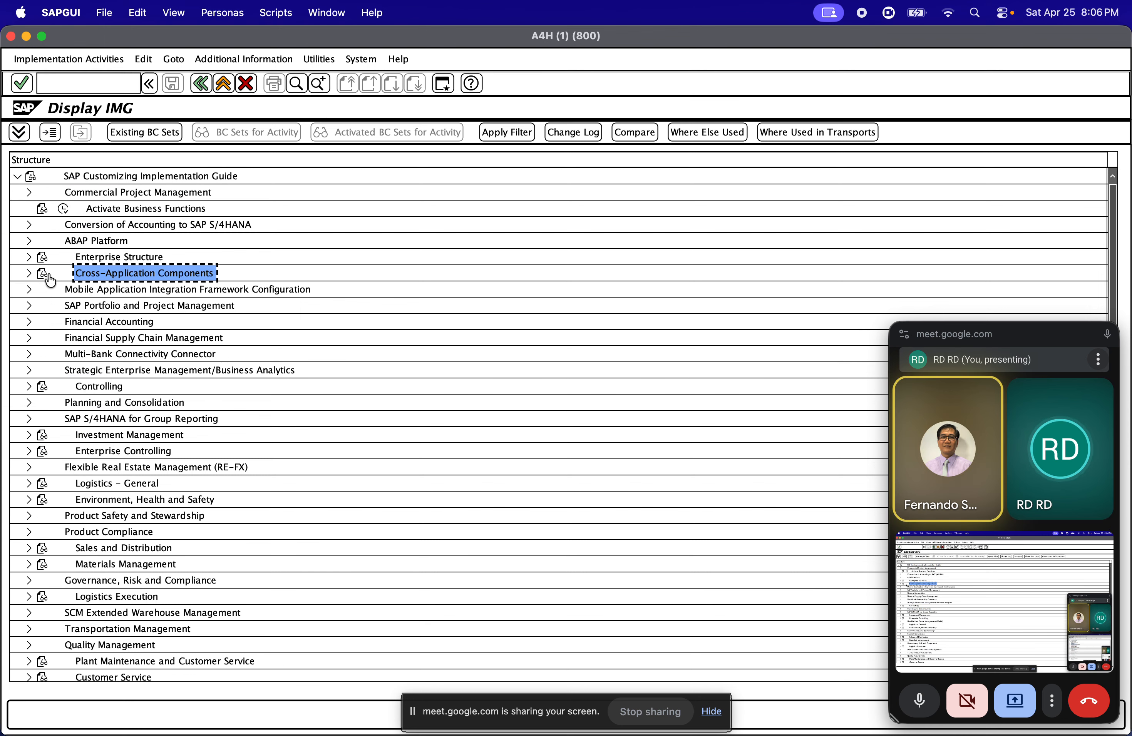
click(27, 273)
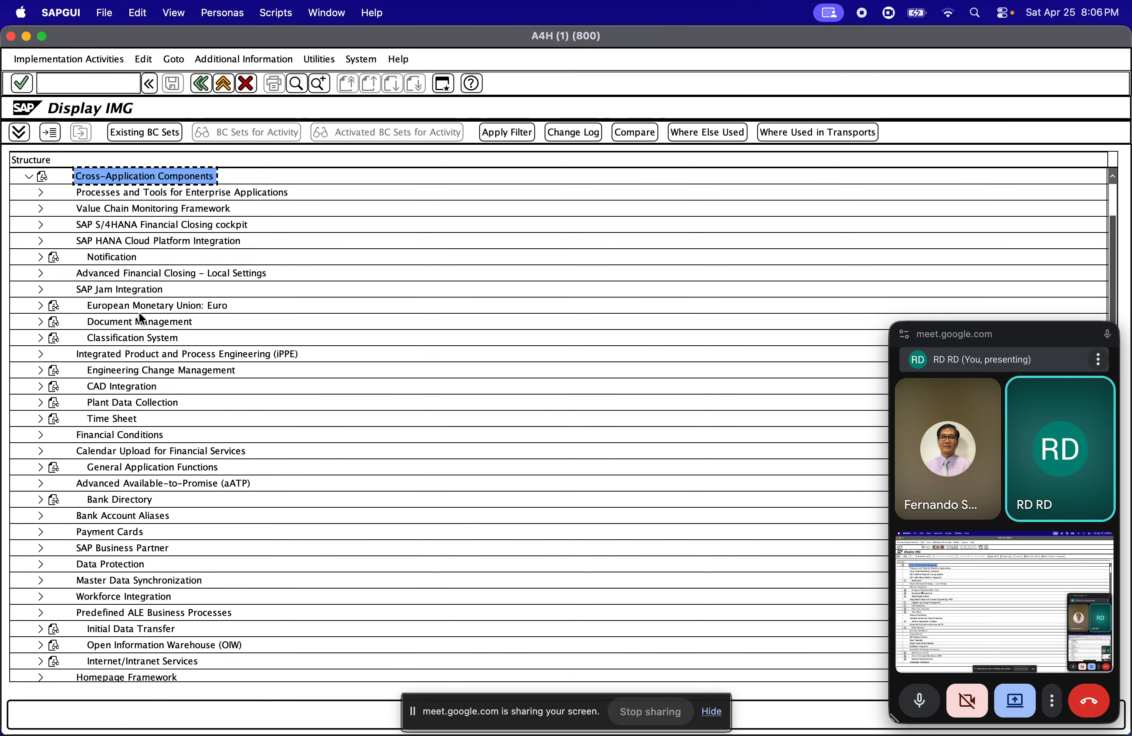
scroll(148, 280, up, 1)
scroll(148, 281, down, 4)
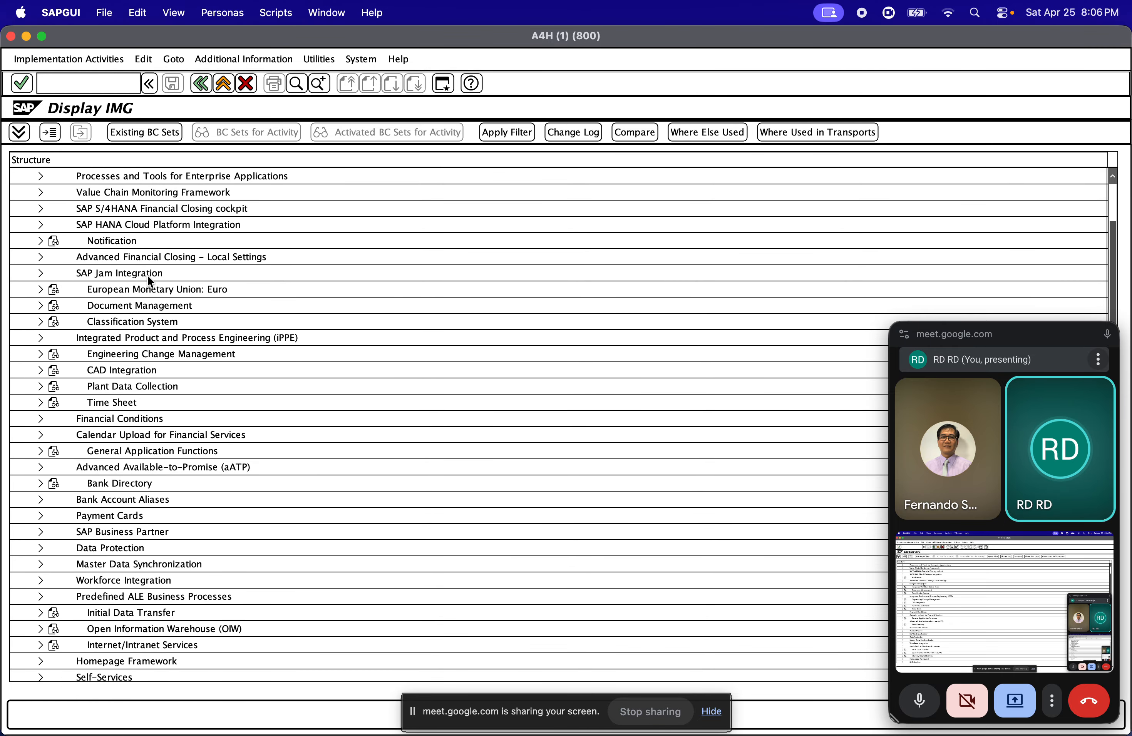
scroll(144, 287, down, 2)
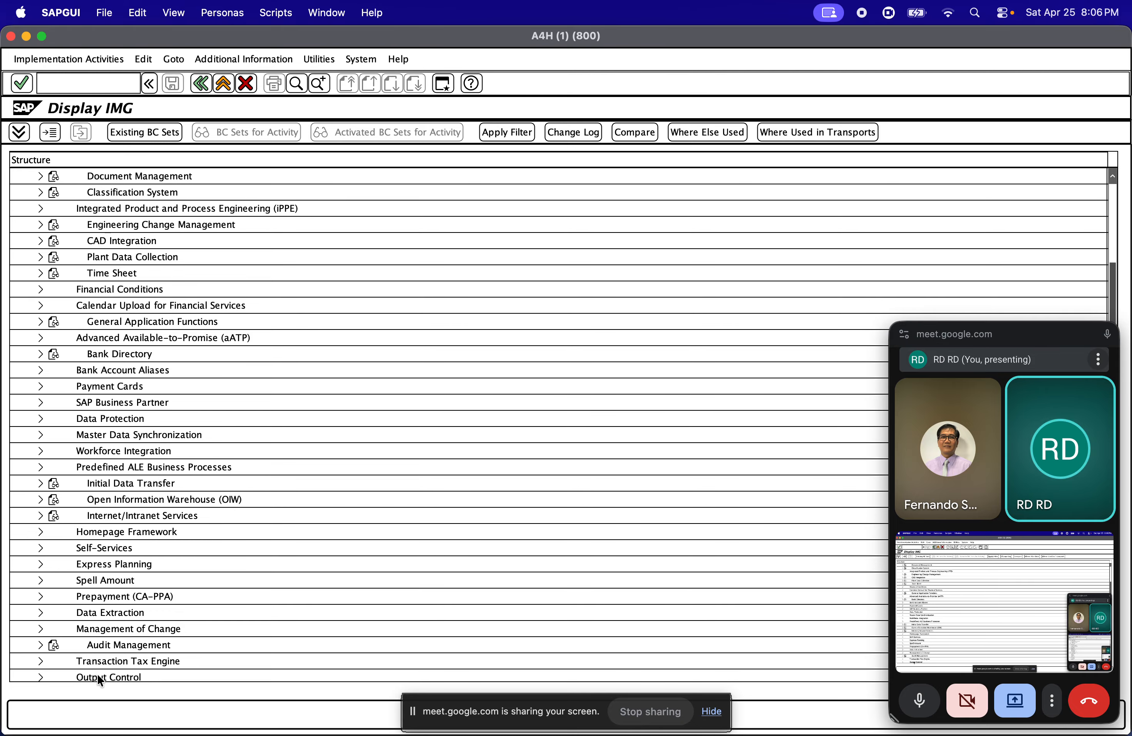
click(106, 407)
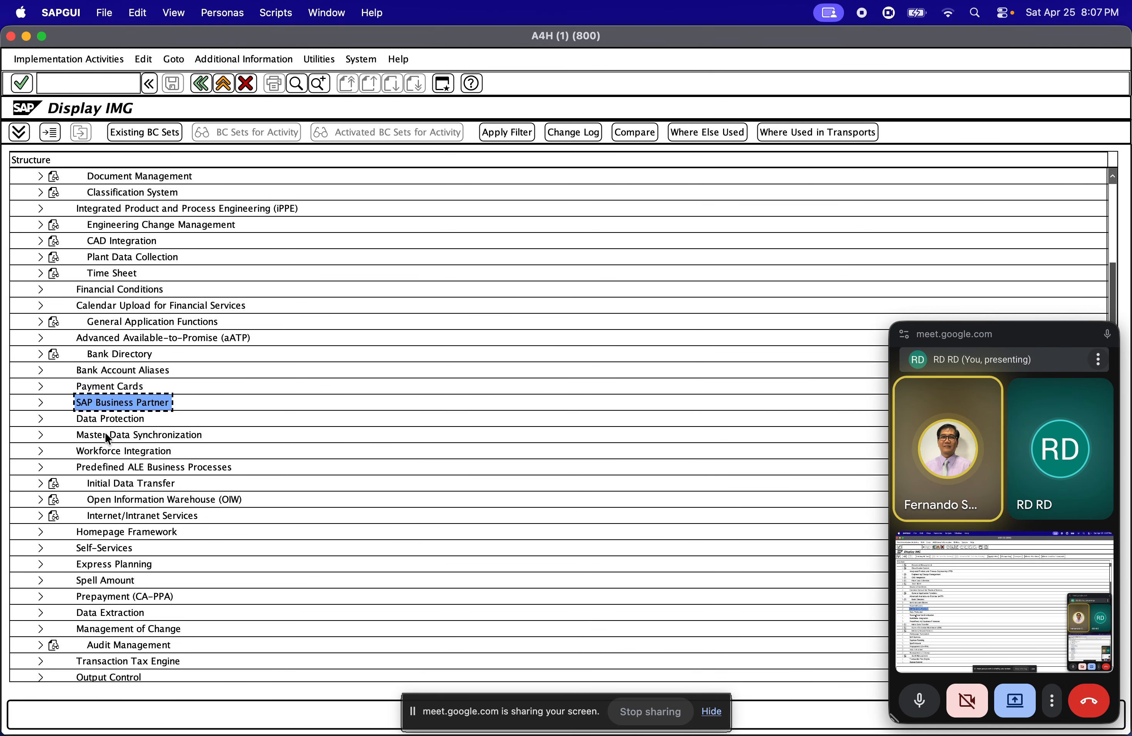
Expand Master Data Synchronization, Customer/Vendor Integration and its Settings for Vendor Integration in the IMG structure
click(105, 436)
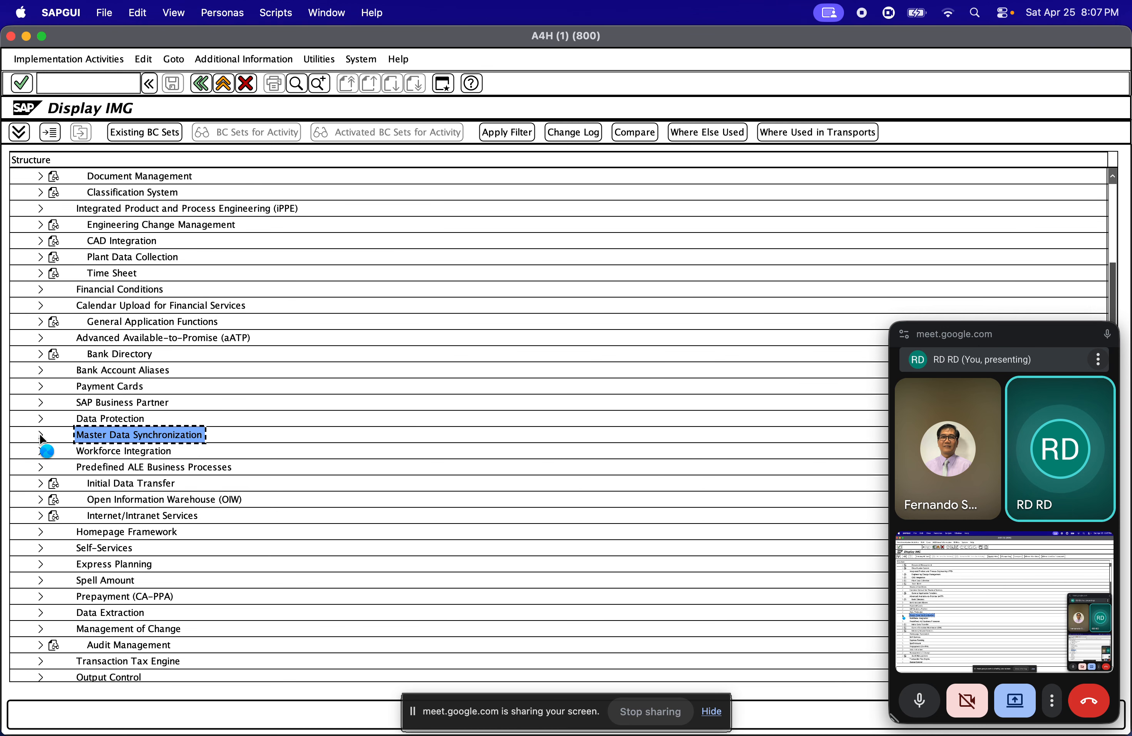
click(40, 435)
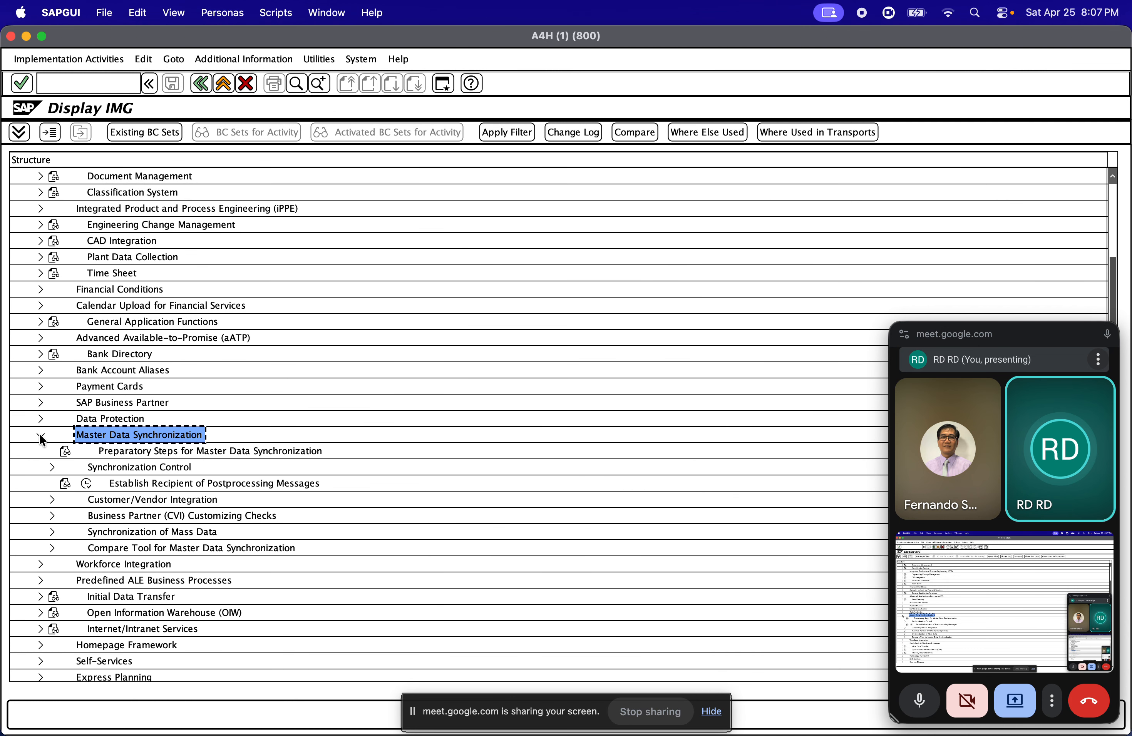
click(127, 501)
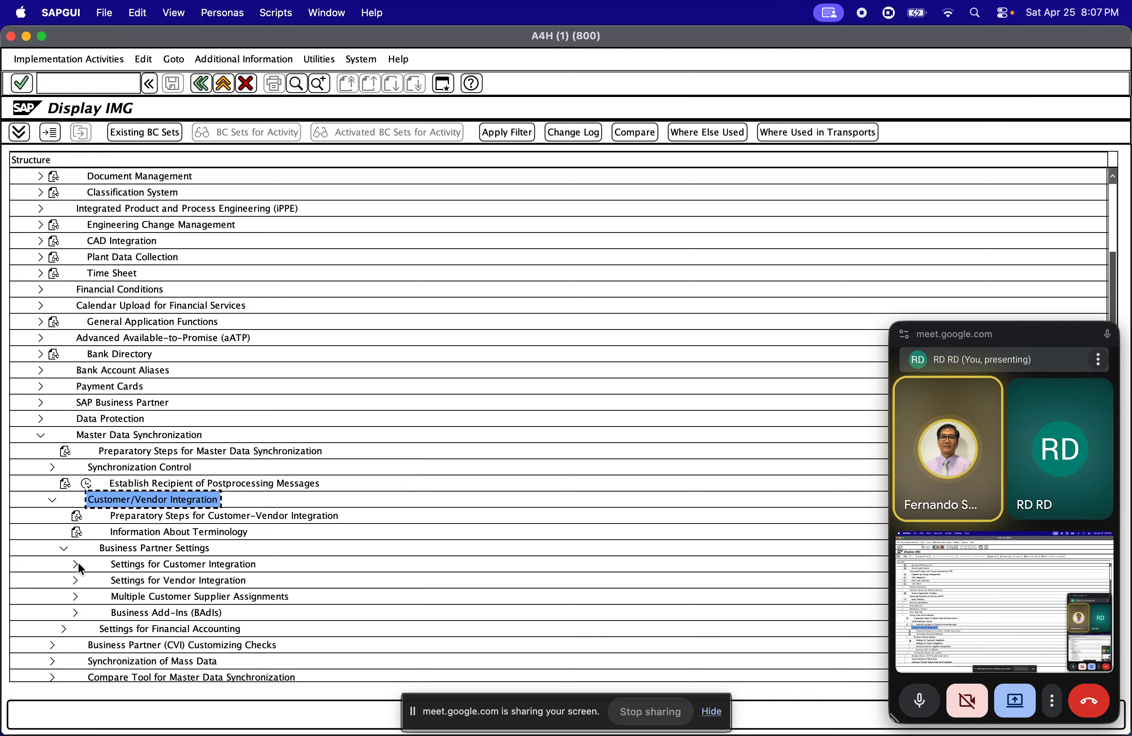
click(154, 580)
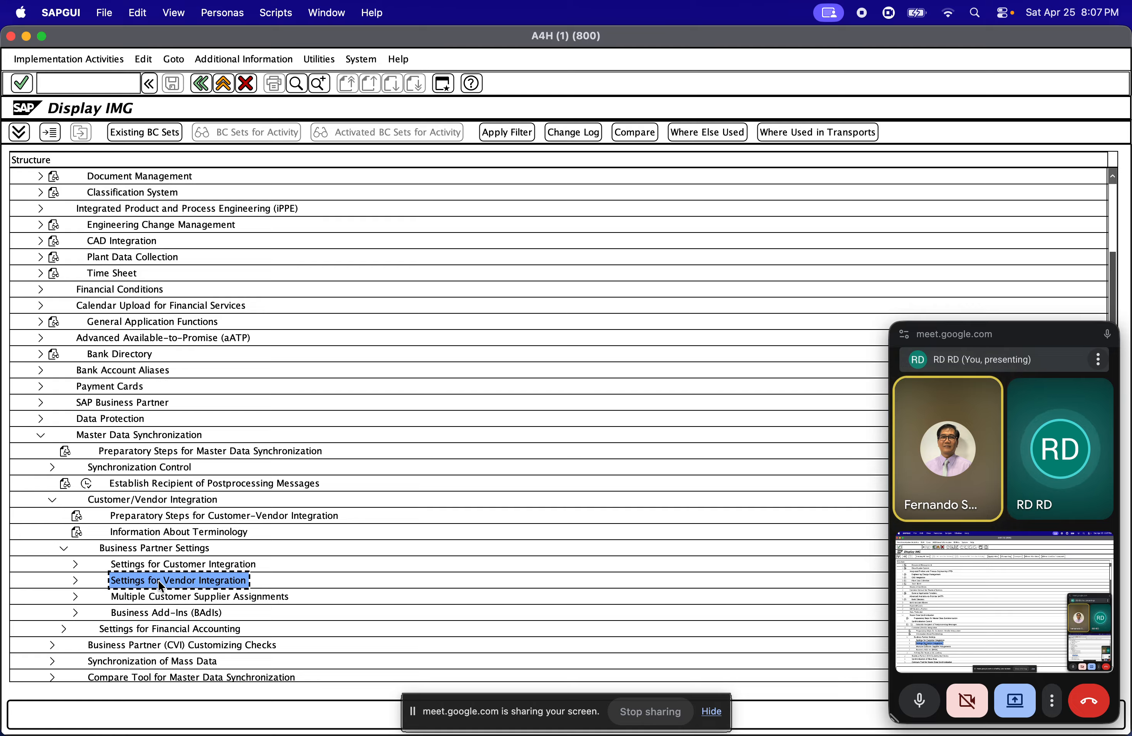
click(153, 565)
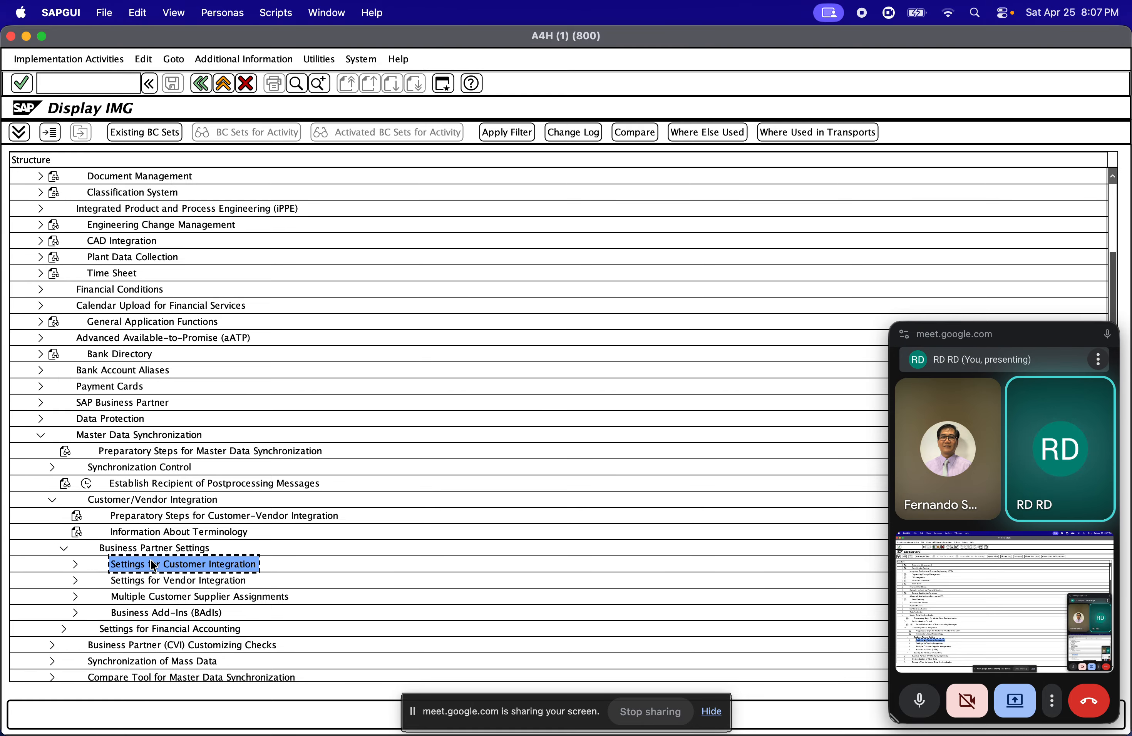
click(152, 580)
click(75, 580)
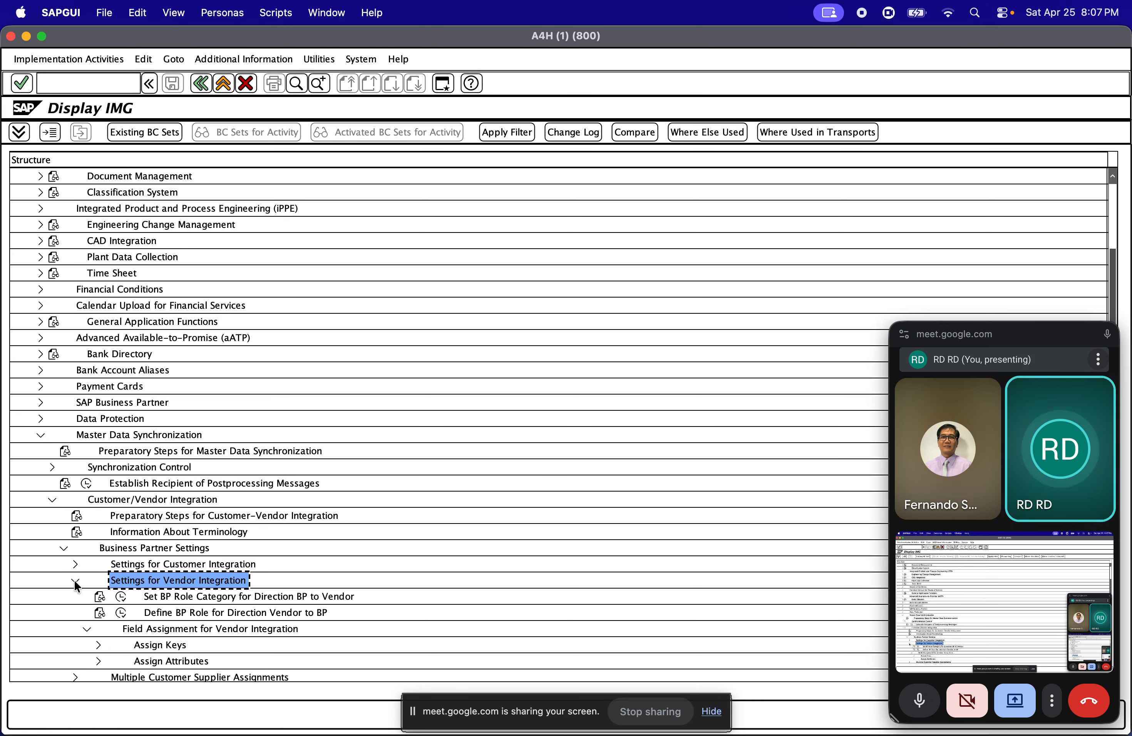
View the Set BP Role Category for Direction BP to Vendor activity and return to the IMG structure
scroll(143, 574, down, 2)
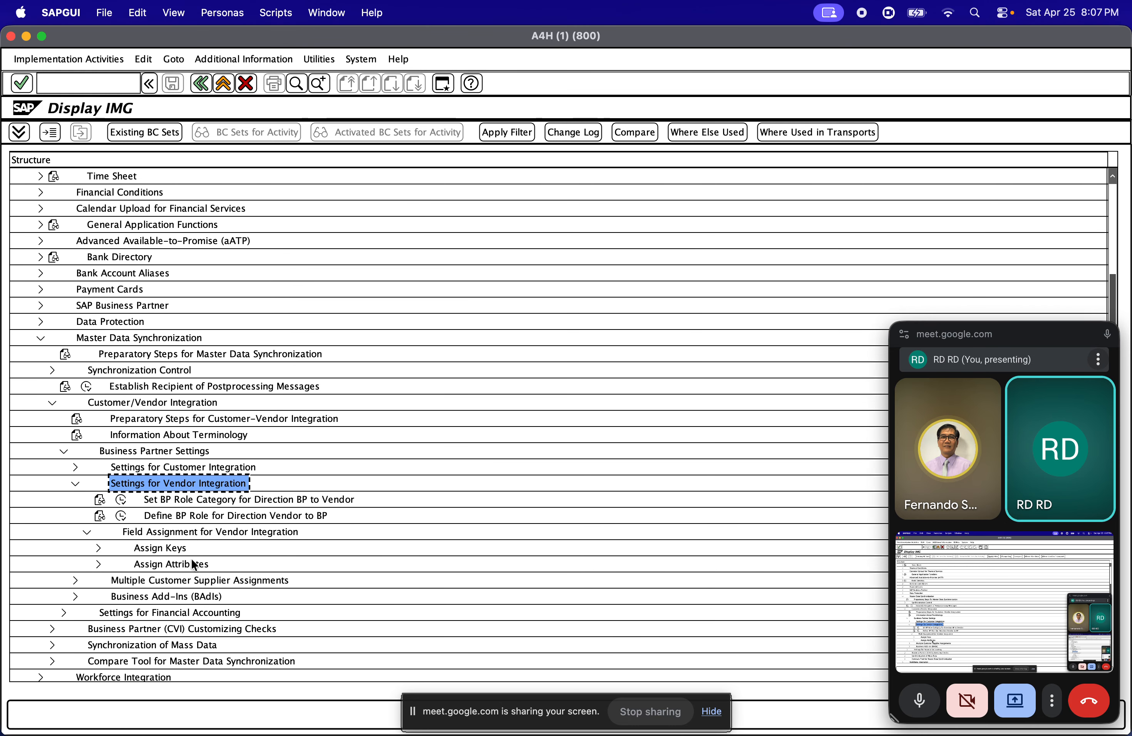
click(203, 500)
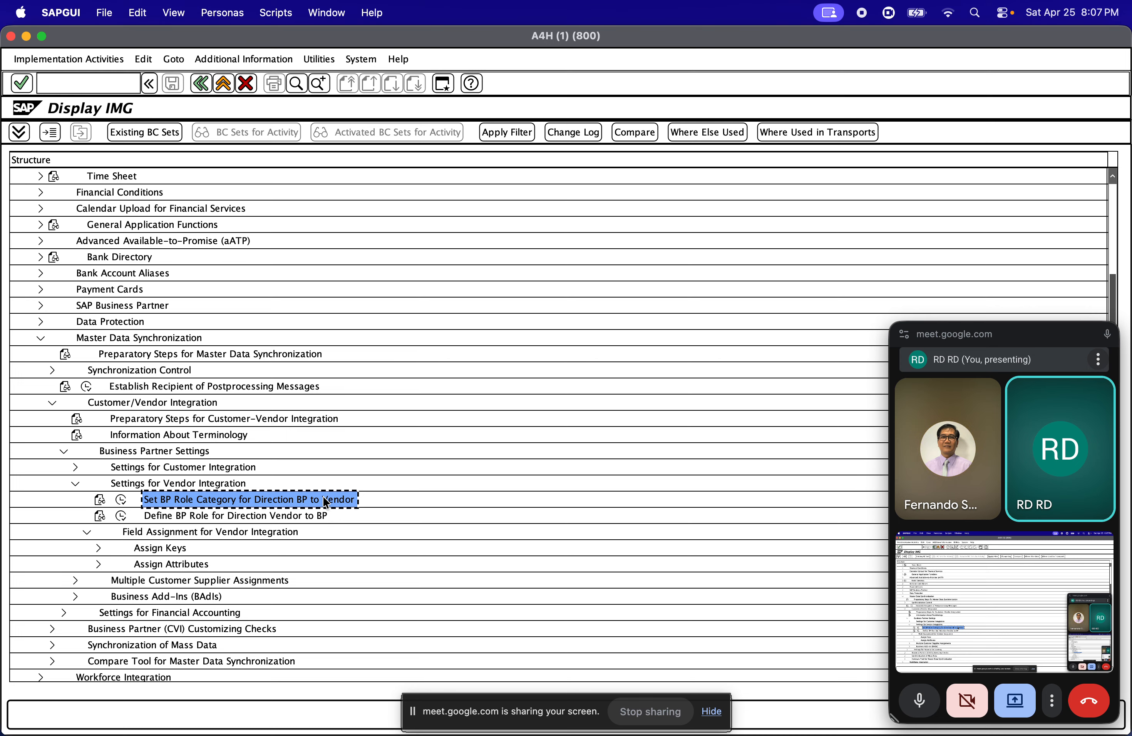
click(120, 500)
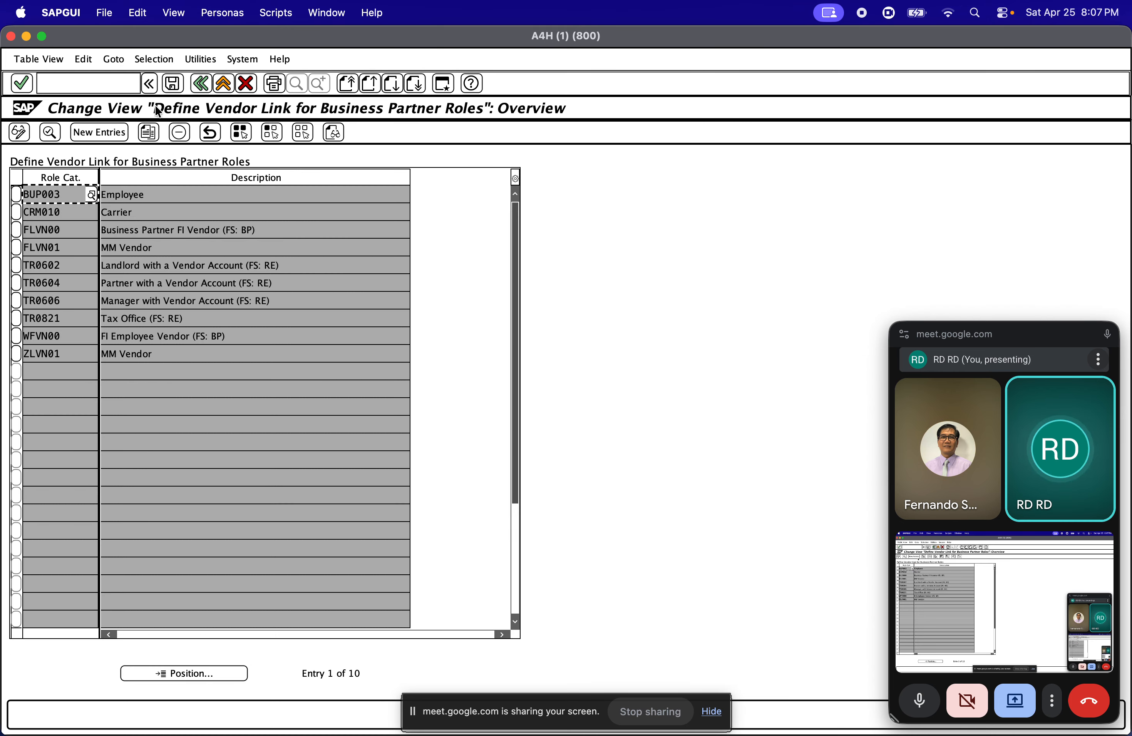
click(201, 84)
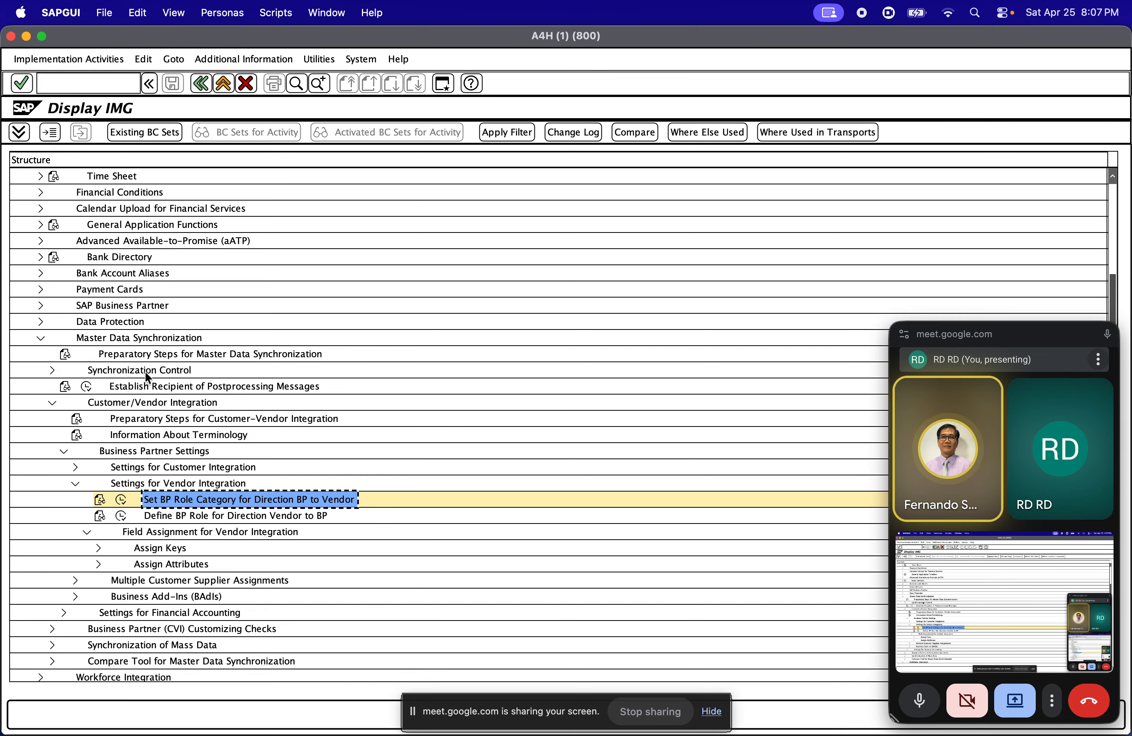
Expand Assign Keys under Field Assignment for Vendor Integration and open Define Number Assignment for Direction BP to Vendor
click(159, 516)
scroll(162, 527, down, 4)
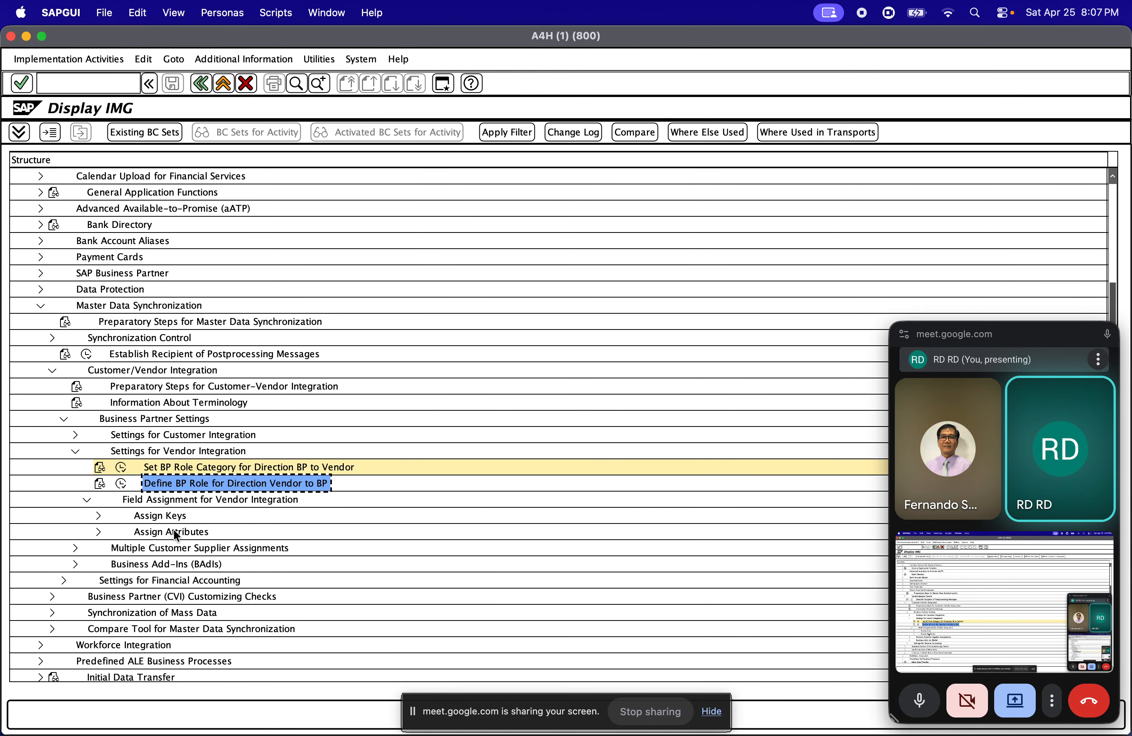
scroll(146, 530, down, 1)
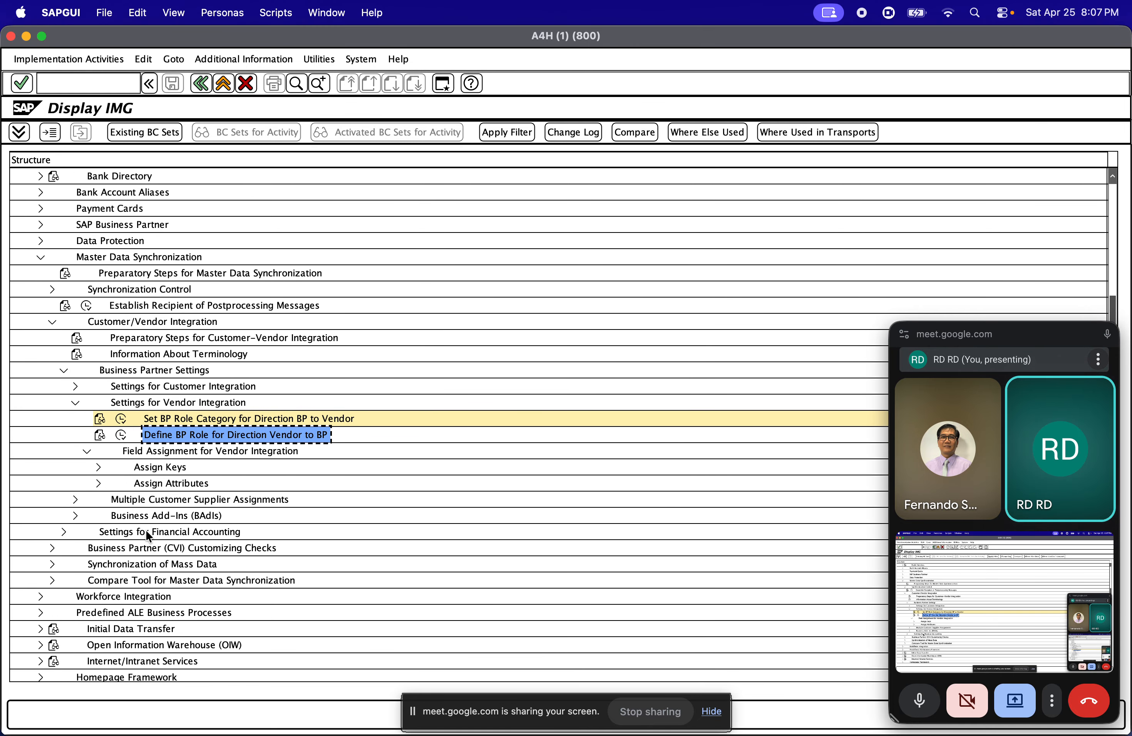
click(97, 466)
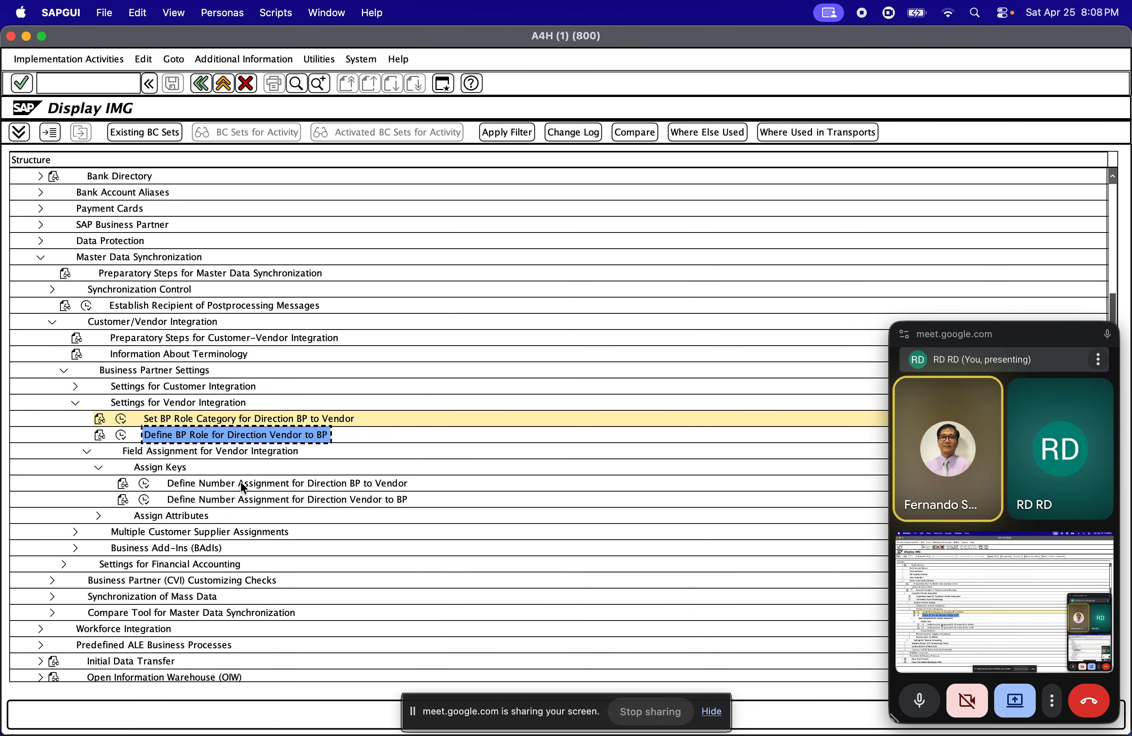
click(174, 484)
click(145, 484)
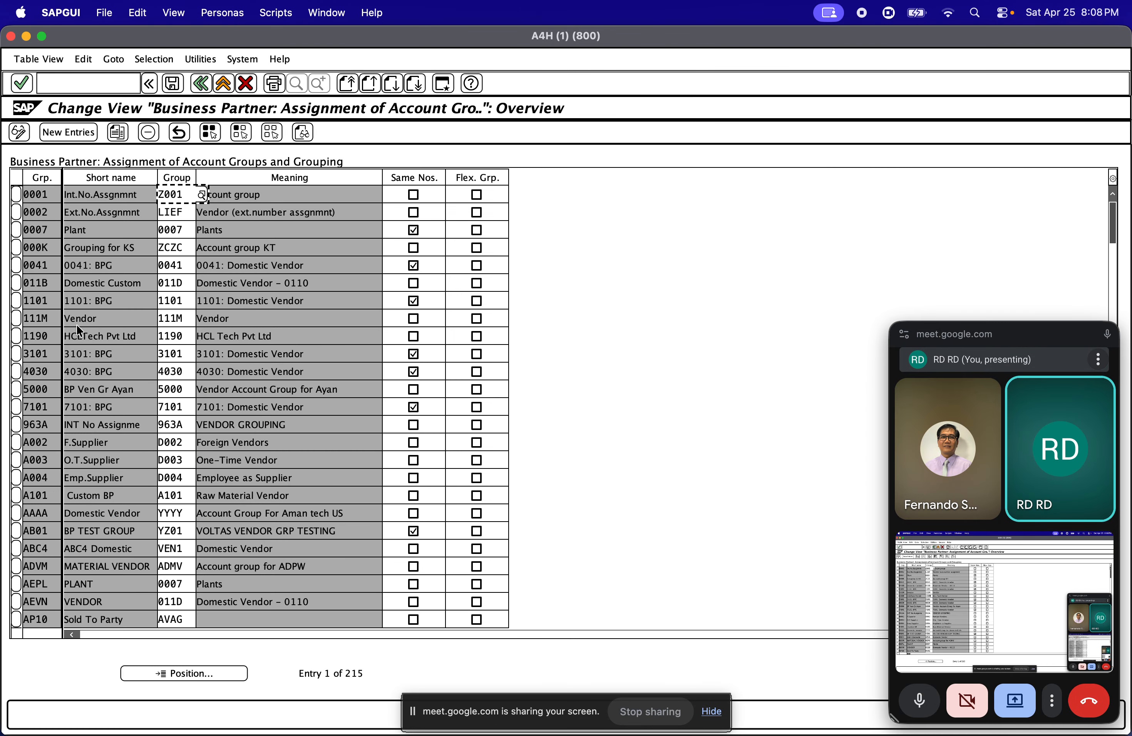
Start new entries in the assignment of account groups and grouping
click(53, 266)
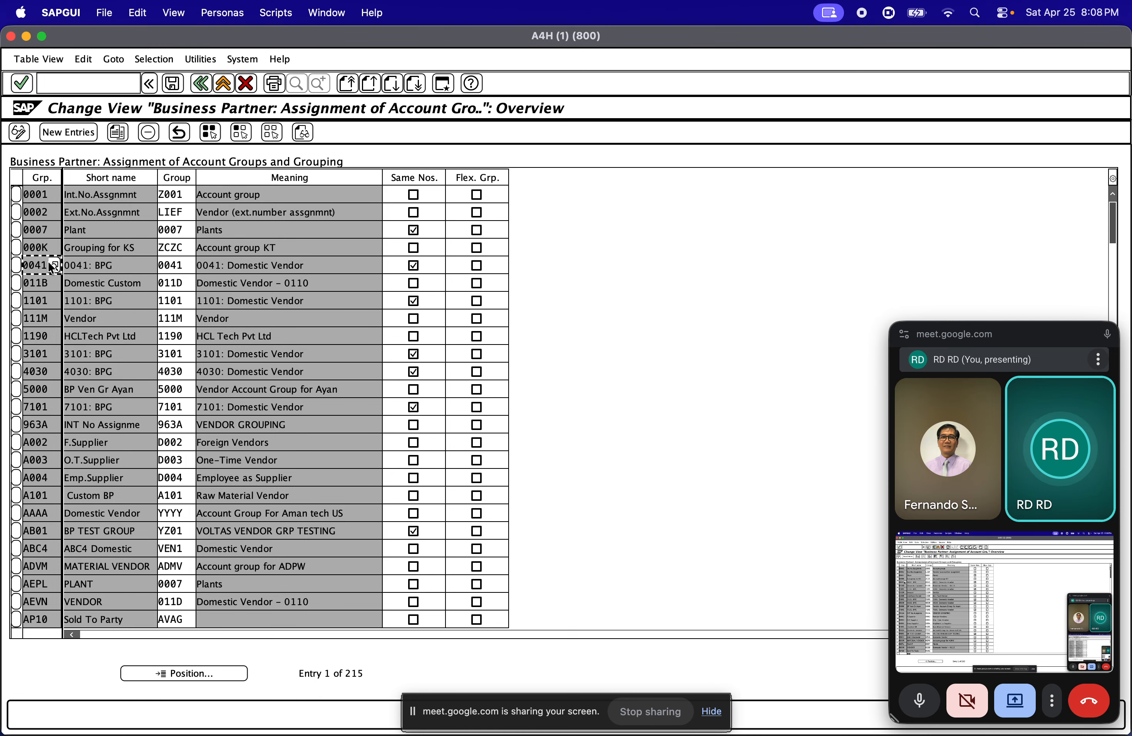
click(171, 232)
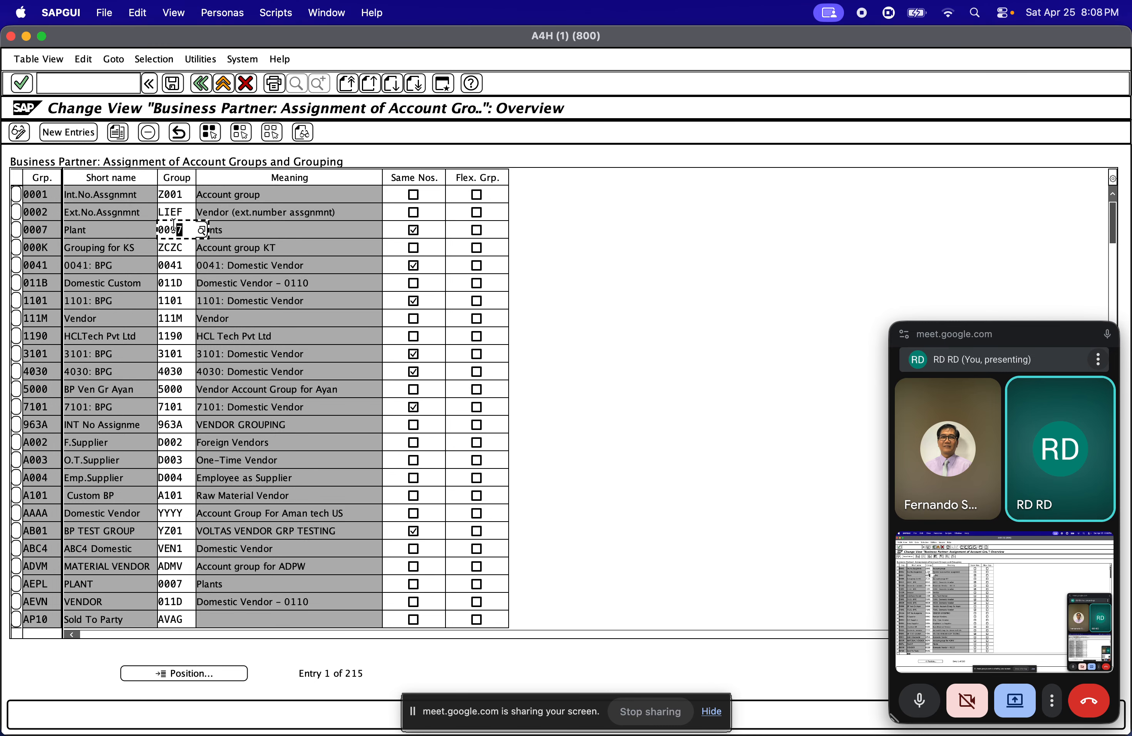
click(69, 132)
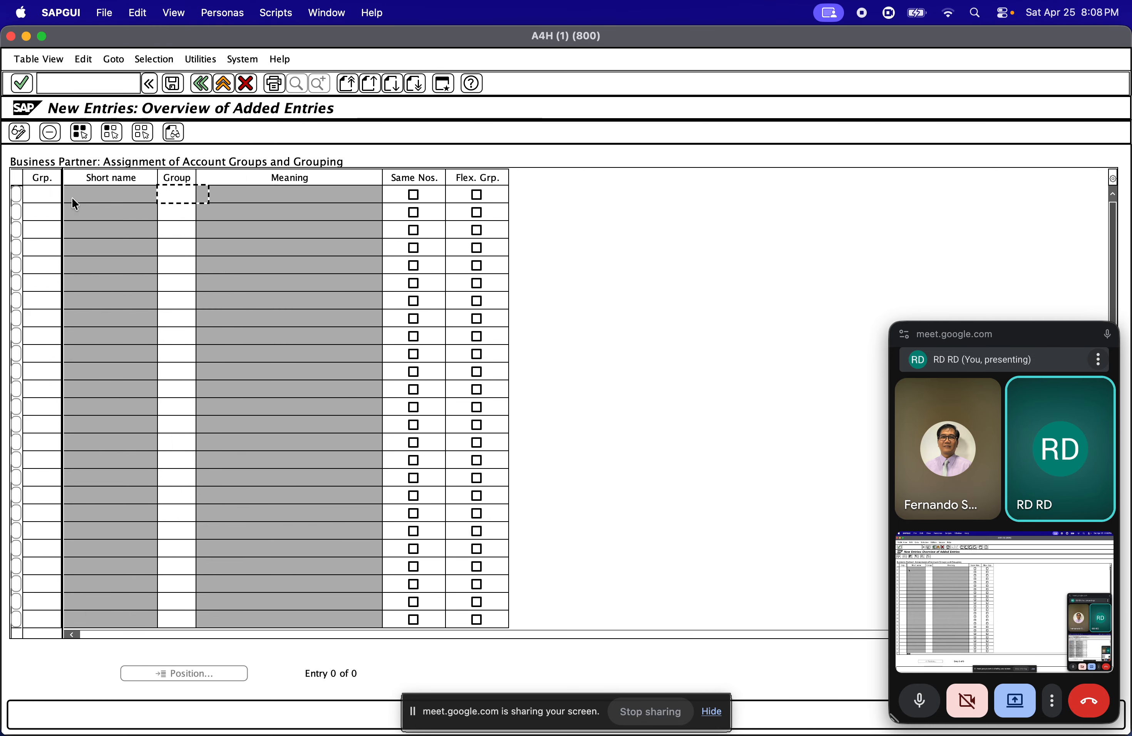
Try to enter grouping ZDSV in the first row of the new entries
text(z)
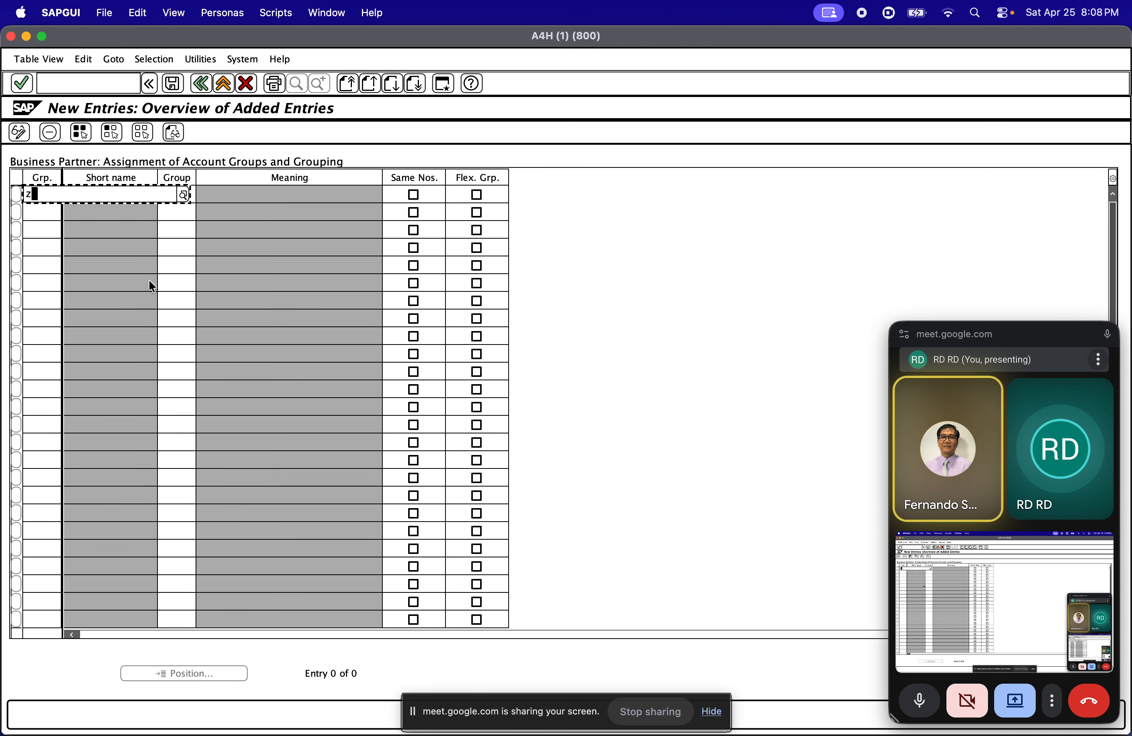
text(d)
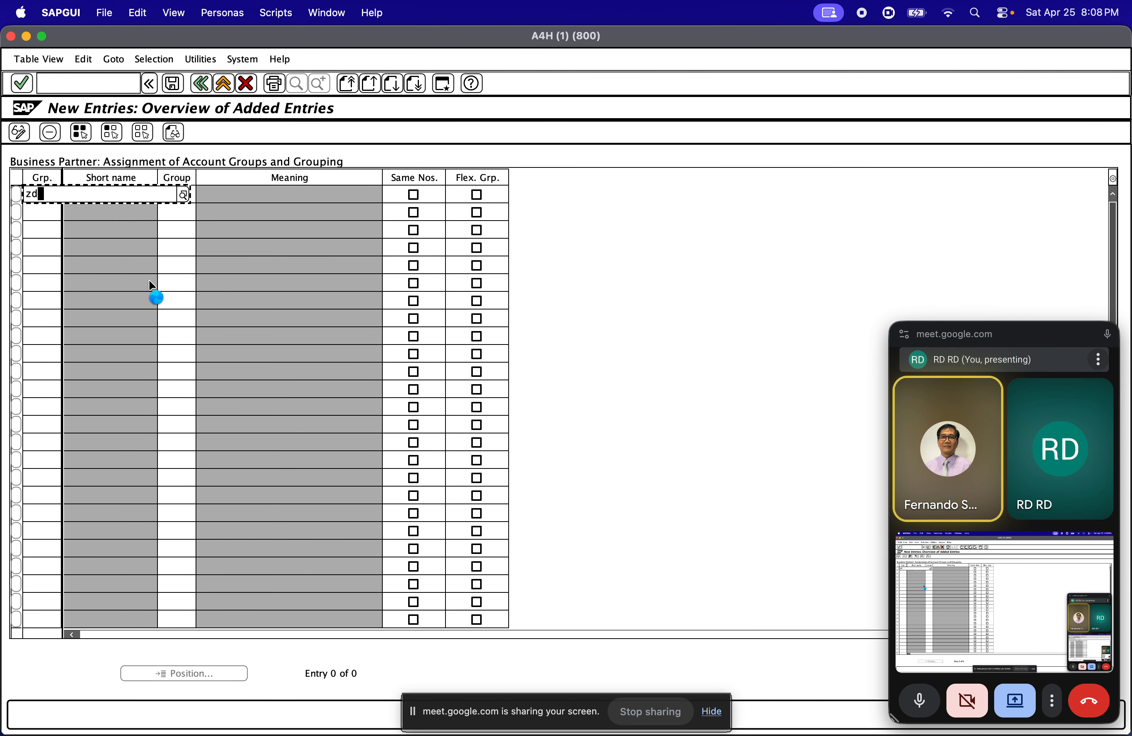
text(sv)
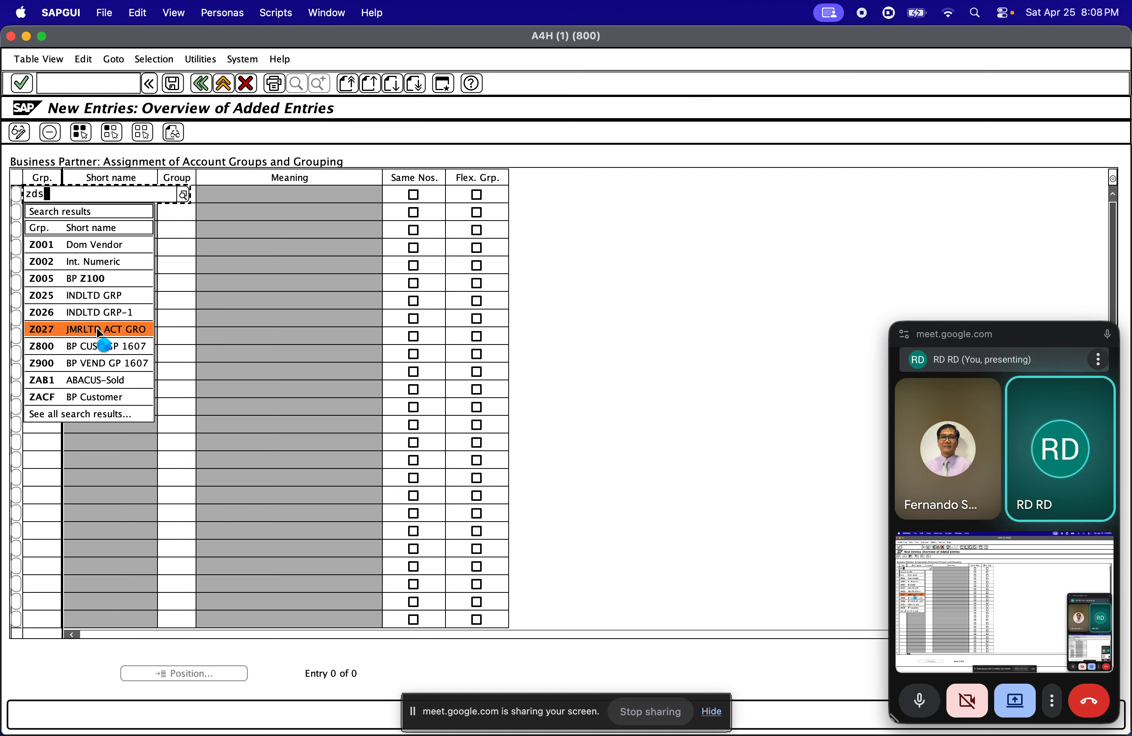
key(BackSpace)
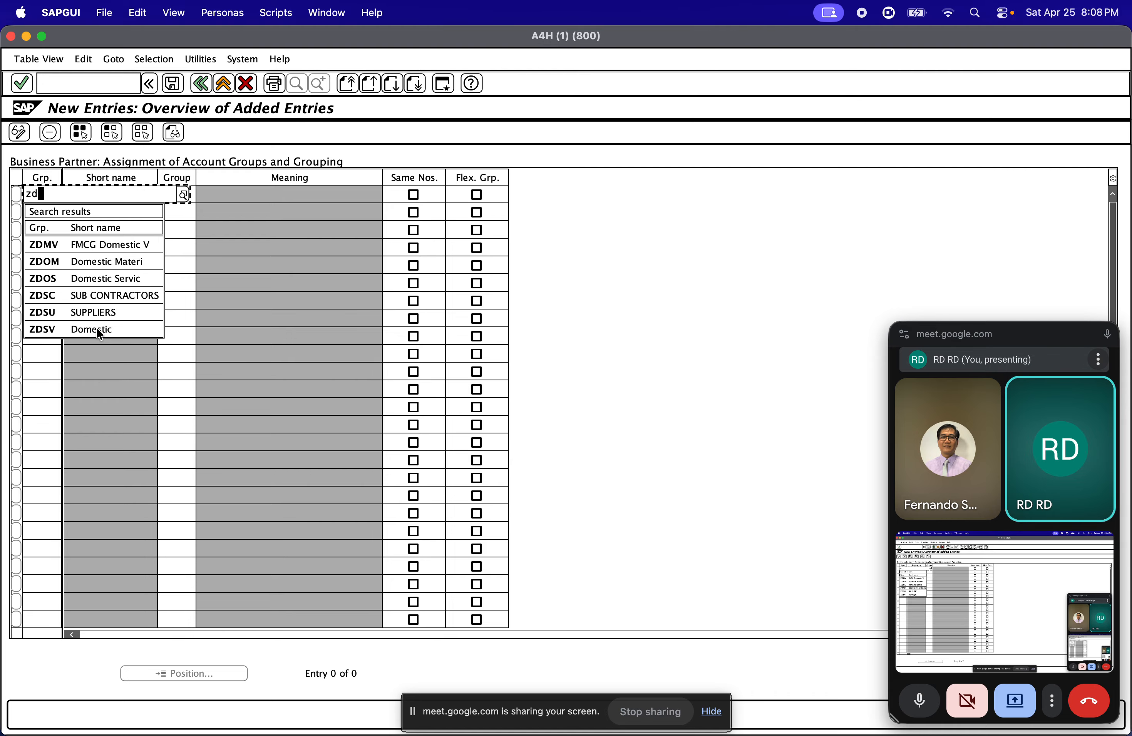
click(70, 329)
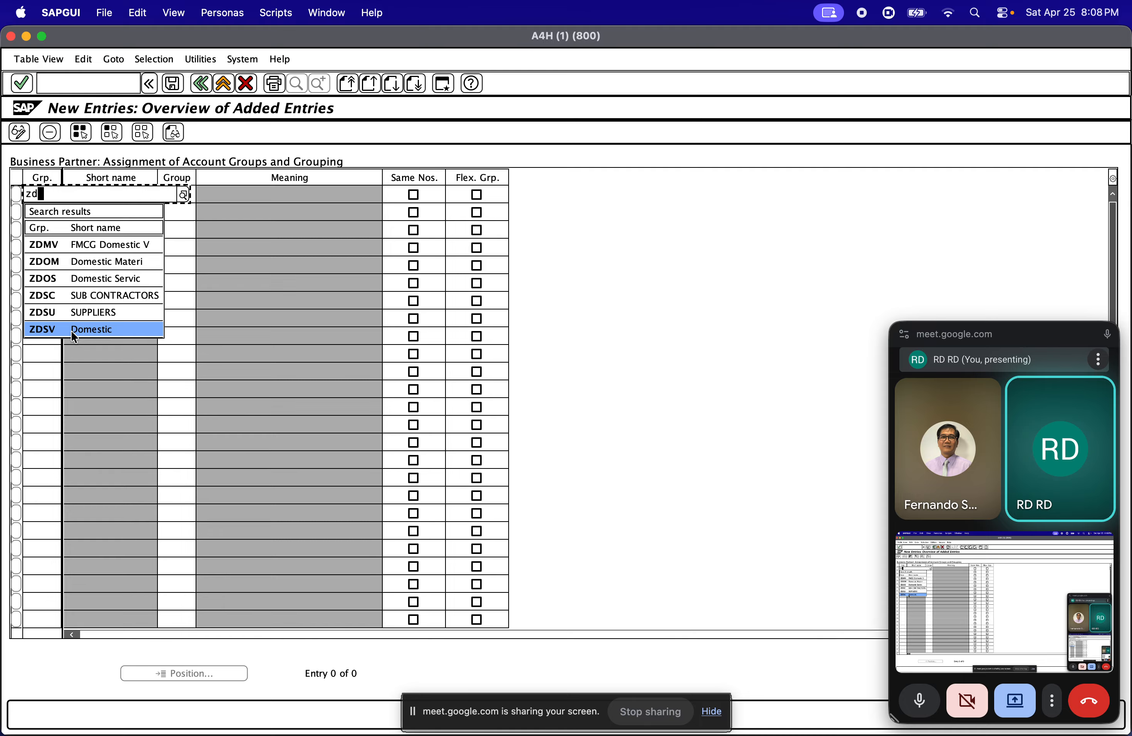
double_click(71, 330)
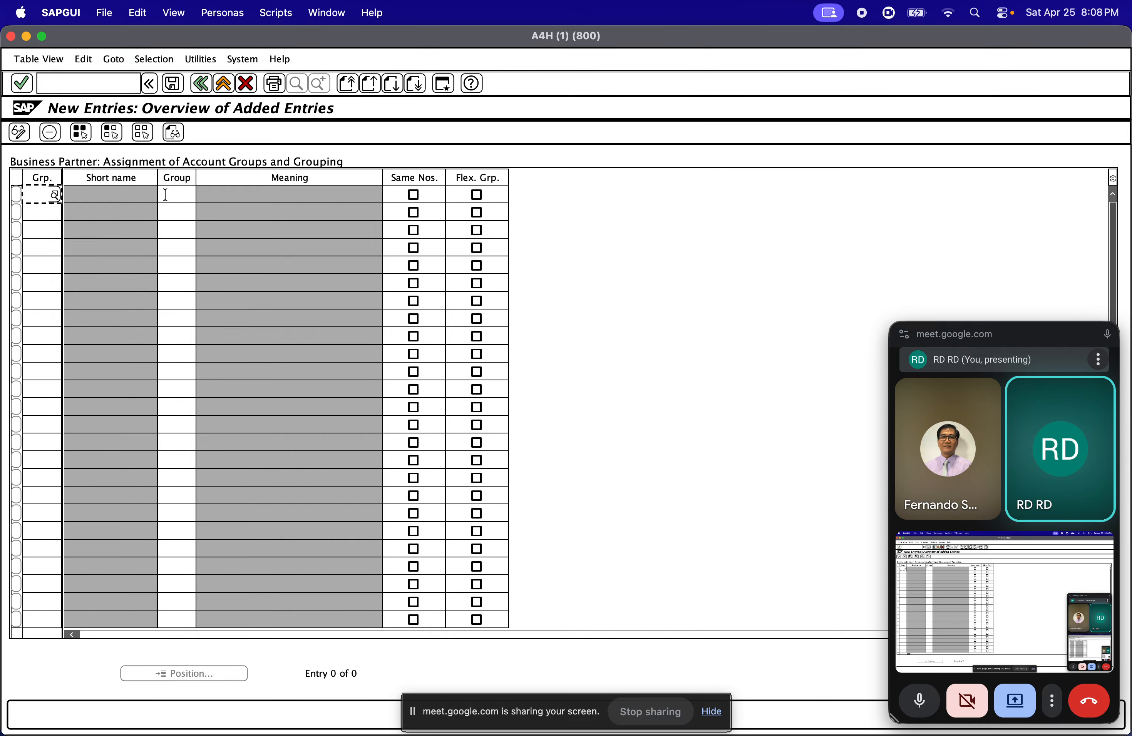
click(160, 195)
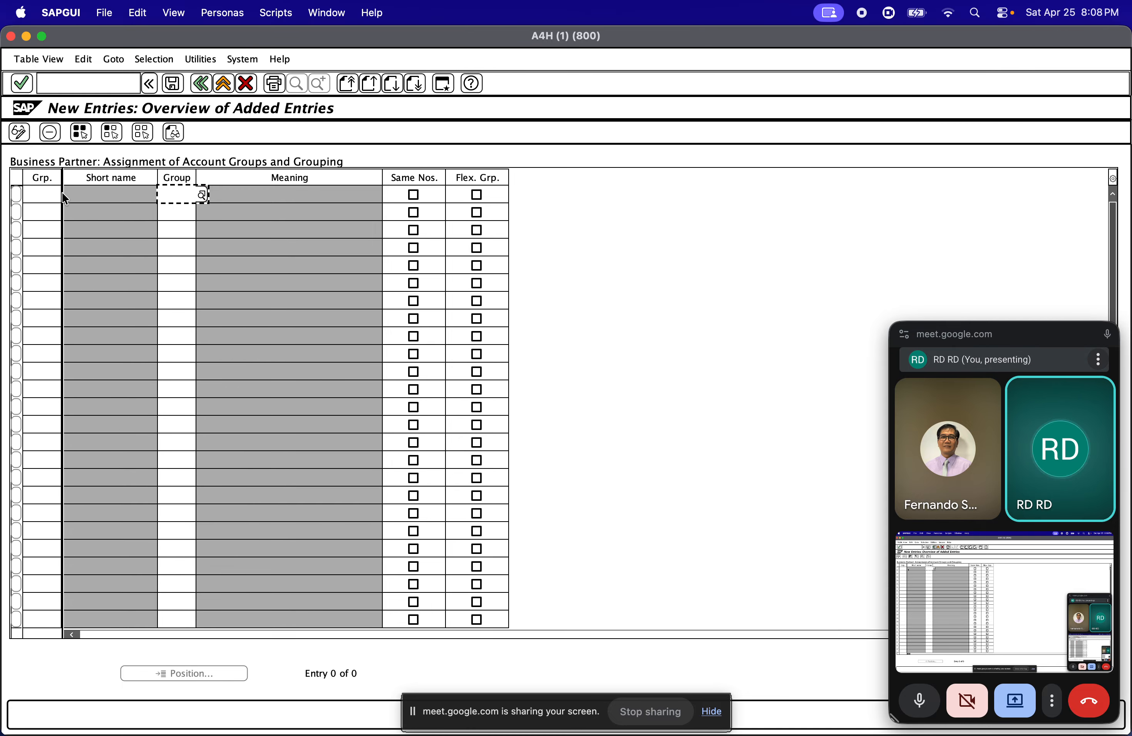
click(34, 192)
text(ZDSV)
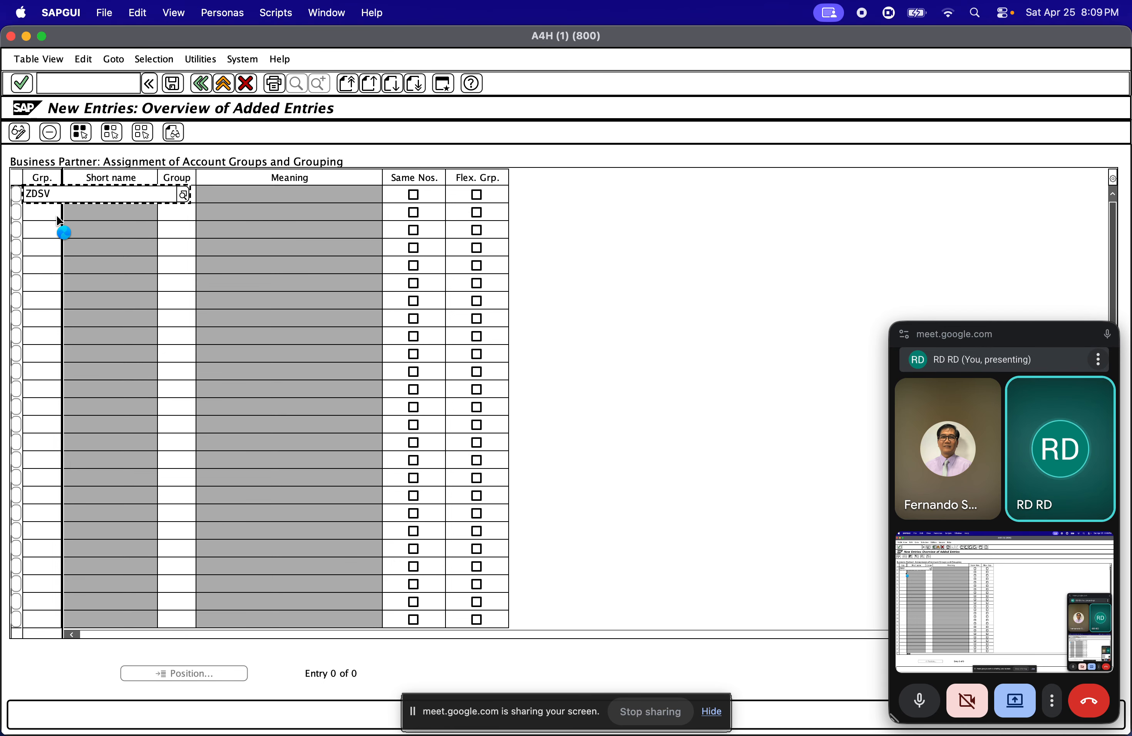
key(Return)
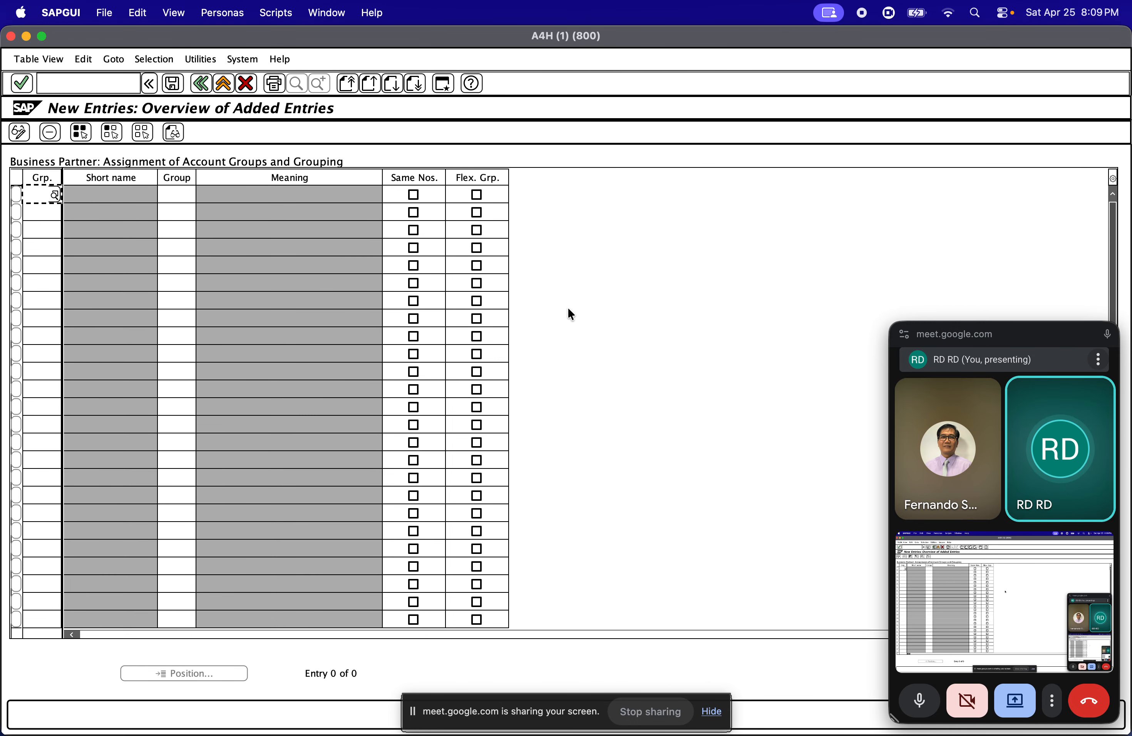
Set the grouping of the first new entry to ZDSV (Domestic) from the matching search results
text(Z)
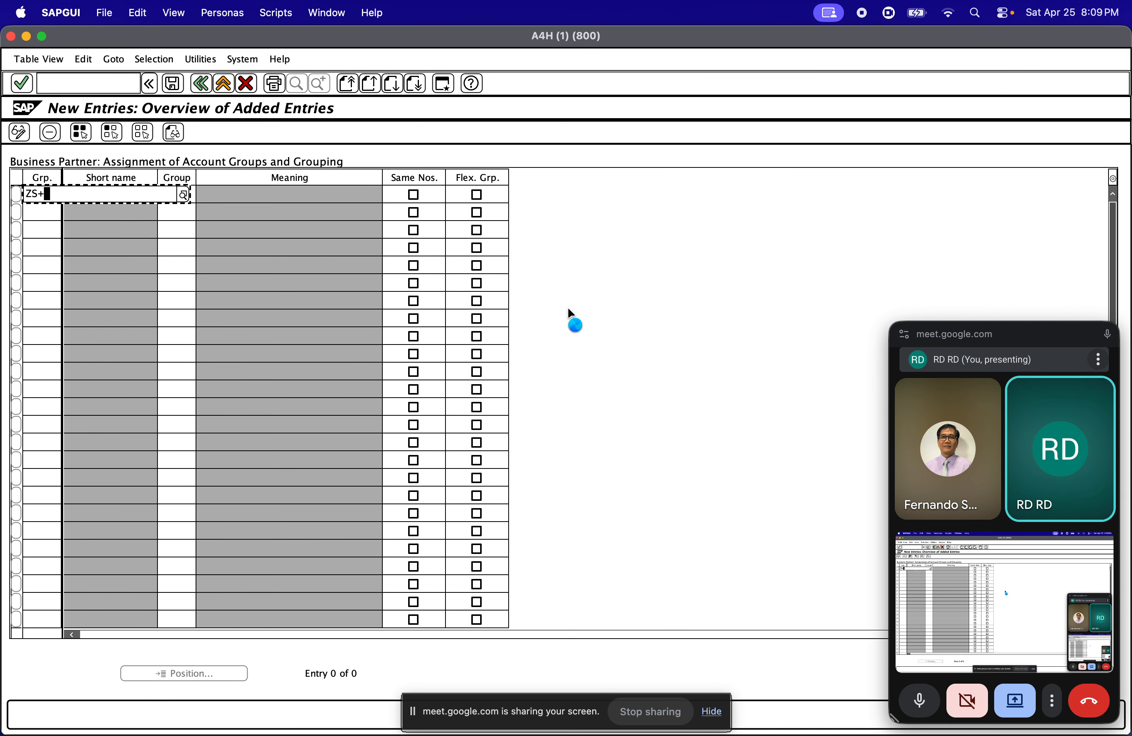
text(S+)
key(BackSpace)
key(BackSpace)
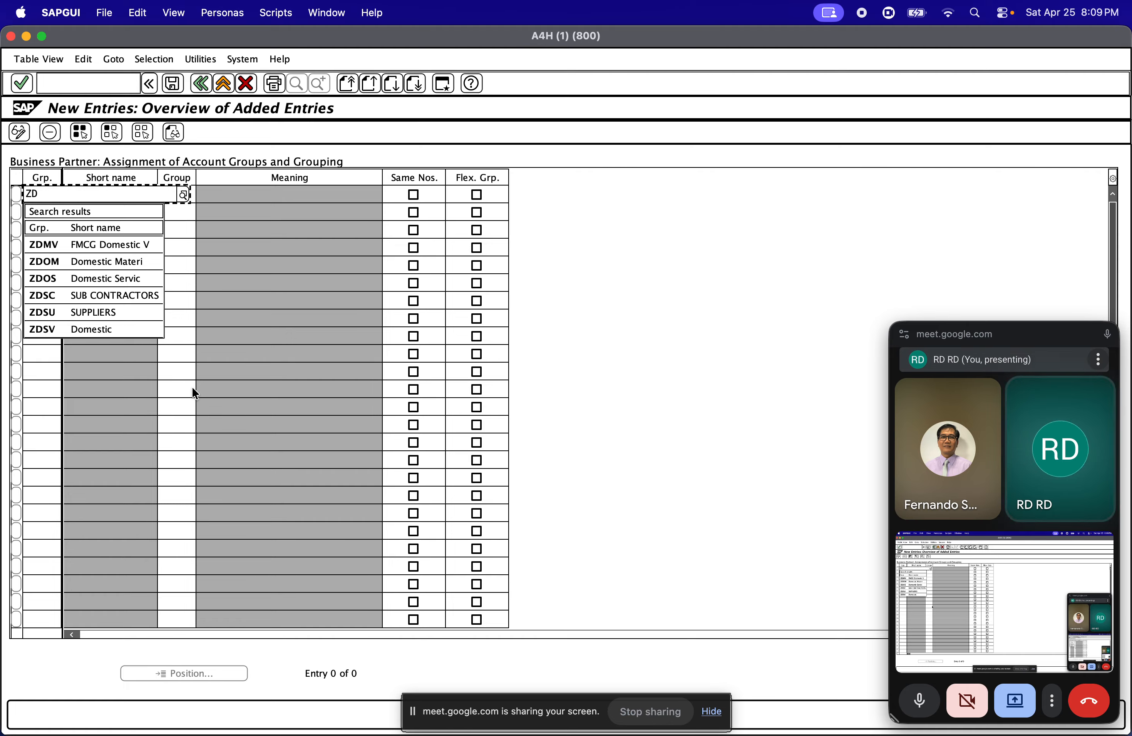
click(66, 329)
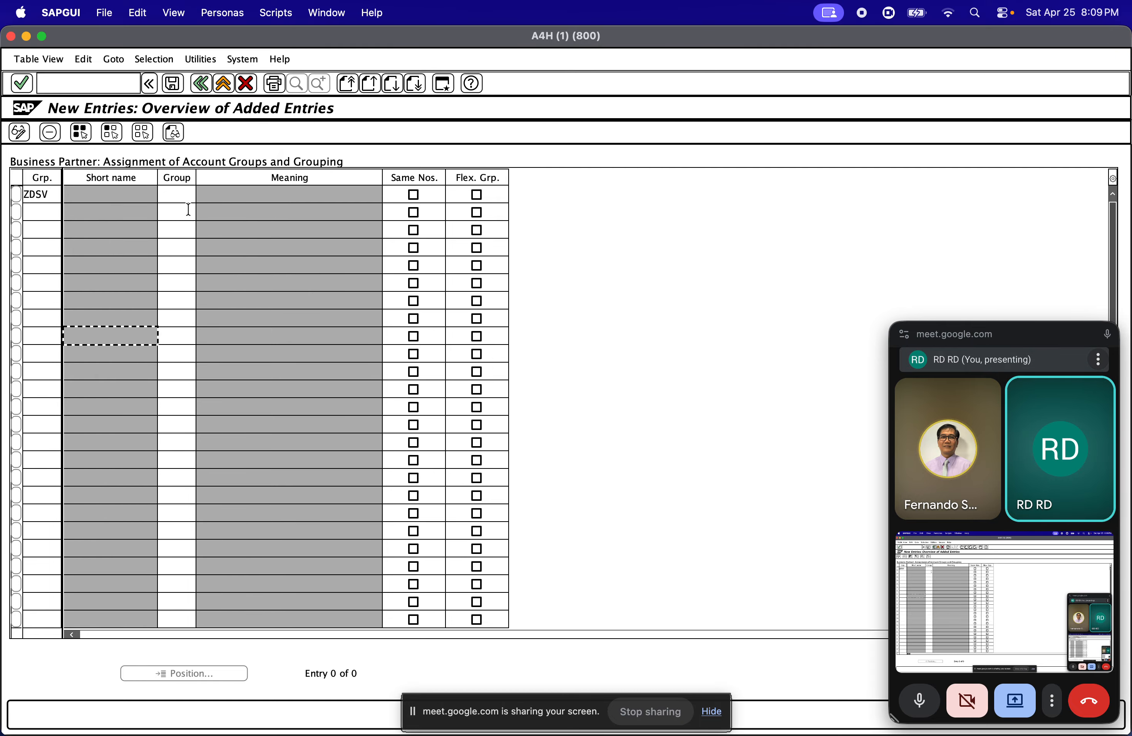
click(186, 198)
text(DSV)
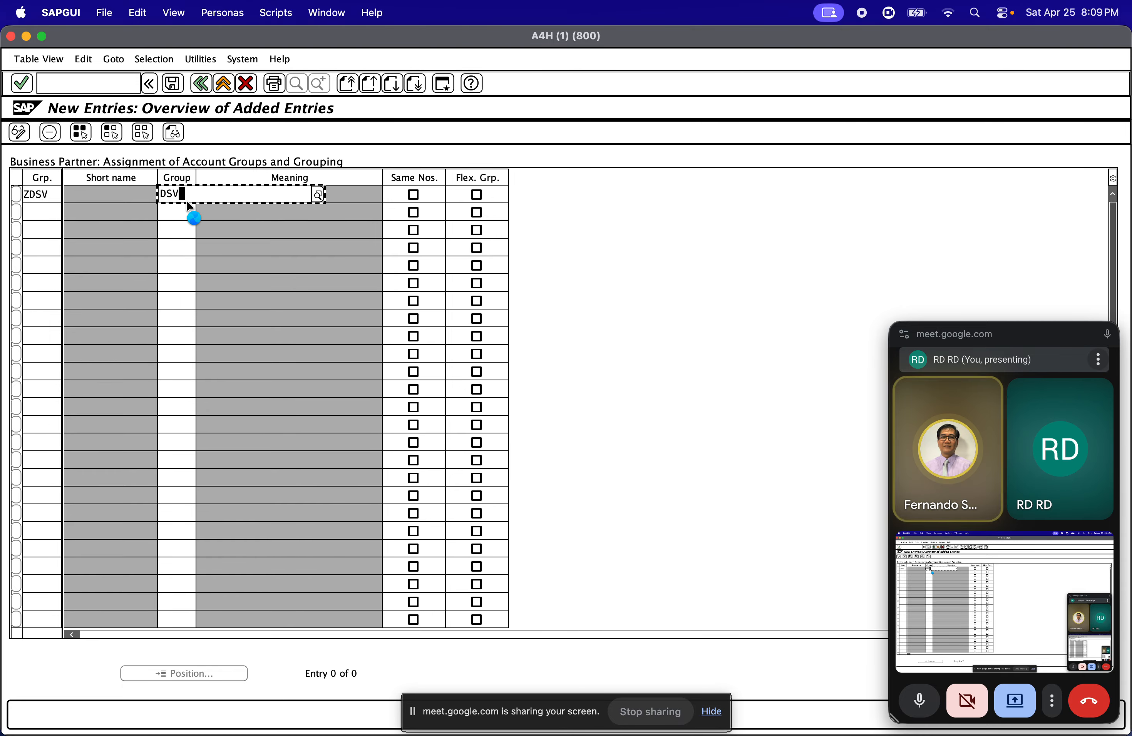
key(BackSpace)
key(BackSpace)
key(BackSpace)
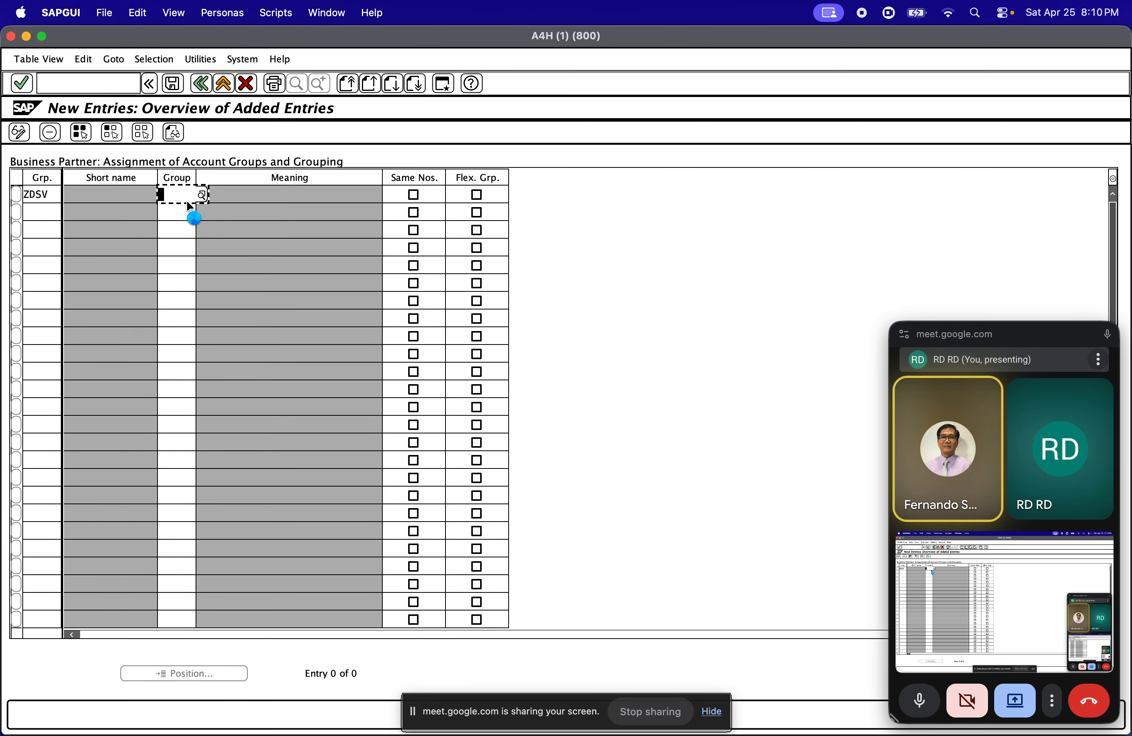
key(ctrl+super+space)
text(Z)
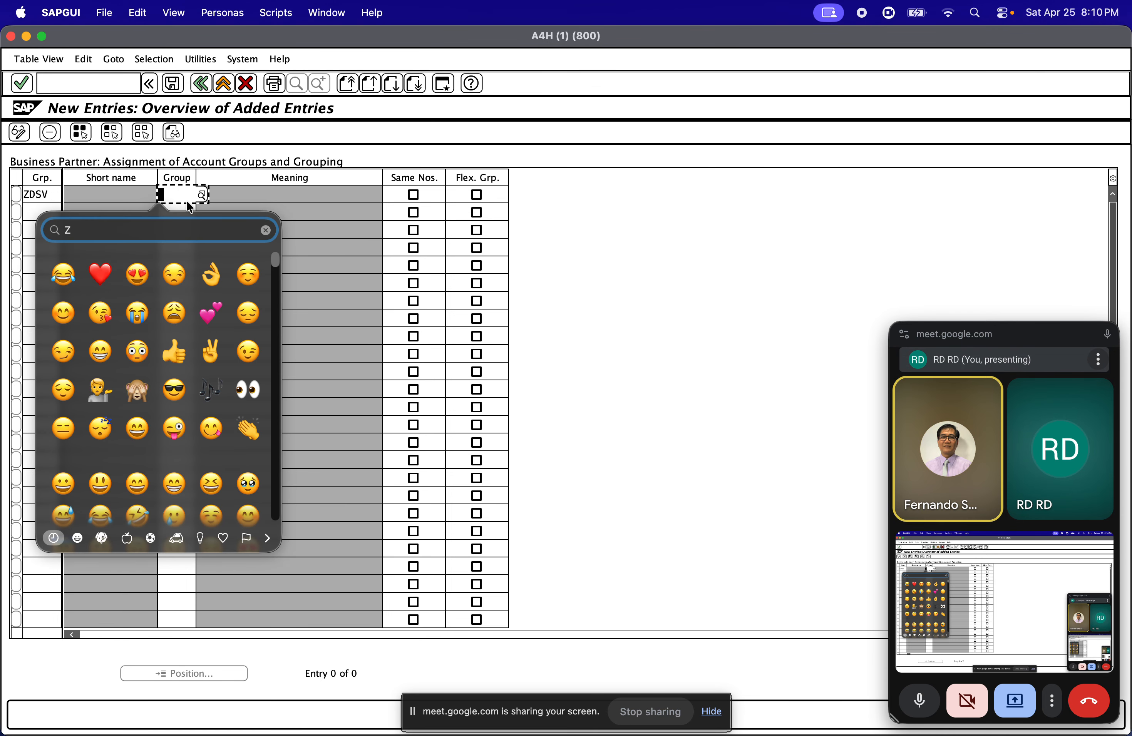
click(256, 187)
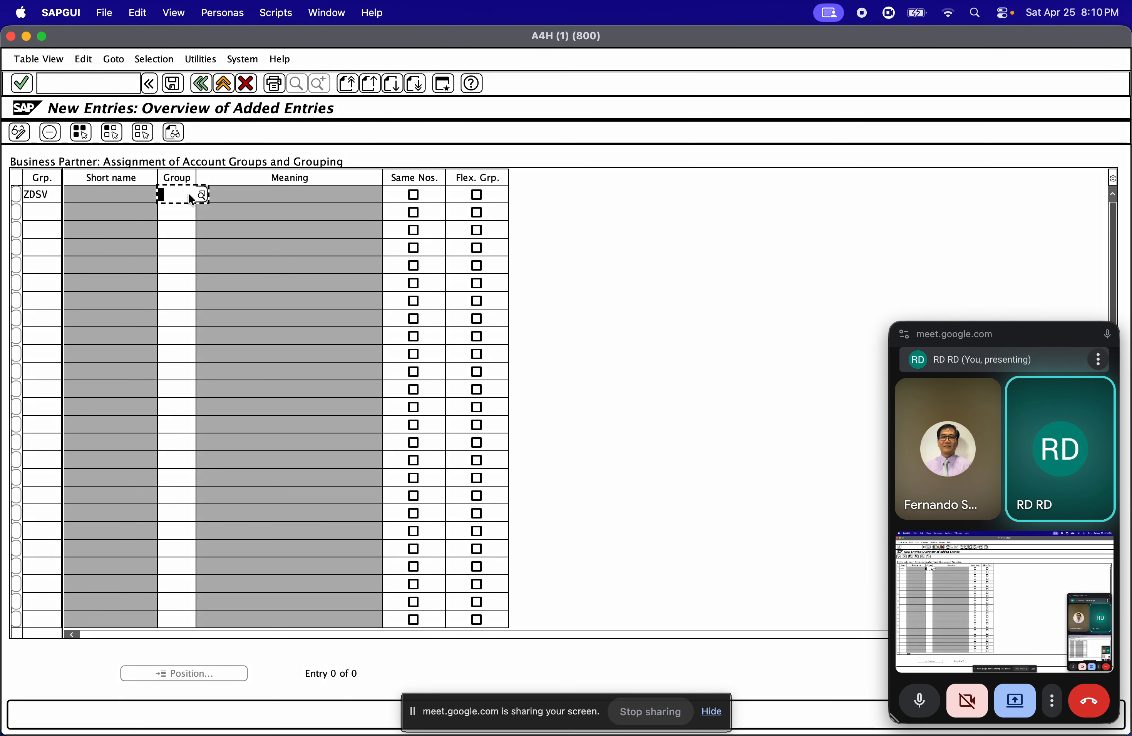
key(Return)
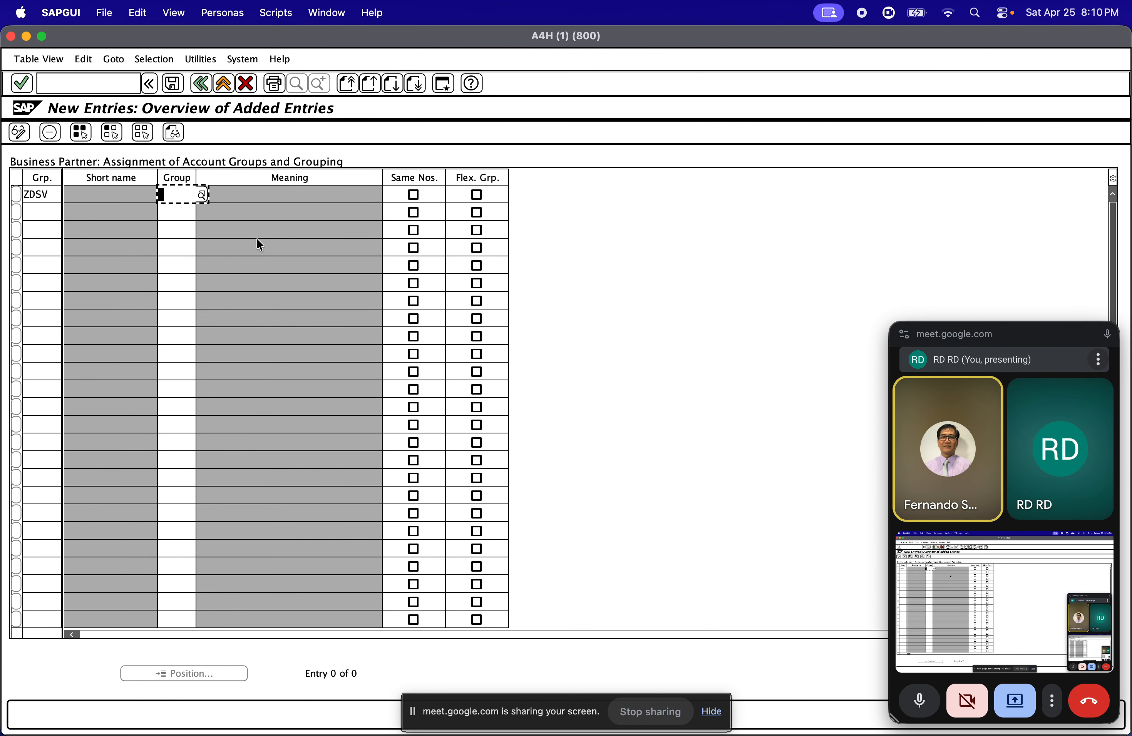
text(Z)
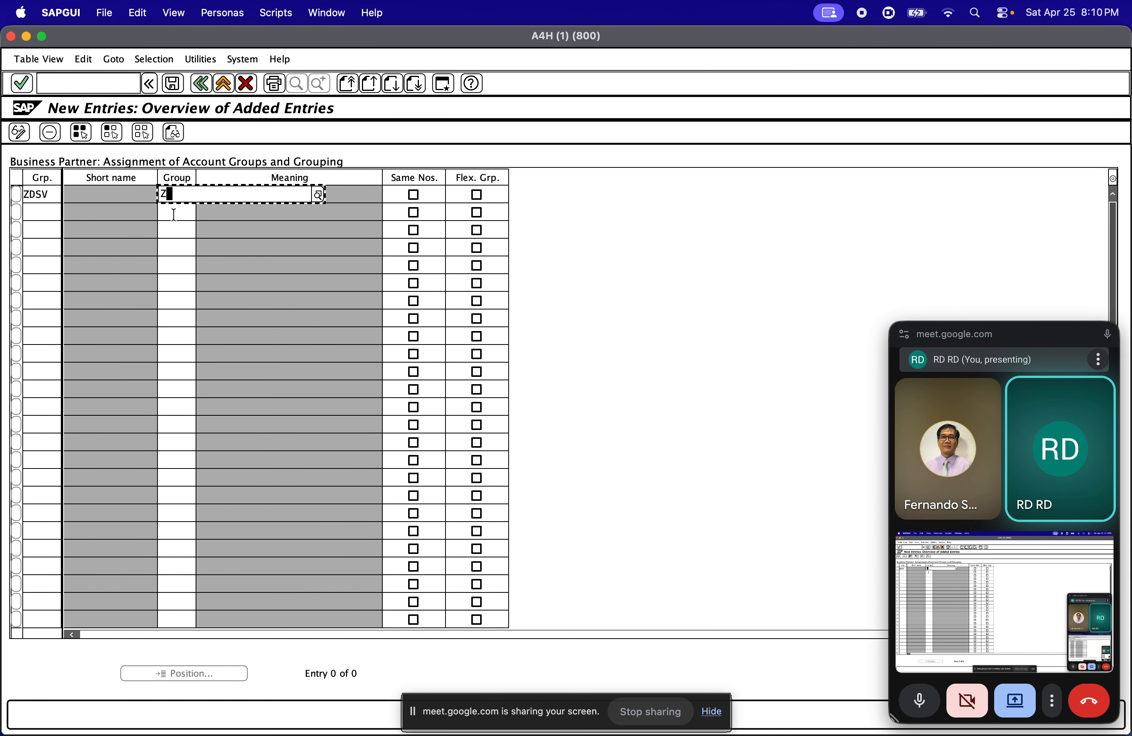
text(DSV)
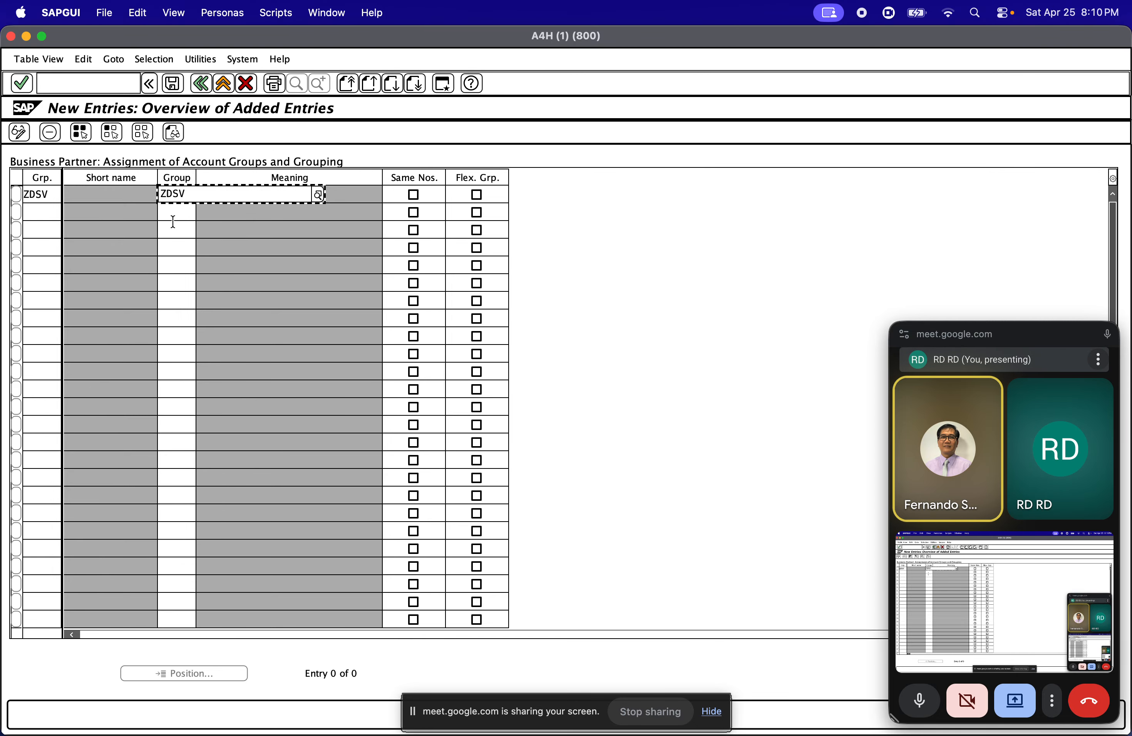
key(BackSpace)
key(BackSpace)
key(BackSpace)
key(BackSpace)
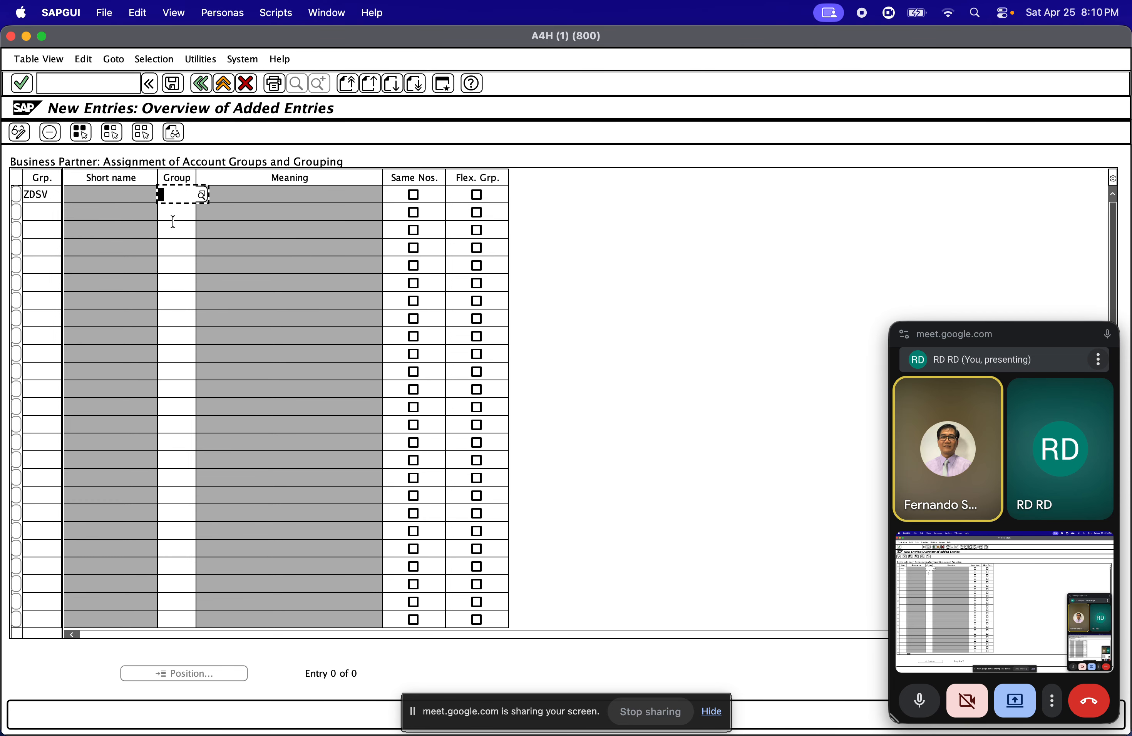
Set the account group of the first new entry to ZDSV and enable Same Nos. for it
text(ZDS)
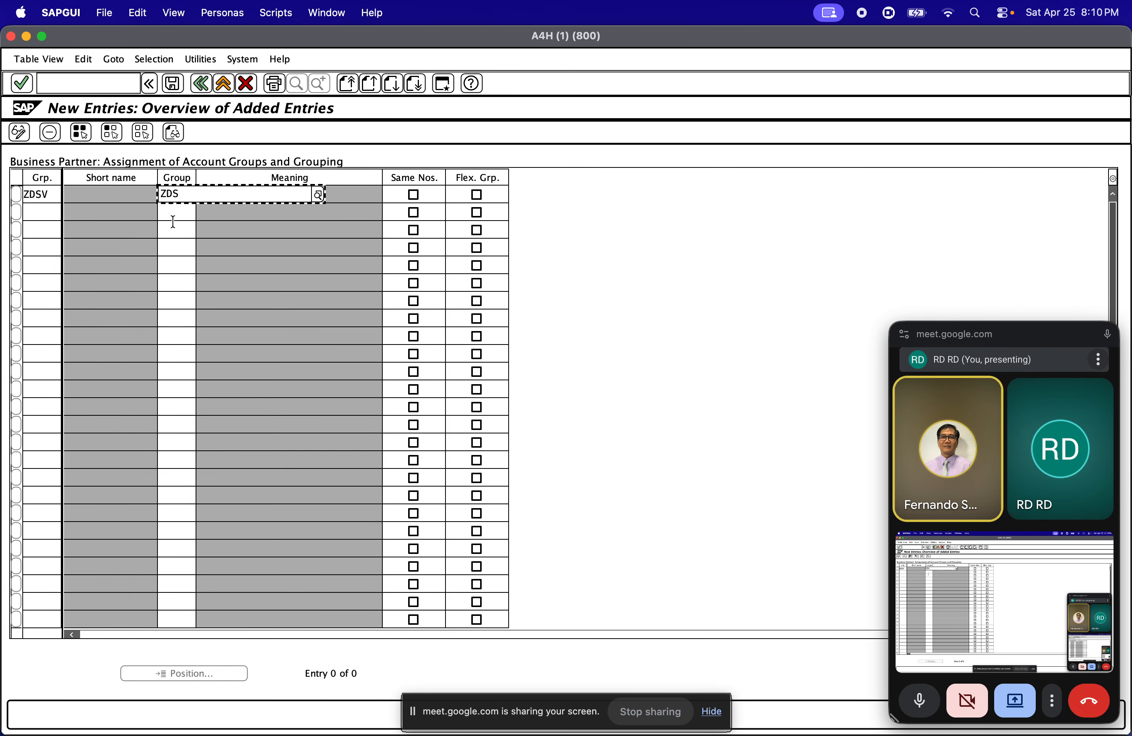
text(V)
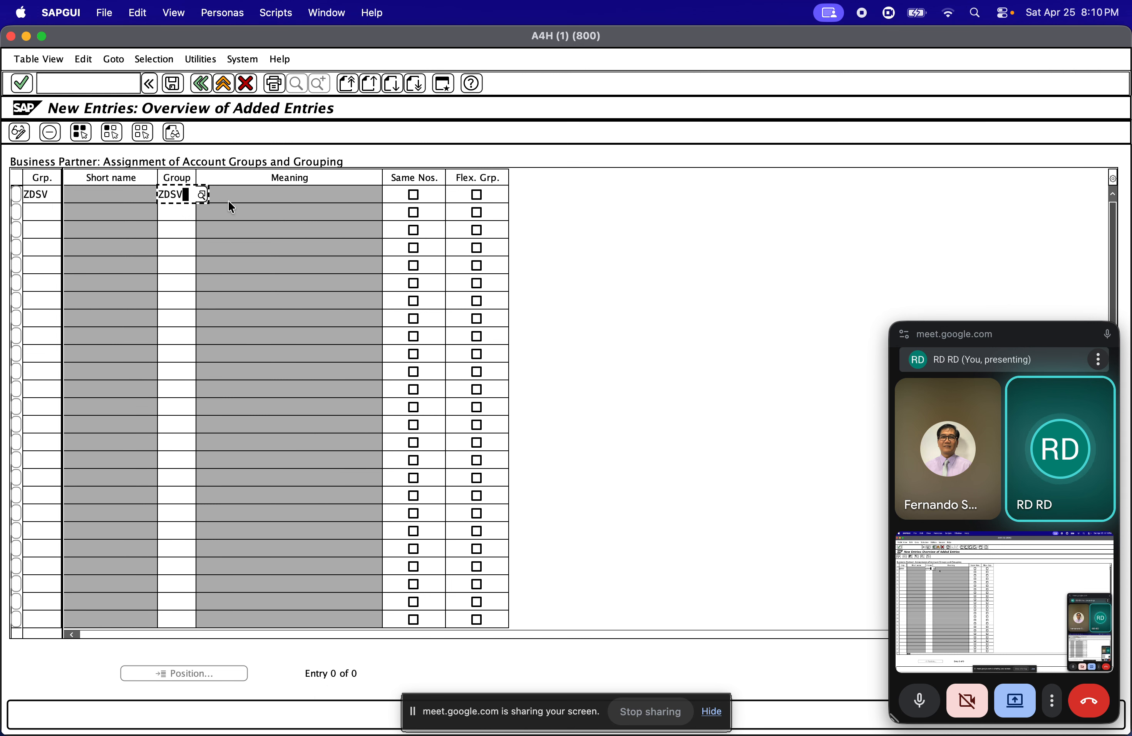
click(212, 196)
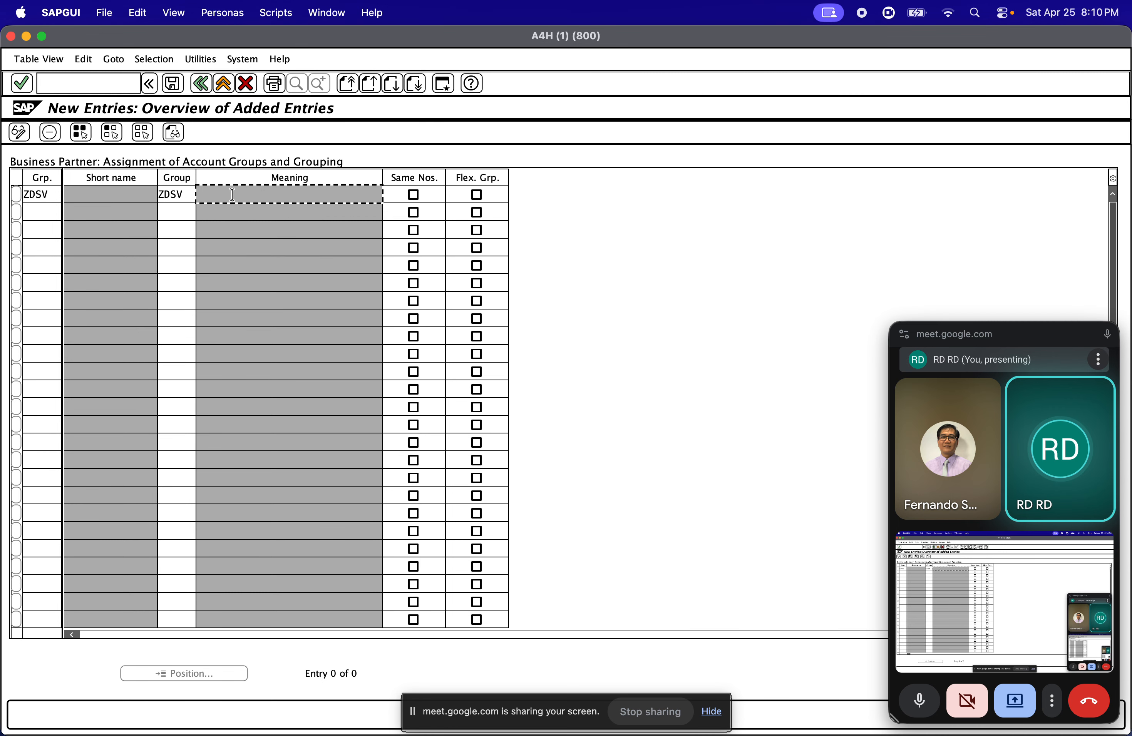
click(411, 196)
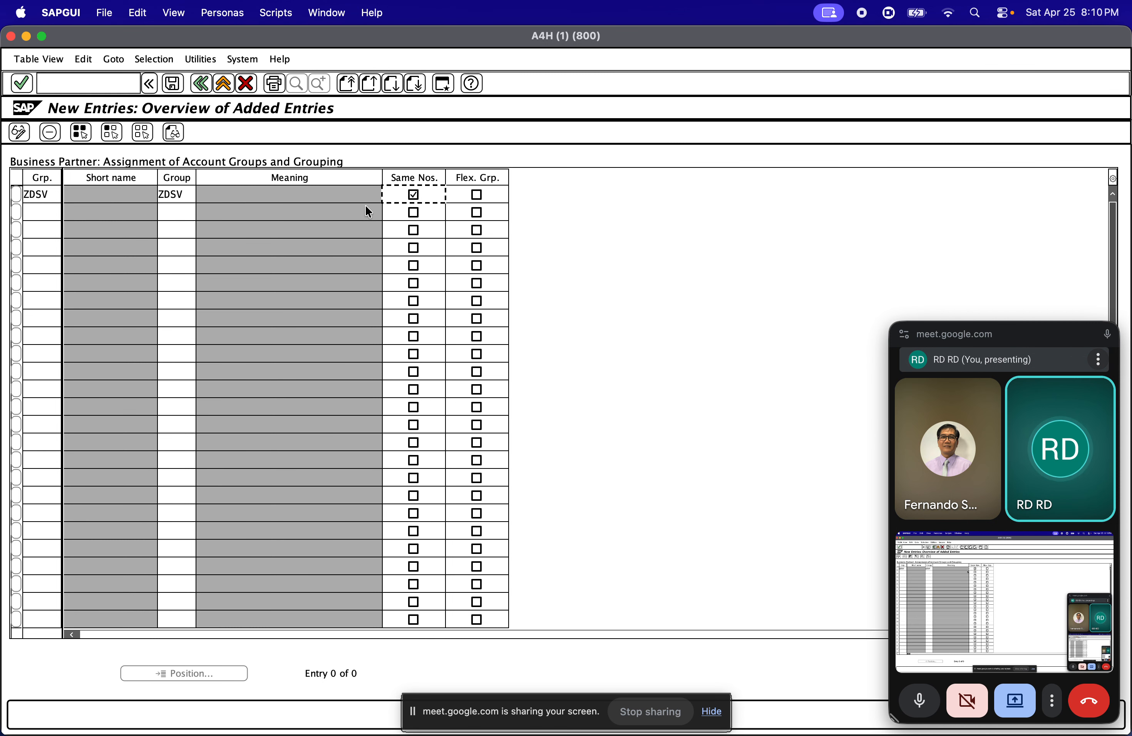
Select ZDSV (Domestic Vendor) from the matching search results as the account group of the first entry
click(340, 199)
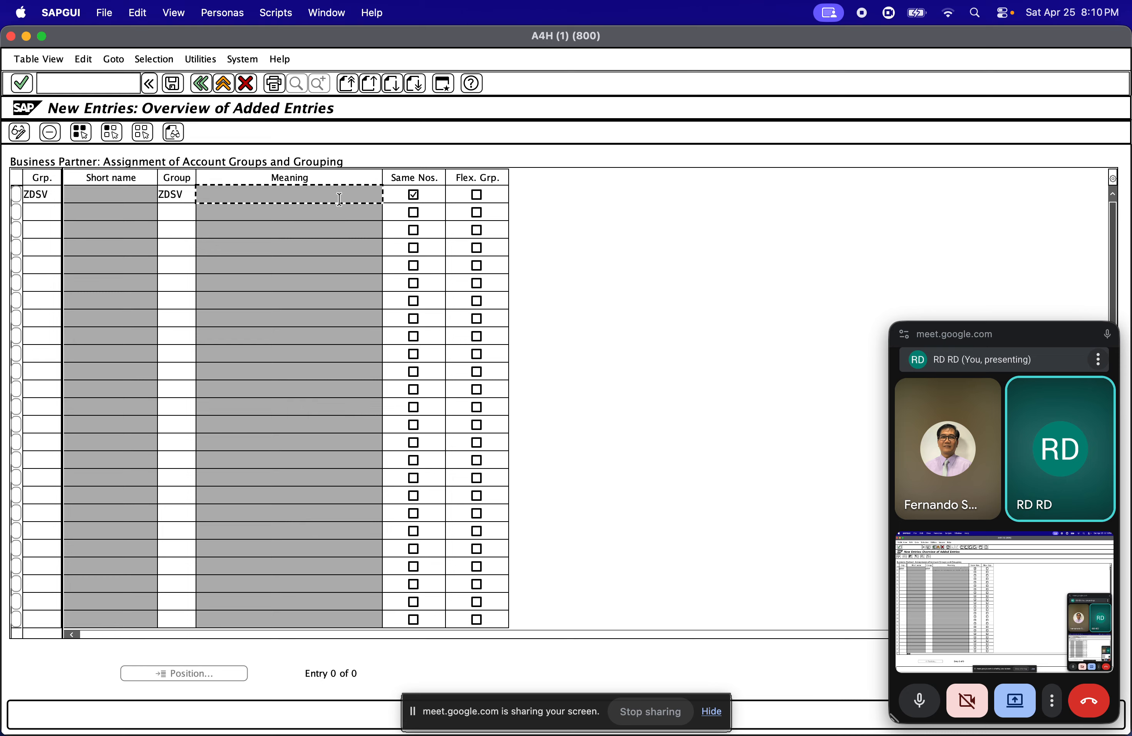
key(shift+Tab)
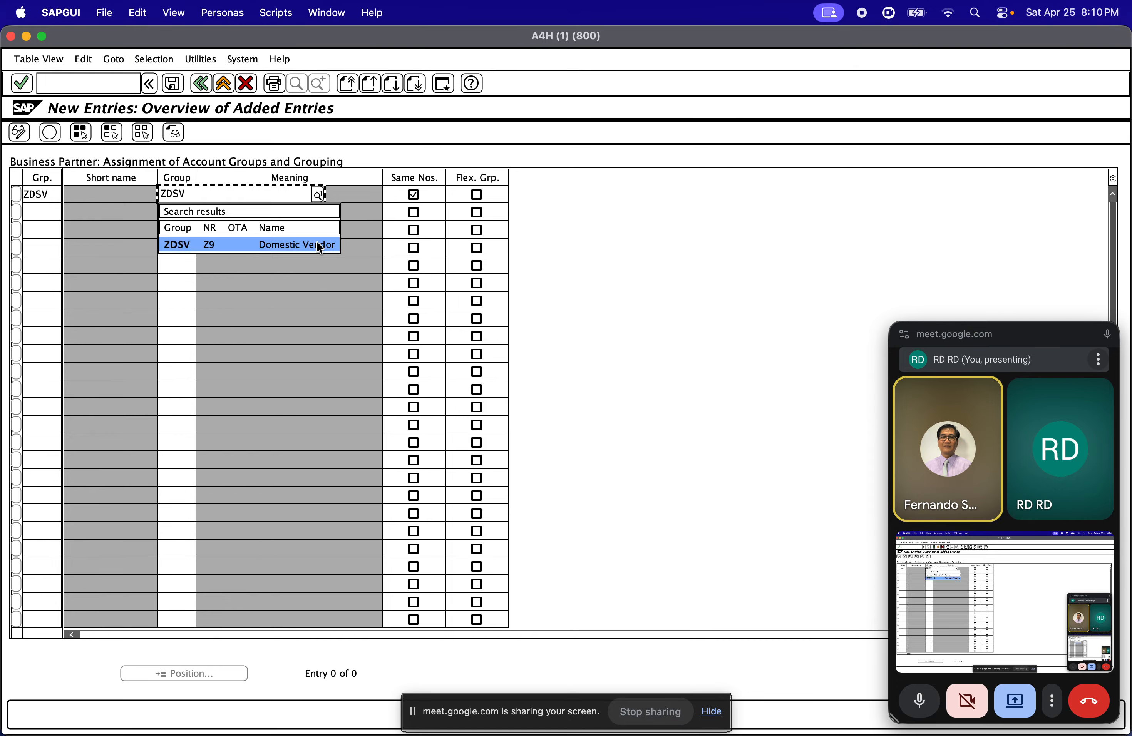
click(334, 244)
click(316, 194)
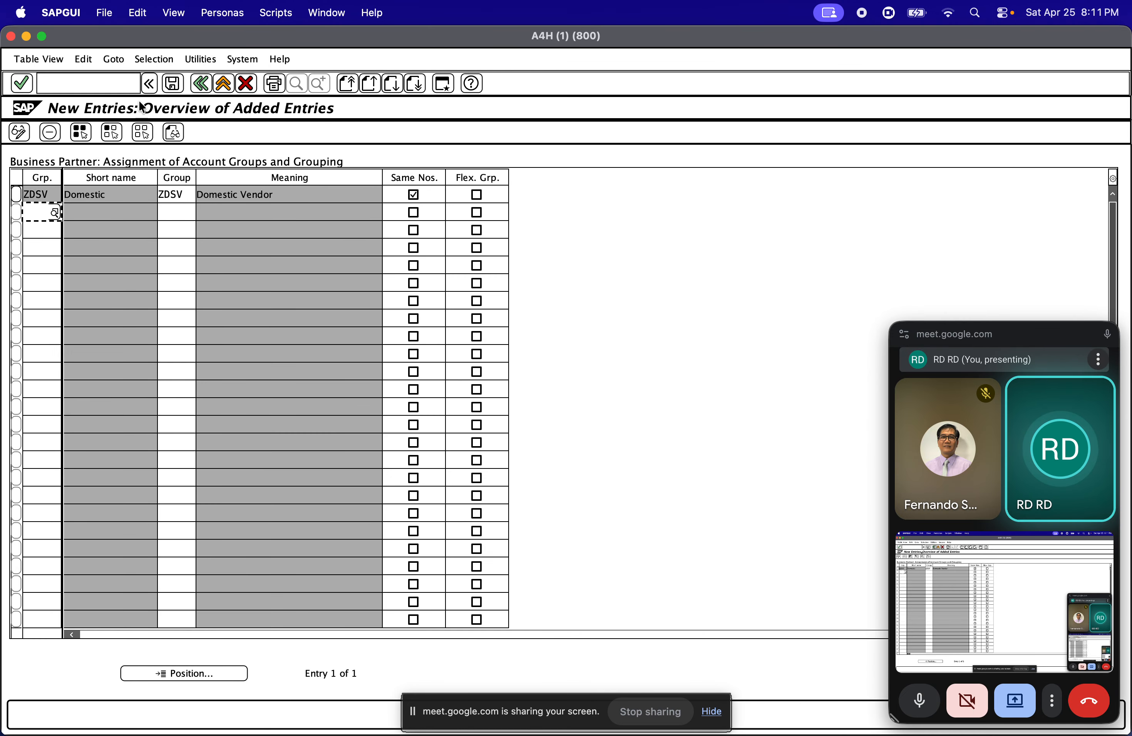
Save the new account group and grouping assignment under customizing request A4HK904131
click(173, 84)
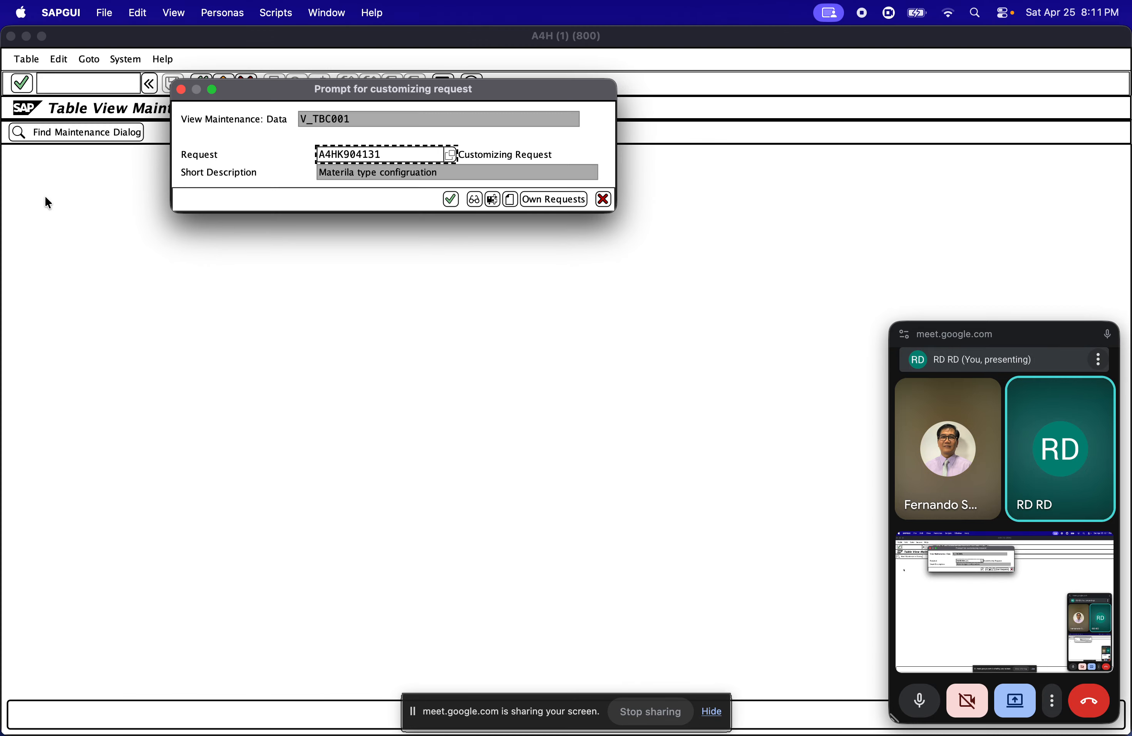
click(450, 199)
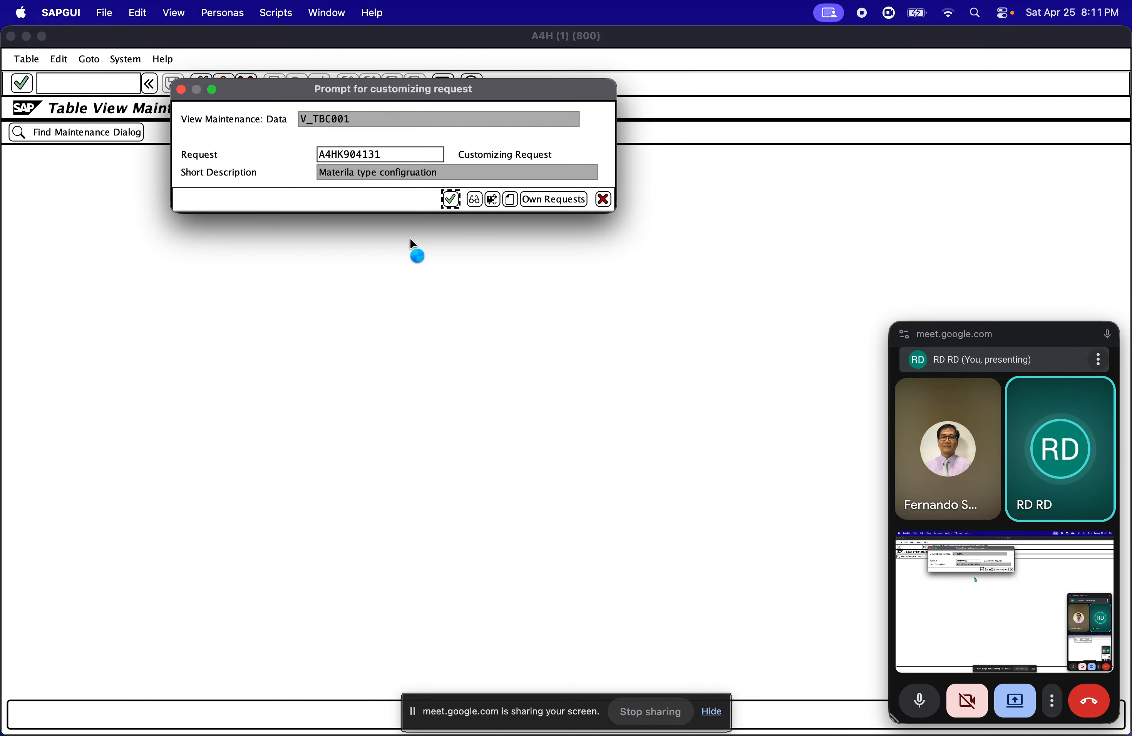
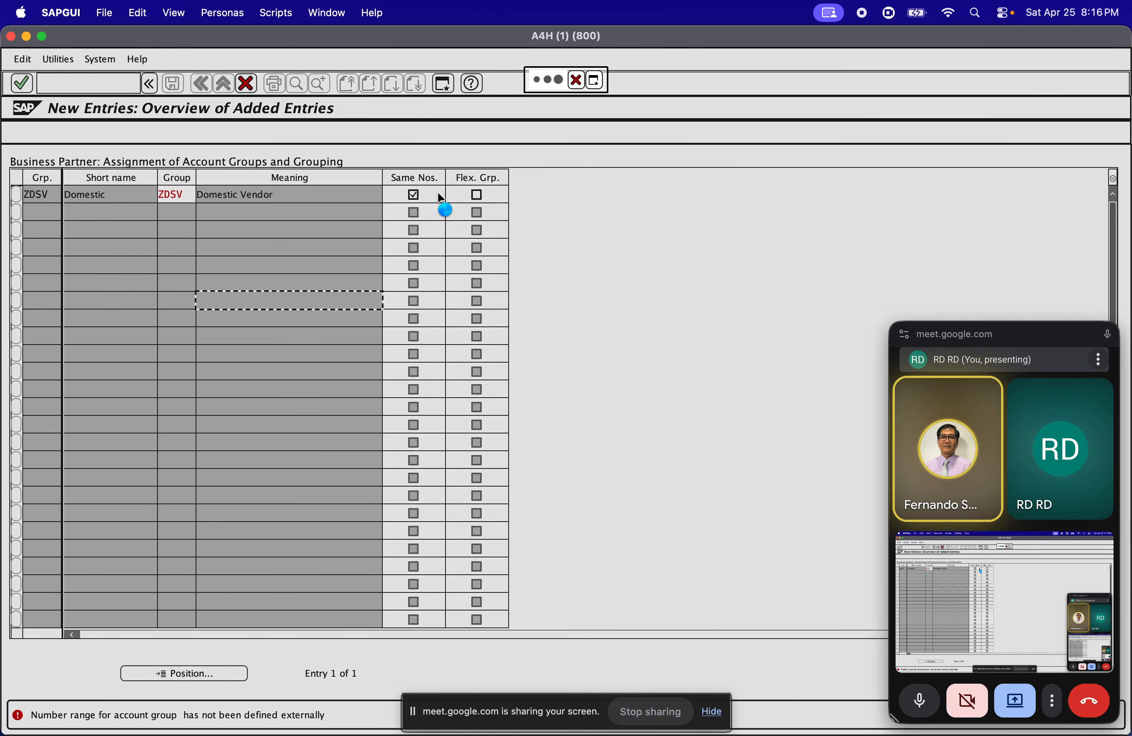
Try to cancel the pending request in the unresponsive new entries window for account groups and groupings
click(576, 86)
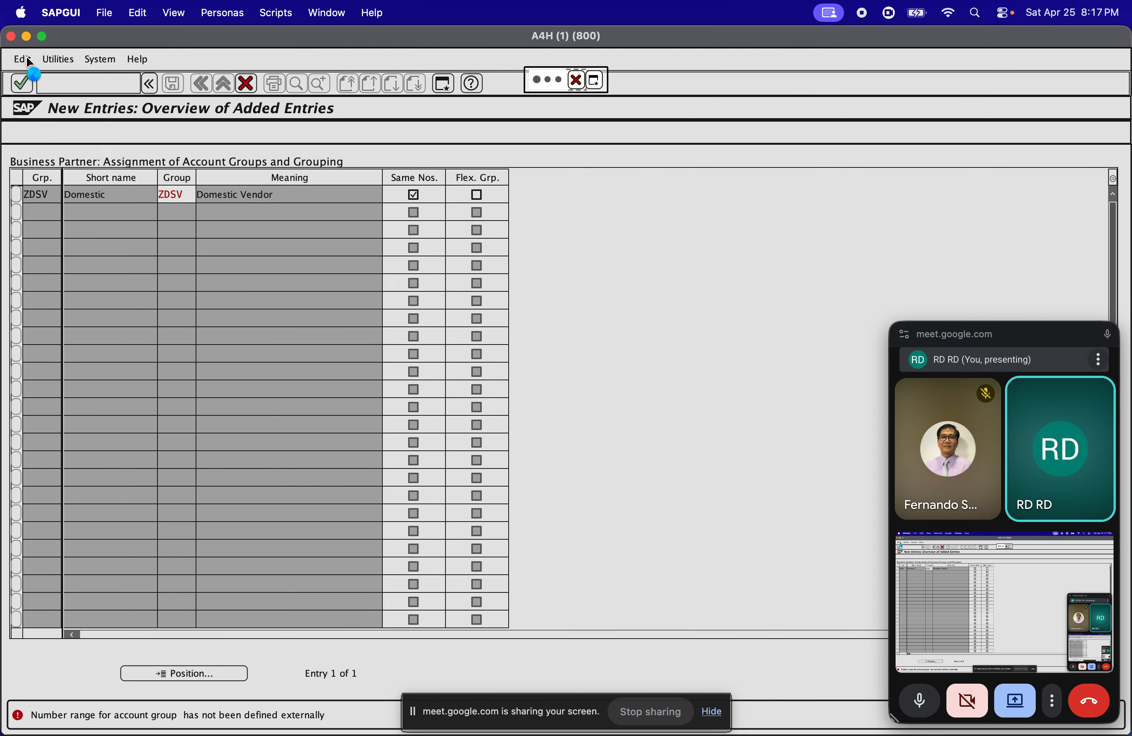
click(58, 14)
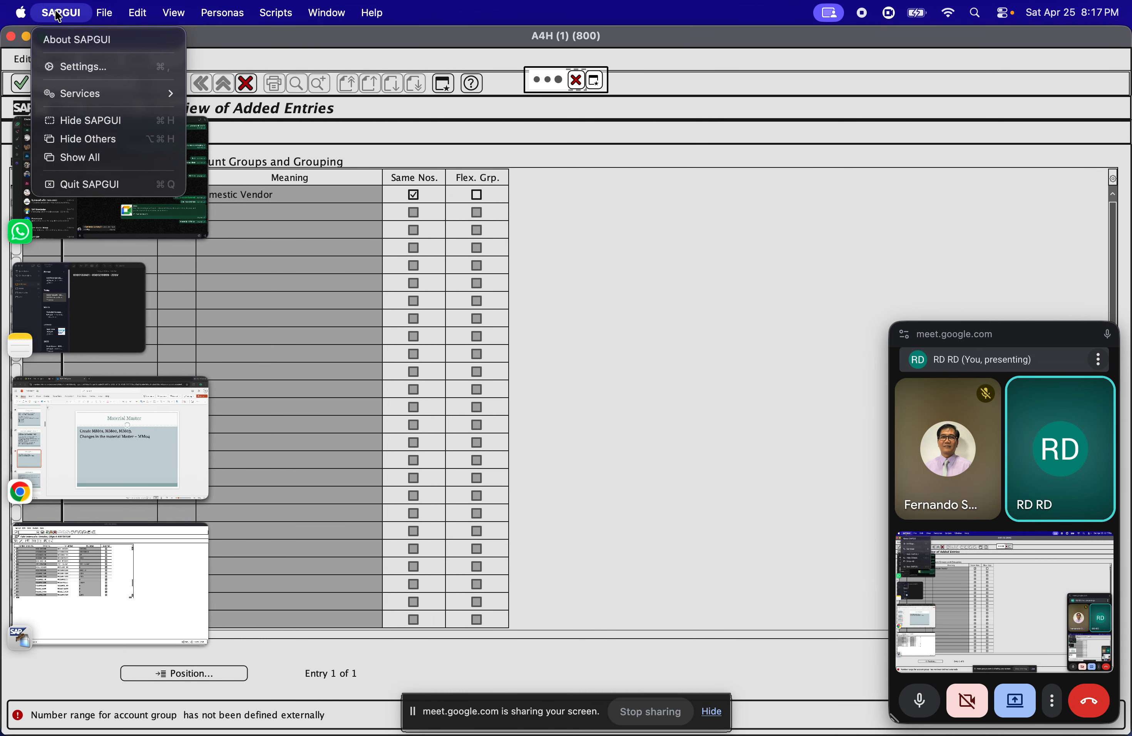
click(57, 14)
click(57, 14)
click(98, 13)
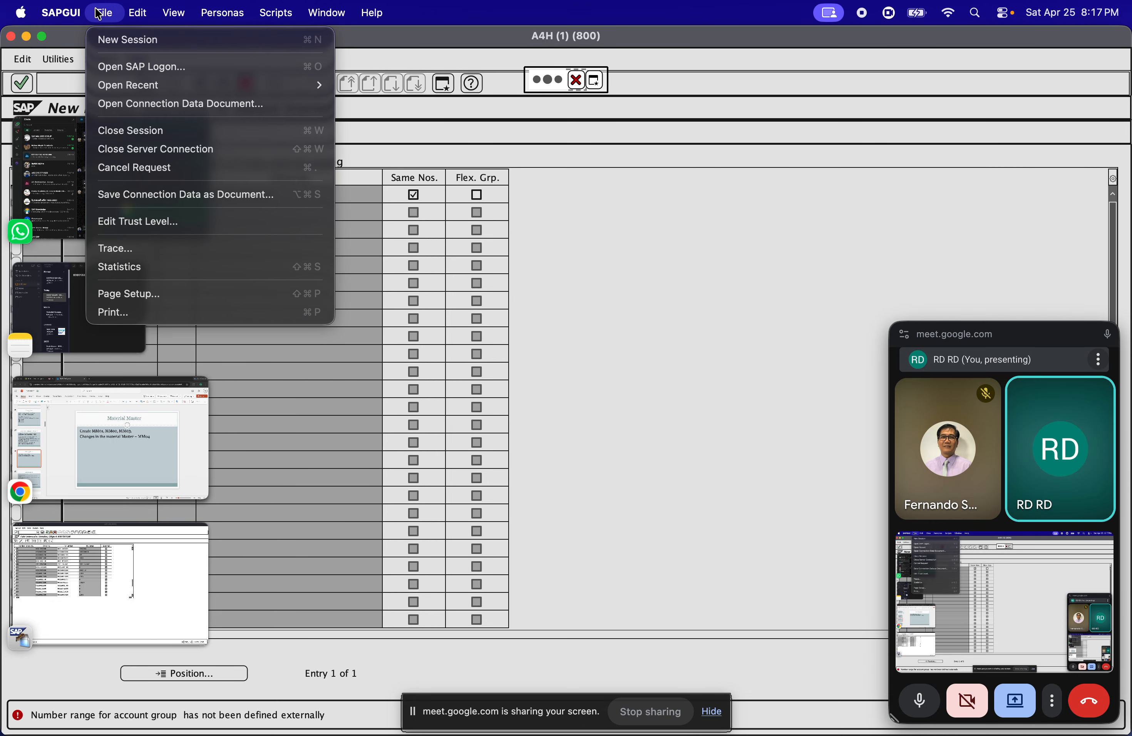
click(133, 70)
click(333, 291)
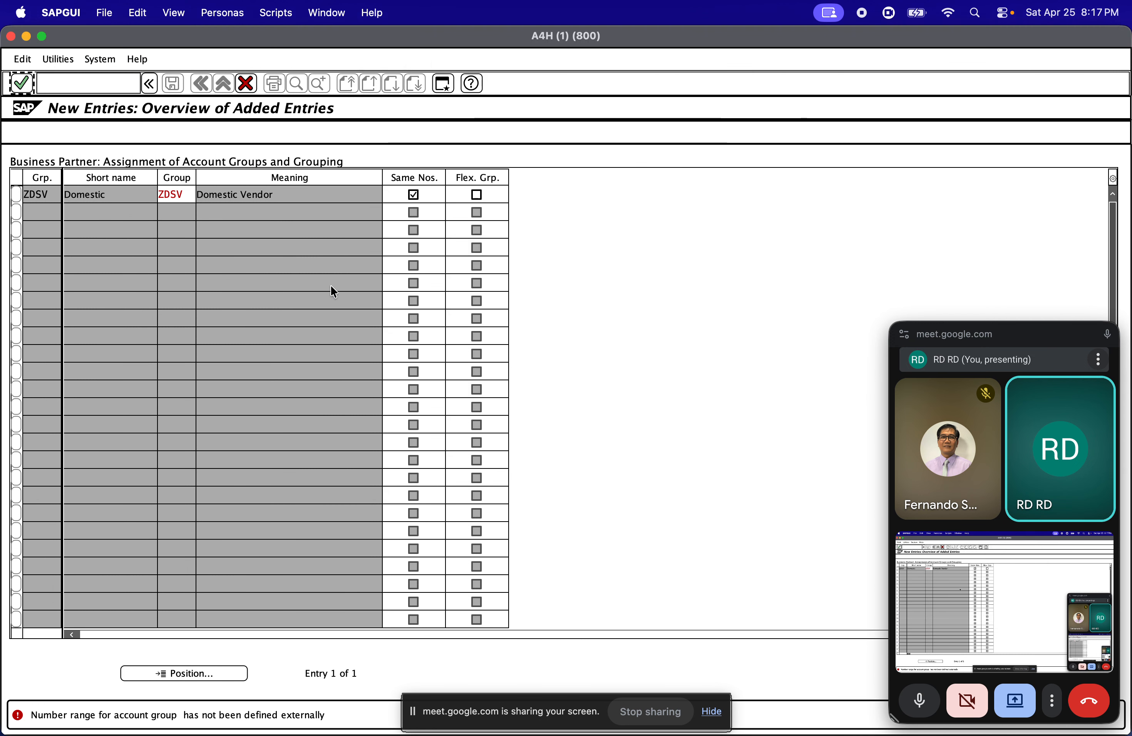
click(104, 13)
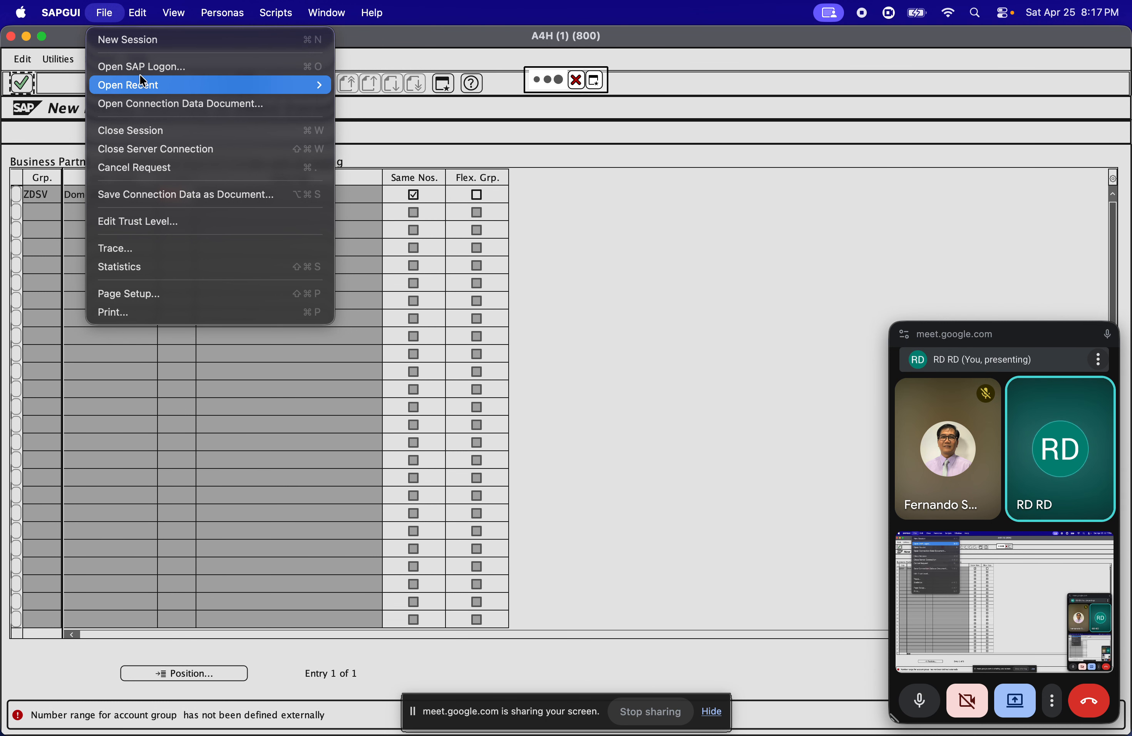
mouse_move(146, 86)
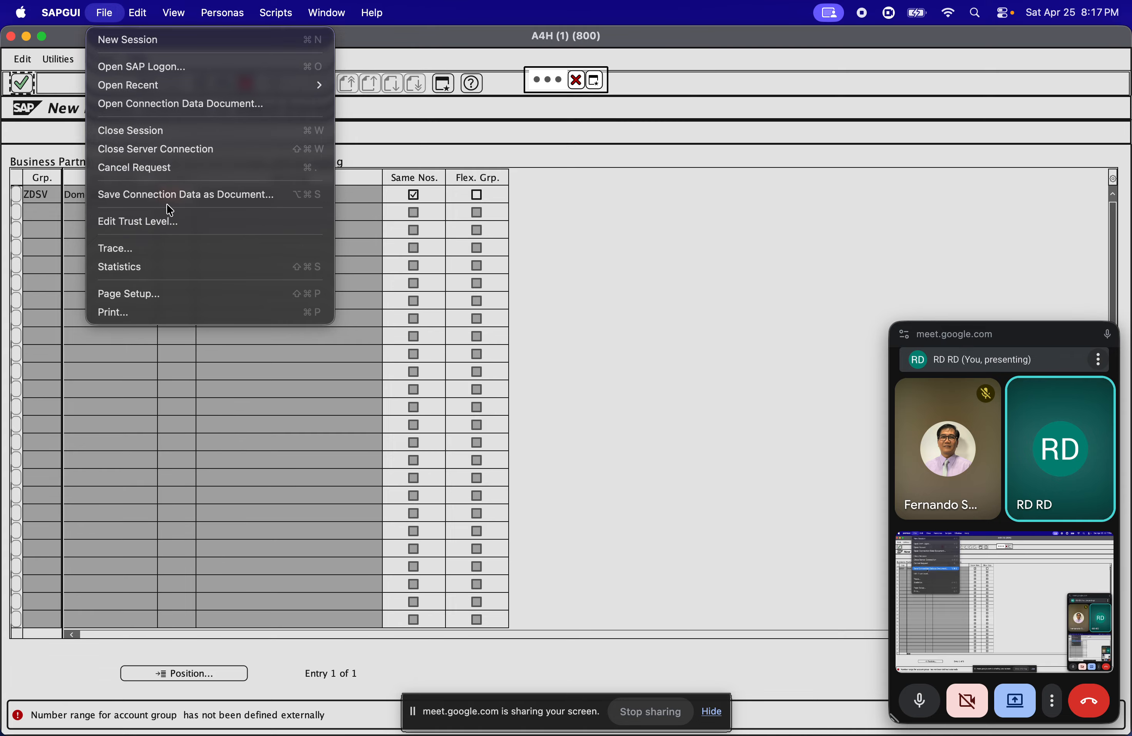
mouse_move(143, 18)
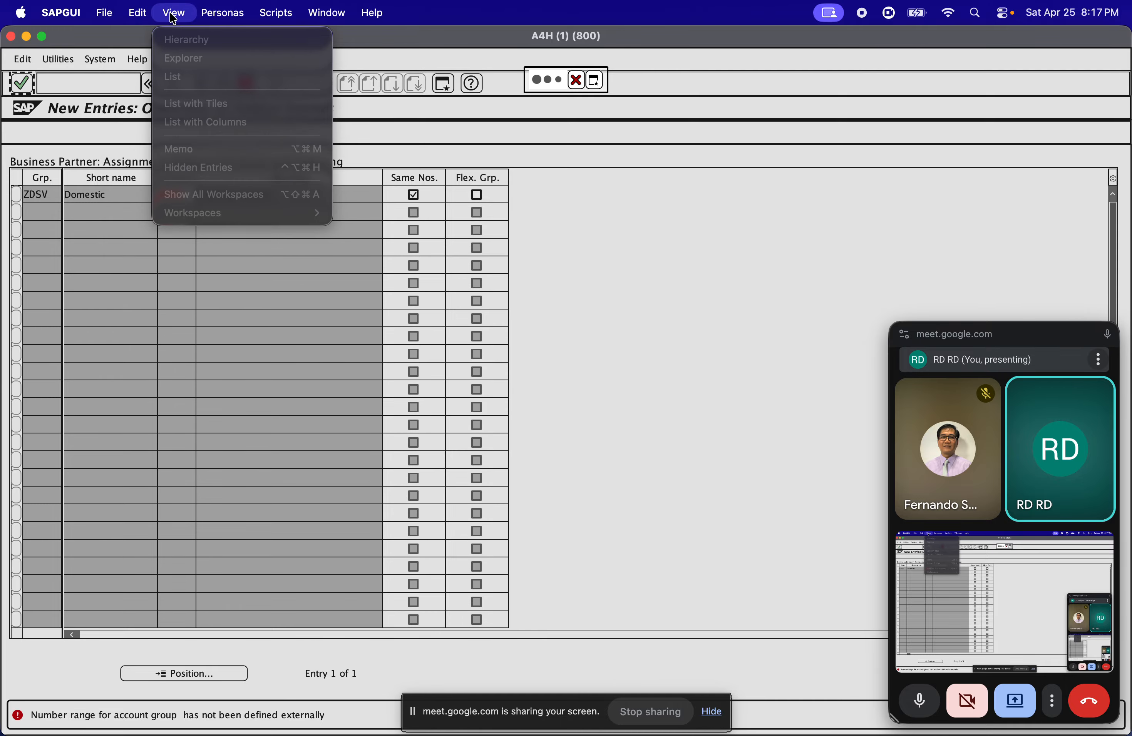
mouse_move(207, 23)
click(138, 255)
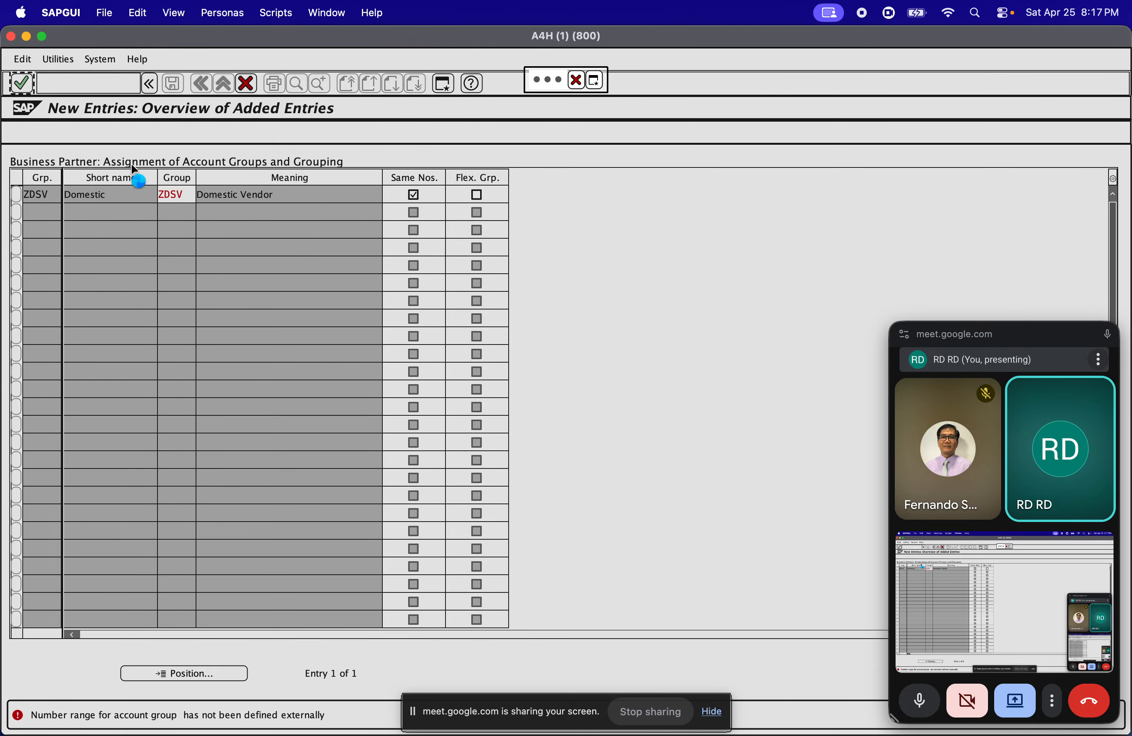
click(101, 15)
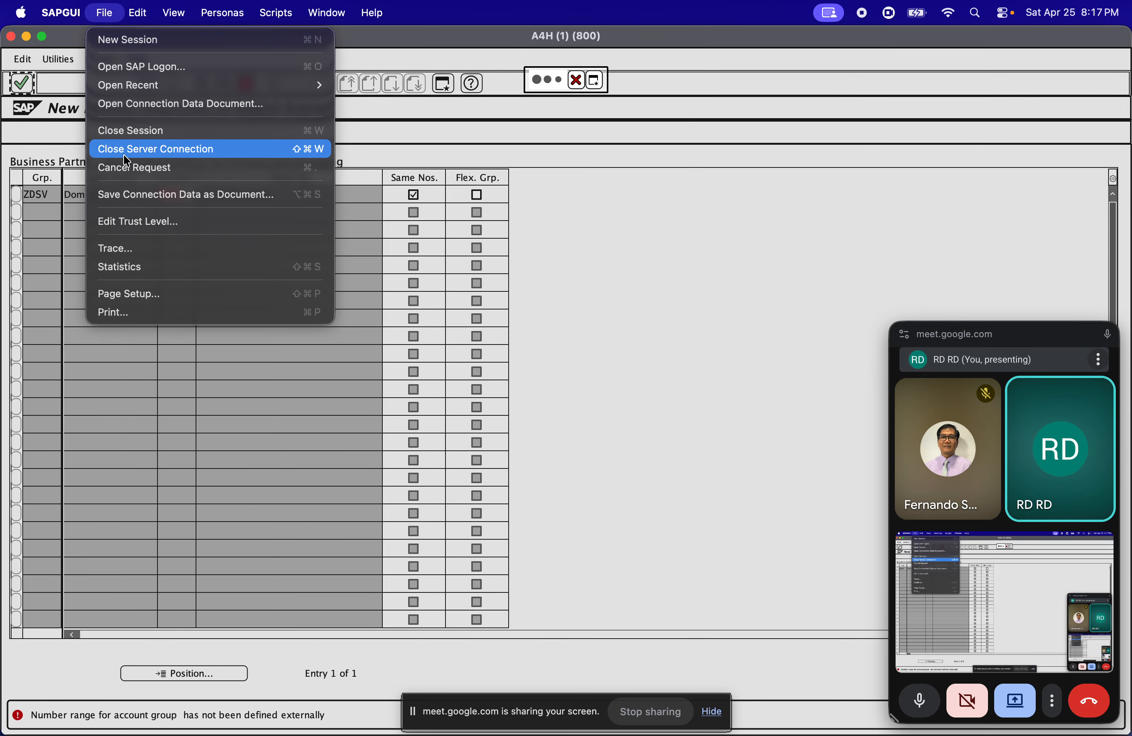
click(148, 168)
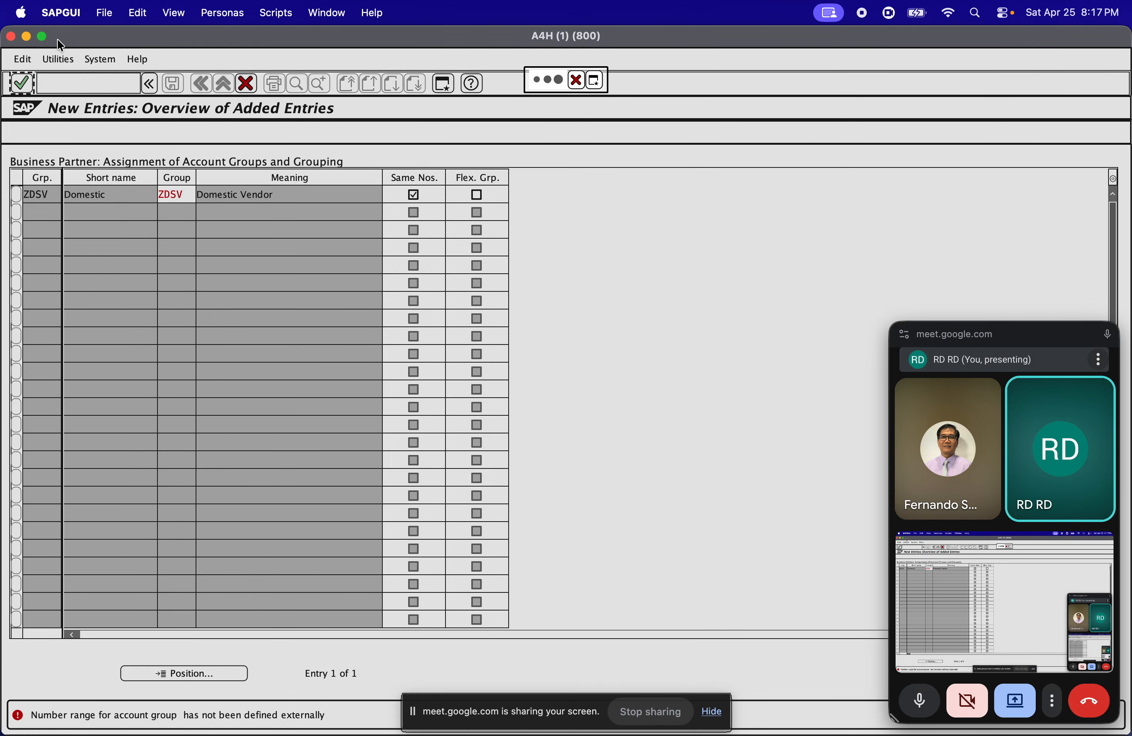
Minimize the unresponsive session, switch to the session with the vendor number intervals and return it to SAP Easy Access
click(27, 37)
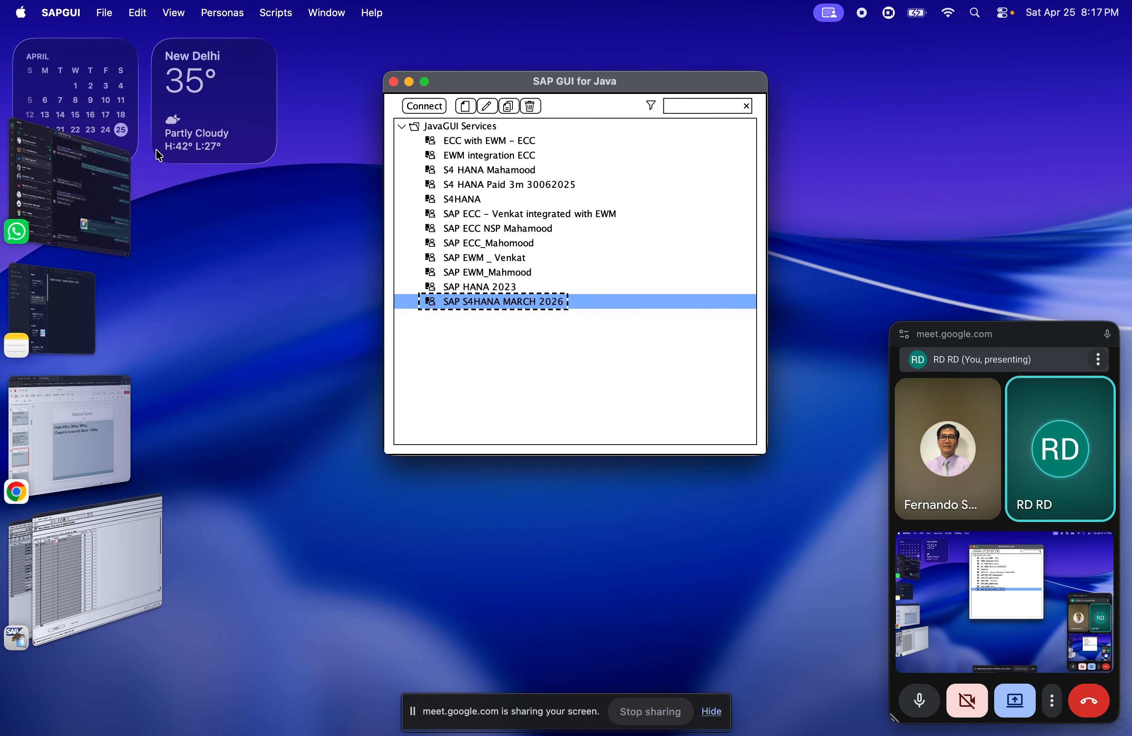
click(54, 564)
mouse_move(1, 563)
click(40, 575)
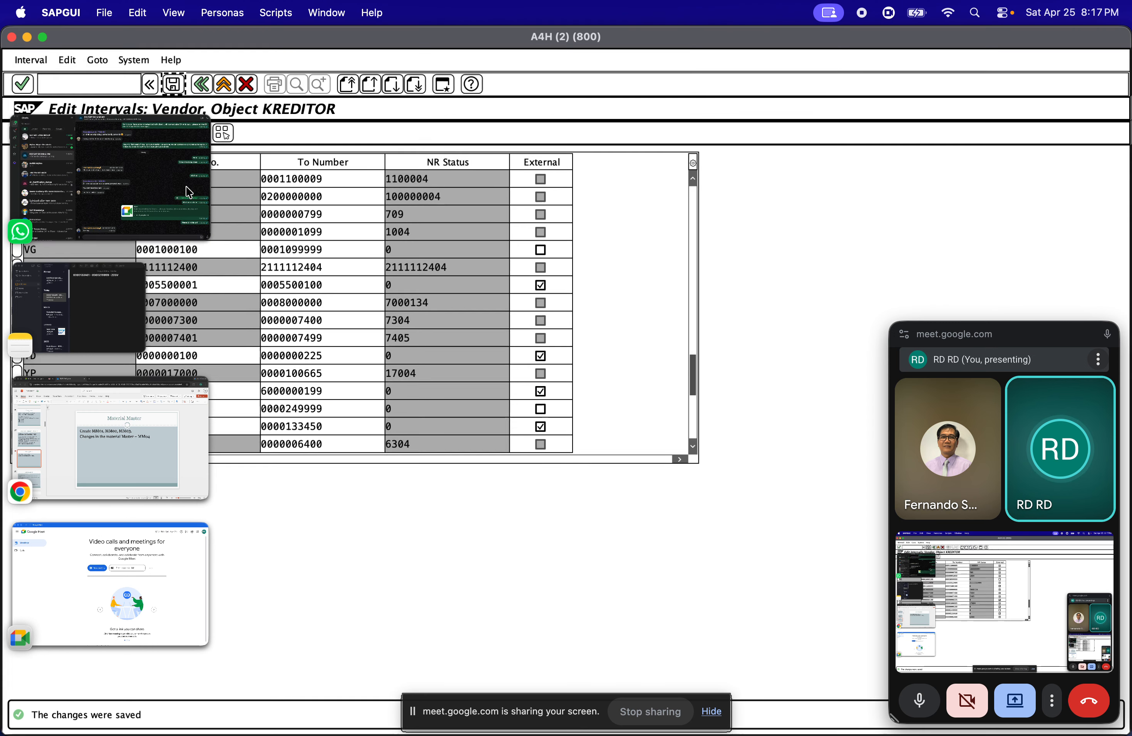
click(243, 87)
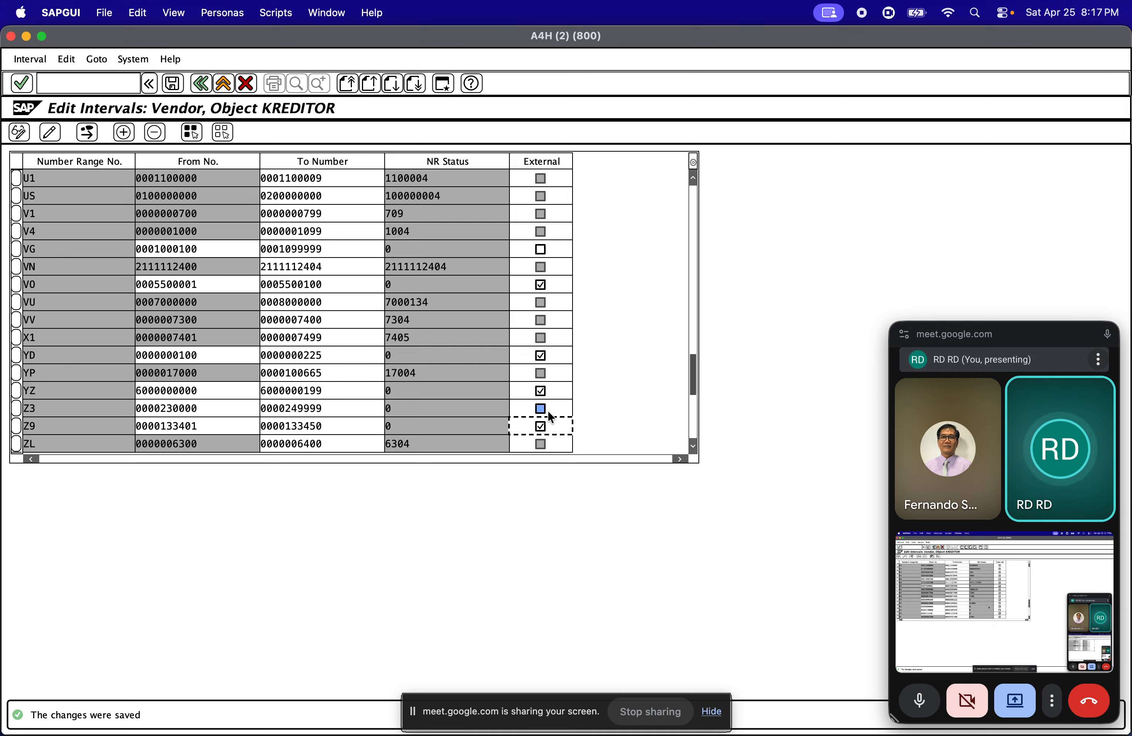
click(224, 83)
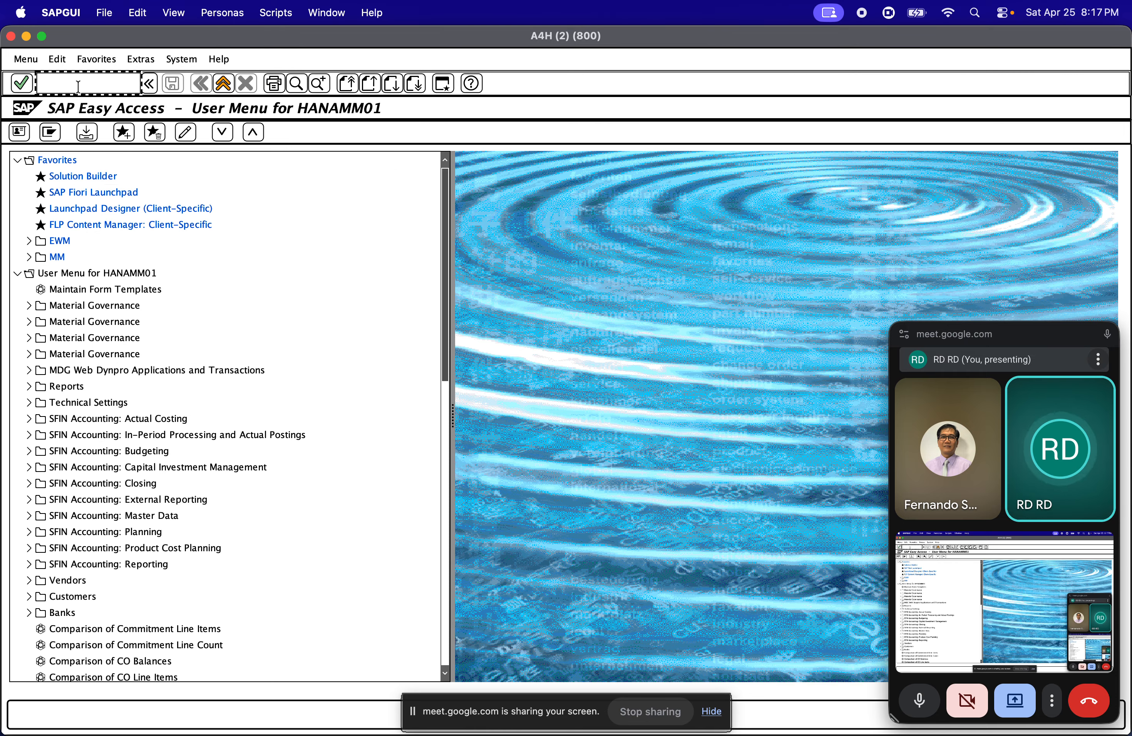
Run transaction spro and display the SAP Customizing Implementation Guide
text(spro)
key(Return)
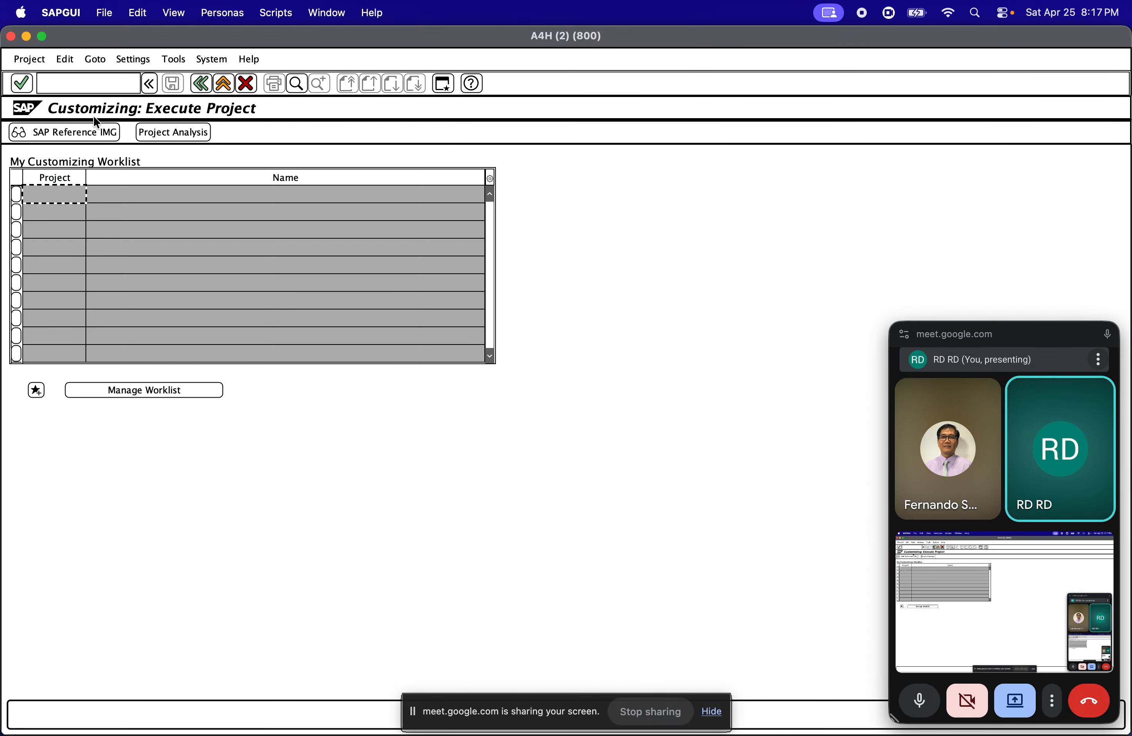
click(91, 130)
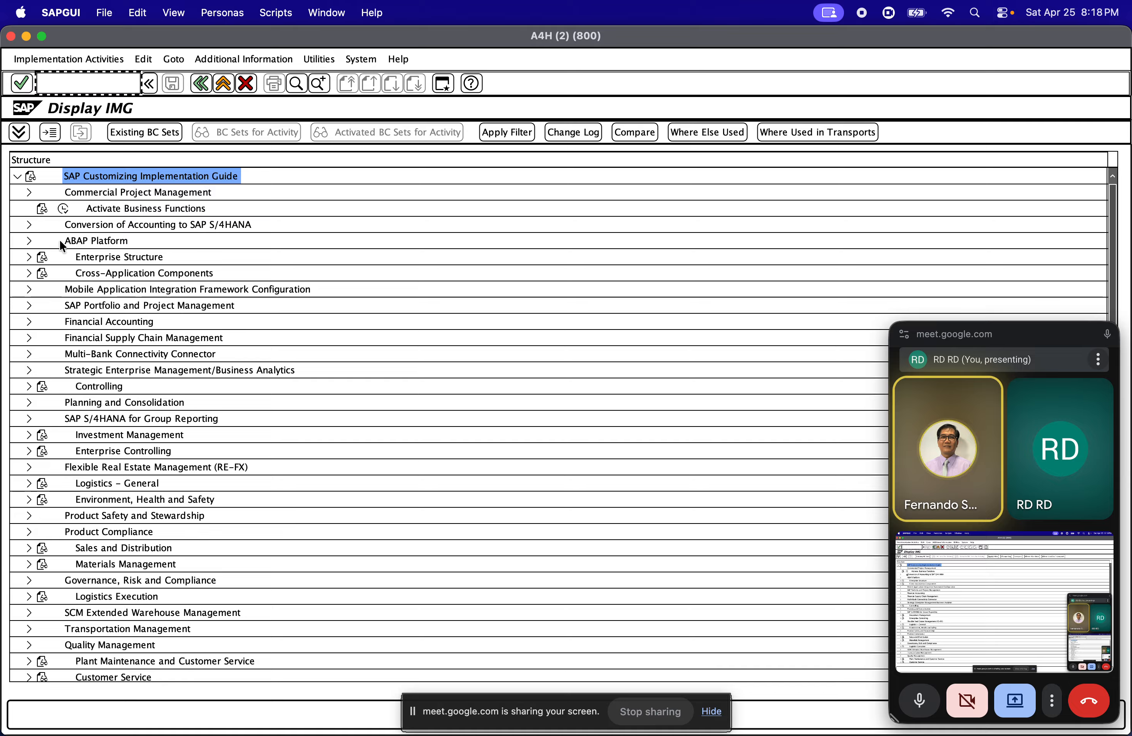
Expand Cross-Application Components, Master Data Synchronization and Customer/Vendor Integration in the implementation guide
click(86, 274)
click(28, 273)
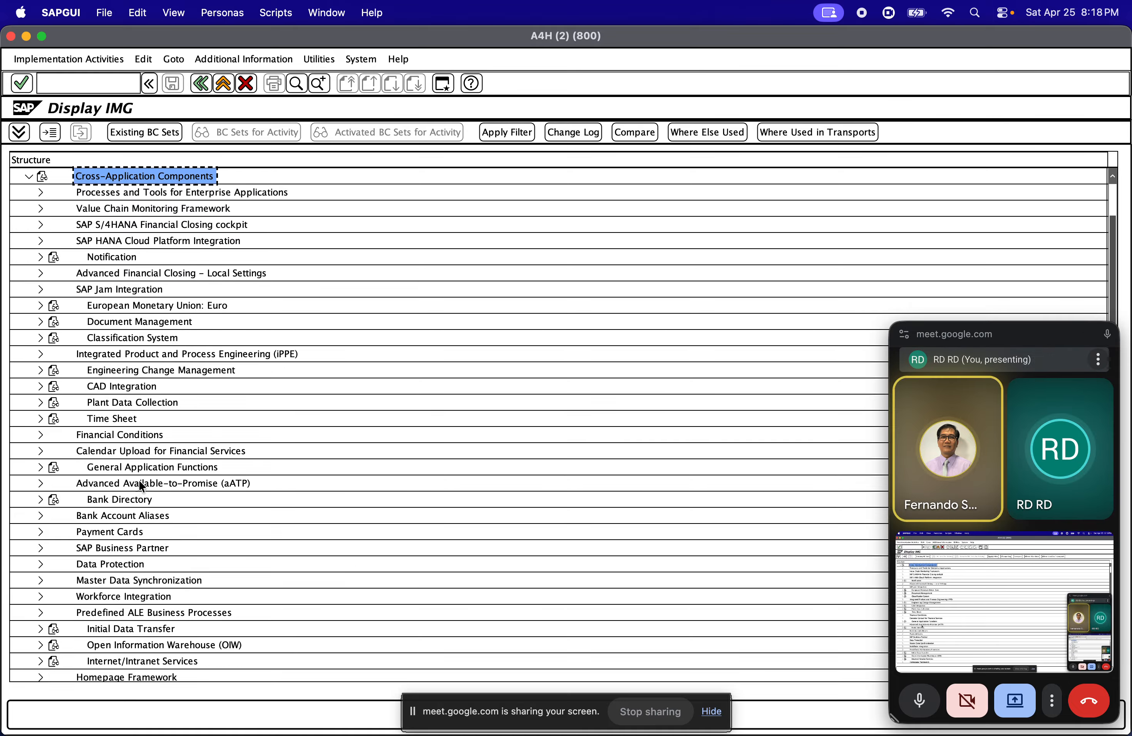
click(36, 580)
scroll(129, 579, down, 5)
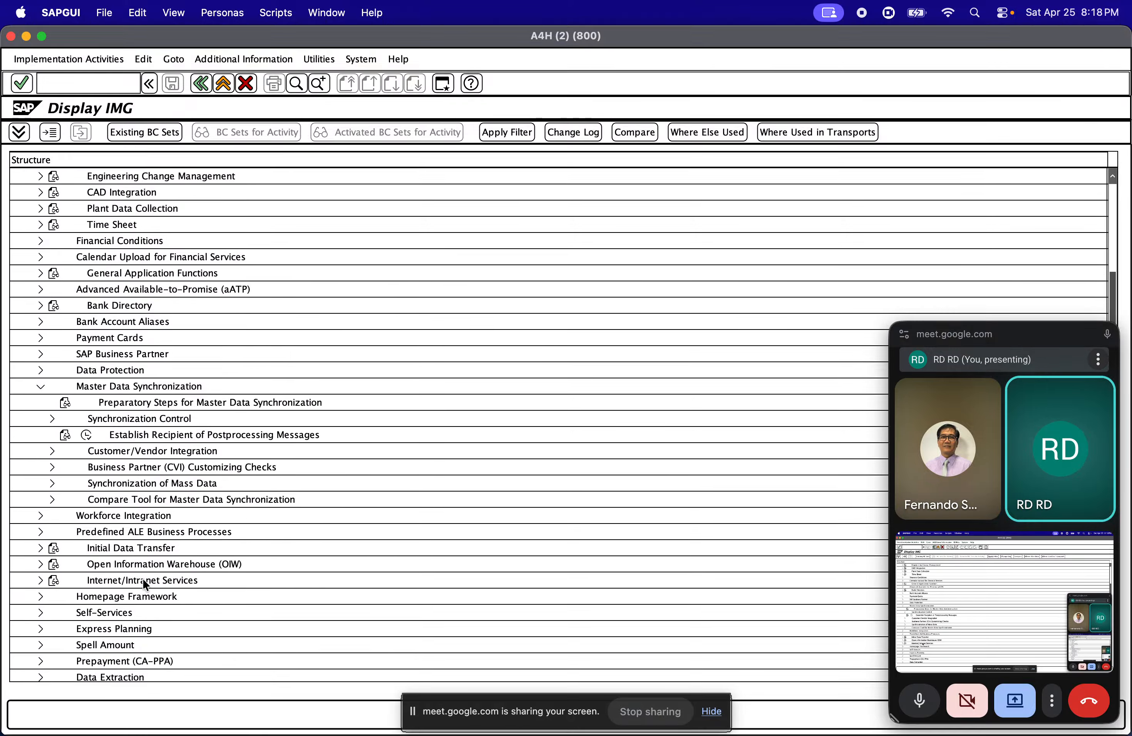
click(182, 463)
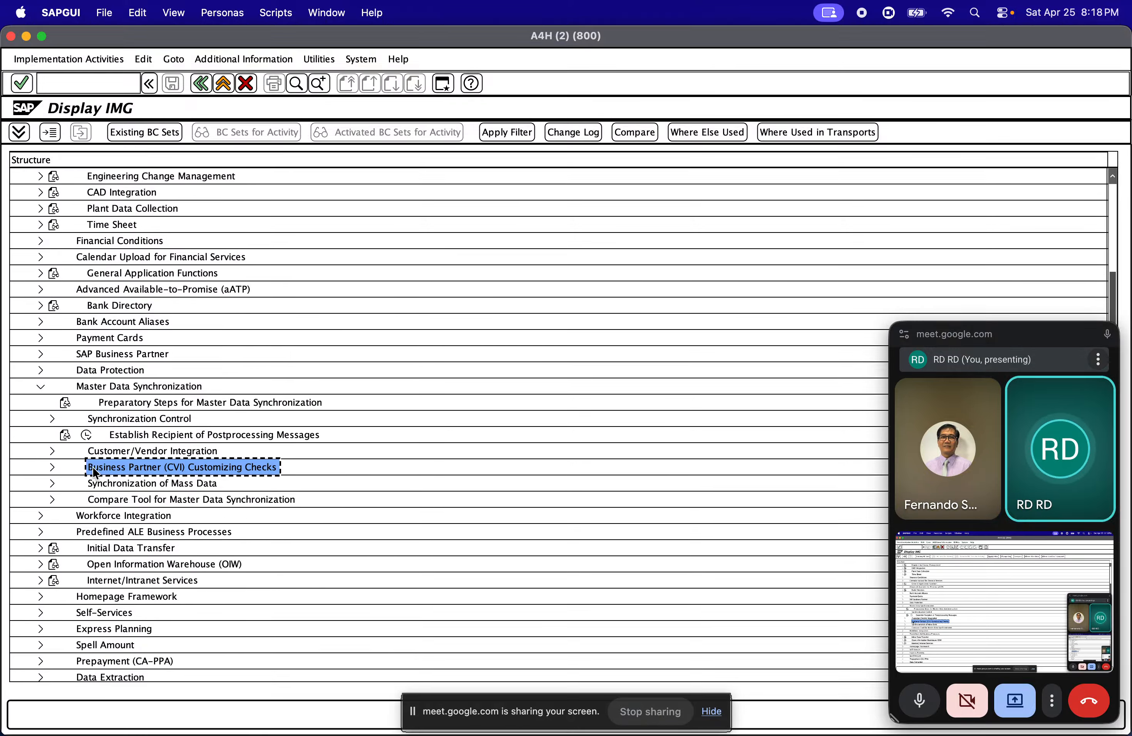
click(181, 452)
click(52, 451)
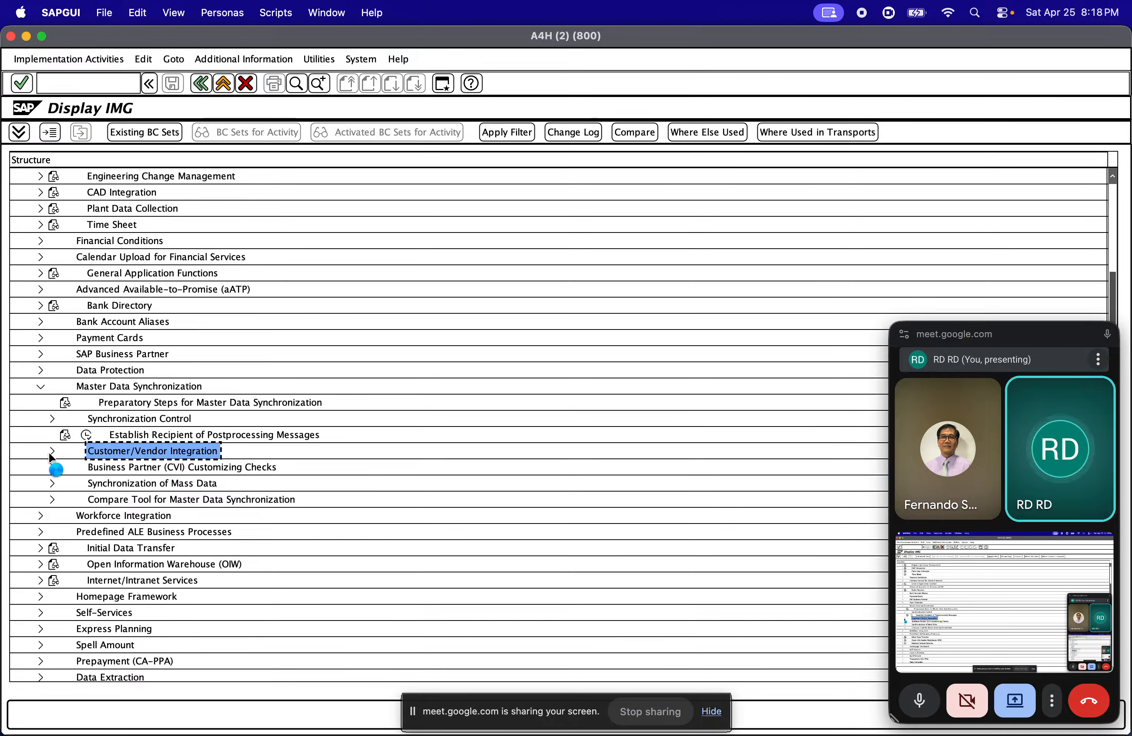
scroll(85, 481, down, 3)
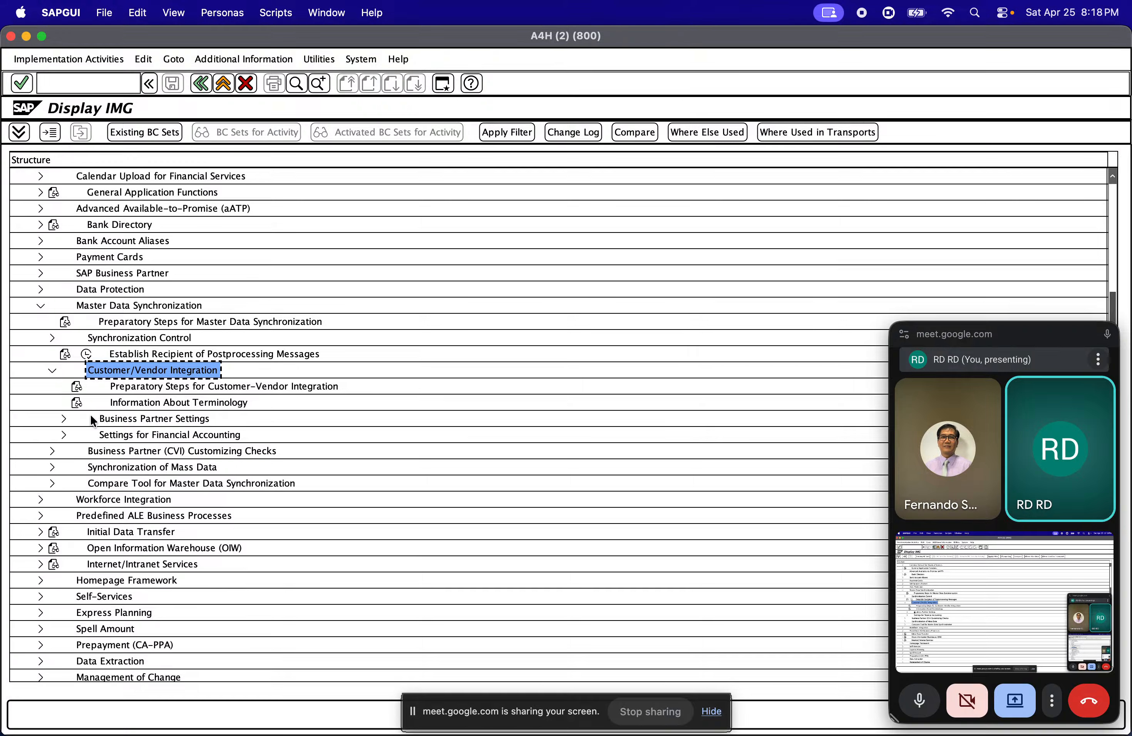
Open Define Number Assignment for Direction BP to Vendor under Business Partner Settings, Settings for Vendor Integration, Assign Keys
click(63, 419)
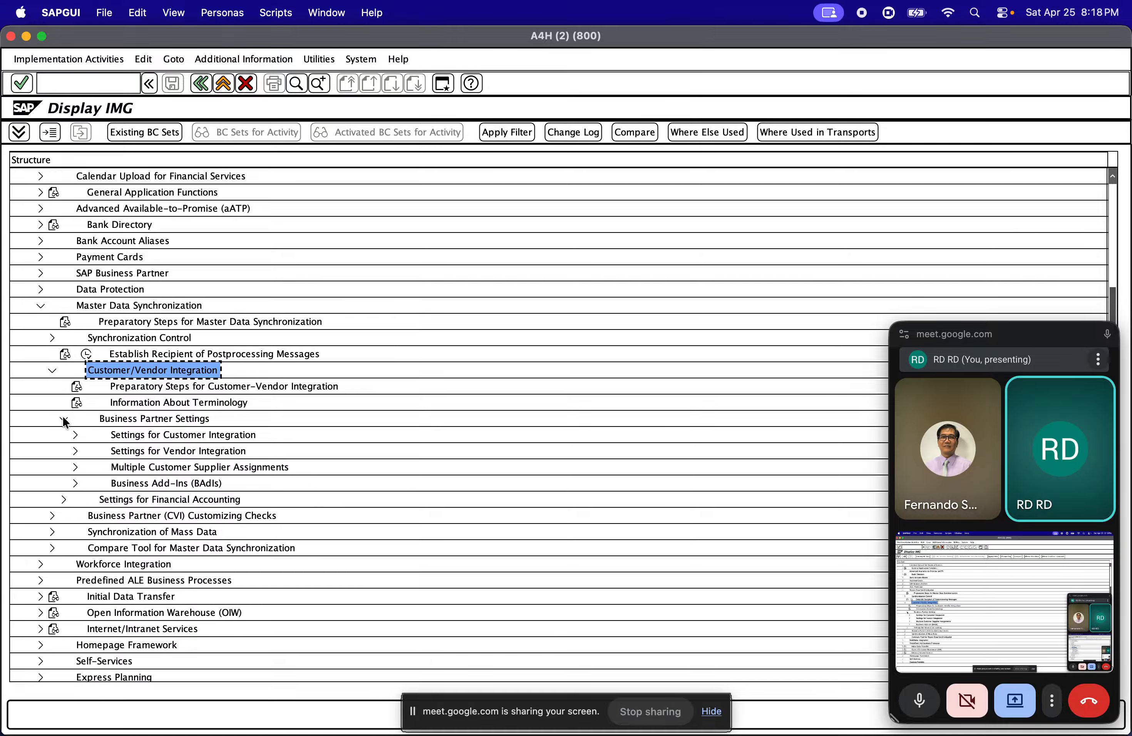
scroll(172, 491, down, 2)
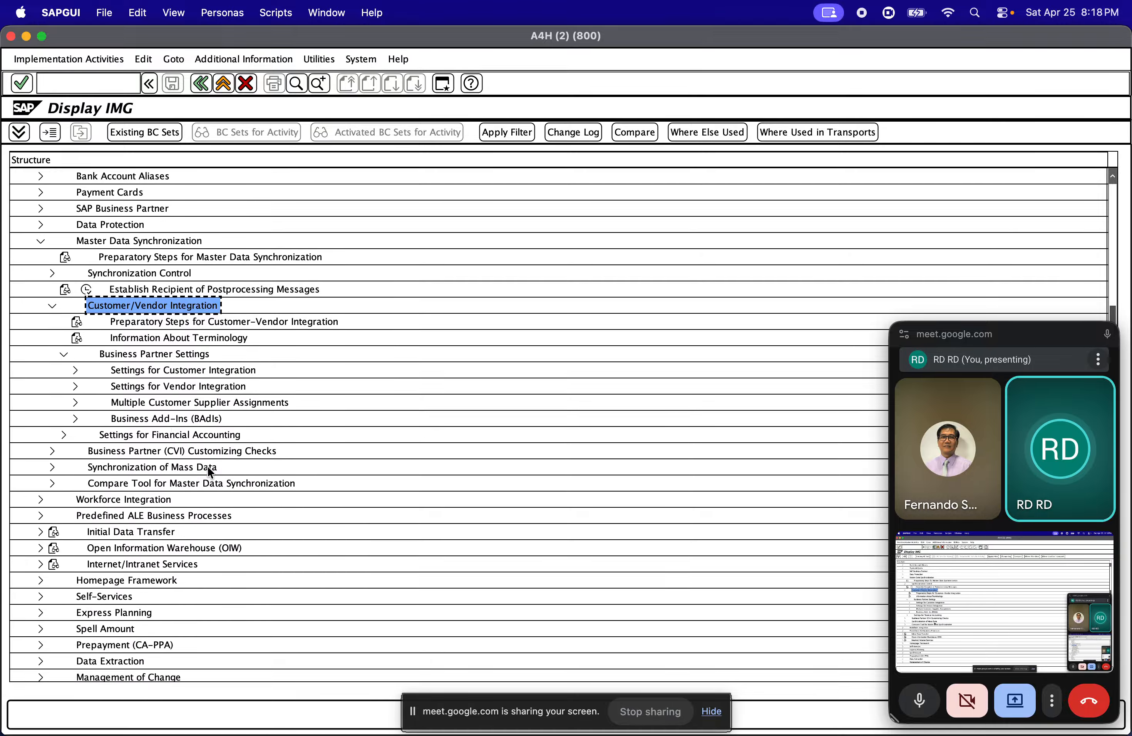
click(76, 386)
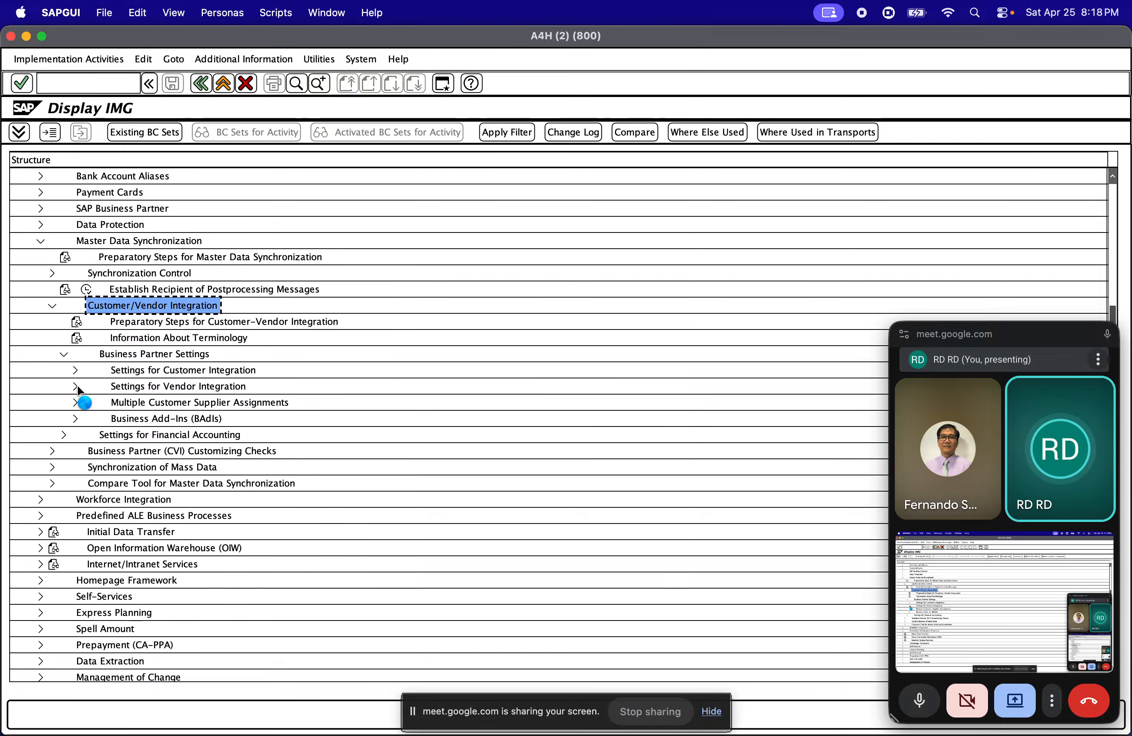
scroll(188, 469, down, 2)
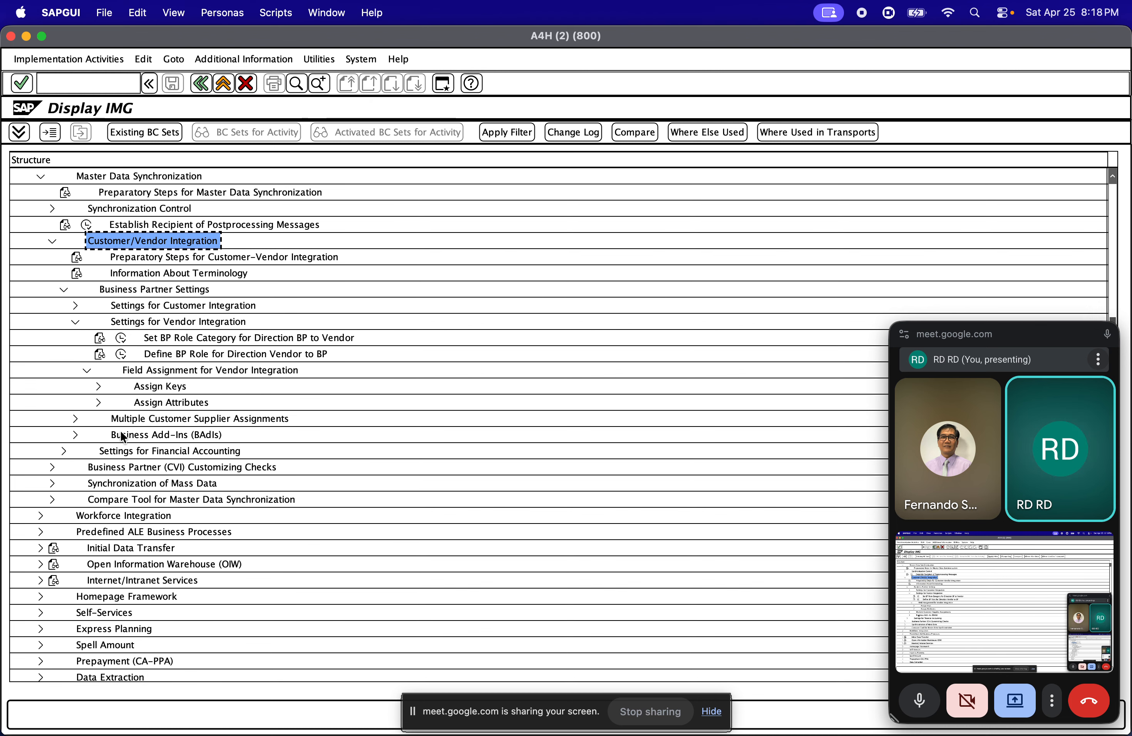
click(98, 386)
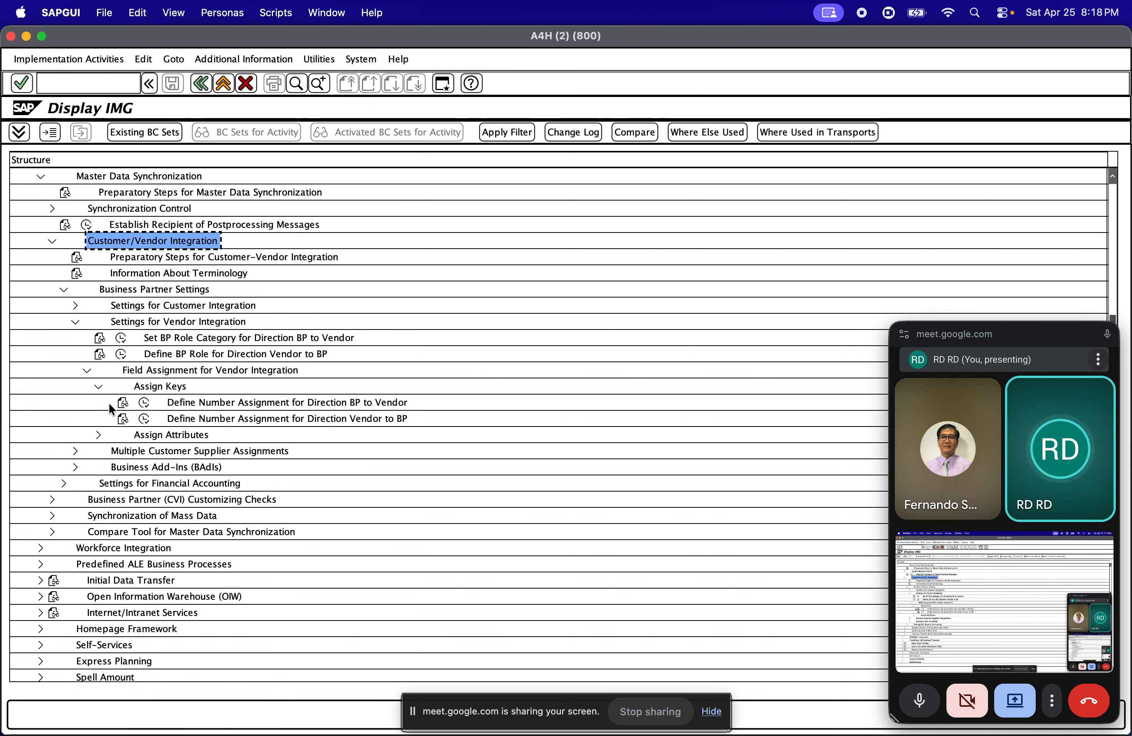
click(145, 404)
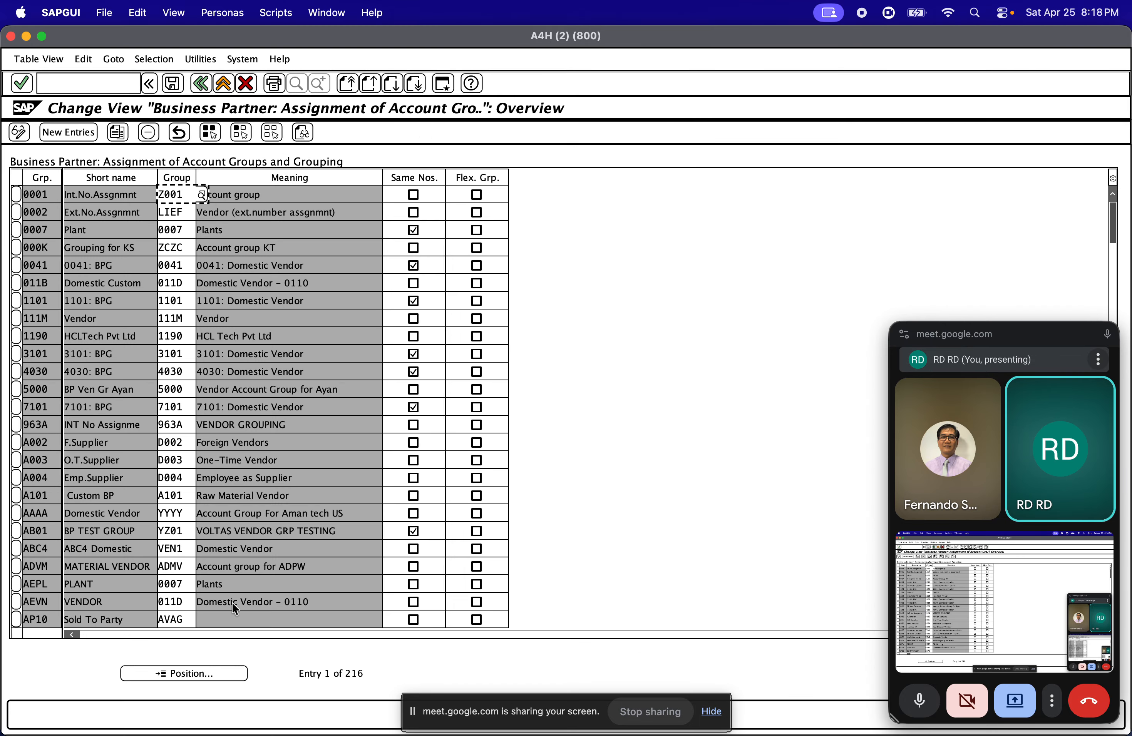
Enable Same Nos. for grouping ZDSV and save the assignment under customizing request A4HK904131
click(211, 675)
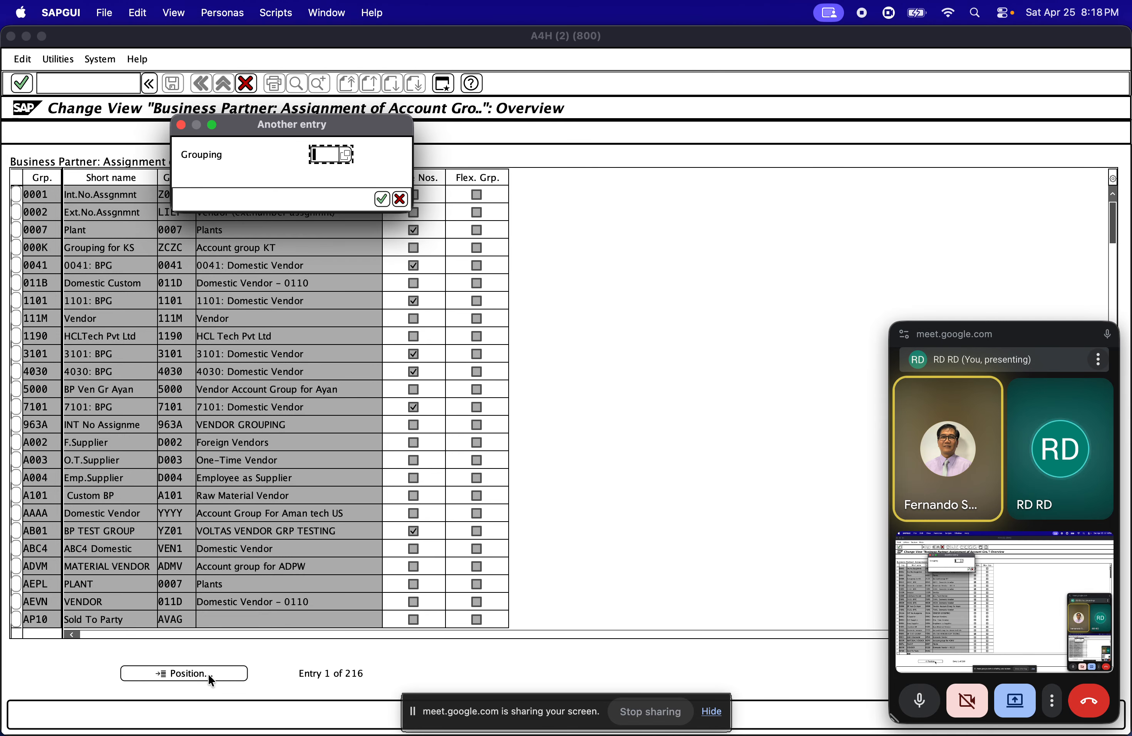
text(ZDSV)
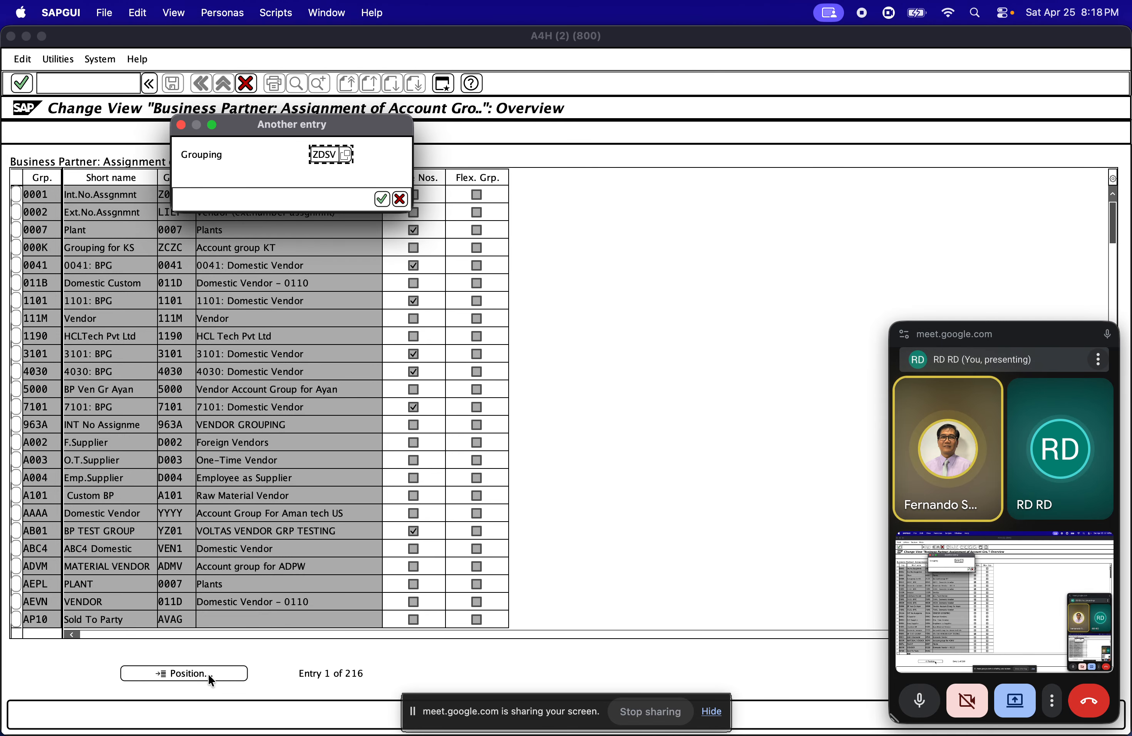
key(Return)
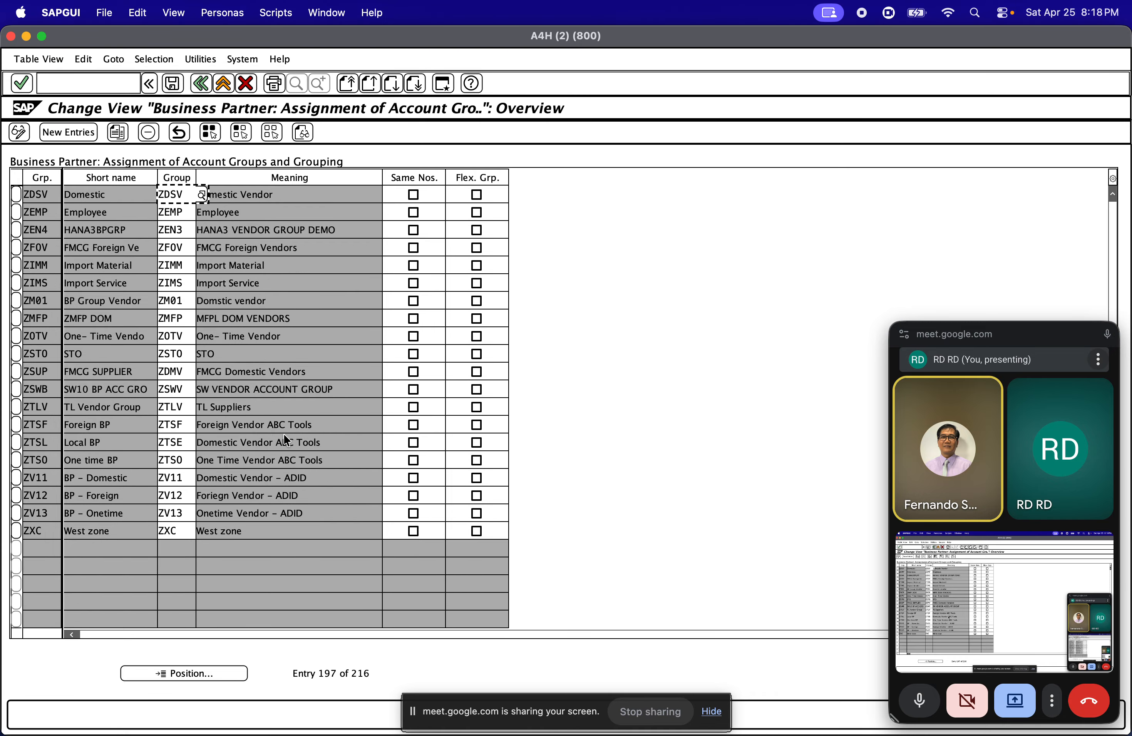
click(413, 194)
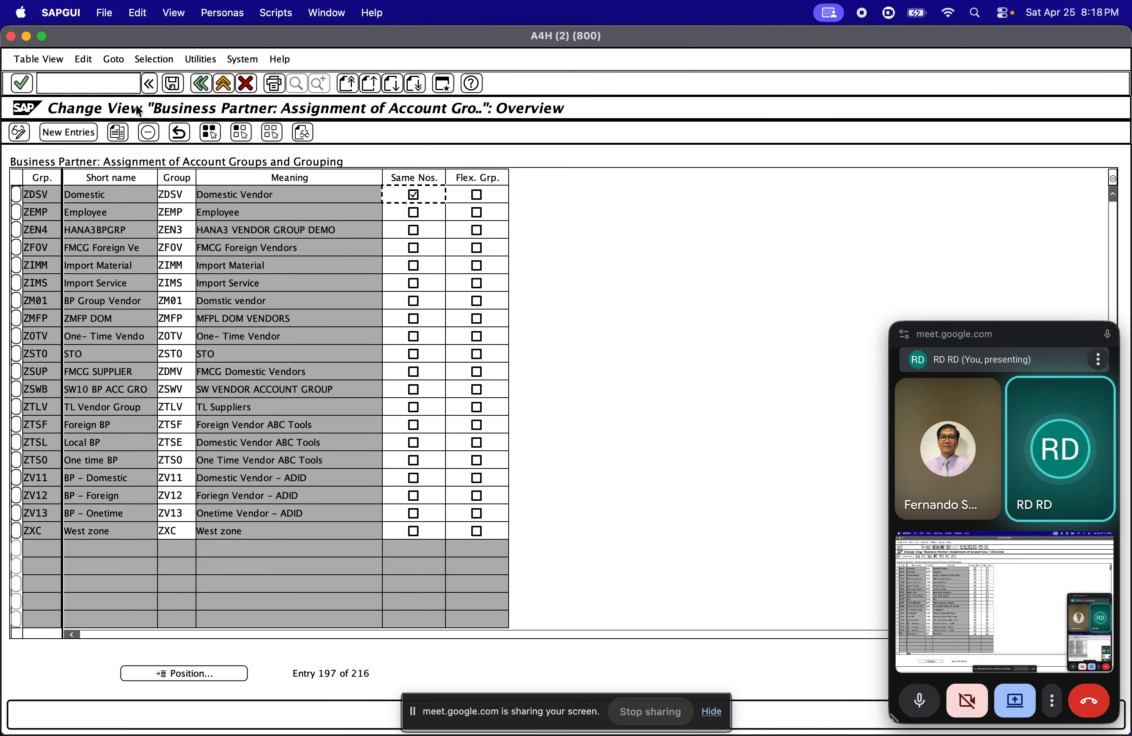
click(168, 86)
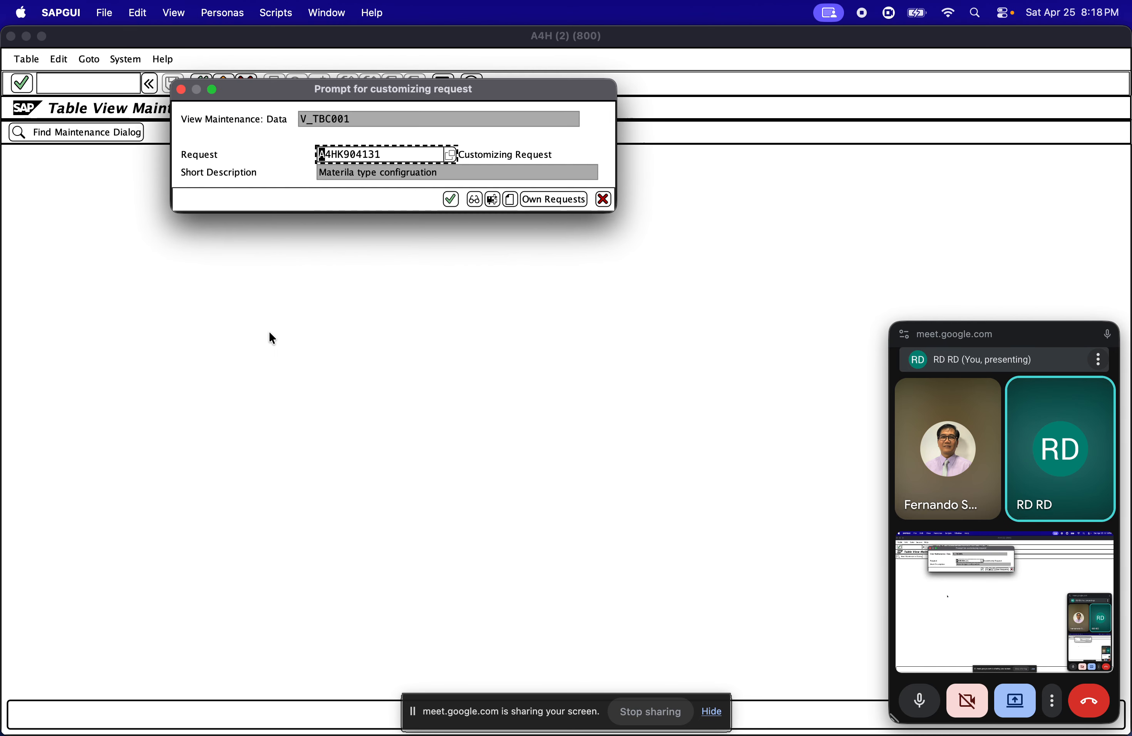
click(451, 198)
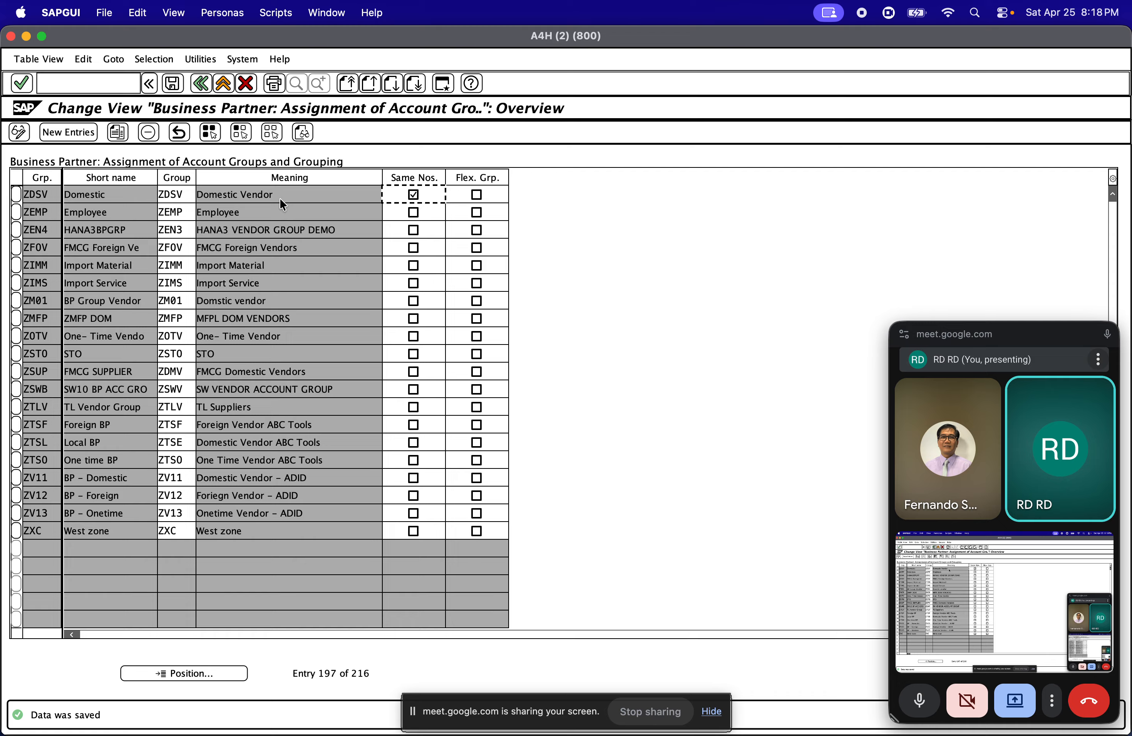
Try to open transaction BP in a new session with the command /oBP
click(97, 84)
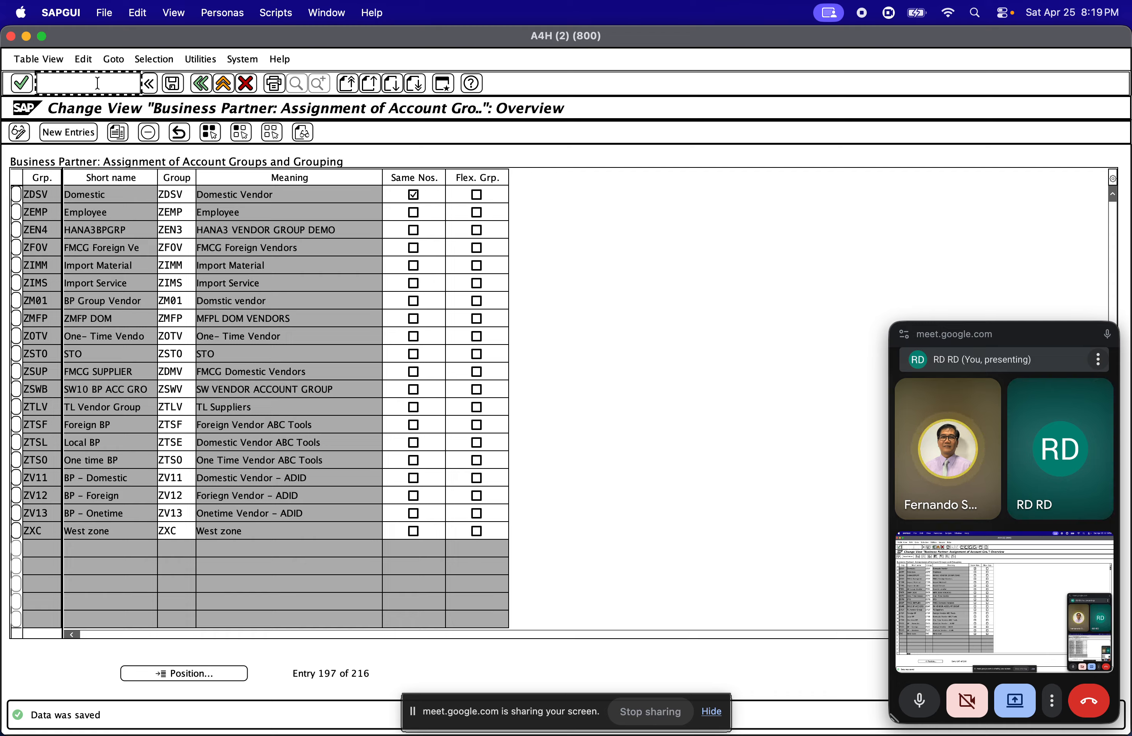
text(/o)
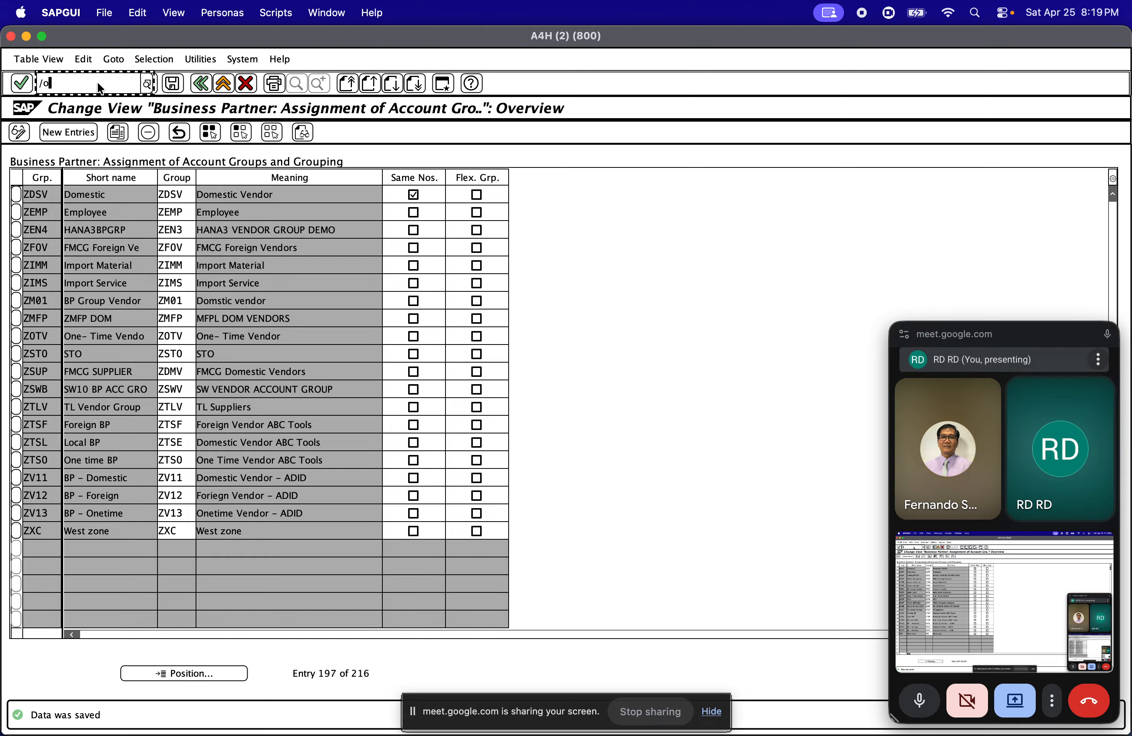
text(B)
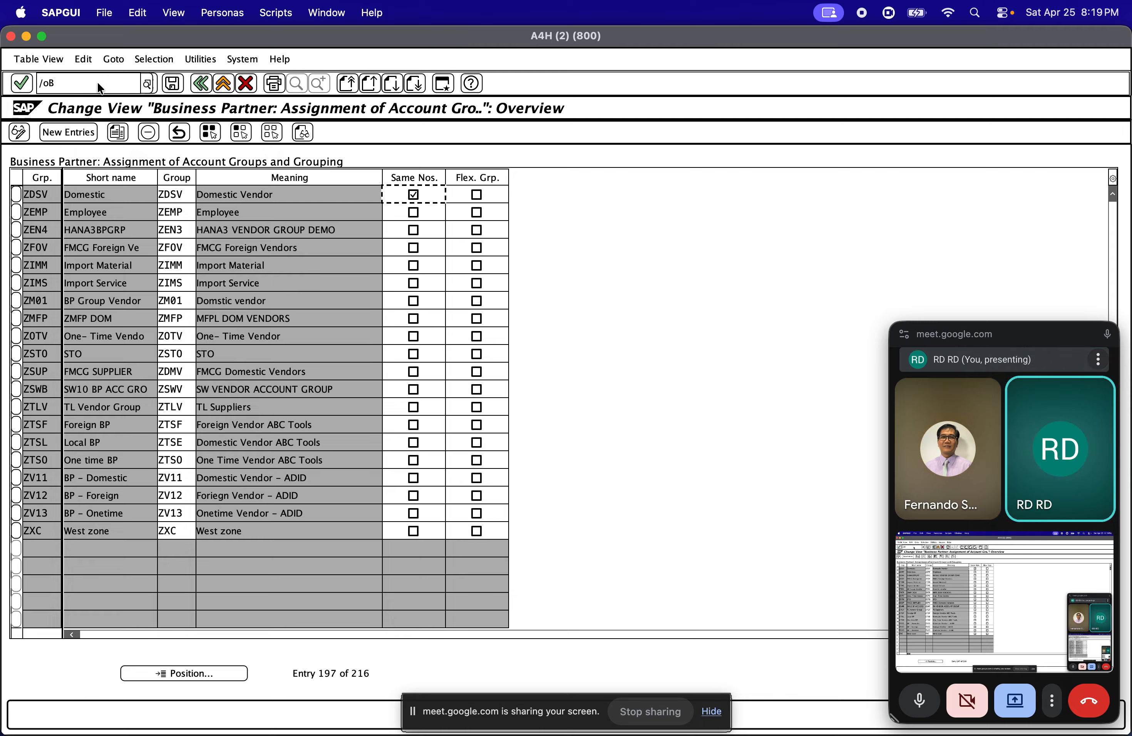
click(81, 80)
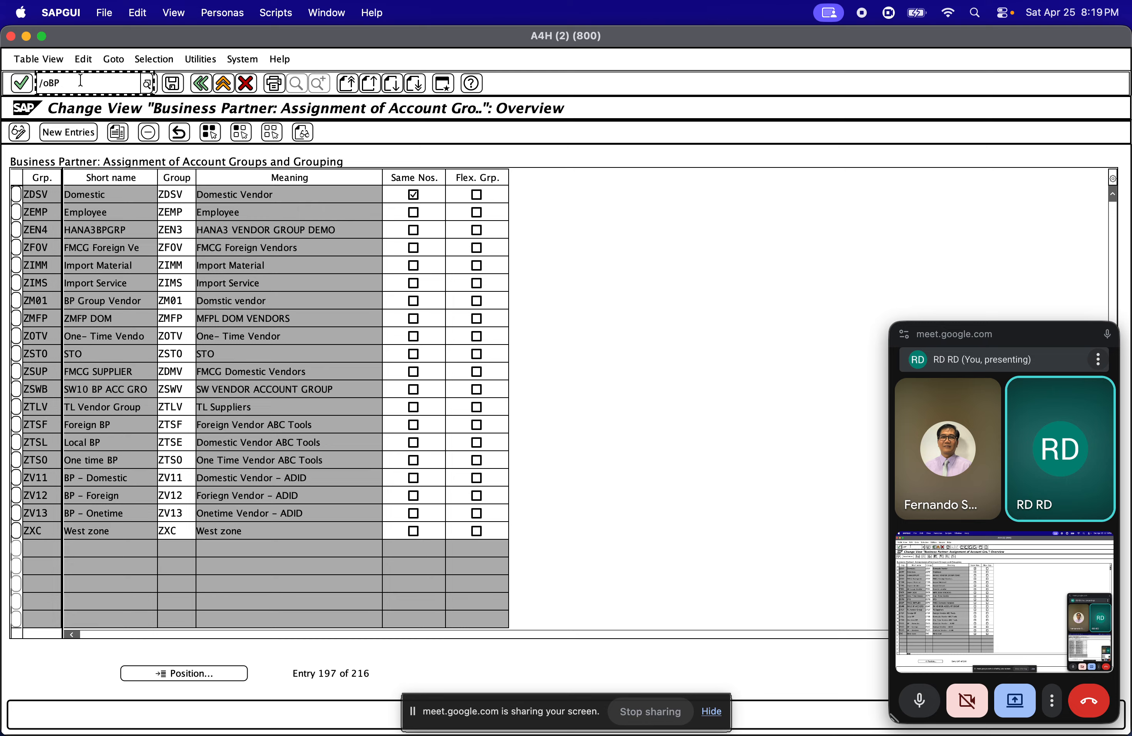
key(Return)
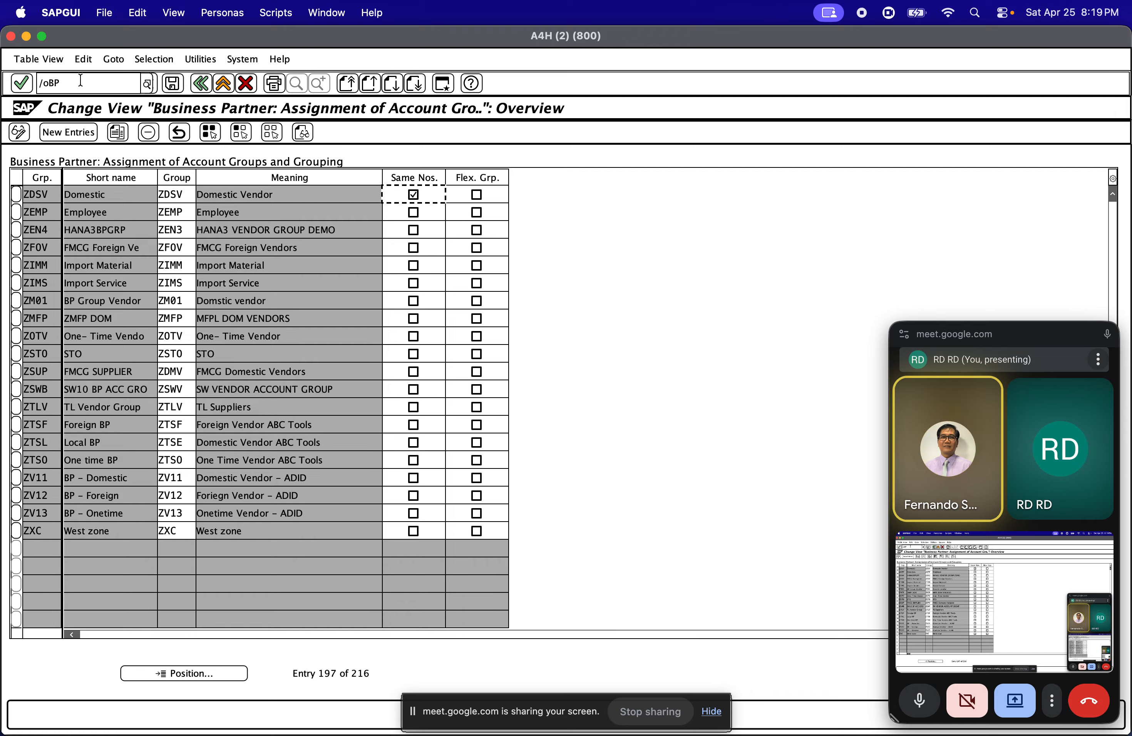
click(83, 85)
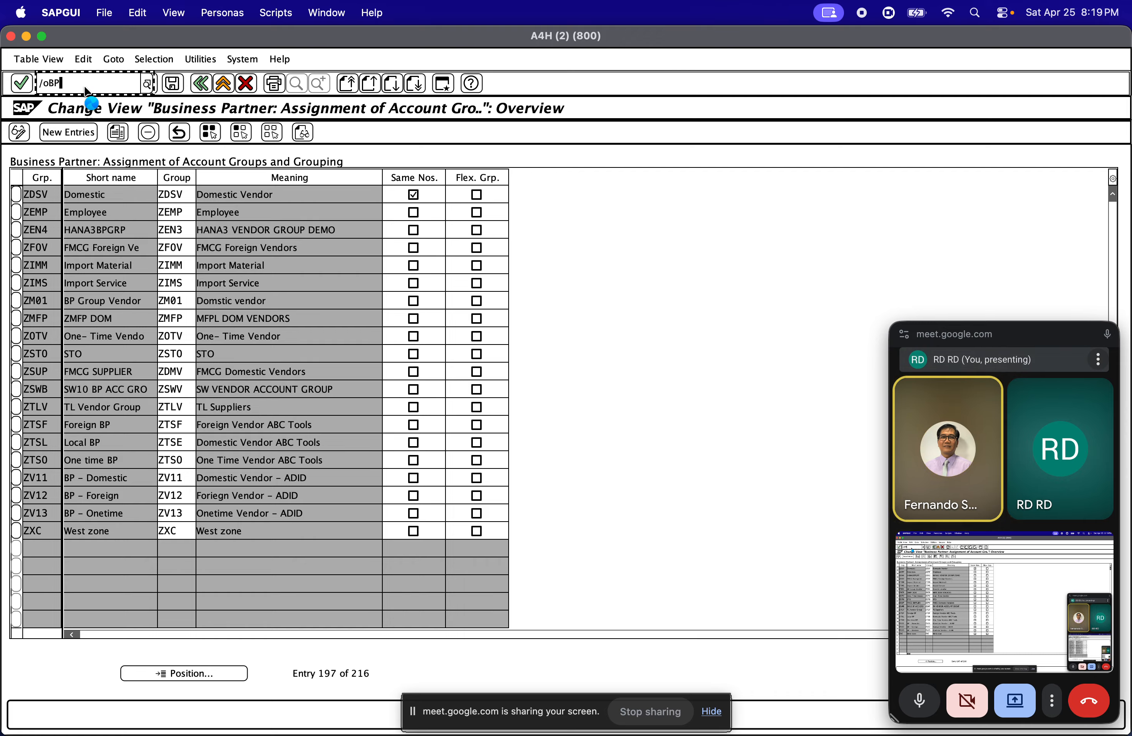
key(Return)
scroll(123, 221, down, 1)
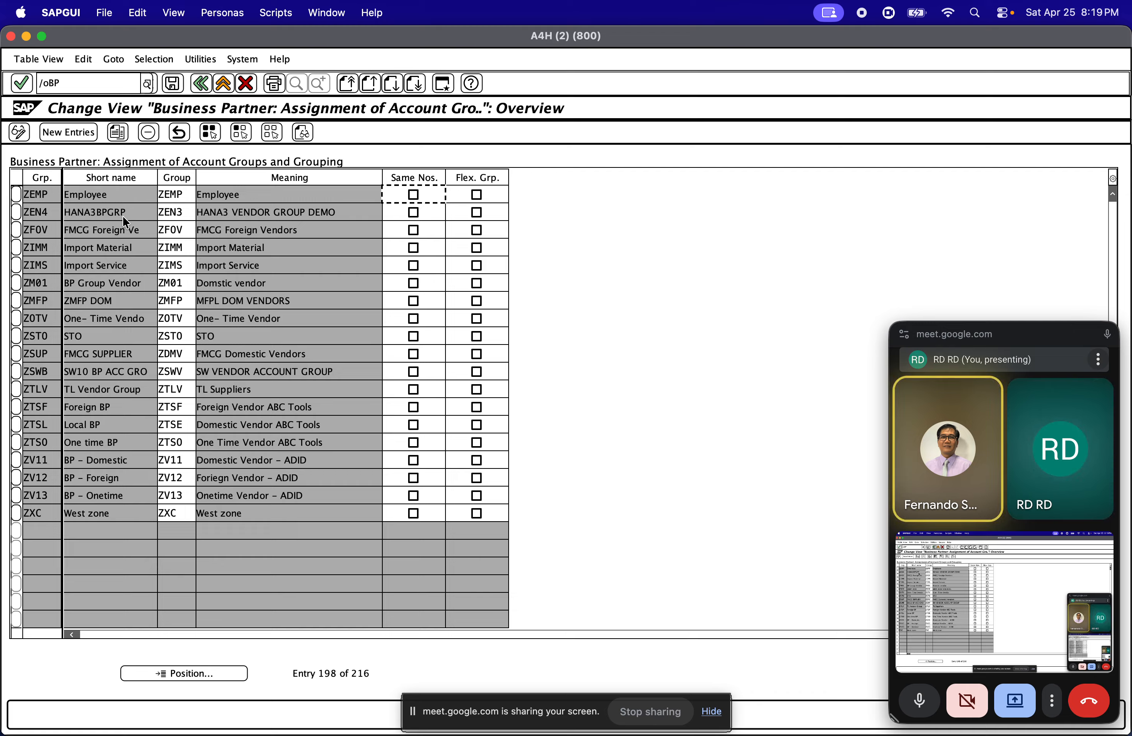
Exit the account group assignment and implementation guide to SAP Easy Access and run transaction BP
click(222, 84)
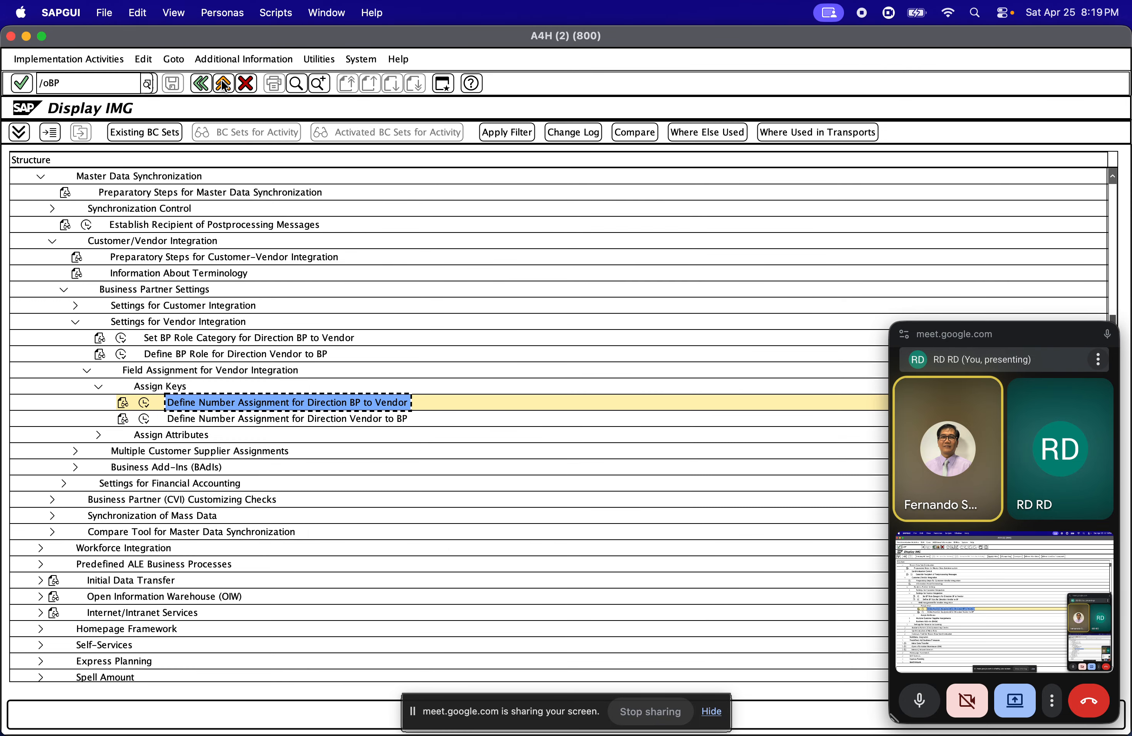
click(223, 84)
click(222, 83)
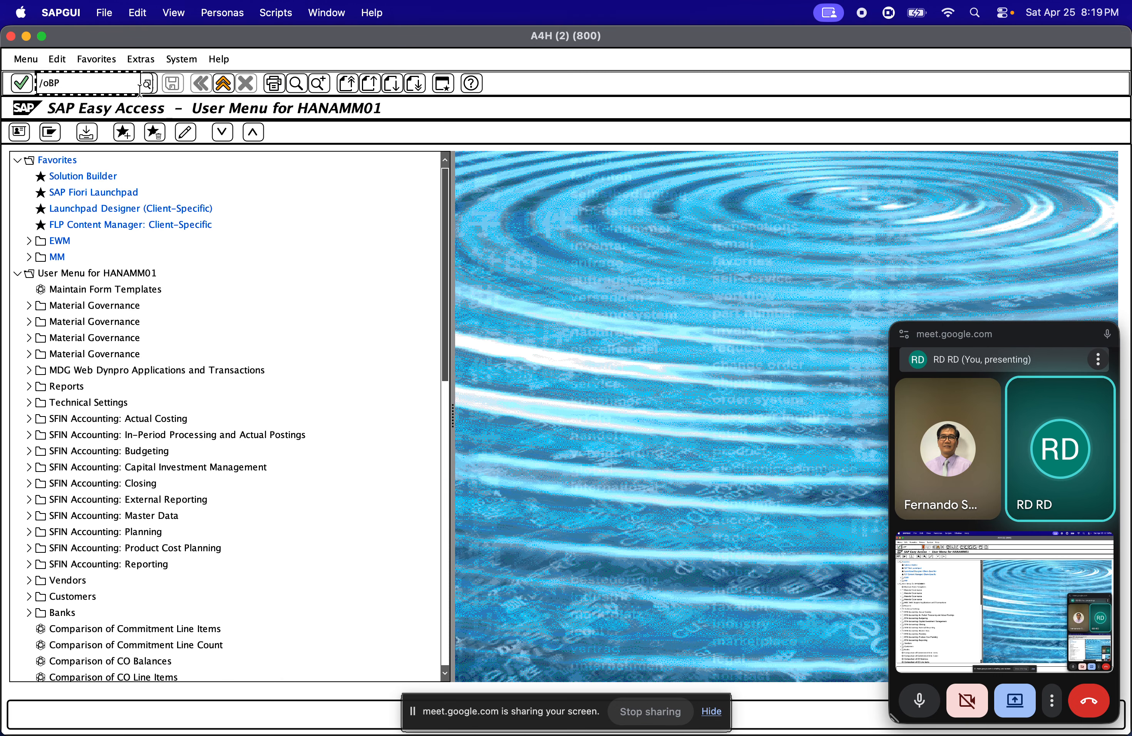
key(BackSpace)
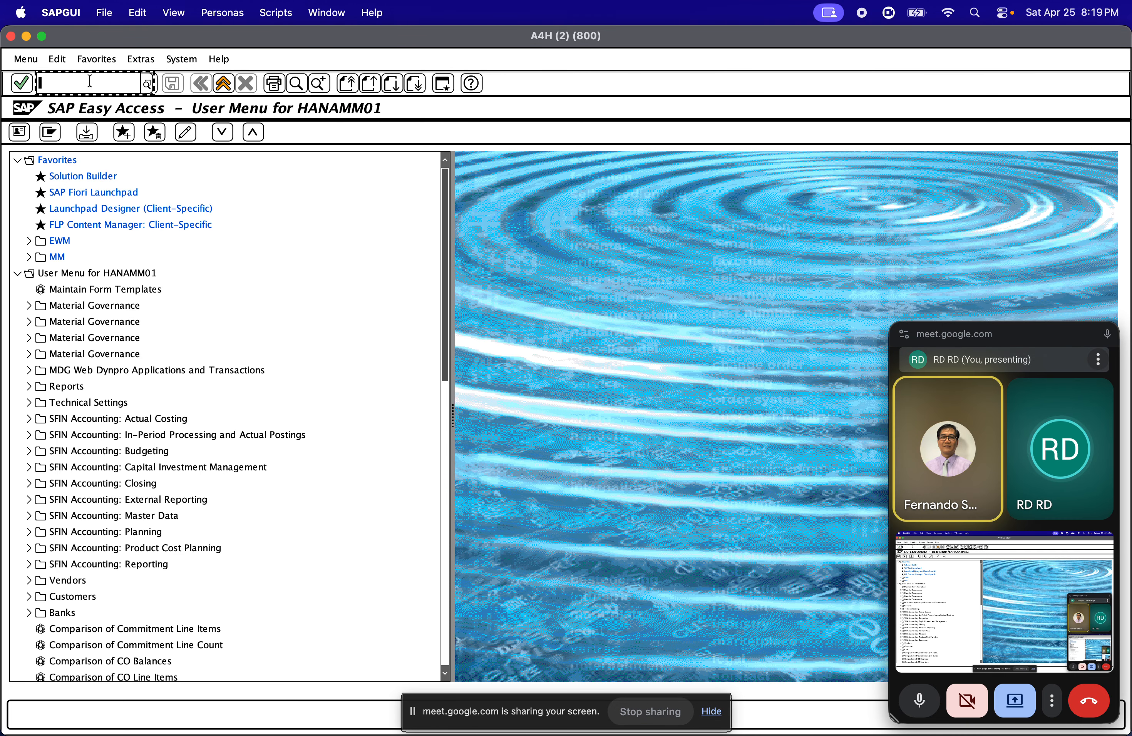
text(BP)
key(Return)
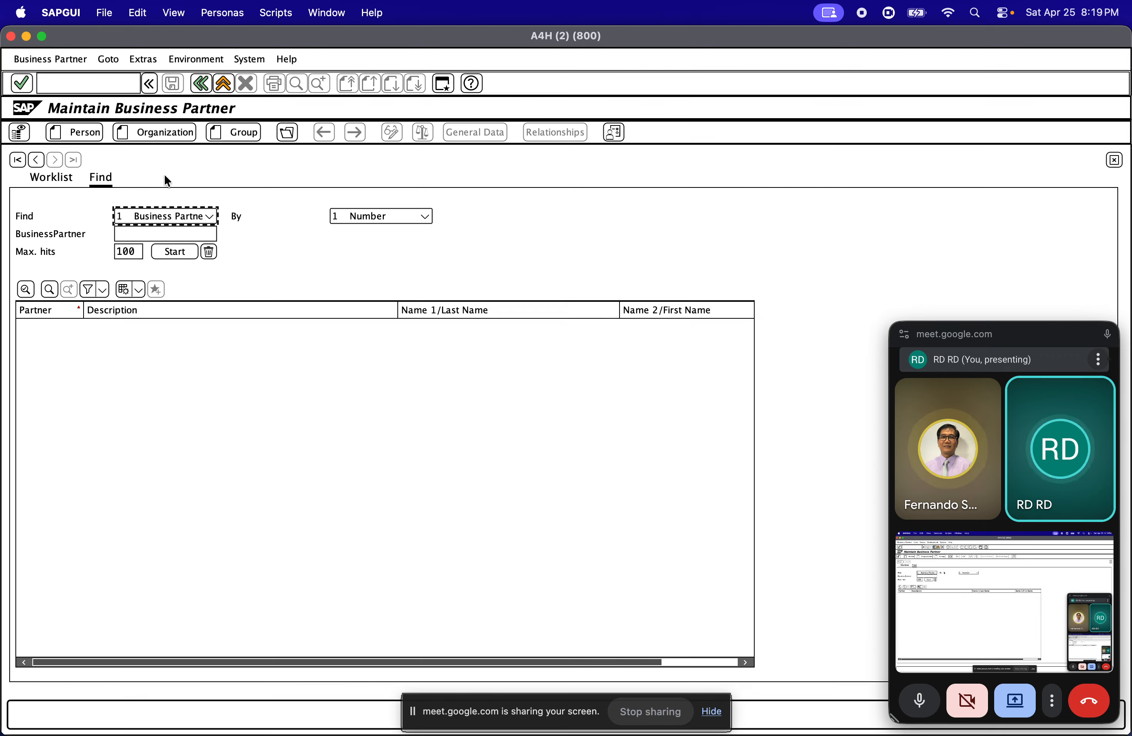
Start creating an organization business partner in the BP role FLVN01 MM Supplier
click(143, 136)
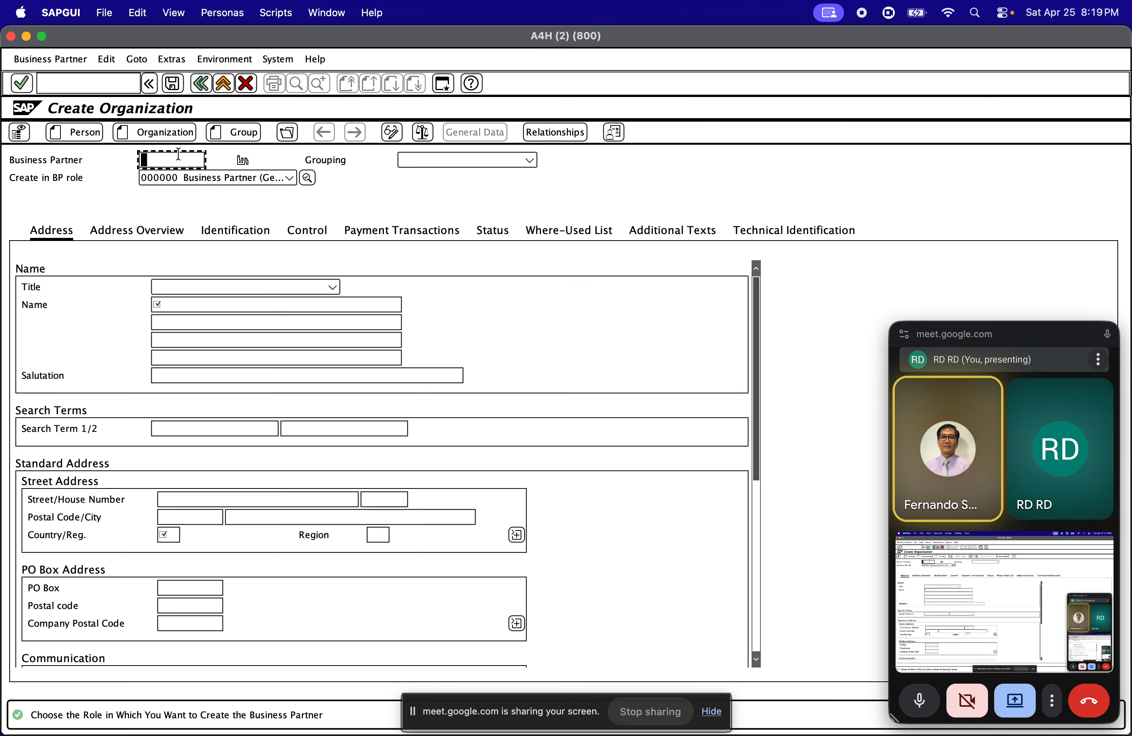
click(204, 182)
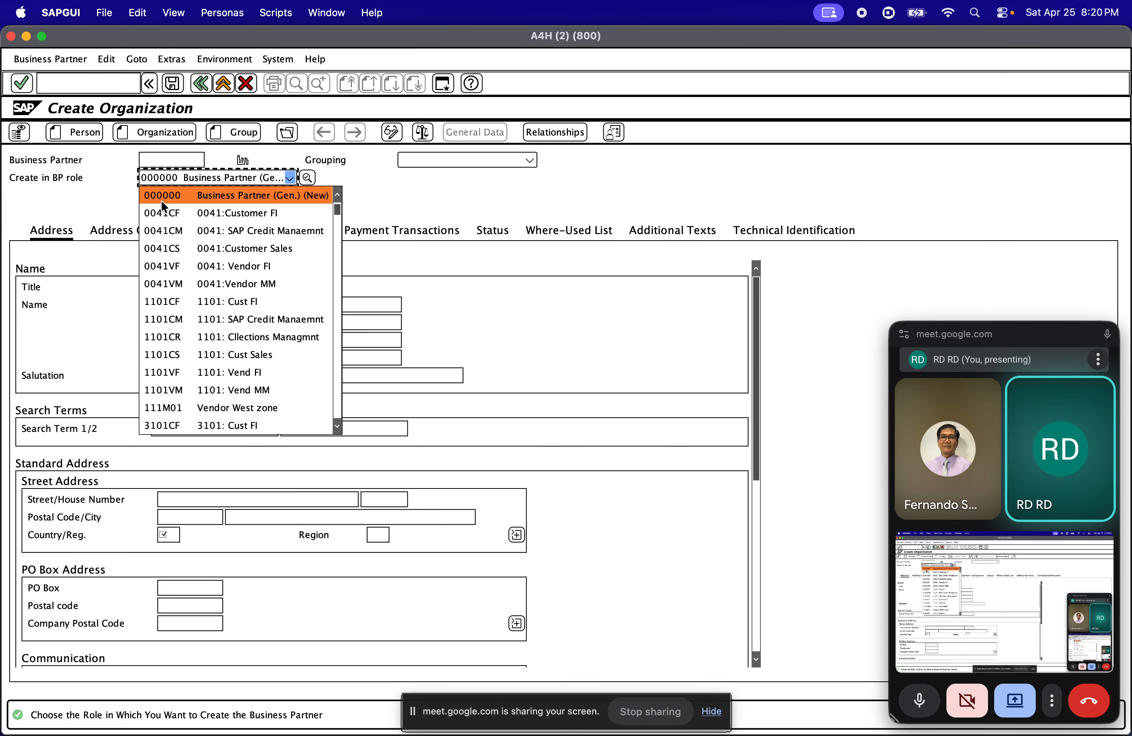
text(flv)
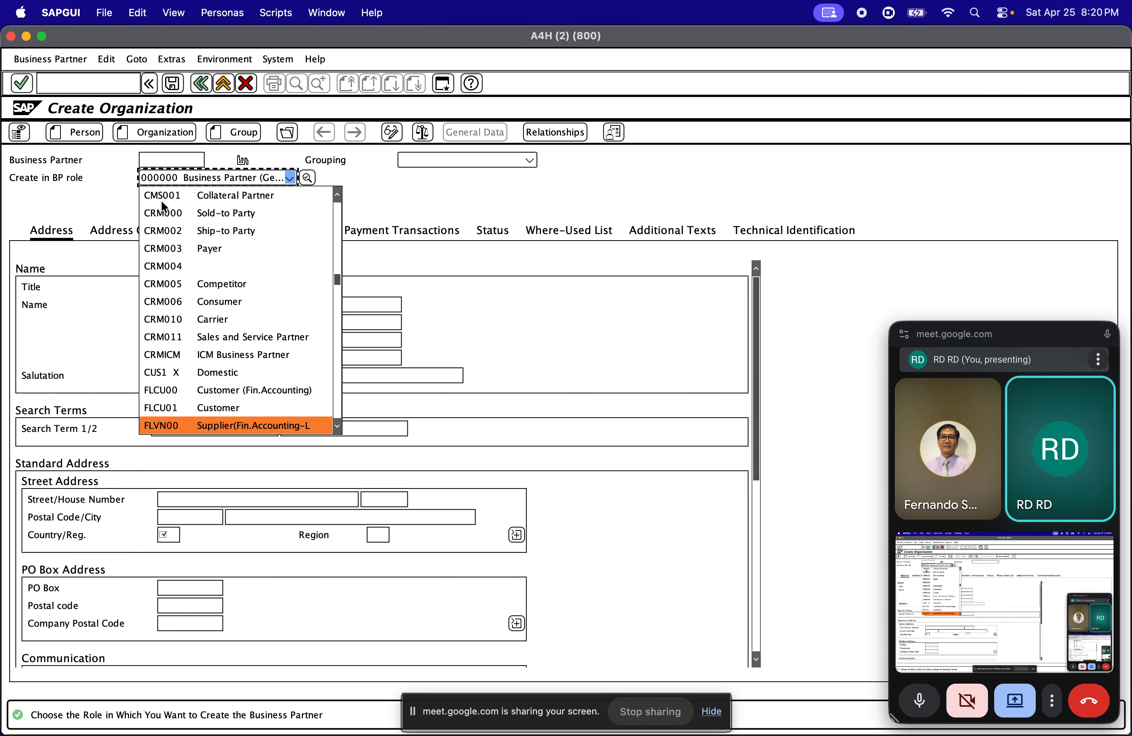
text(0)
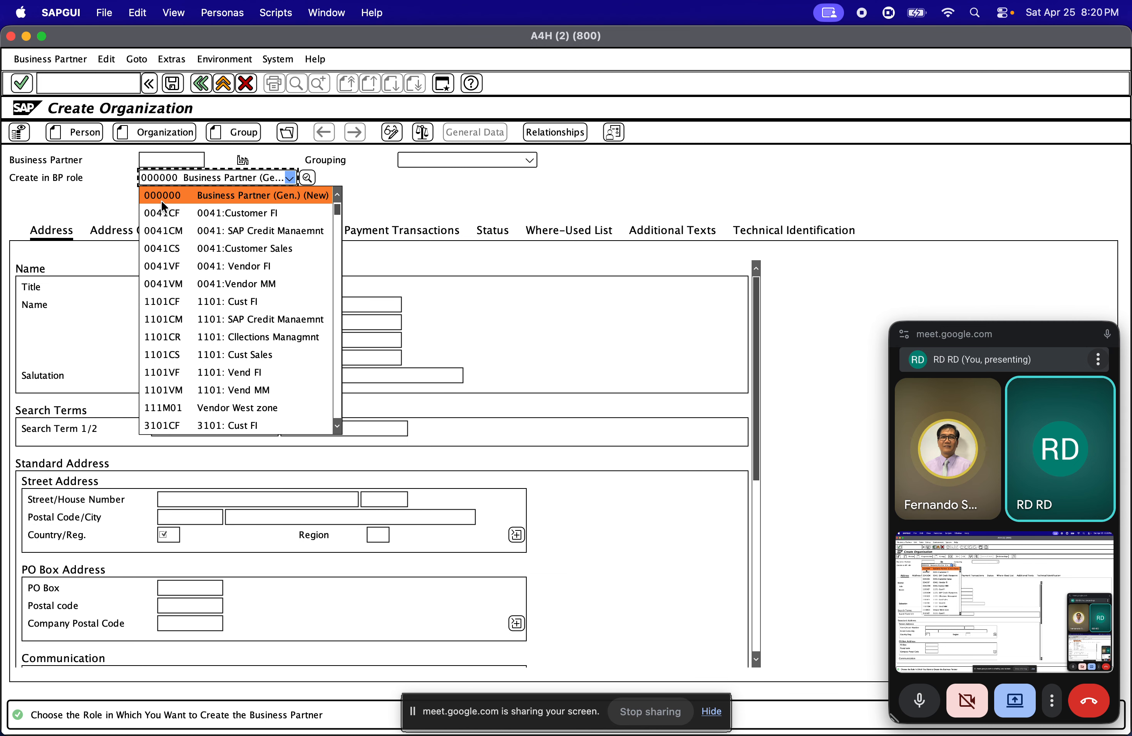
text(l)
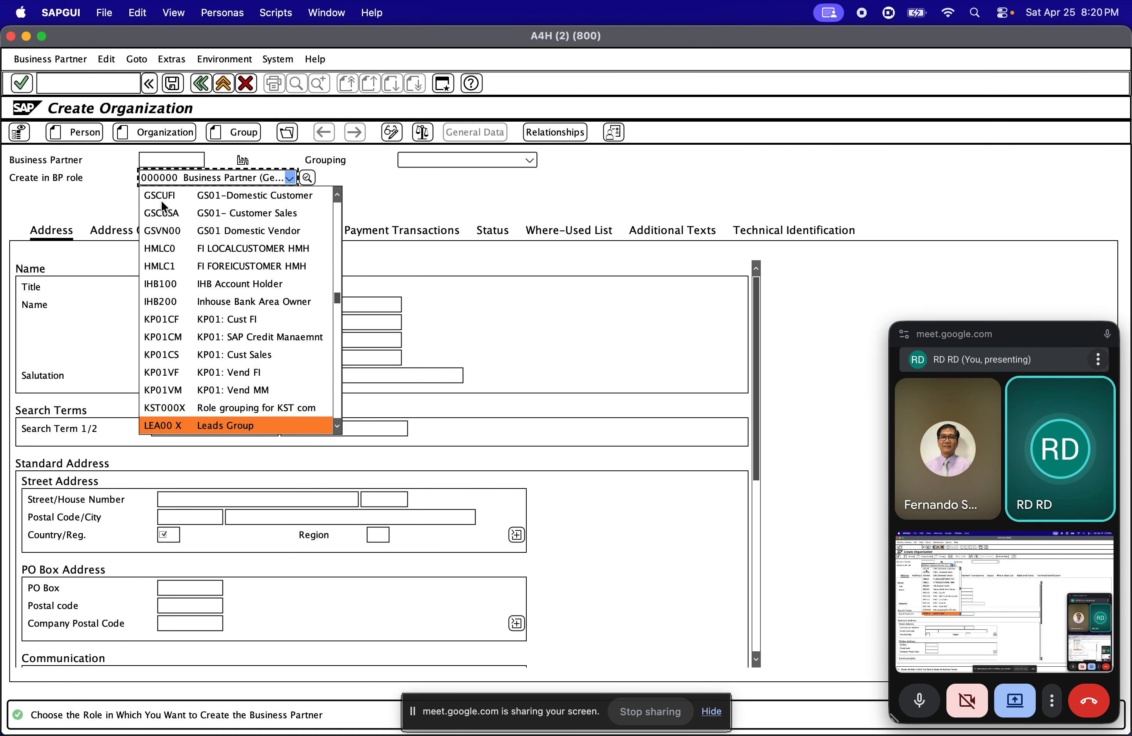
text(f)
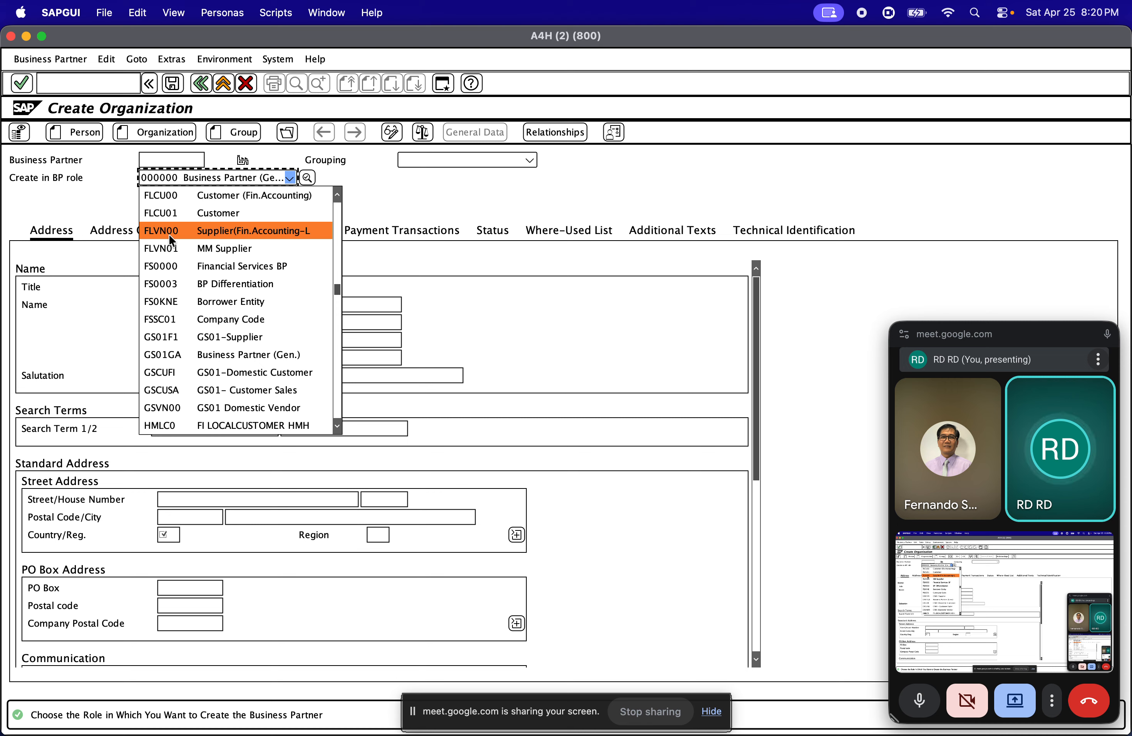
click(183, 251)
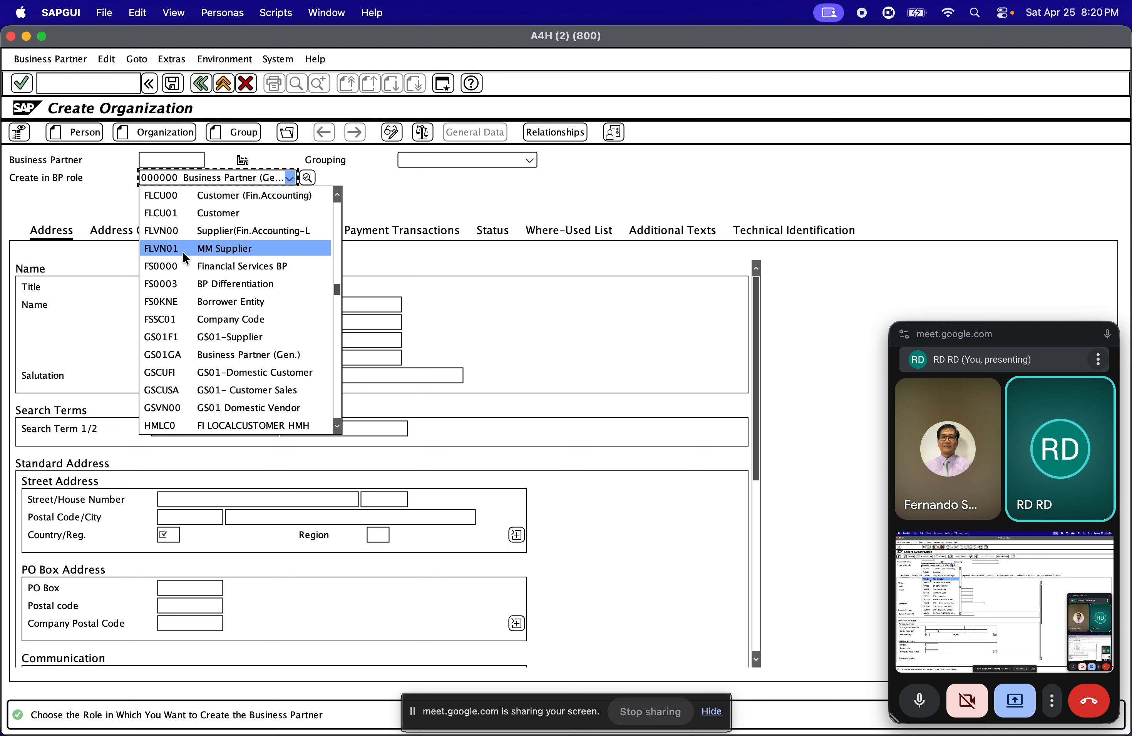
click(182, 251)
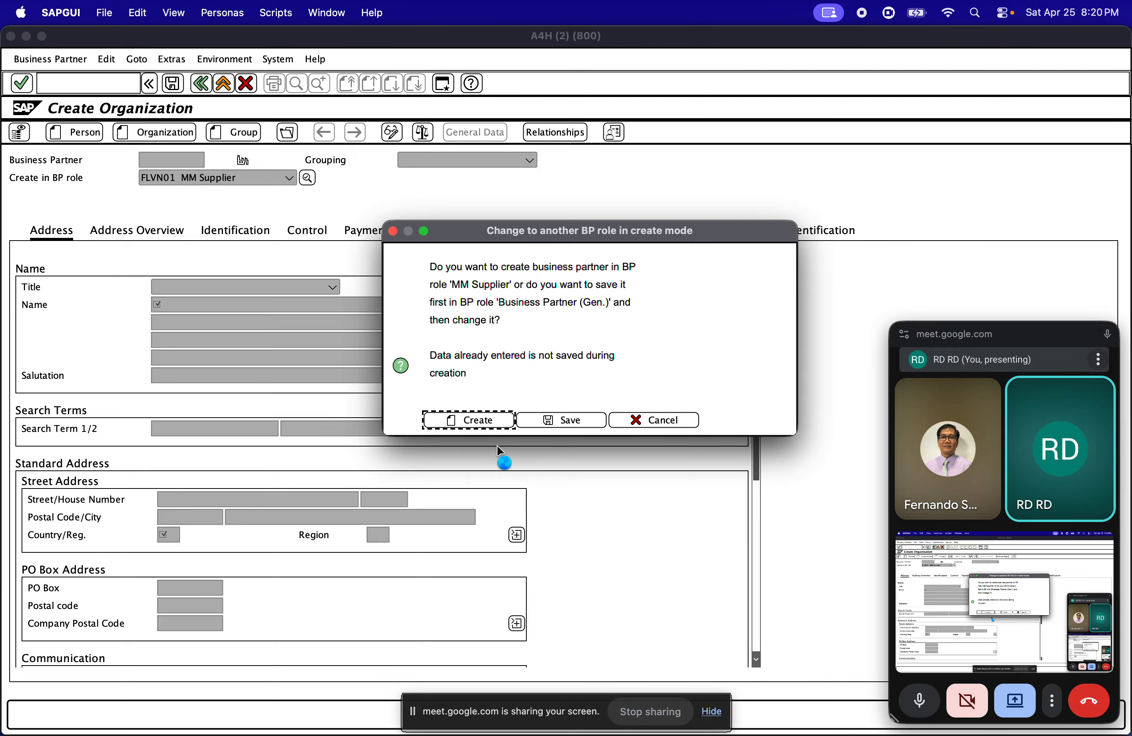
click(479, 424)
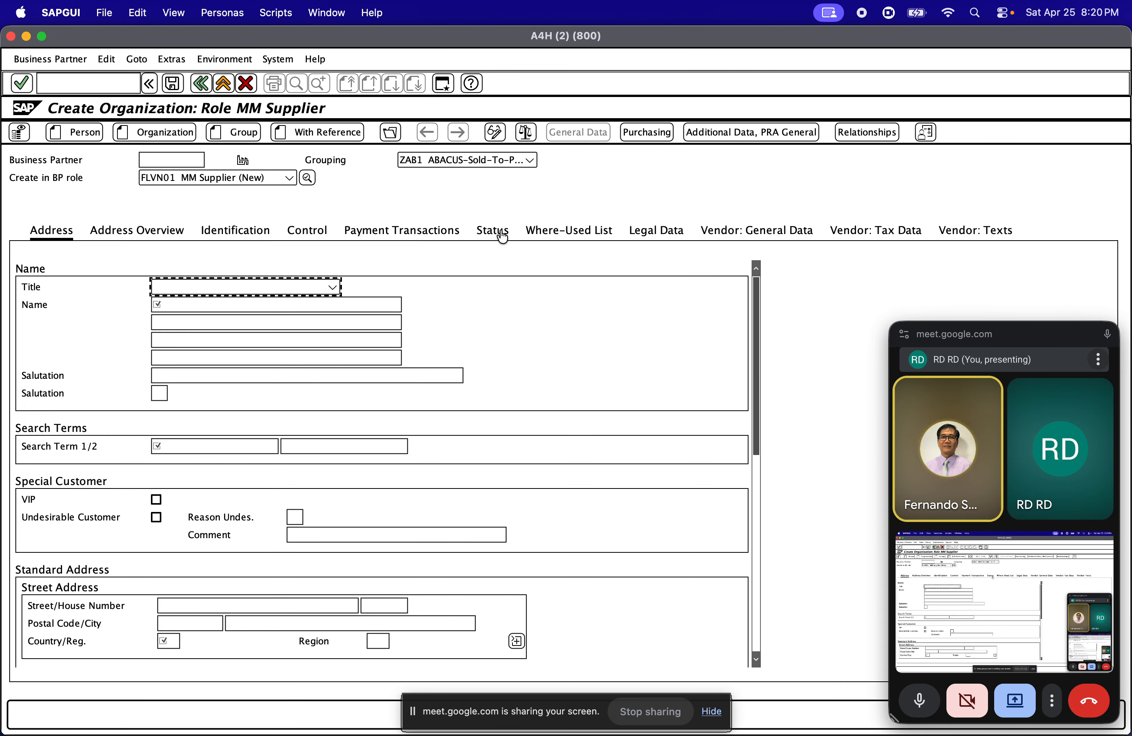
Assign grouping ZDSV Internal Number Assignment to the new supplier, leaving the business partner number blank
click(467, 163)
text(zdsv)
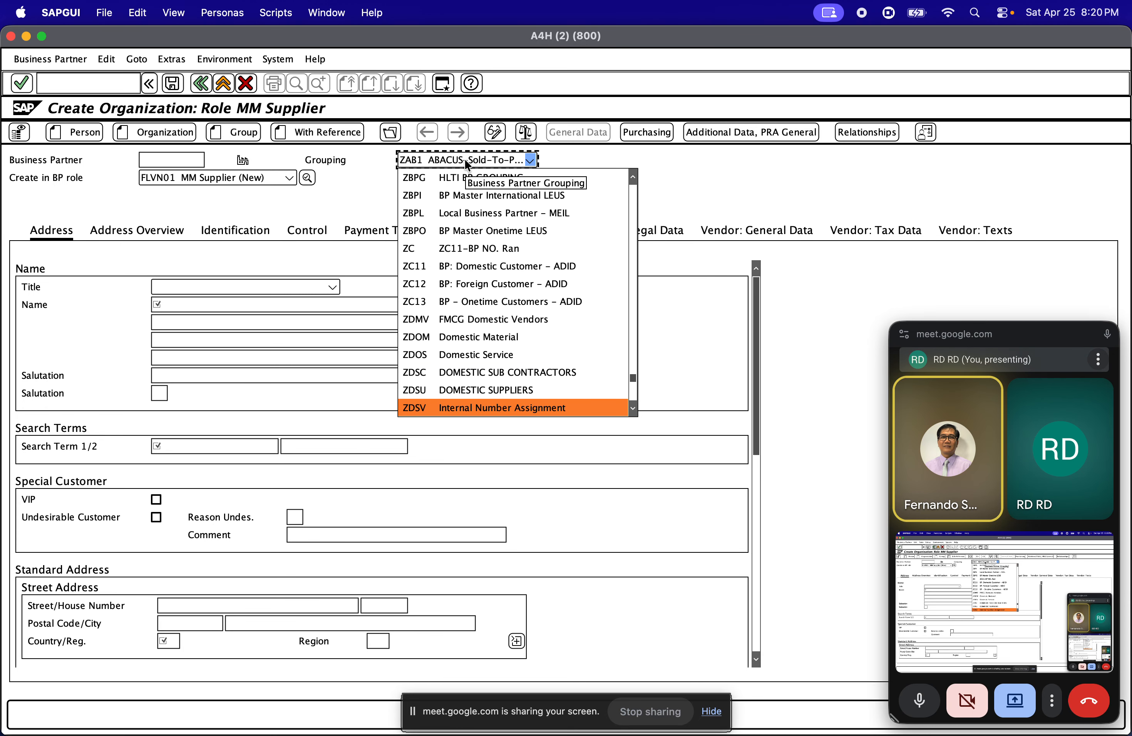
click(469, 409)
click(470, 409)
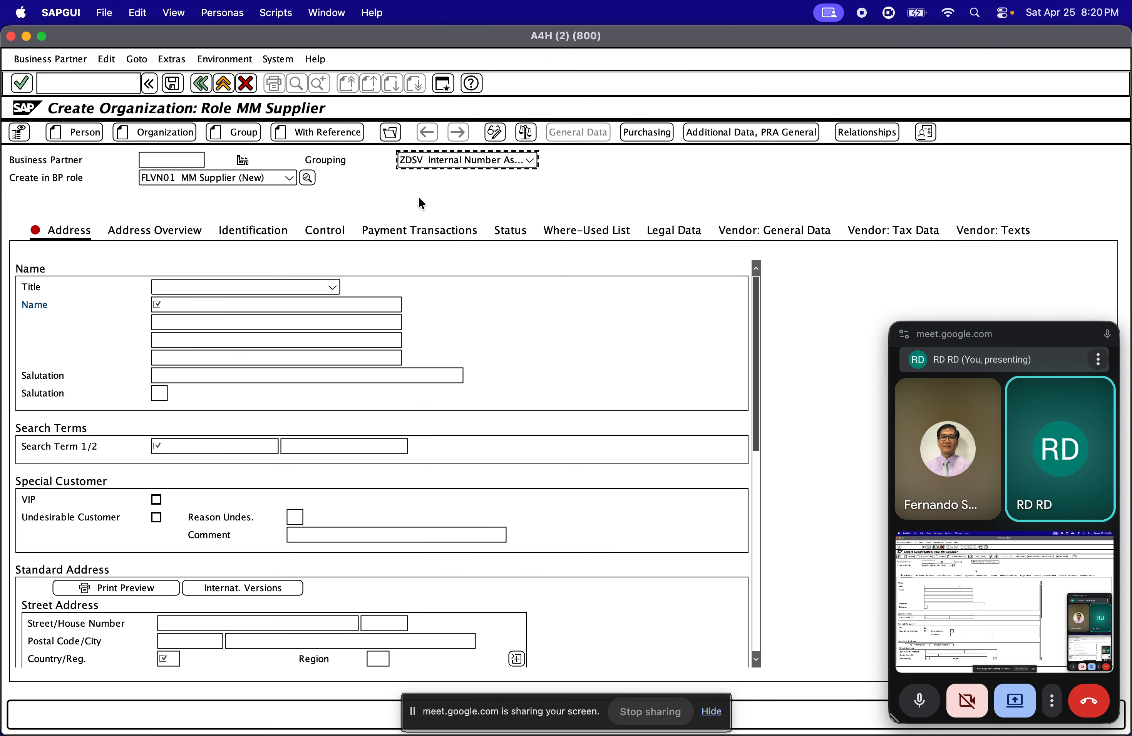
click(153, 159)
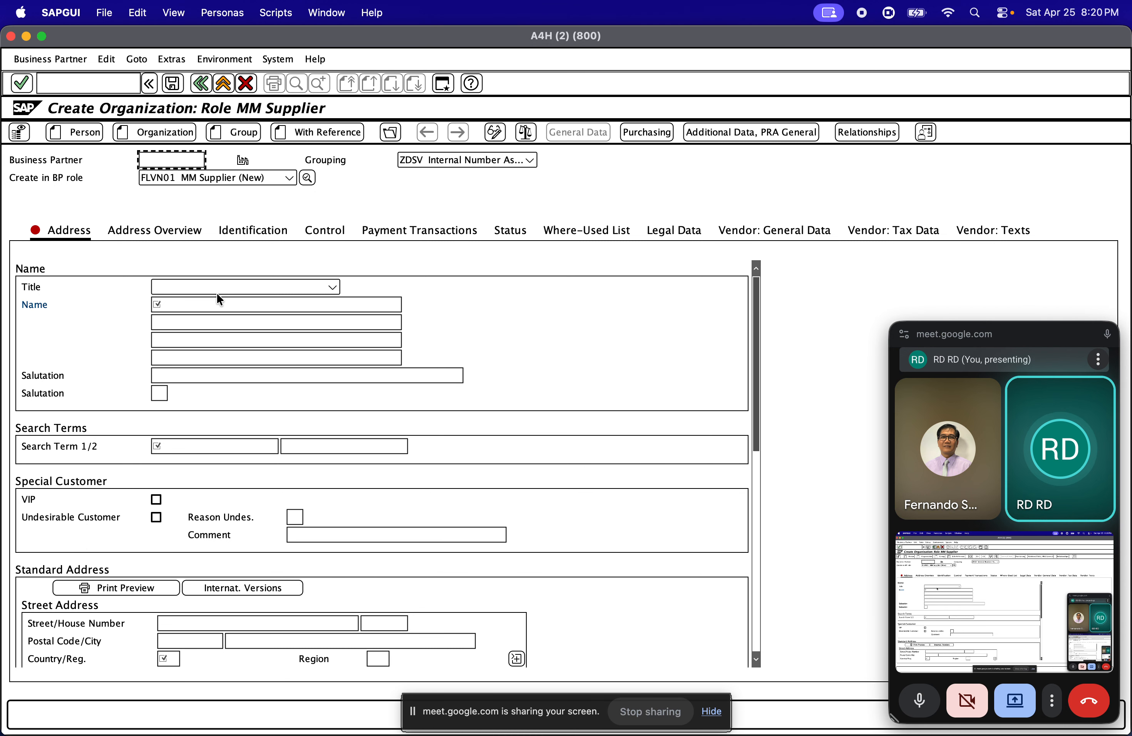
Enter the organization name "BP _ Domestic Paper Supplier" and the first search term "Paper"
click(201, 304)
text(B)
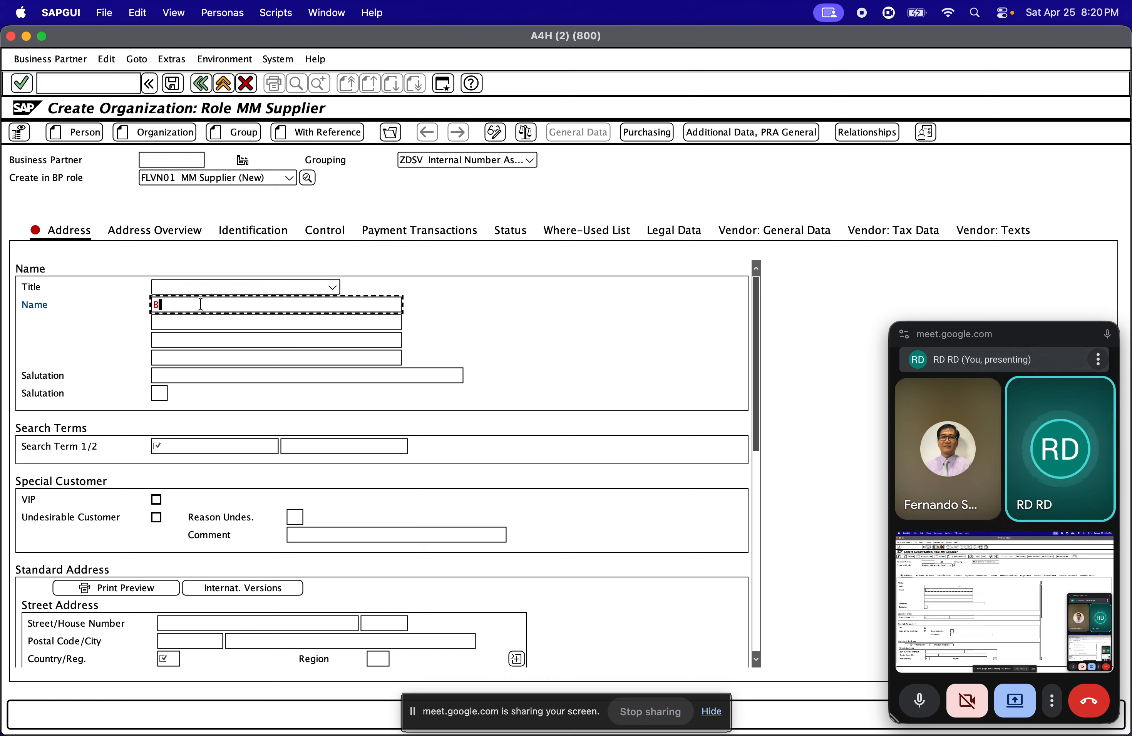
text(P _)
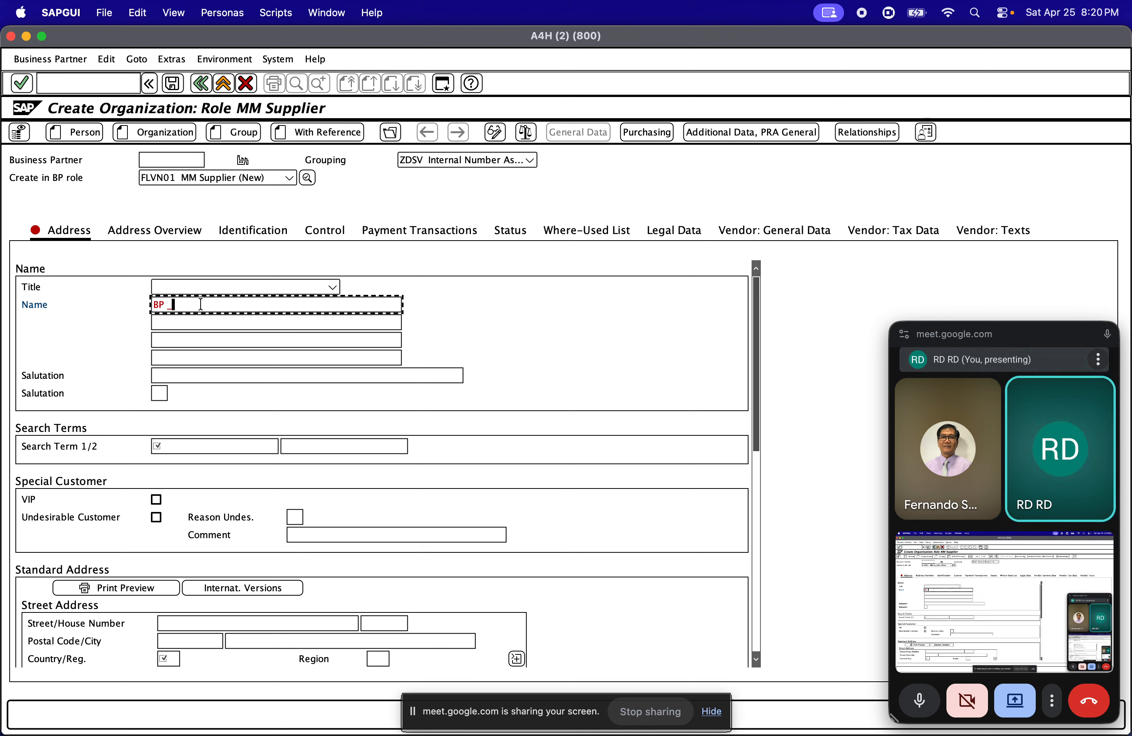
text( Donest)
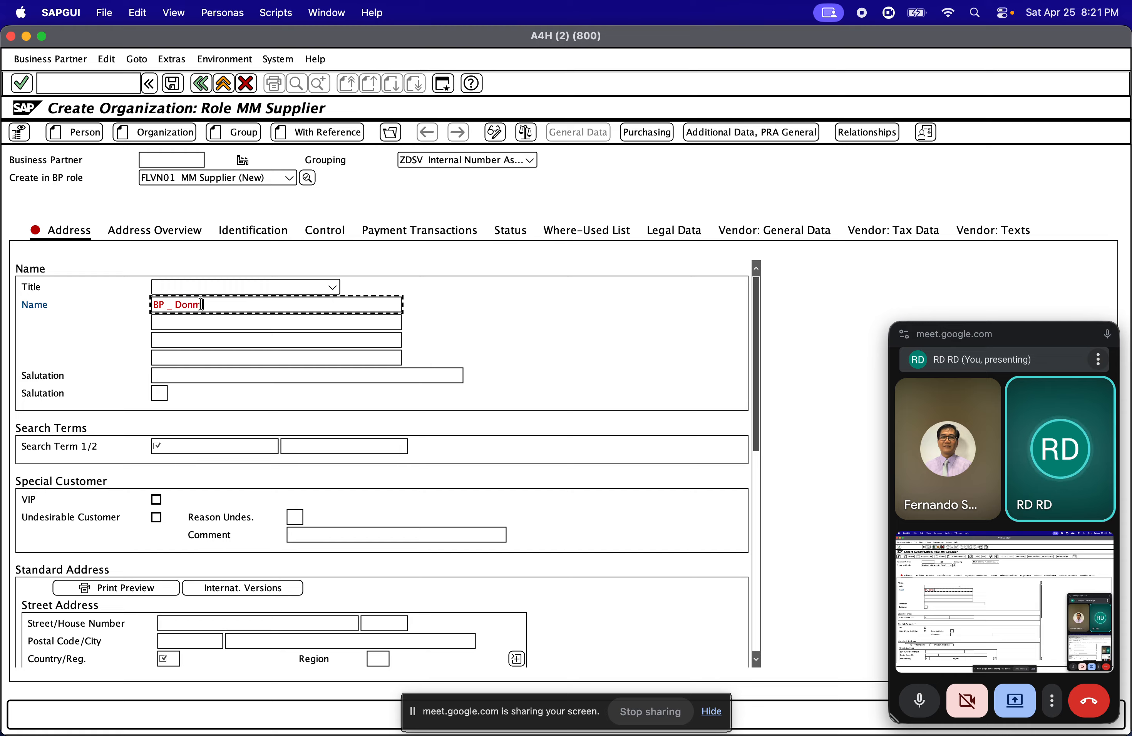
key(BackSpace)
key(BackSpace)
text(mestic Paper Su)
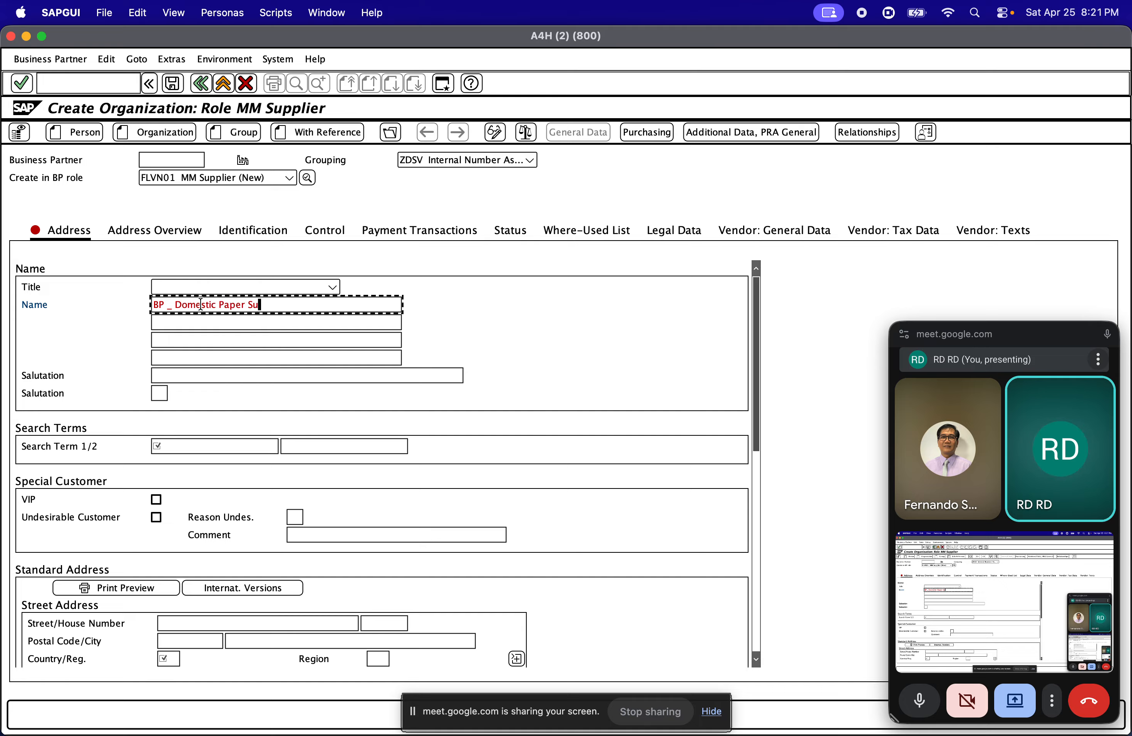
text(pplier)
click(162, 445)
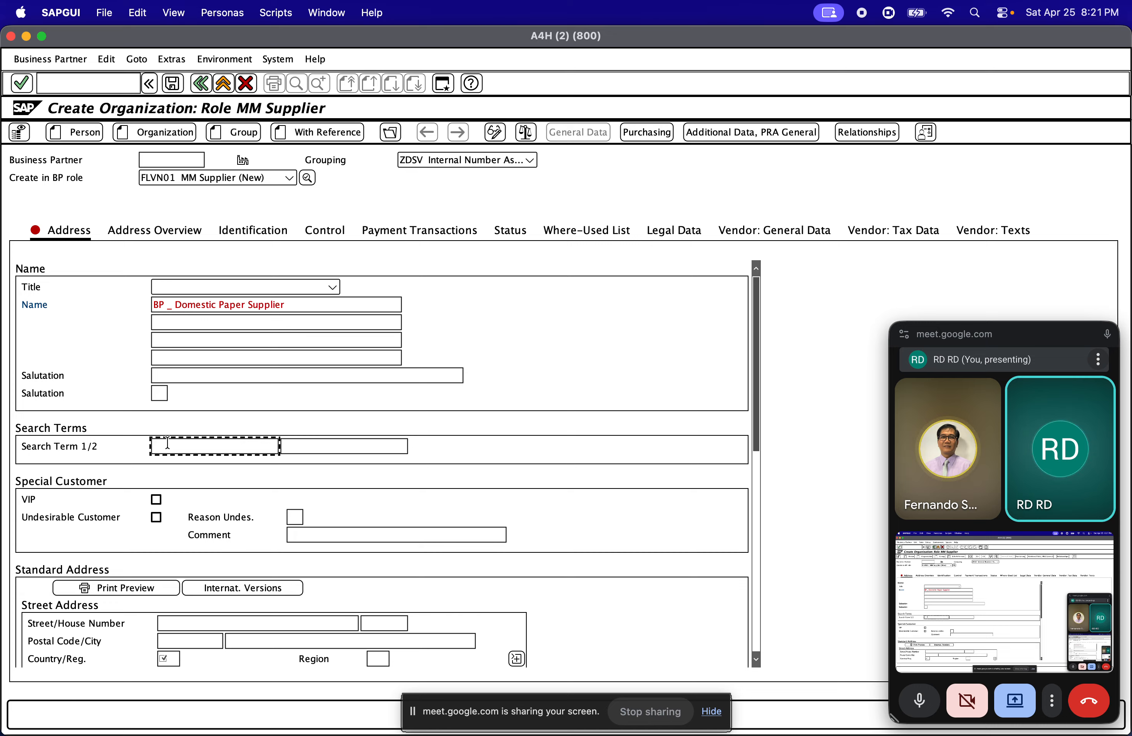
text(Paper)
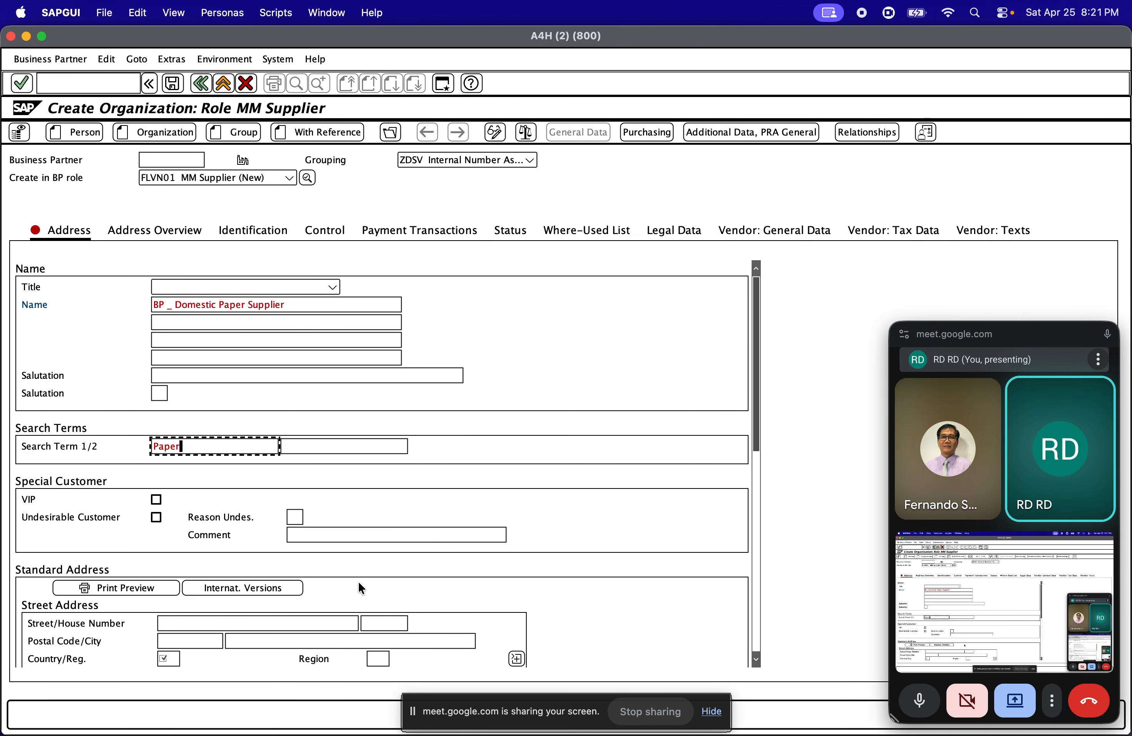
Set the country in the supplier's street address to DE (Germany)
scroll(358, 580, down, 5)
click(161, 375)
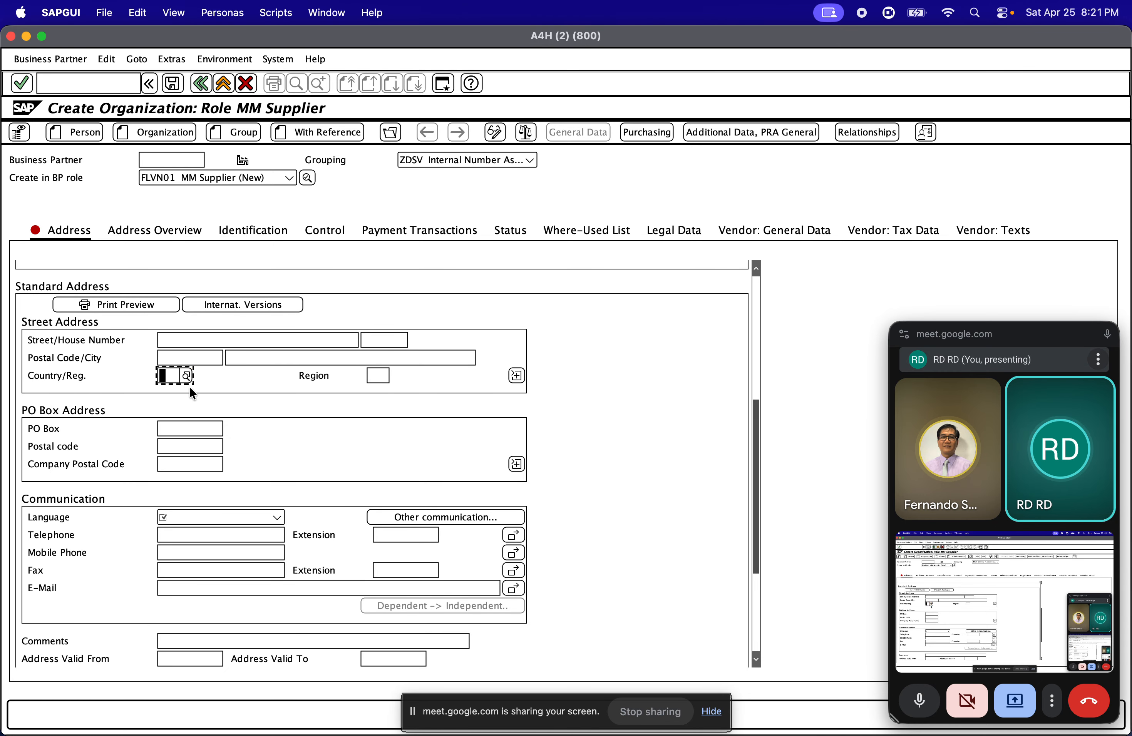
text(DE)
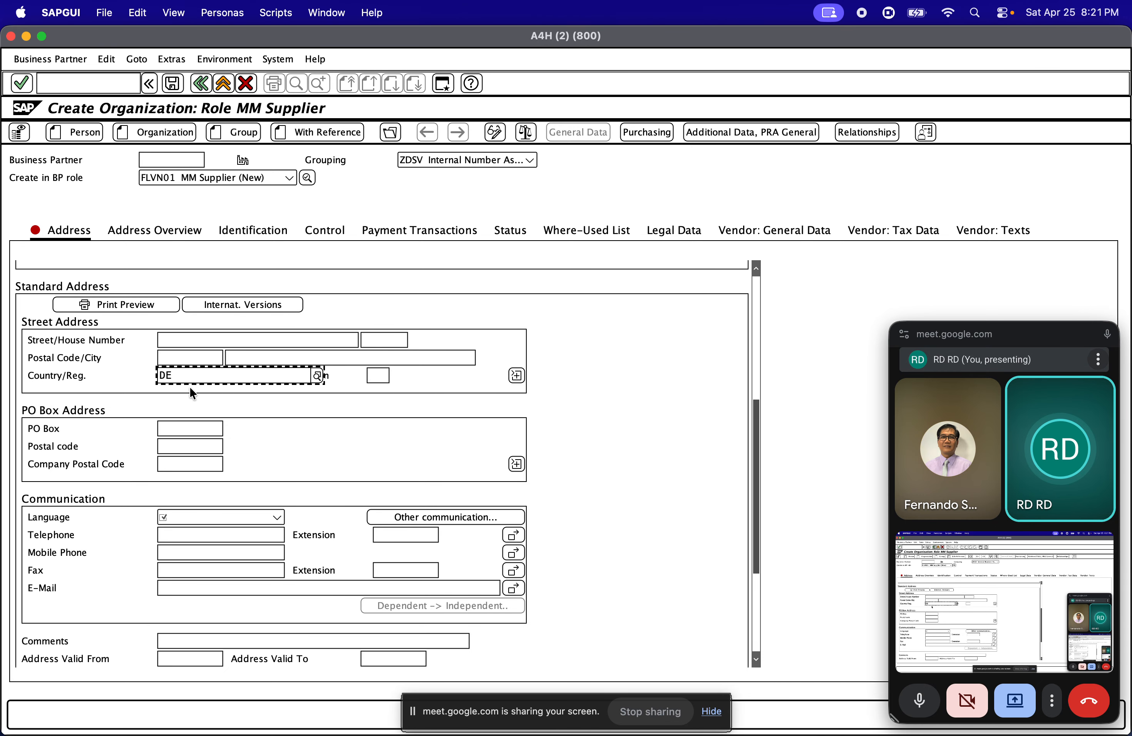
key(Return)
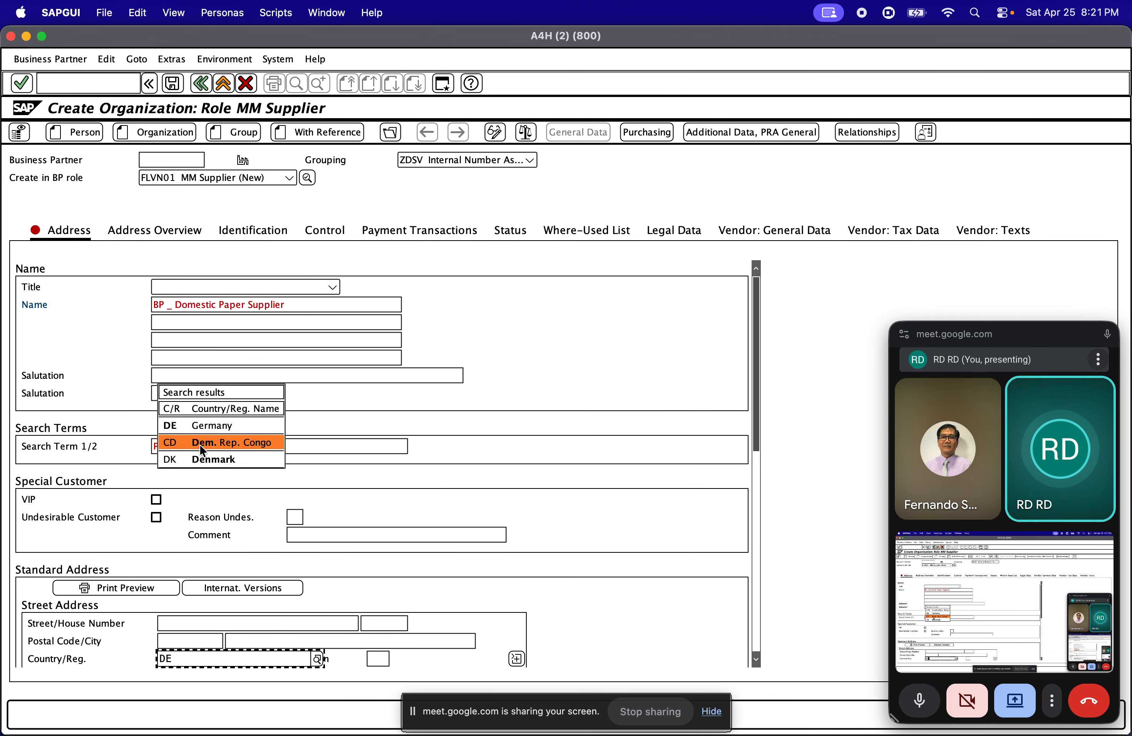
click(216, 425)
Set the supplier's communication language to EN English
scroll(225, 552, down, 4)
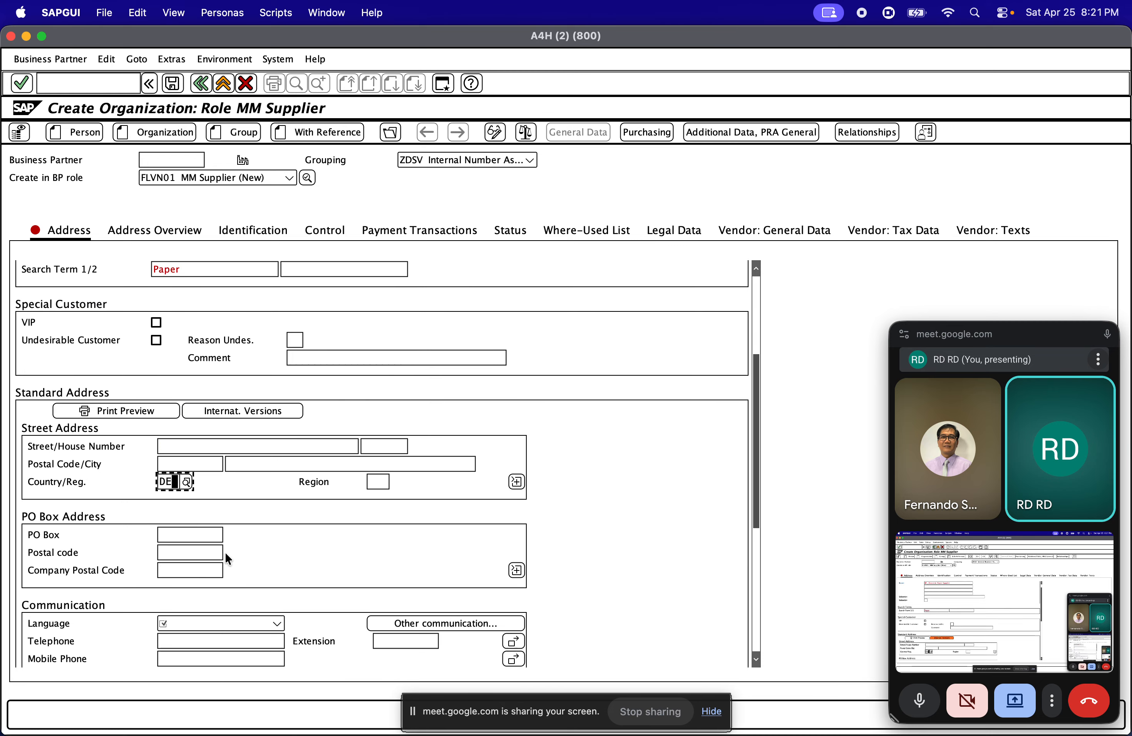
scroll(220, 556, down, 3)
click(197, 570)
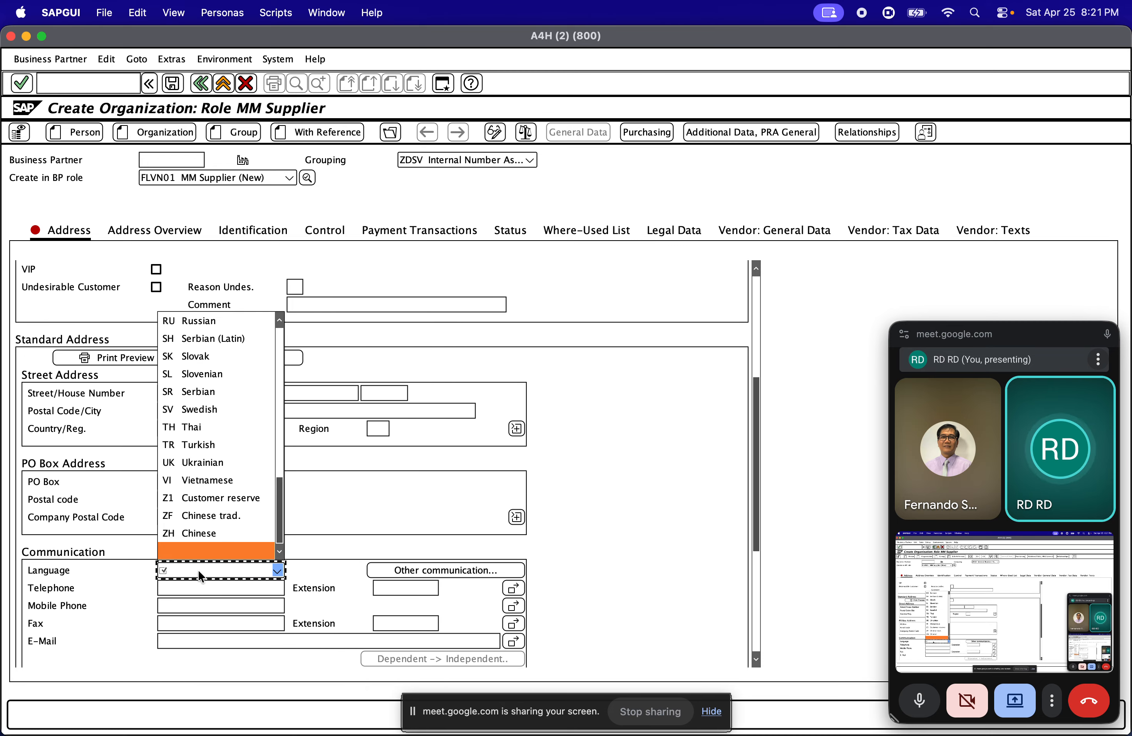
key(e)
key(n)
key(Return)
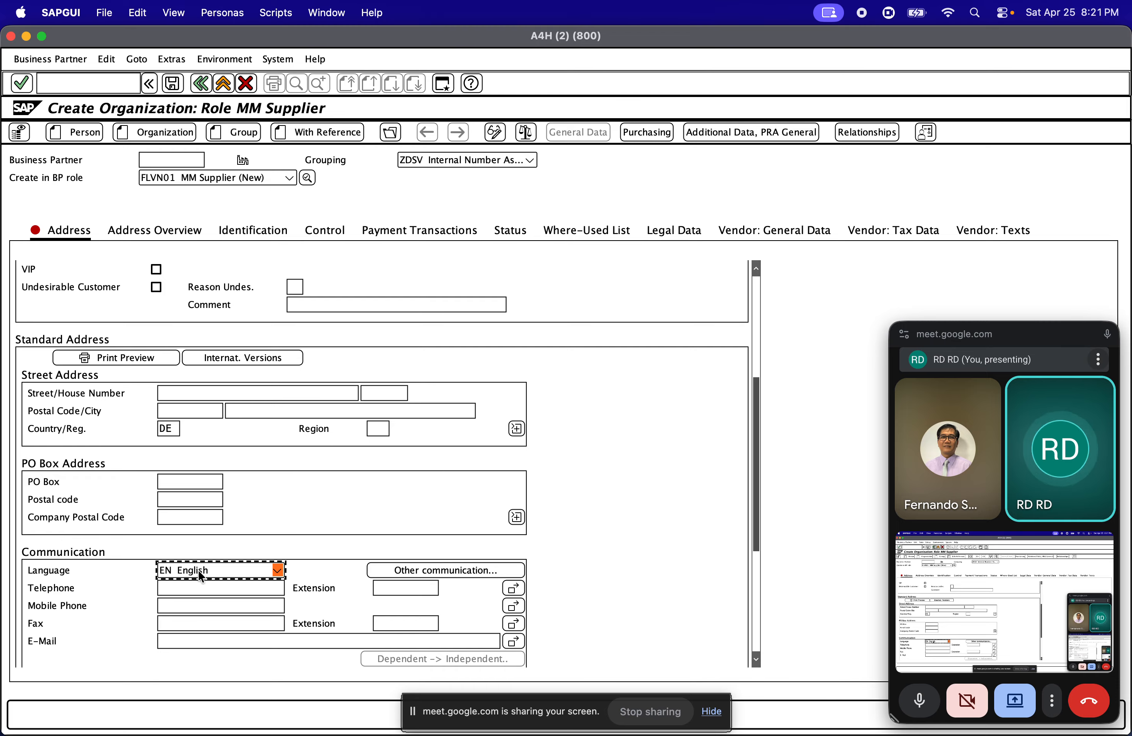
Review the supplier's address data and check the number assignment grouping selected for the new business partner
scroll(201, 575, down, 3)
scroll(258, 536, up, 6)
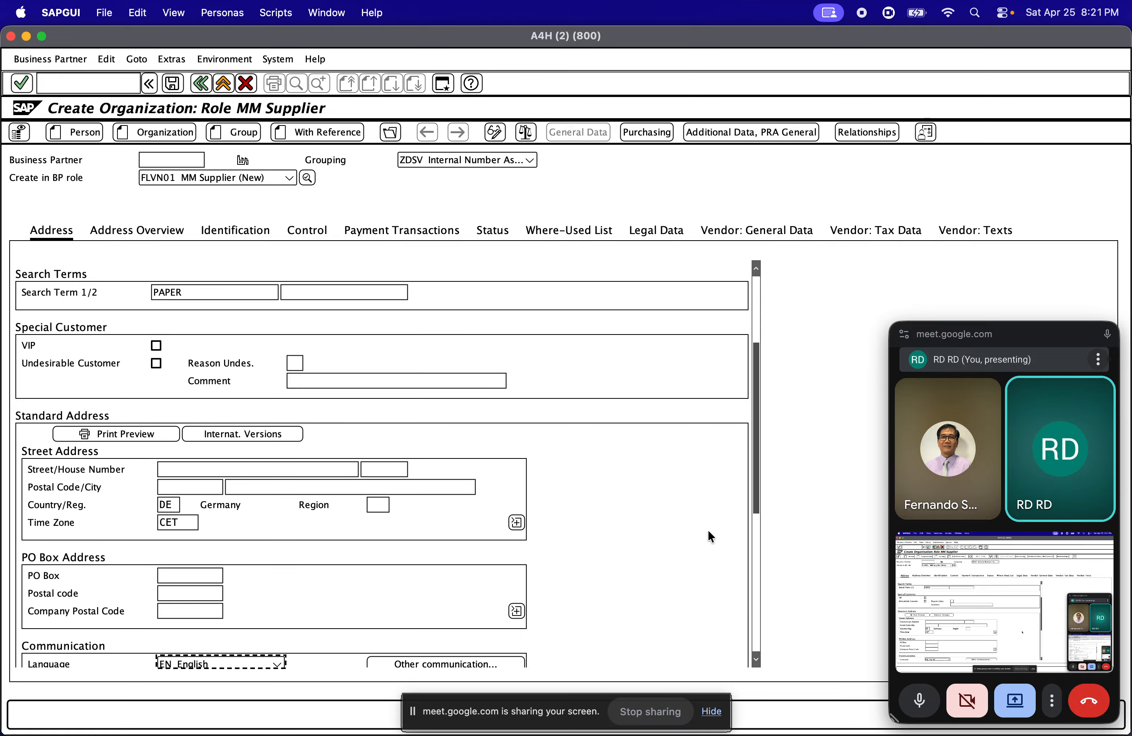
scroll(708, 530, down, 1)
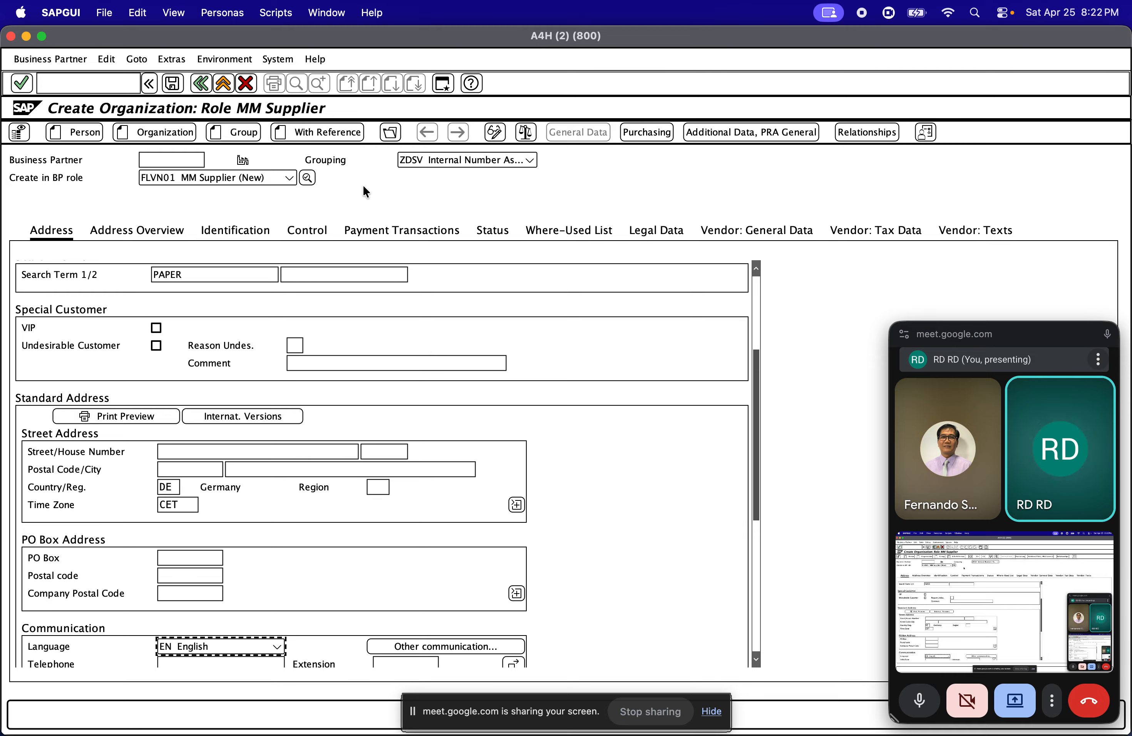
click(419, 161)
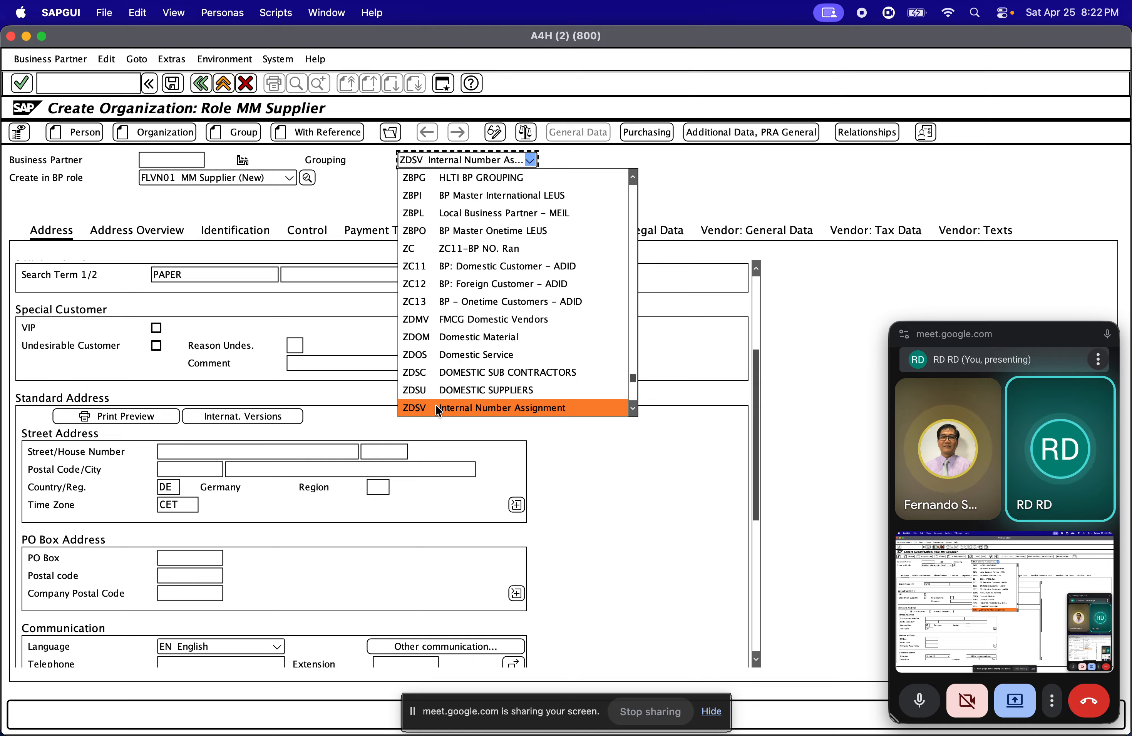
click(784, 265)
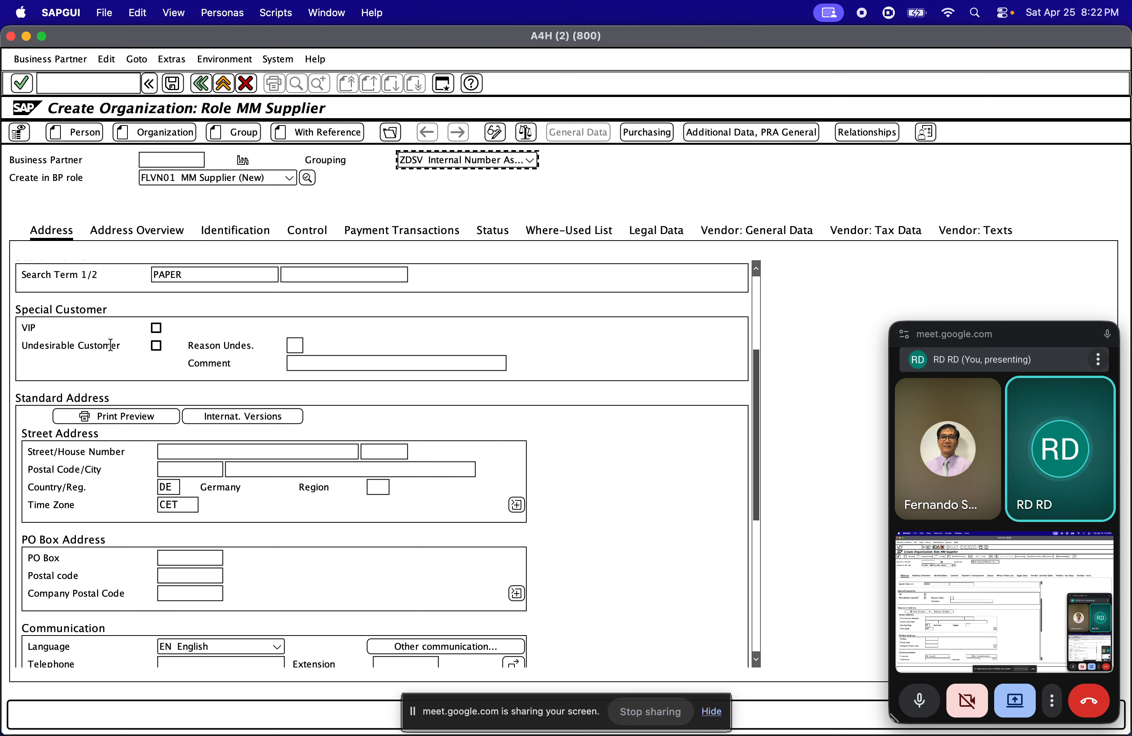
Examine the vendor general data, including the vendor number assignment, account group, payment transactions, reference data and deletion blocks
click(777, 234)
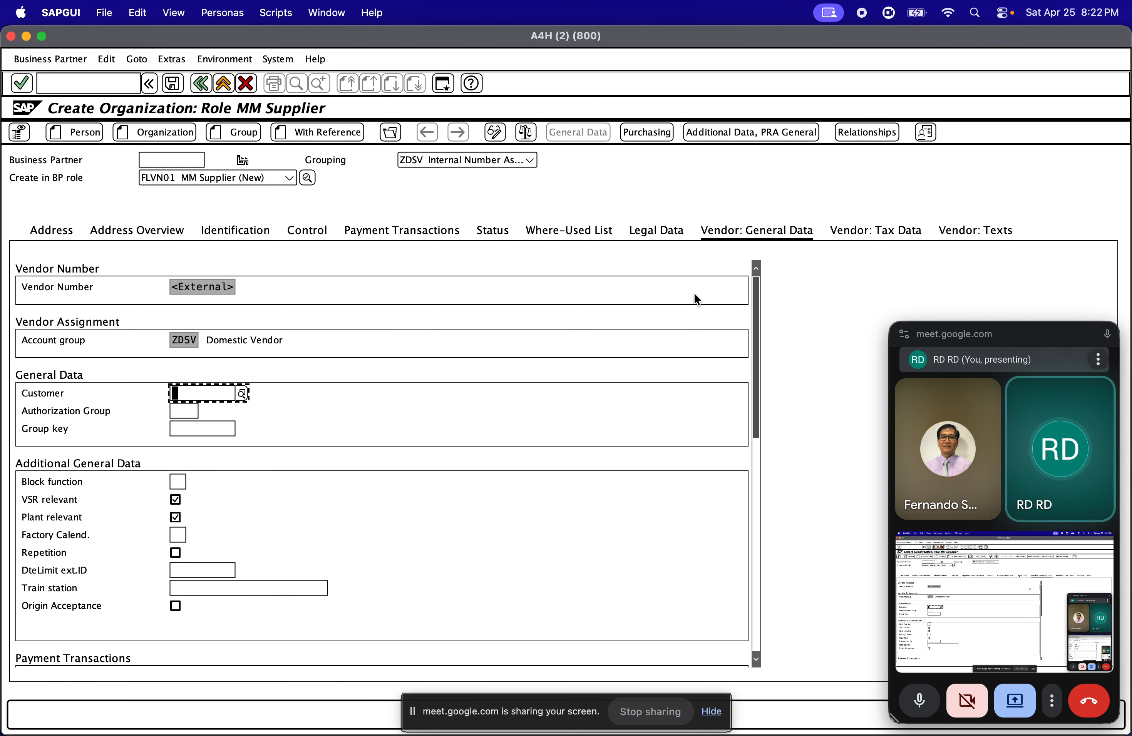
double_click(171, 342)
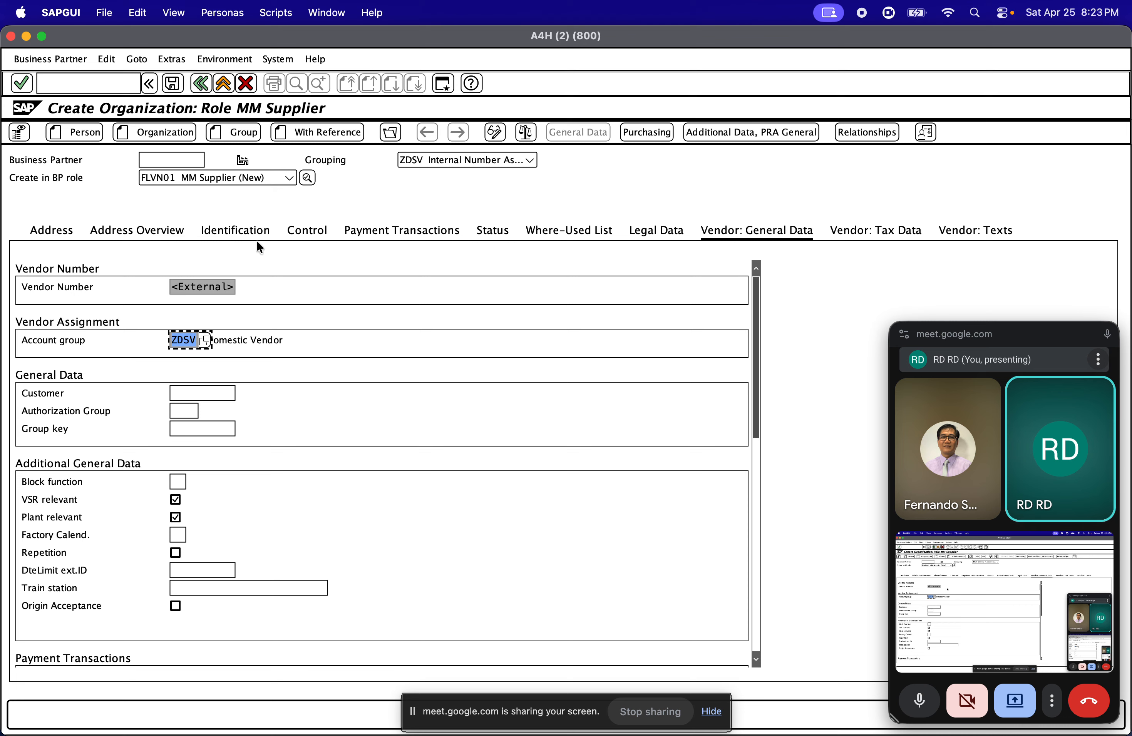
click(184, 289)
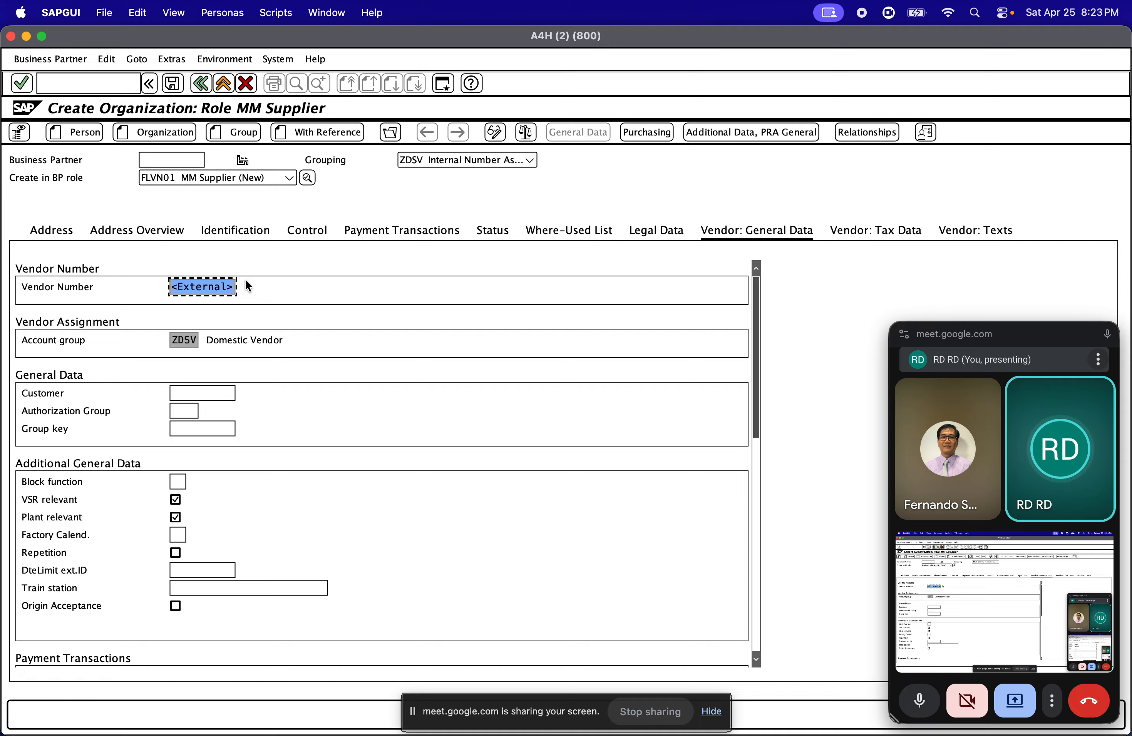
click(165, 162)
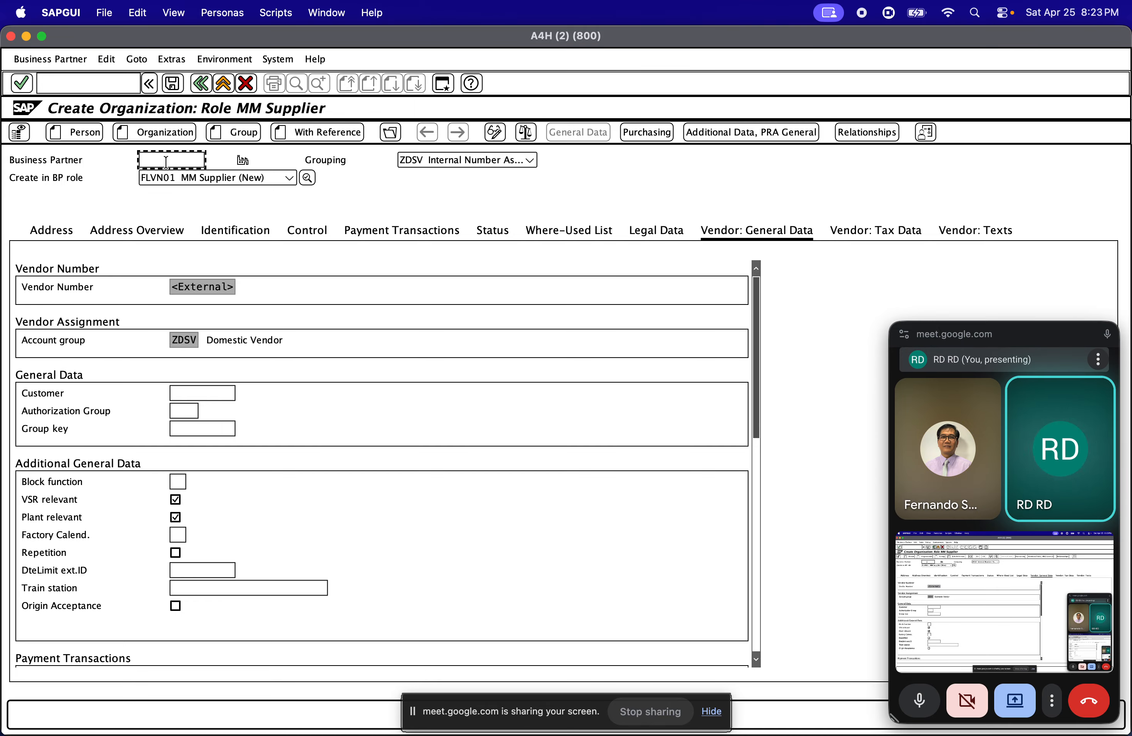
click(173, 288)
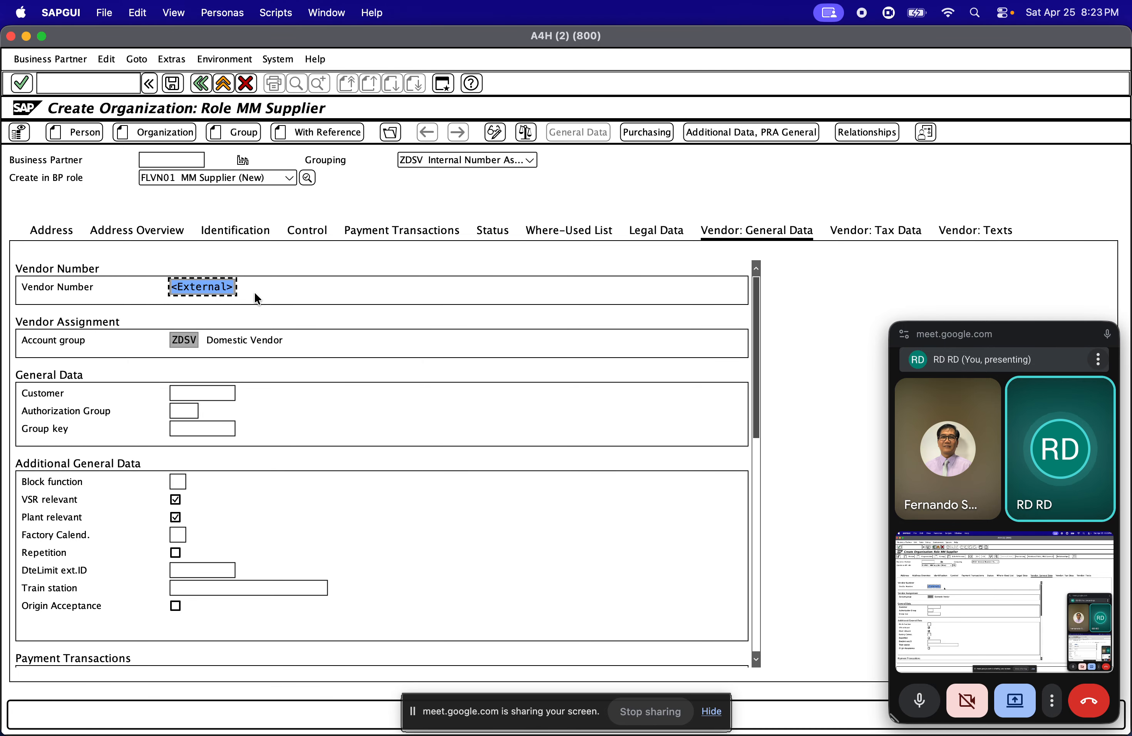
scroll(387, 407, down, 3)
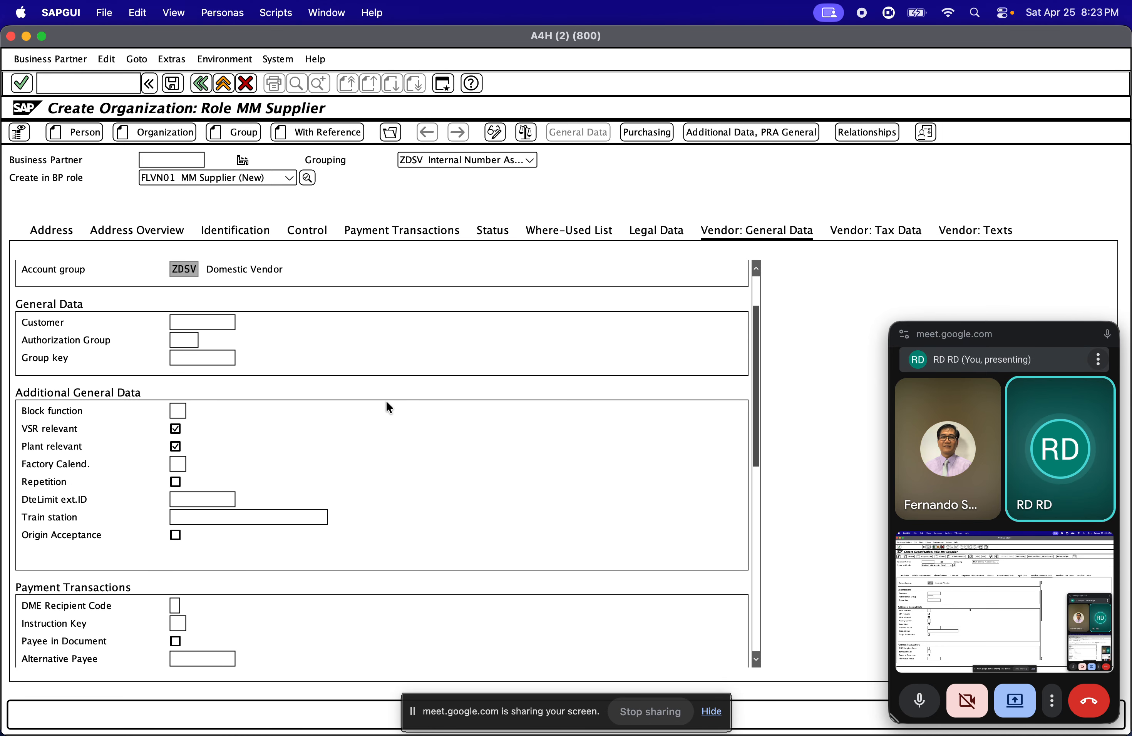
scroll(386, 400, up, 3)
scroll(387, 402, down, 10)
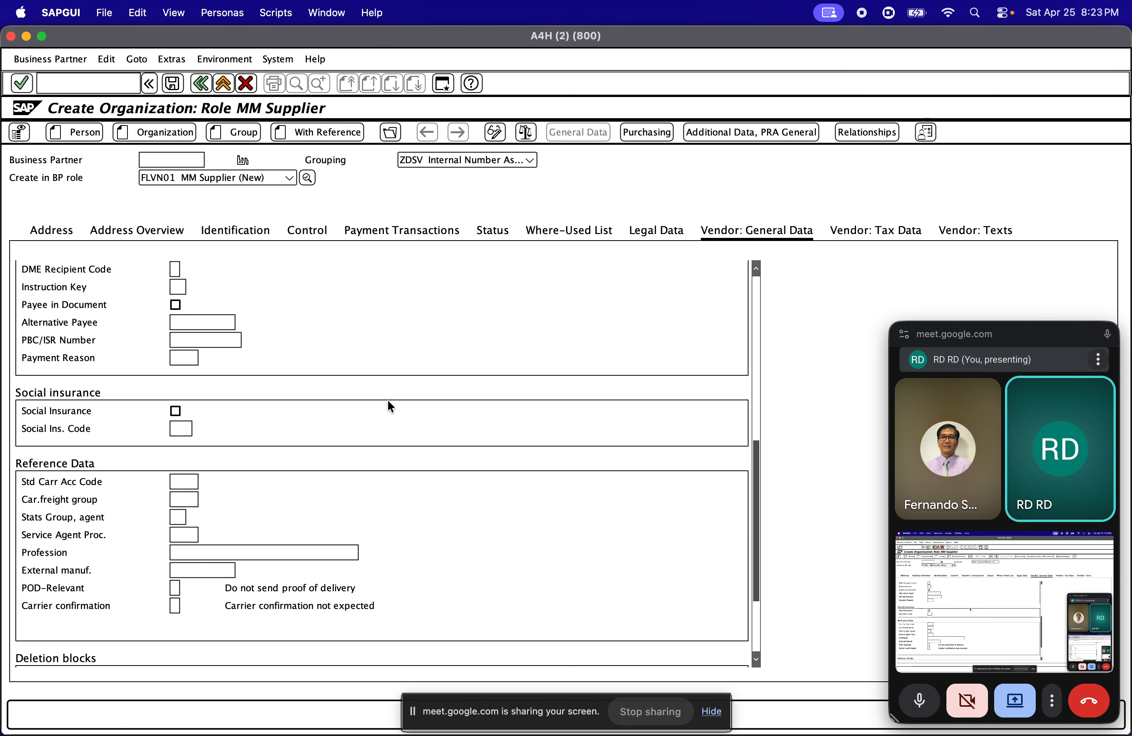
scroll(391, 400, down, 3)
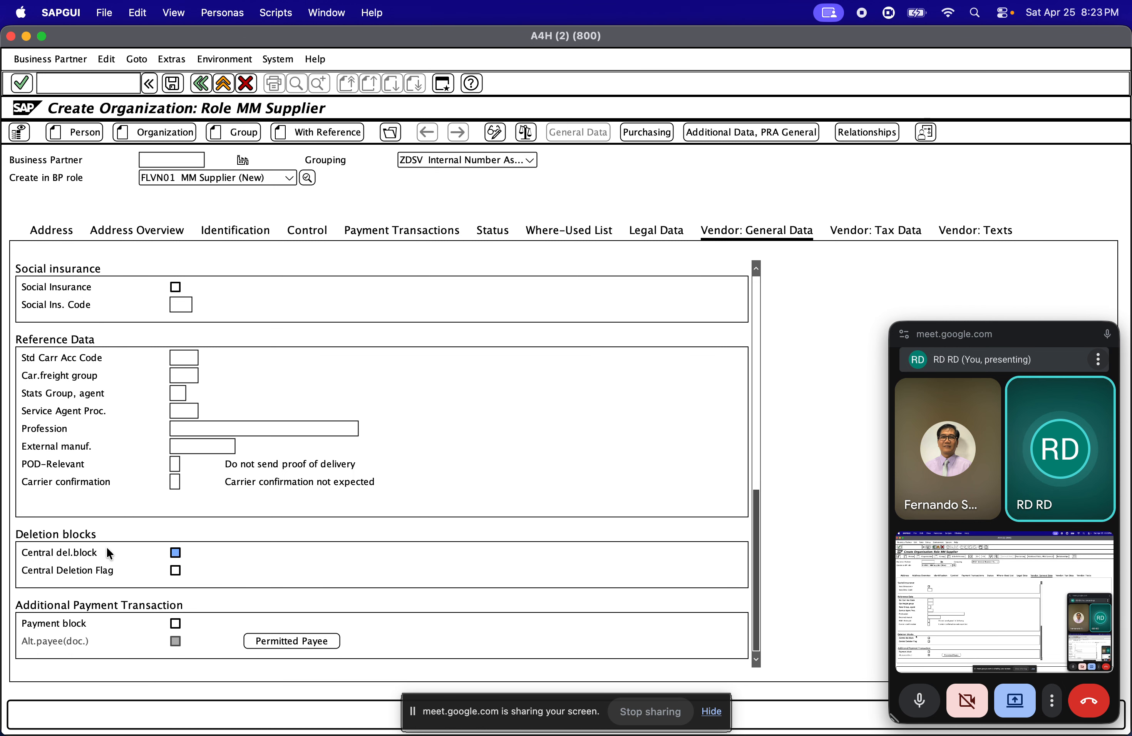
scroll(110, 542, up, 5)
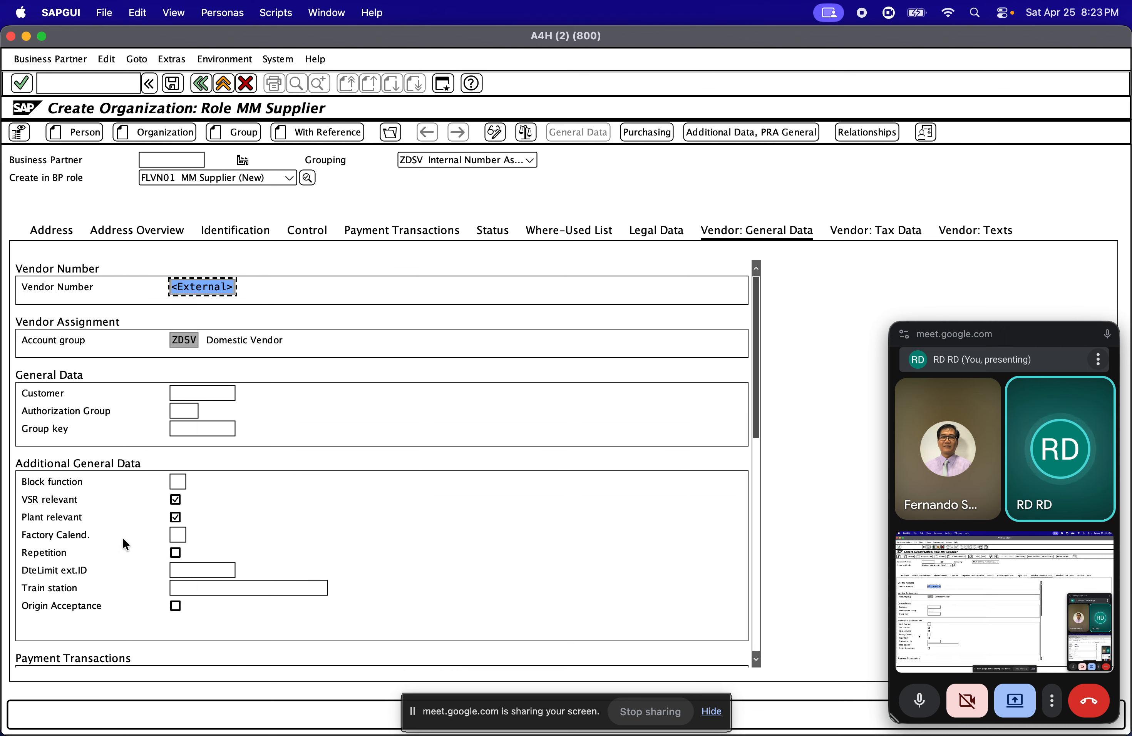
Switch to the supplier's purchasing data and assign purchasing organization 1910 (Purchase Org -1910)
click(644, 137)
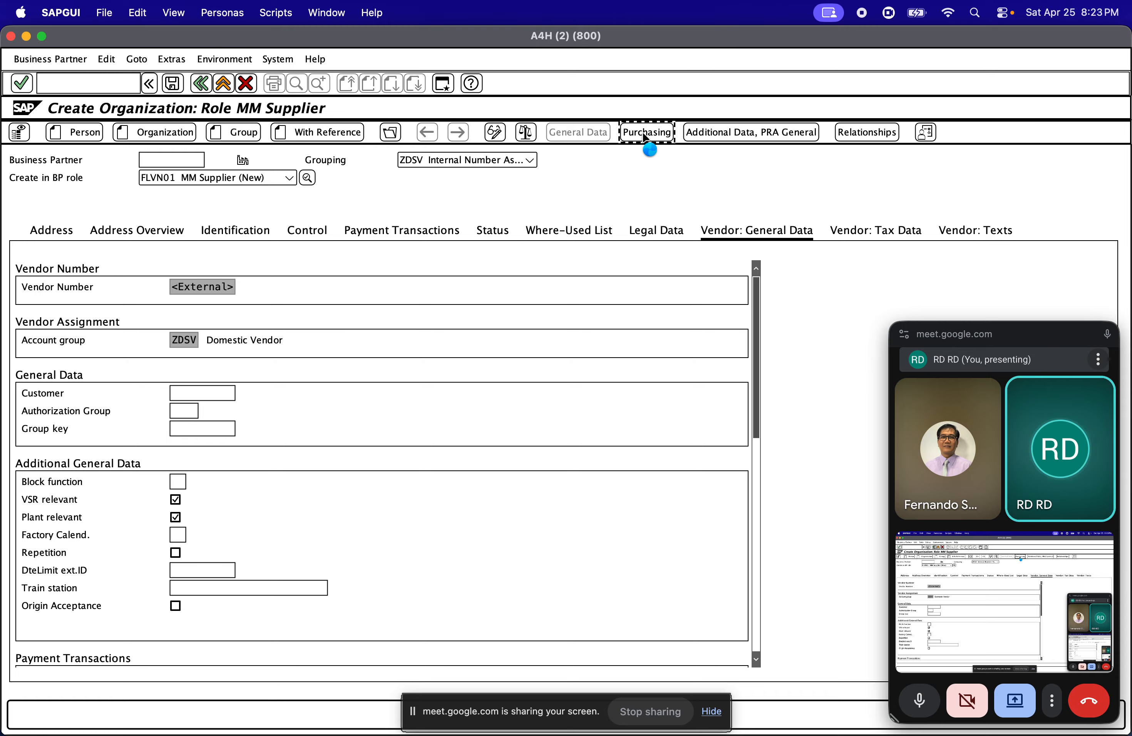
click(645, 137)
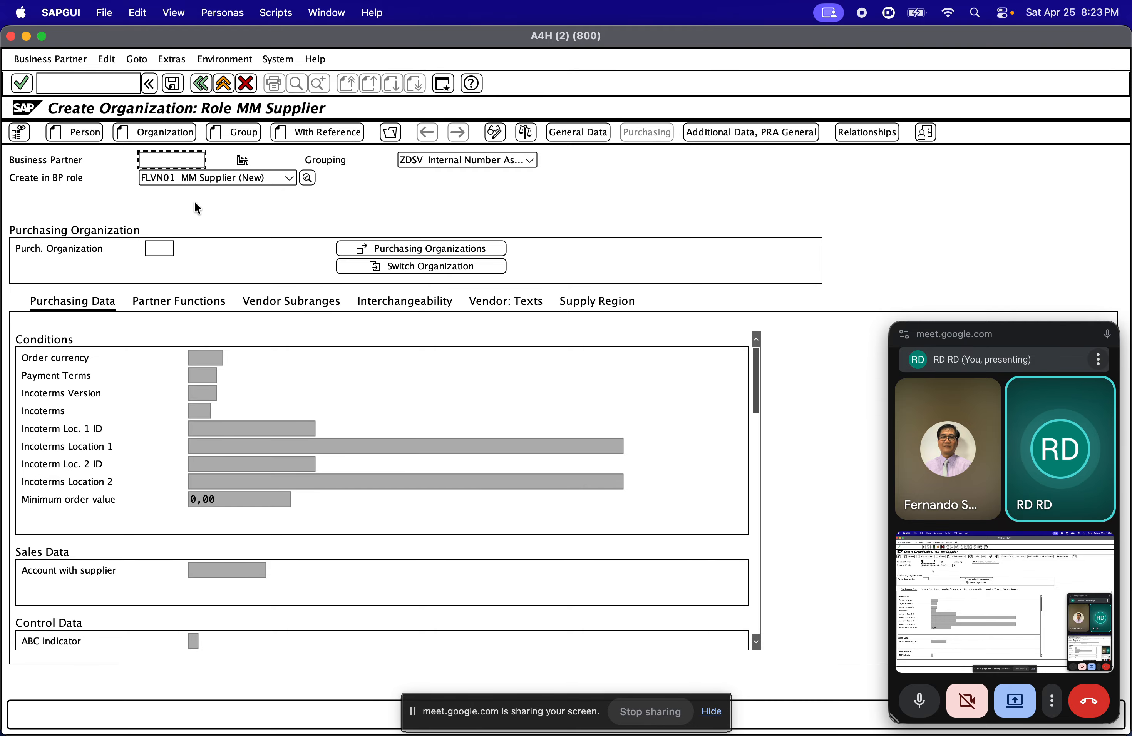
click(162, 246)
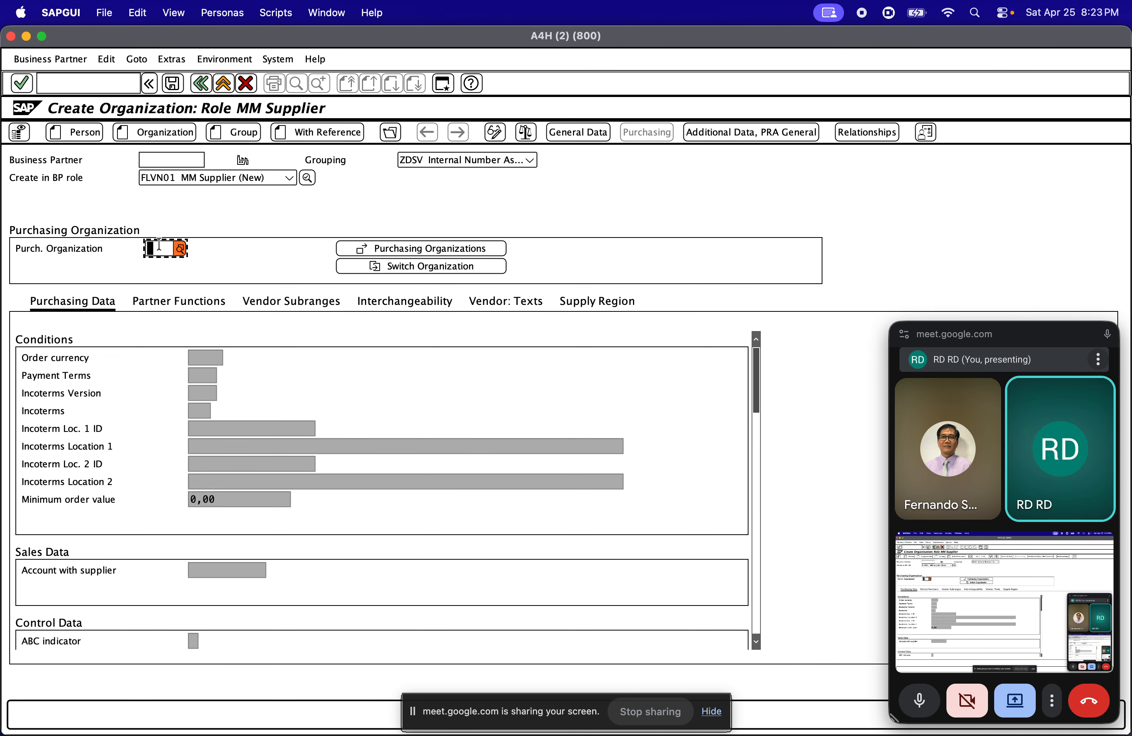
click(180, 248)
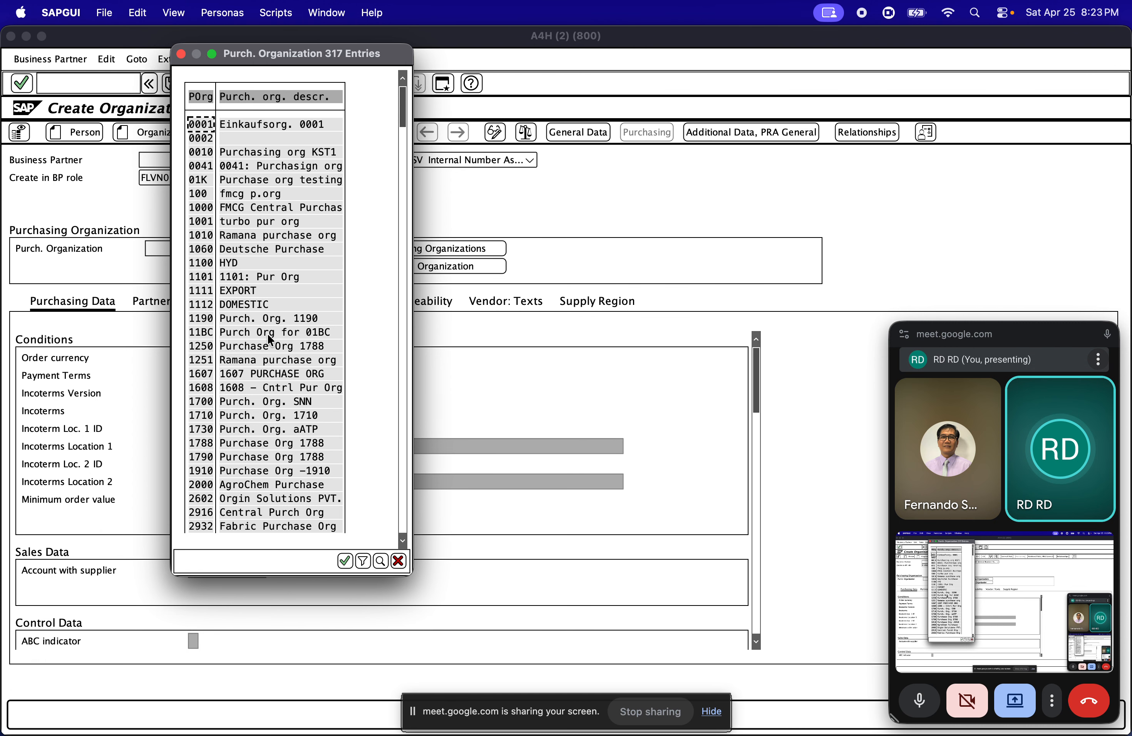
click(267, 471)
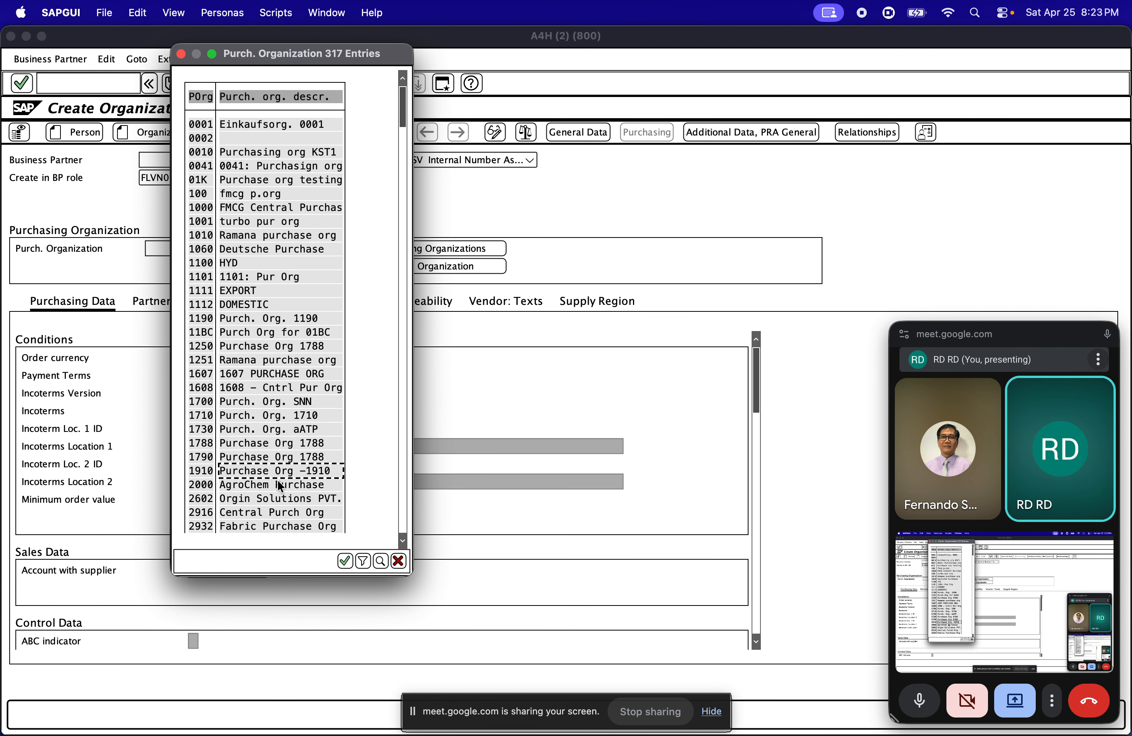
double_click(275, 470)
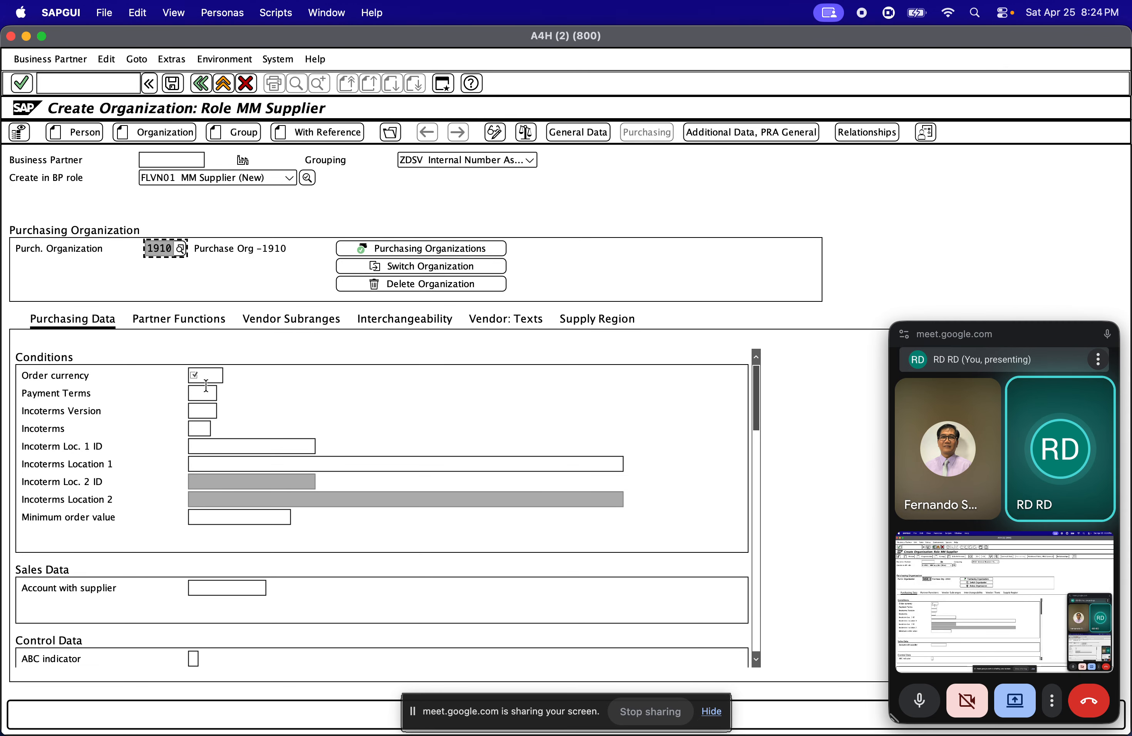
Set the order currency to EUR and the payment terms to 0003 in the purchasing conditions
click(212, 377)
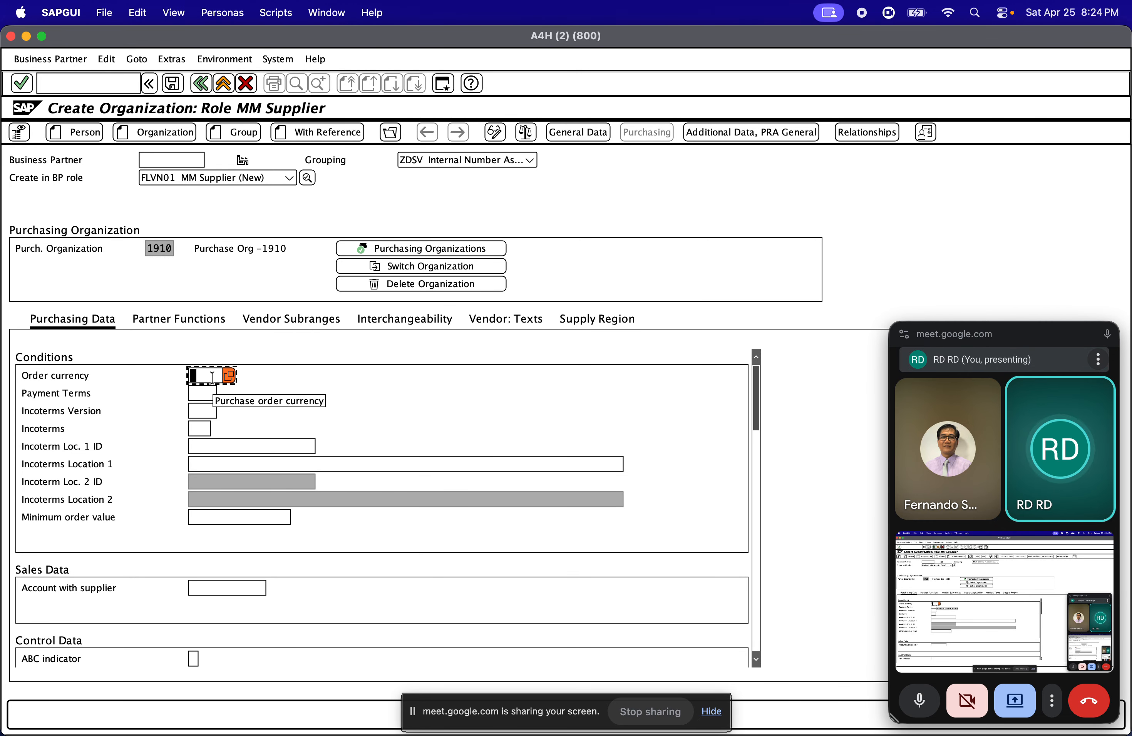
text(EUR)
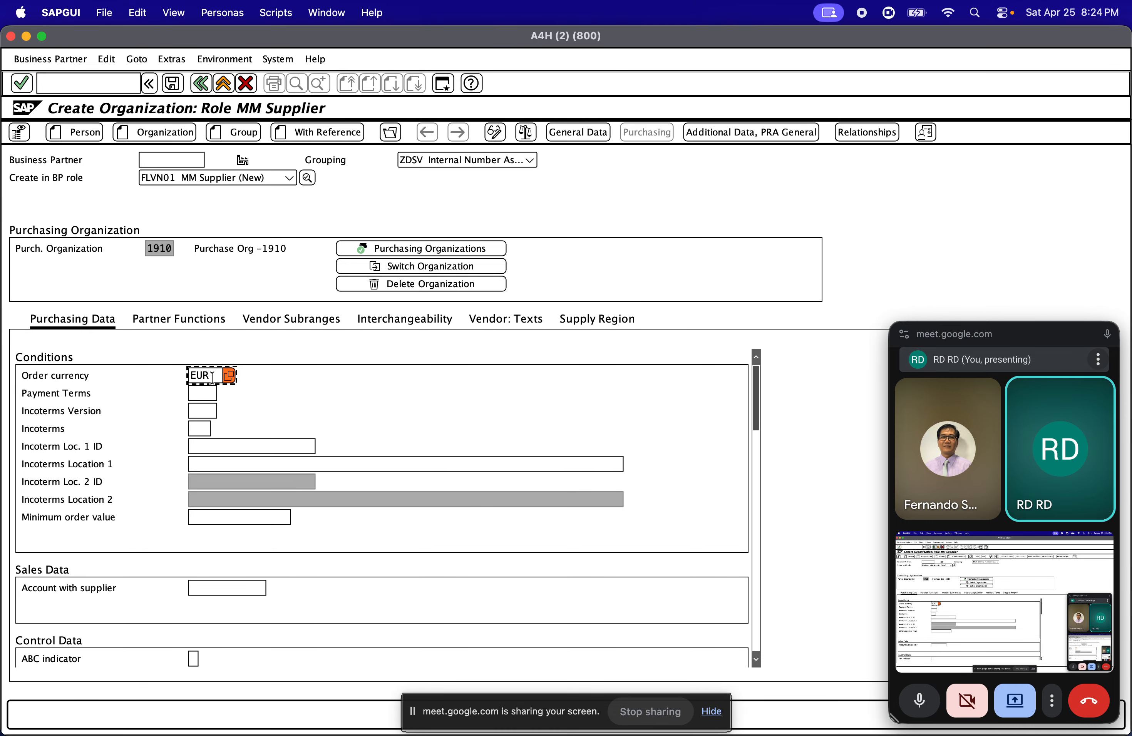
click(204, 395)
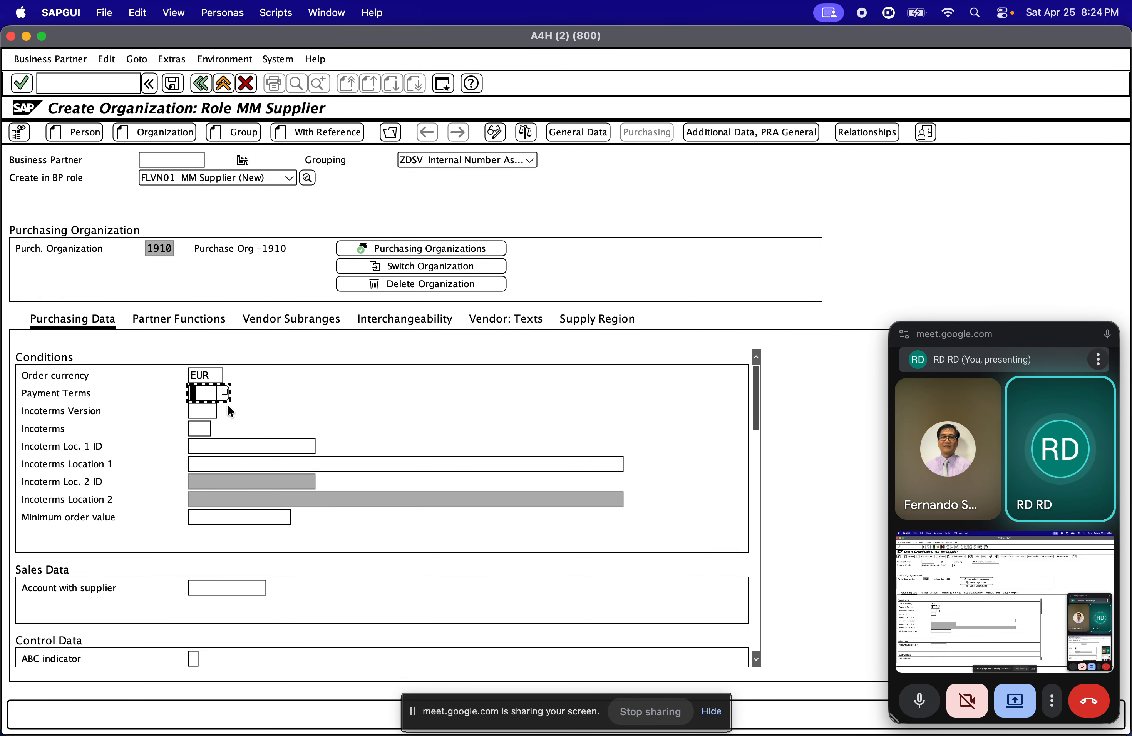
click(224, 397)
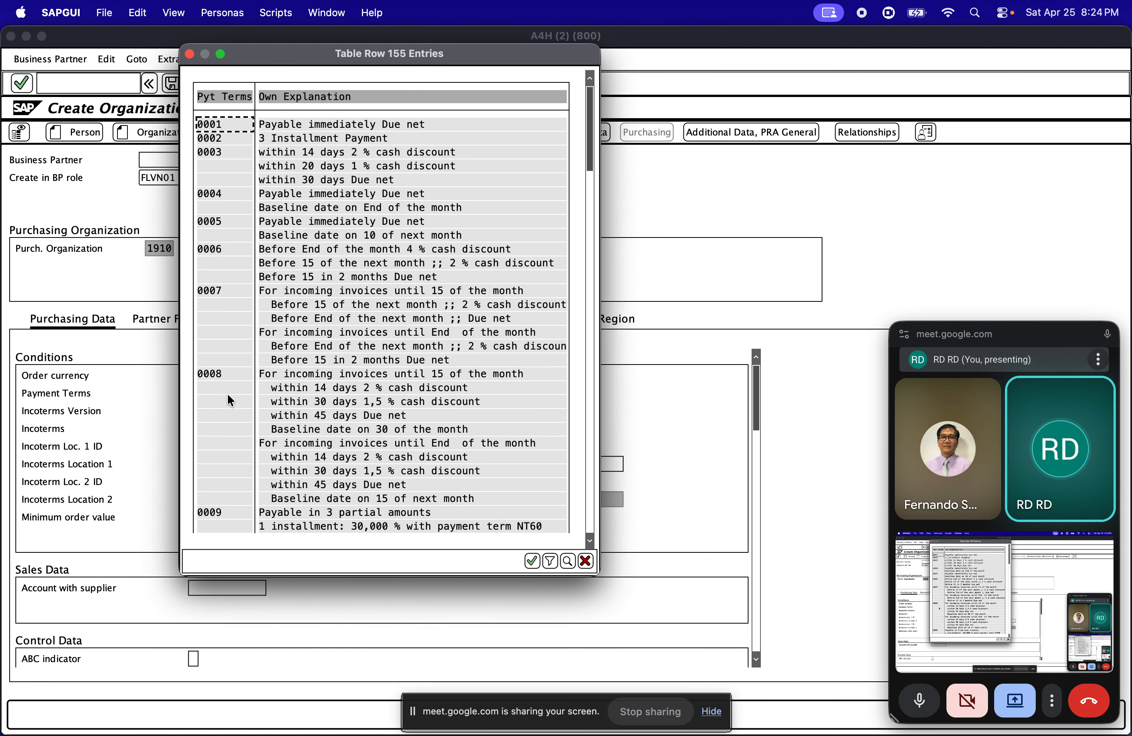
click(354, 125)
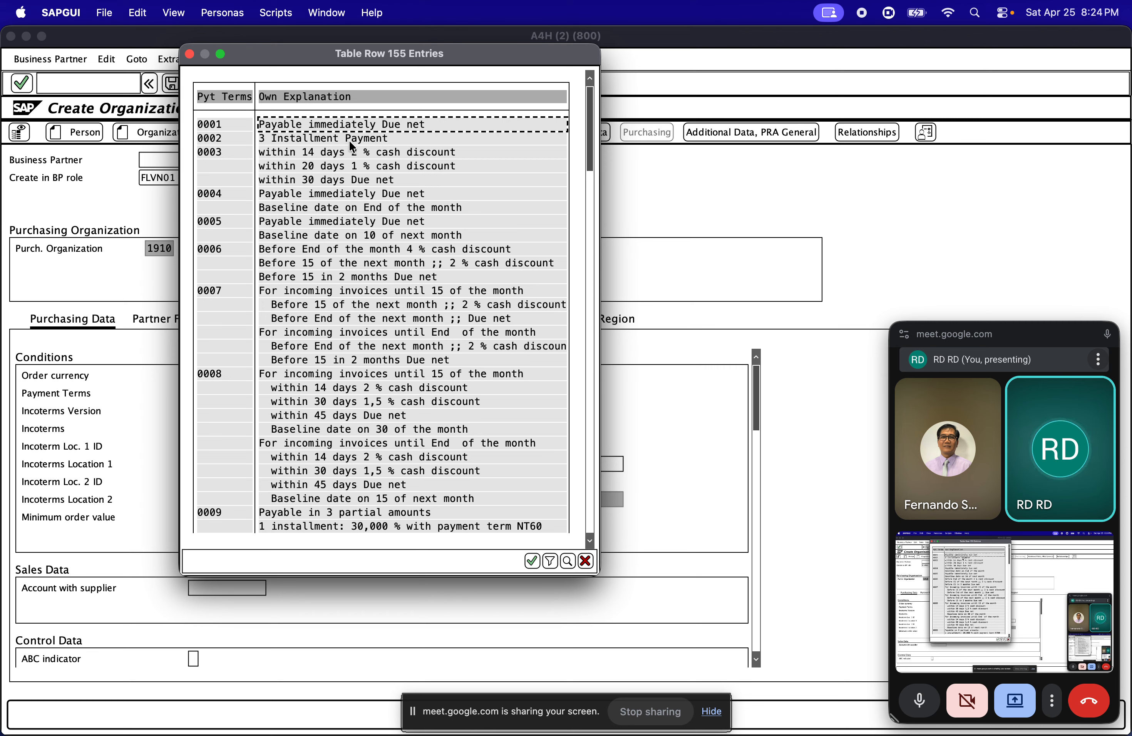
click(350, 141)
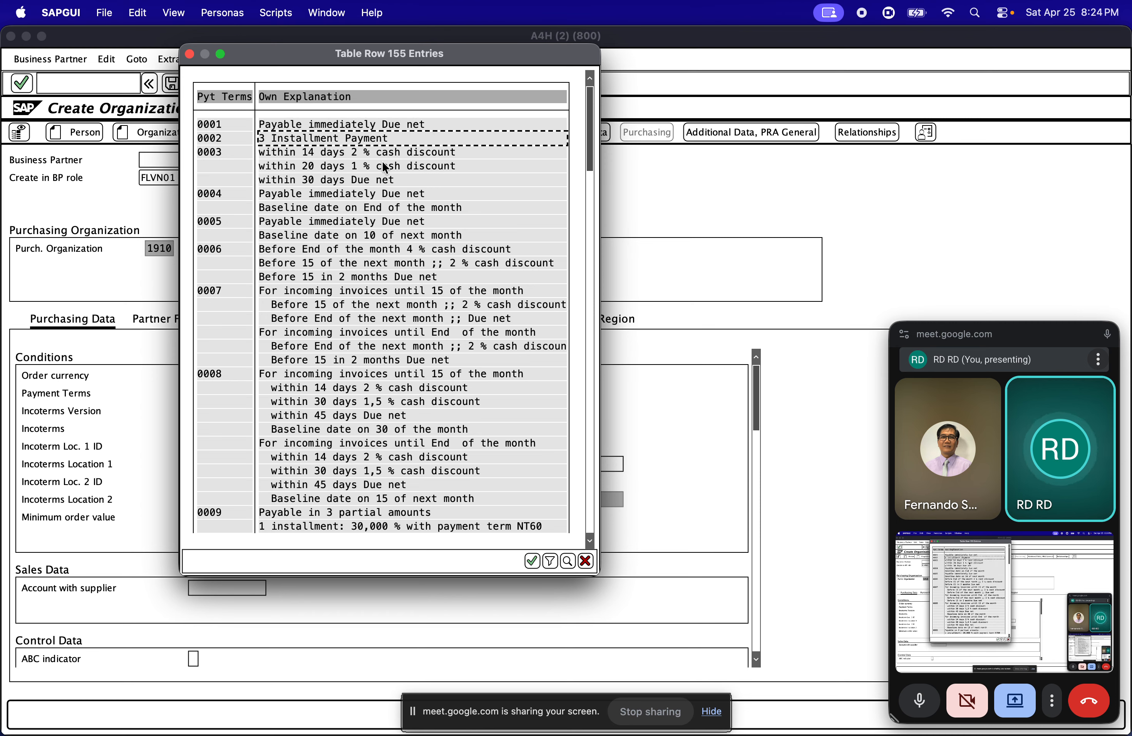
click(343, 152)
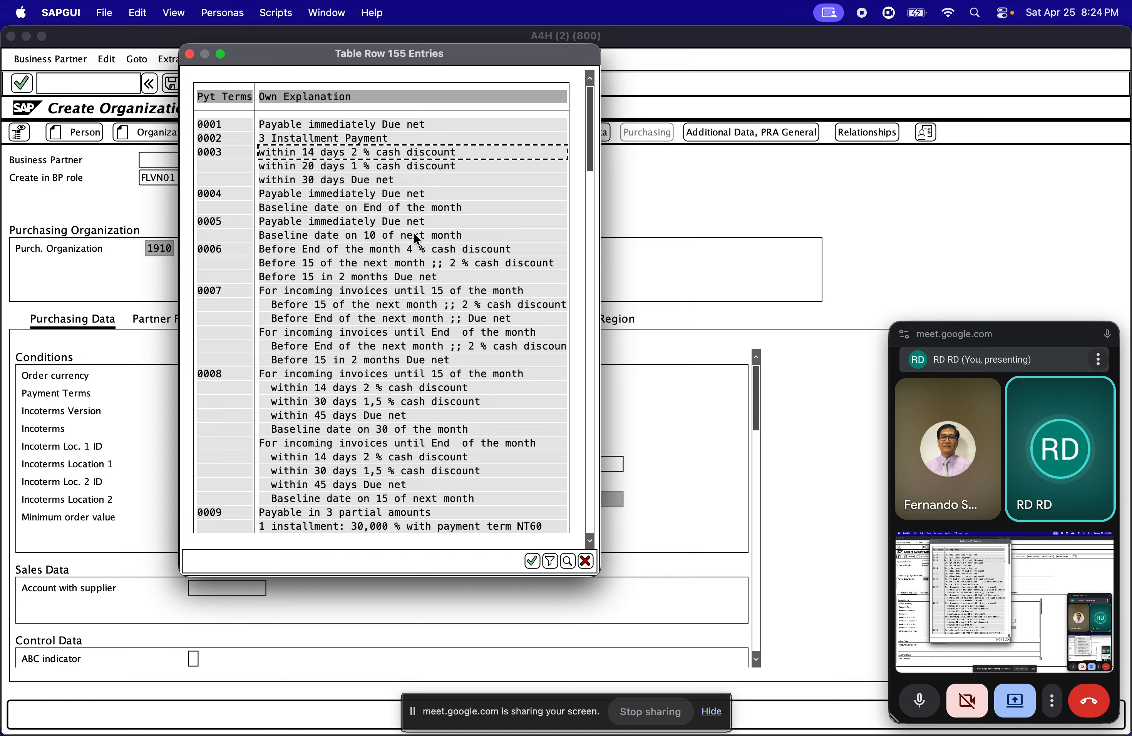
click(445, 283)
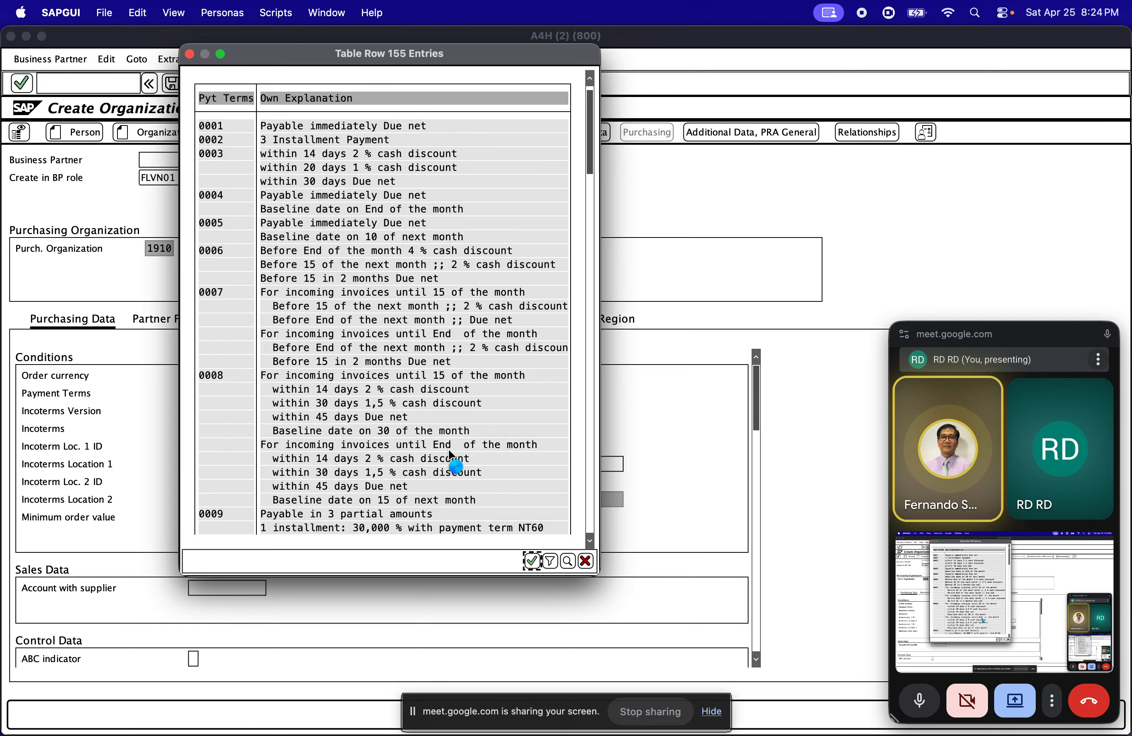
scroll(478, 463, down, 2)
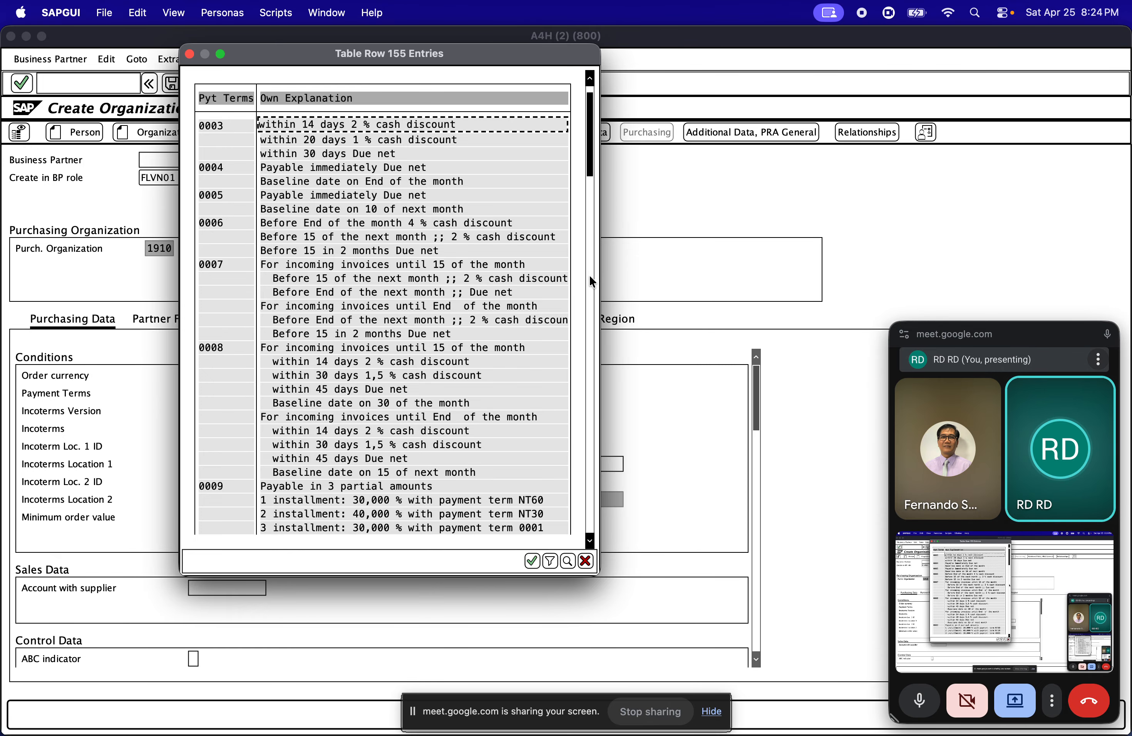
click(532, 561)
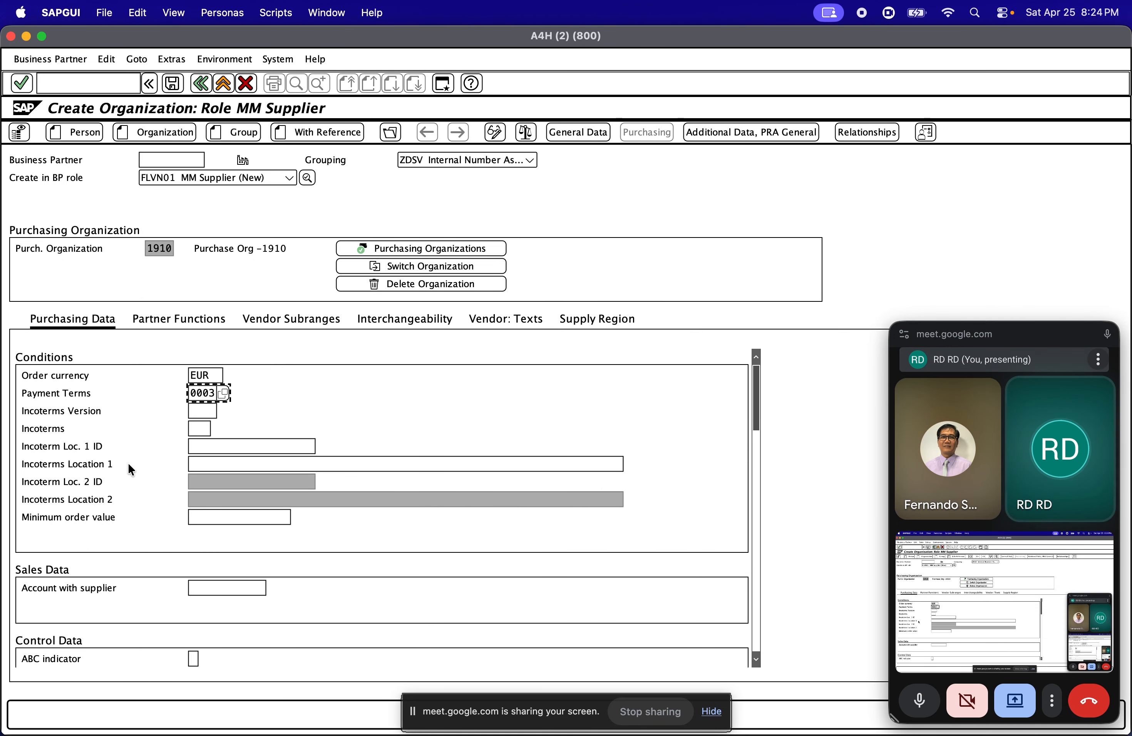
Look through the available Incoterms without choosing one, and examine the remaining control, default and additional purchasing data
click(193, 423)
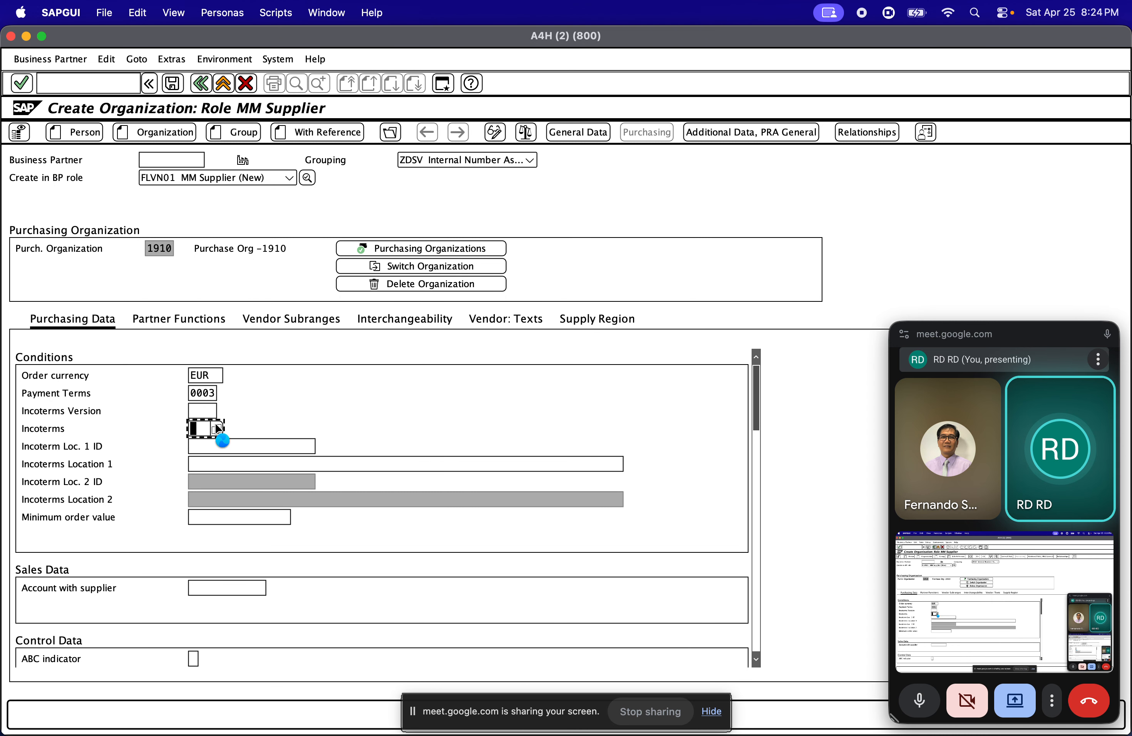
click(216, 427)
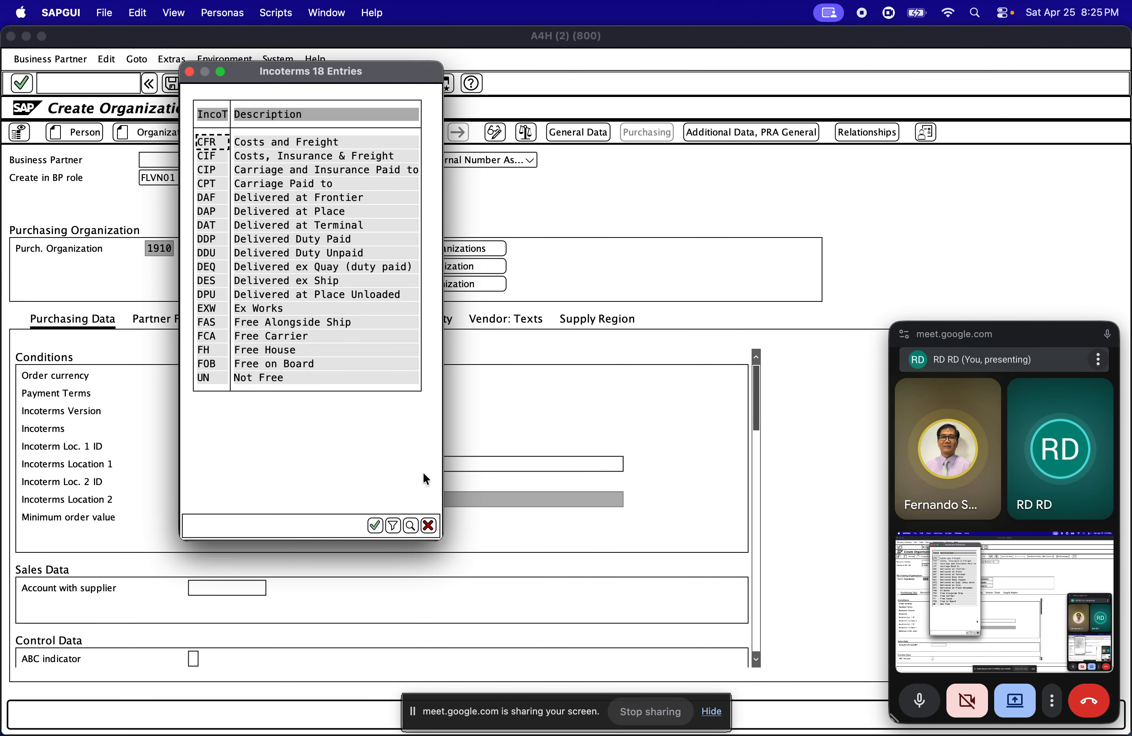
click(428, 526)
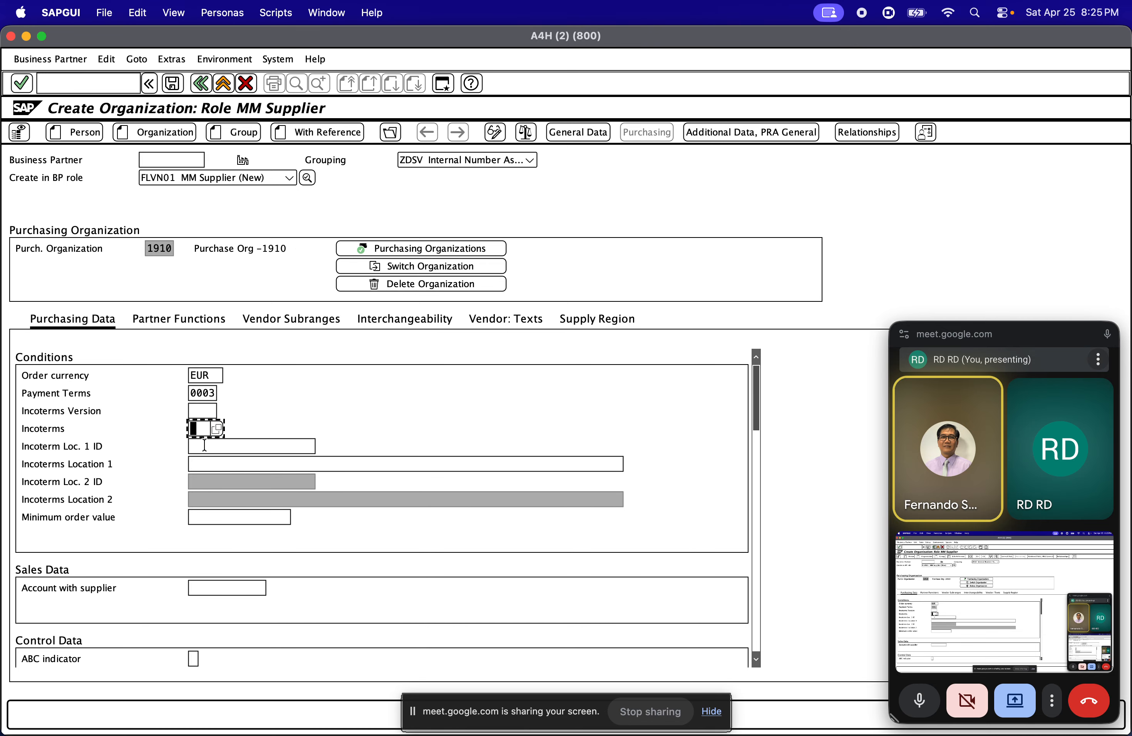
scroll(239, 471, down, 5)
scroll(184, 443, up, 5)
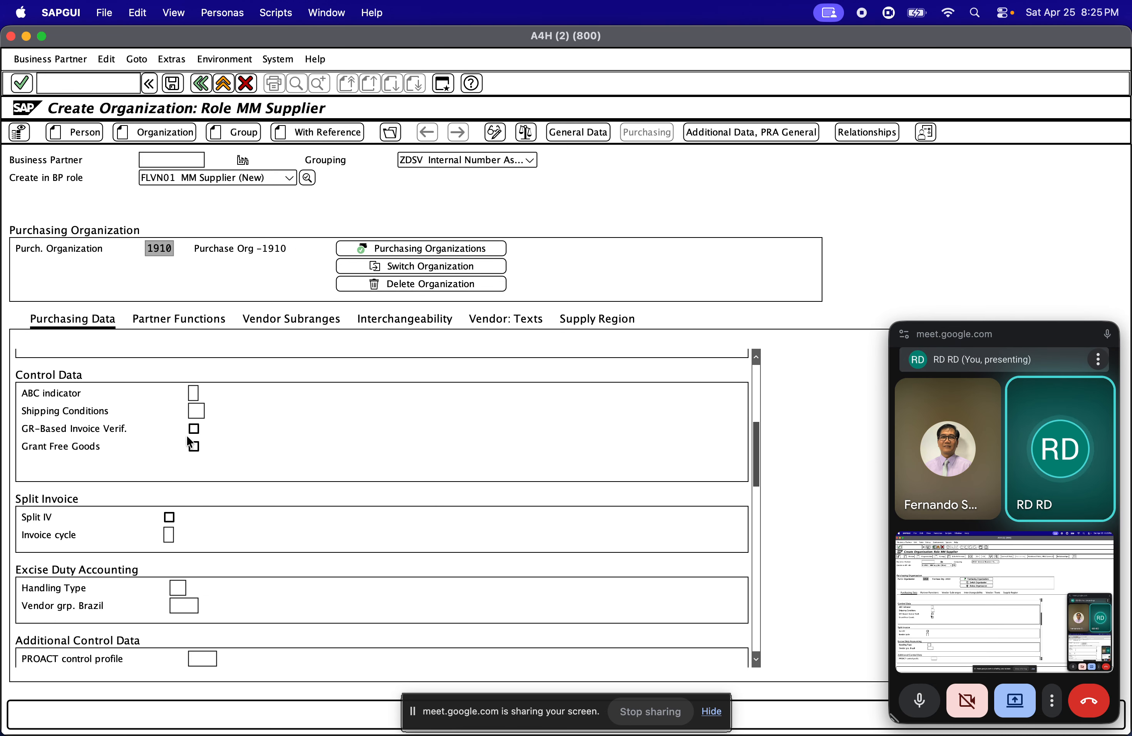
scroll(182, 483, down, 8)
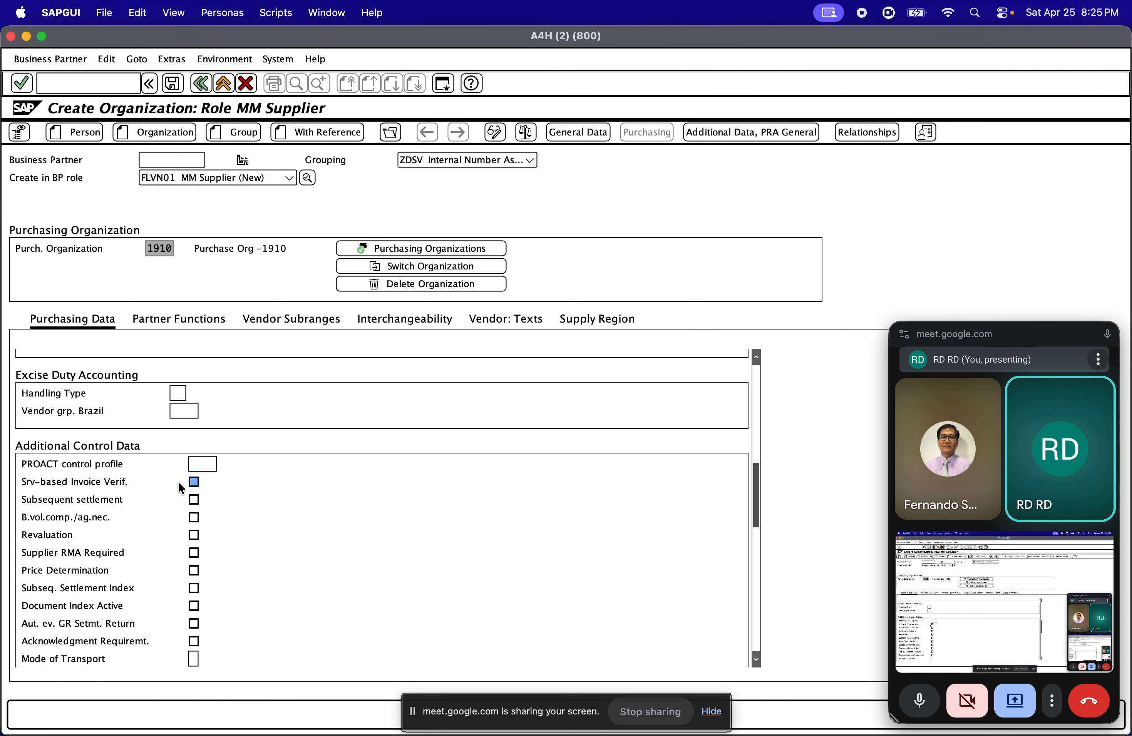
scroll(174, 464, up, 10)
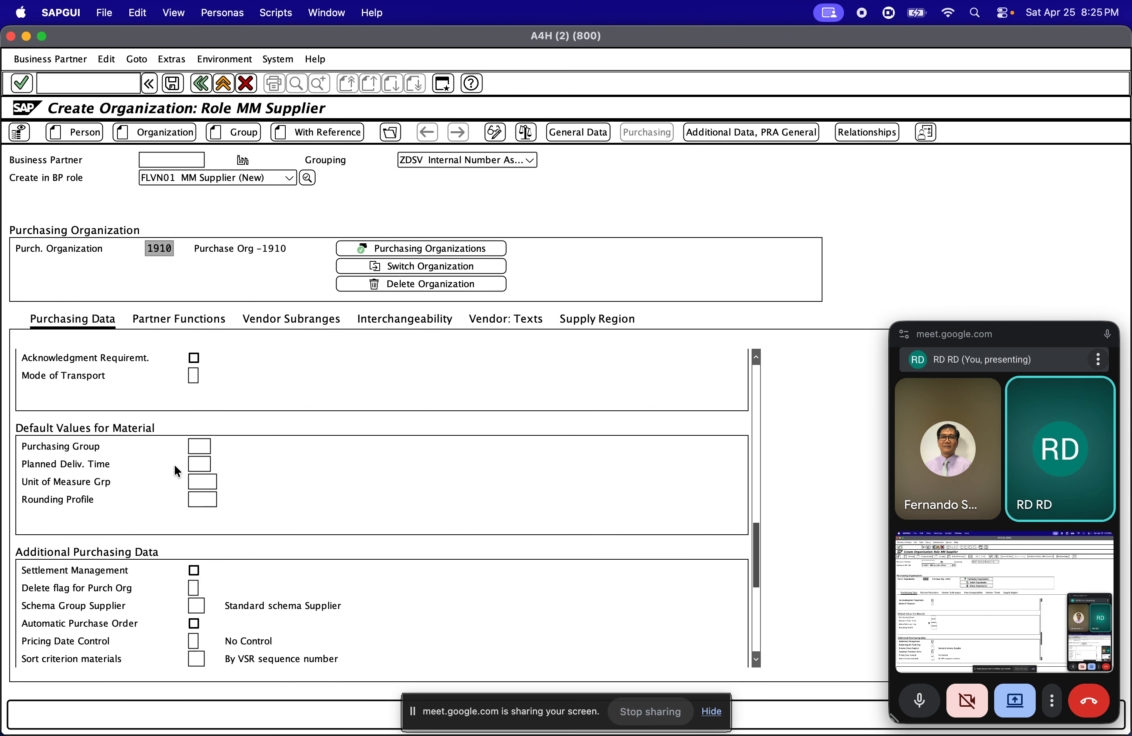
Examine the partner functions of the new supplier, including ordering address, freight supplier, supplier, delivering plant and invoicing party
click(157, 321)
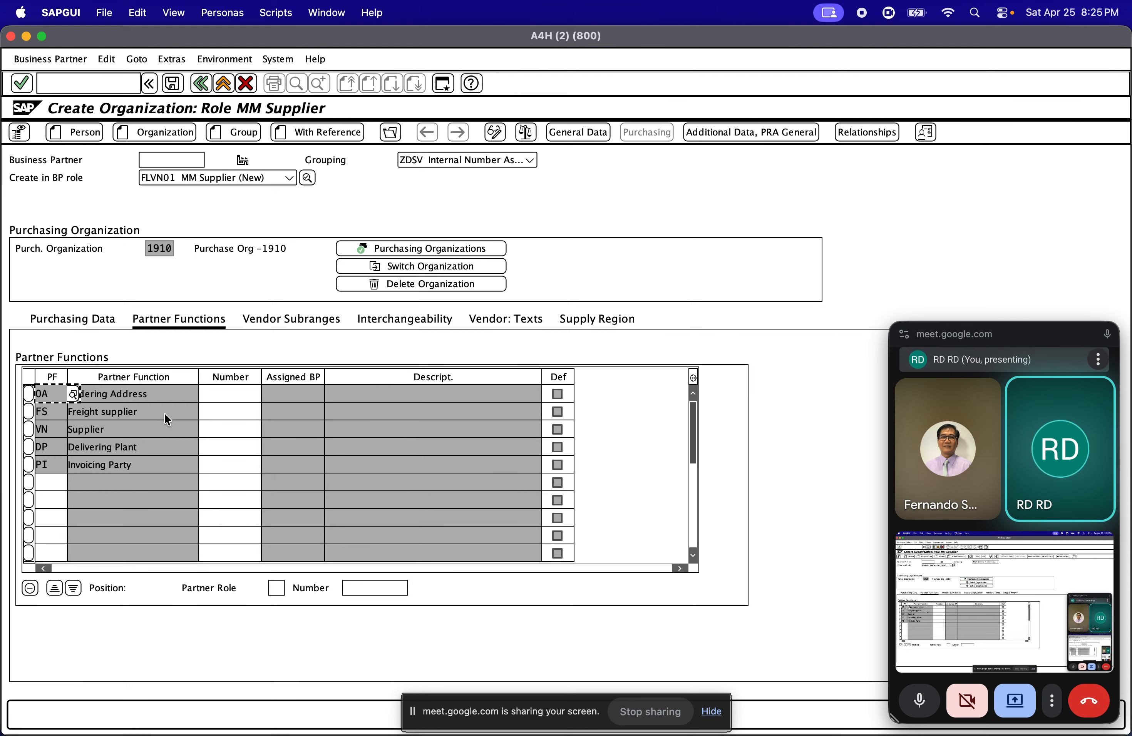
click(140, 410)
click(138, 430)
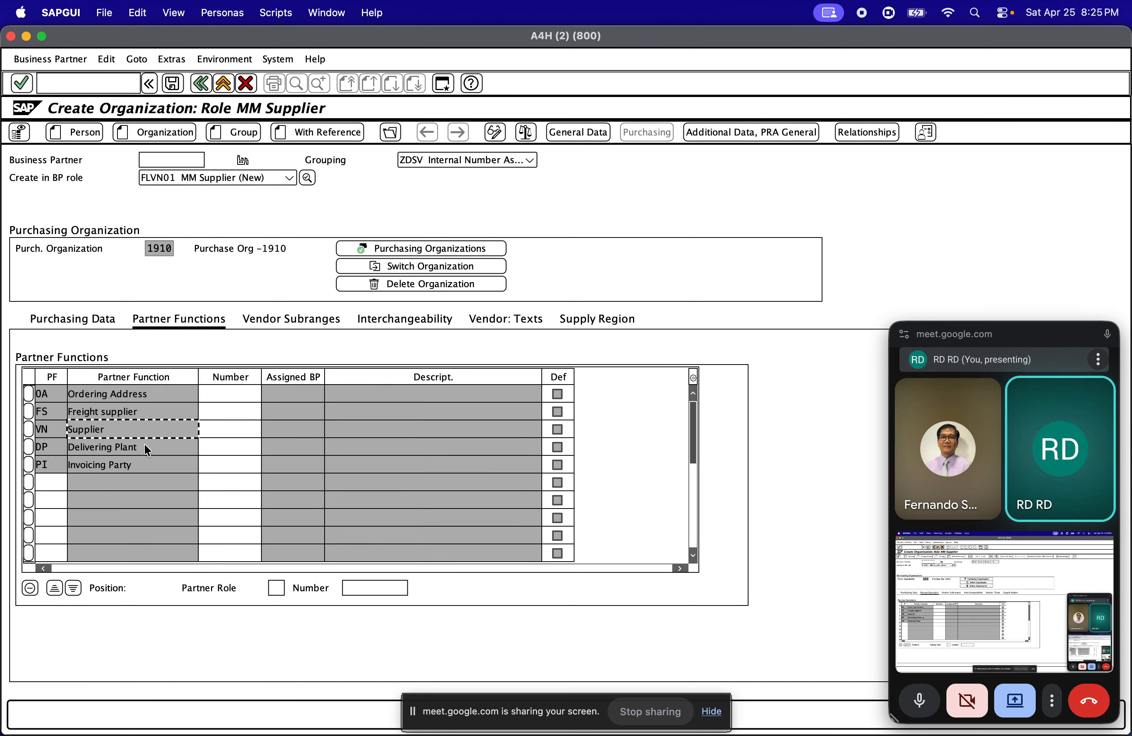
click(146, 449)
click(146, 468)
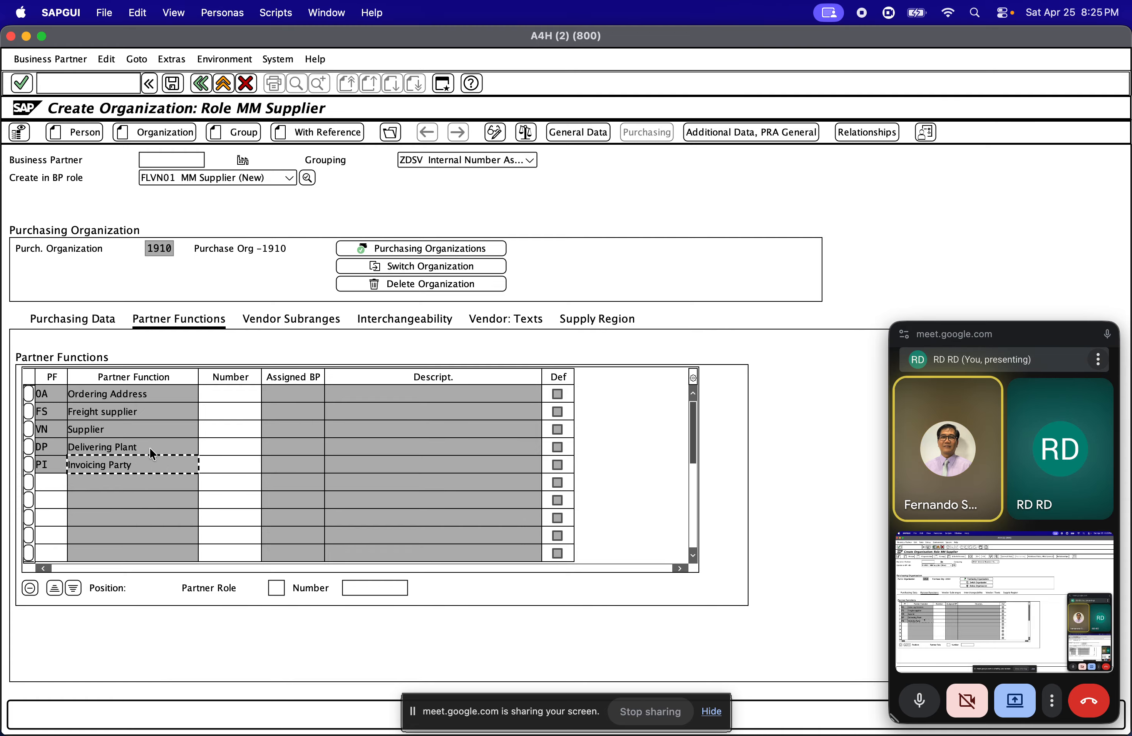
click(143, 416)
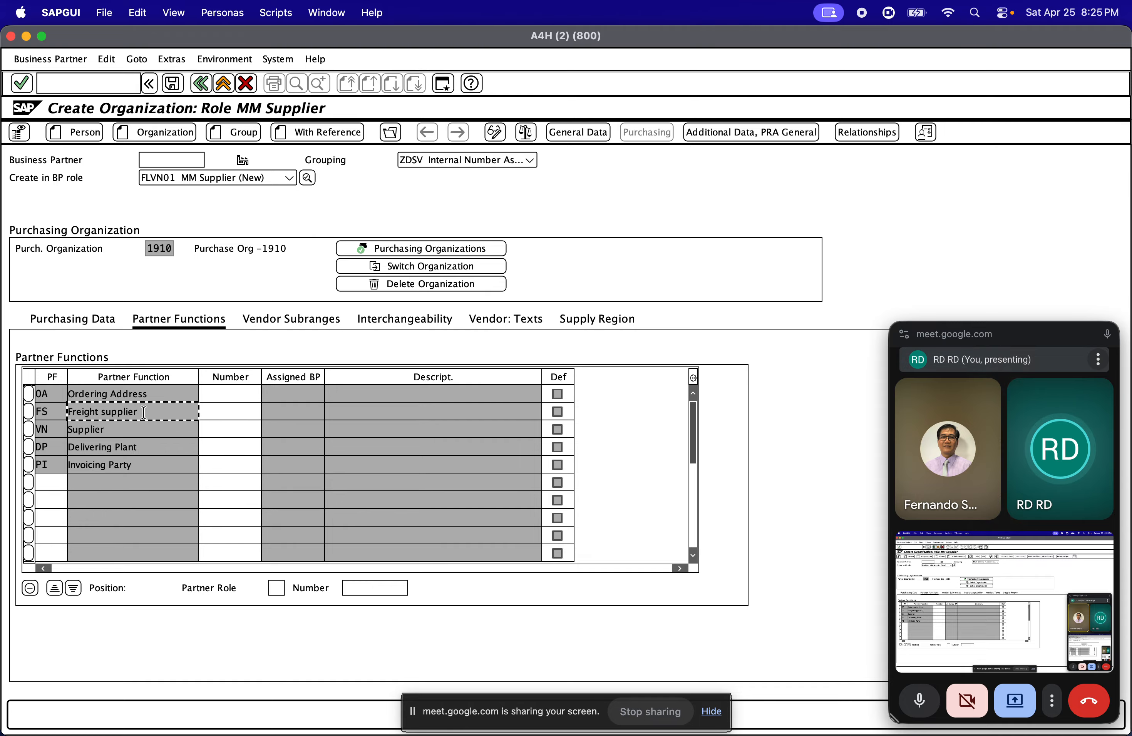
Try to save the new supplier, and request the possible entries for the ordering address partner number
click(301, 331)
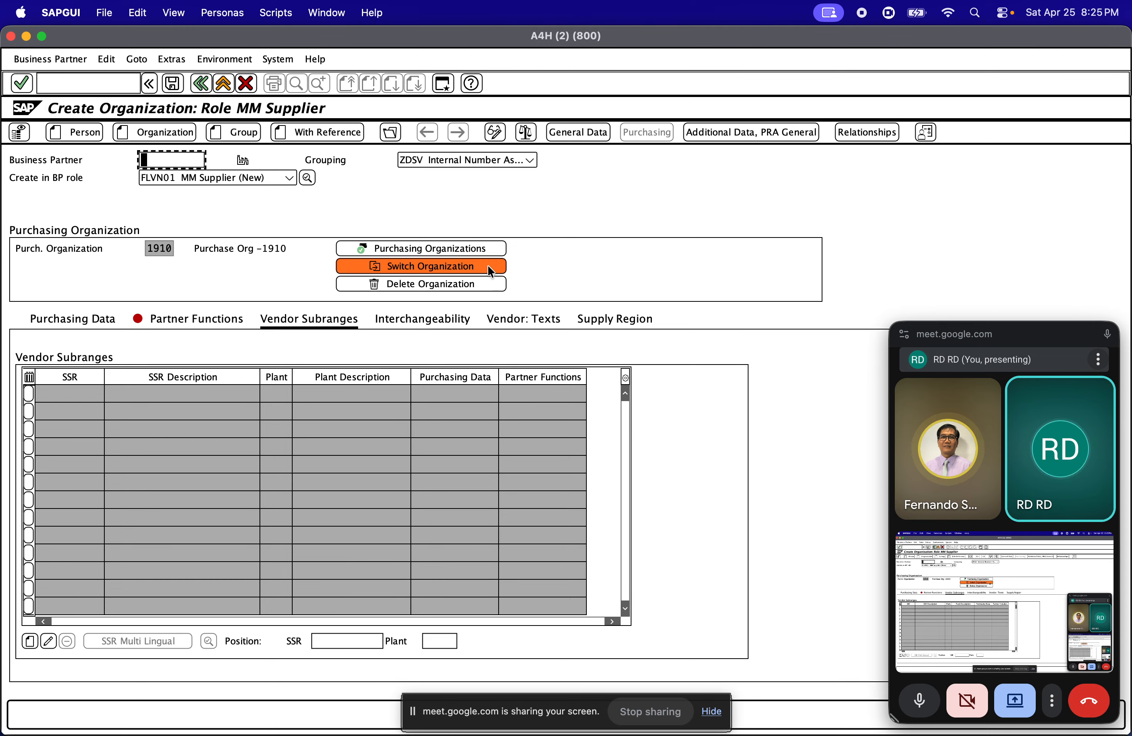
click(172, 85)
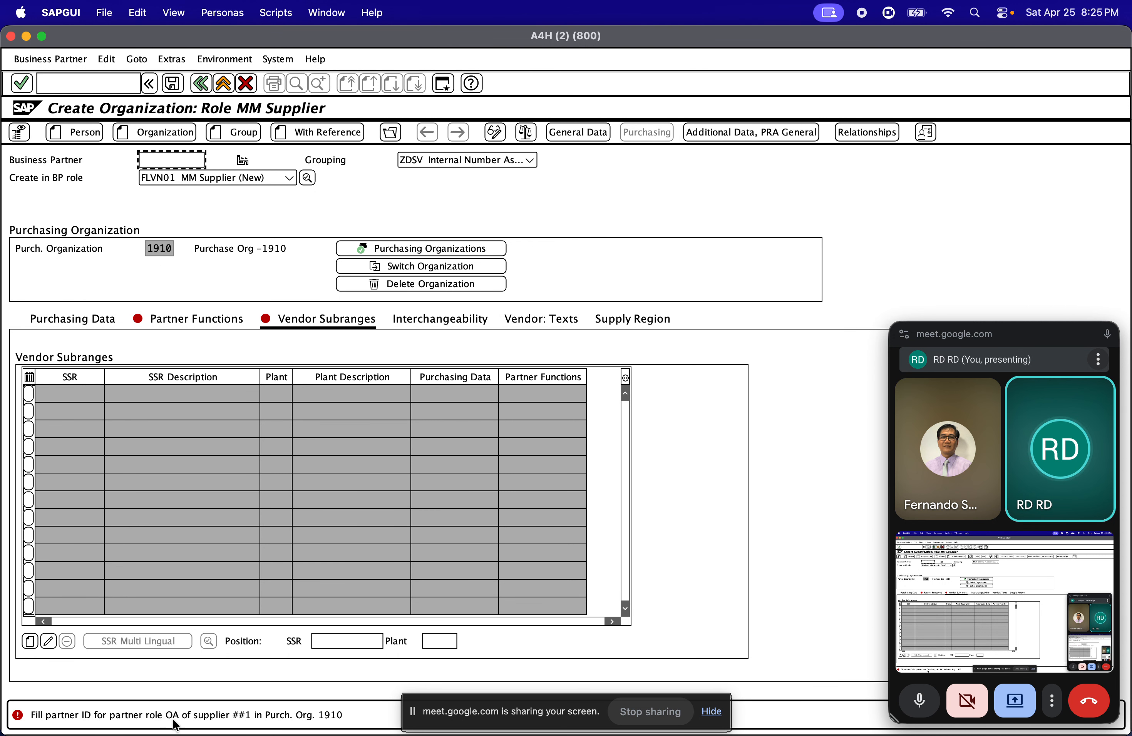
click(212, 312)
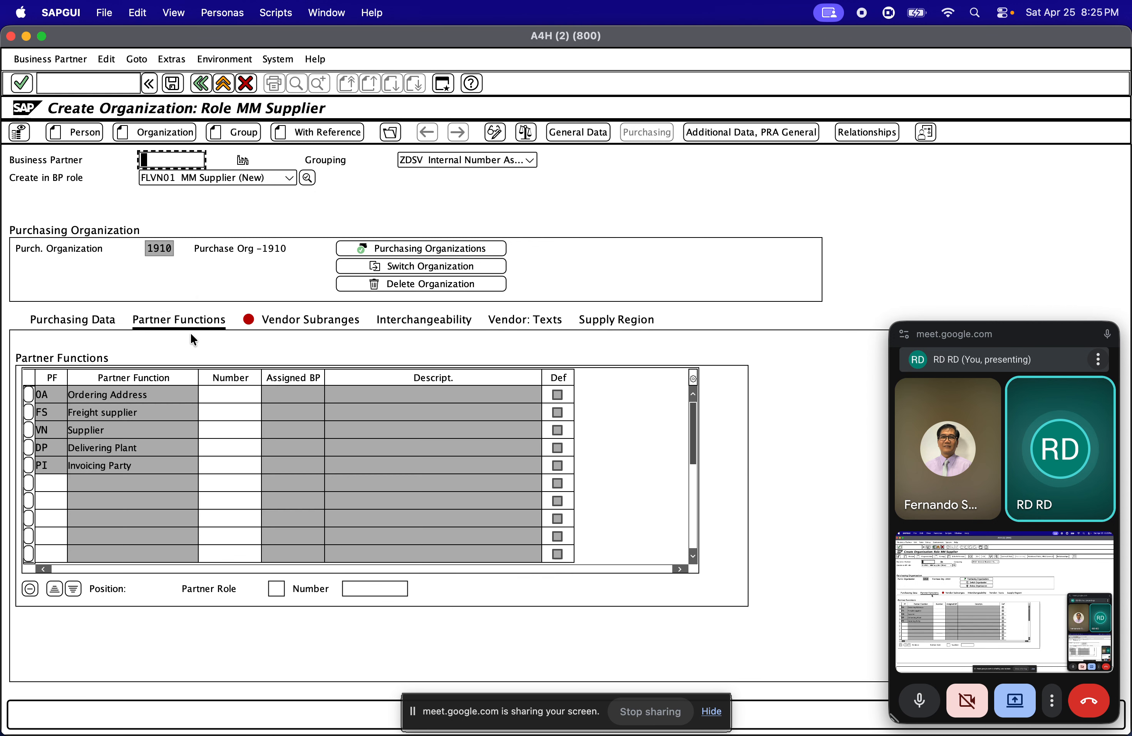
click(220, 389)
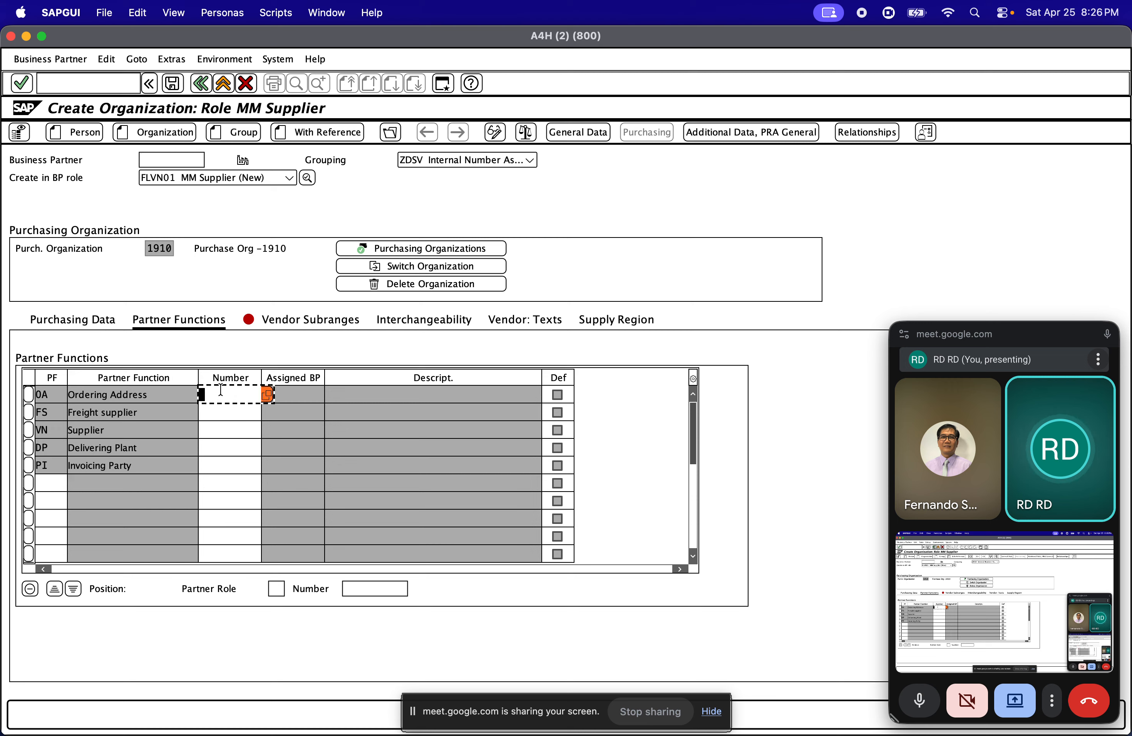
click(267, 394)
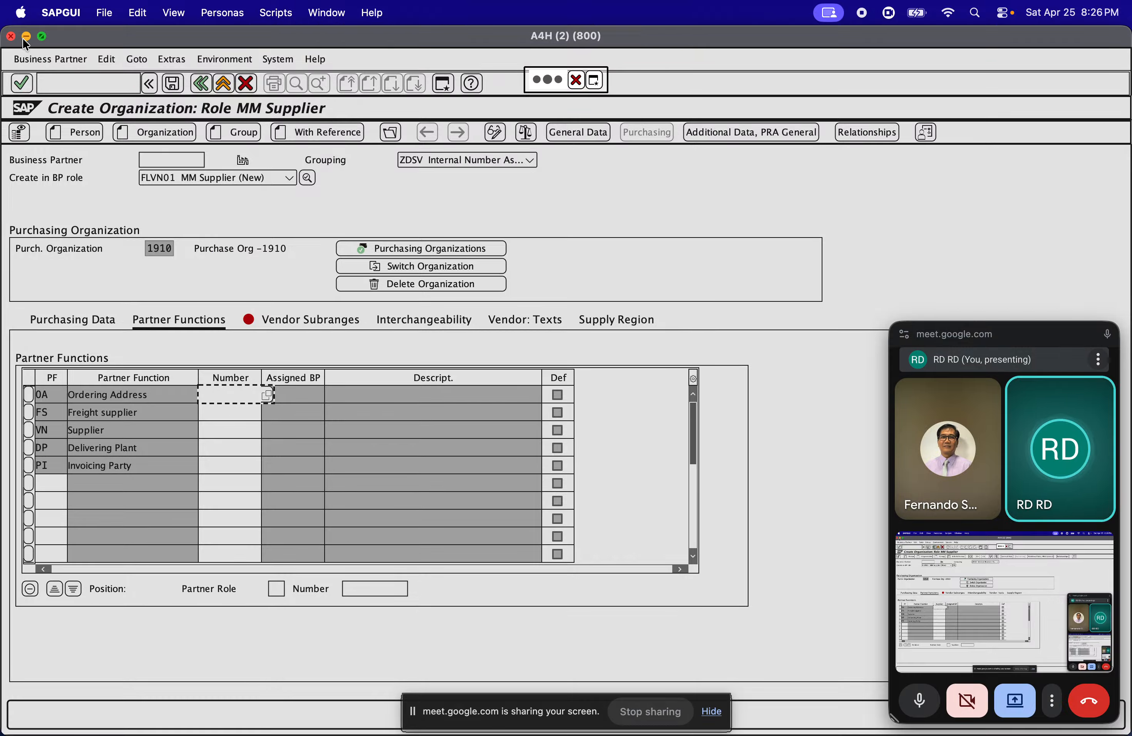
Run transaction OMSG in the other session and display the details of supplier account group ZDSV
text(omsg)
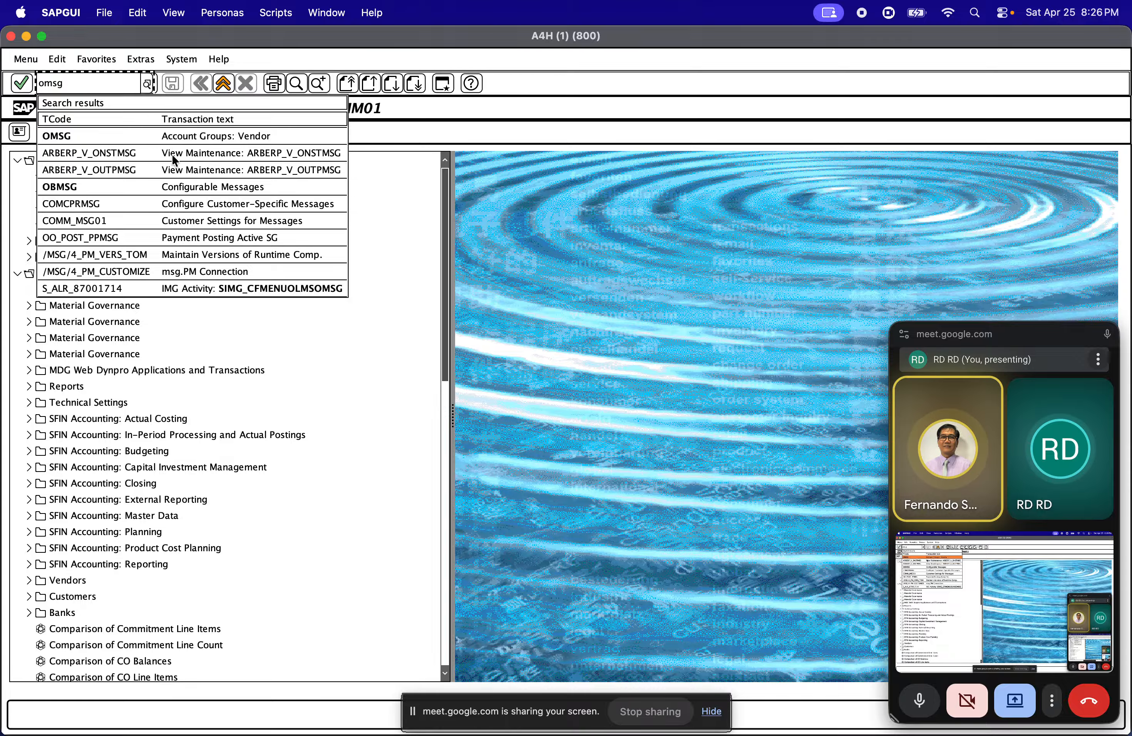
click(185, 138)
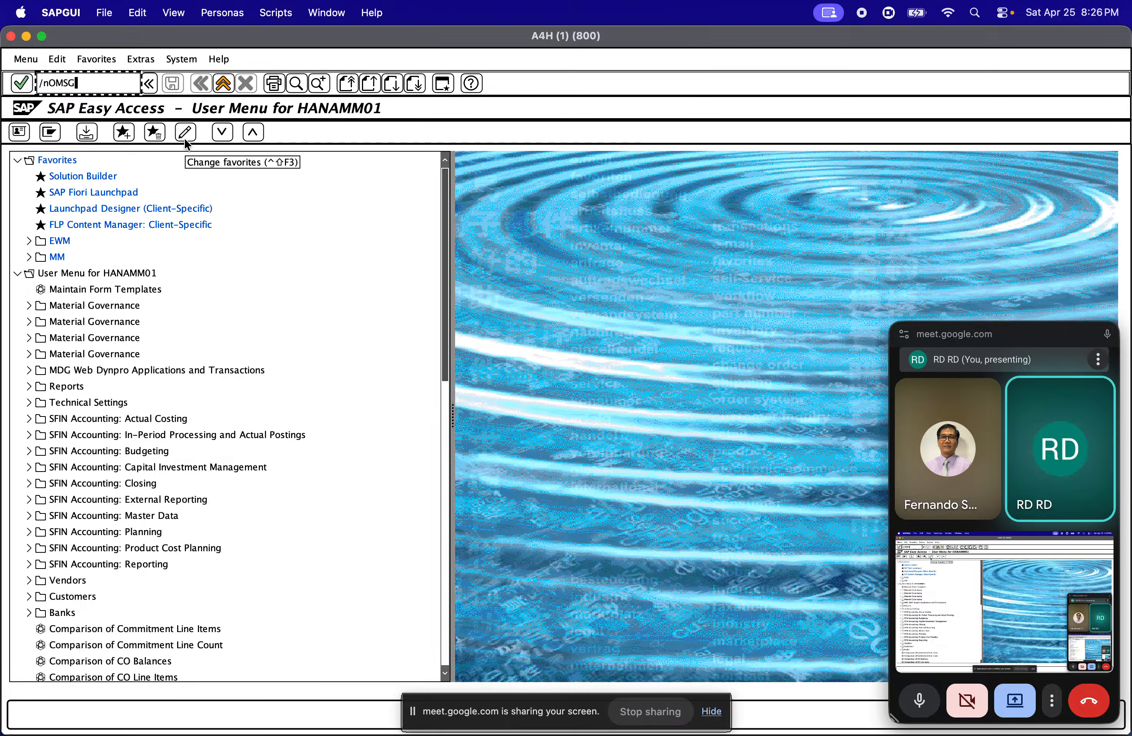
key(Return)
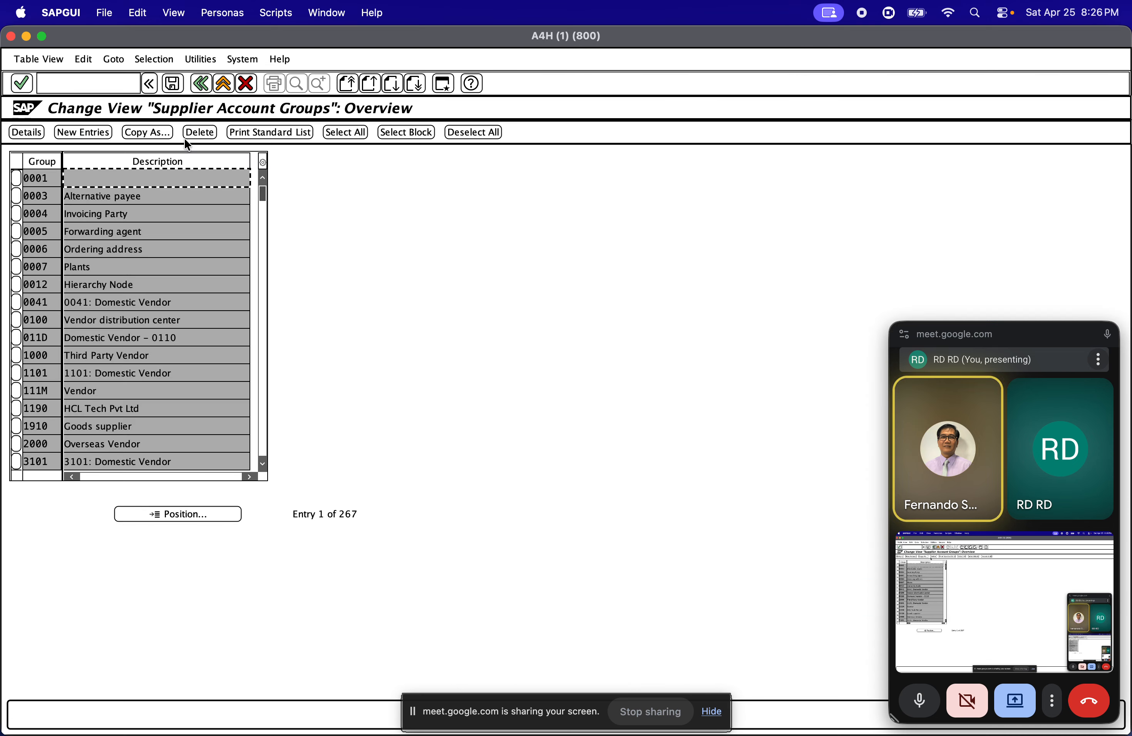
click(166, 513)
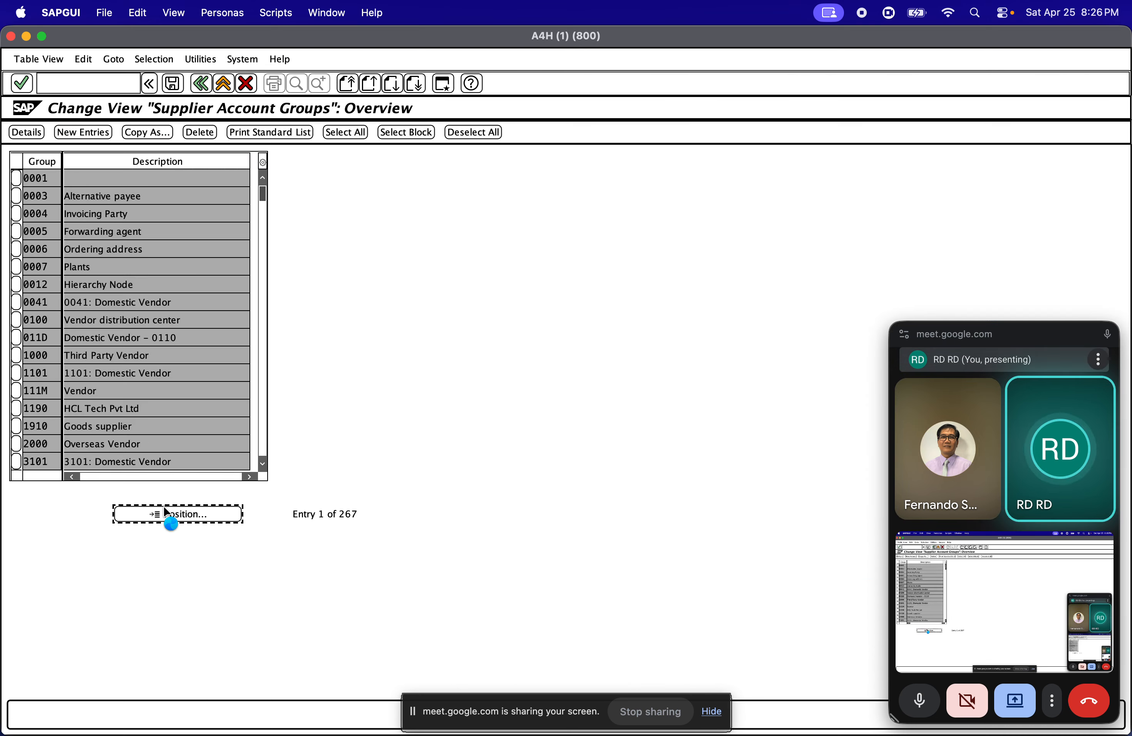
text(zdsv)
key(Return)
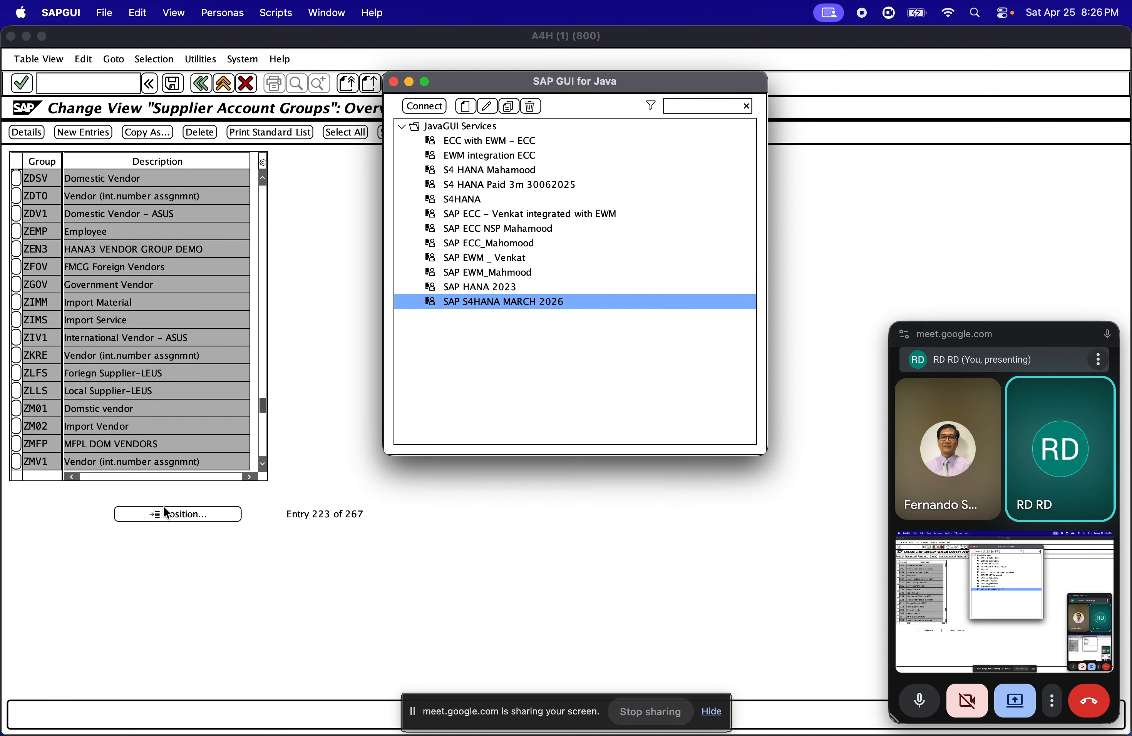
click(278, 277)
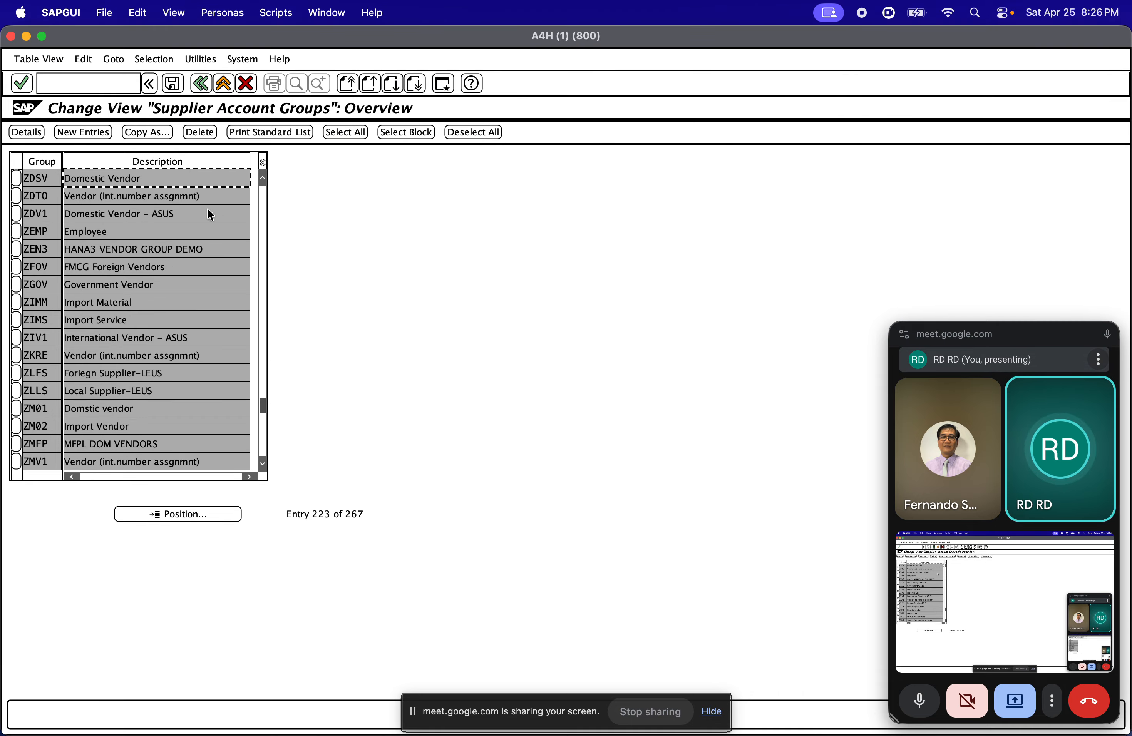
double_click(163, 181)
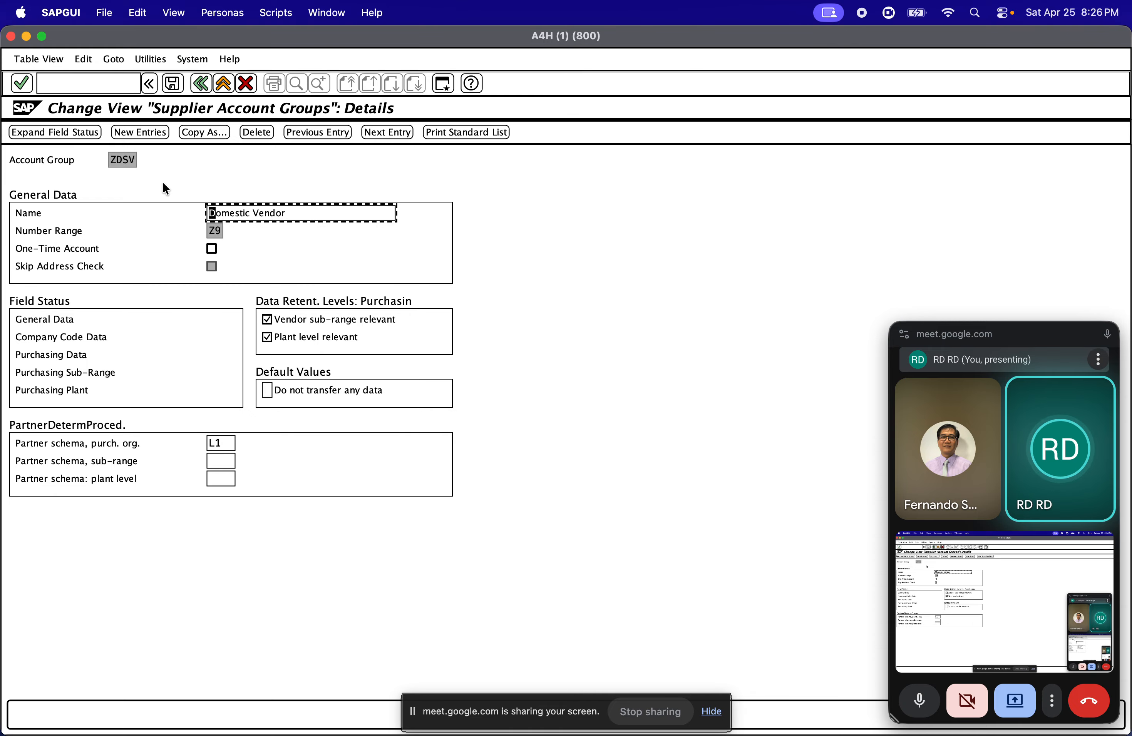
Clear the purchasing organization partner schema of account group ZDSV and save it under customizing request A4HK904131
click(218, 443)
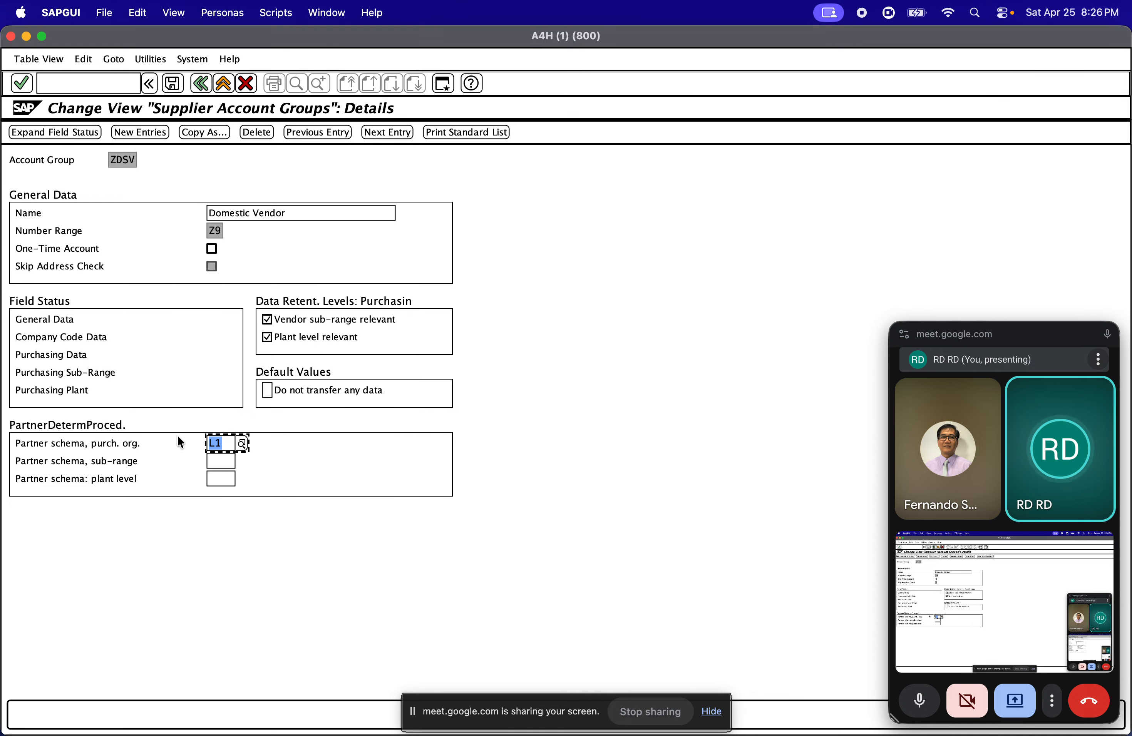
key(BackSpace)
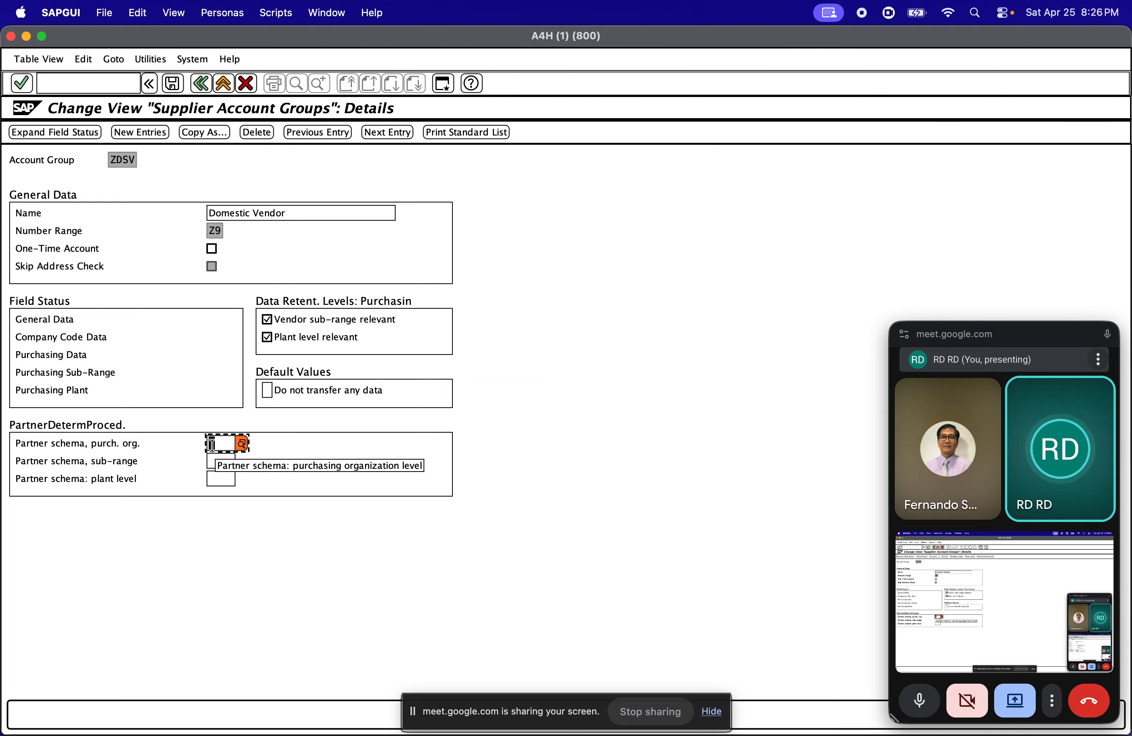
click(172, 83)
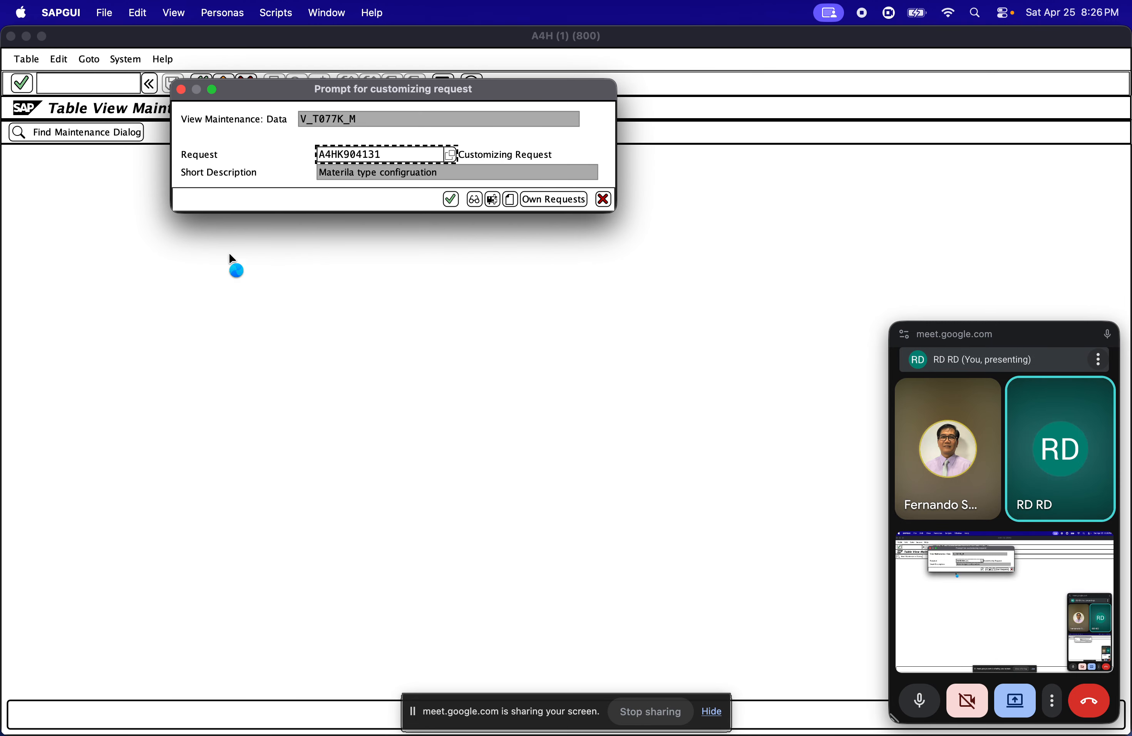
click(450, 198)
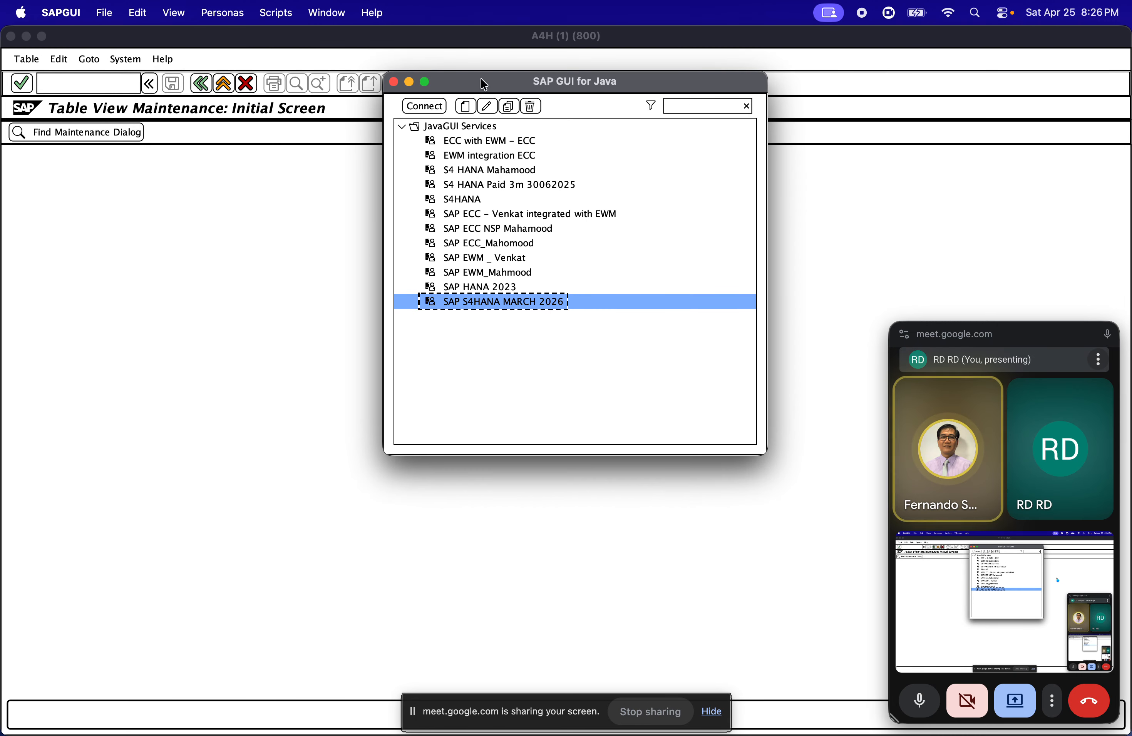
click(28, 38)
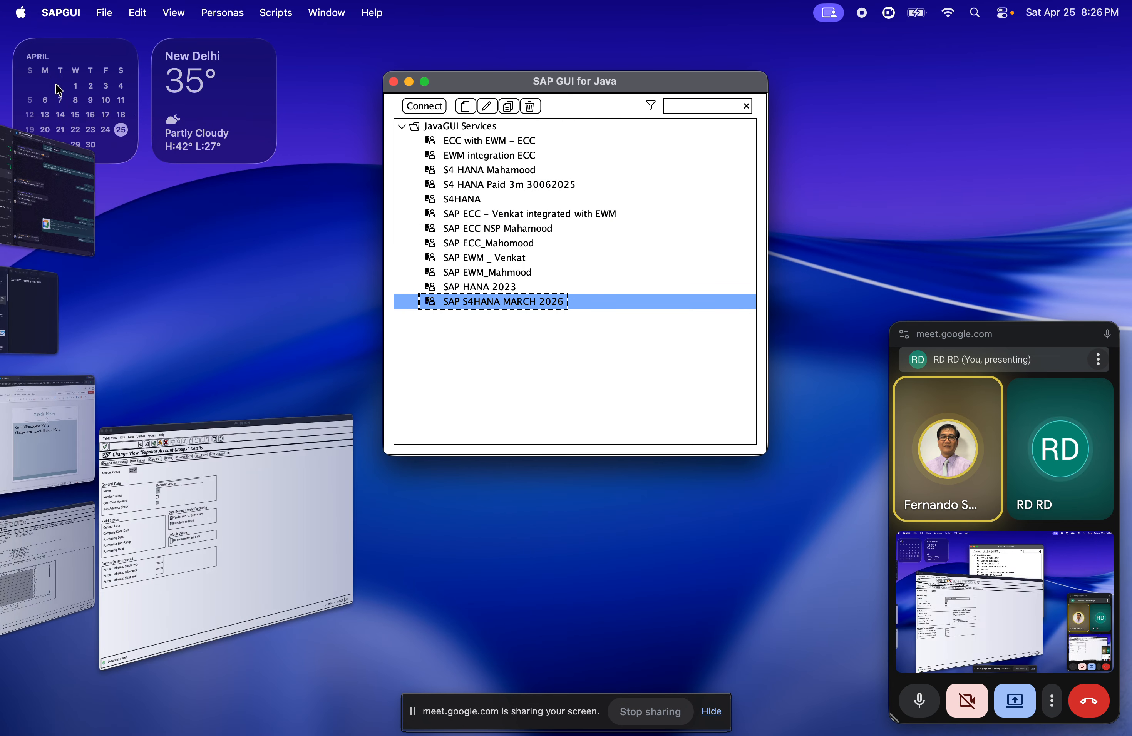
click(15, 576)
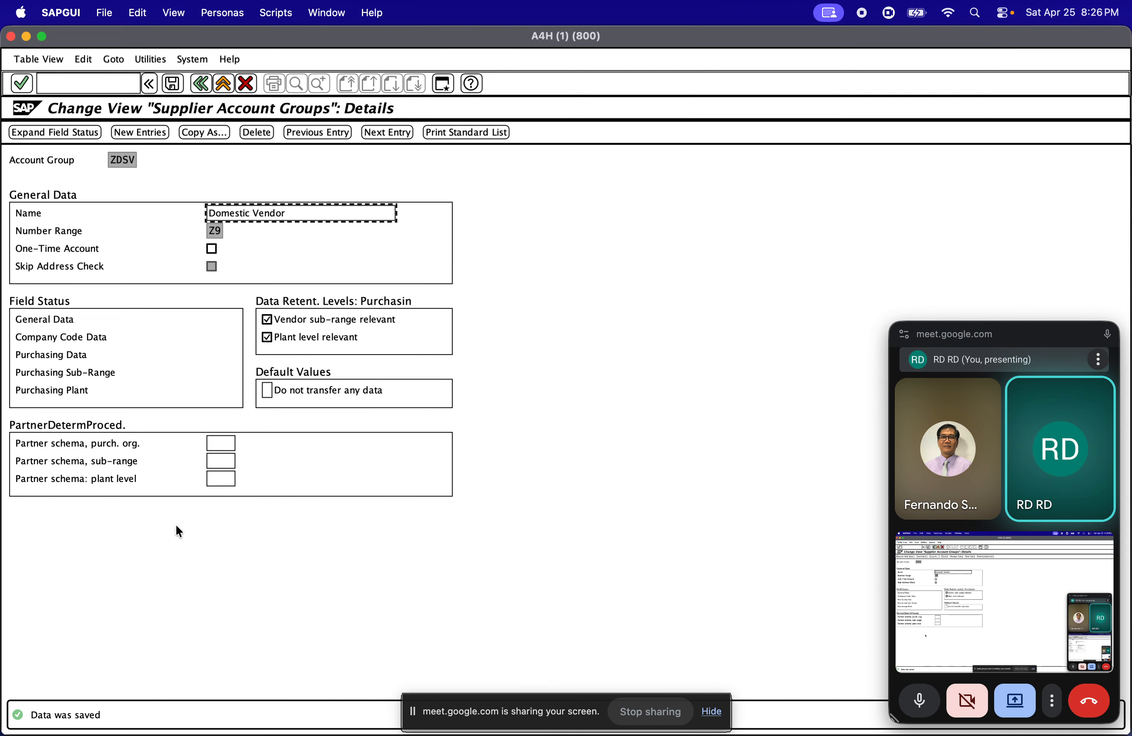
Return to the supplier creation session and try to stop its pending request
mouse_move(2, 388)
click(74, 560)
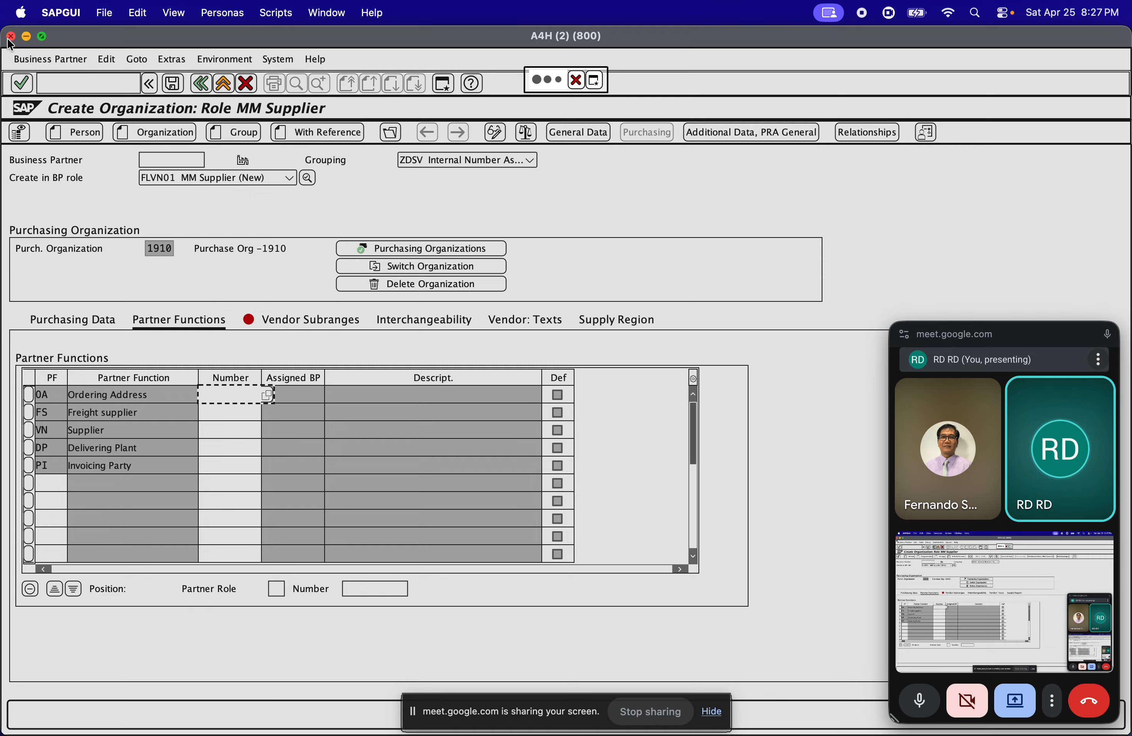
click(573, 82)
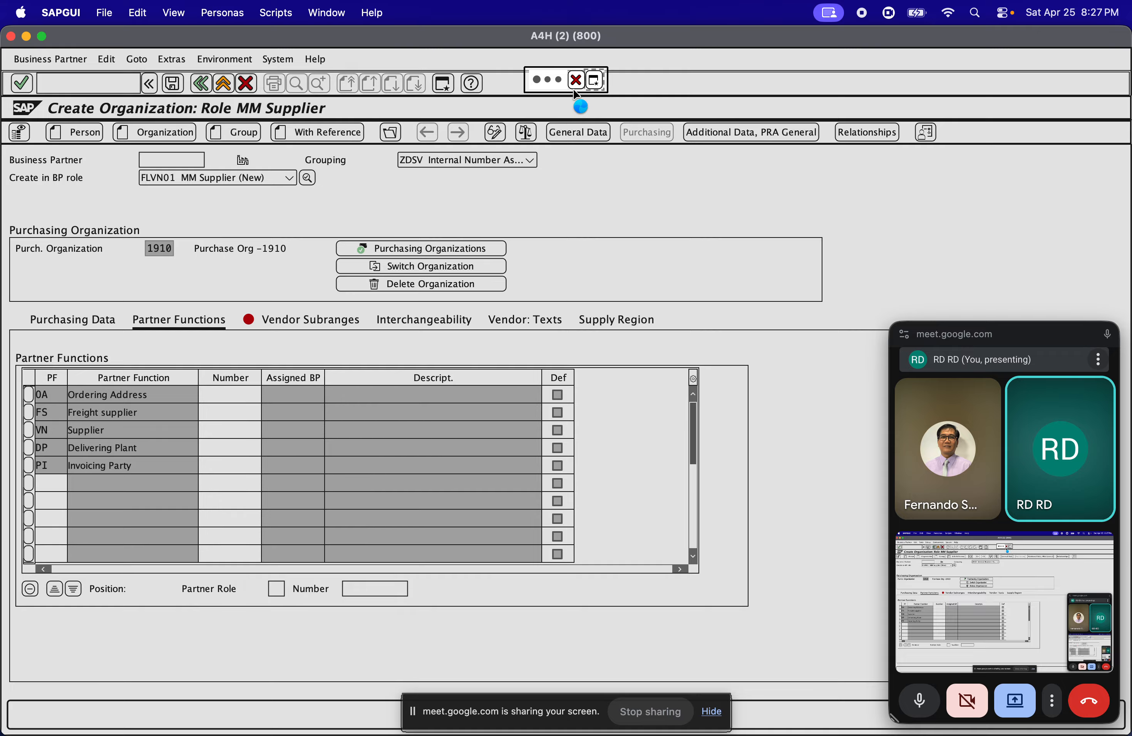
Run transaction BP in another session and start creating a new organization
mouse_move(2, 302)
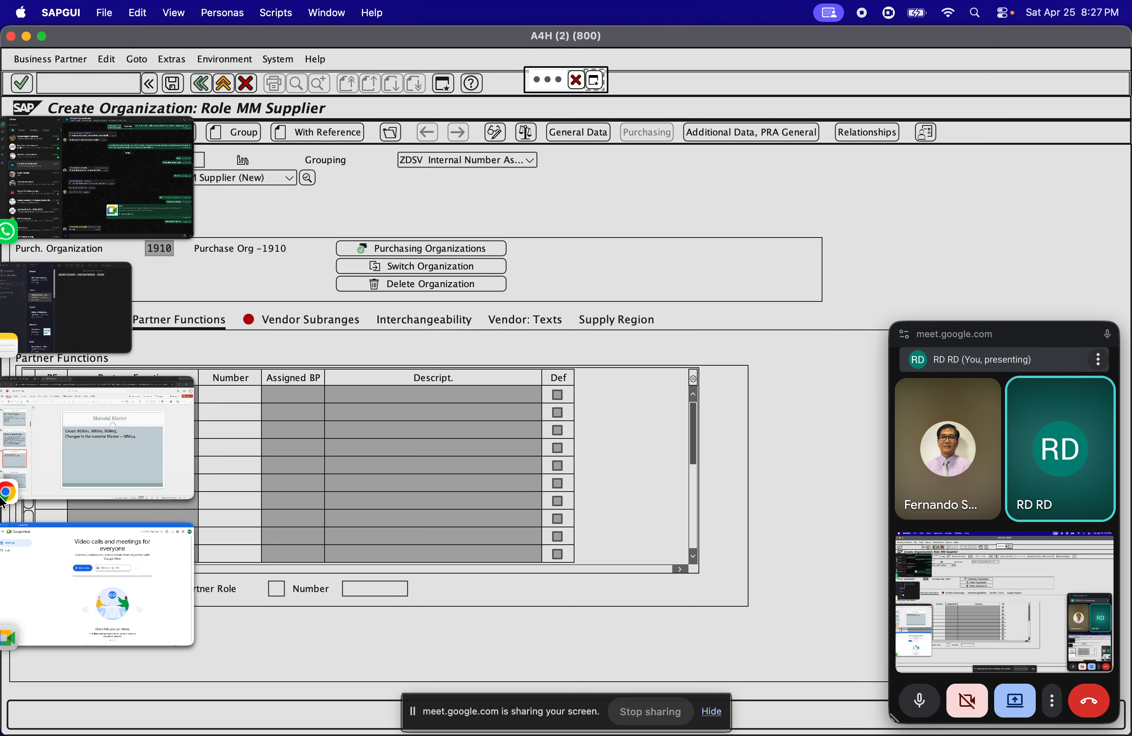
click(103, 478)
click(74, 91)
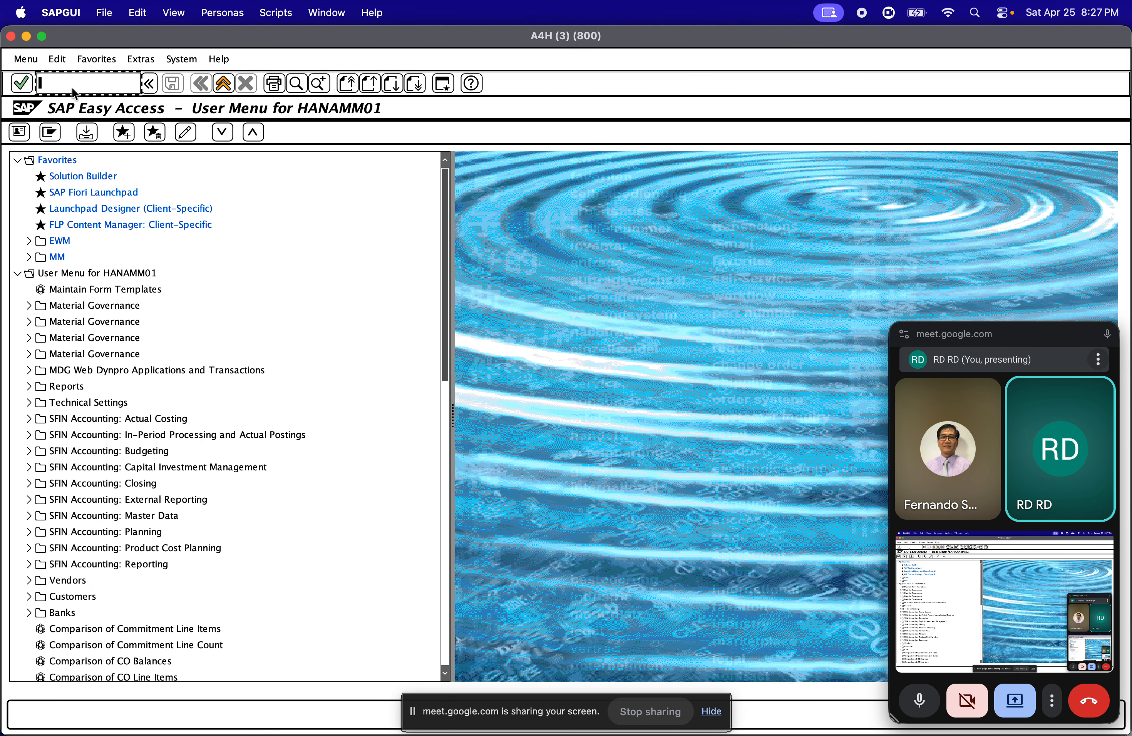
text(B)
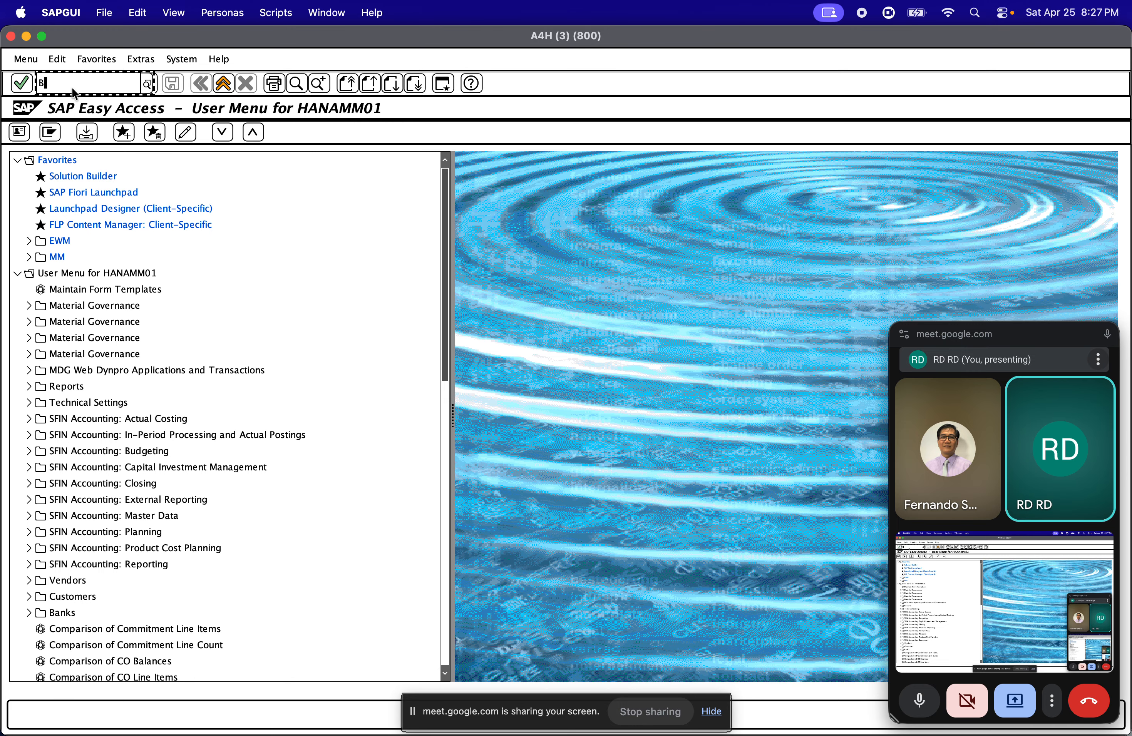
text(P)
key(Return)
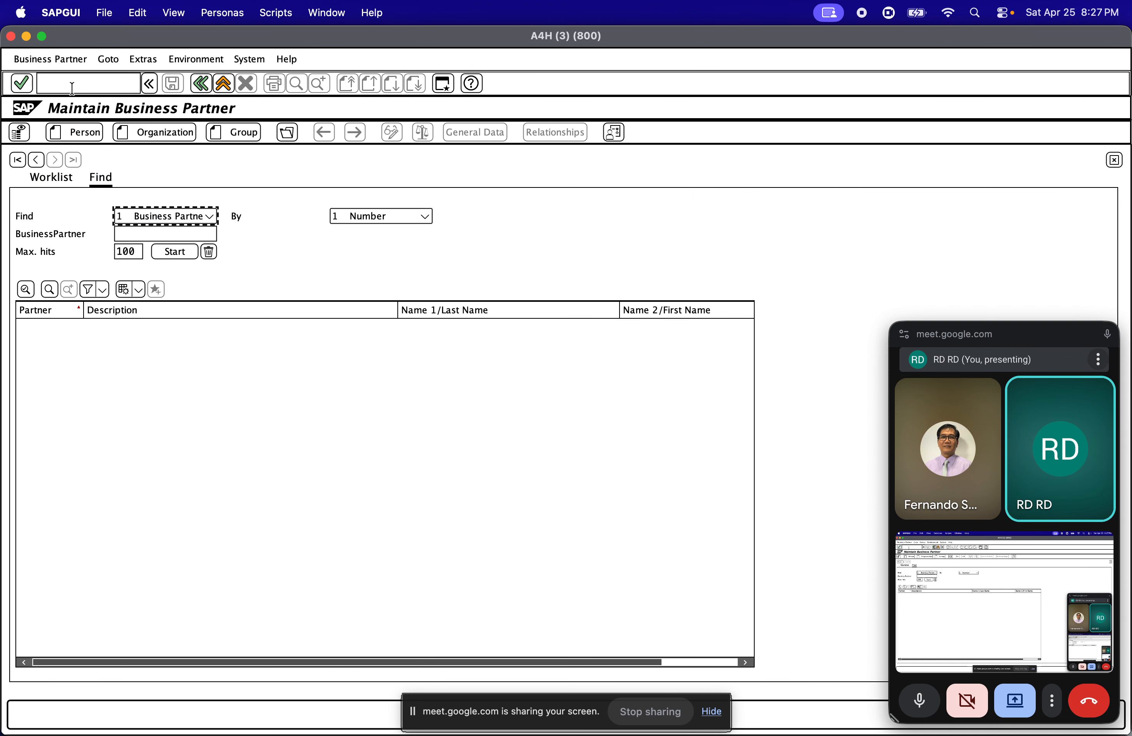
click(148, 134)
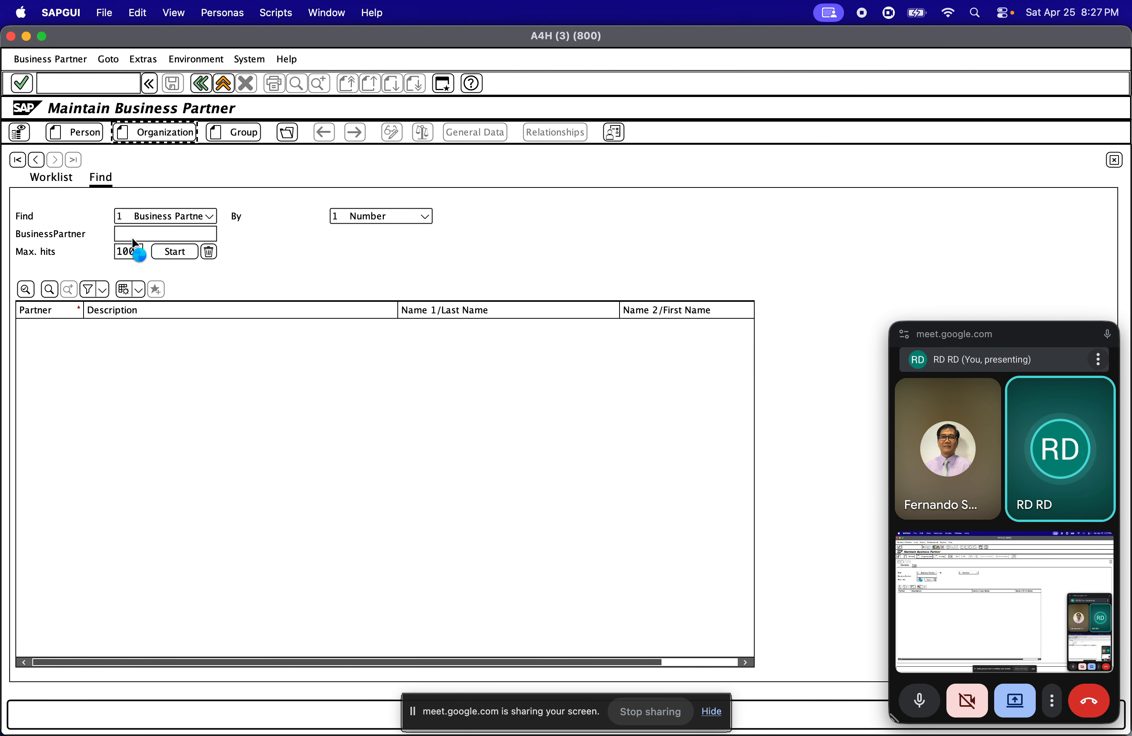
Set the new organization's role to FLVN01 MM Supplier with grouping ZDSV
click(204, 177)
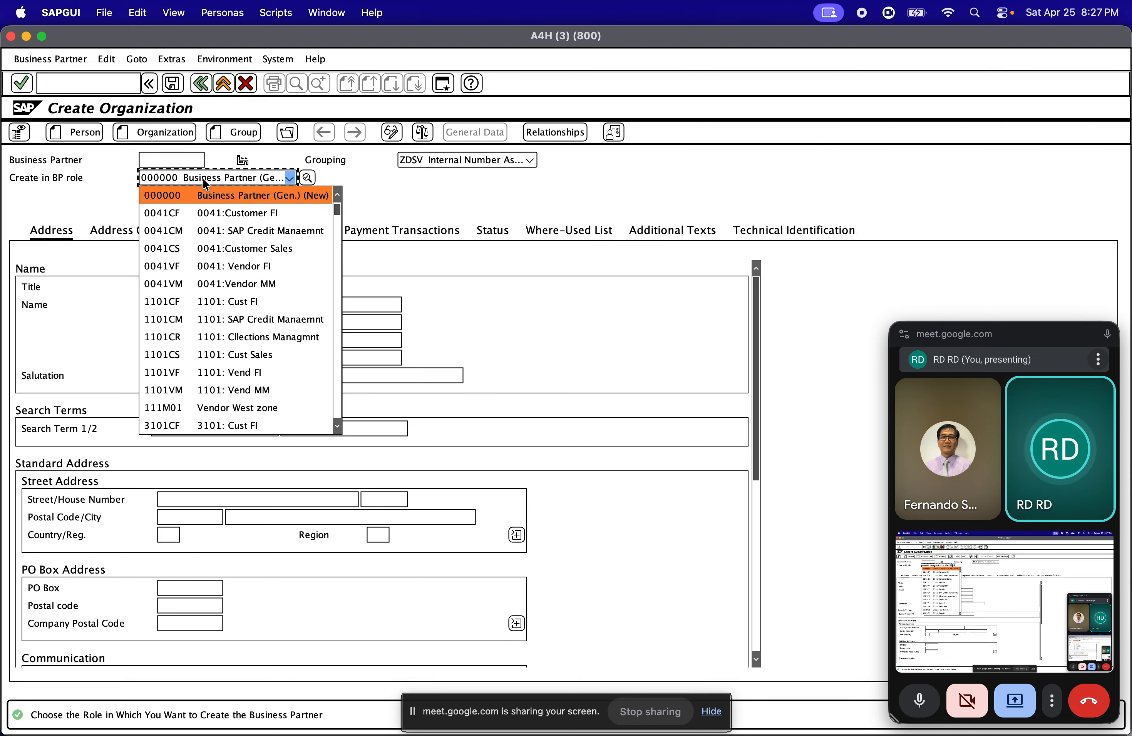
text(flv)
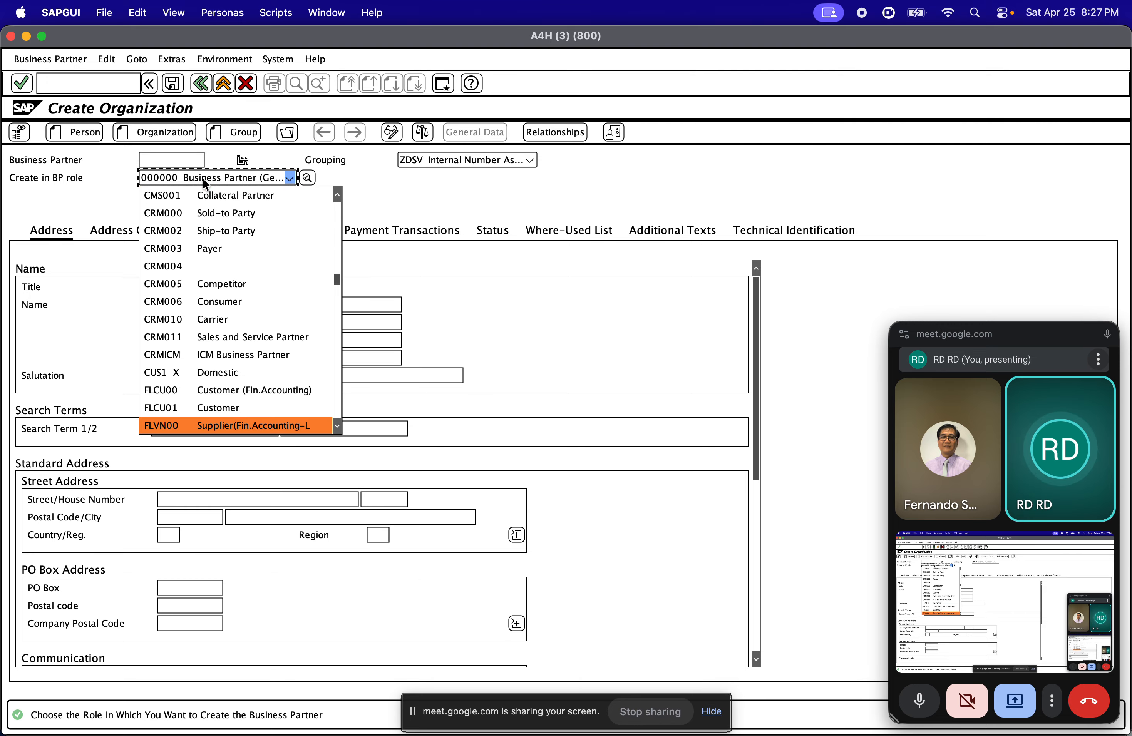
scroll(267, 425, down, 1)
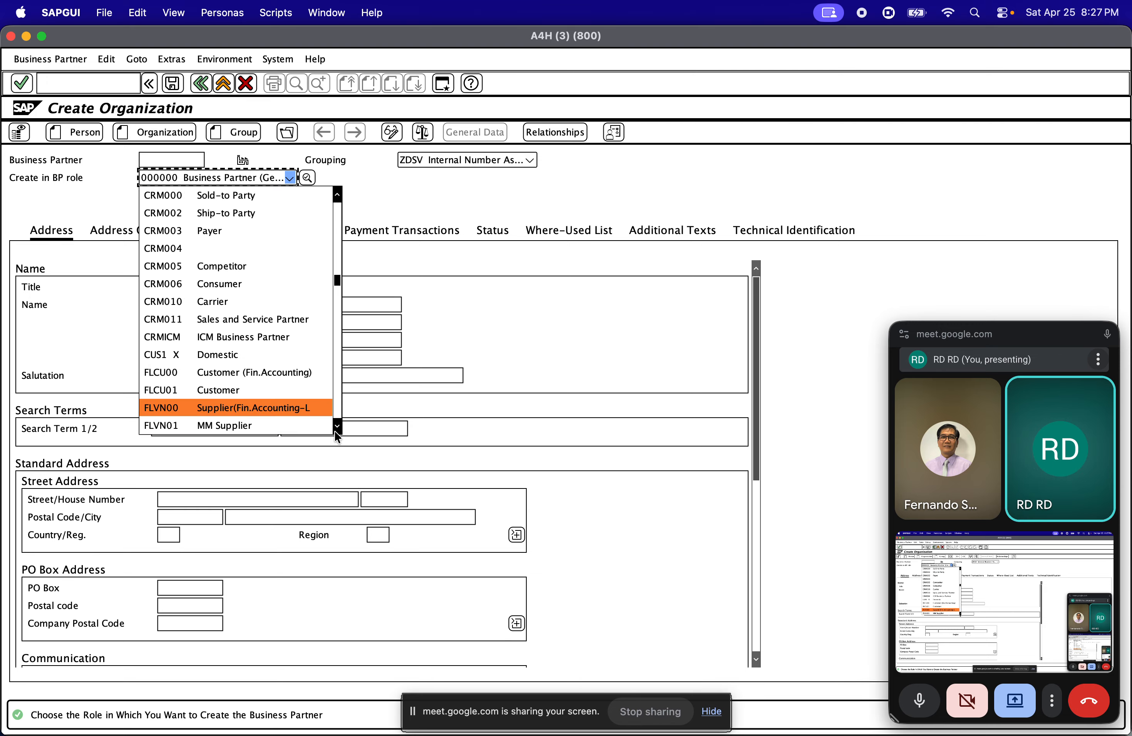
click(268, 425)
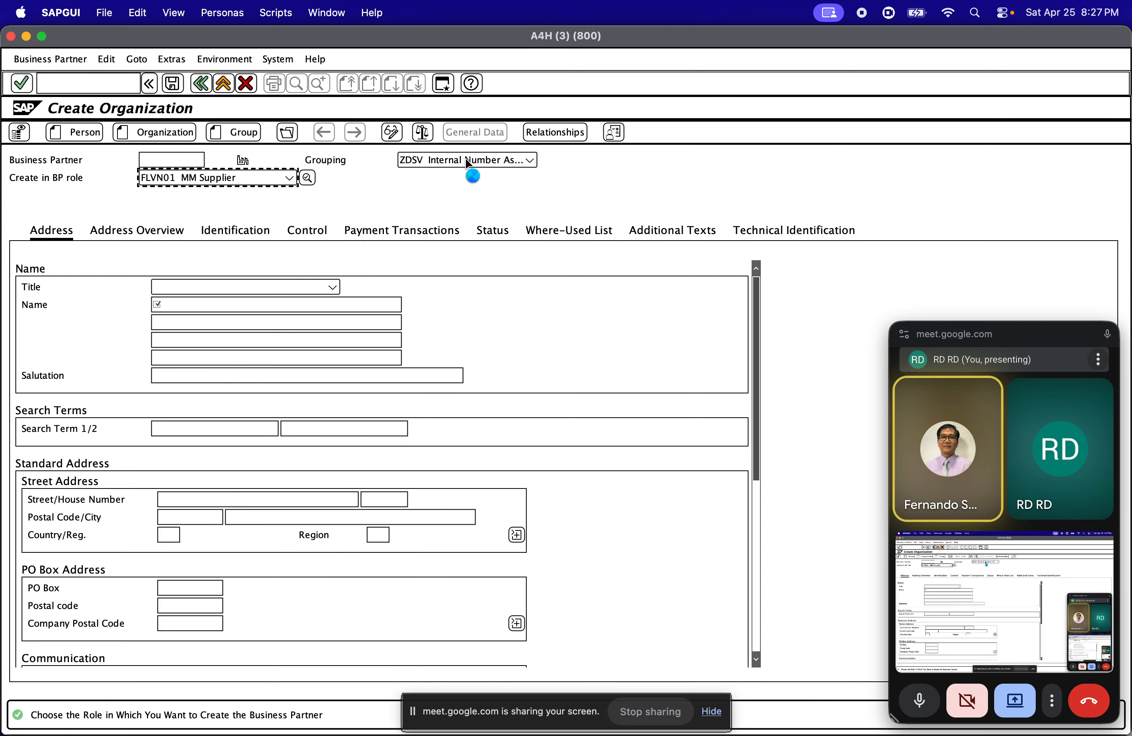
click(470, 424)
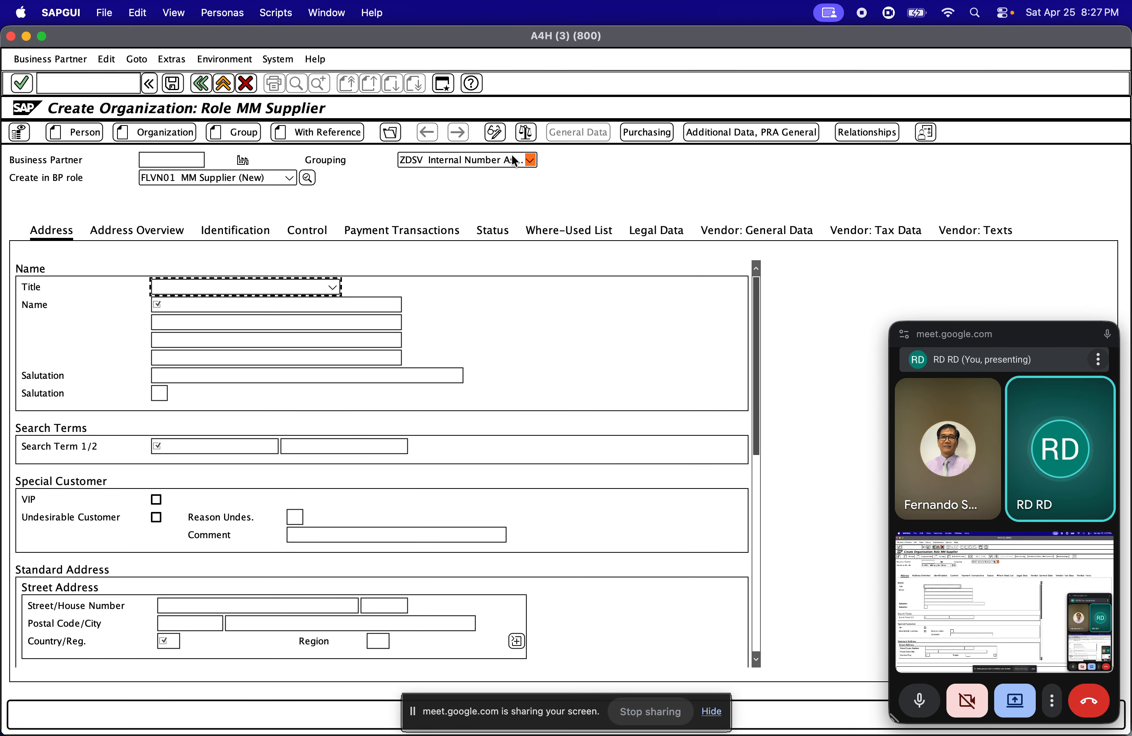
click(512, 160)
click(512, 159)
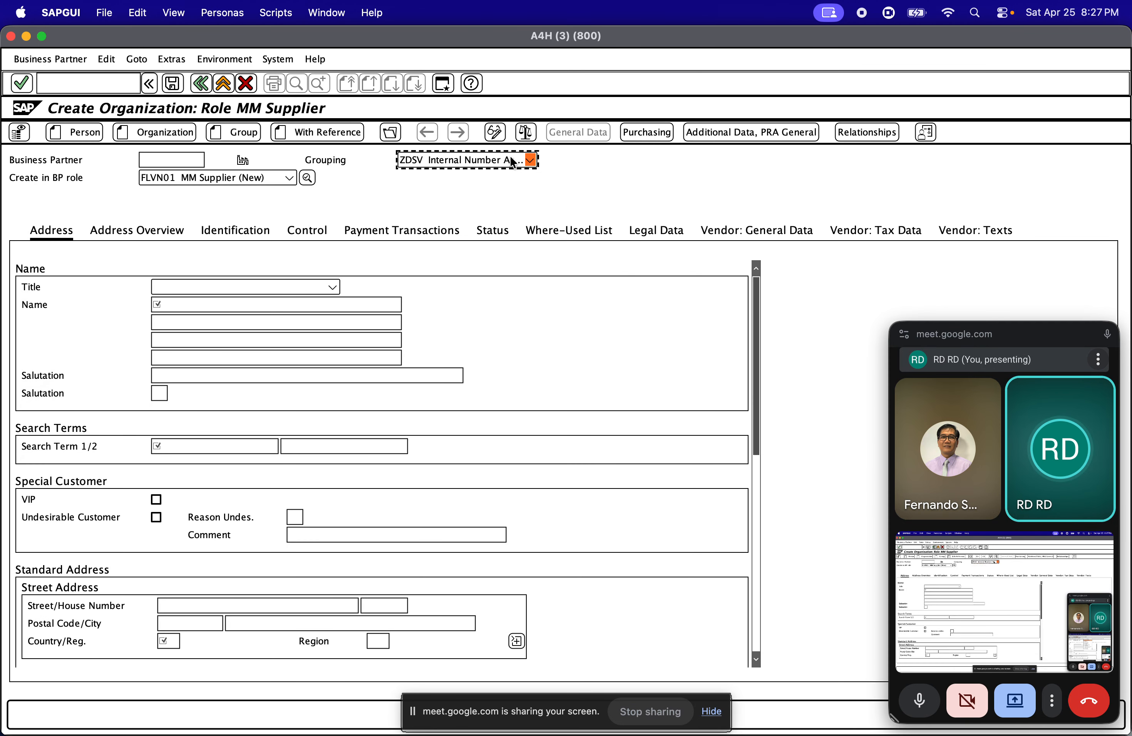
Enter the organization name BP _ Domestic Paper Supplier and the first search term Paper
click(237, 305)
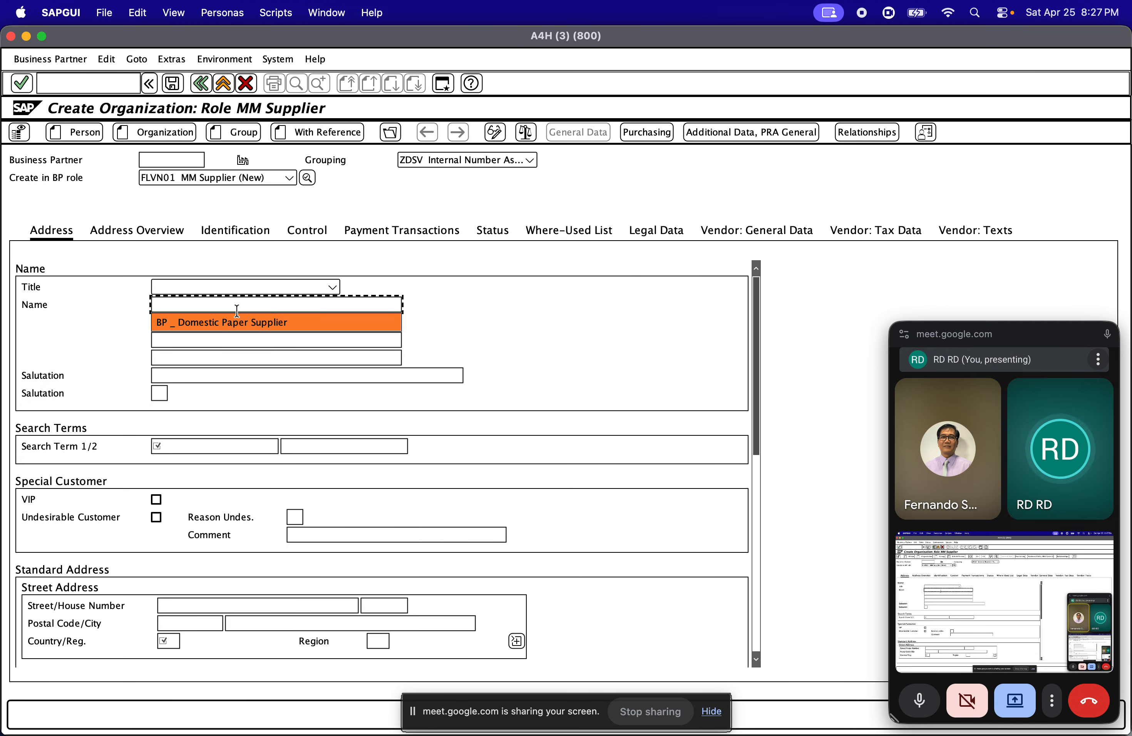
click(237, 312)
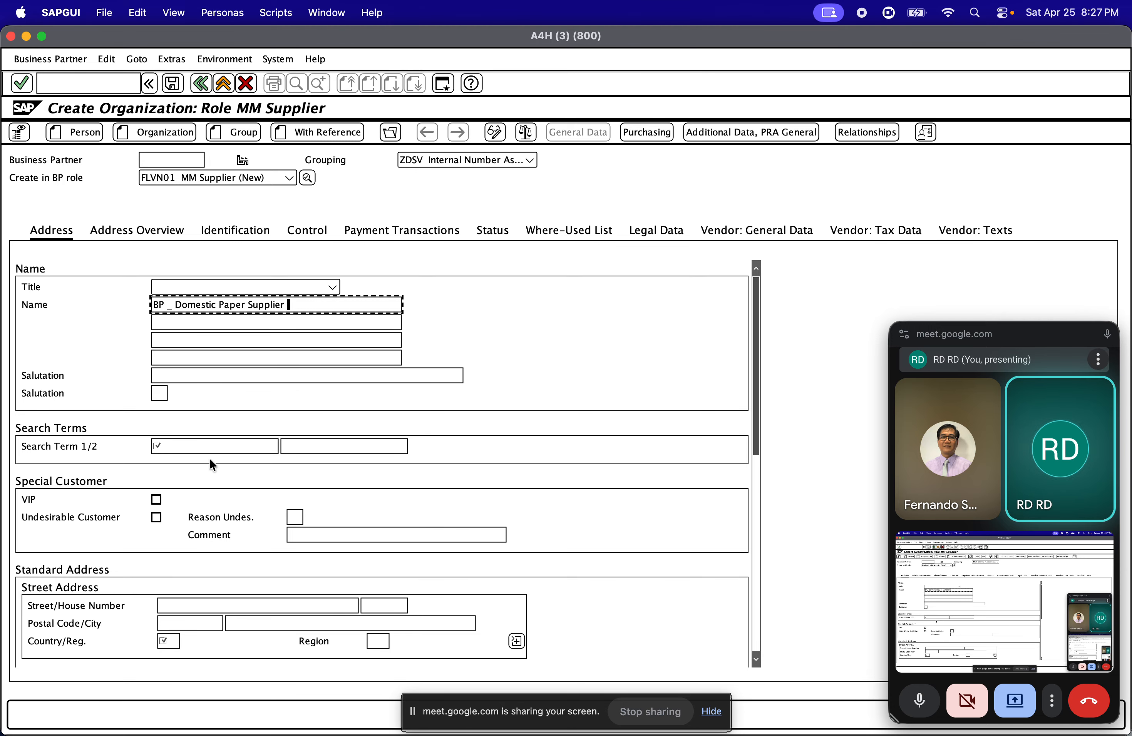
click(206, 448)
key(Down)
key(Return)
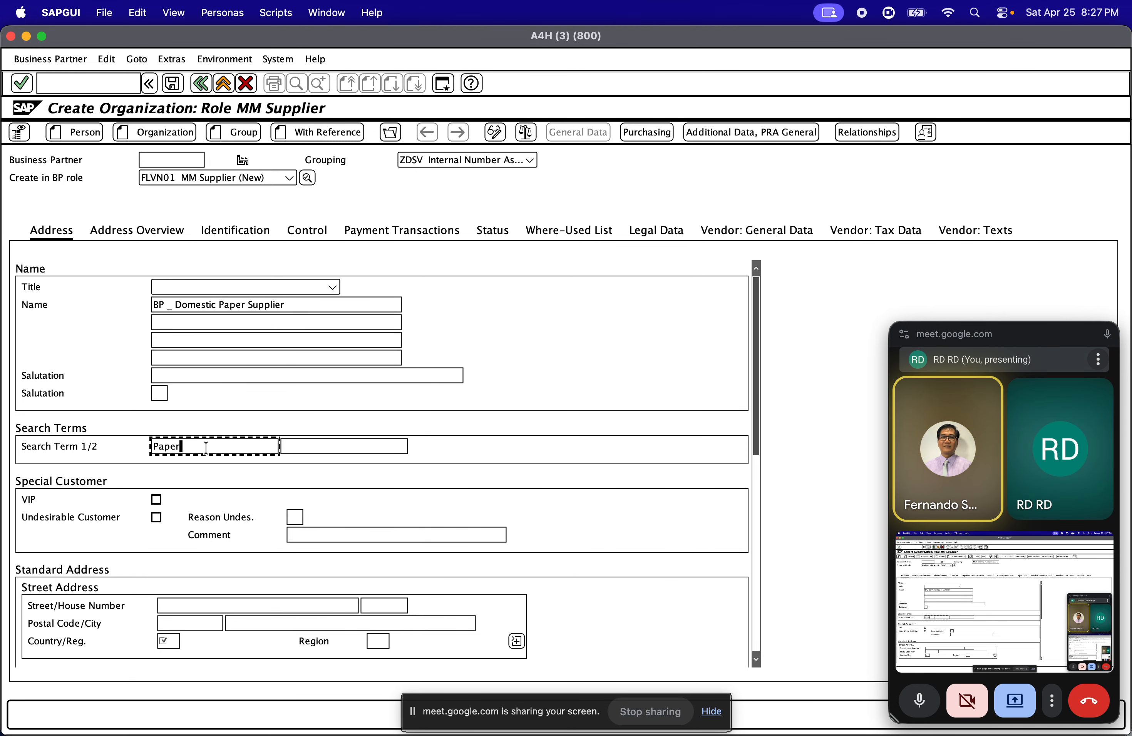
Set the standard address country to DE Germany and the communication language to EN English
click(163, 641)
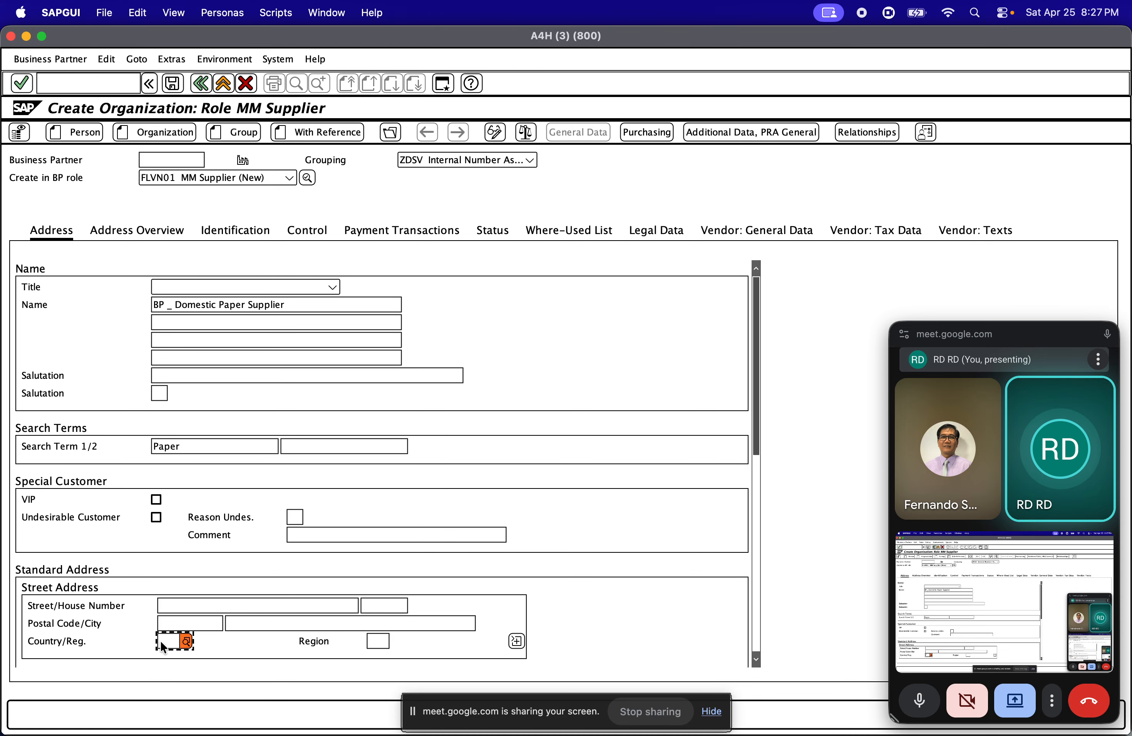
text(De)
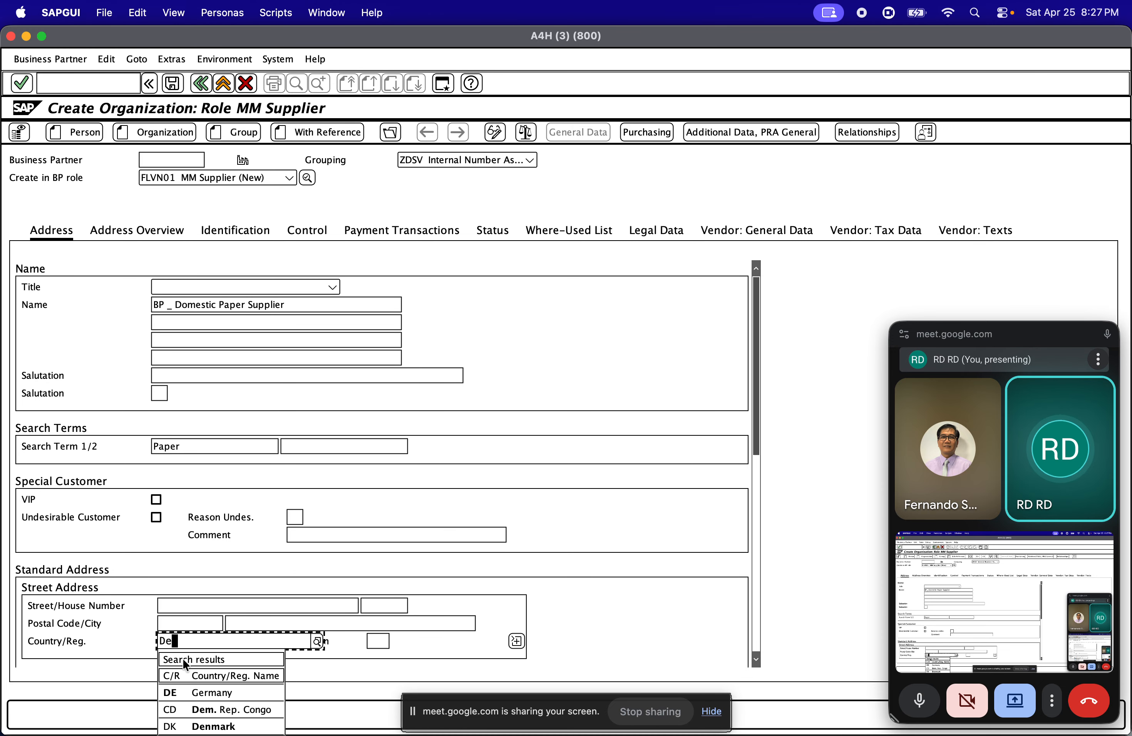
click(206, 692)
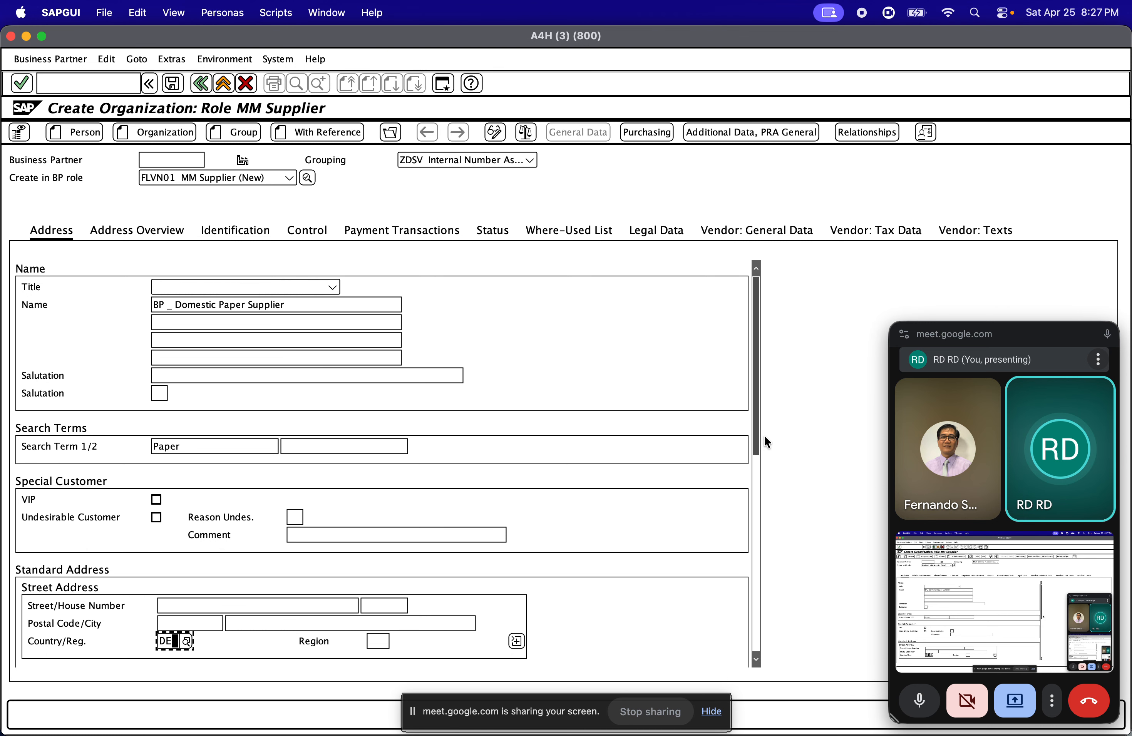
drag(756, 434, 757, 497)
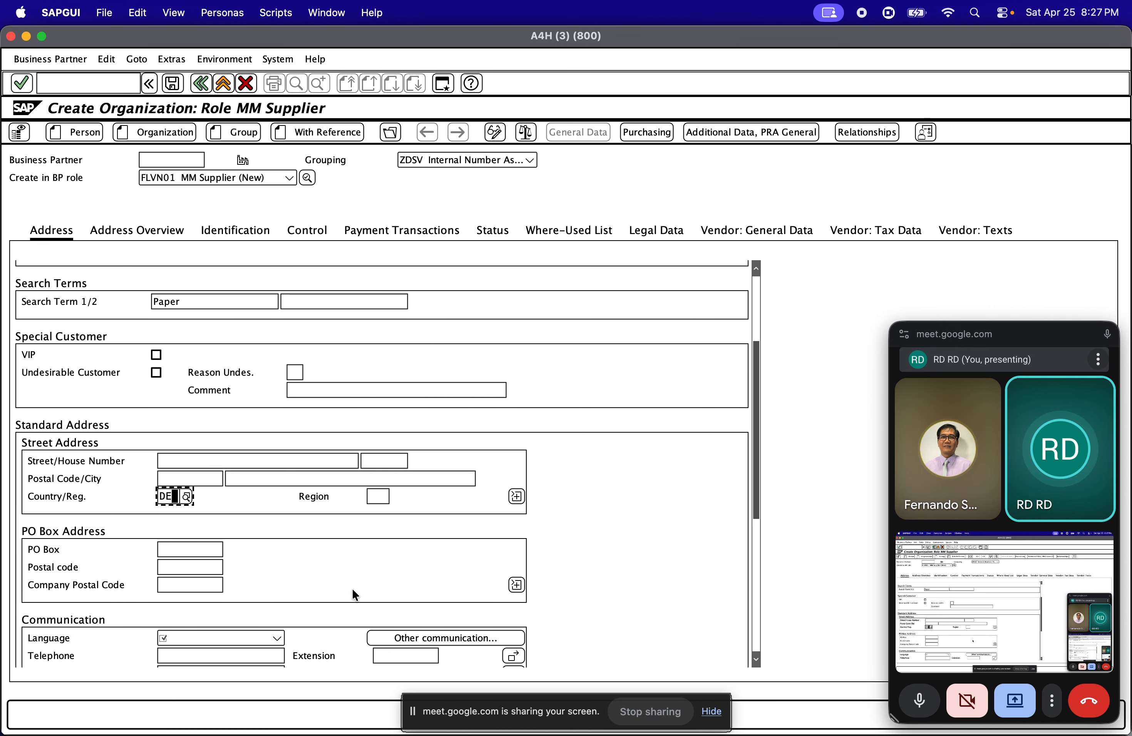
click(226, 638)
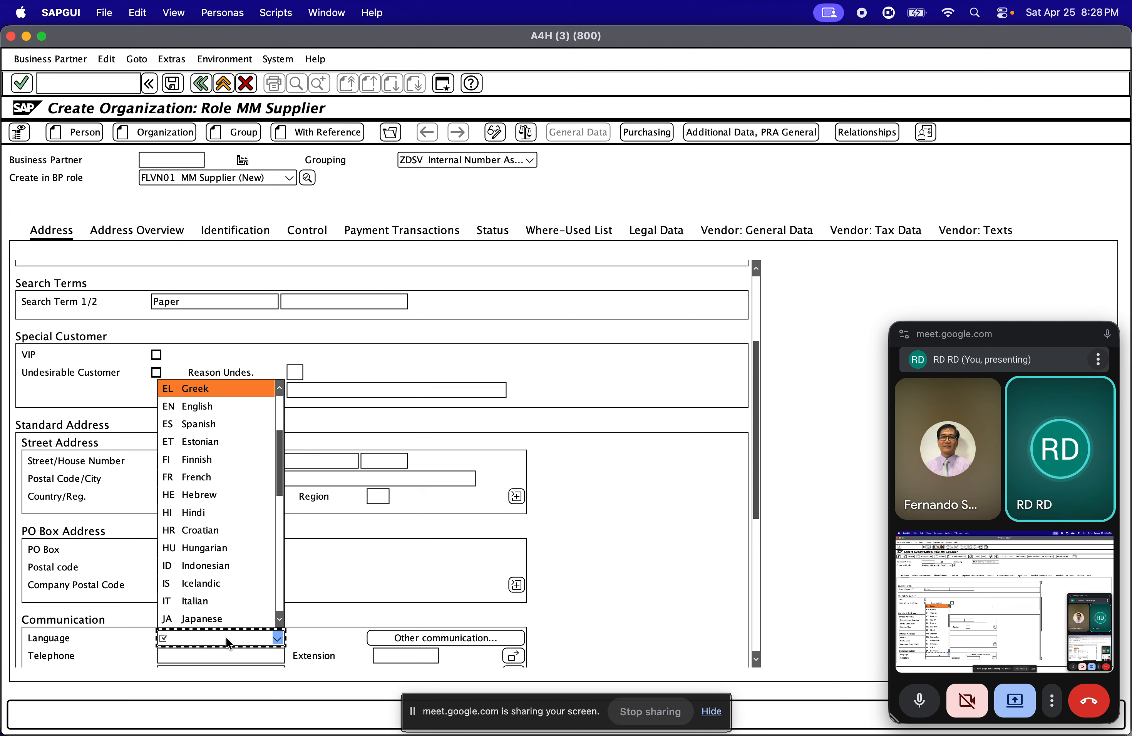
click(273, 406)
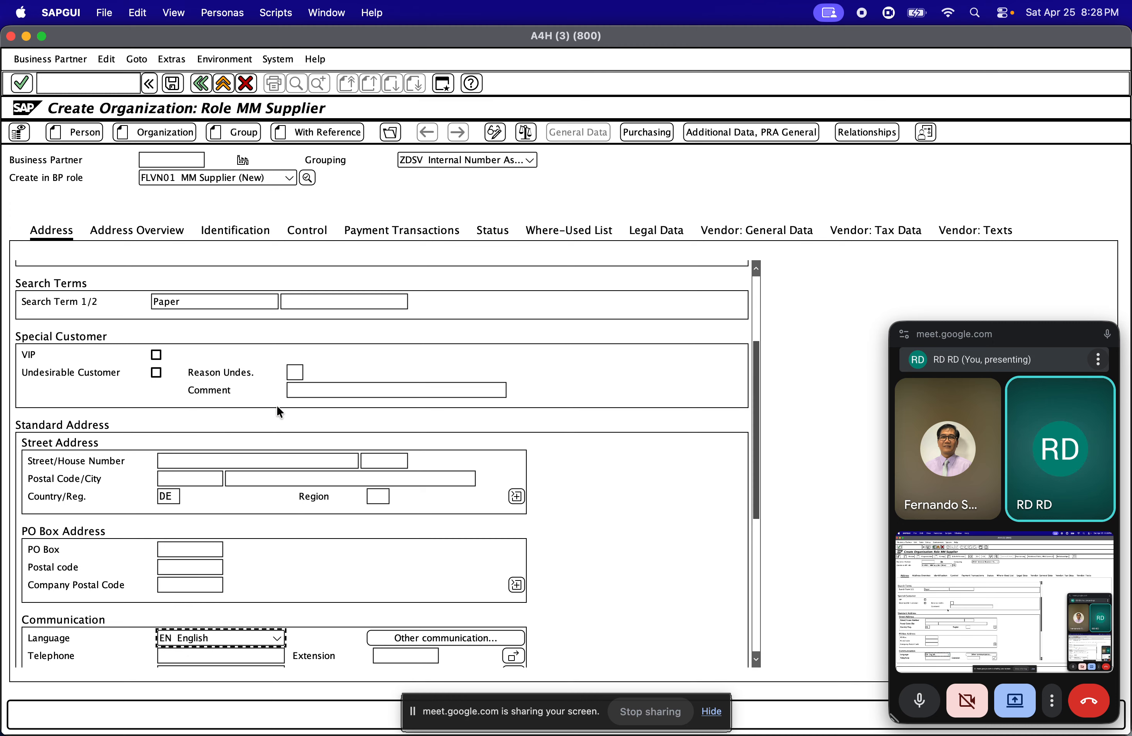
scroll(403, 440, down, 3)
scroll(420, 441, up, 8)
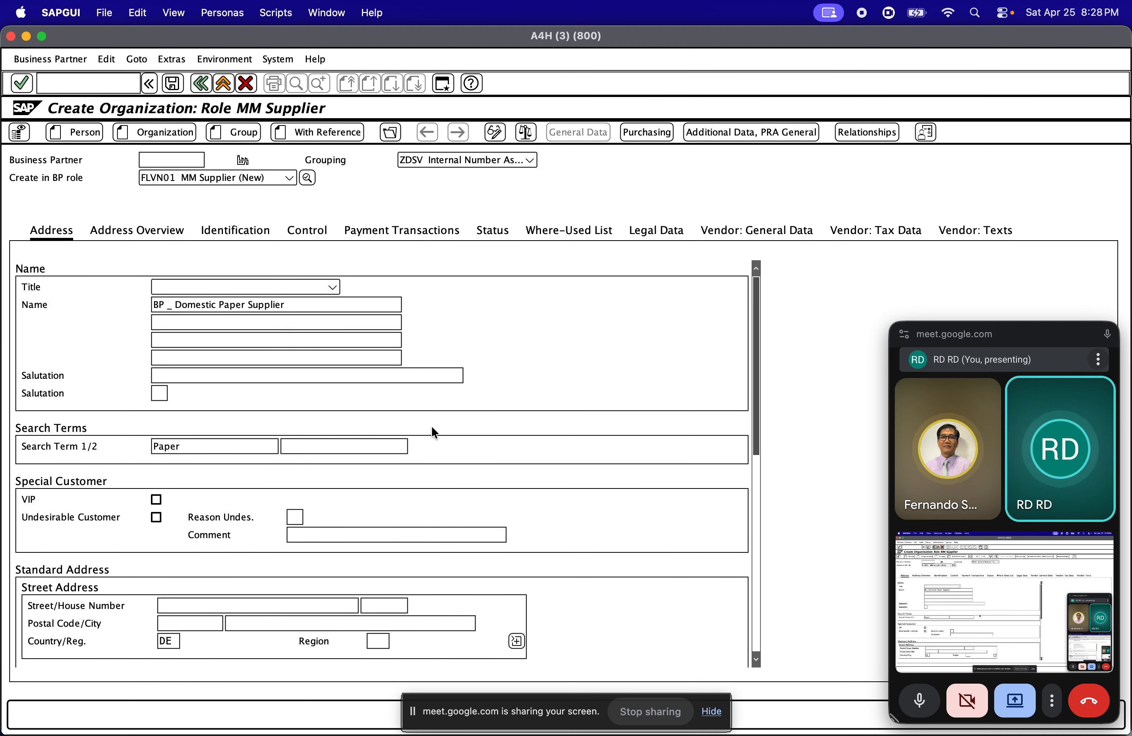
click(262, 323)
click(262, 352)
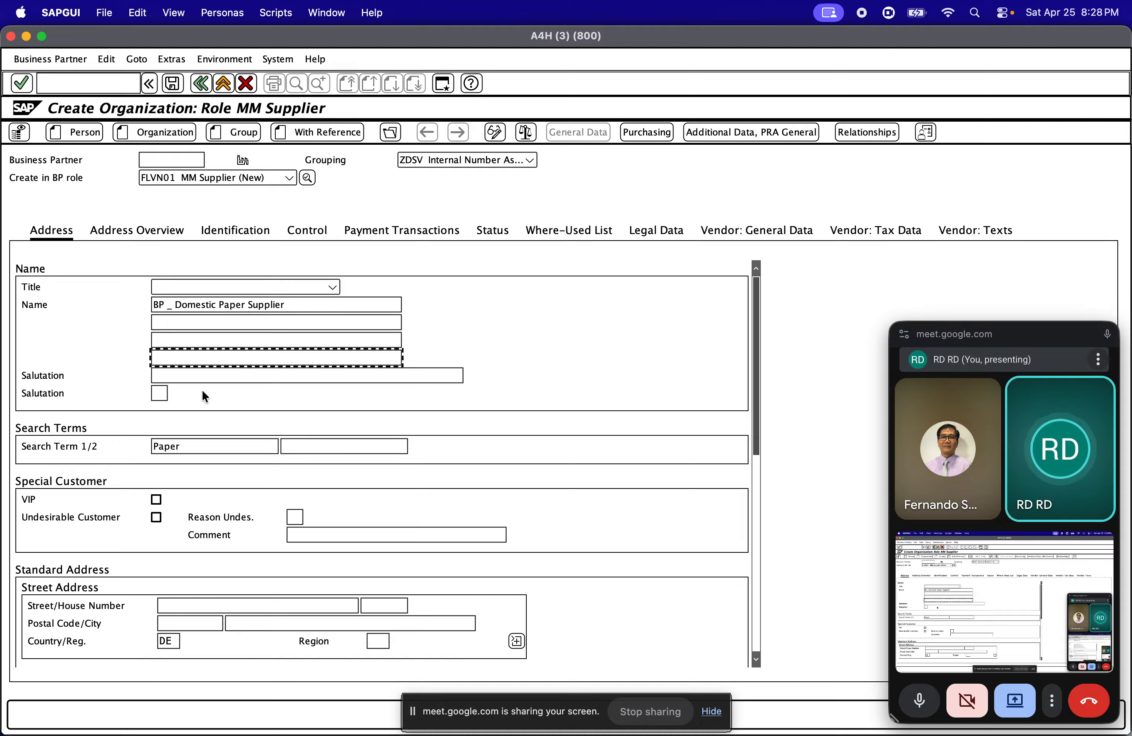
Cancel the supplier value search in the earlier creation session and return to the new supplier entry
key(super+grave)
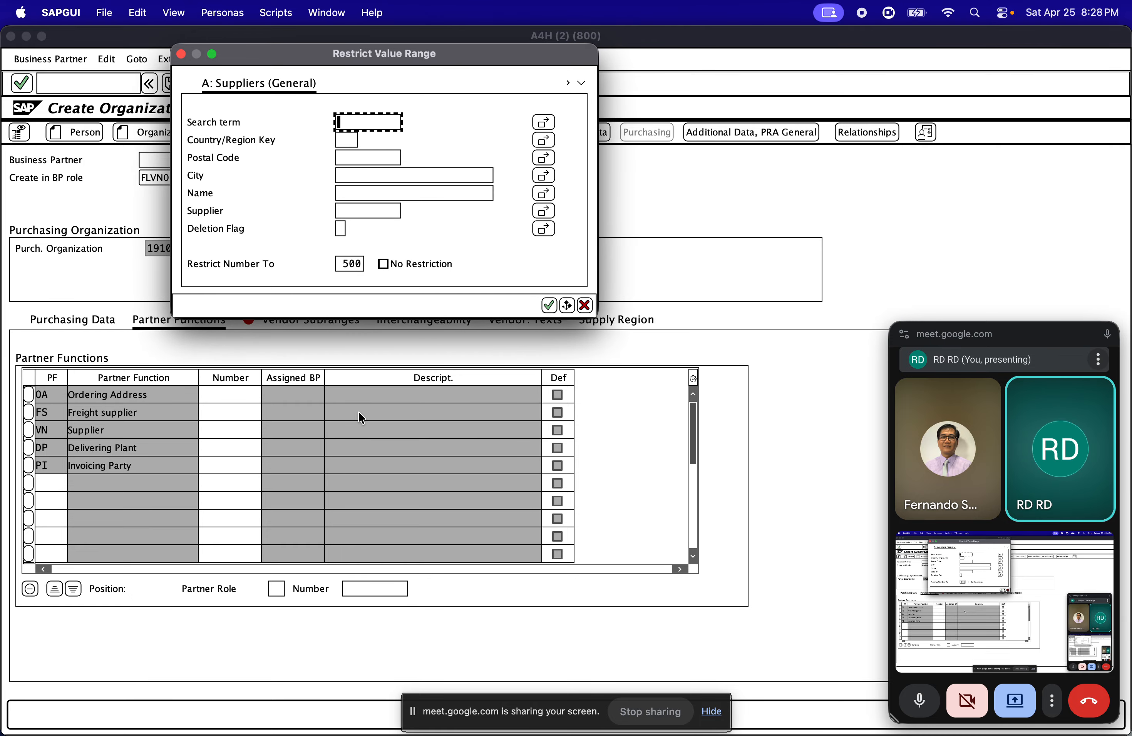
click(584, 305)
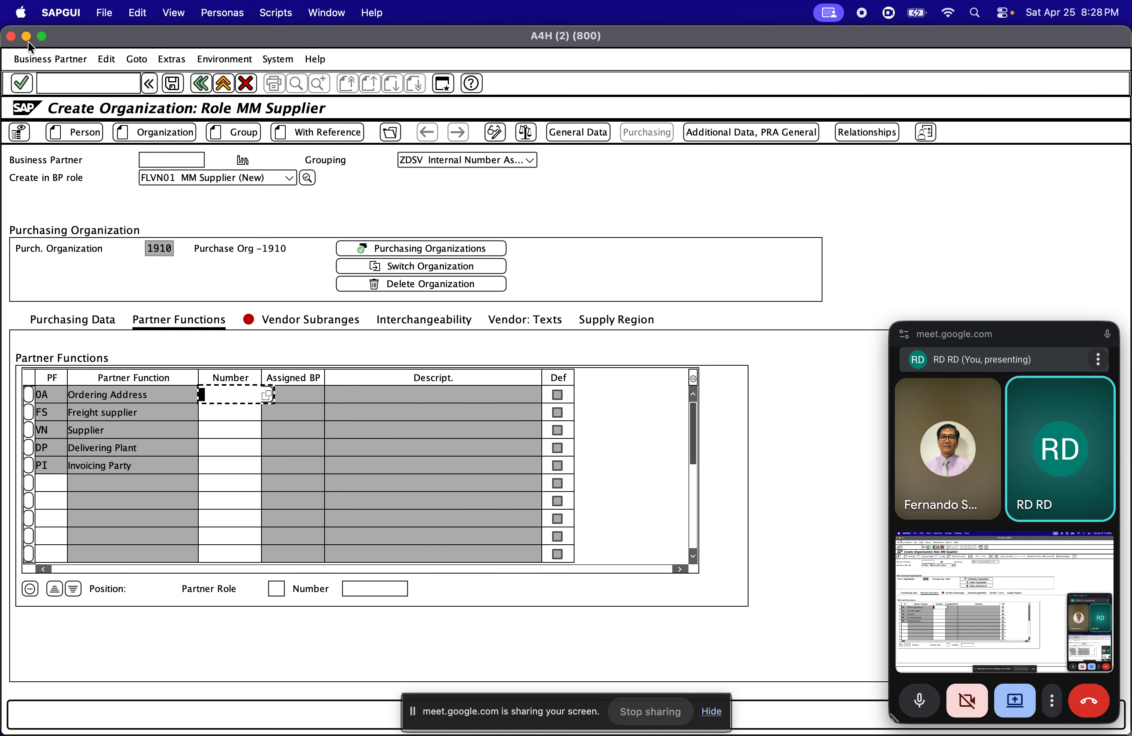
key(super+grave)
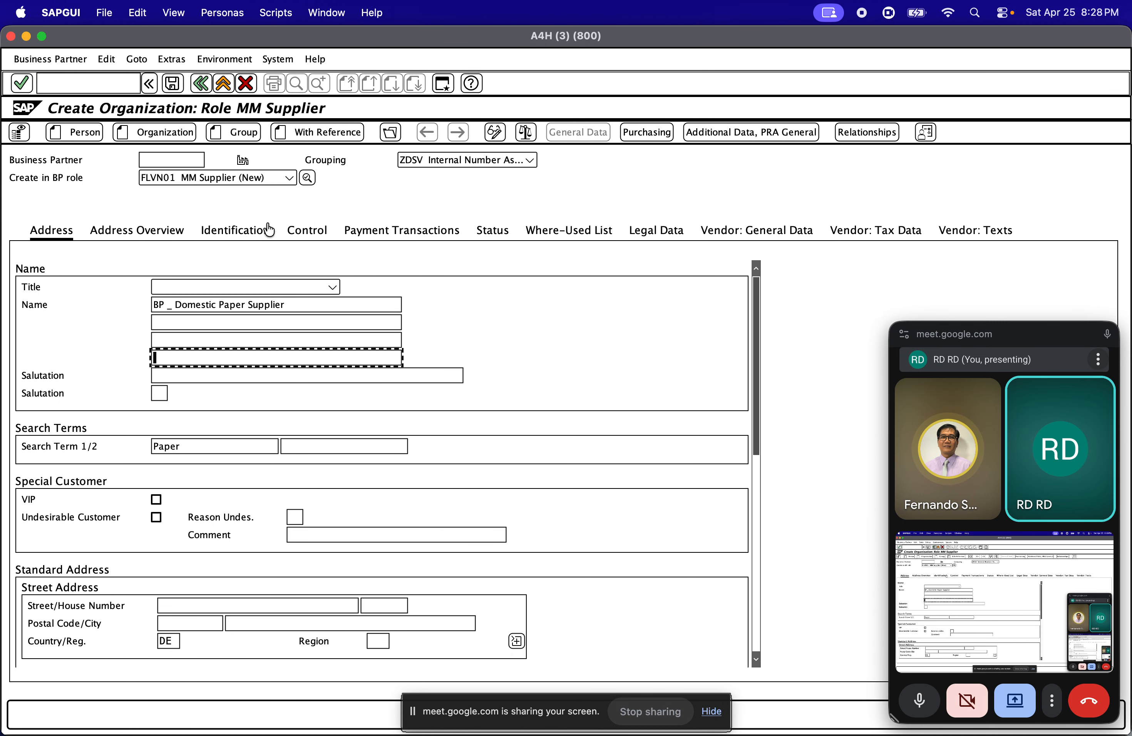
Assign purchasing organization 1910 in the new supplier's purchasing data
click(652, 135)
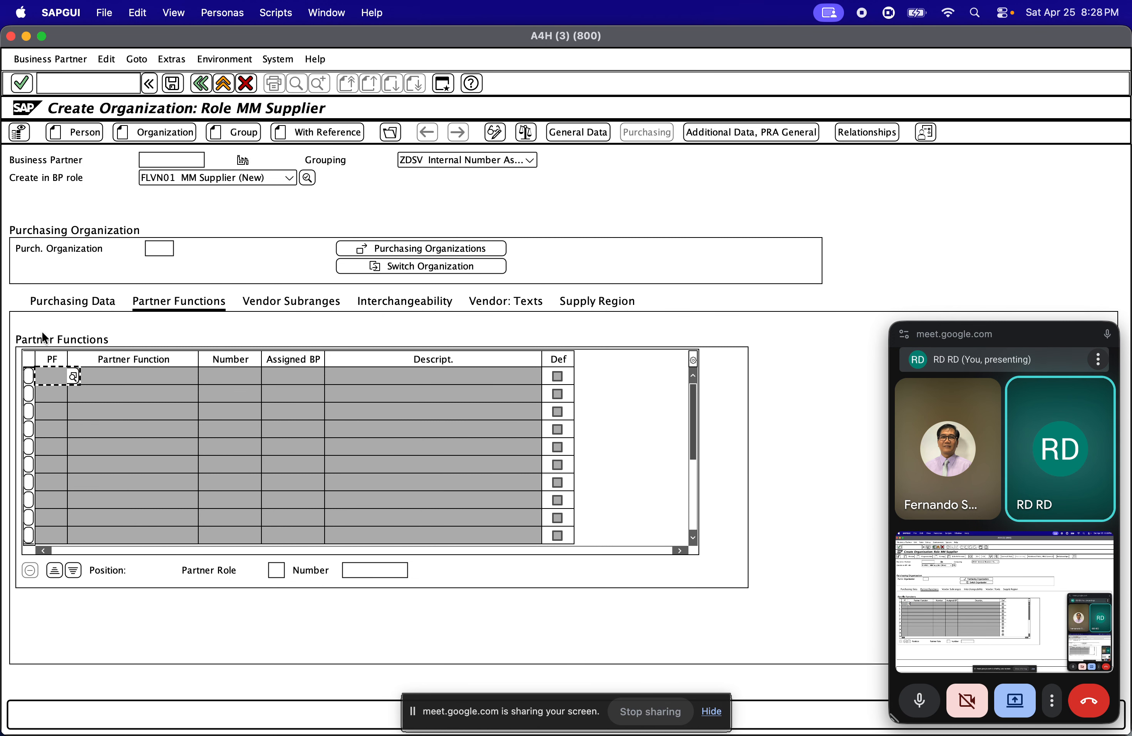
click(42, 306)
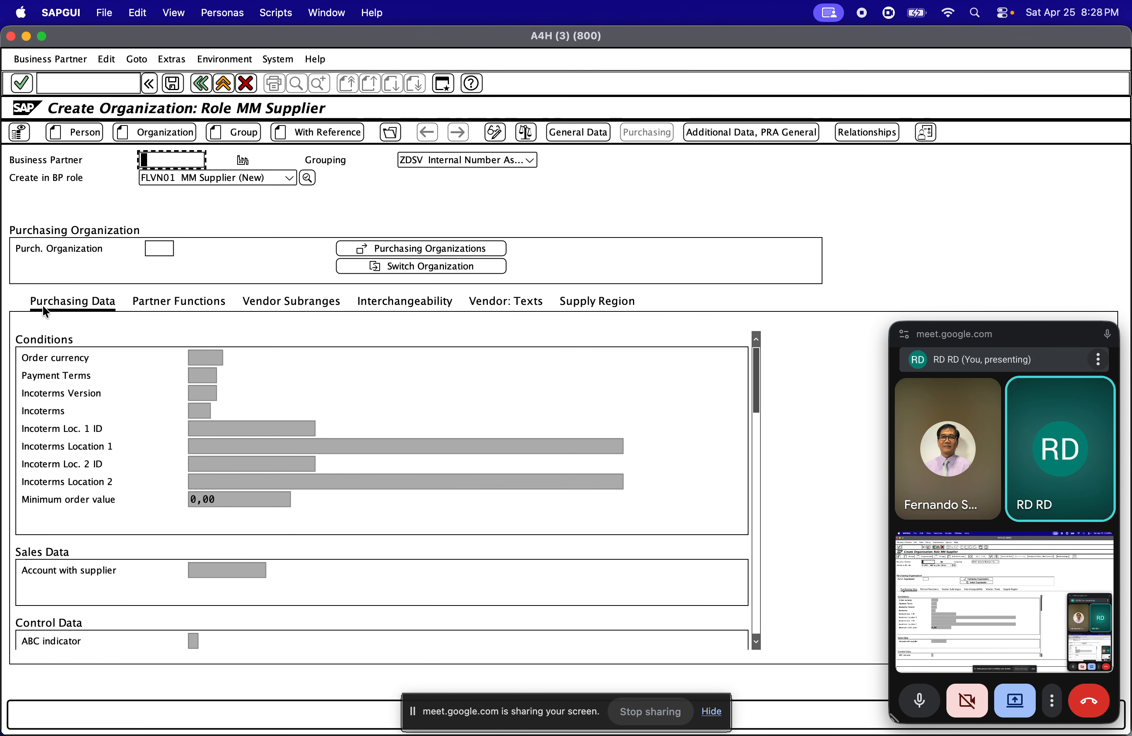
click(156, 248)
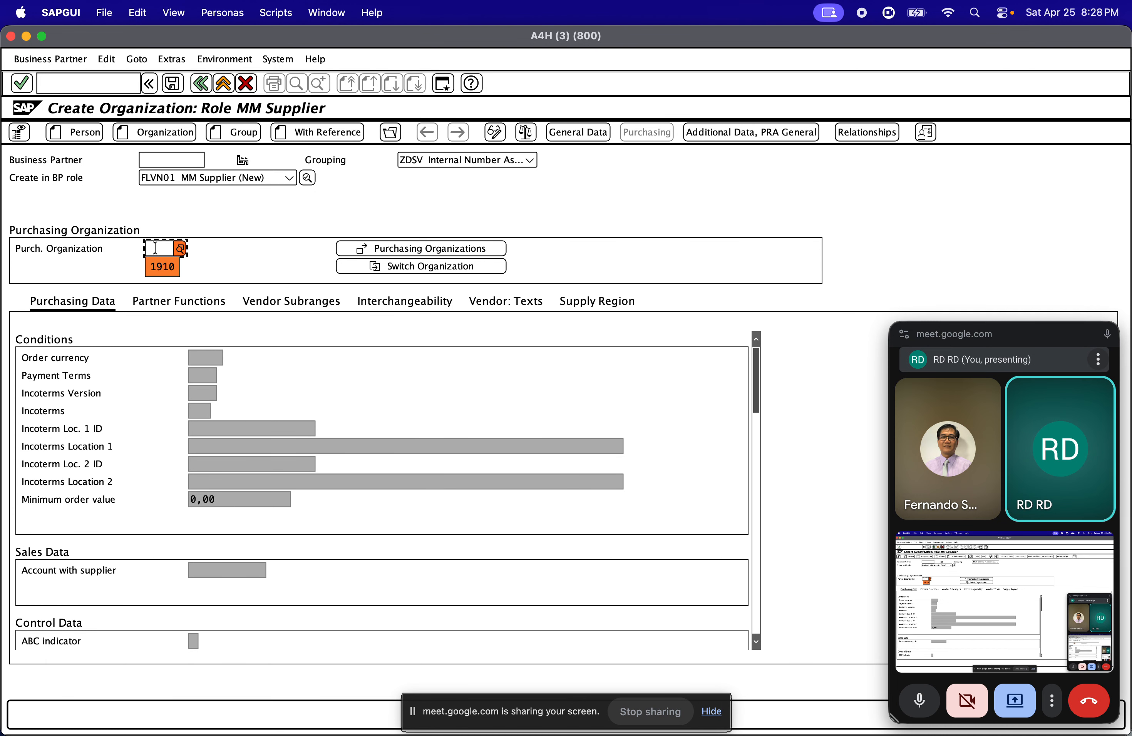
key(Return)
key(Return)
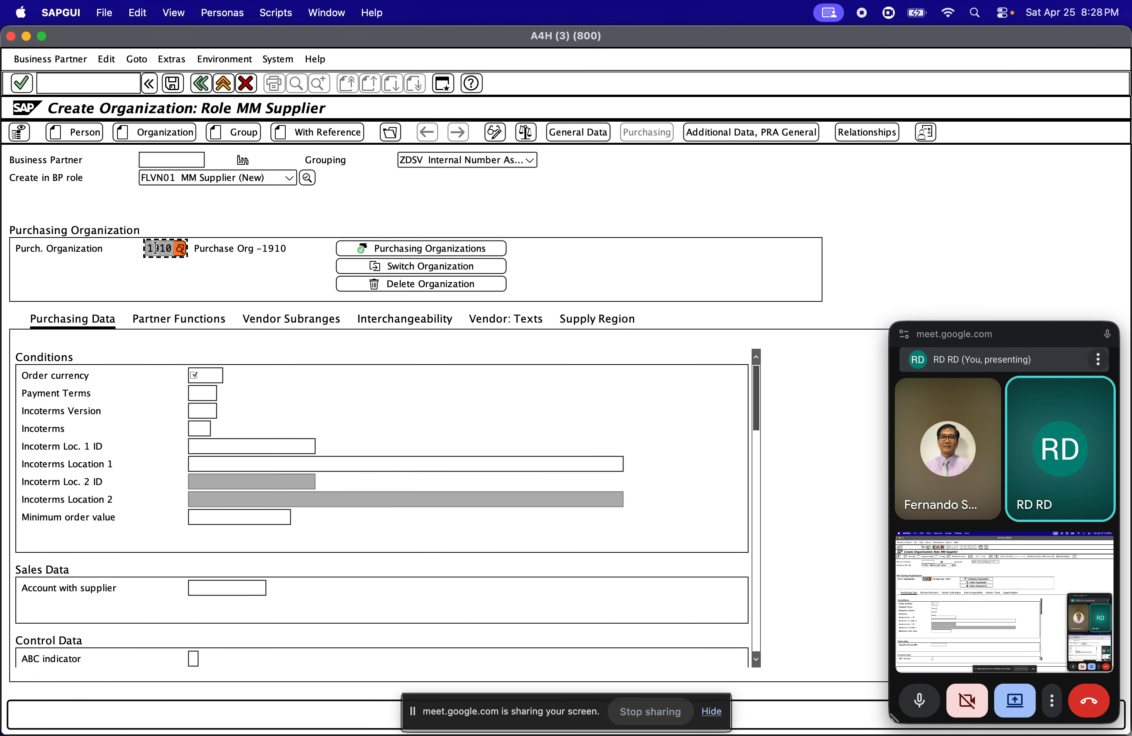
Set the order currency to EUR in the purchasing conditions
click(204, 373)
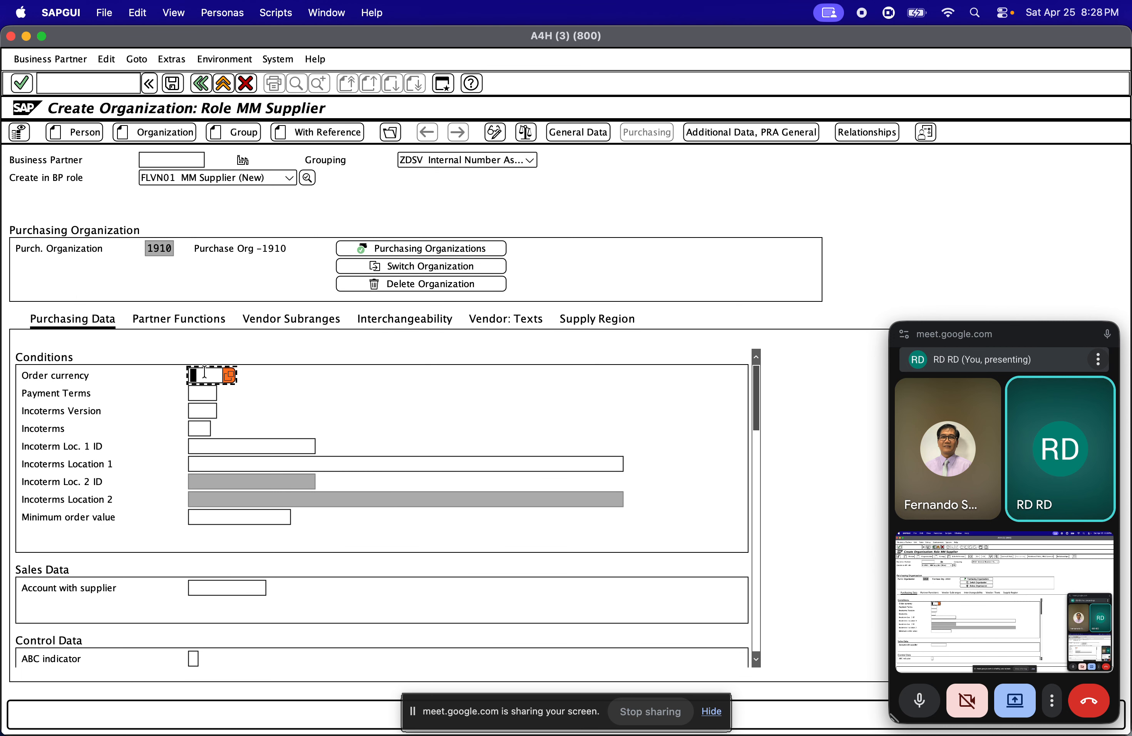
click(210, 388)
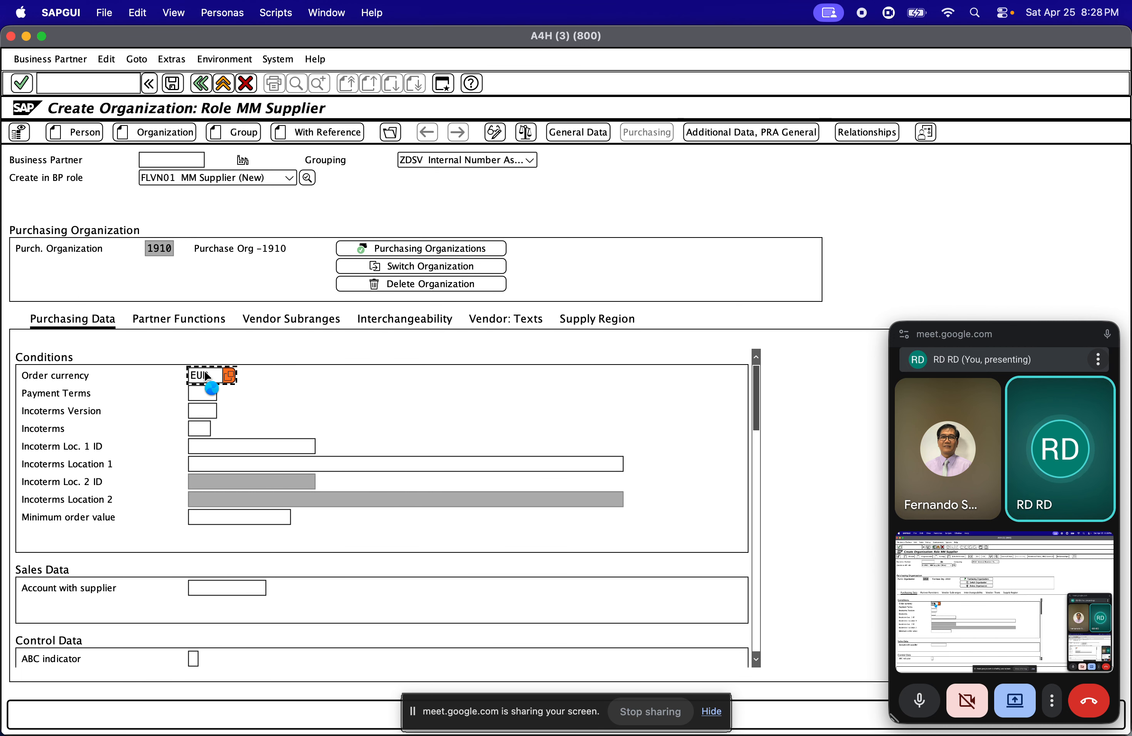
key(Return)
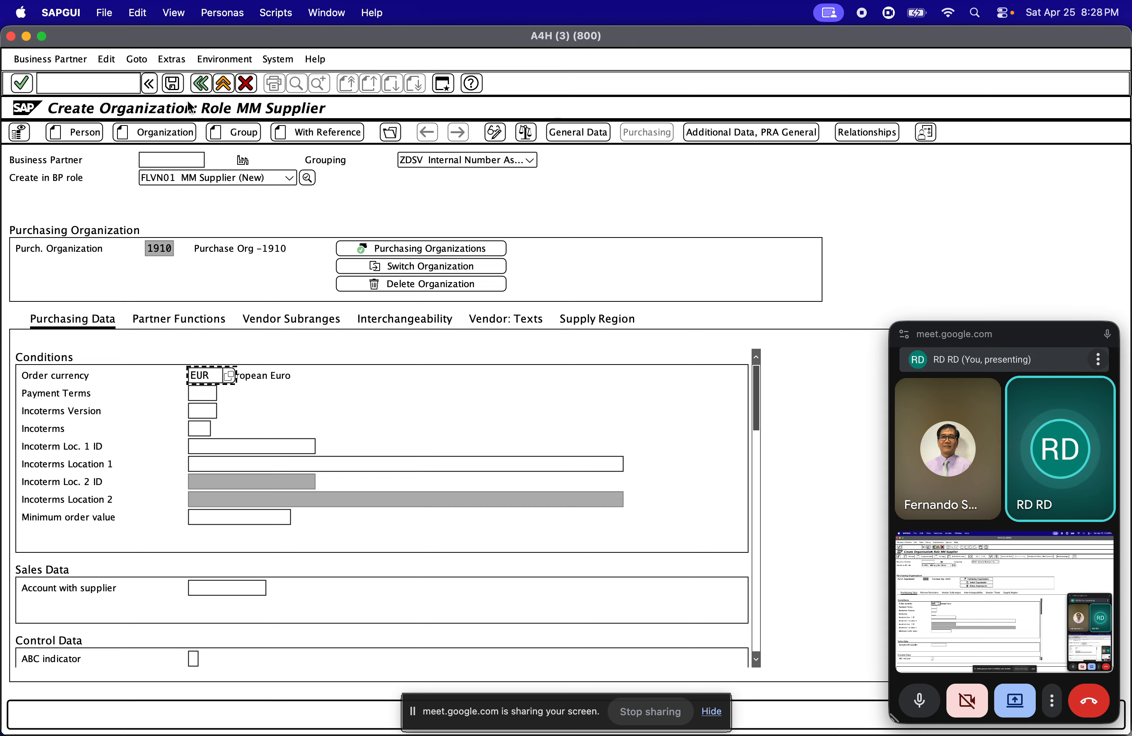
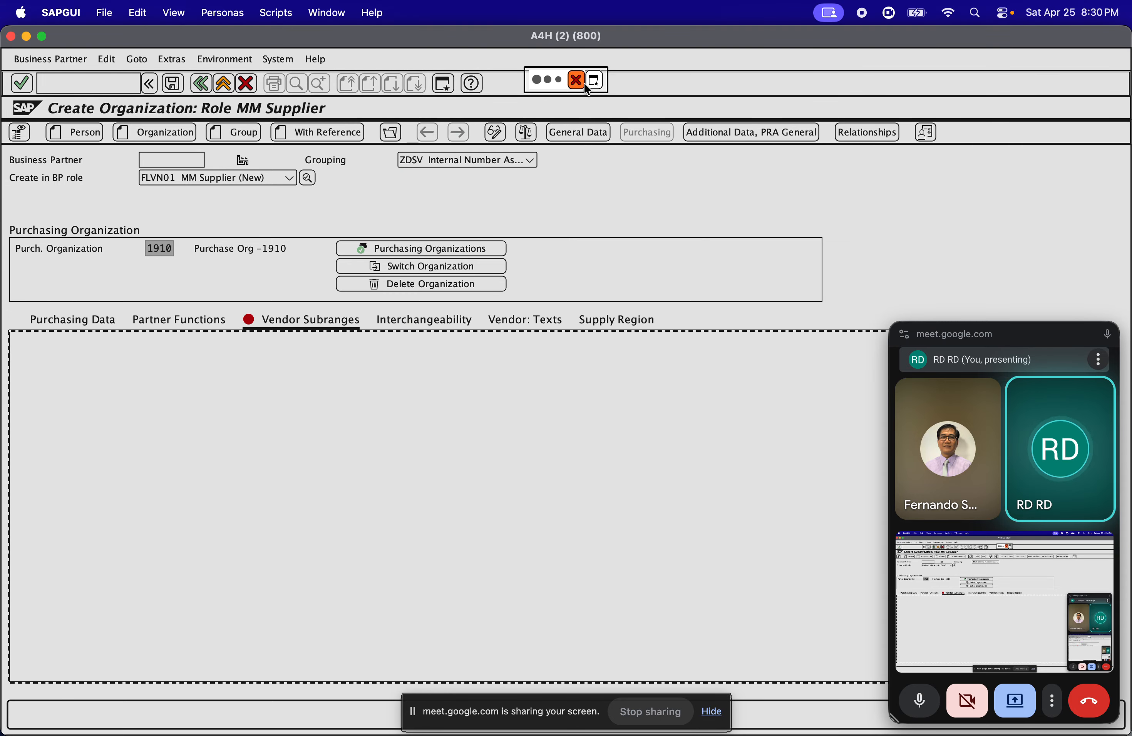
Leave the earlier creation session, return to the new supplier entry, and save the domestic paper supplier as a business partner
click(27, 37)
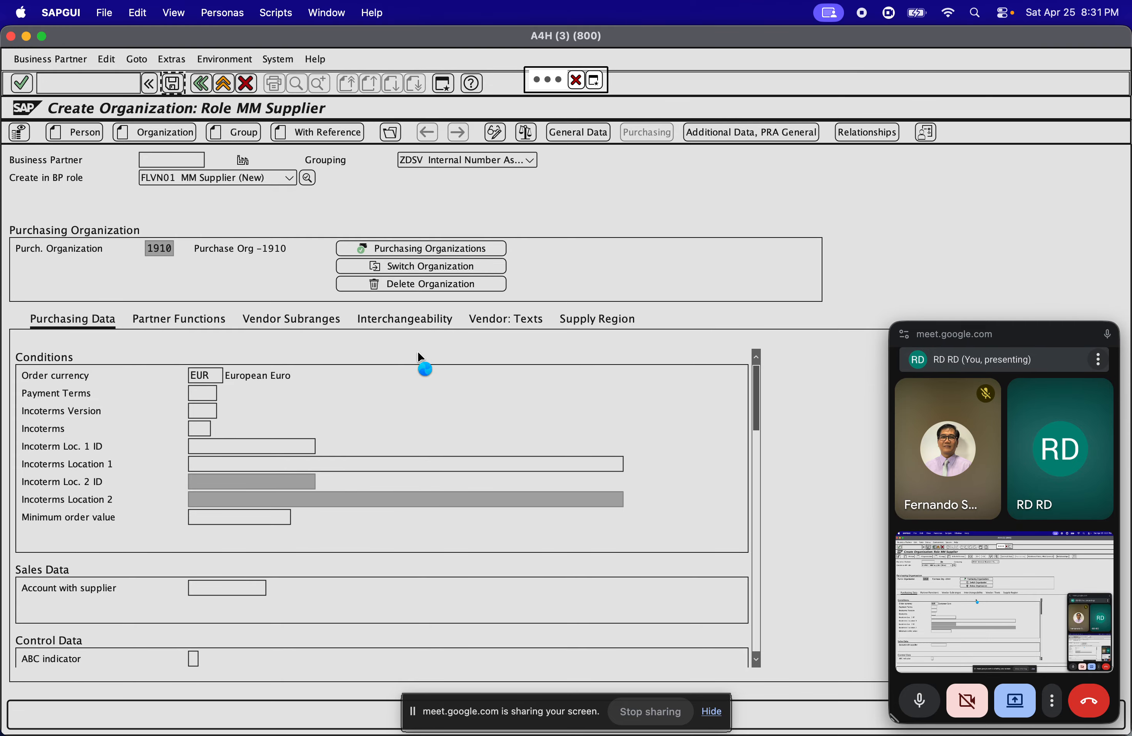
mouse_move(0, 402)
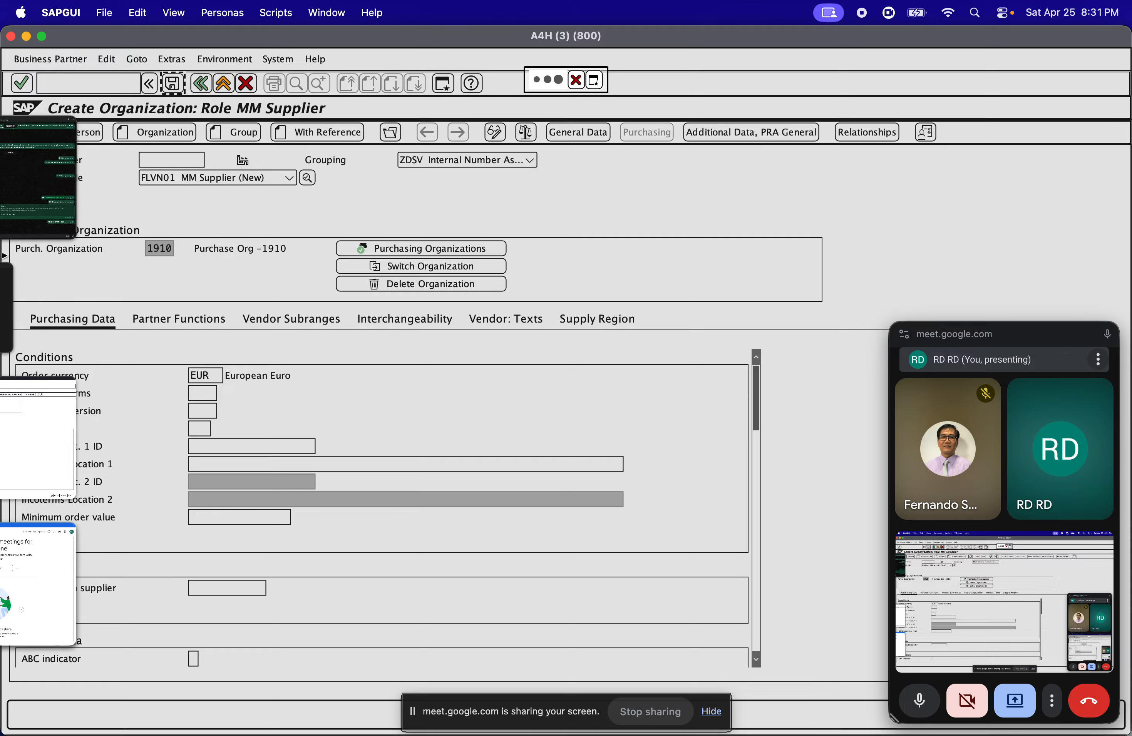
click(78, 419)
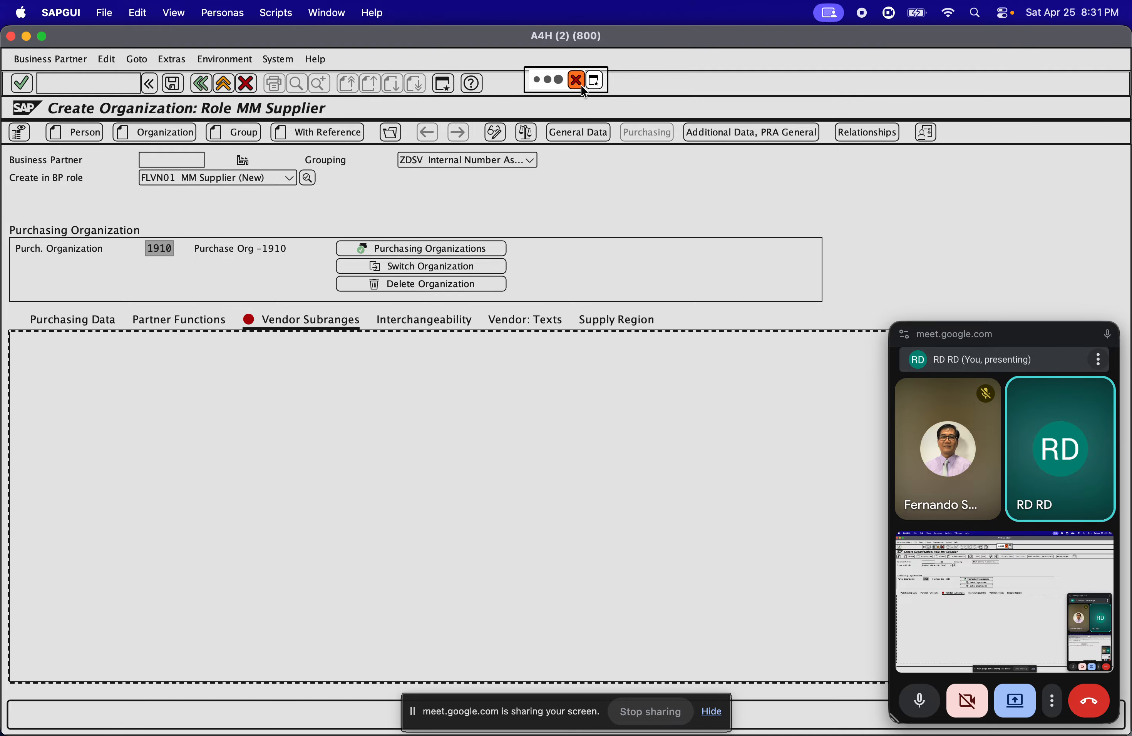
mouse_move(1, 271)
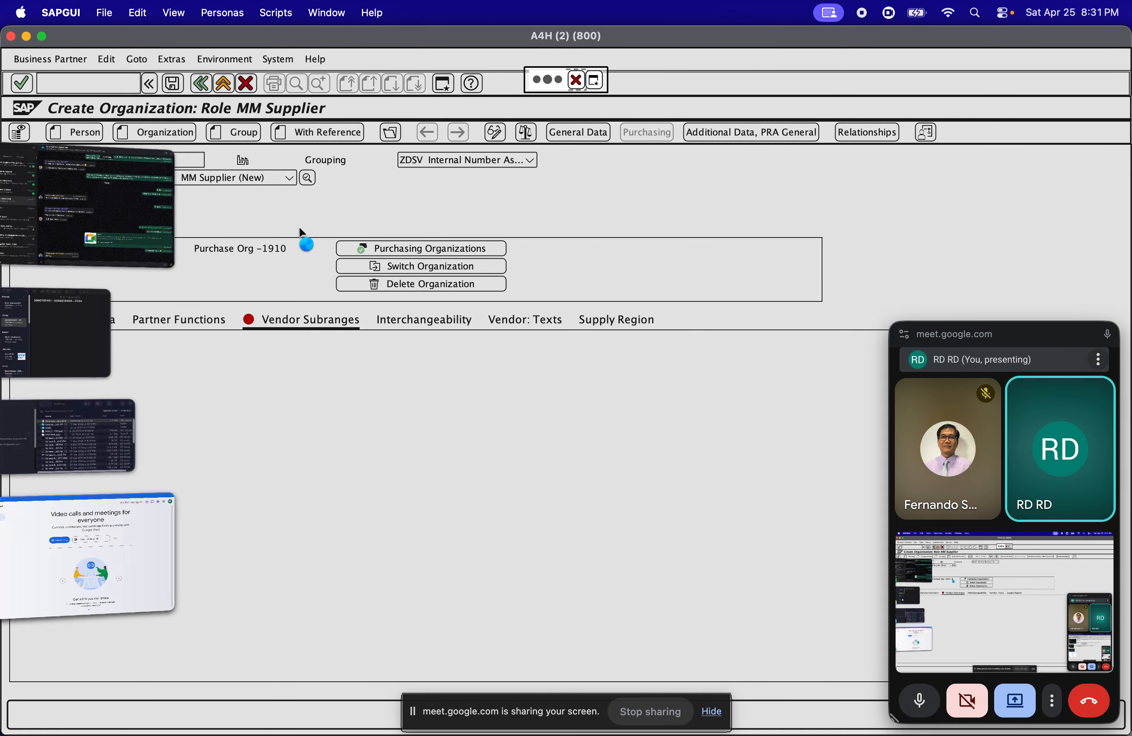
click(27, 37)
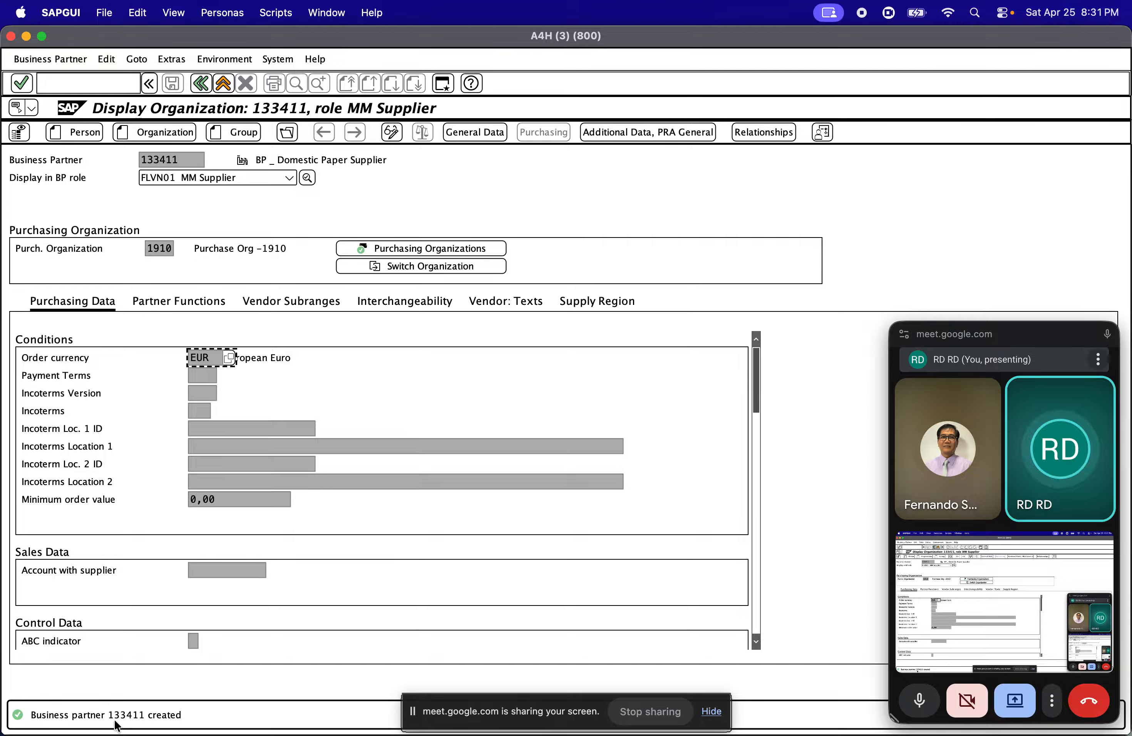
Open the newly created domestic paper supplier by its business partner number
click(65, 61)
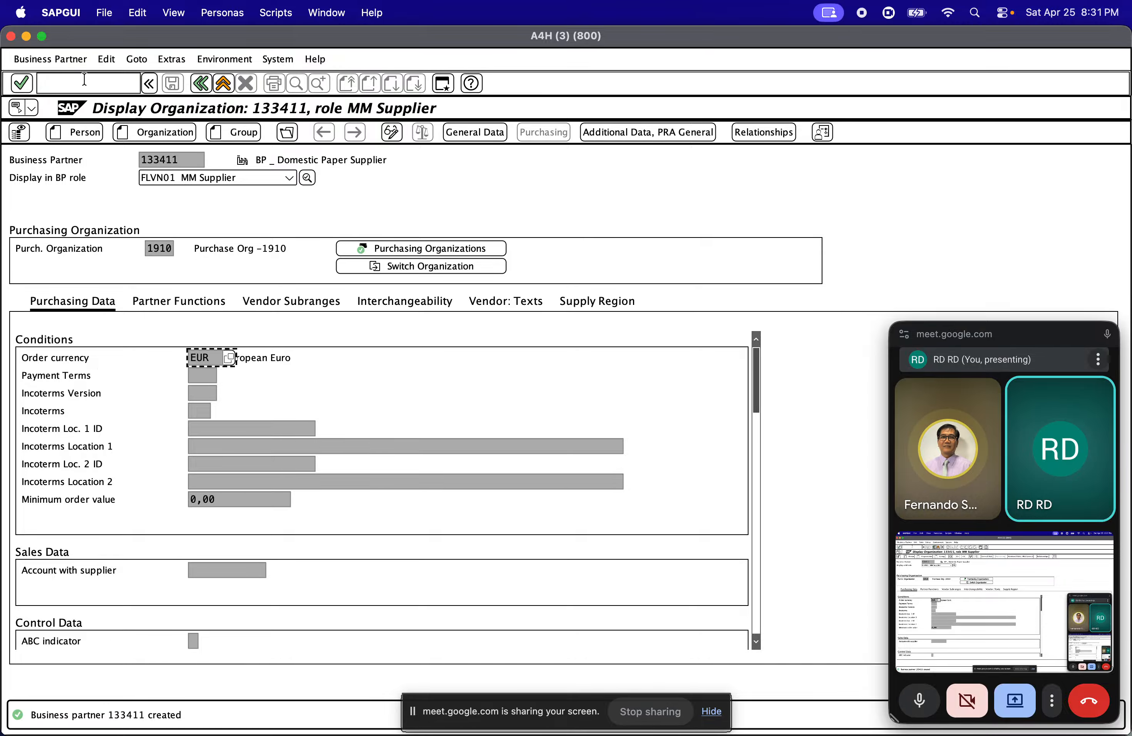
click(63, 62)
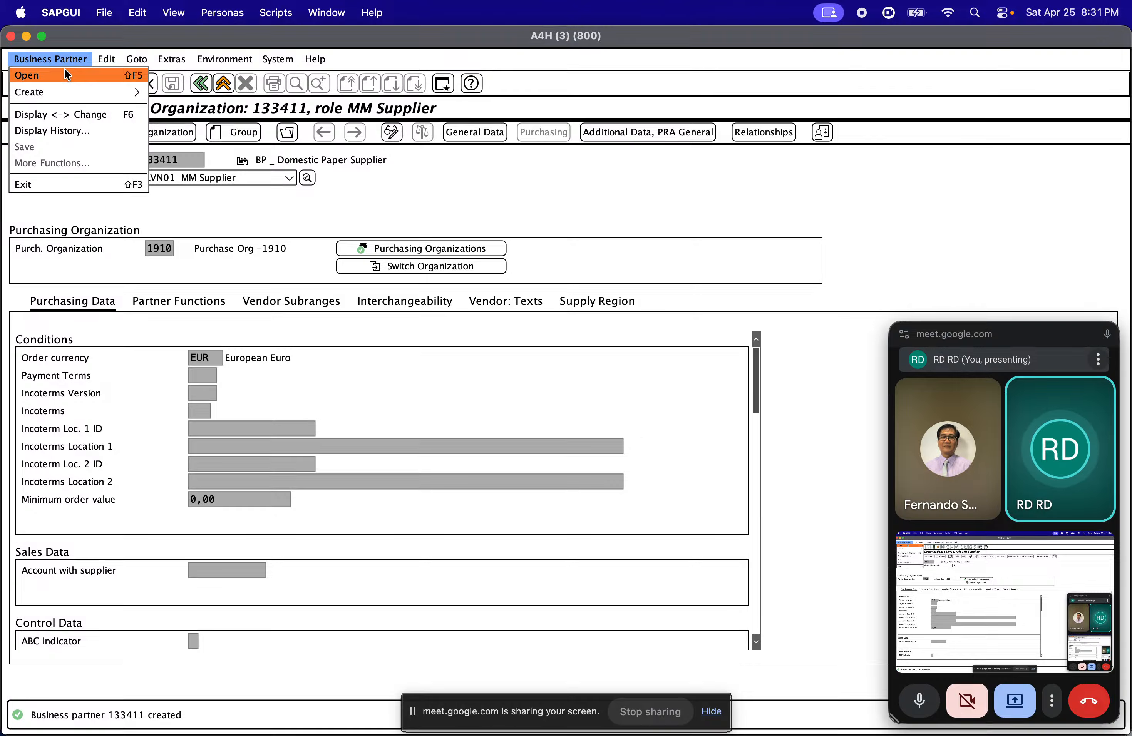
click(64, 70)
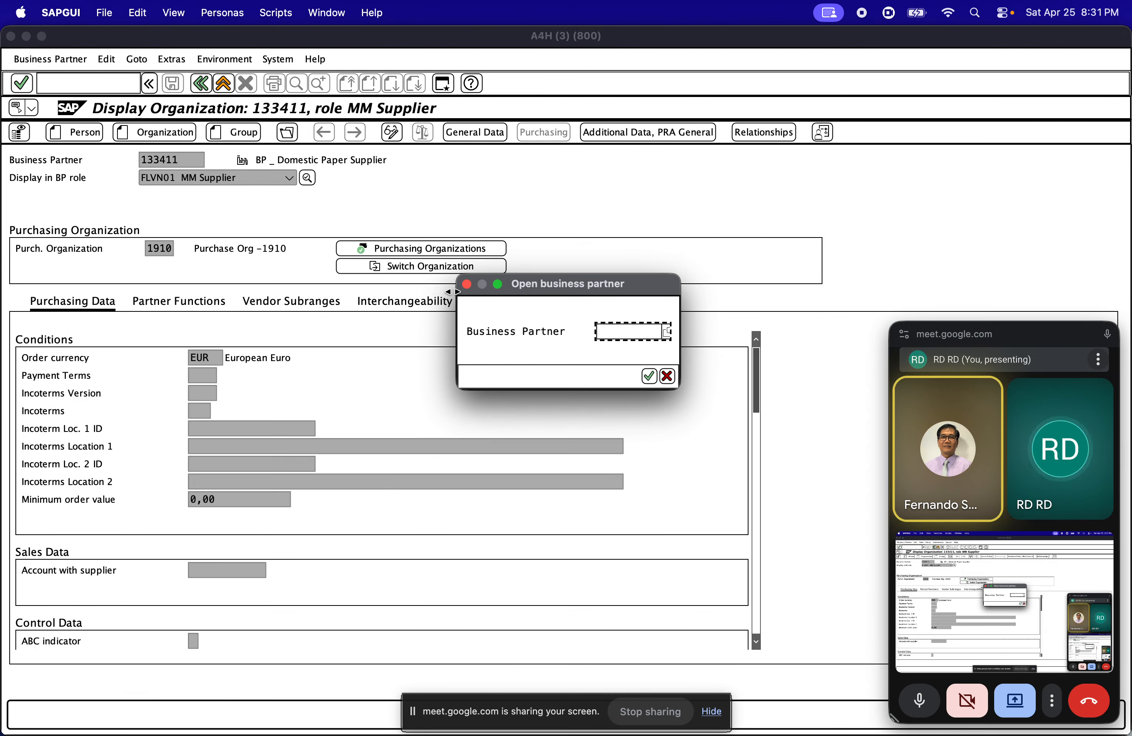
text(13)
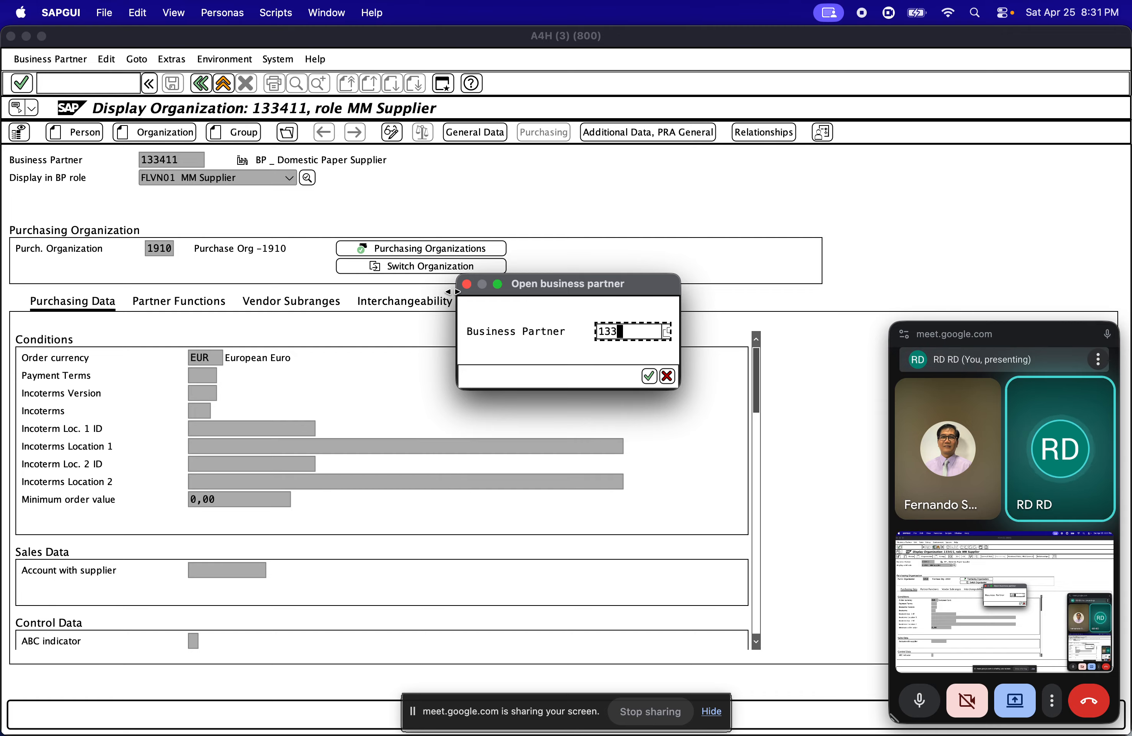
text(3)
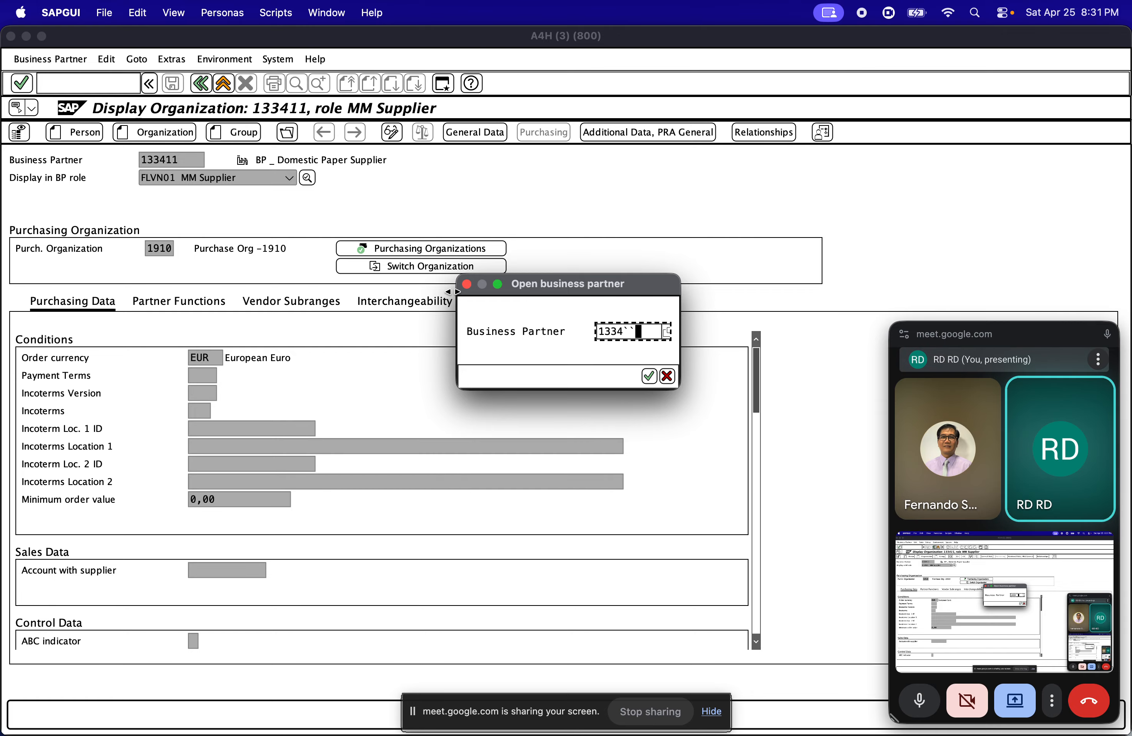
text(4)
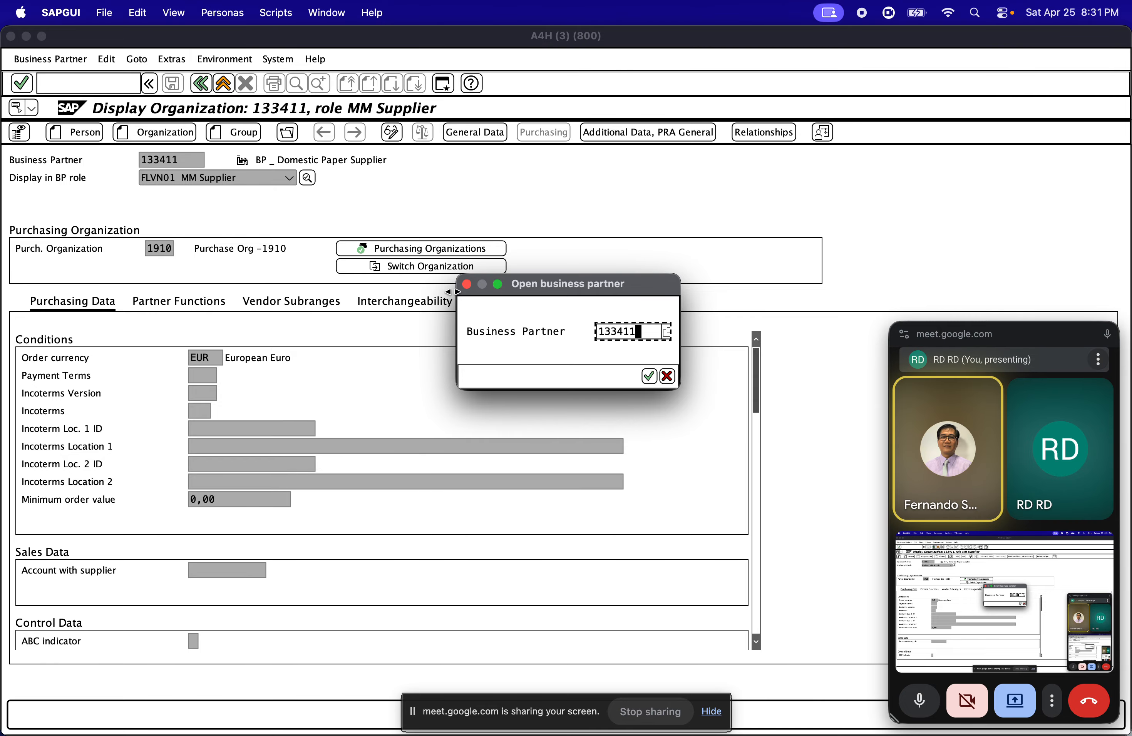
text(11)
key(Return)
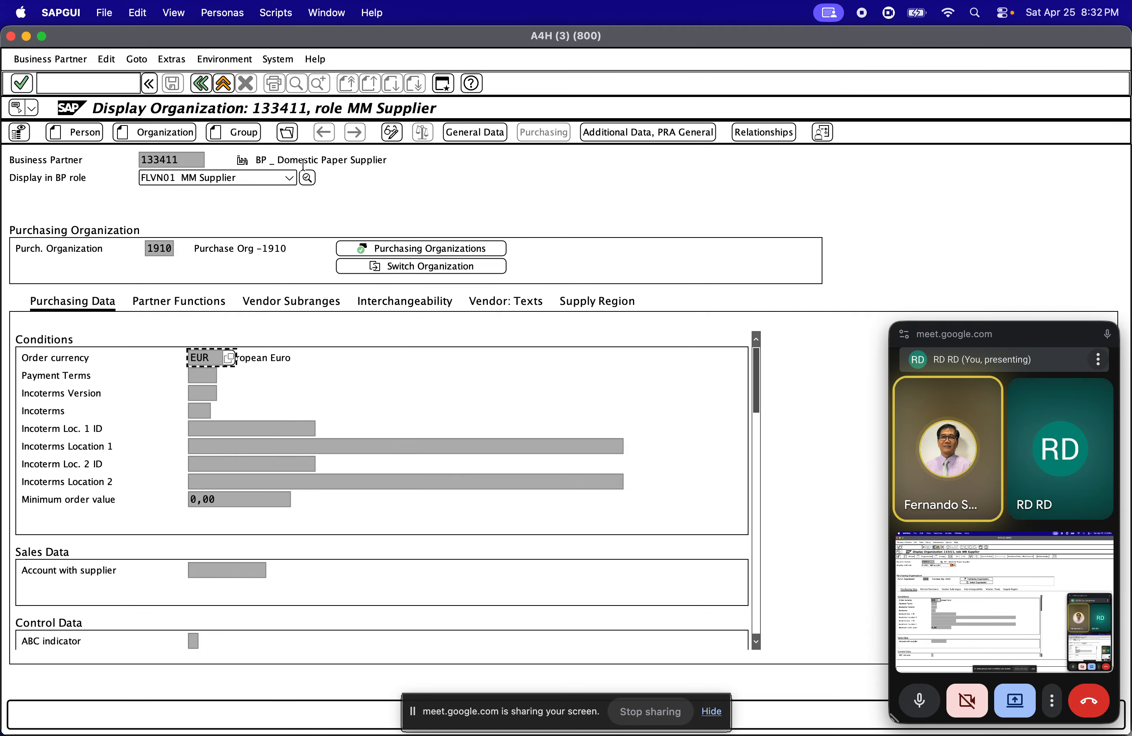
Display the supplier's vendor general data and compare its vendor number with the business partner number
click(483, 139)
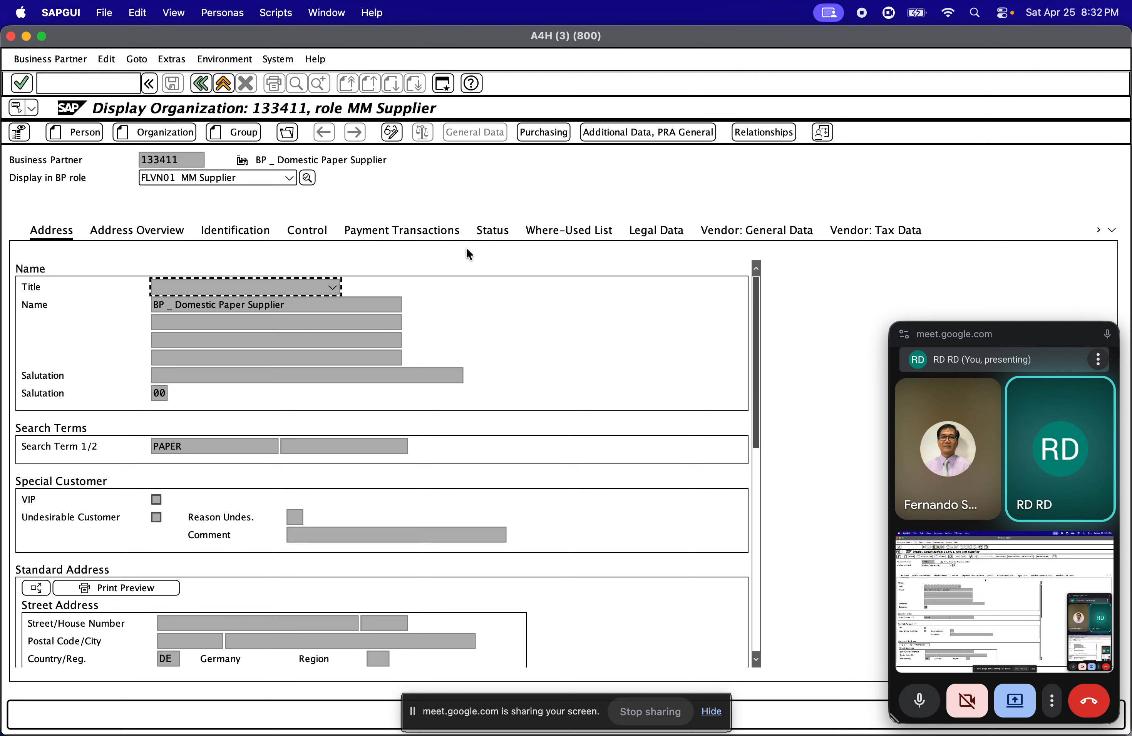
click(739, 230)
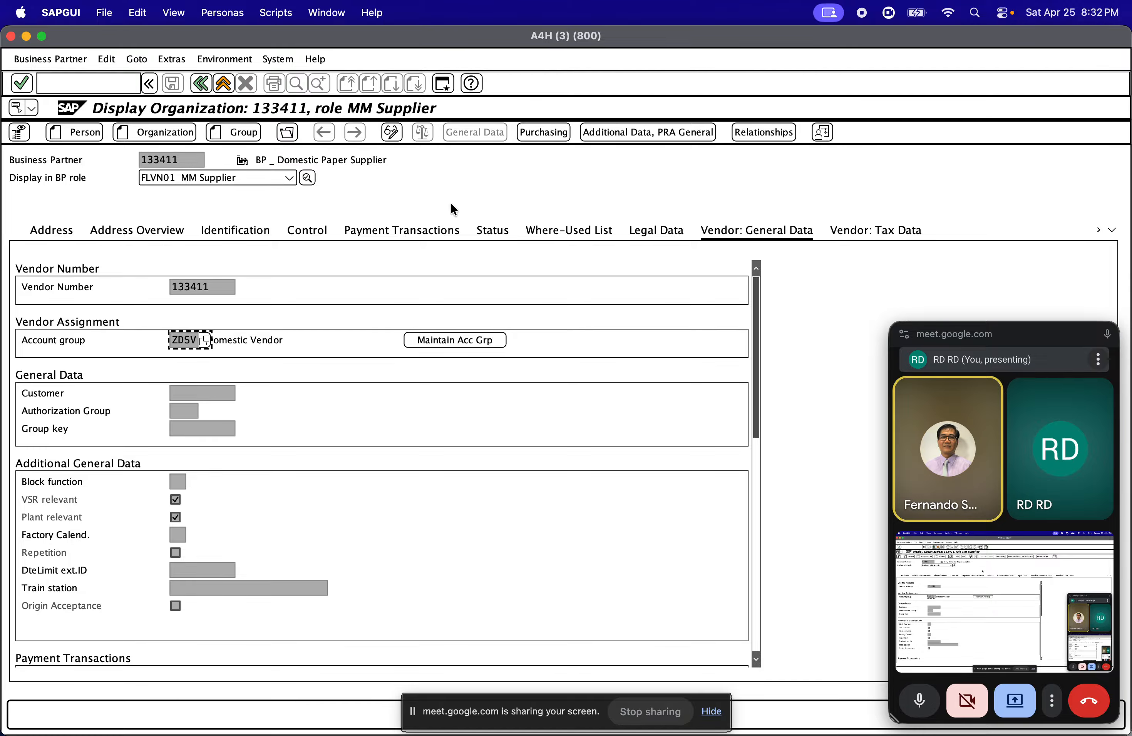
double_click(203, 285)
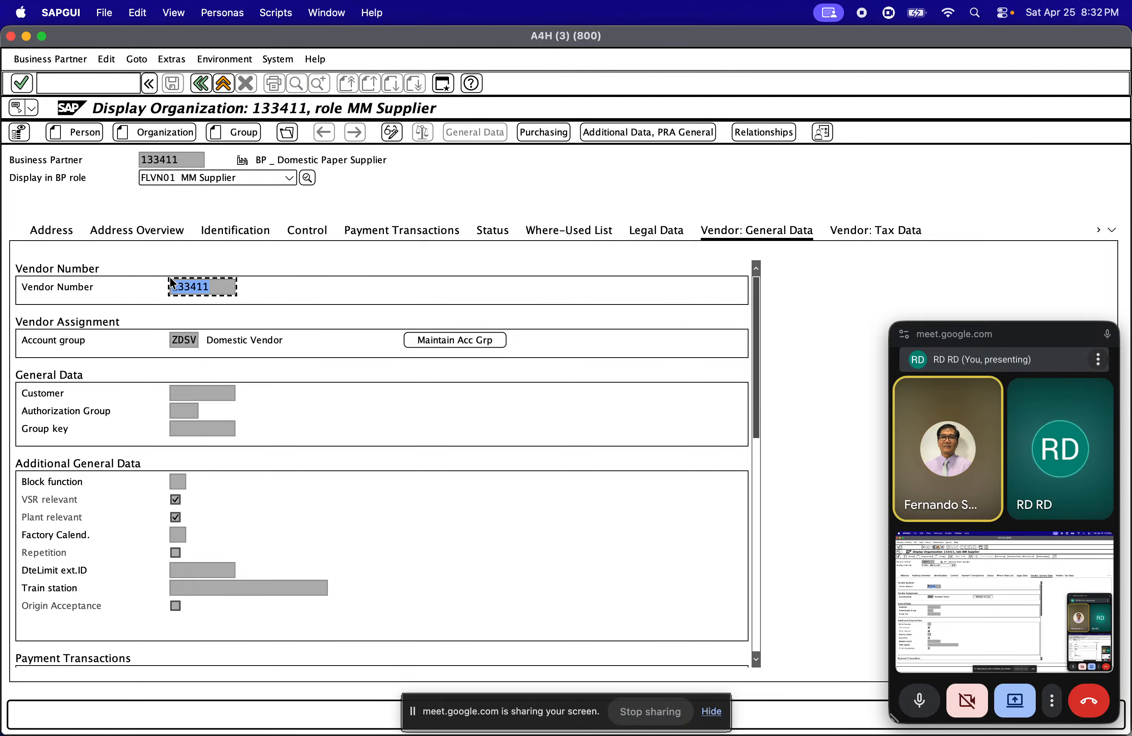
click(187, 159)
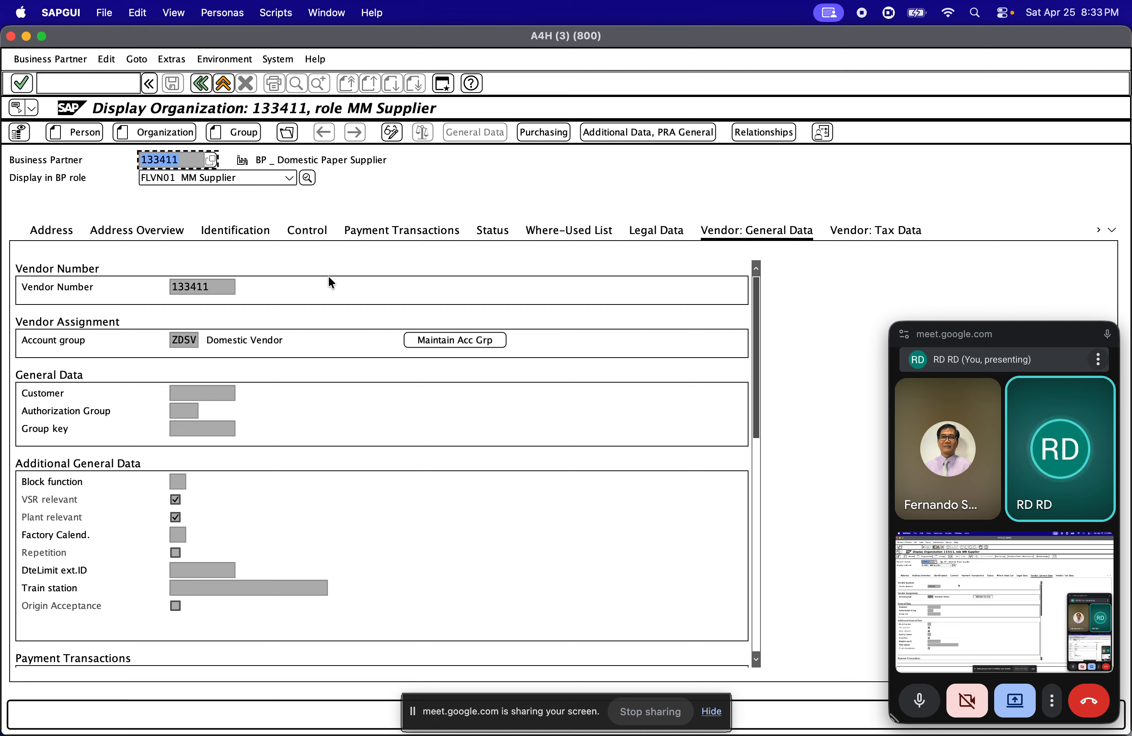
click(188, 159)
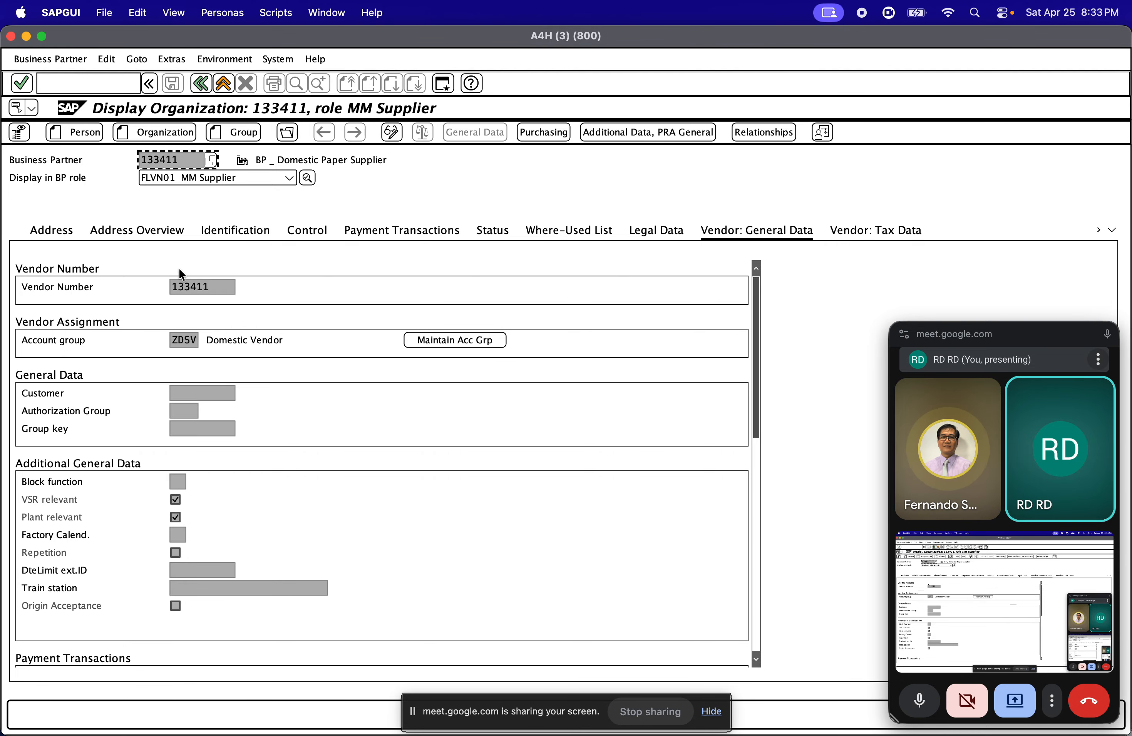
mouse_move(1, 222)
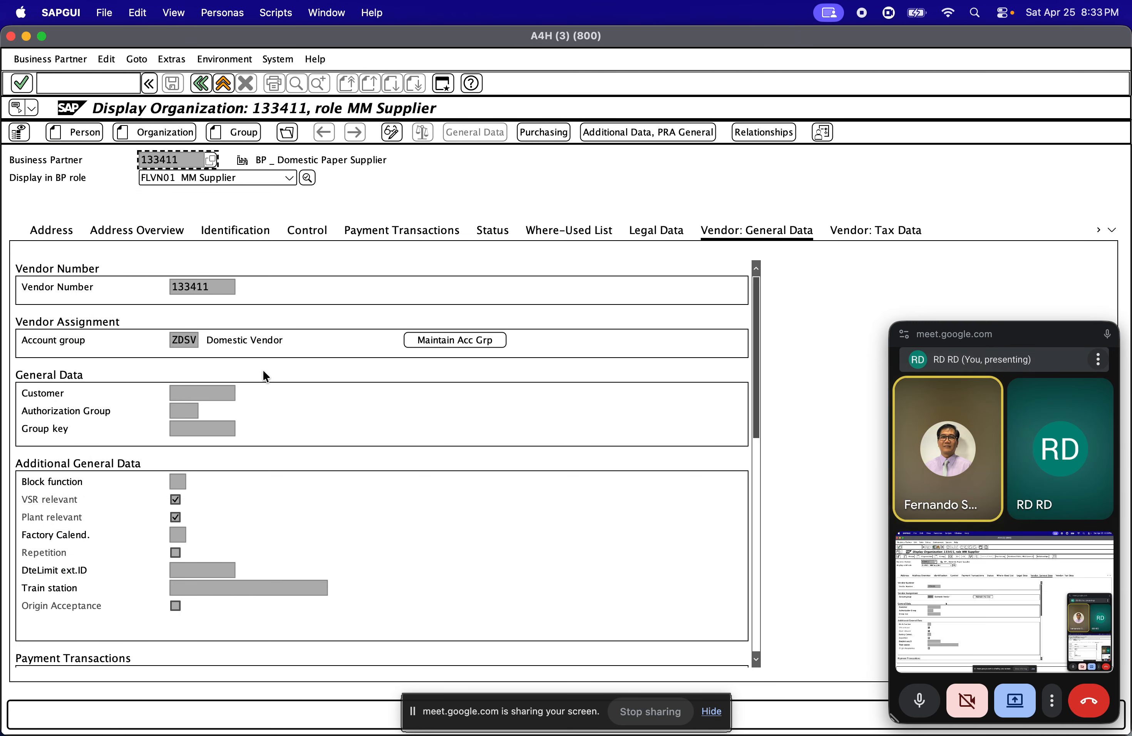
mouse_move(1, 287)
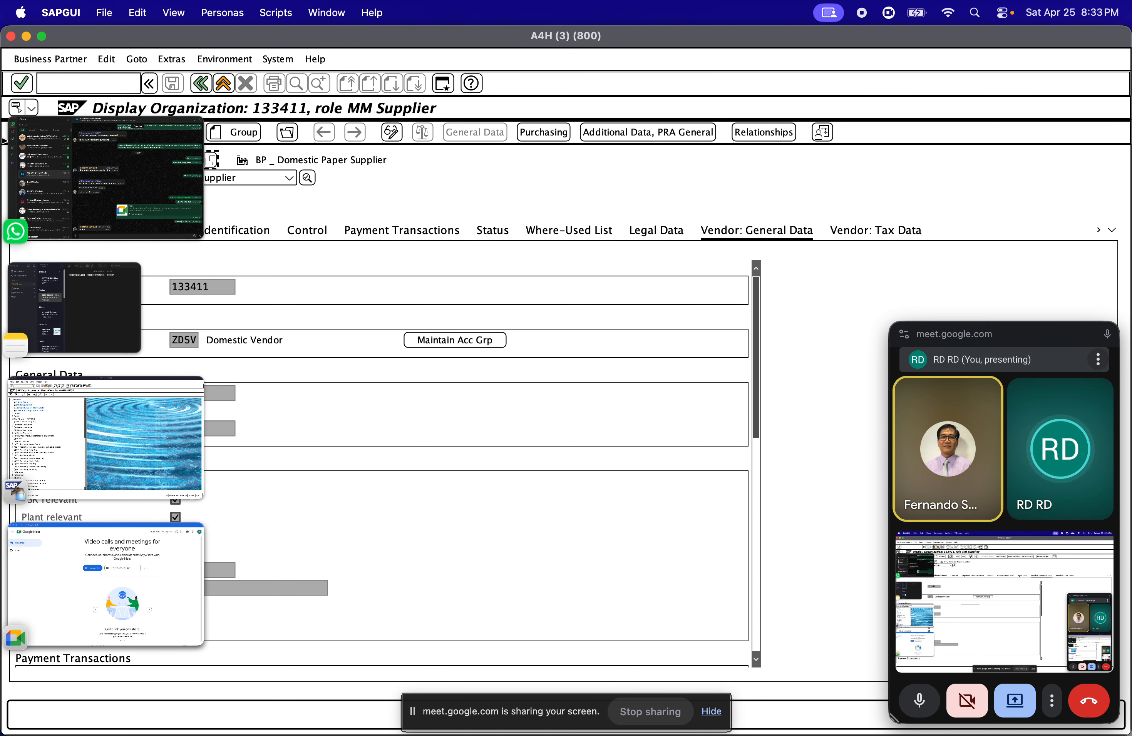
click(115, 586)
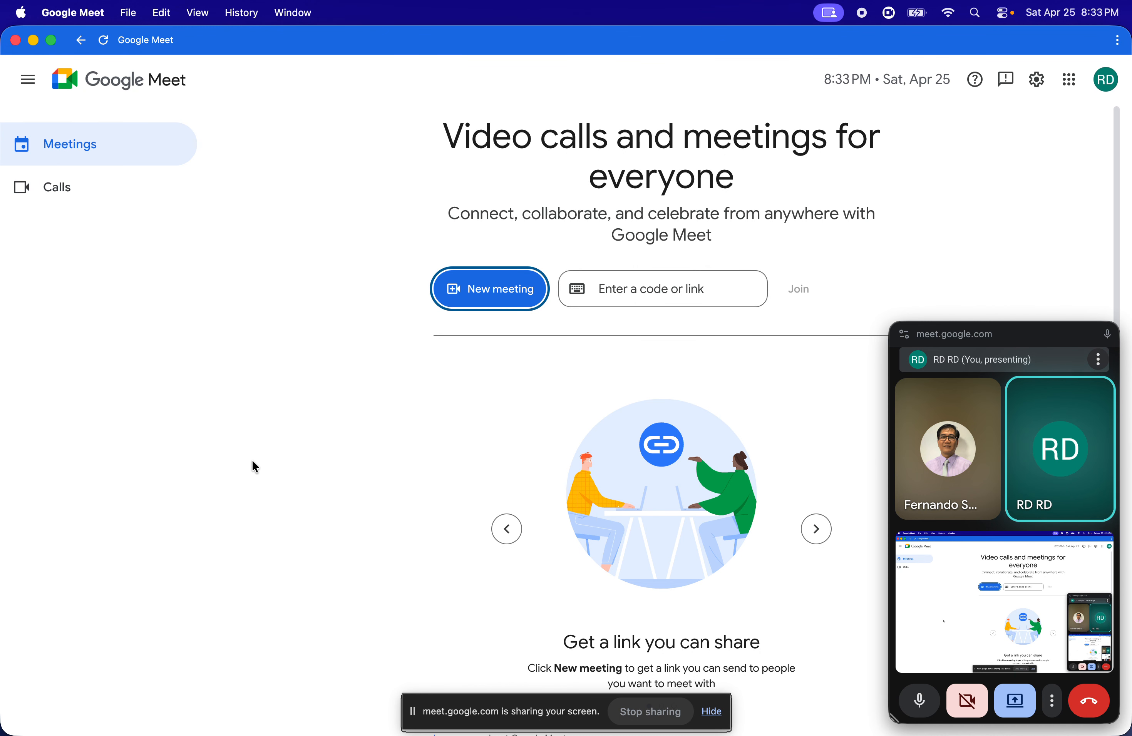
click(34, 41)
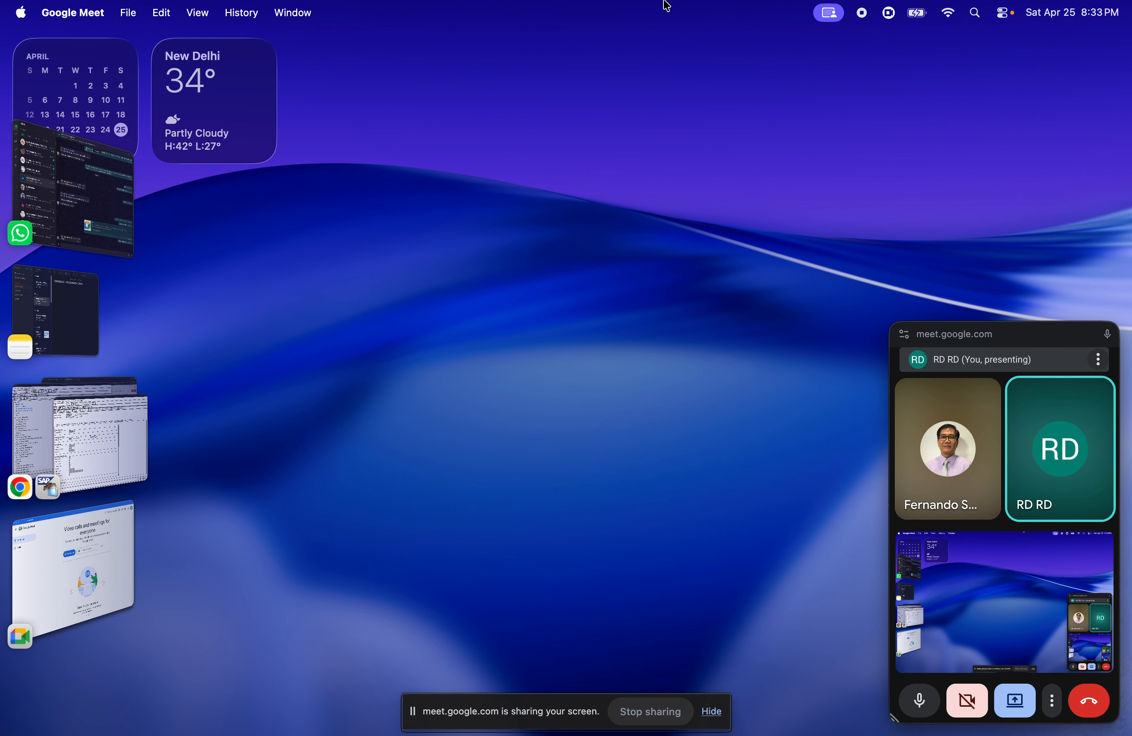
Find Google Chrome with a Spotlight search for "chrome" and switch to it
click(95, 14)
click(125, 14)
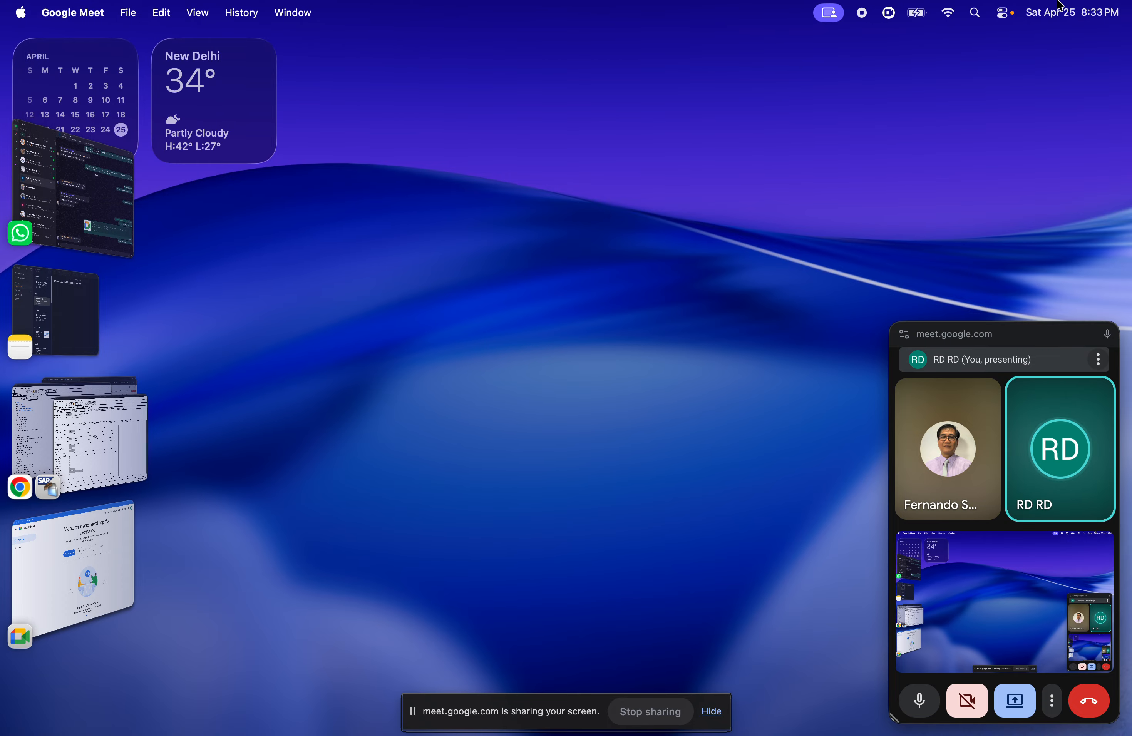
click(985, 13)
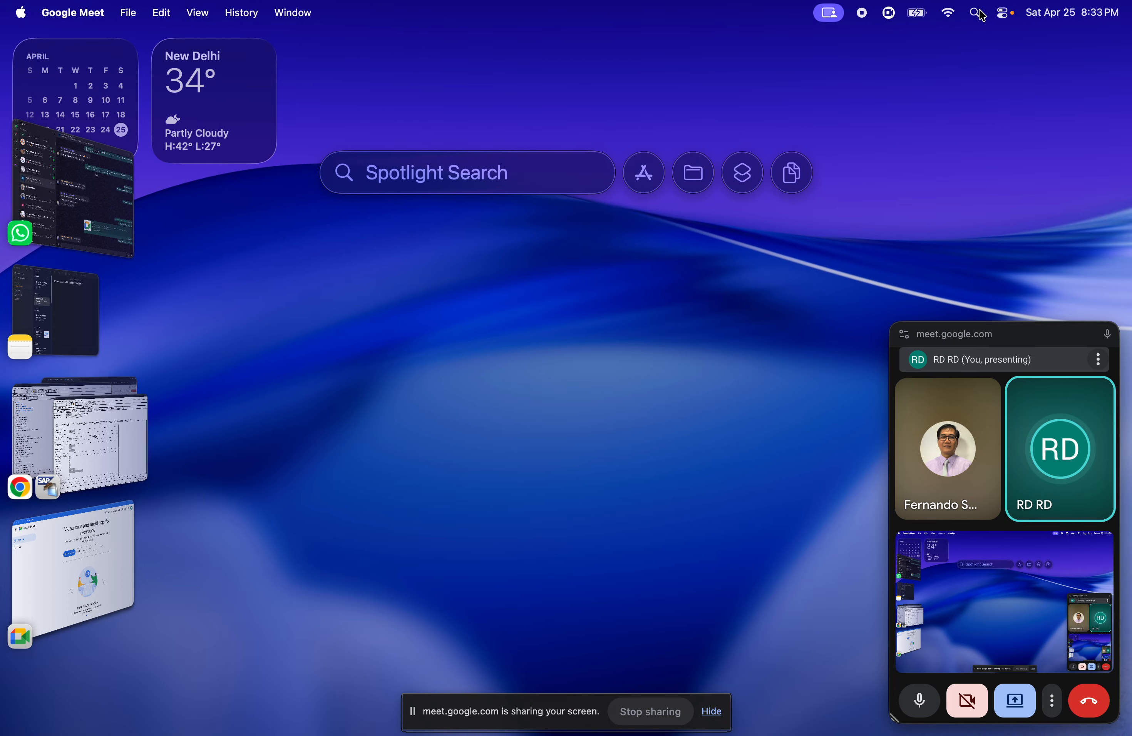
text(chrome)
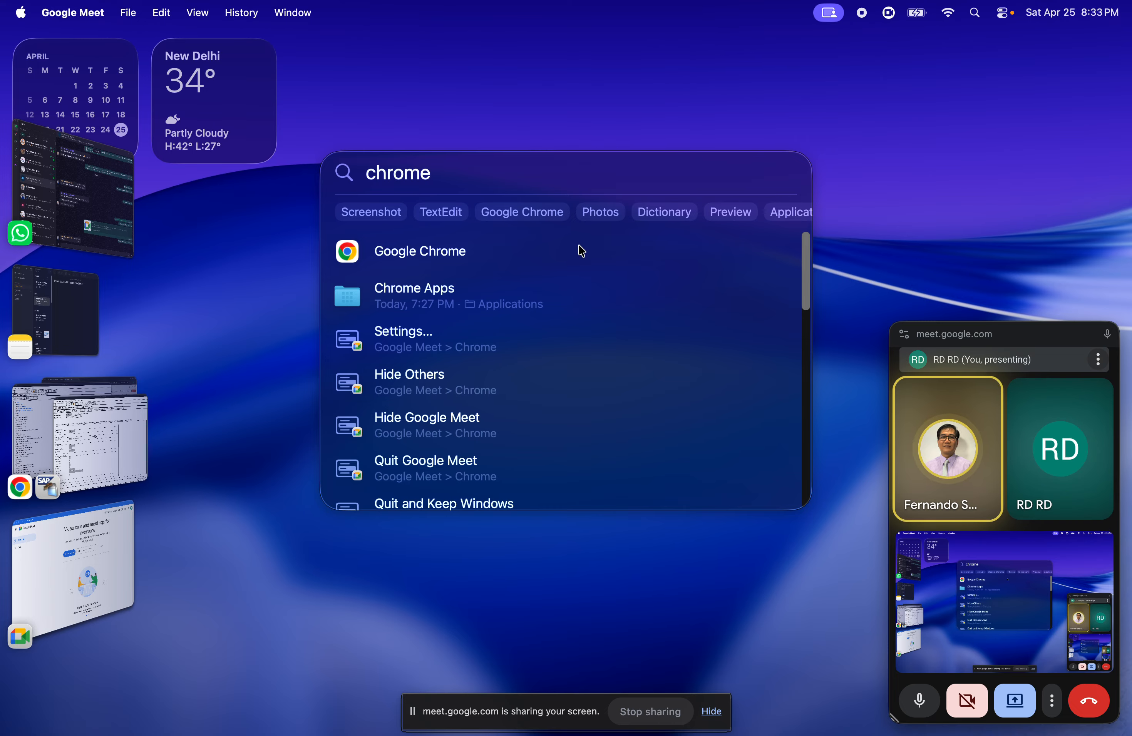
click(569, 251)
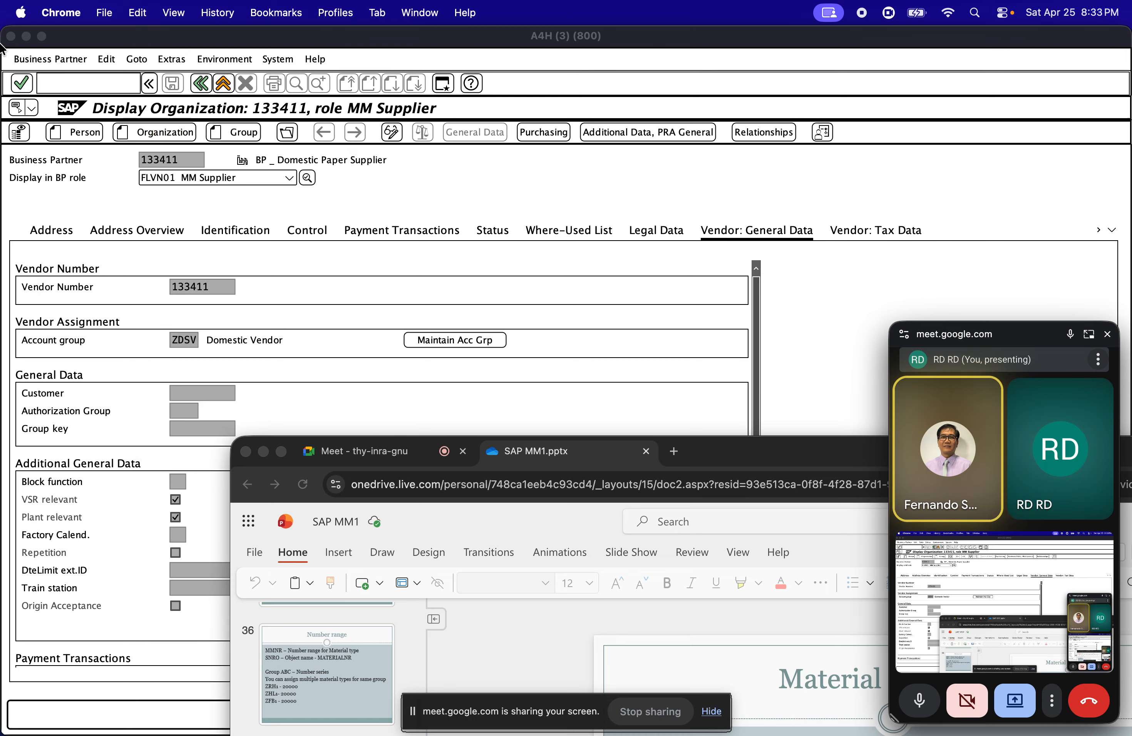
Reopen the recently closed SAP MM1.pptx presentation from the browsing history and enlarge the browser window
click(175, 13)
mouse_move(233, 16)
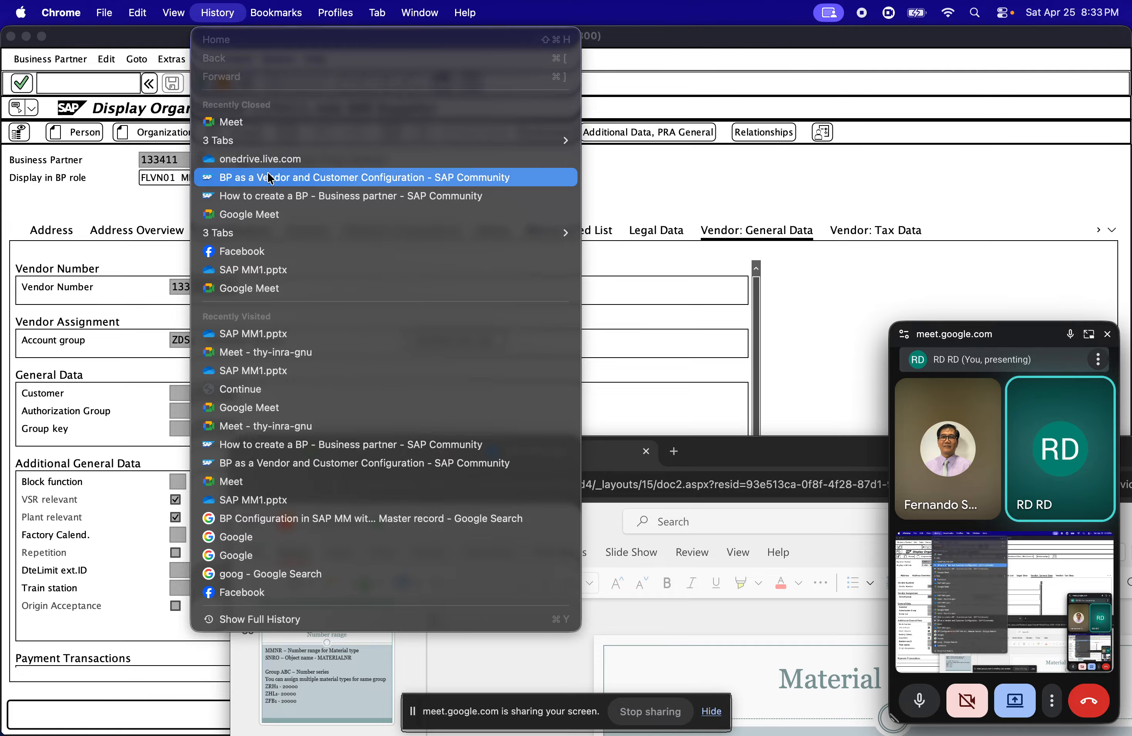
mouse_move(261, 142)
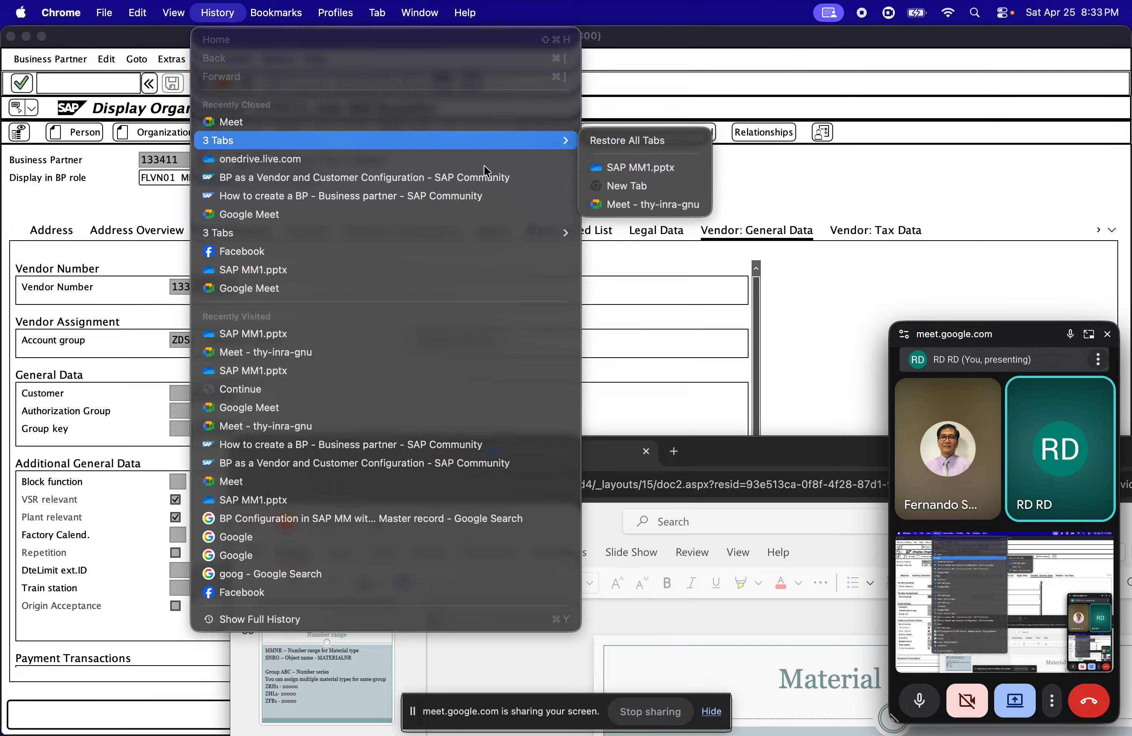
click(606, 166)
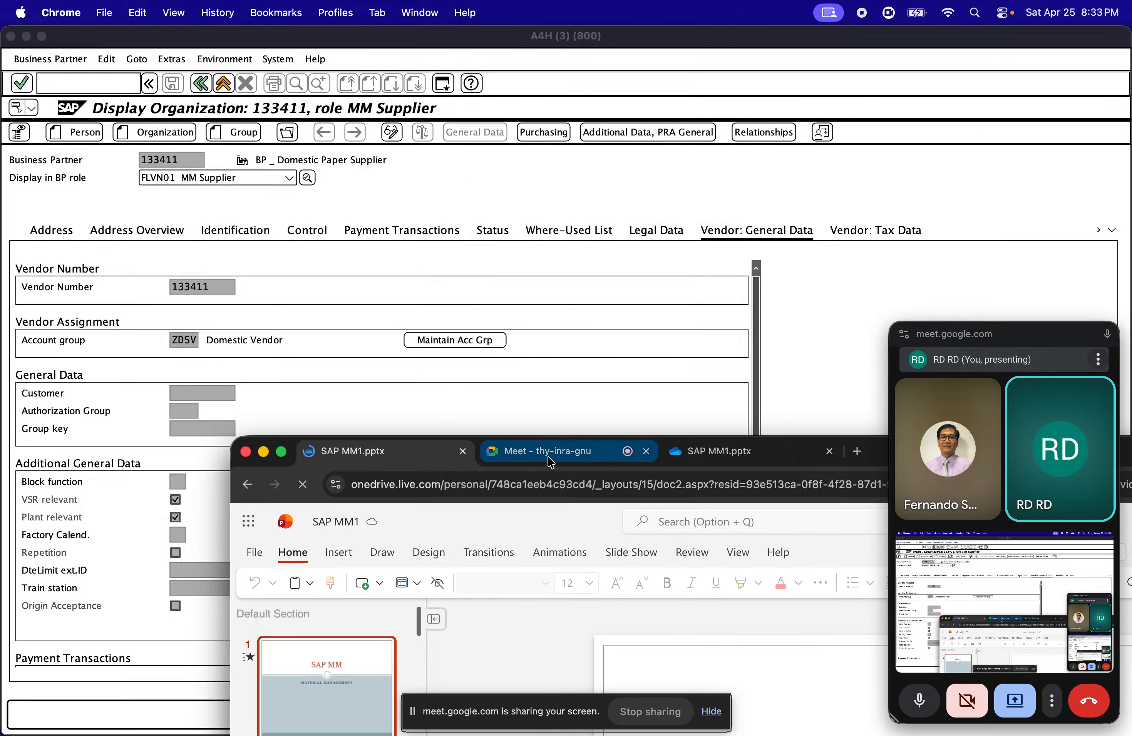
double_click(877, 454)
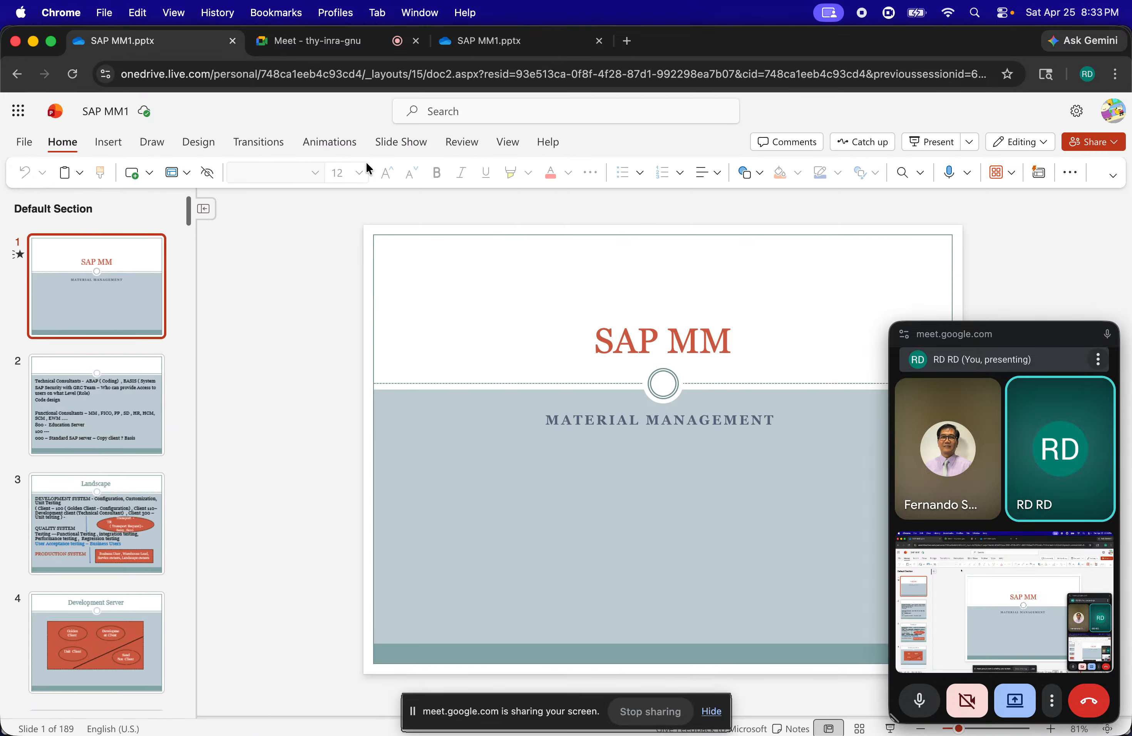
Browse the previously opened copy of SAP MM1.pptx through to slide 44 on business partner grouping, roles and vendor configuration
click(483, 41)
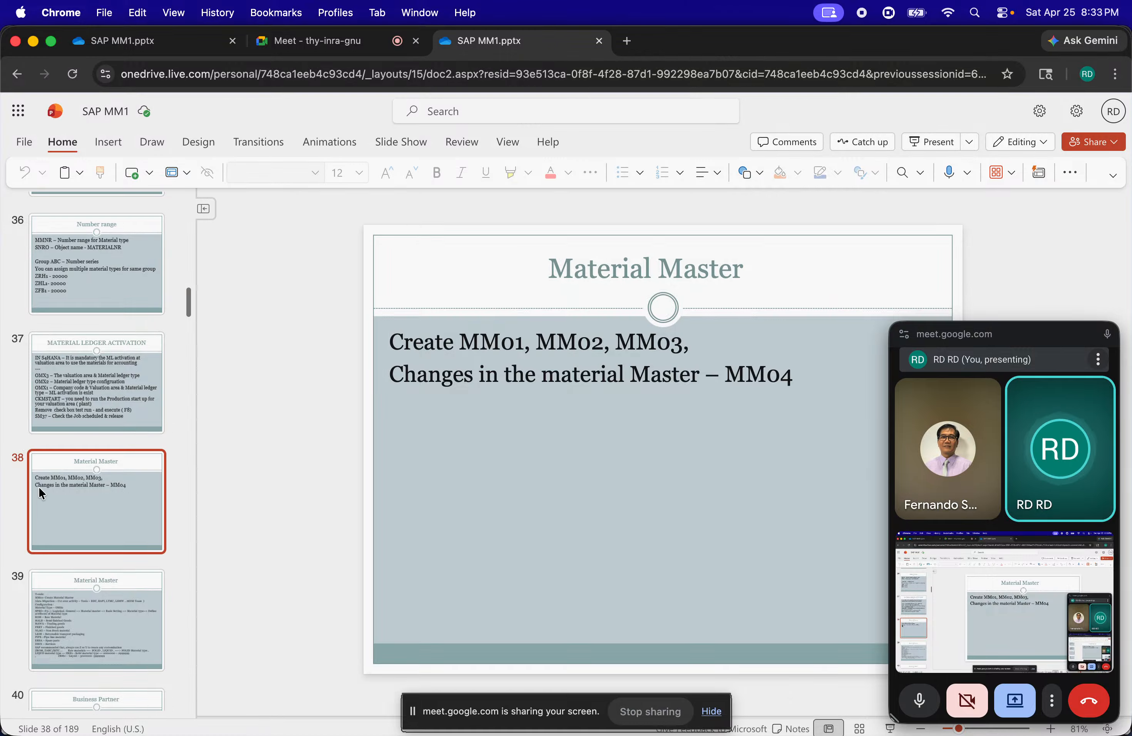
scroll(68, 470, down, 3)
click(69, 469)
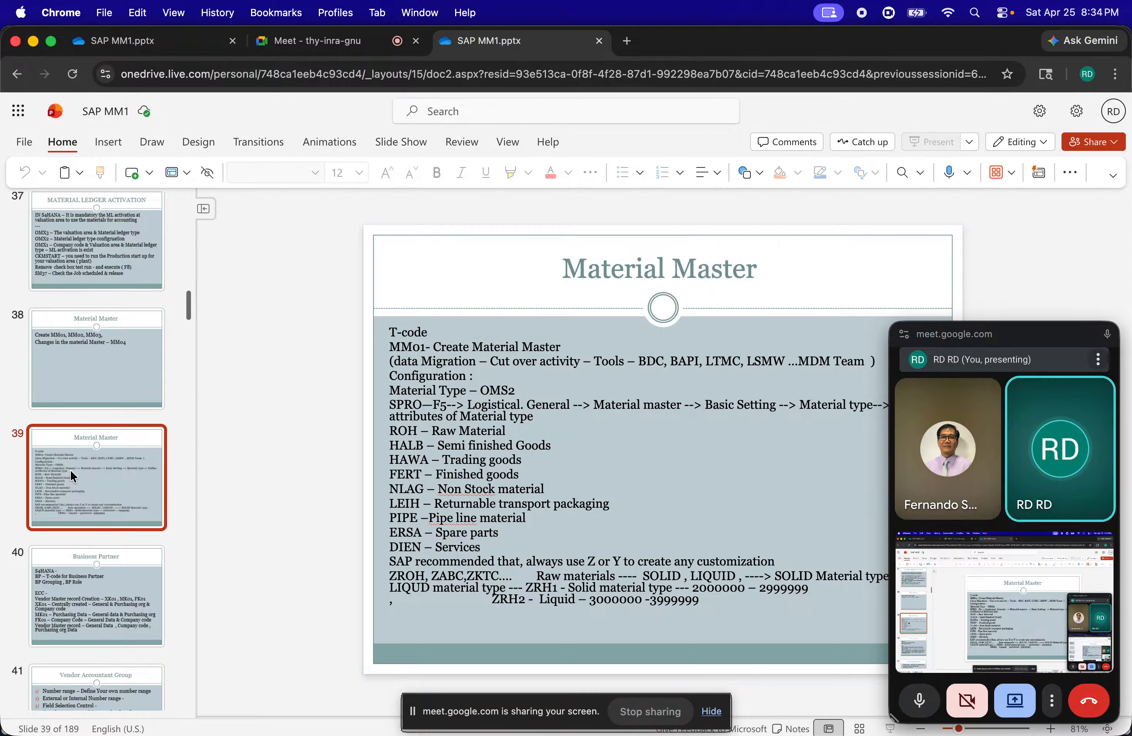
key(Down)
key(Down)
key(Down)
key(Down)
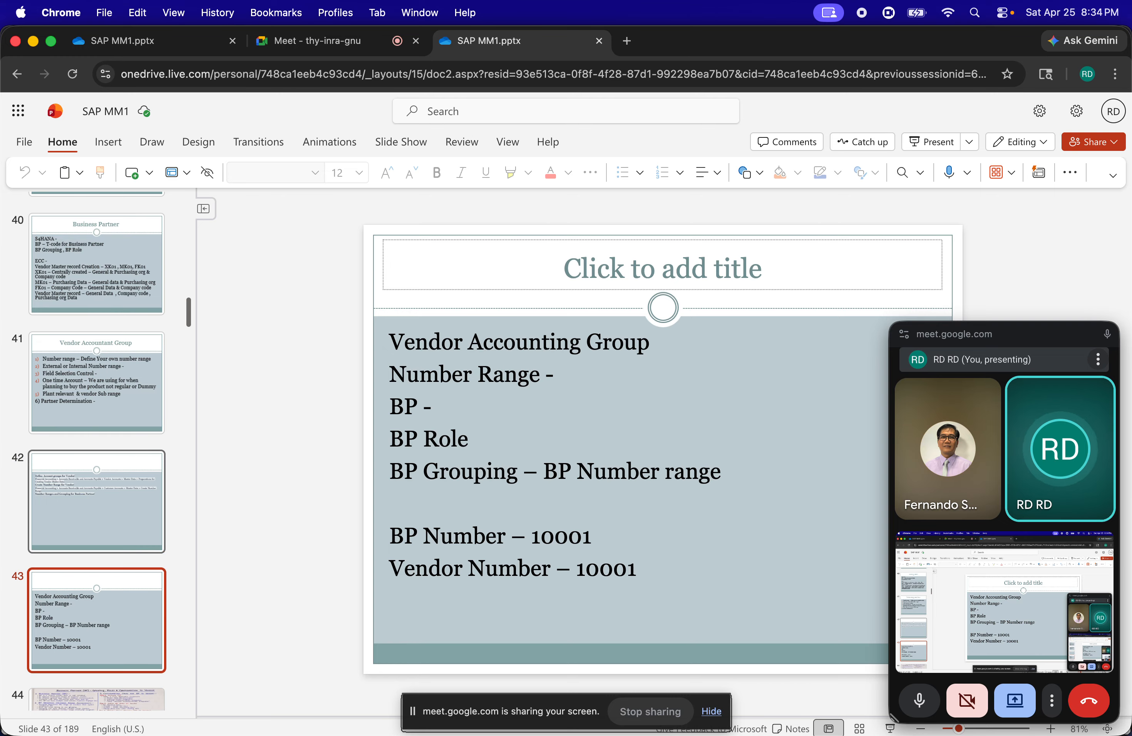
key(Down)
key(Up)
key(Up)
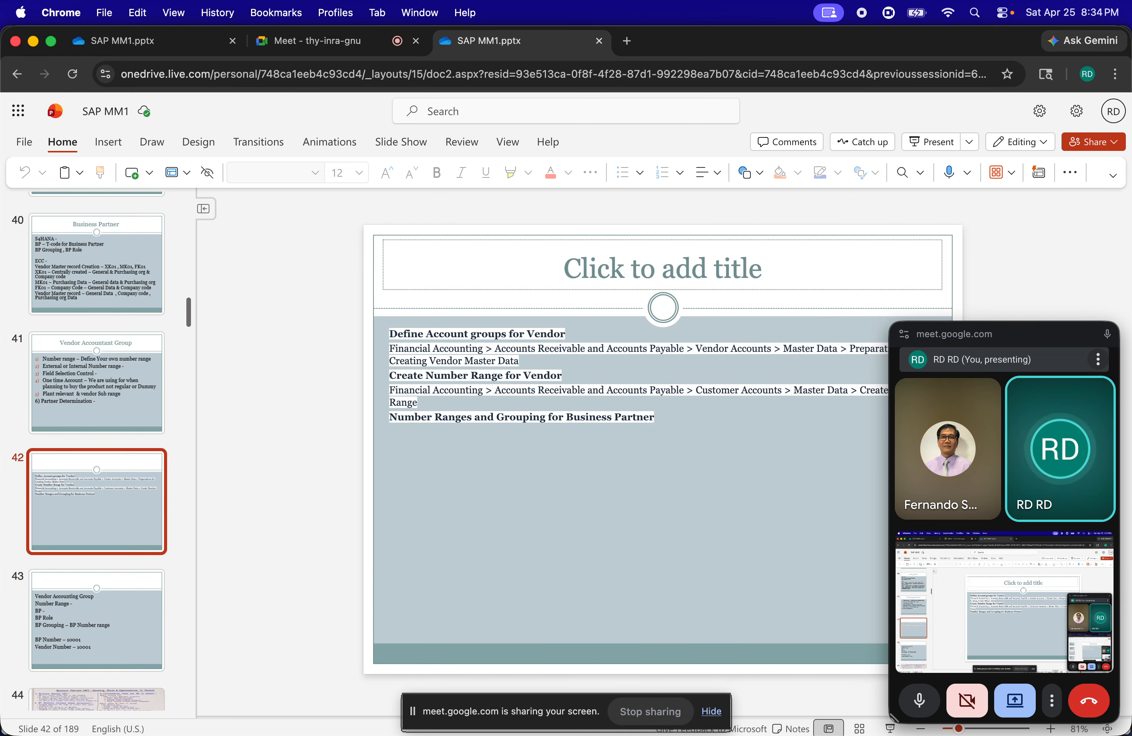
key(Down)
key(Down)
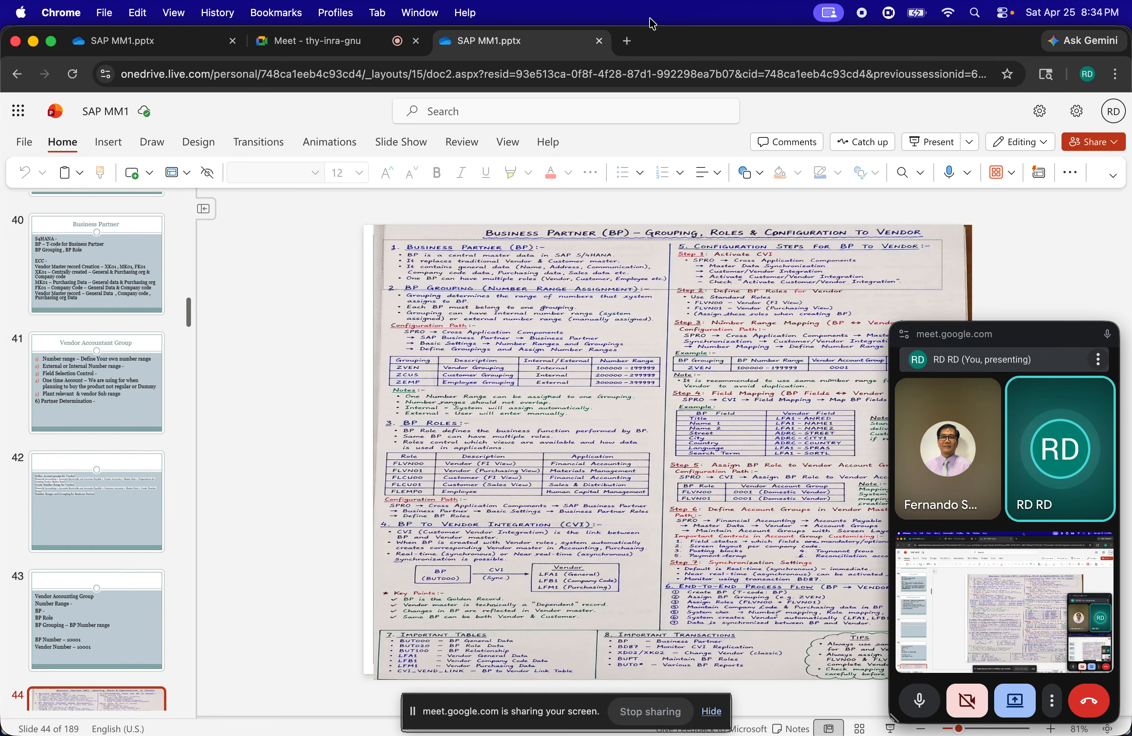
Present the business partner configuration slide in full screen and move the floating meeting window clear of its notes
drag(957, 342, 1084, 436)
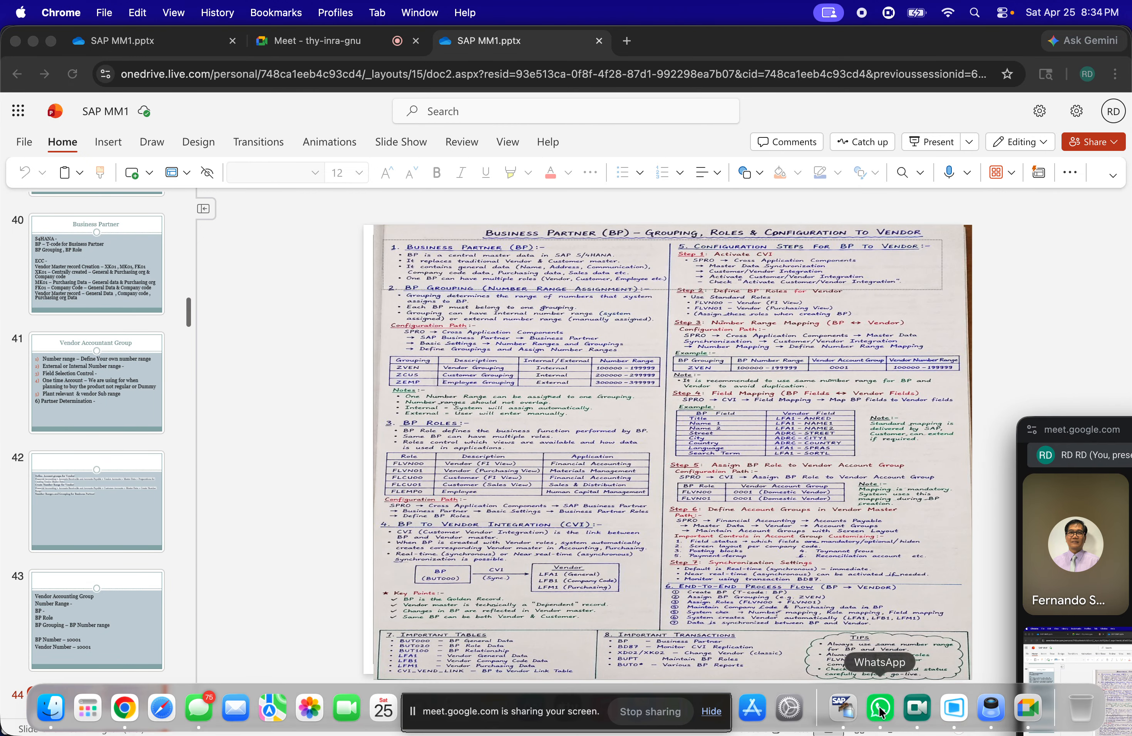
click(891, 727)
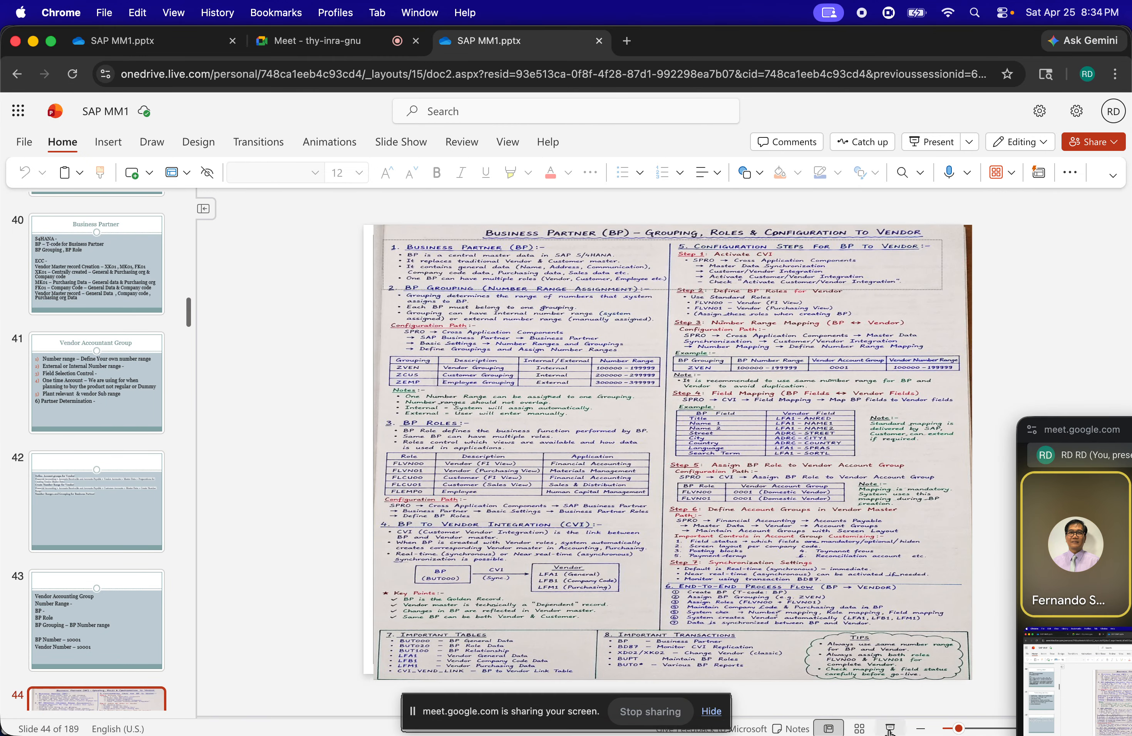
click(891, 727)
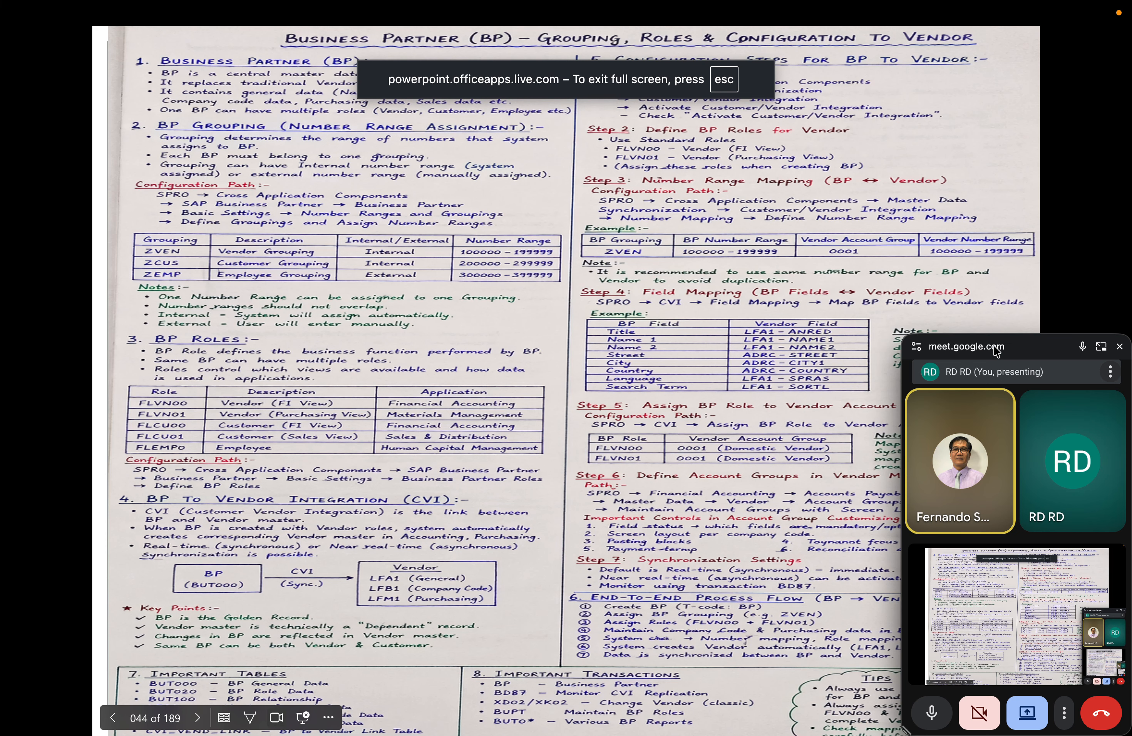
drag(1038, 356, 1100, 502)
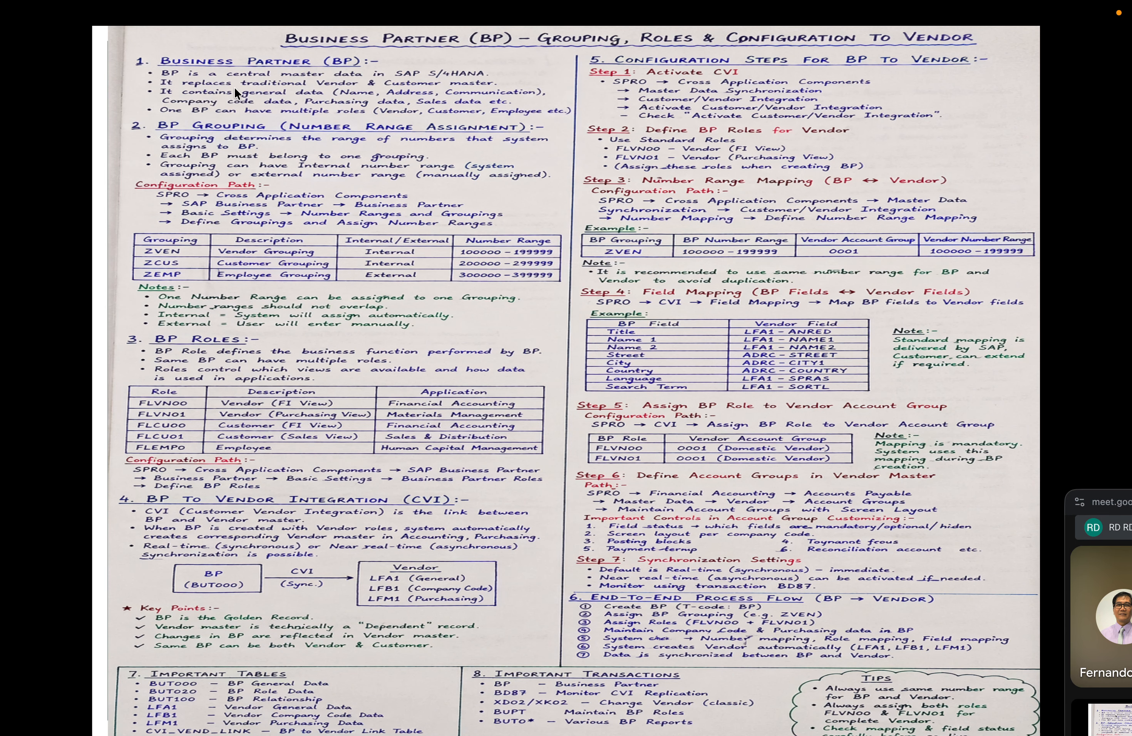